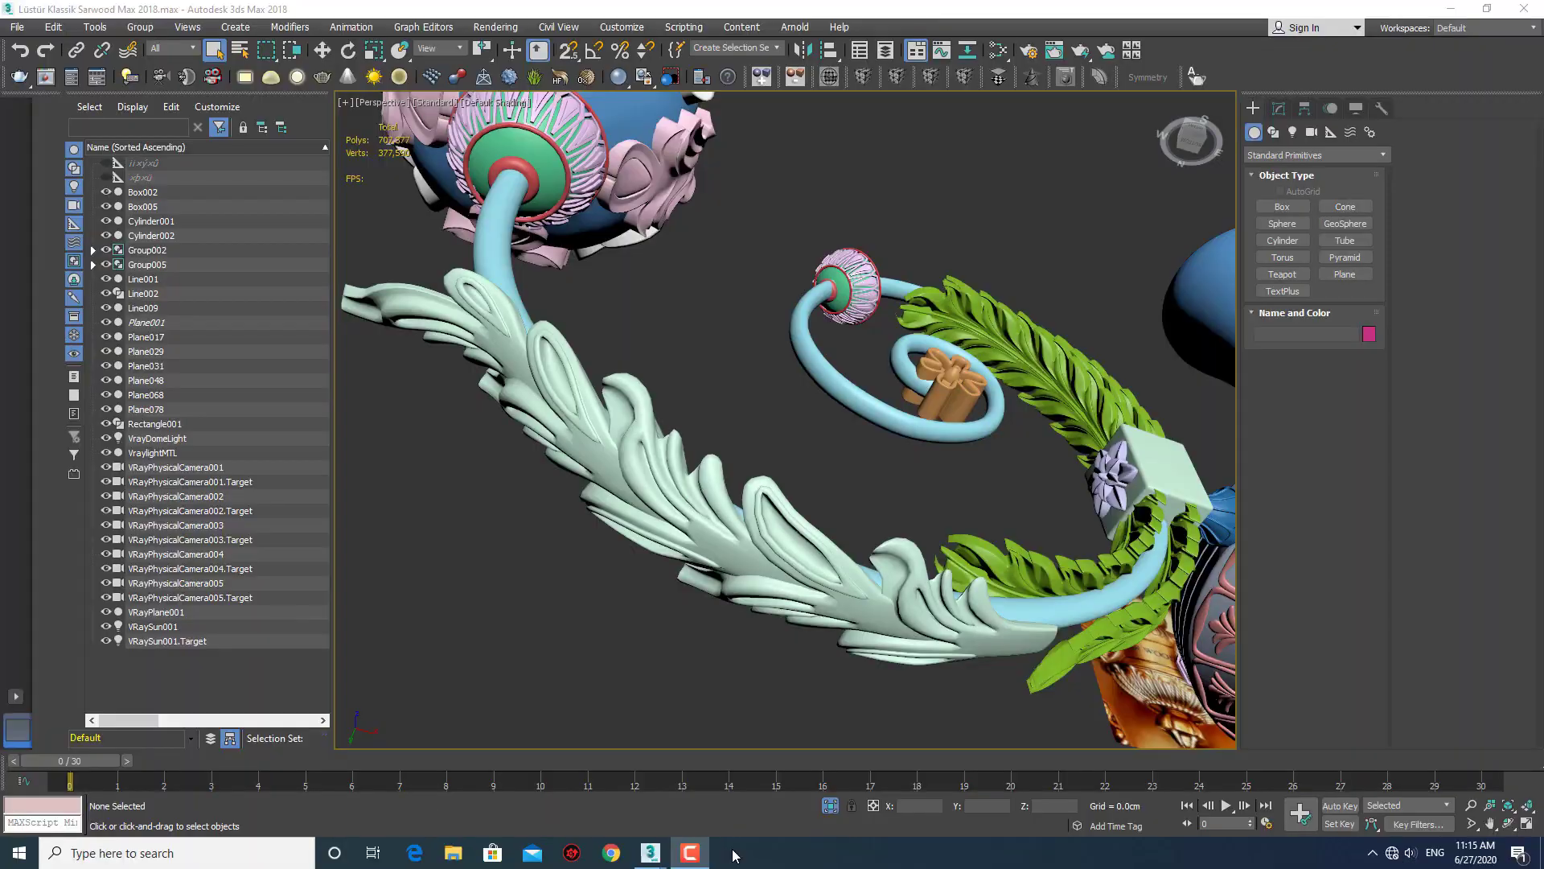
Zoom to extents in the Front view and select the blue swirl Line001.
key(shift+z)
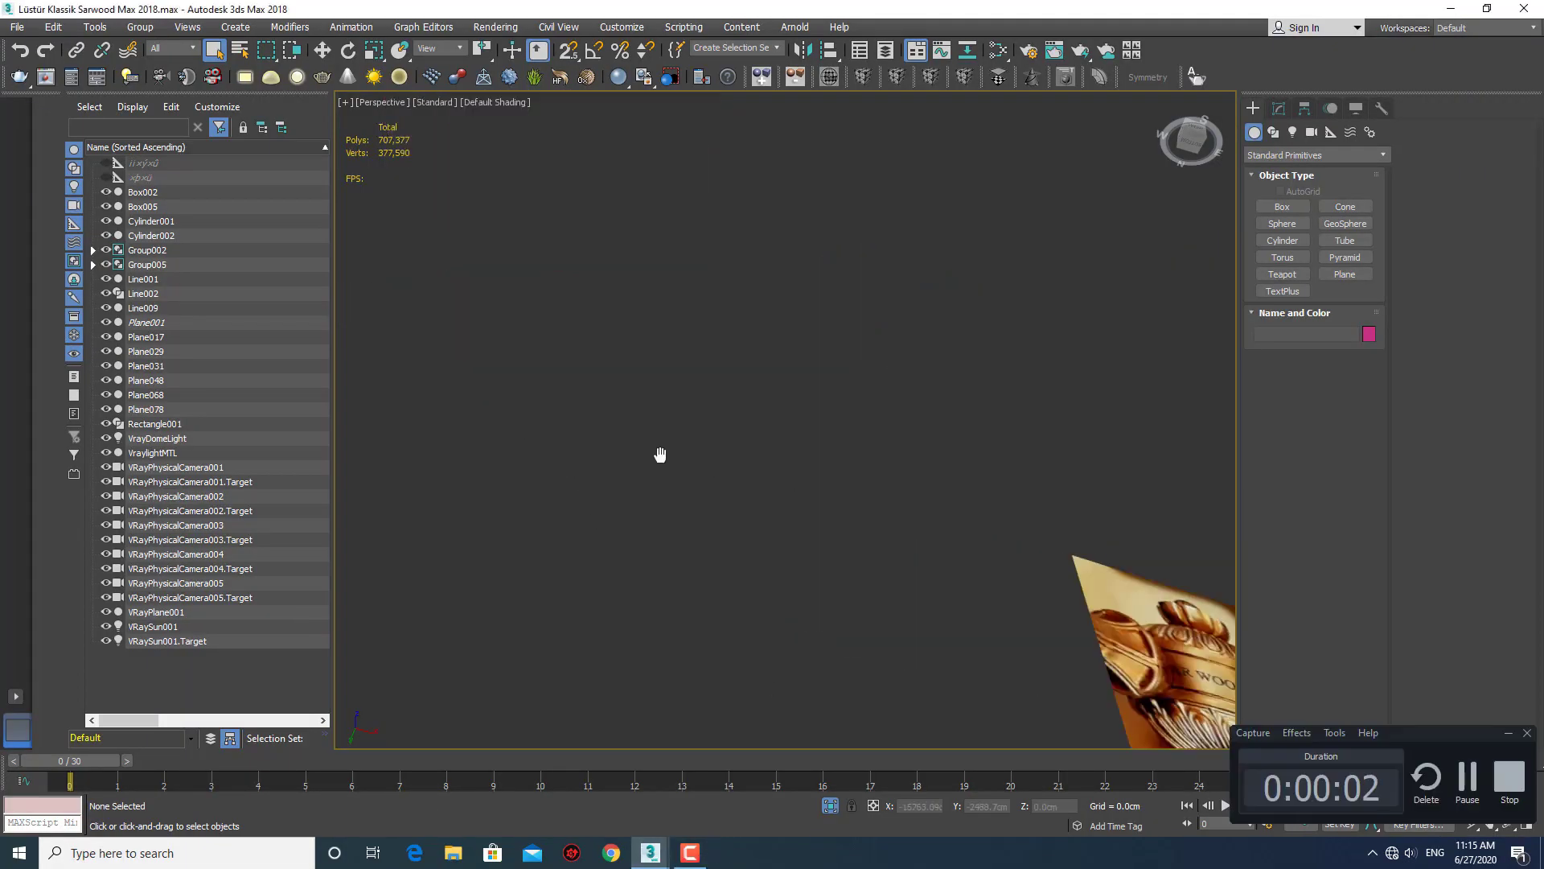
key(shift+z)
key(shift+z)
key(shift+z)
key(shift+z)
key(shift+z)
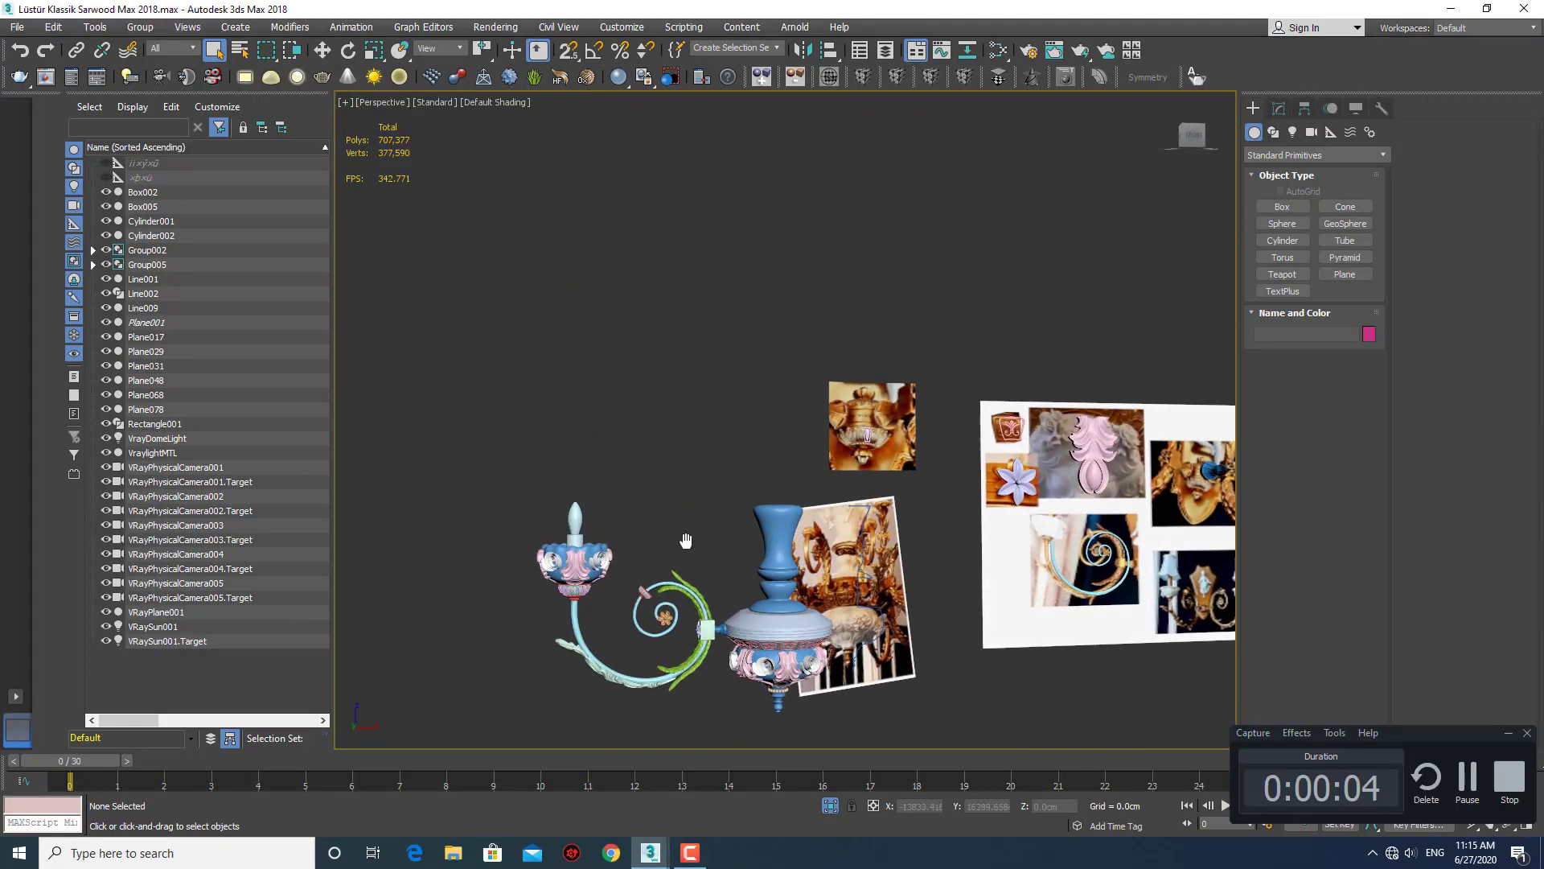
key(shift+z)
key(shift+z)
key(shift+z)
key(shift+z)
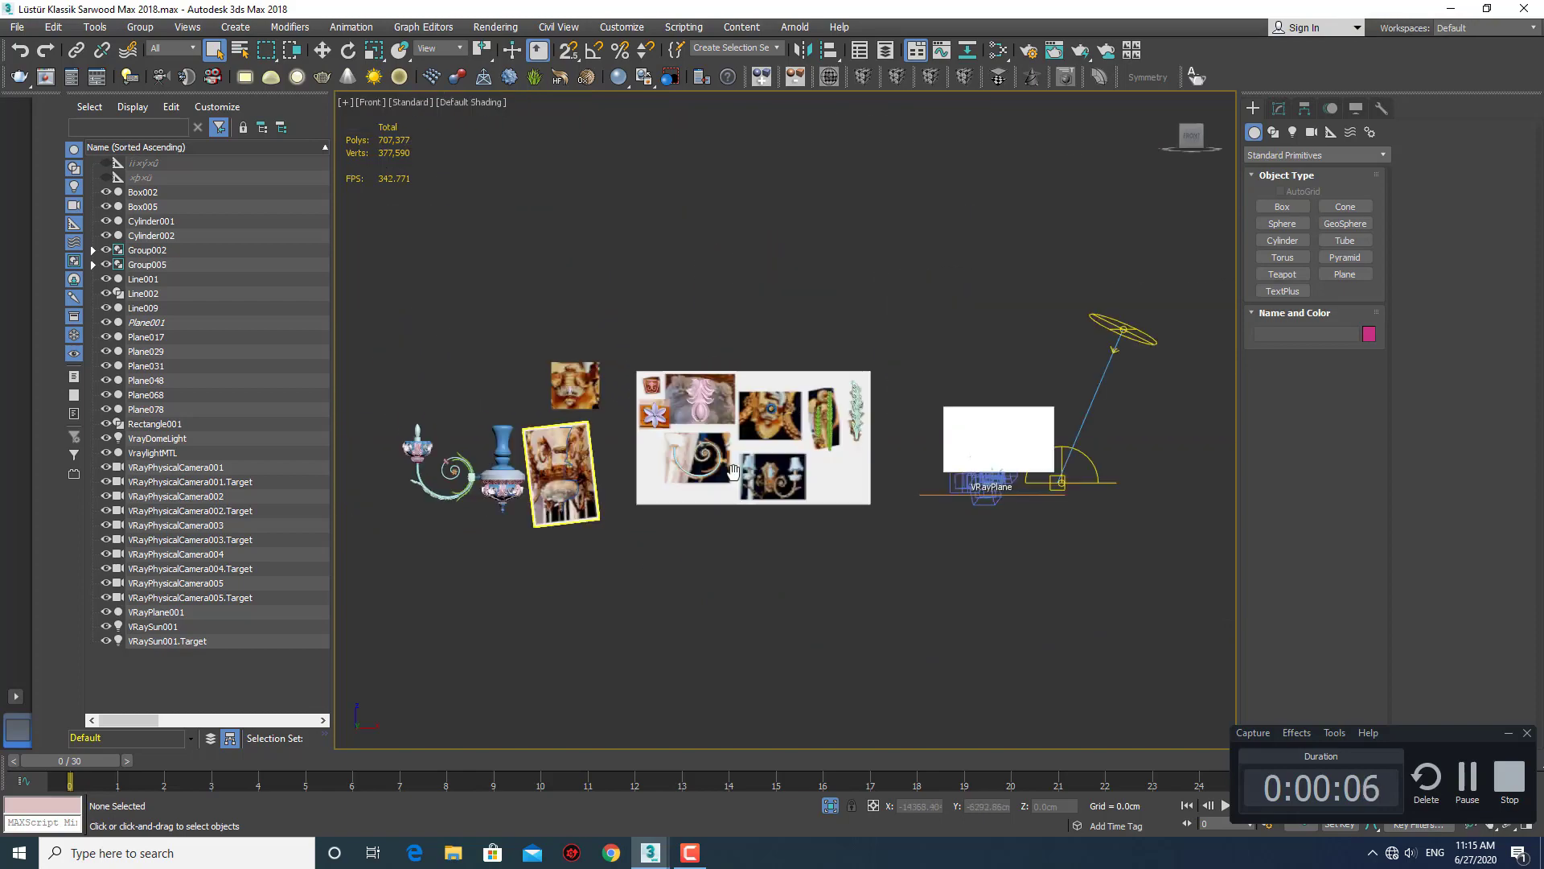
key(shift+z)
click(696, 436)
Hide the blue swirl and the carved flower Cylinder001.
key(z)
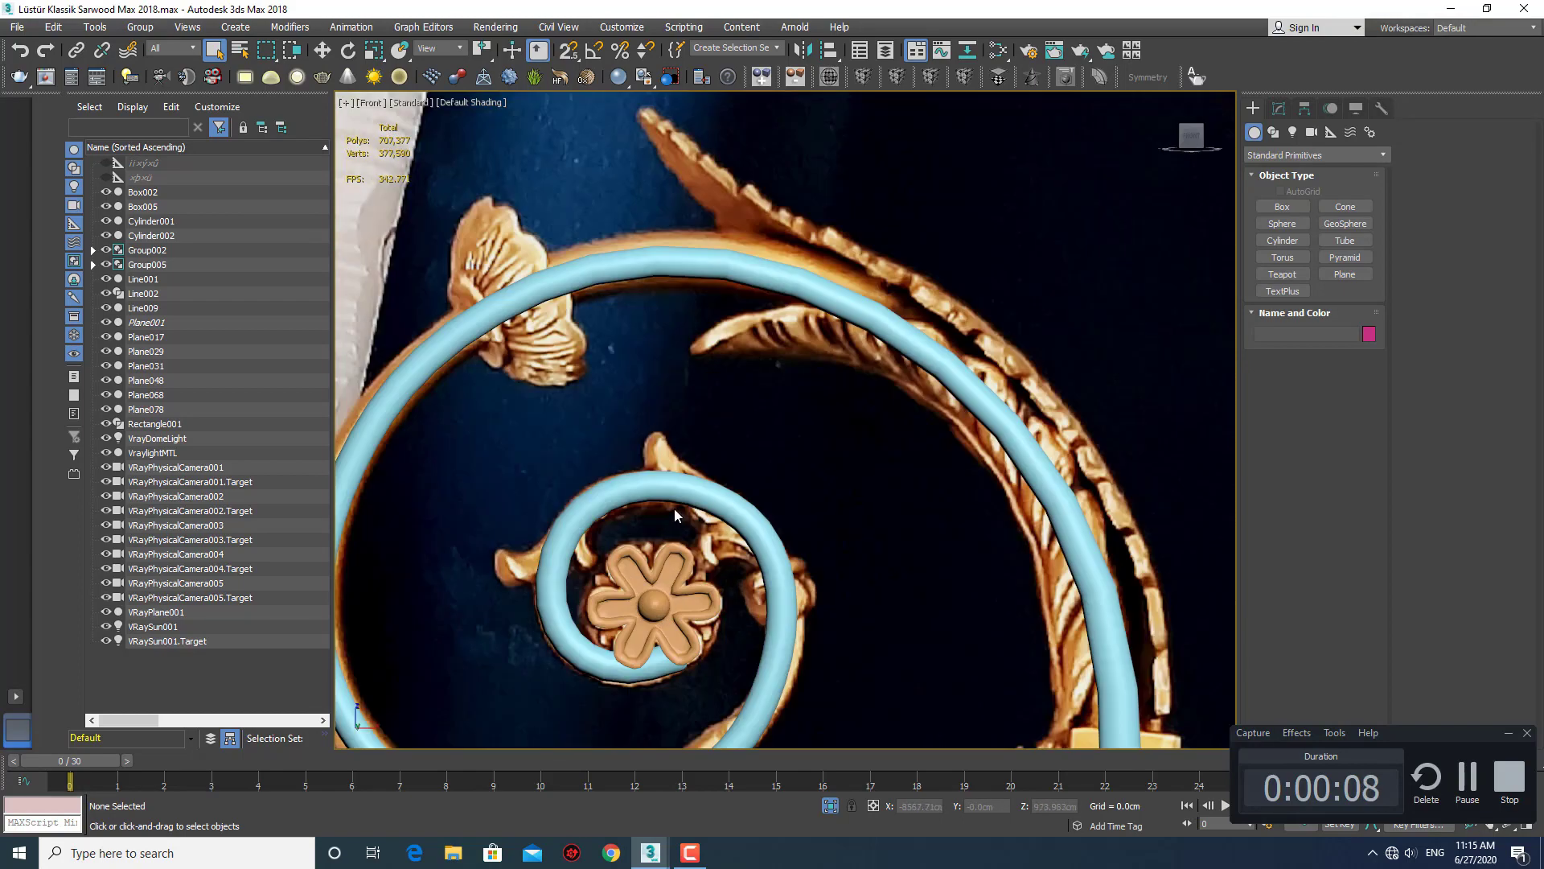
right_click(739, 372)
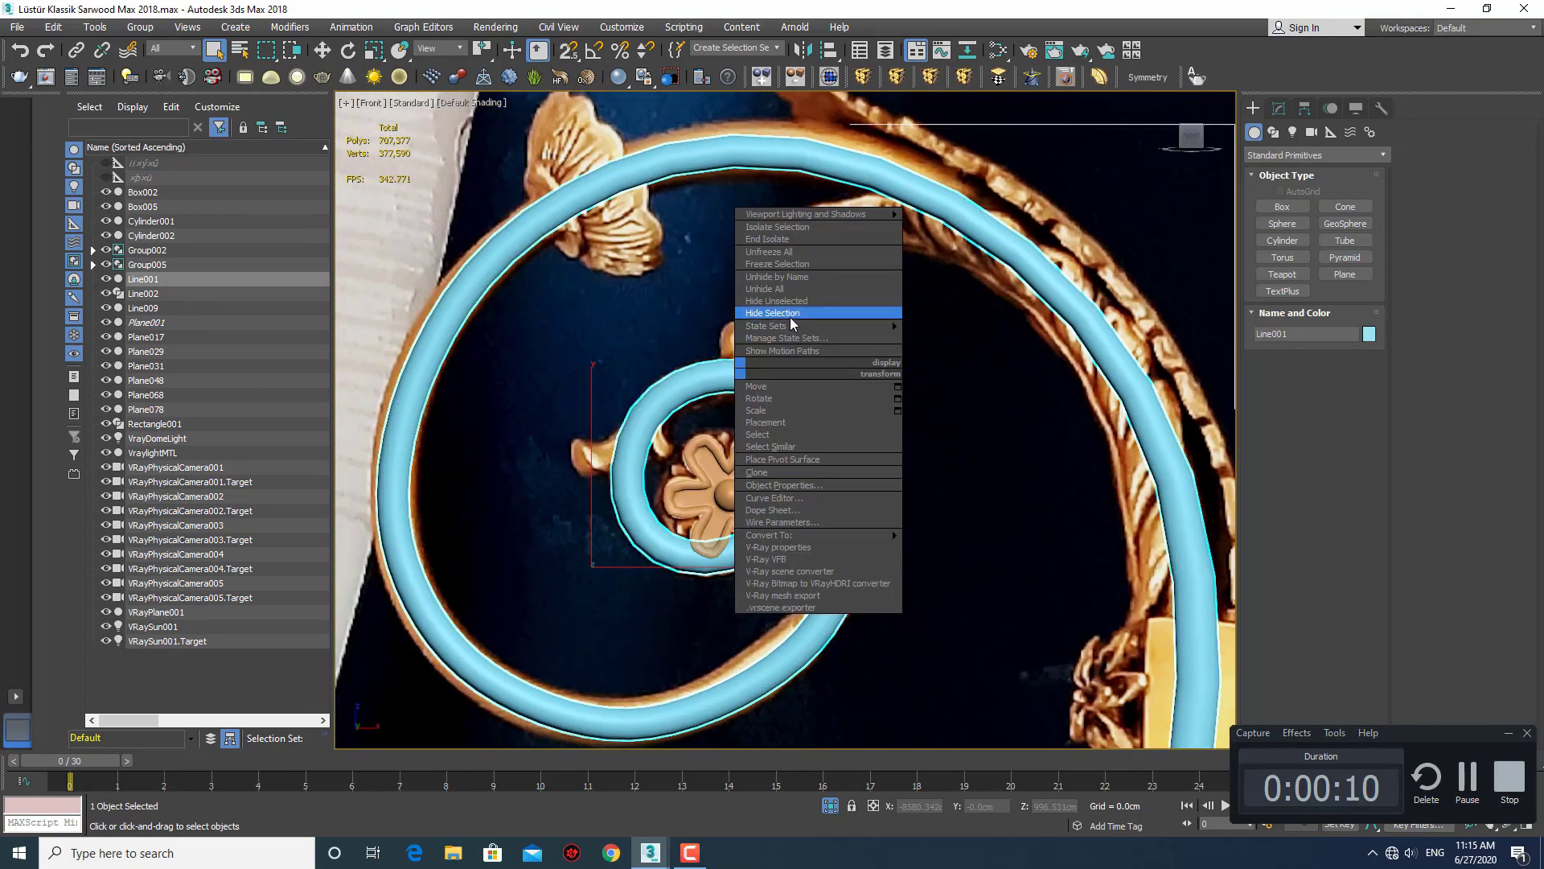
click(789, 312)
right_click(745, 458)
click(803, 399)
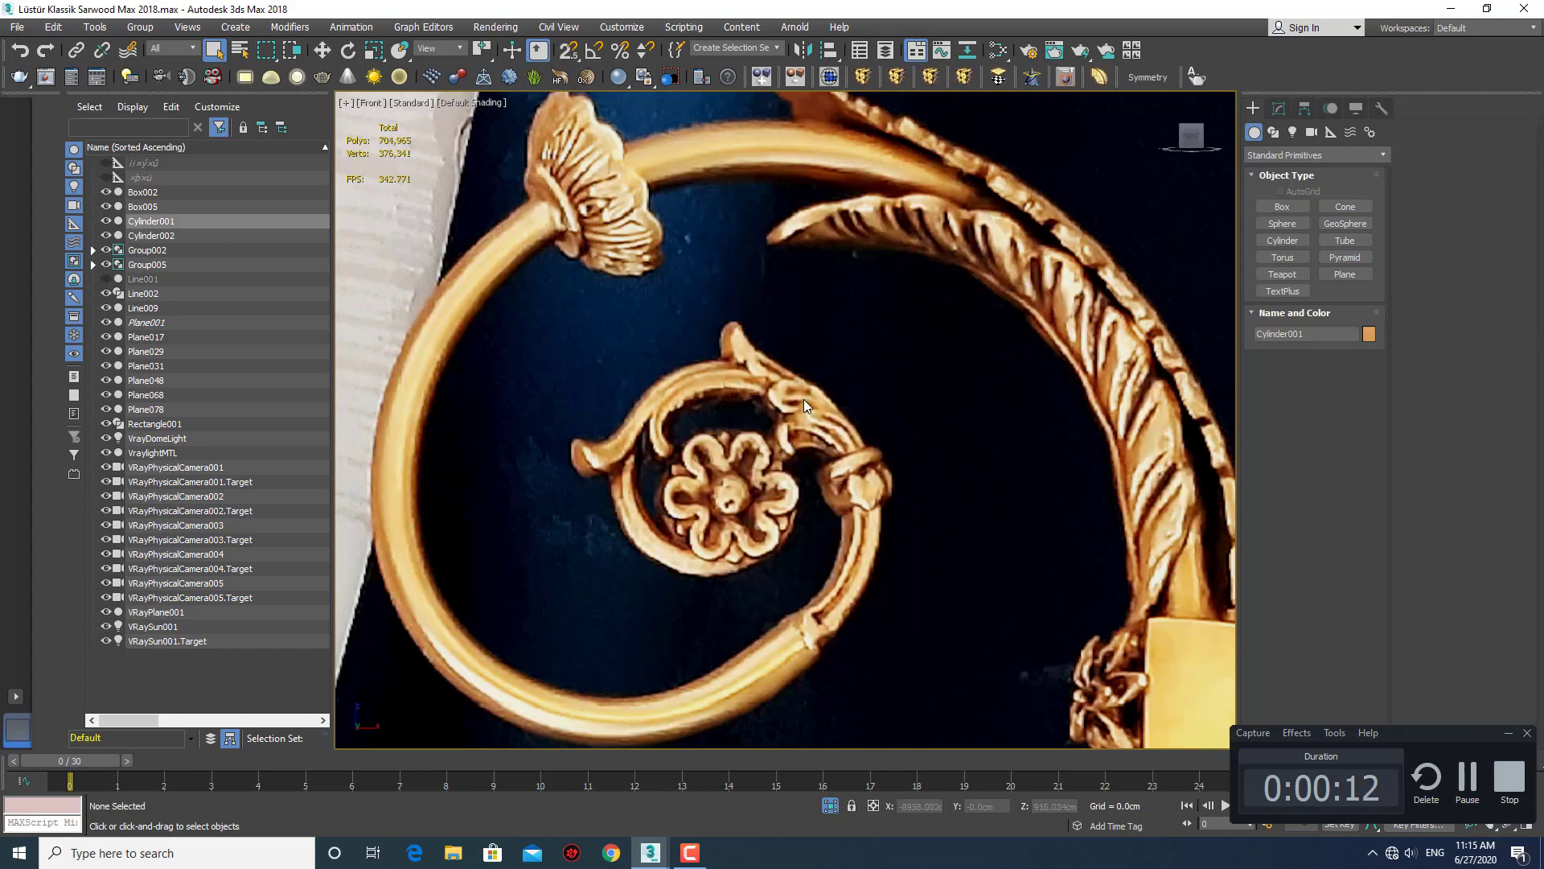
Pan and zoom the view onto the gold reference rosette.
scroll(803, 399, up, 3)
middle_drag(658, 459, 679, 487)
scroll(681, 488, down, 1)
scroll(582, 394, down, 2)
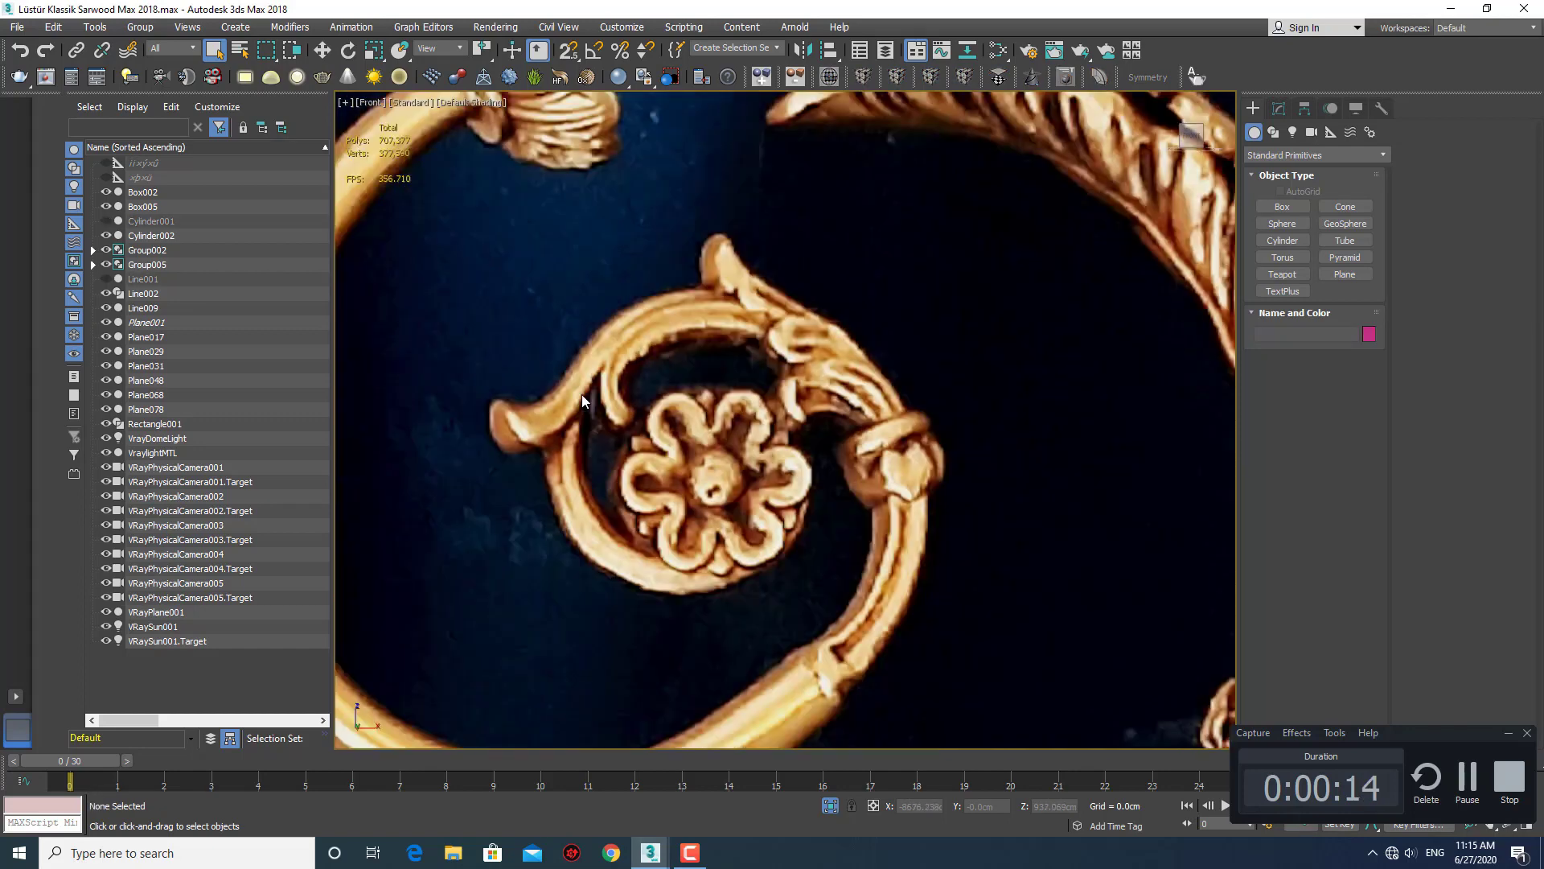
scroll(581, 395, down, 2)
scroll(597, 400, up, 2)
scroll(732, 465, up, 2)
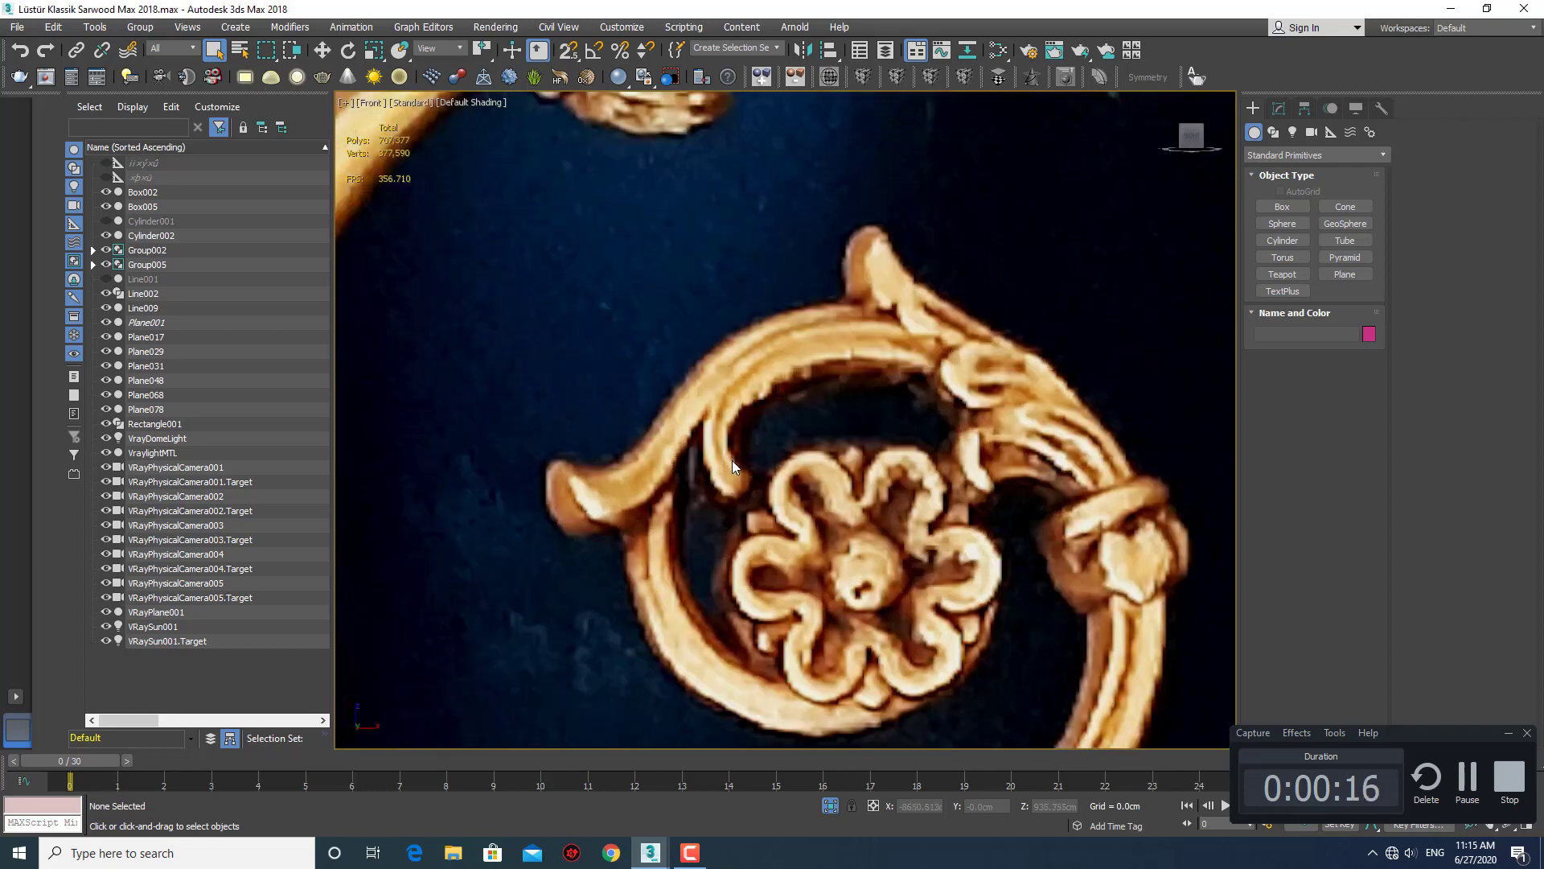
click(1273, 132)
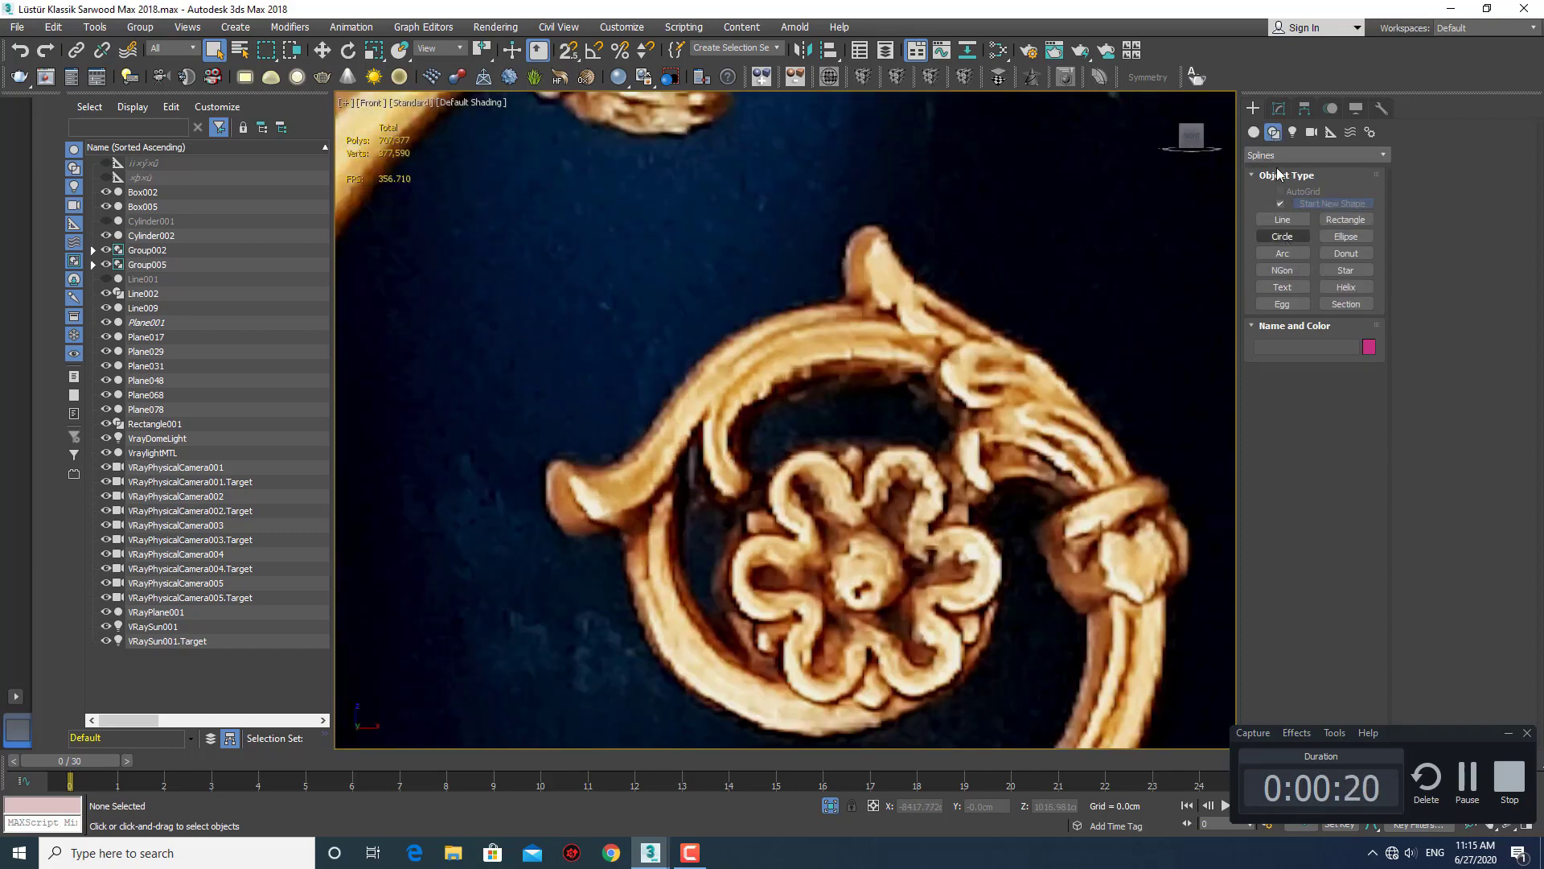
Draw a thin plane, Plane080, across the reference scroll above the rosette.
click(1255, 133)
click(1356, 275)
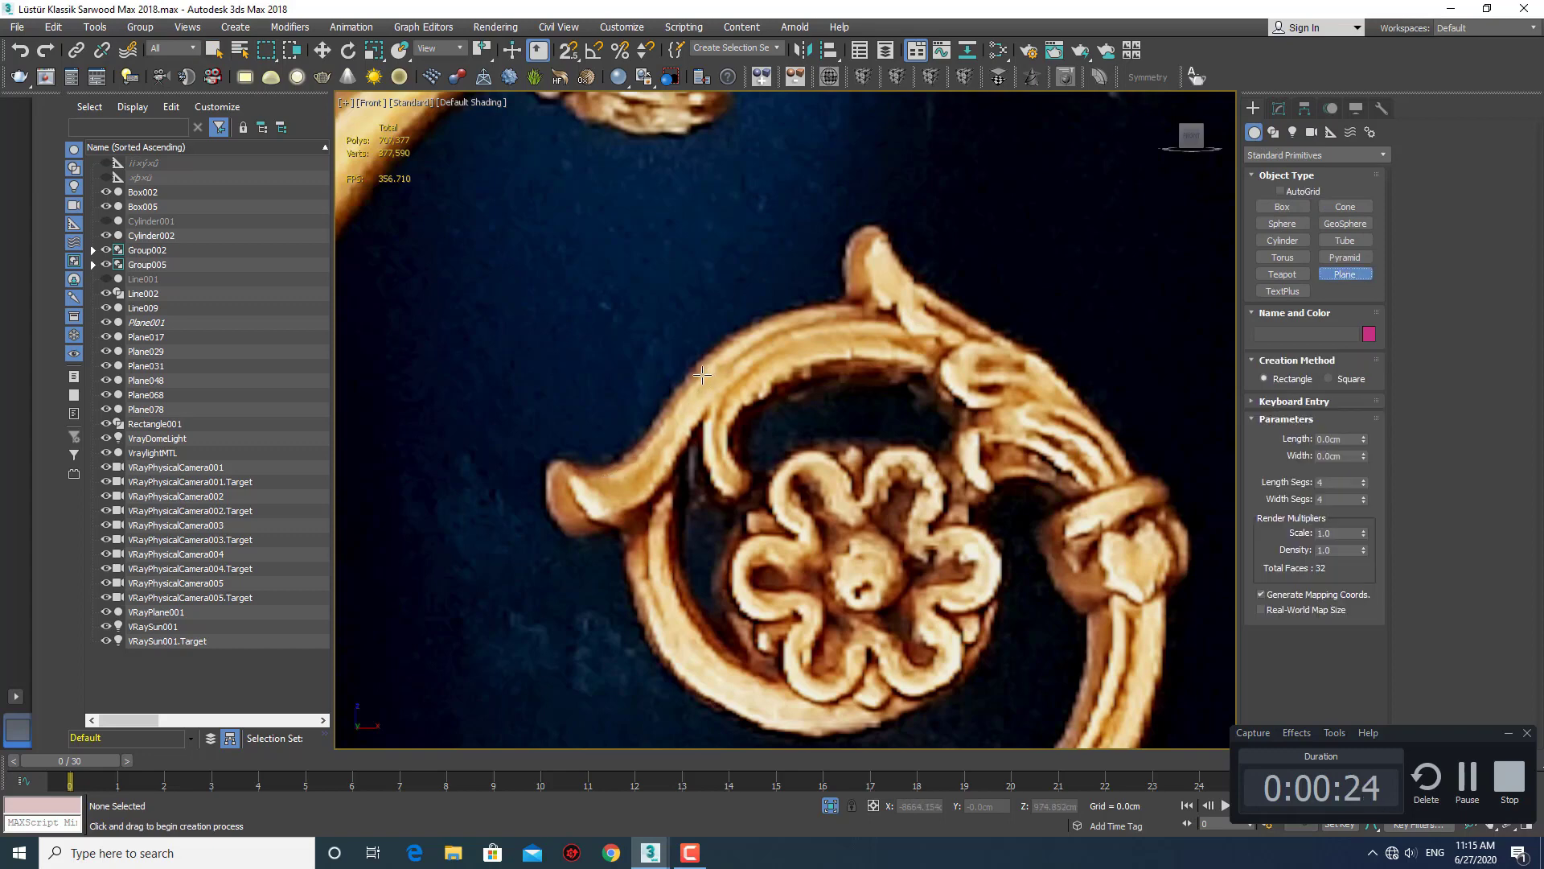
drag(638, 453, 922, 459)
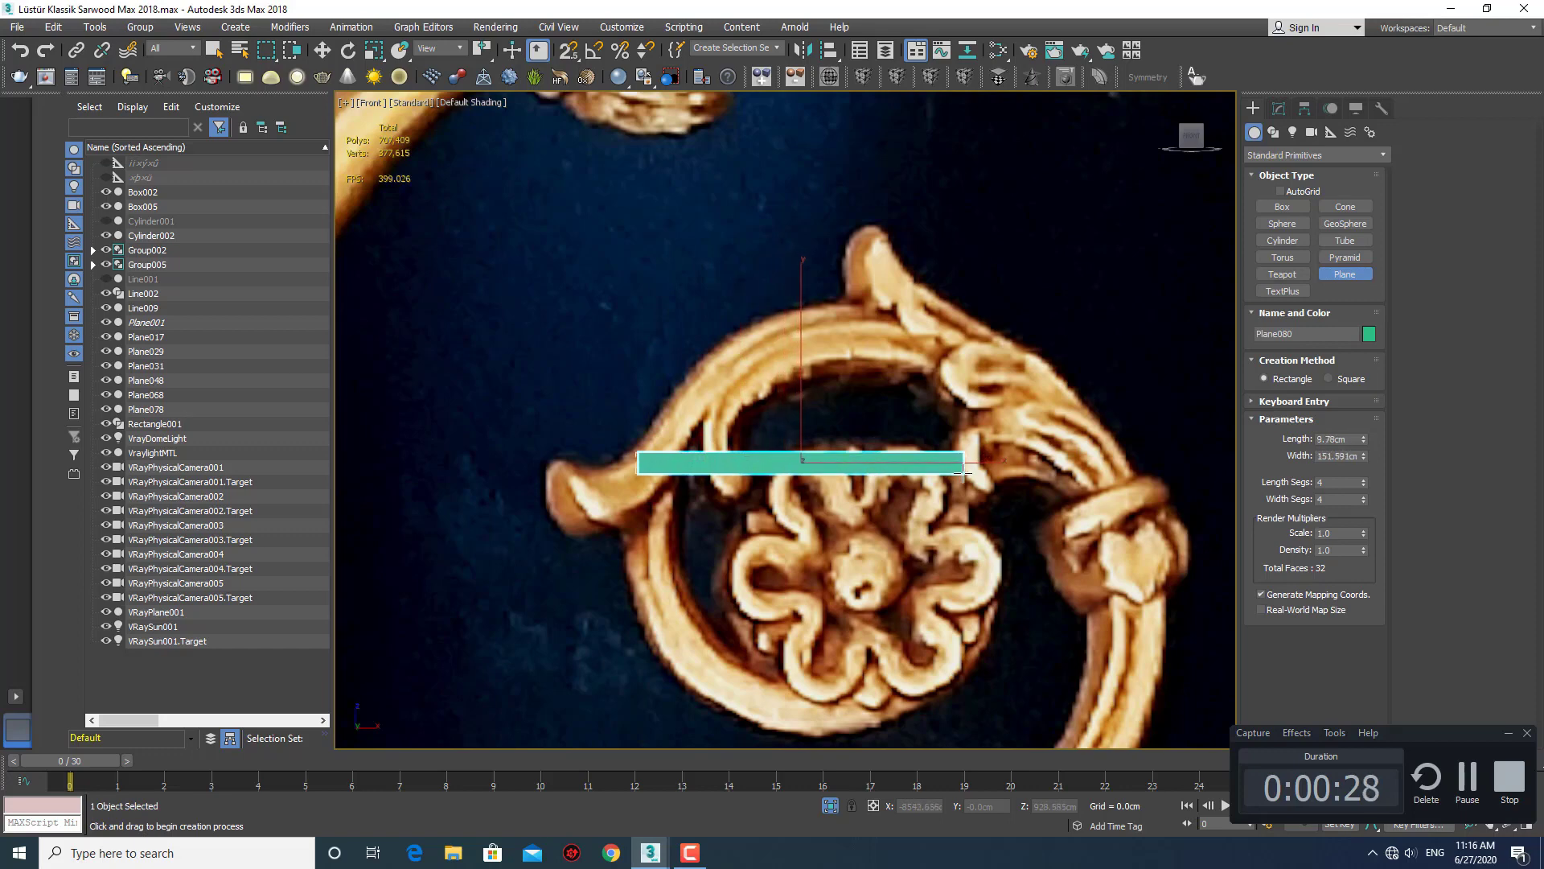
drag(922, 460, 965, 475)
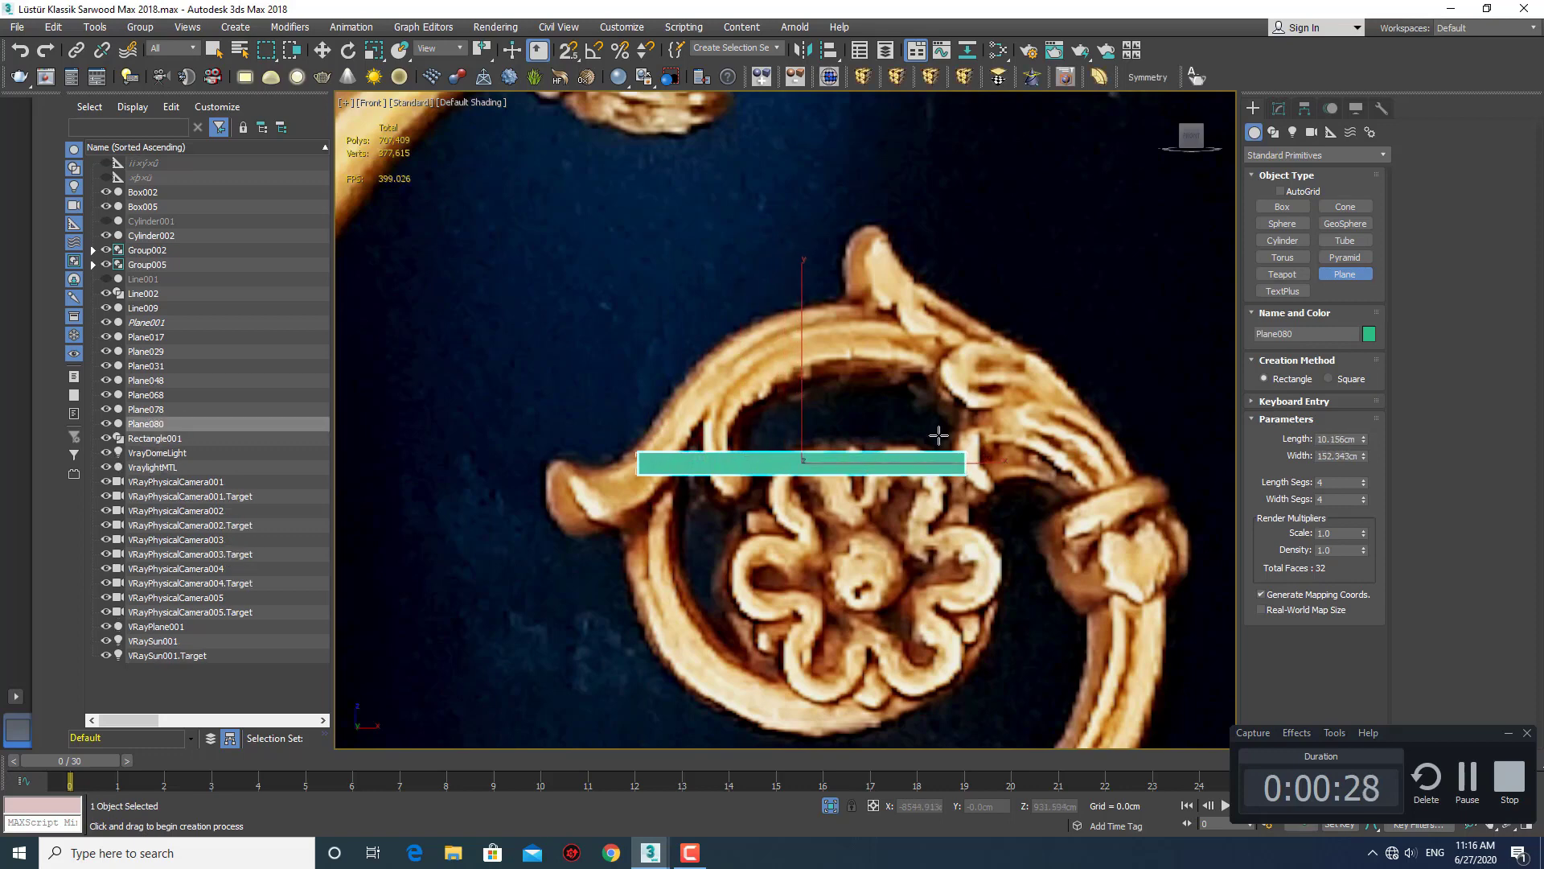
Set the plane's length and width segments to 1, then show edged faces and see-through display.
click(1274, 111)
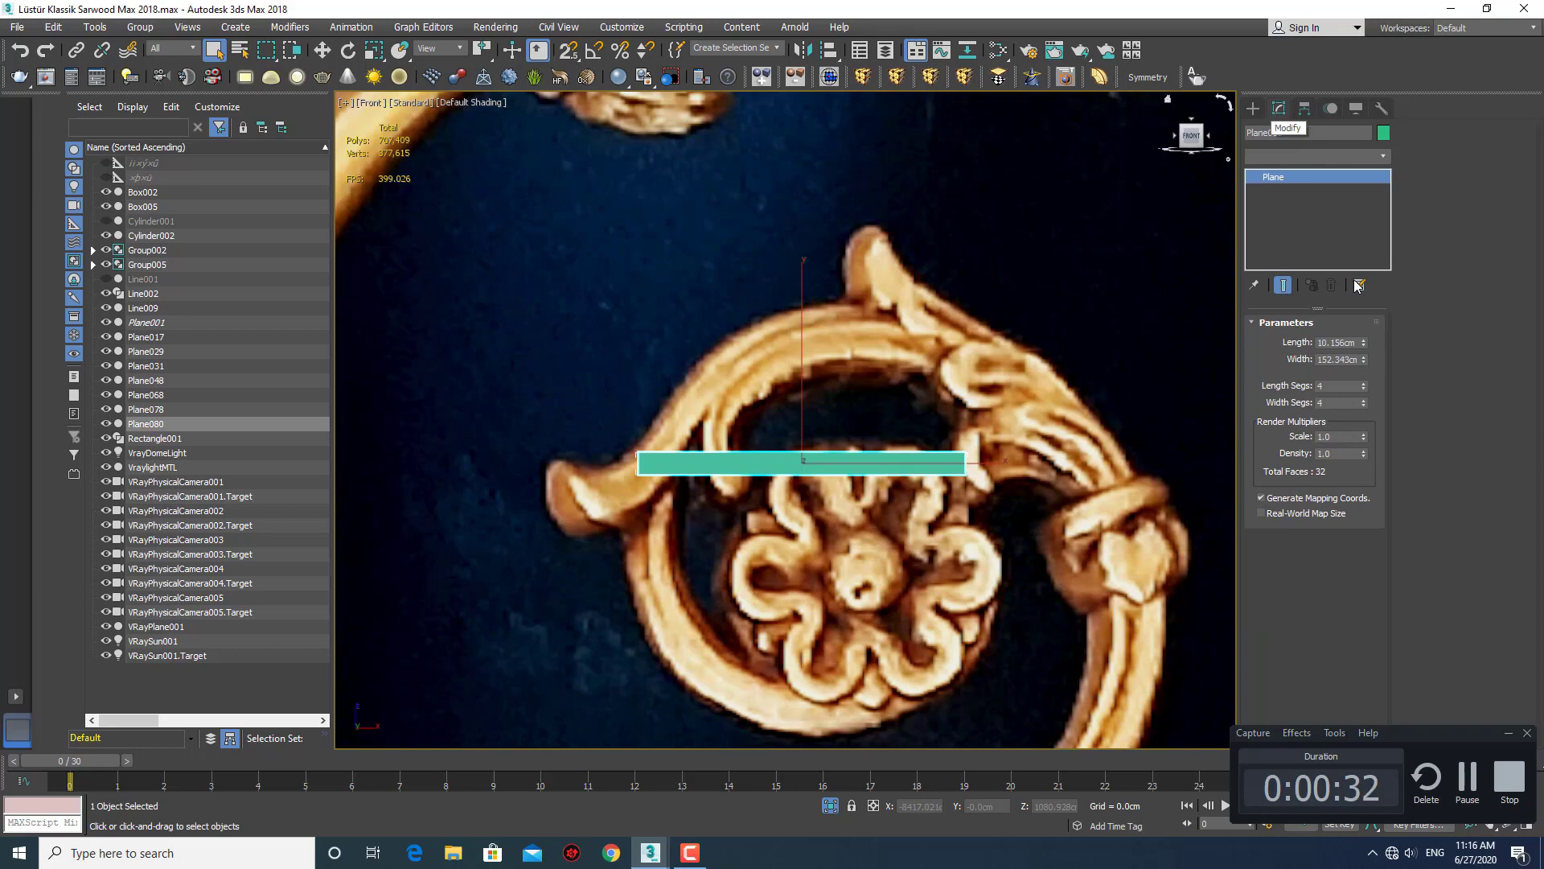
right_click(1364, 387)
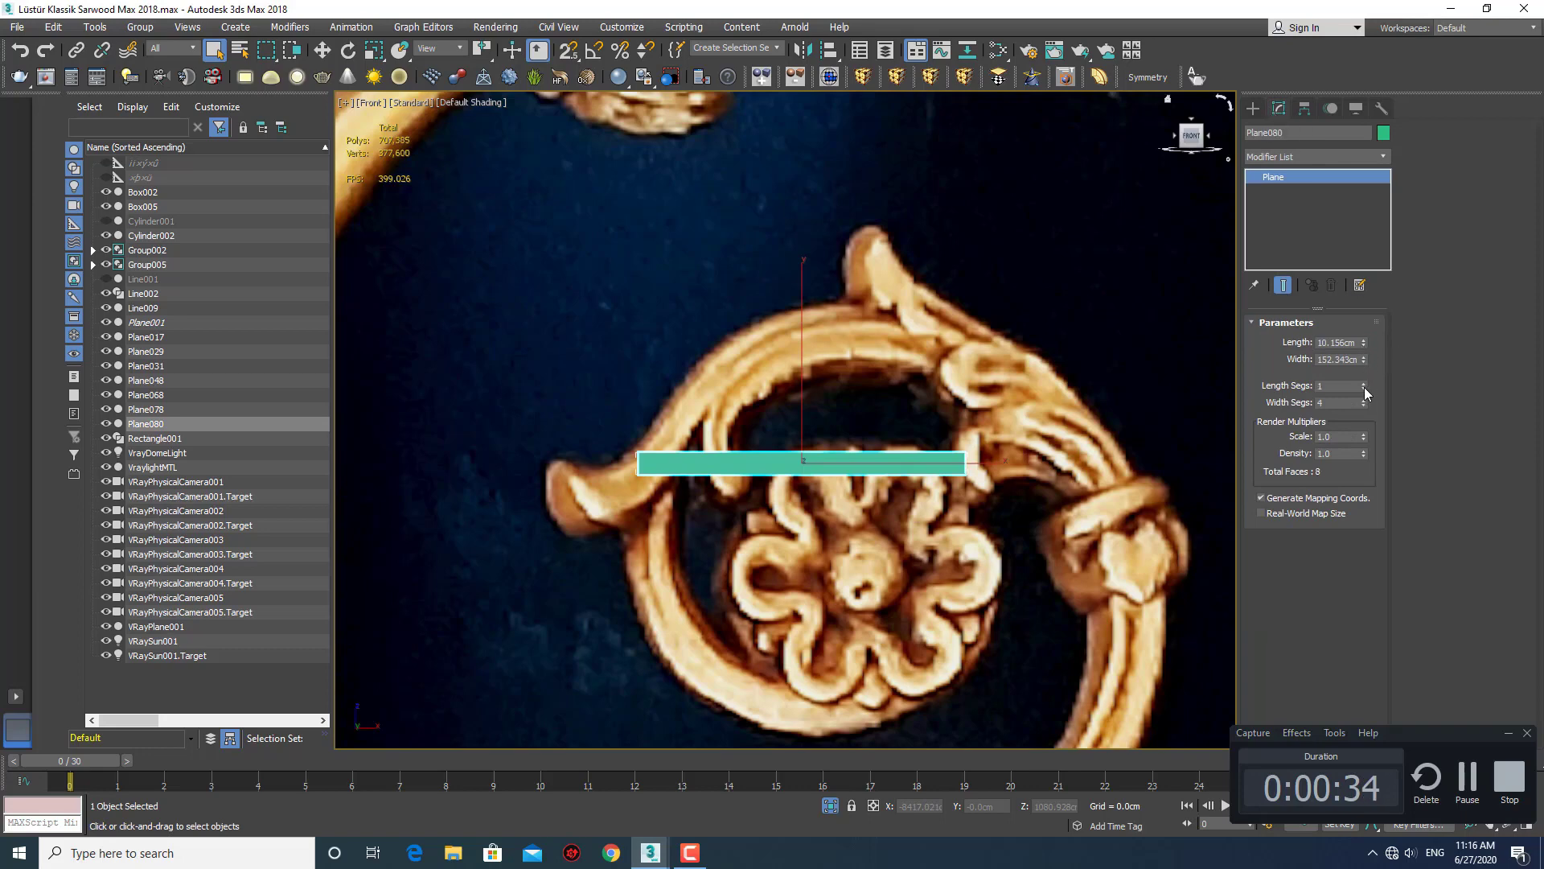
middle_drag(759, 494, 791, 490)
key(F4)
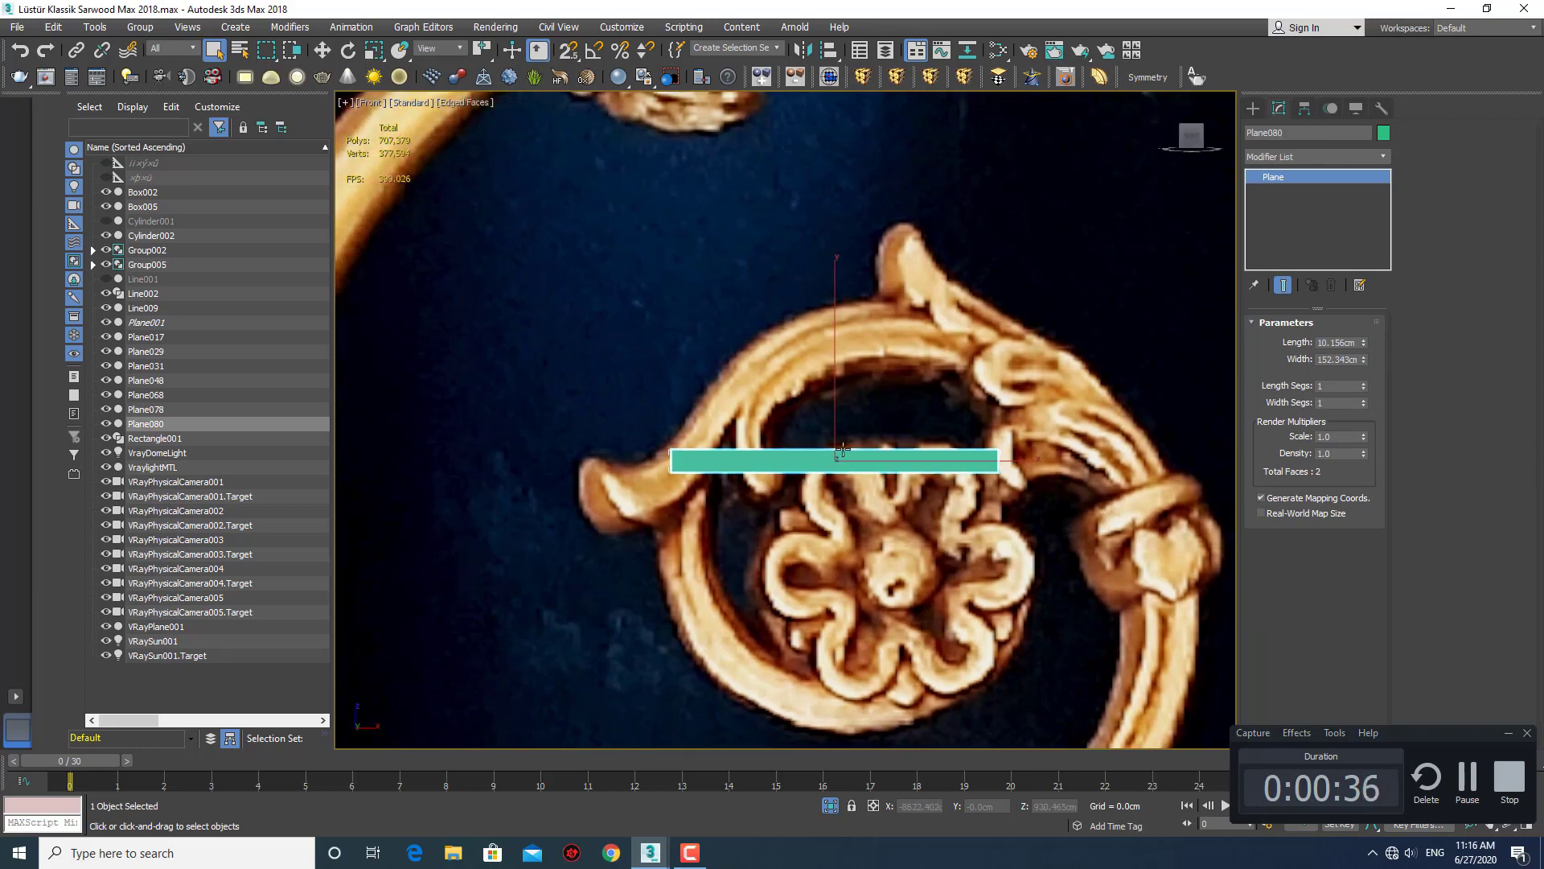
scroll(836, 471, up, 3)
scroll(837, 475, down, 5)
key(alt+x)
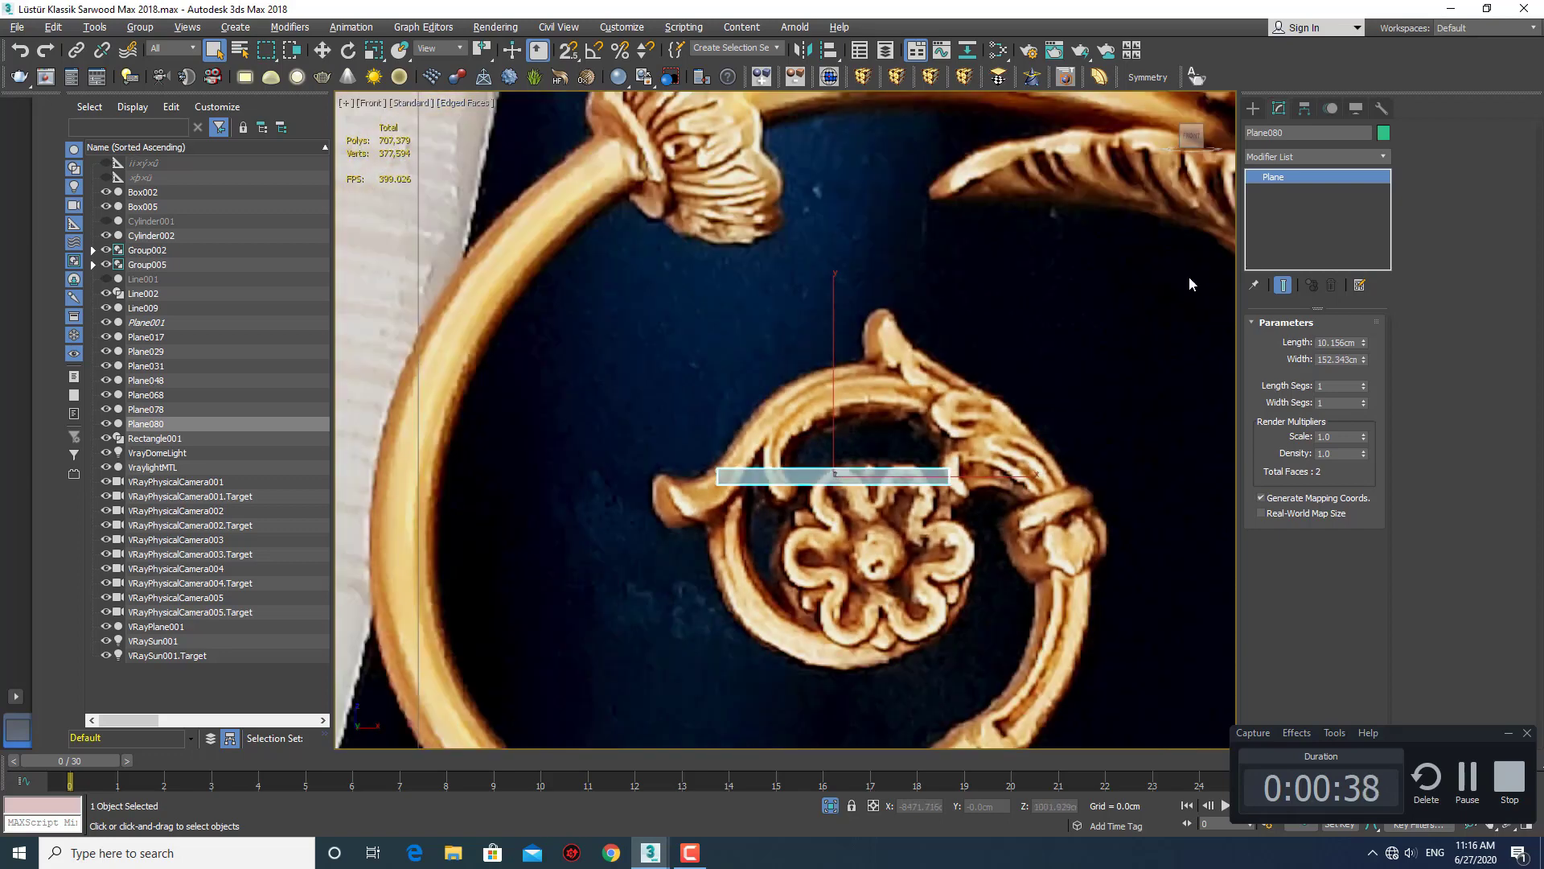
Convert the plane to Editable Poly and raise its right-end vertices onto the scroll.
right_click(1296, 188)
click(1345, 307)
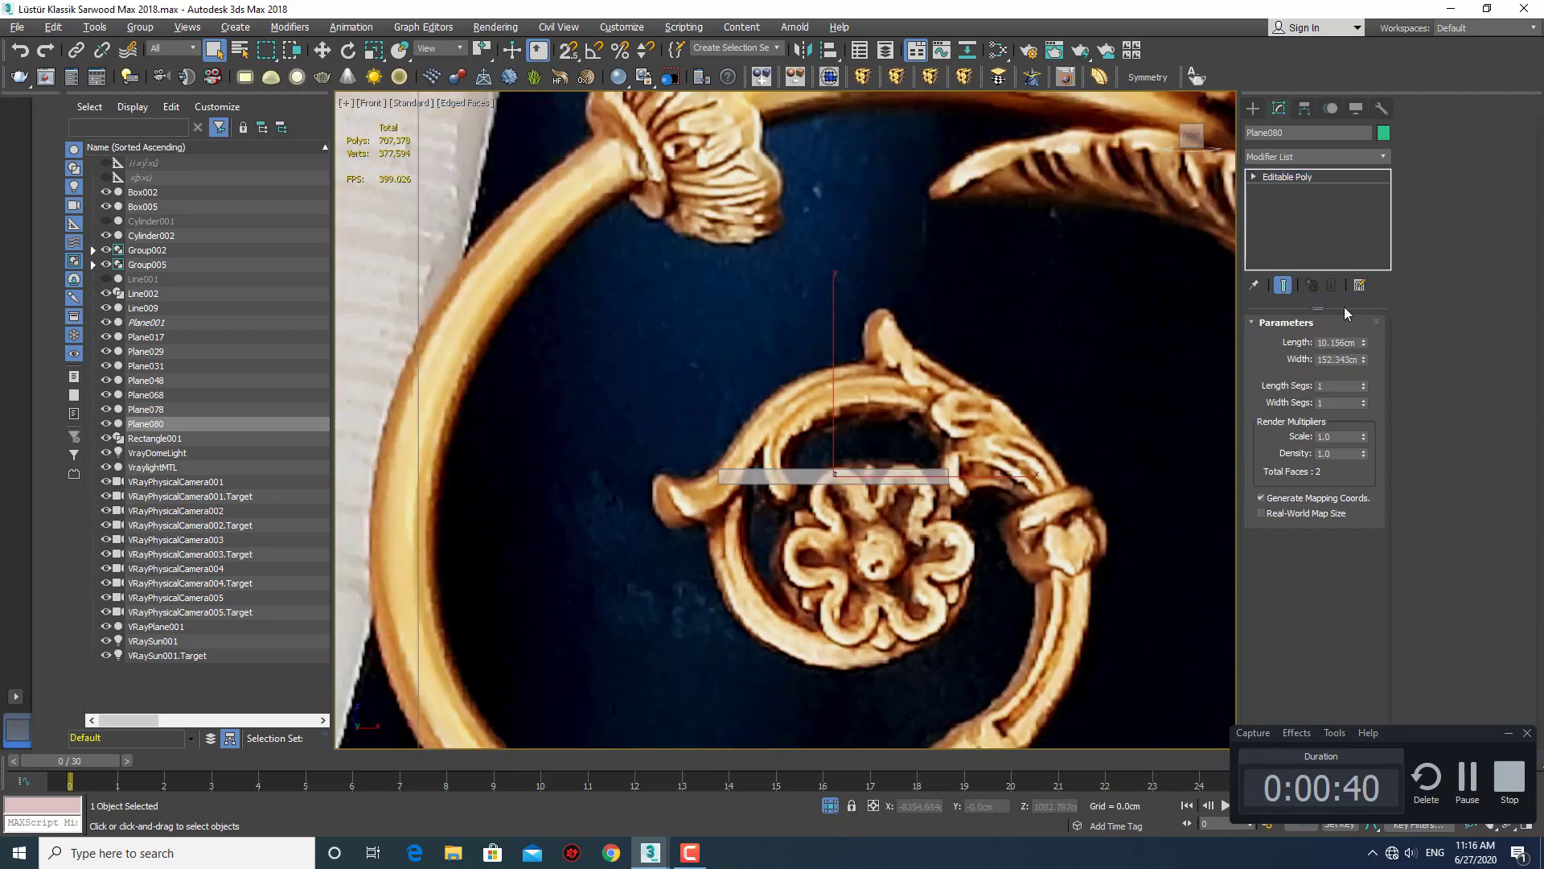
scroll(881, 483, up, 2)
middle_drag(808, 489, 812, 514)
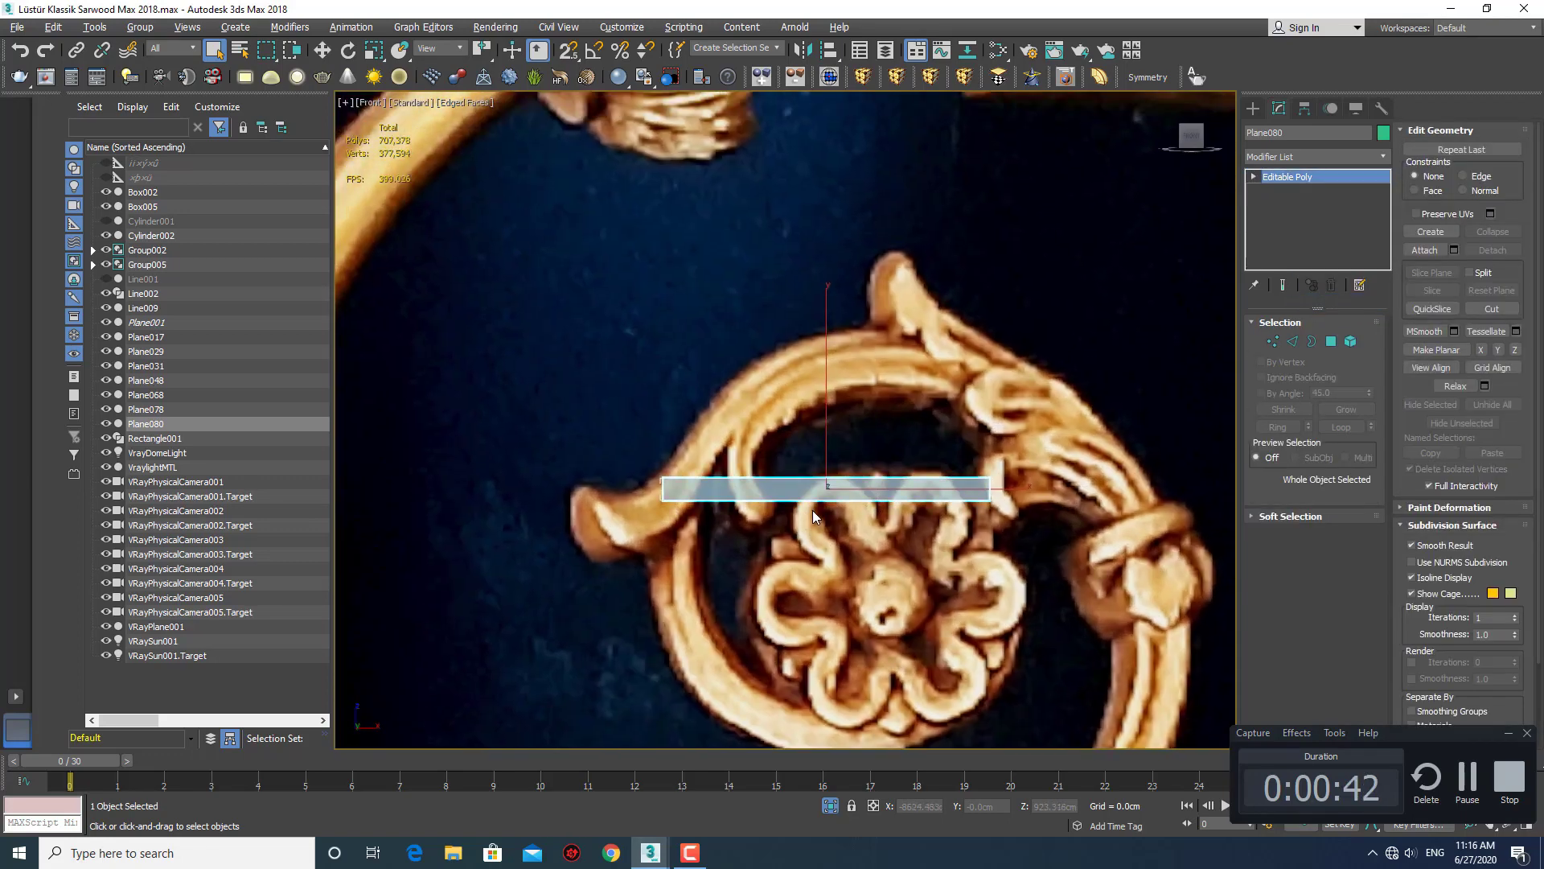
key(1)
drag(961, 461, 1036, 539)
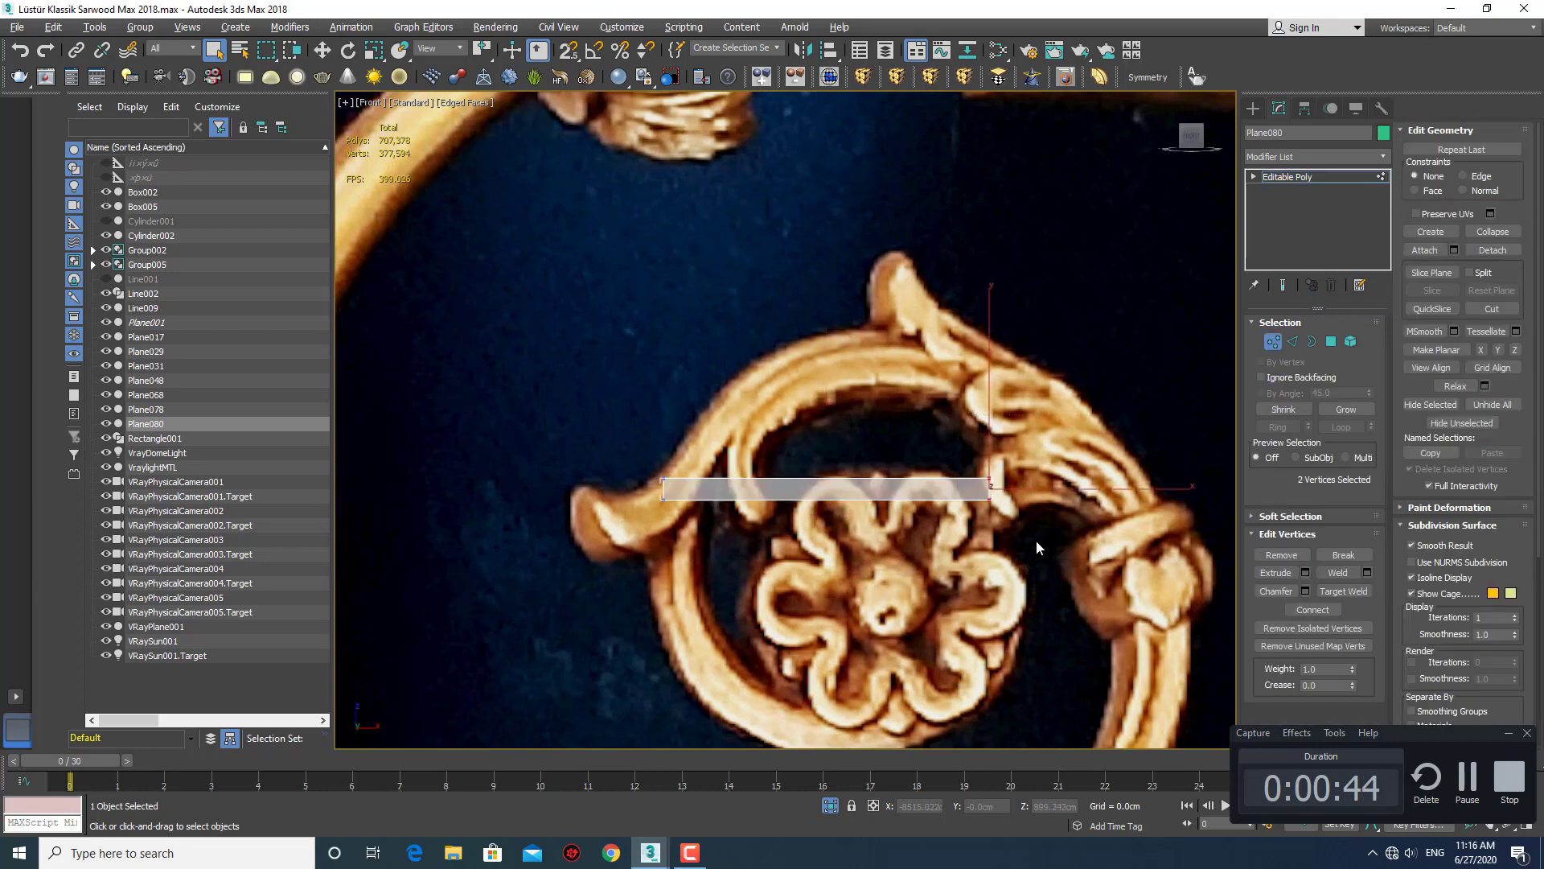
key(w)
mouse_move(988, 396)
mouse_down()
mouse_move(990, 288)
mouse_move(1069, 338)
mouse_up()
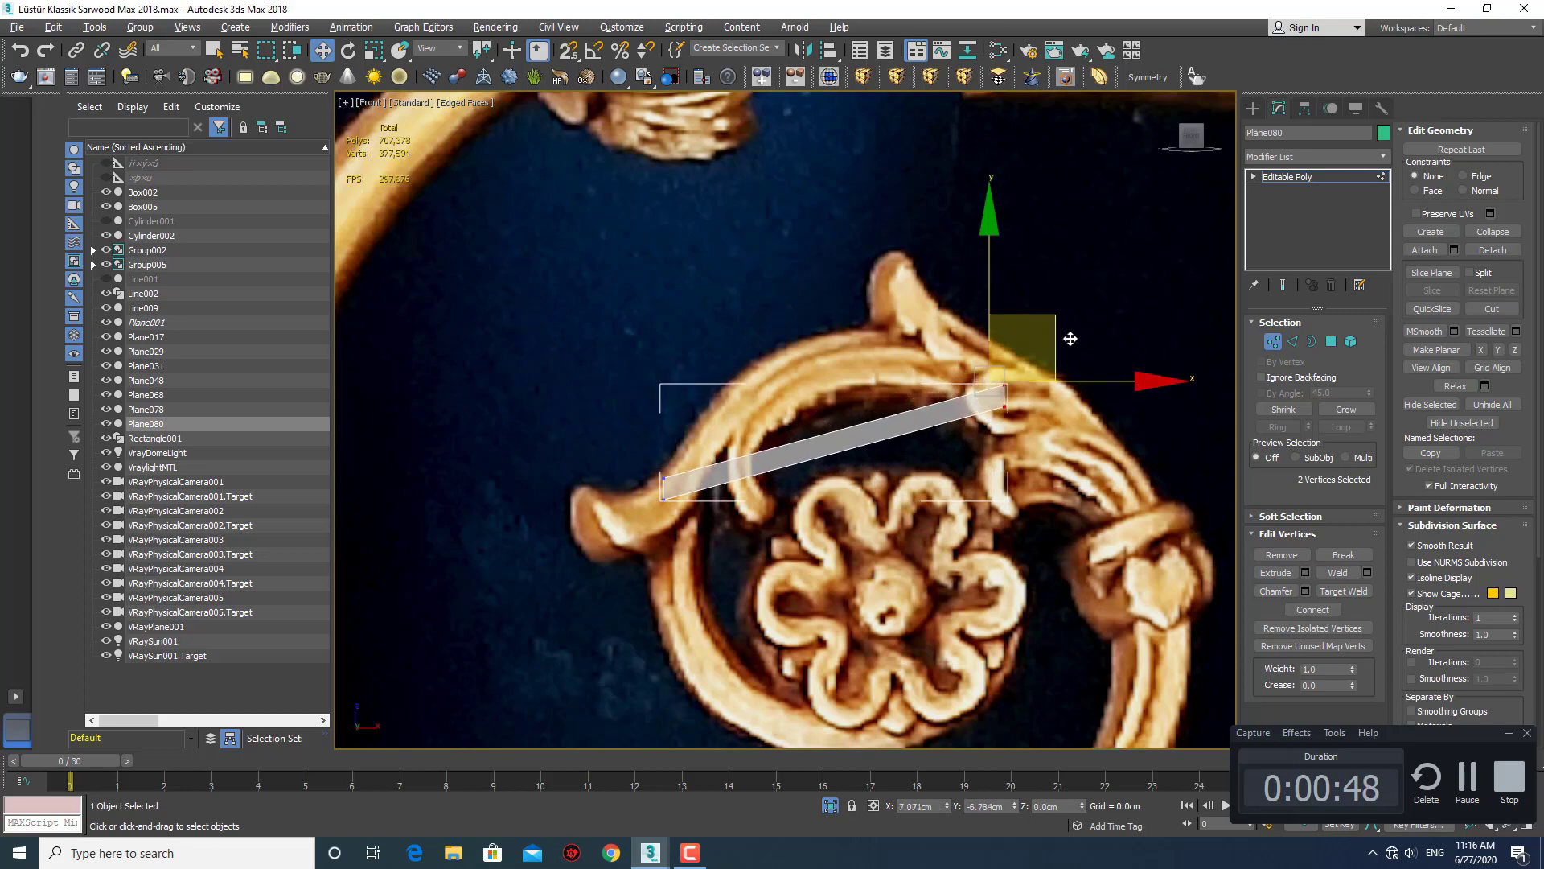
Reposition the left-end corner vertices to widen the strip toward the scroll's lower-left.
drag(616, 441, 700, 523)
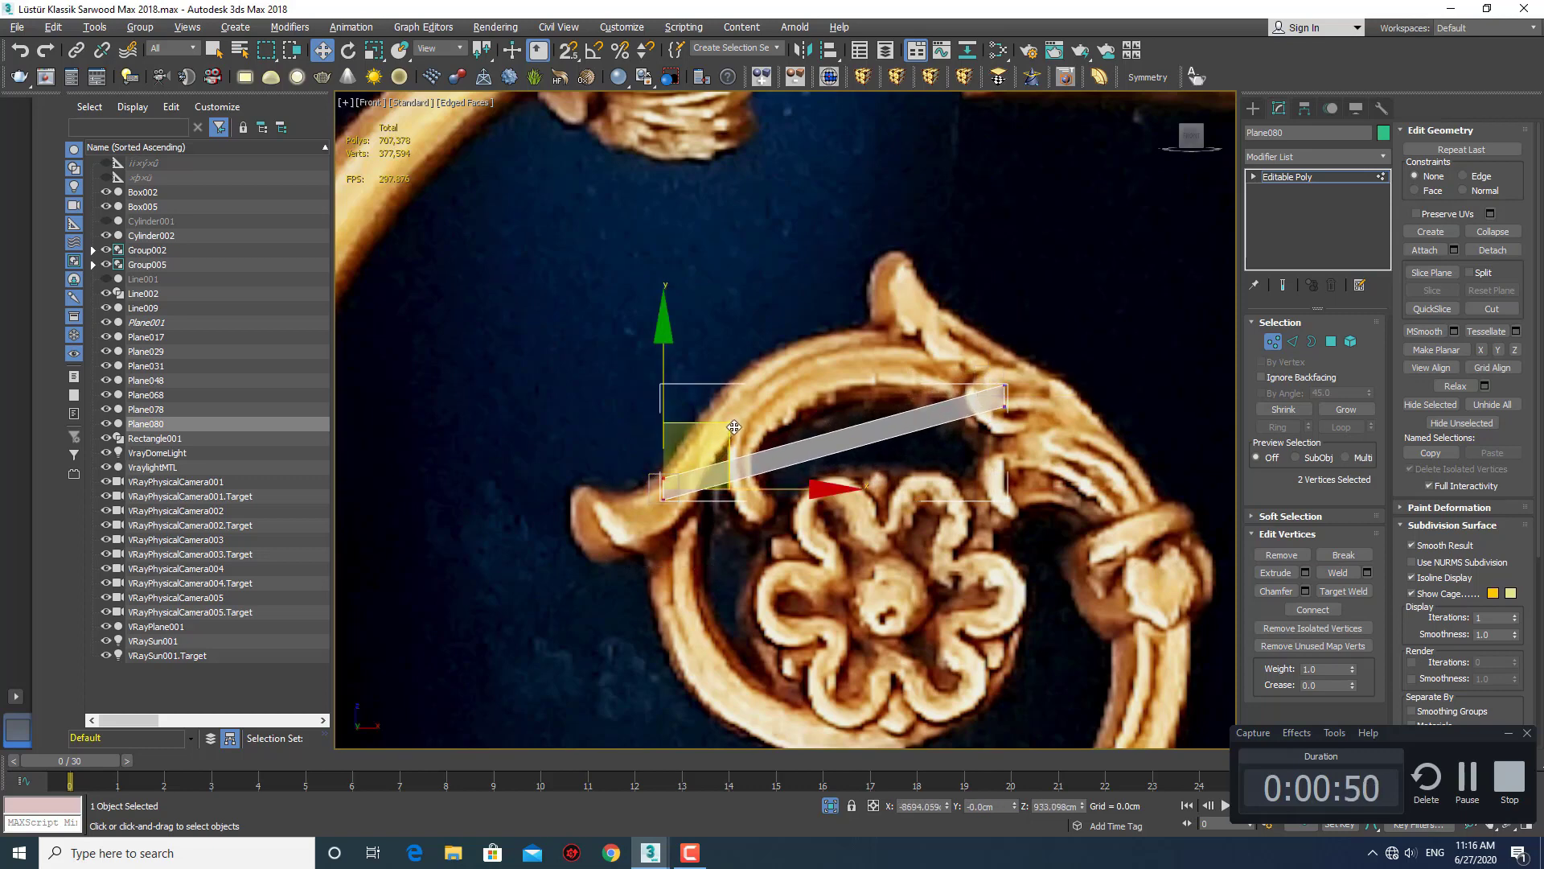
mouse_move(735, 427)
mouse_down()
mouse_move(689, 488)
mouse_move(707, 499)
mouse_up()
click(631, 576)
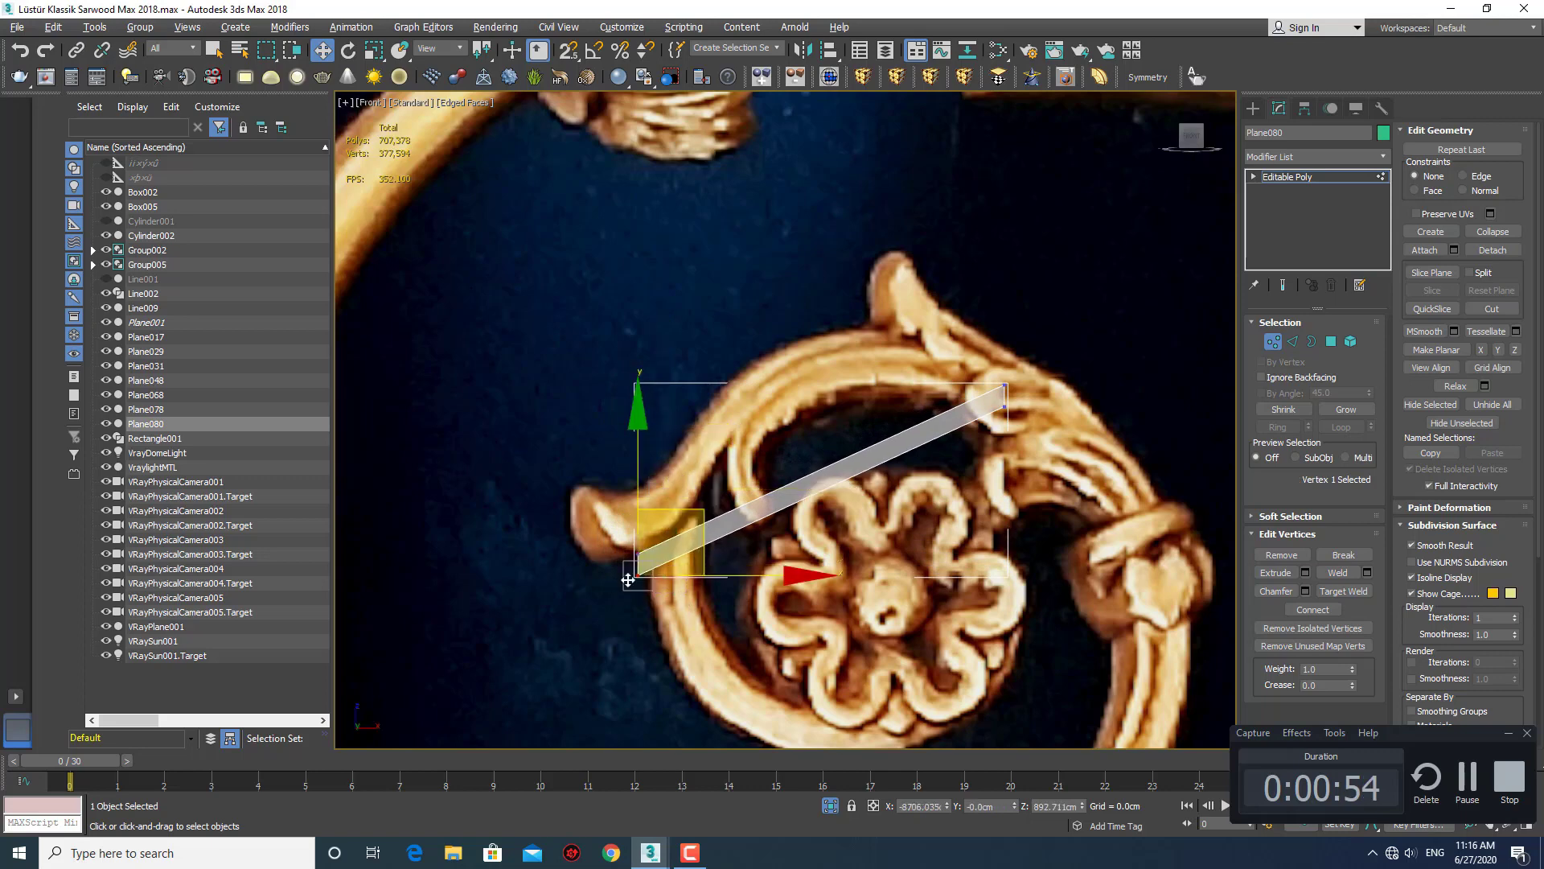
click(700, 493)
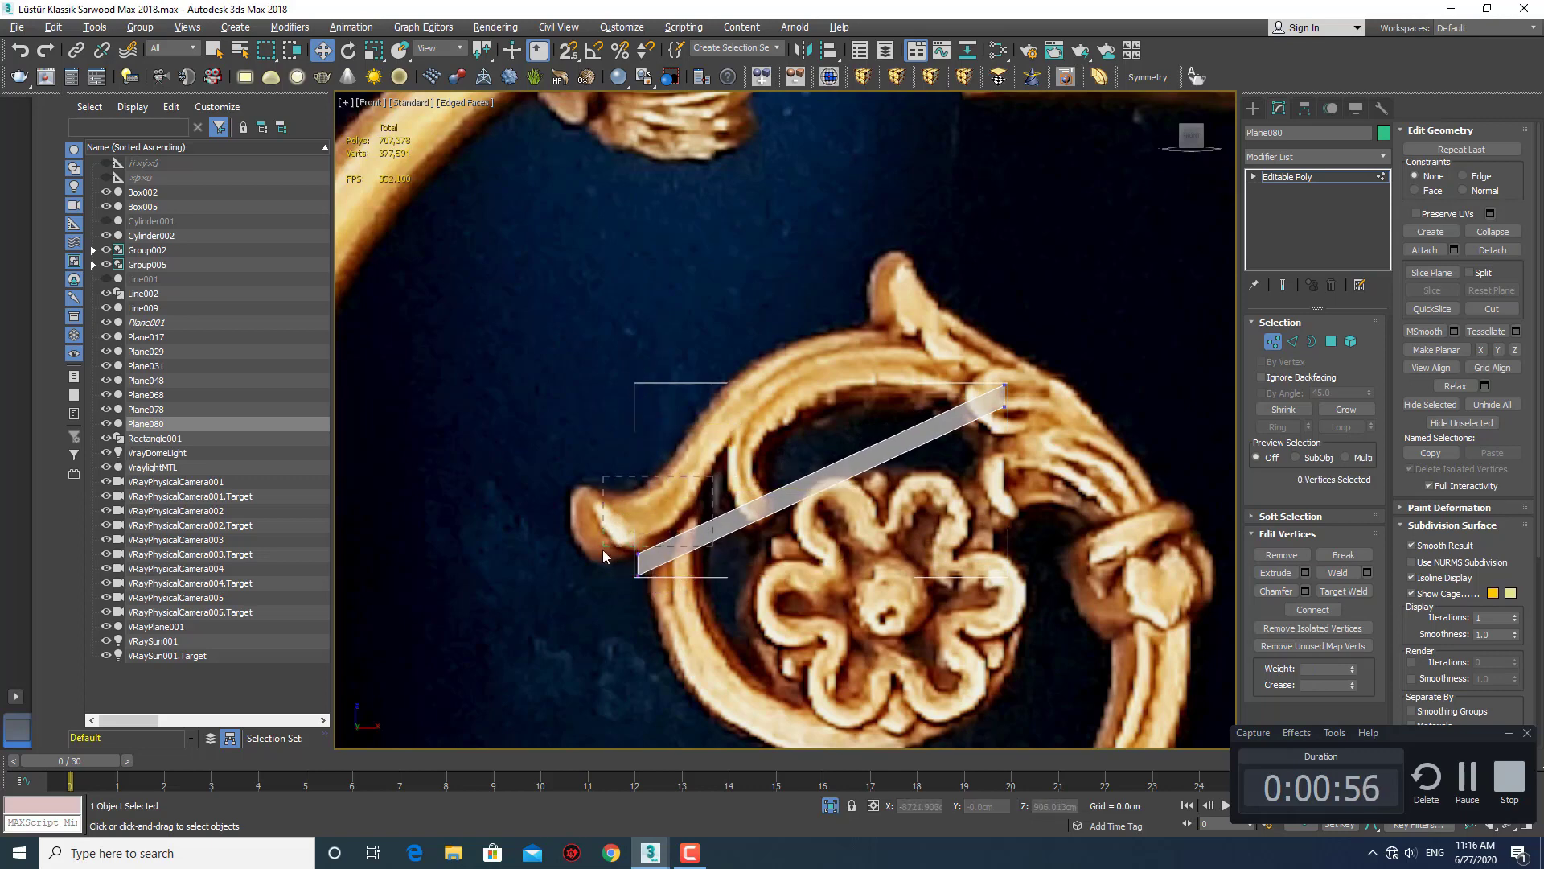
drag(604, 555, 608, 559)
drag(699, 490, 639, 425)
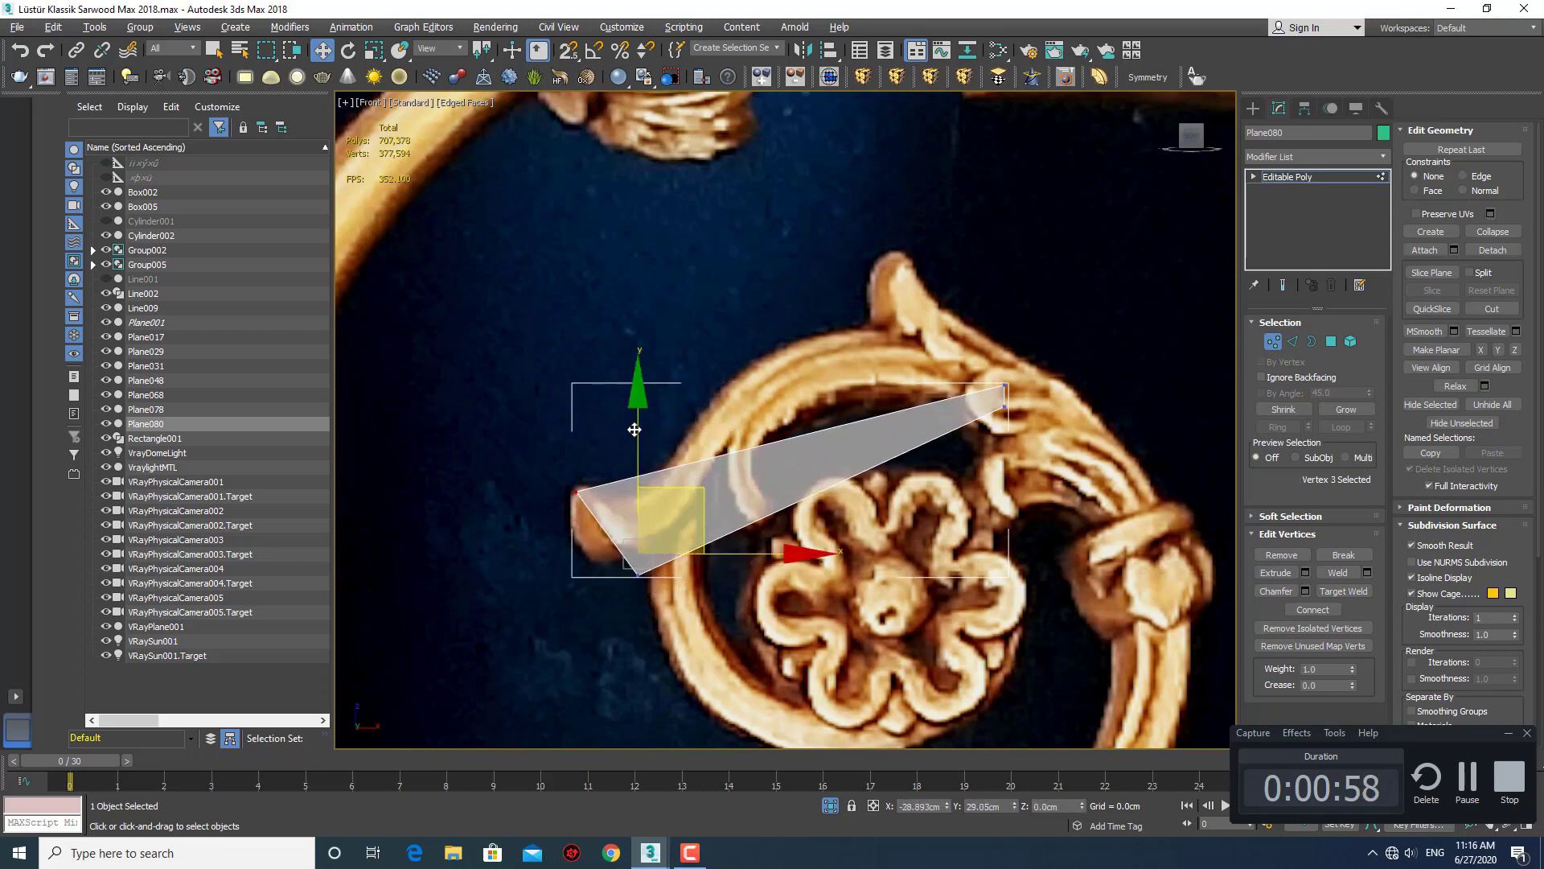
mouse_move(619, 591)
mouse_down()
mouse_move(691, 547)
mouse_move(697, 499)
mouse_up()
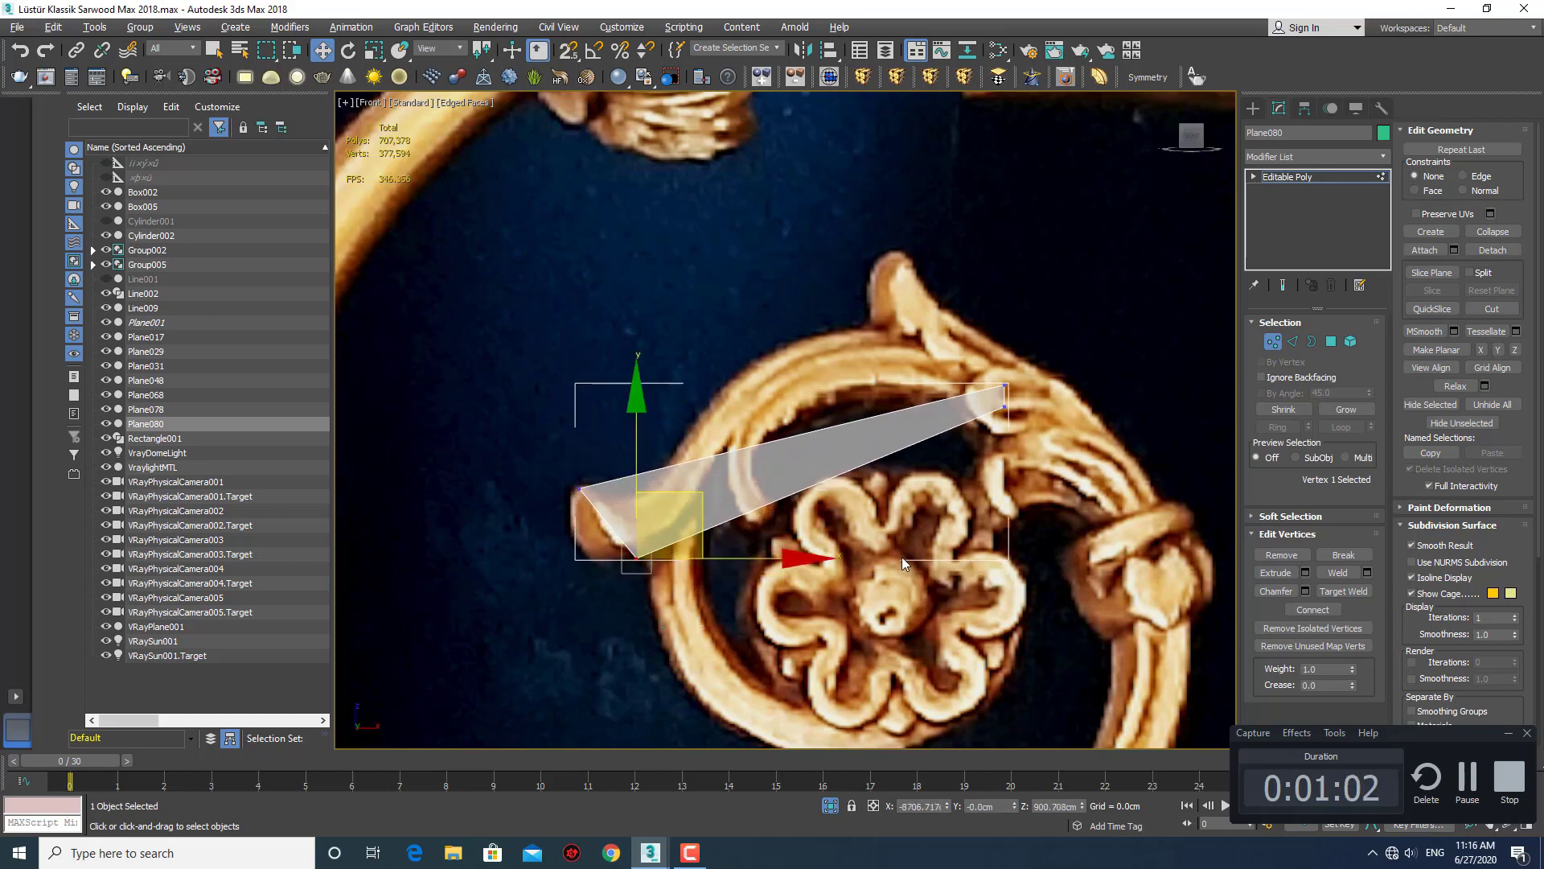
drag(1050, 463, 899, 309)
Shift and lower the narrow tip to follow the scroll's curving edge.
scroll(992, 400, up, 2)
scroll(993, 400, up, 2)
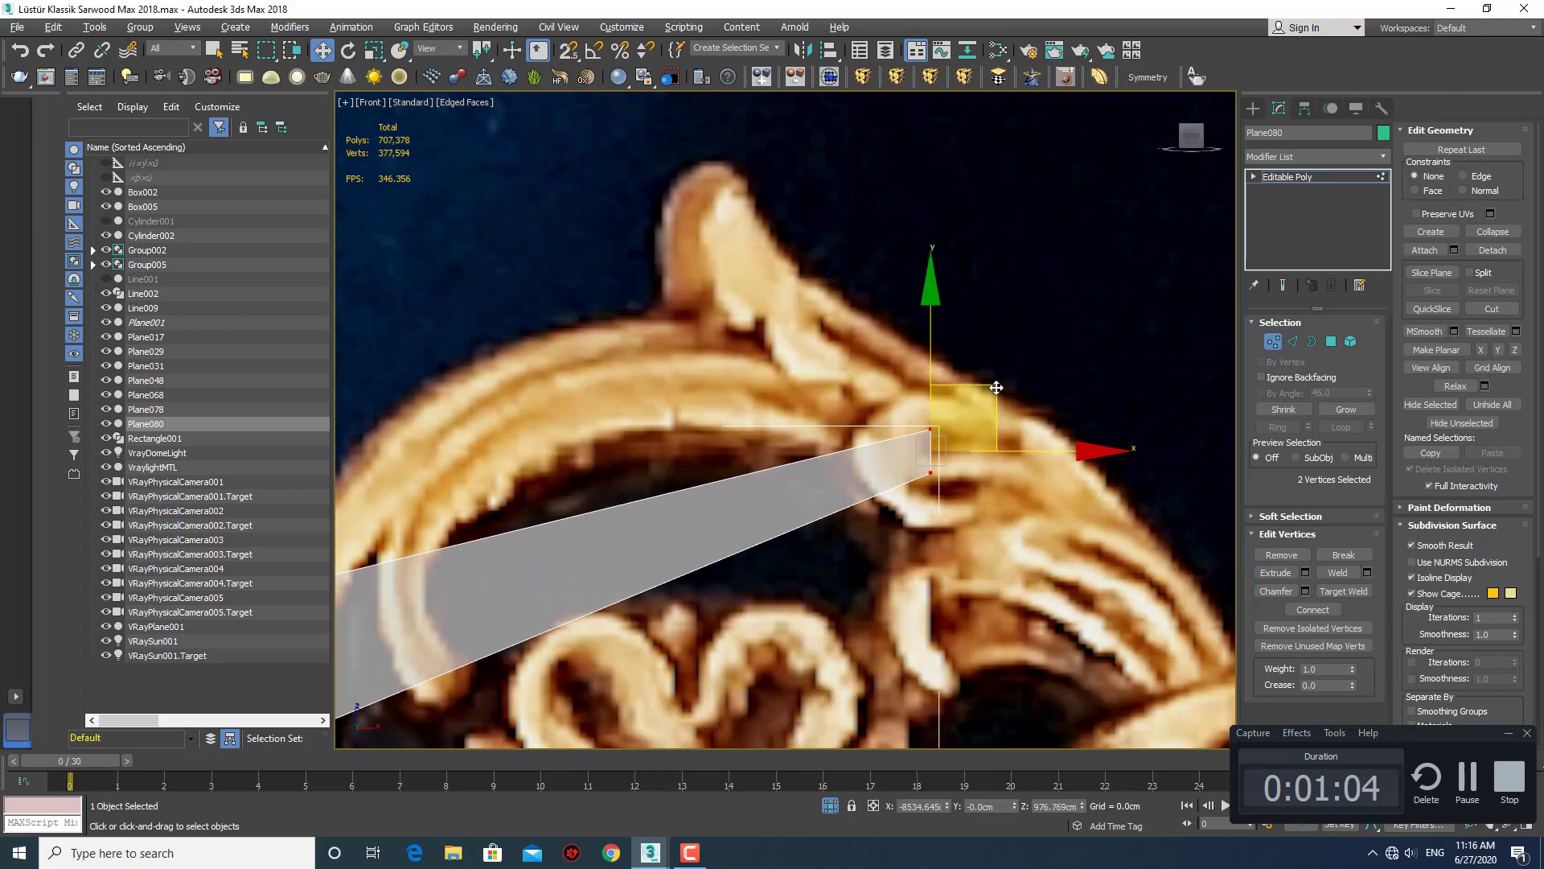
drag(996, 388, 1007, 383)
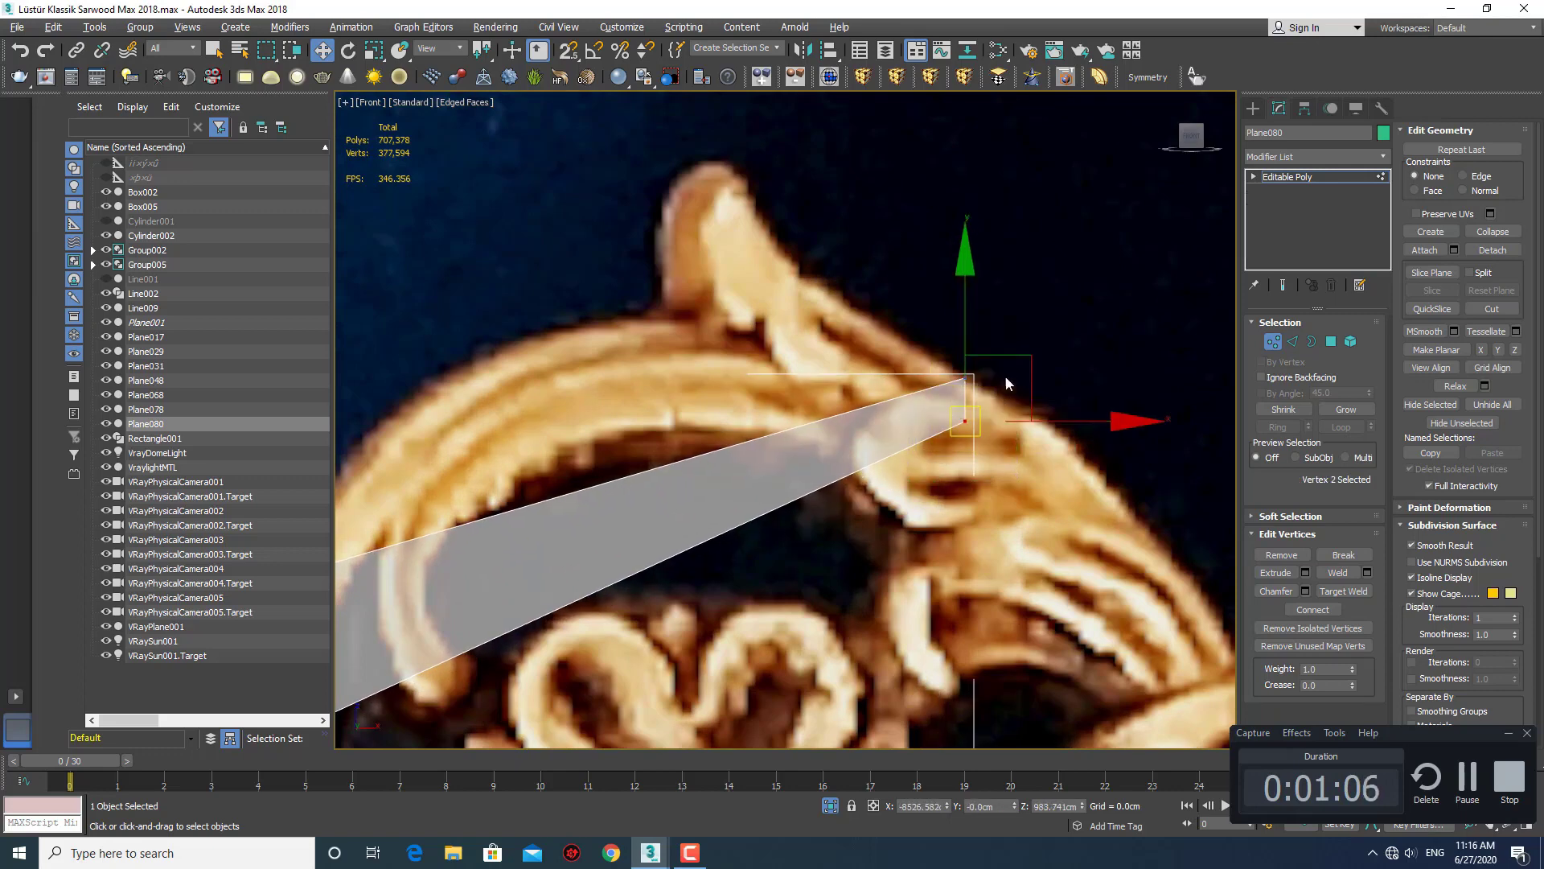
drag(968, 322, 968, 386)
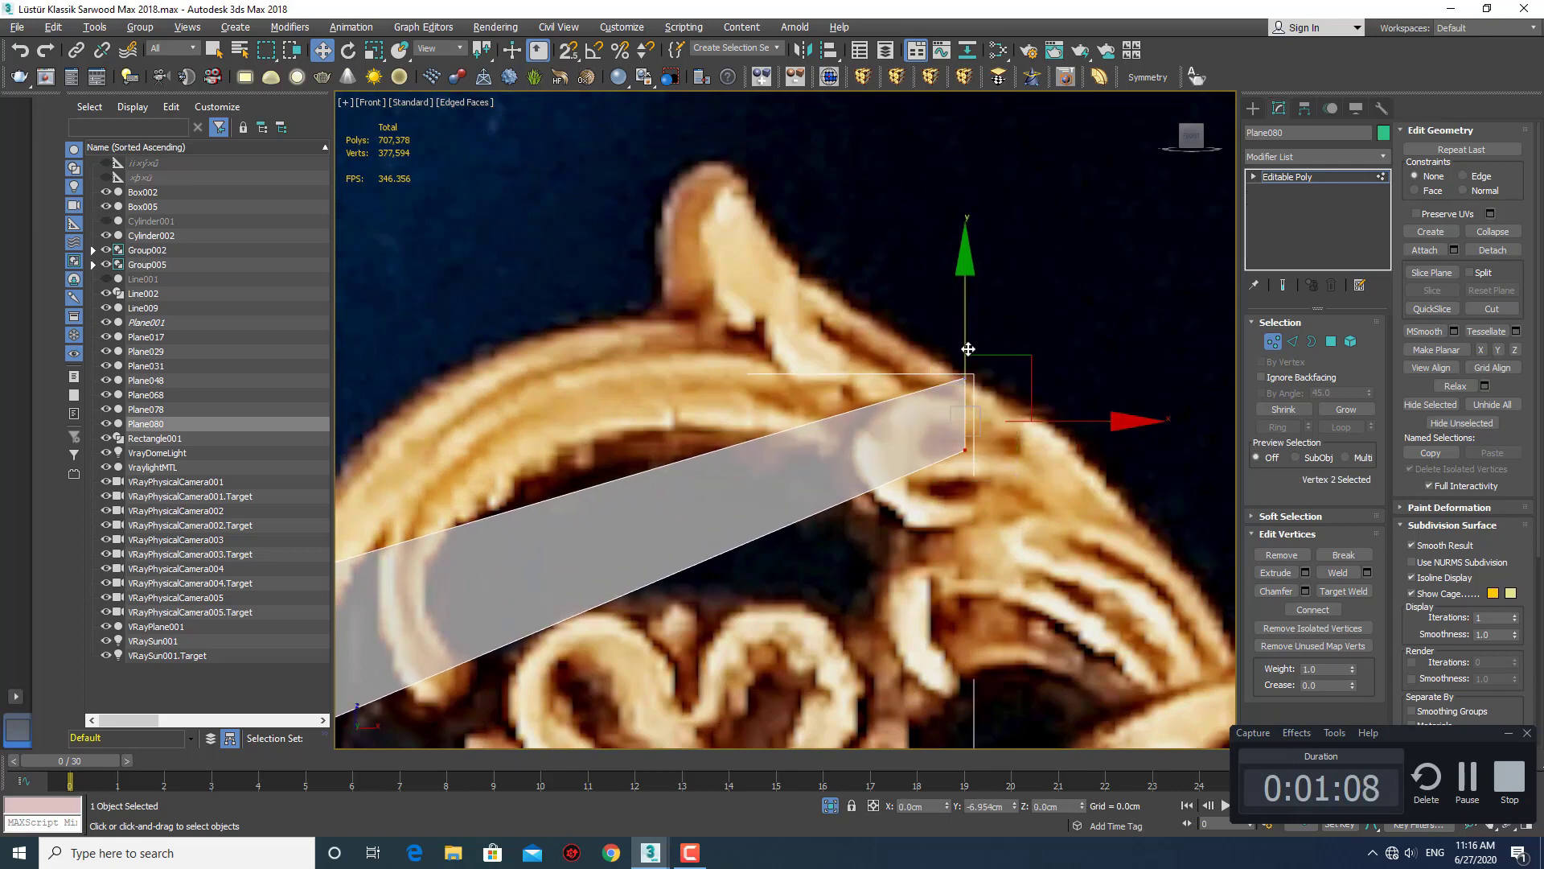
scroll(660, 555, down, 3)
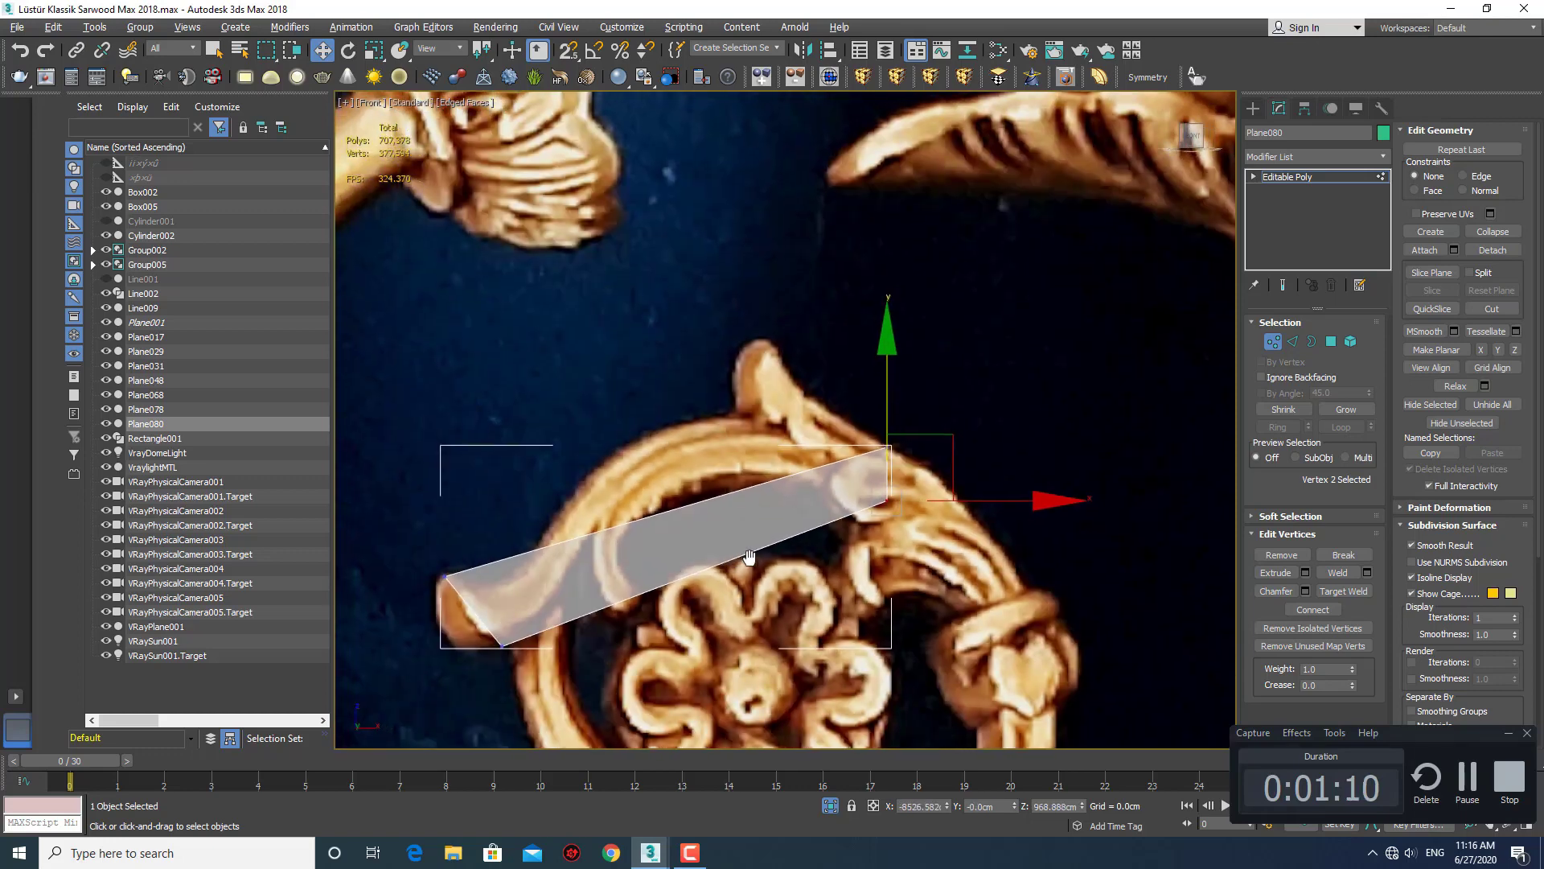
Connect the strip's long edges with six new cross edges.
key(2)
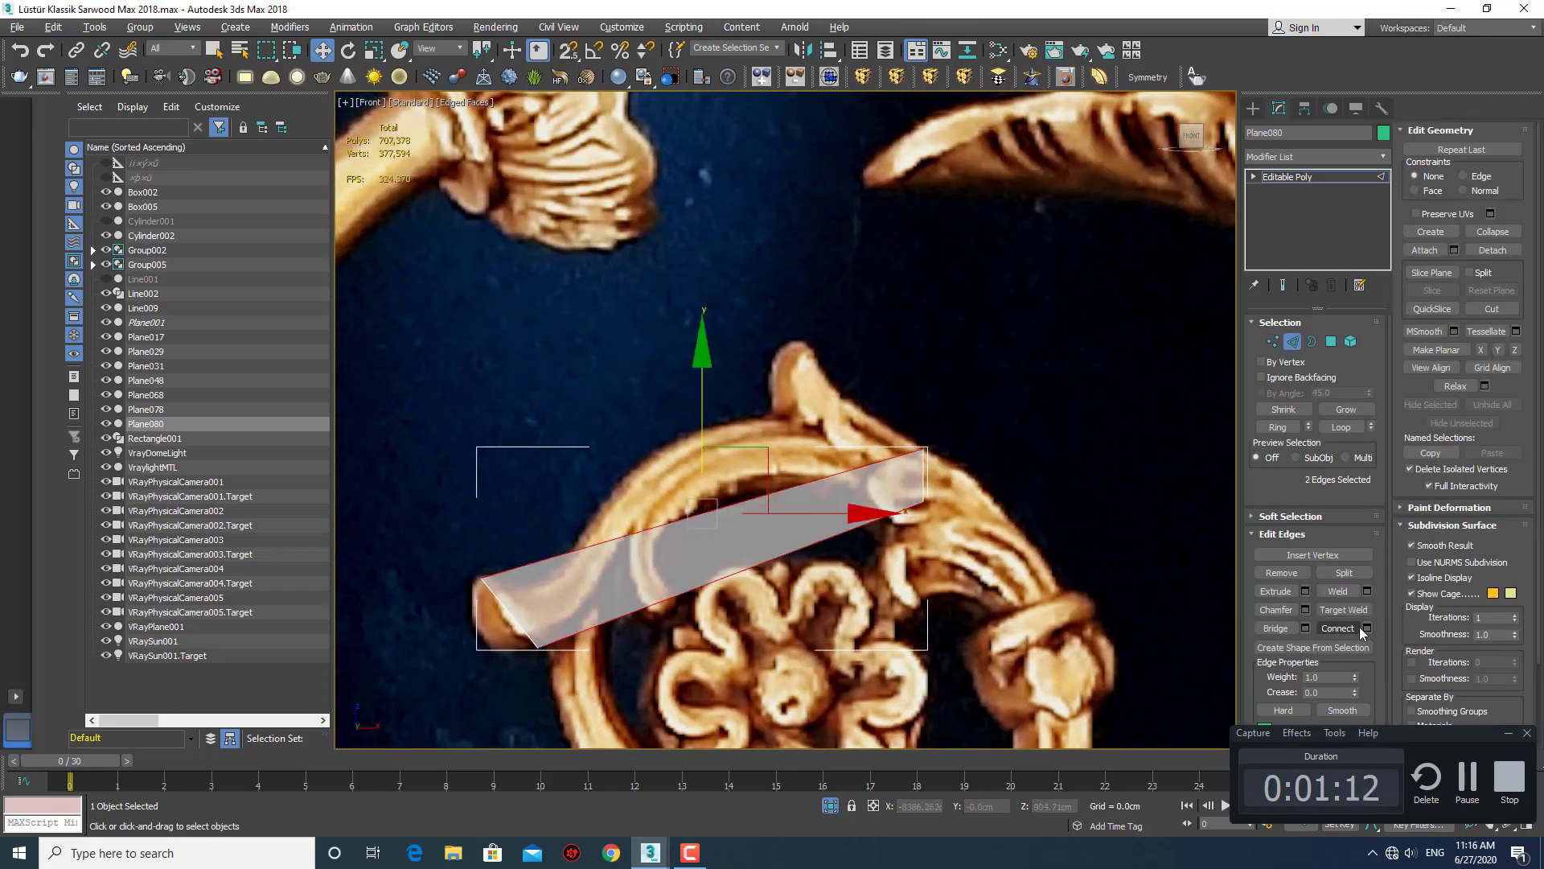
click(1366, 629)
drag(806, 436, 797, 420)
click(794, 499)
Raise a selection of the middle cross edges to bend the strip upward.
key(1)
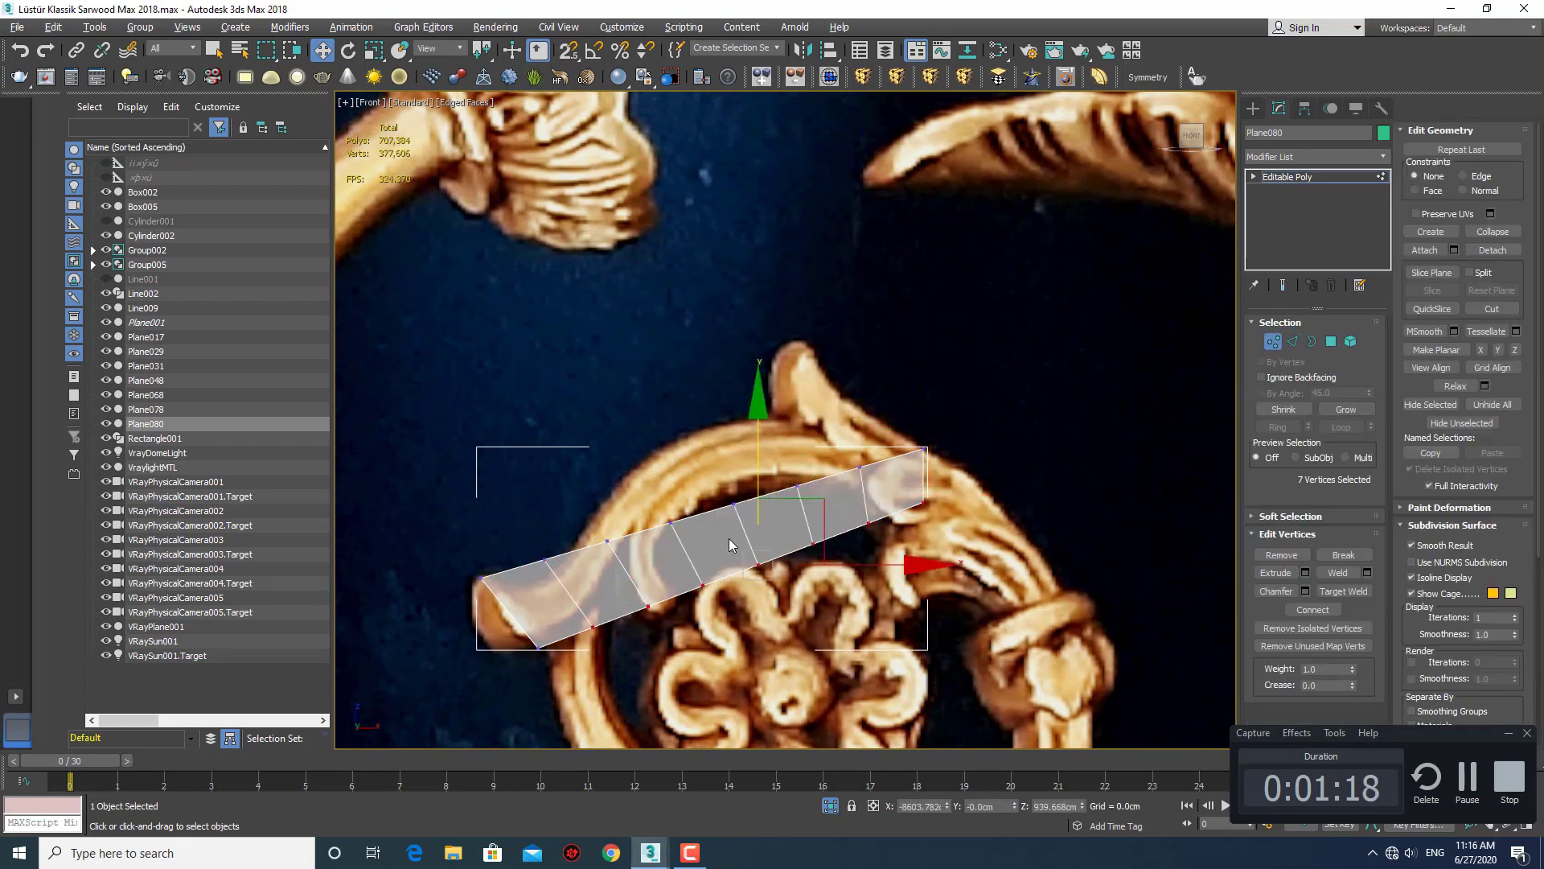
middle_drag(688, 559, 703, 545)
key(2)
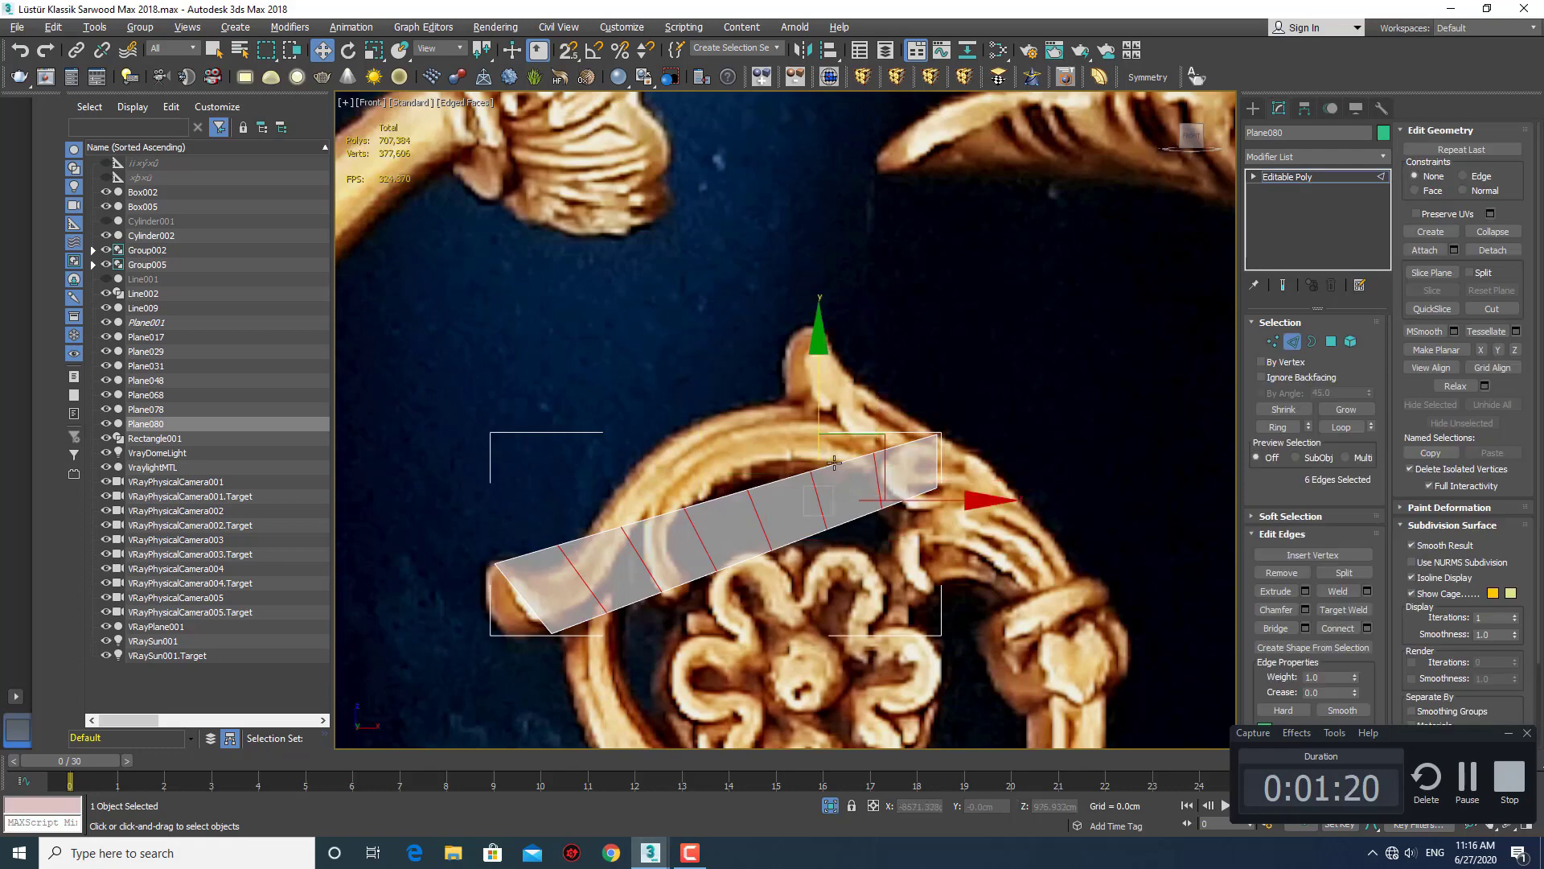
drag(814, 422, 817, 385)
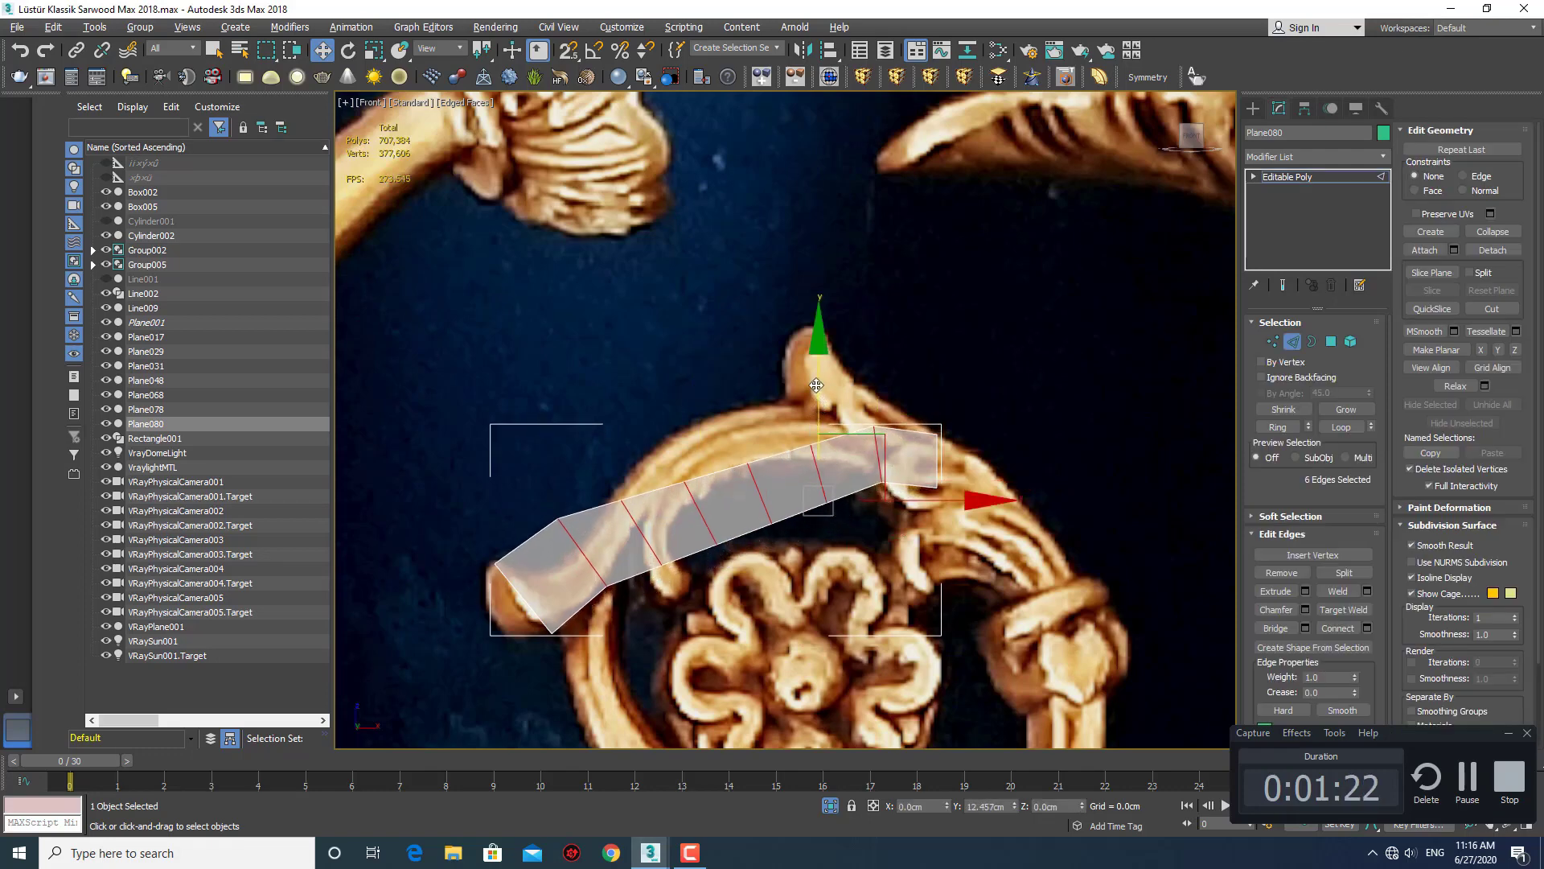
key(ctrl+z)
alt+click(578, 558)
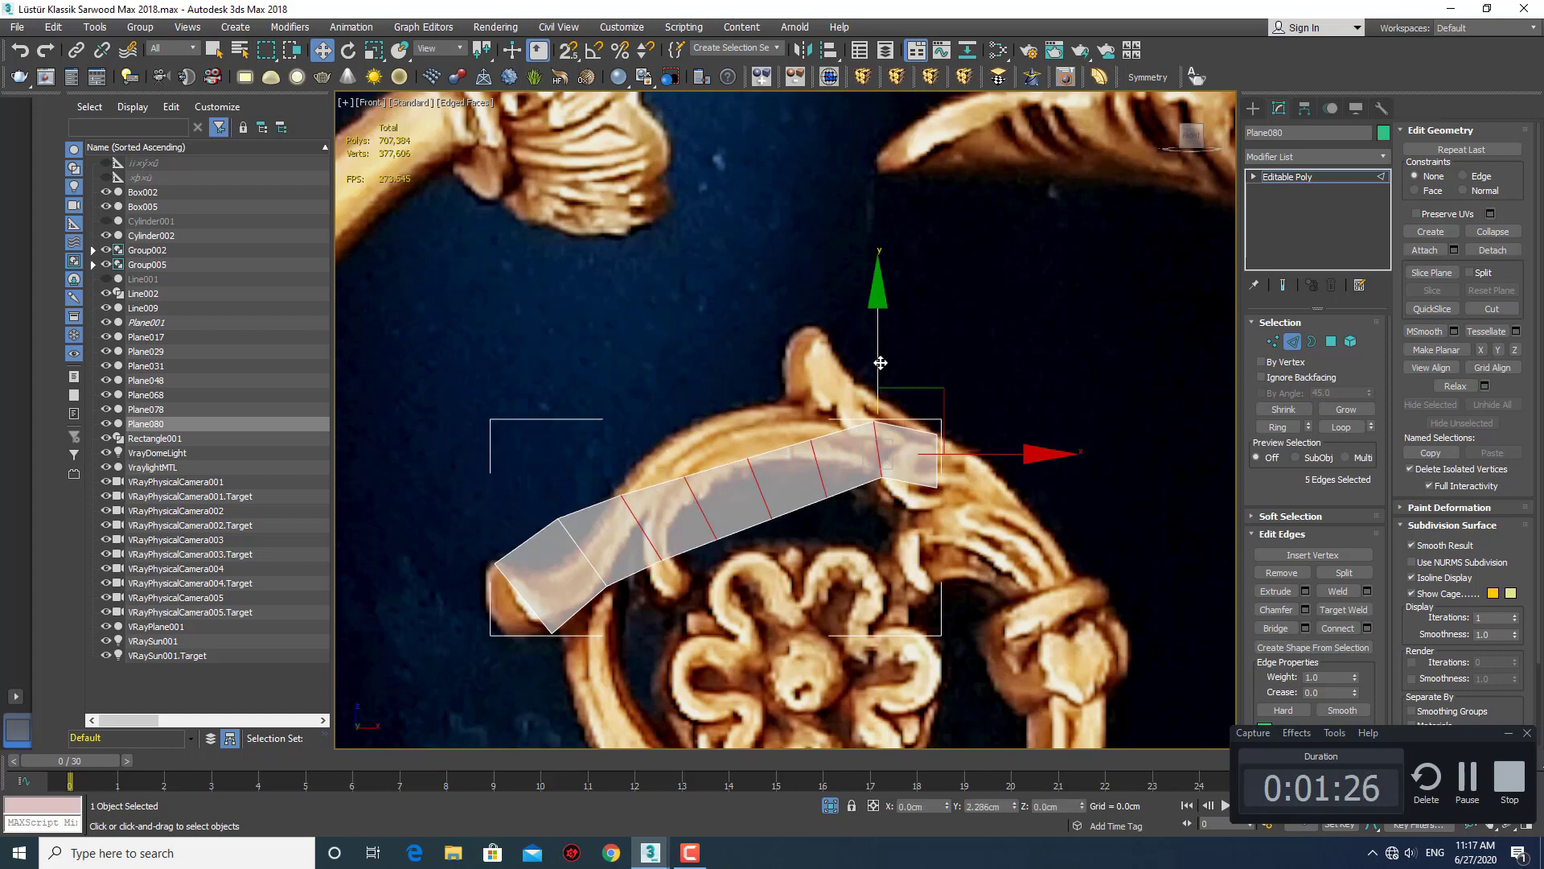
alt+click(880, 455)
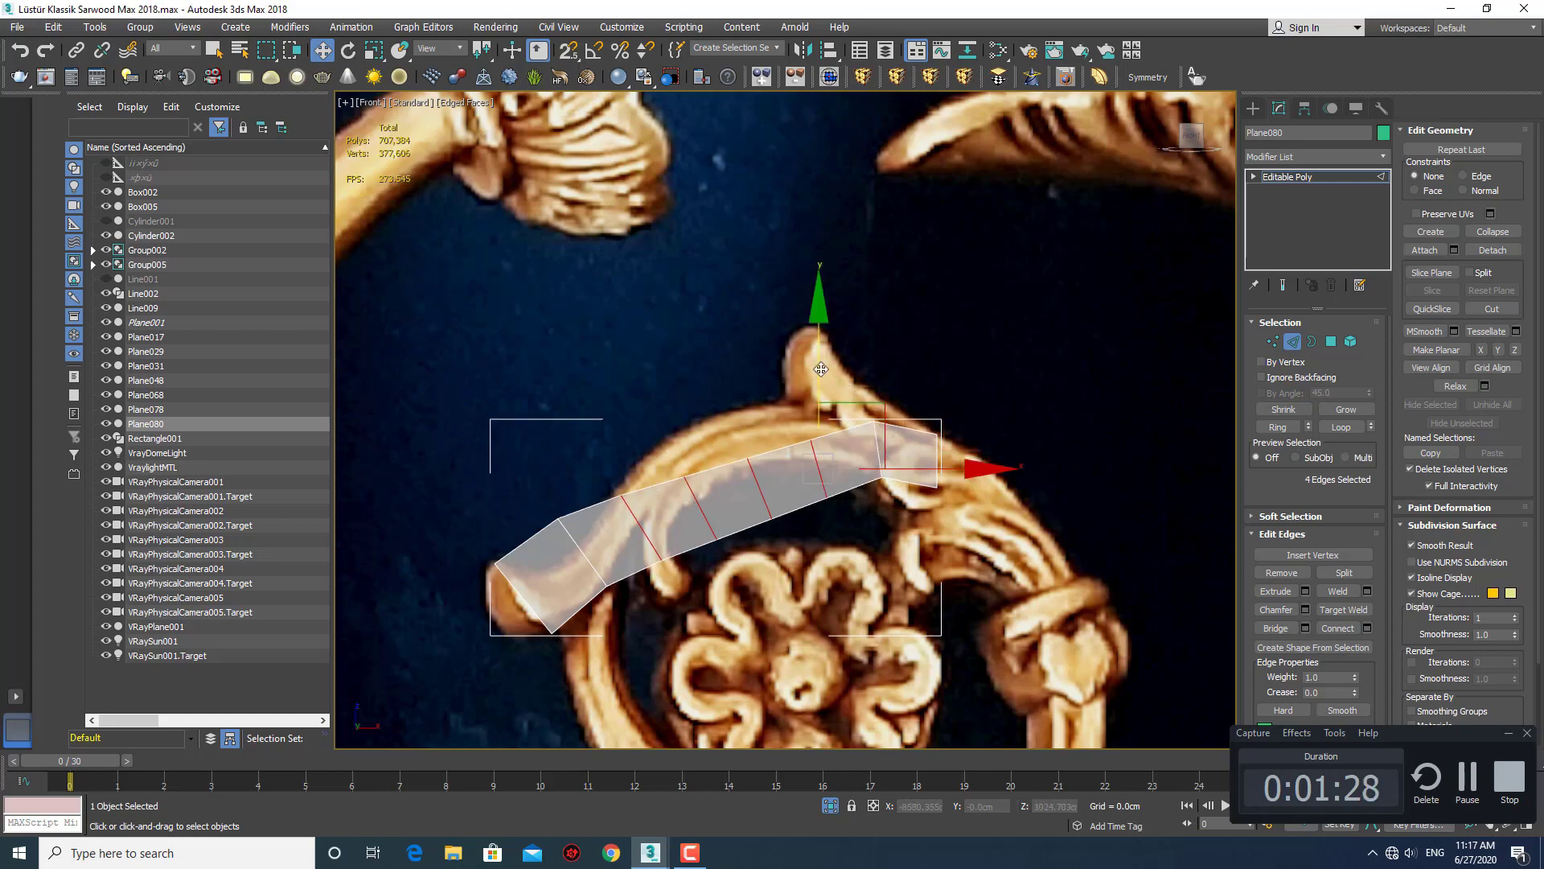
drag(820, 369, 813, 341)
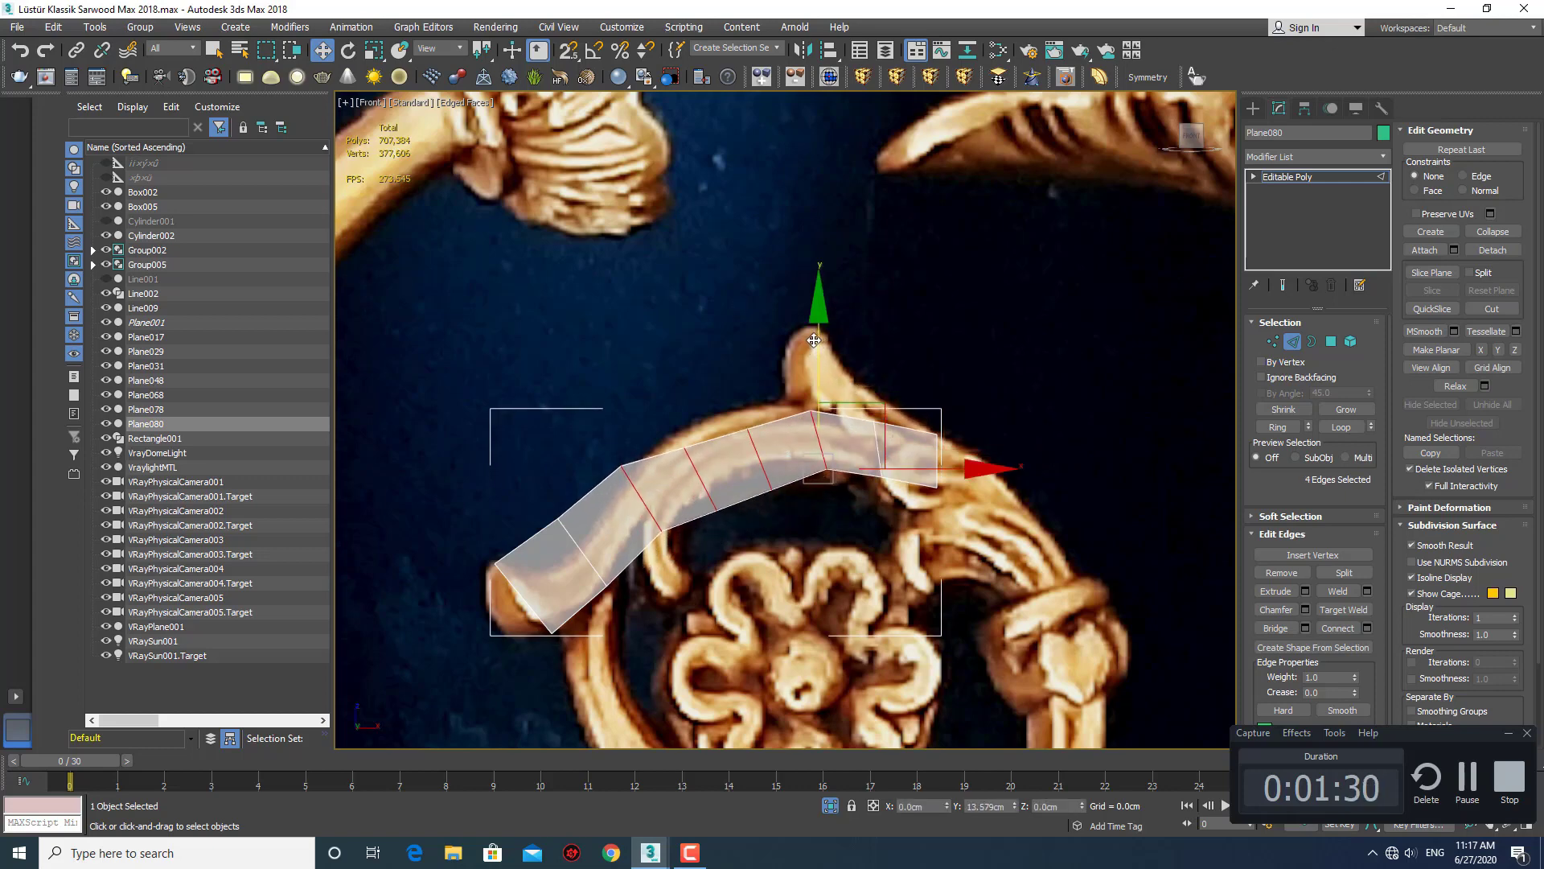
drag(813, 340, 813, 346)
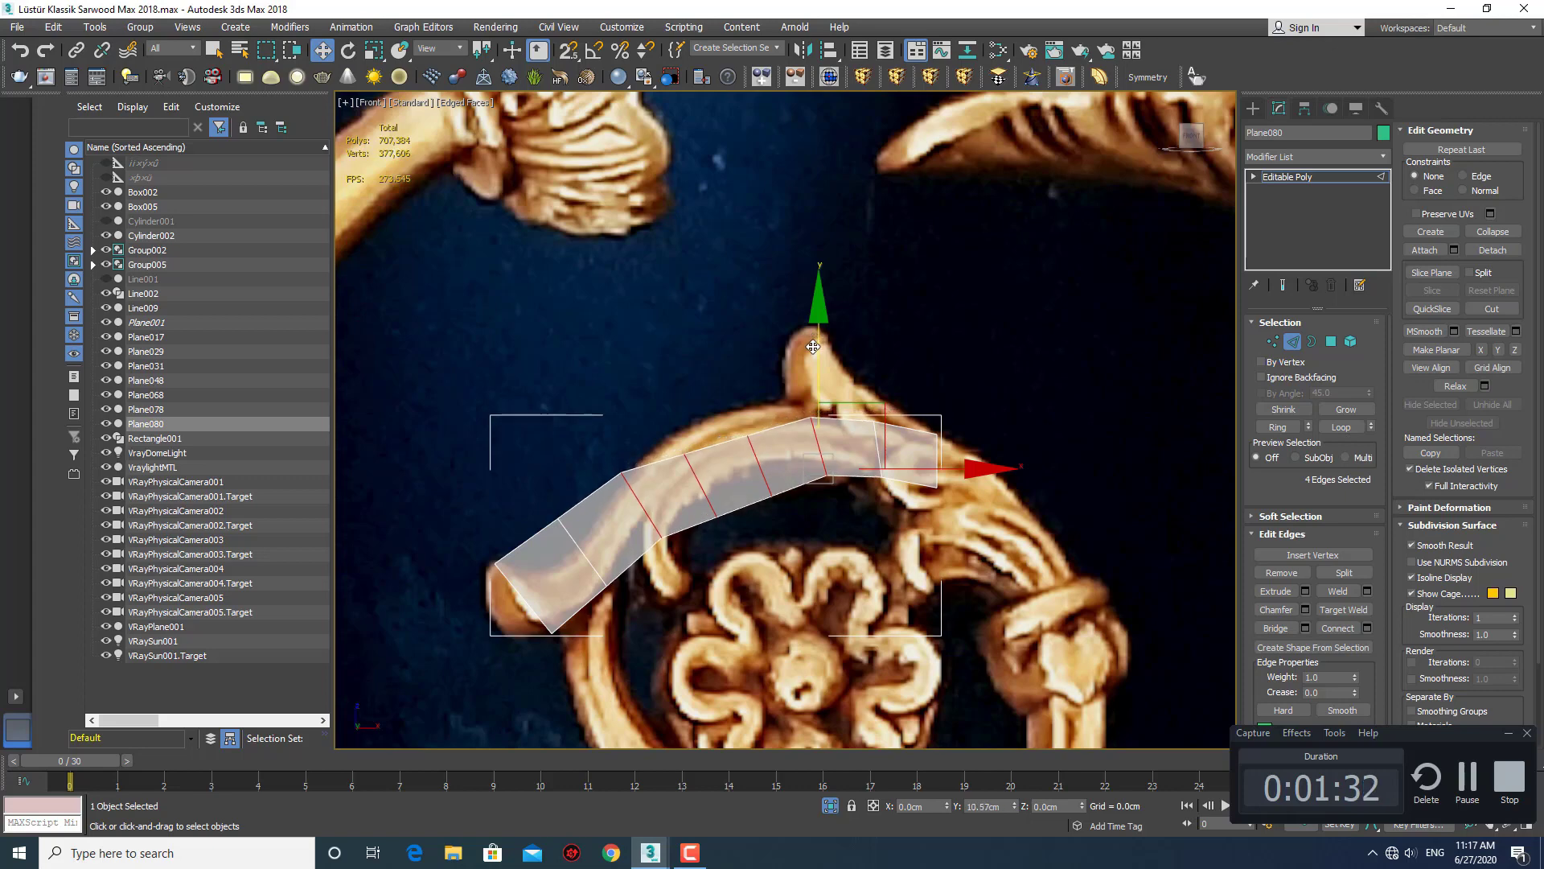
Raise individual middle edges one at a time to arch the strip along the ring.
alt+click(829, 434)
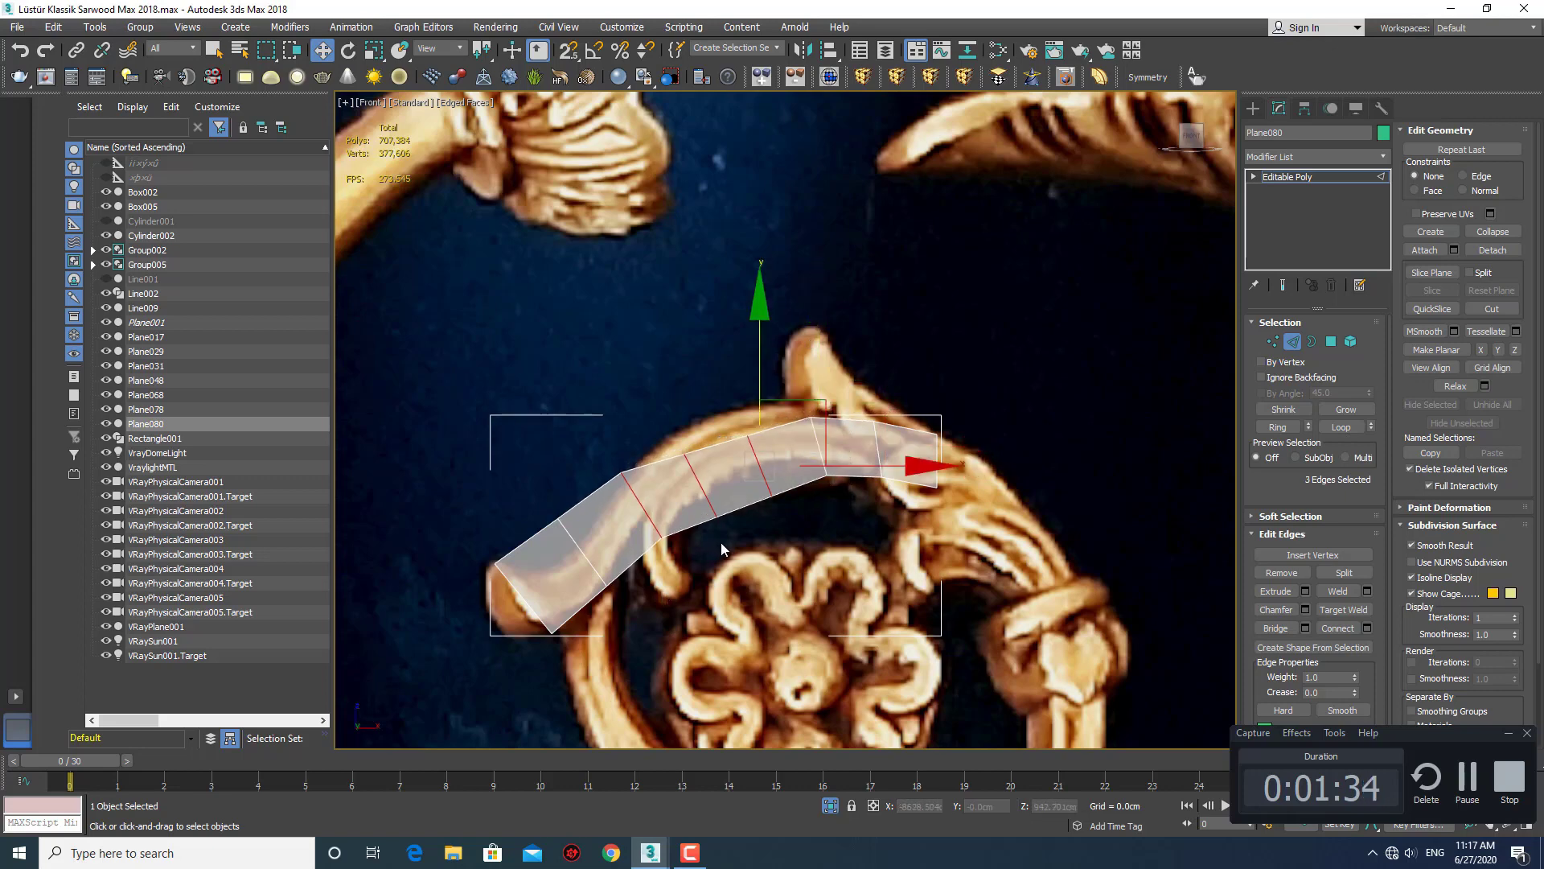
click(764, 521)
click(760, 463)
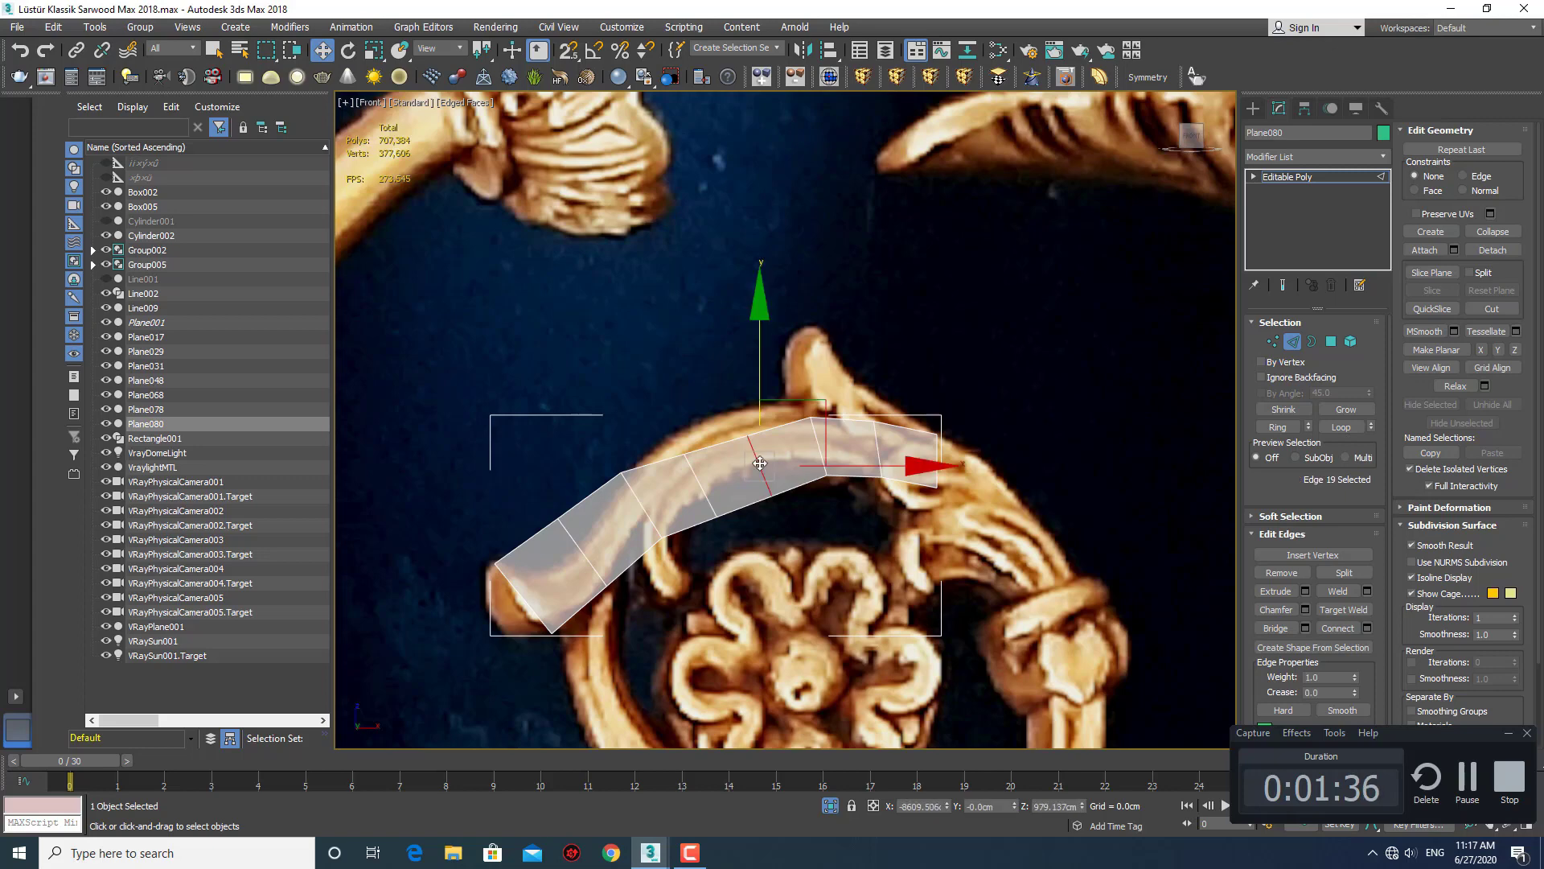
drag(761, 391, 762, 368)
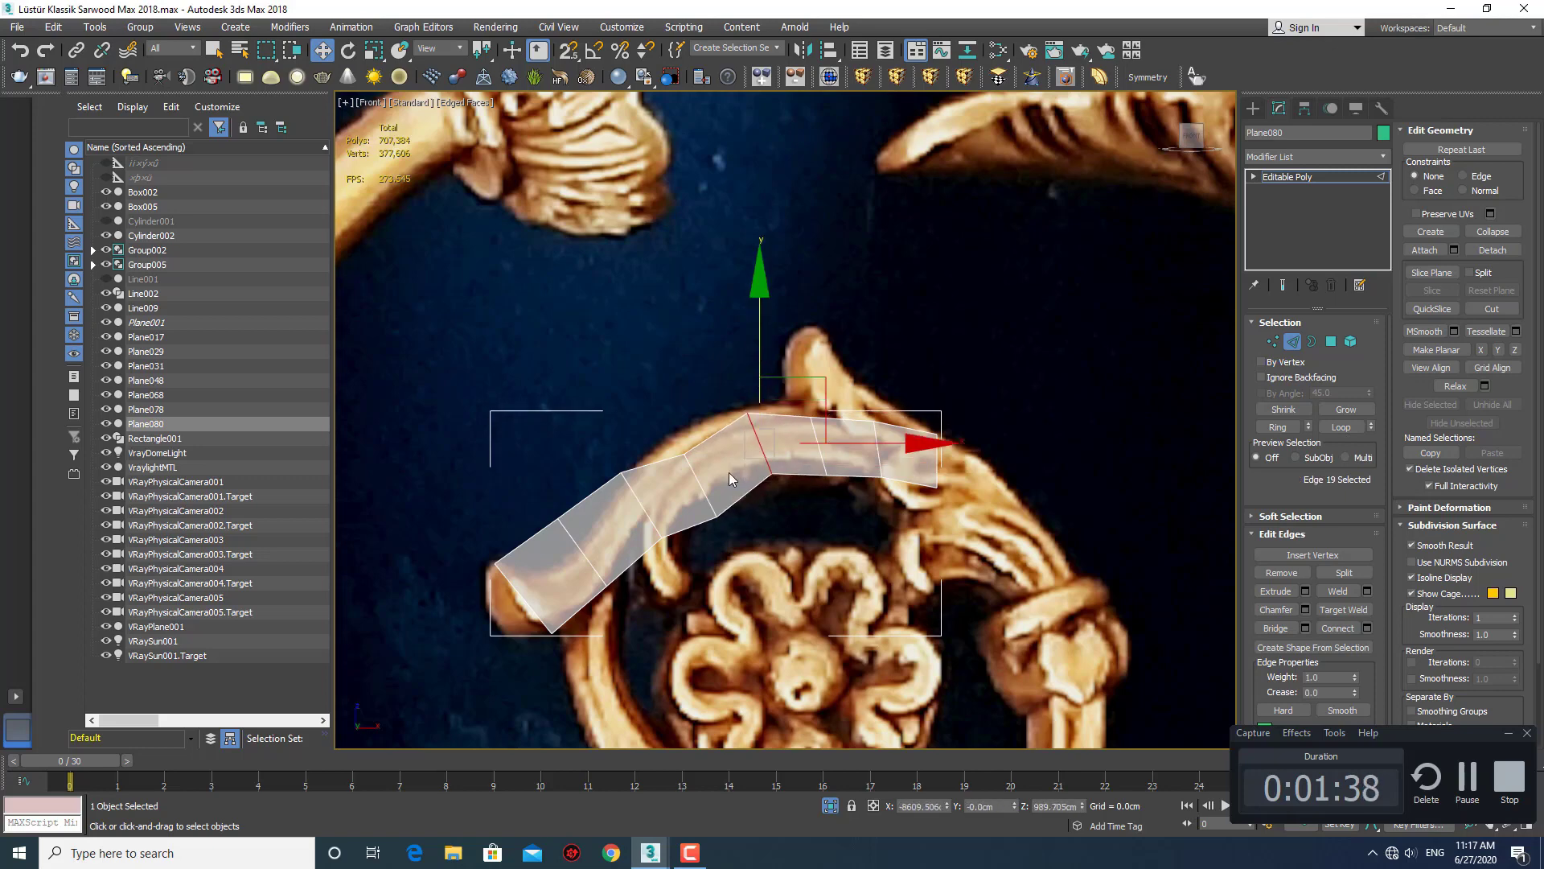
click(697, 481)
drag(699, 409, 697, 366)
click(643, 501)
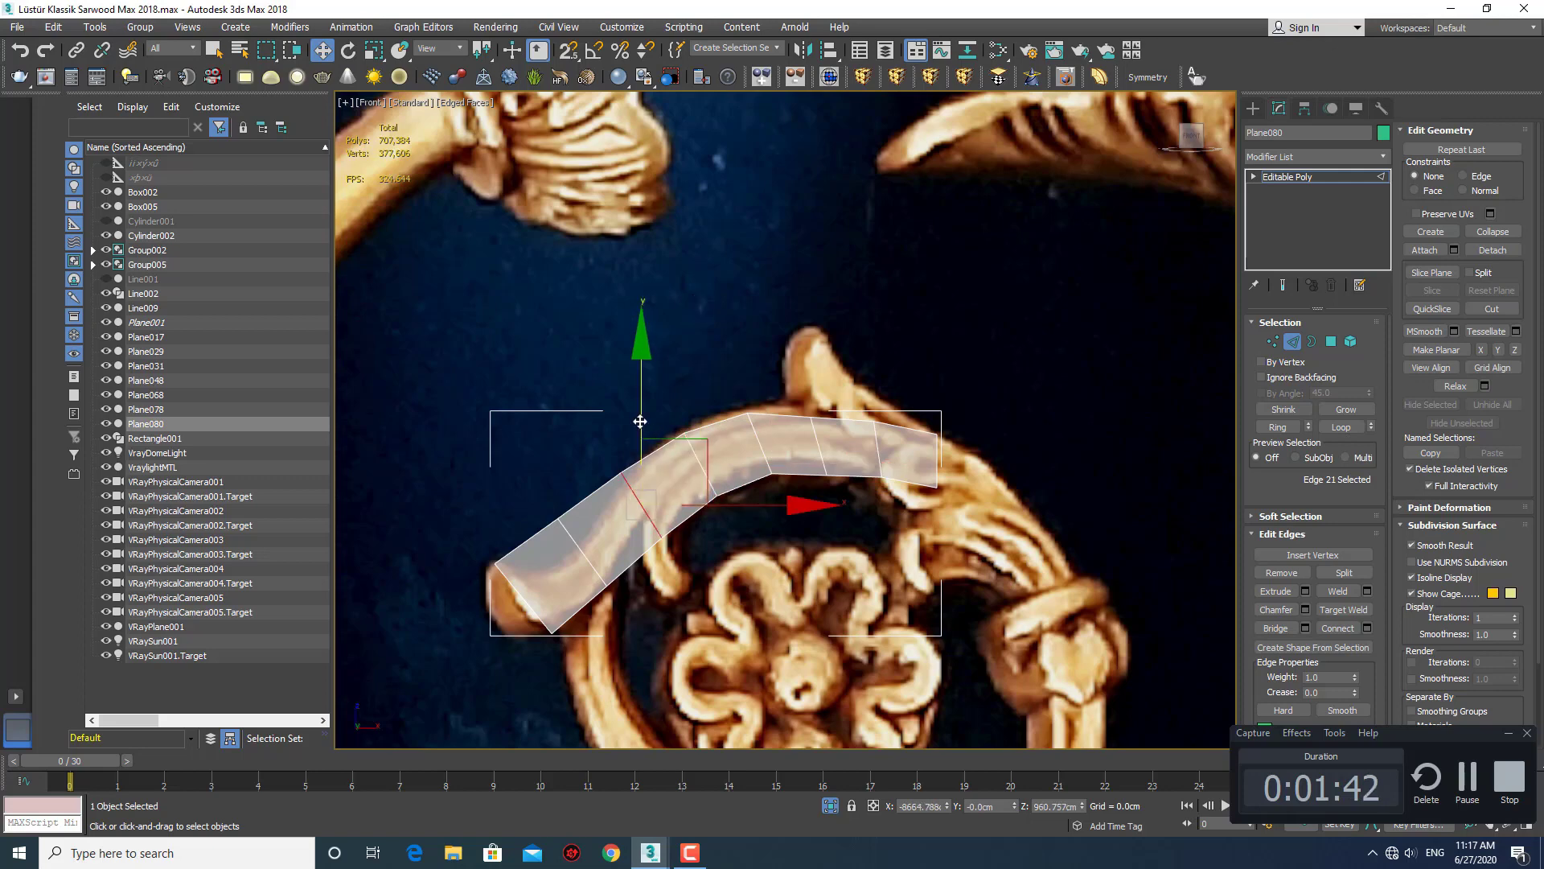
drag(641, 421, 642, 432)
click(788, 603)
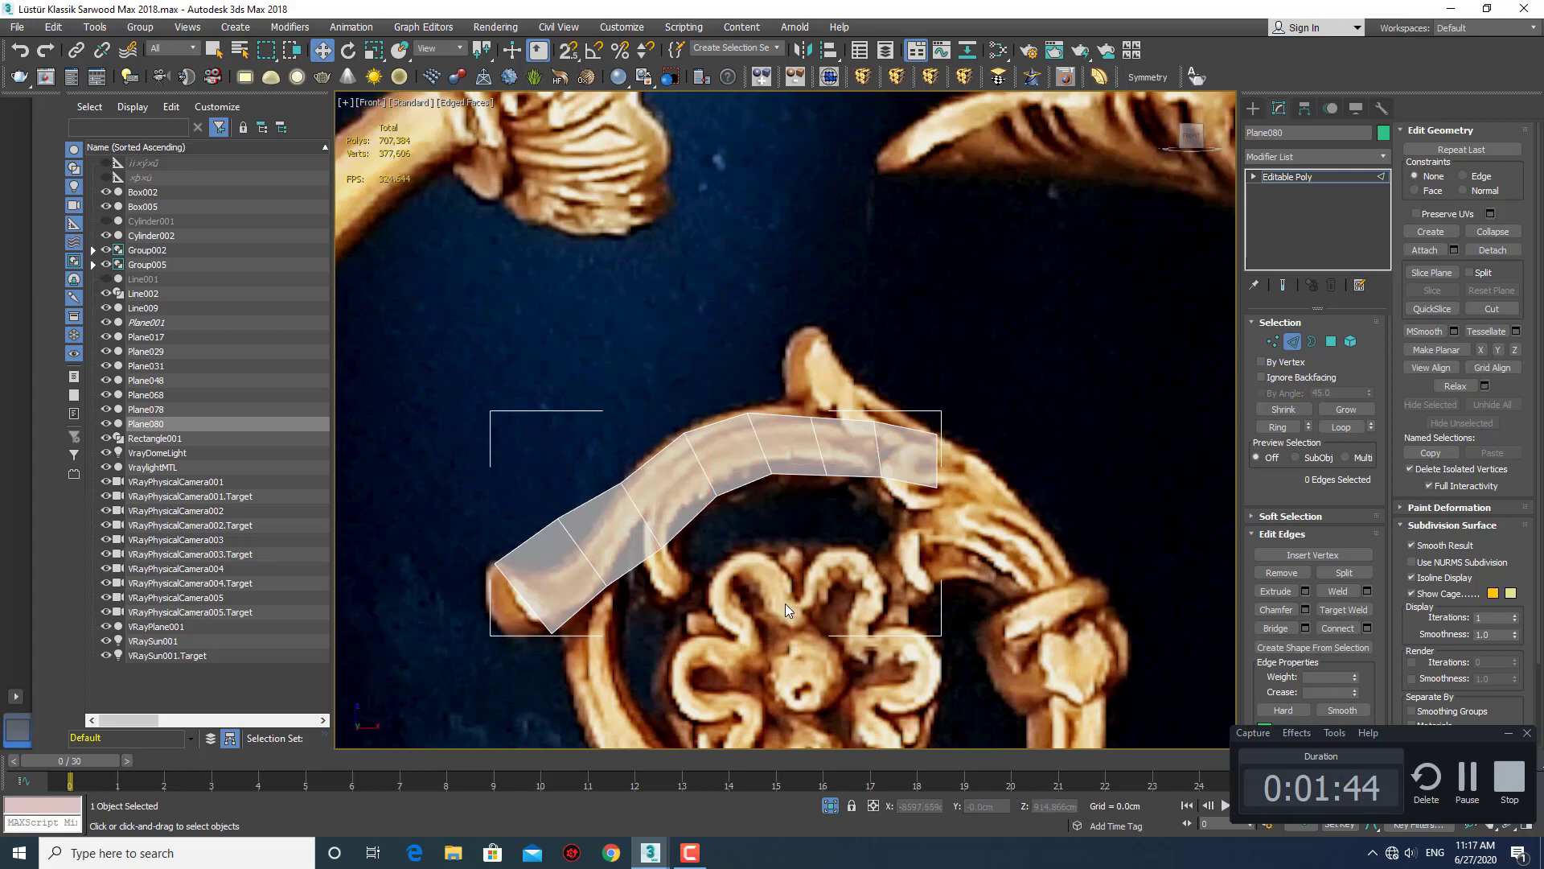
middle_drag(803, 543, 726, 650)
Move the left-bend vertex down and right toward the reference outline.
key(1)
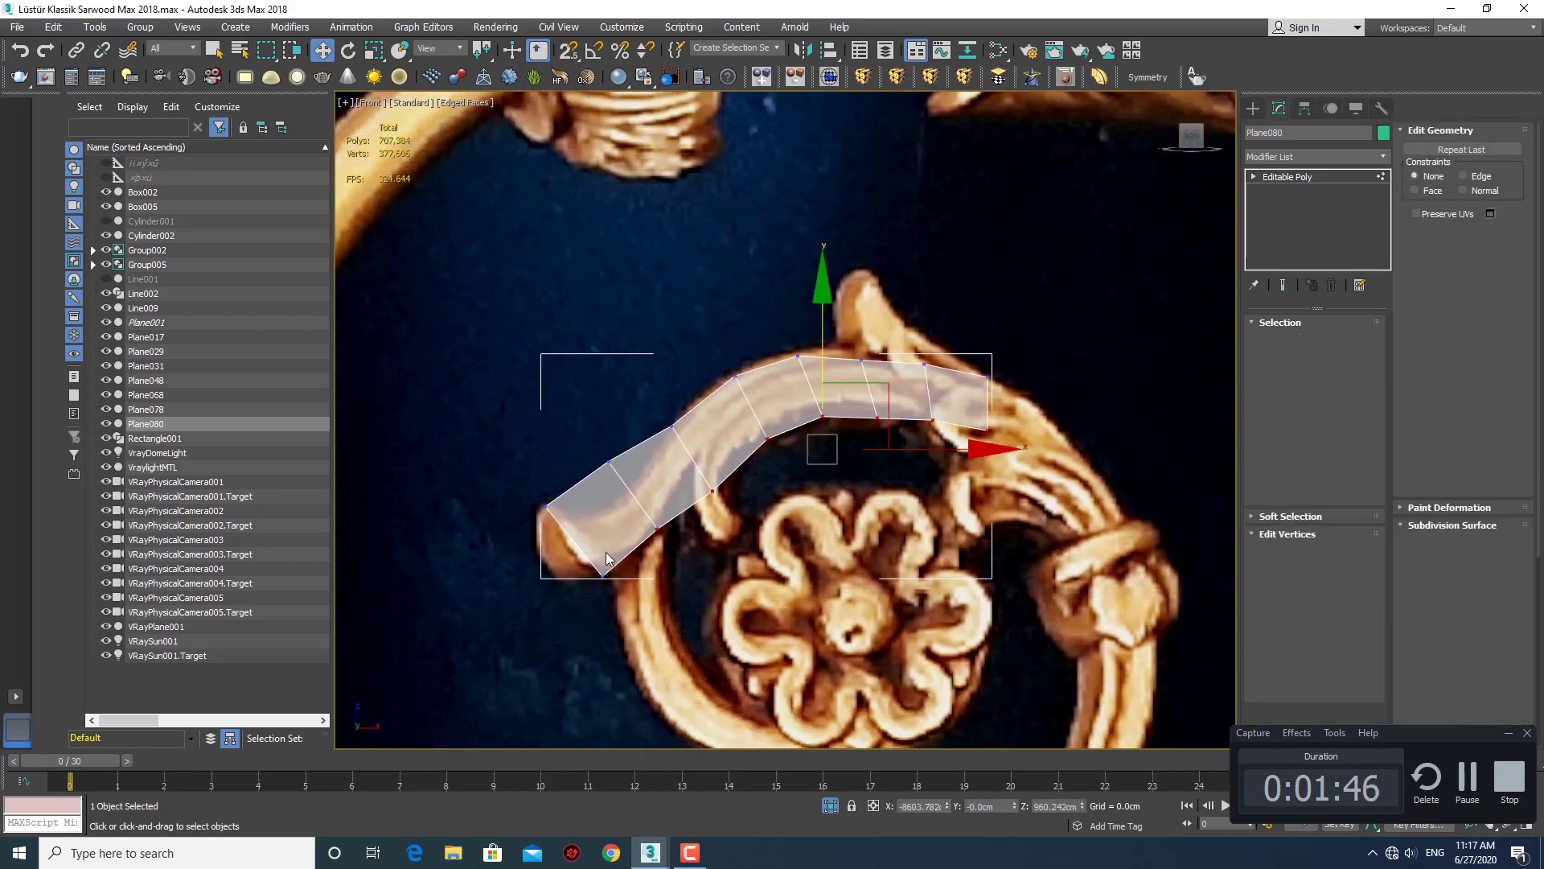
scroll(674, 456, up, 5)
drag(761, 338, 761, 338)
drag(720, 279, 751, 379)
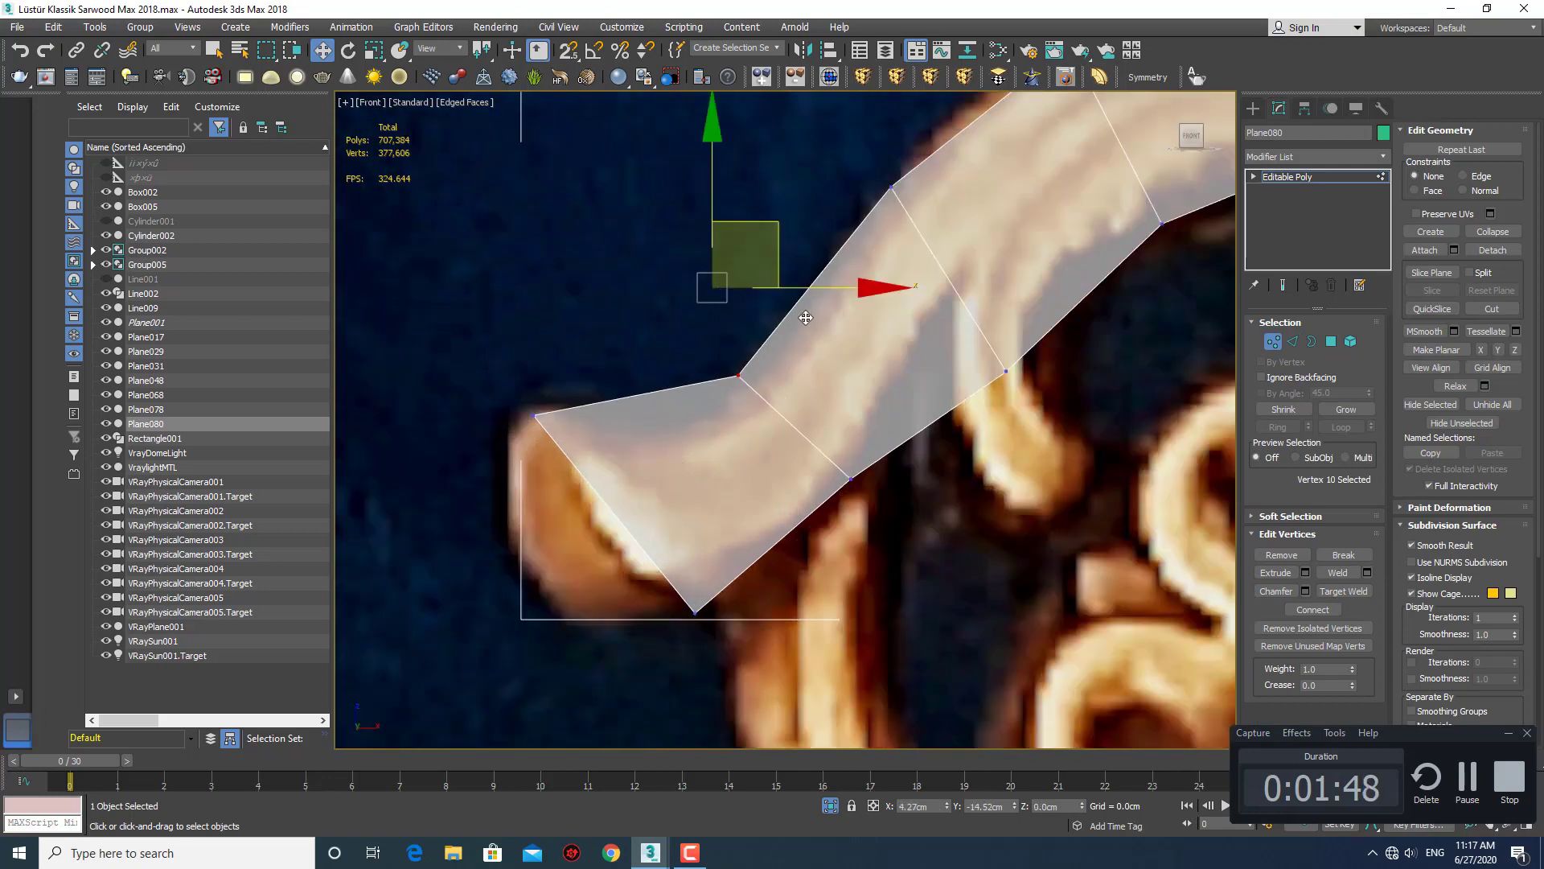
scroll(658, 433, down, 2)
scroll(675, 490, down, 2)
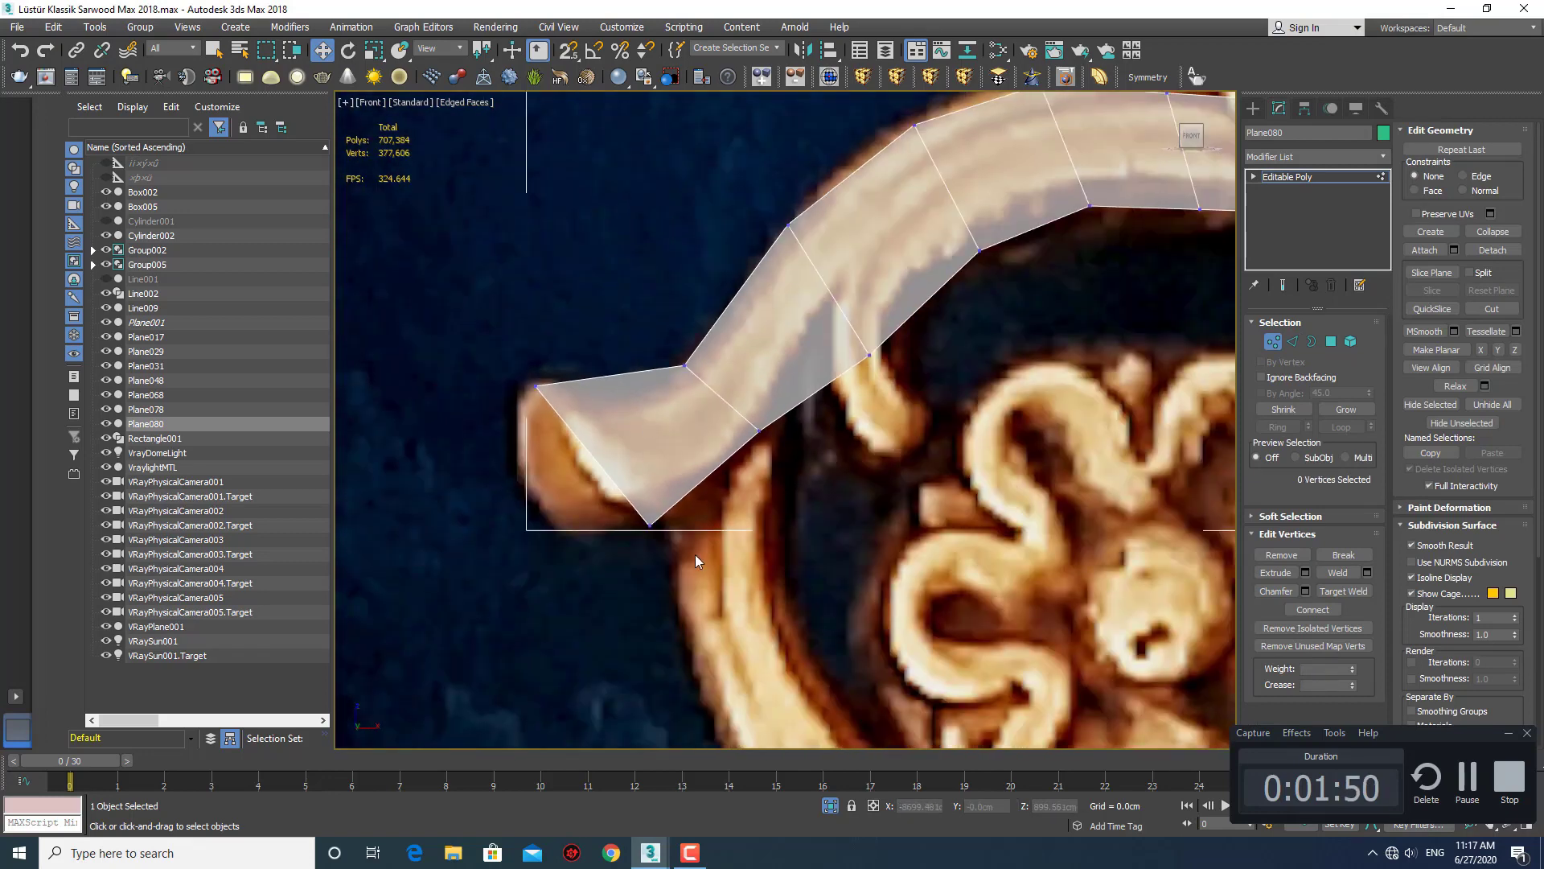
mouse_move(695, 554)
mouse_down()
mouse_move(619, 503)
mouse_move(732, 489)
mouse_up()
scroll(700, 483, up, 4)
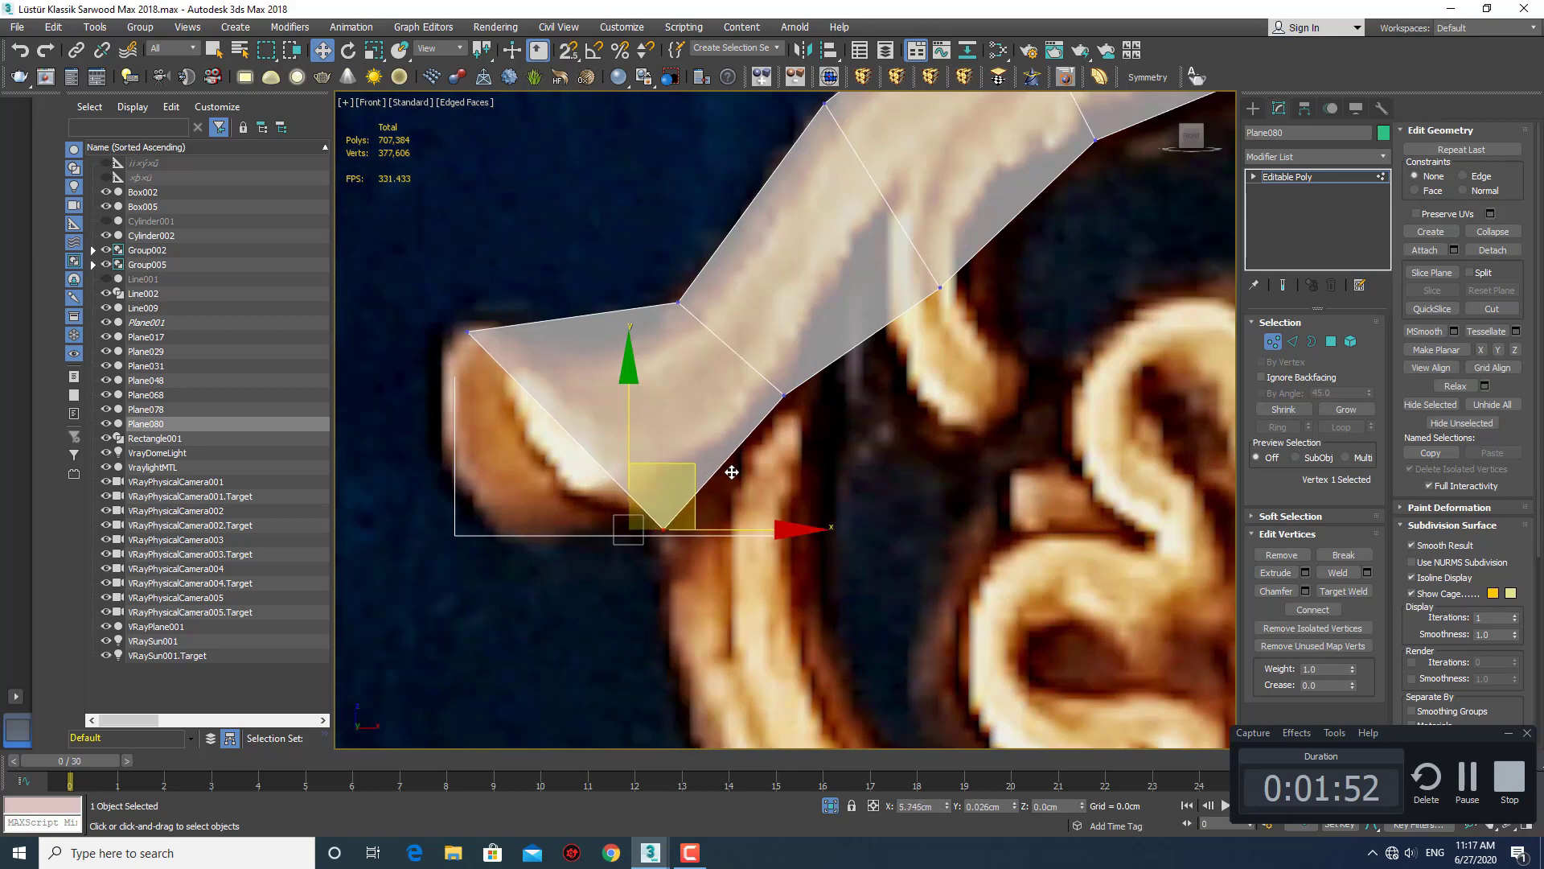
Nudge the upper-bend vertex slightly down and left.
click(772, 515)
scroll(772, 515, down, 2)
mouse_move(773, 515)
middle_down()
mouse_move(803, 505)
mouse_move(751, 459)
middle_up()
scroll(751, 459, up, 2)
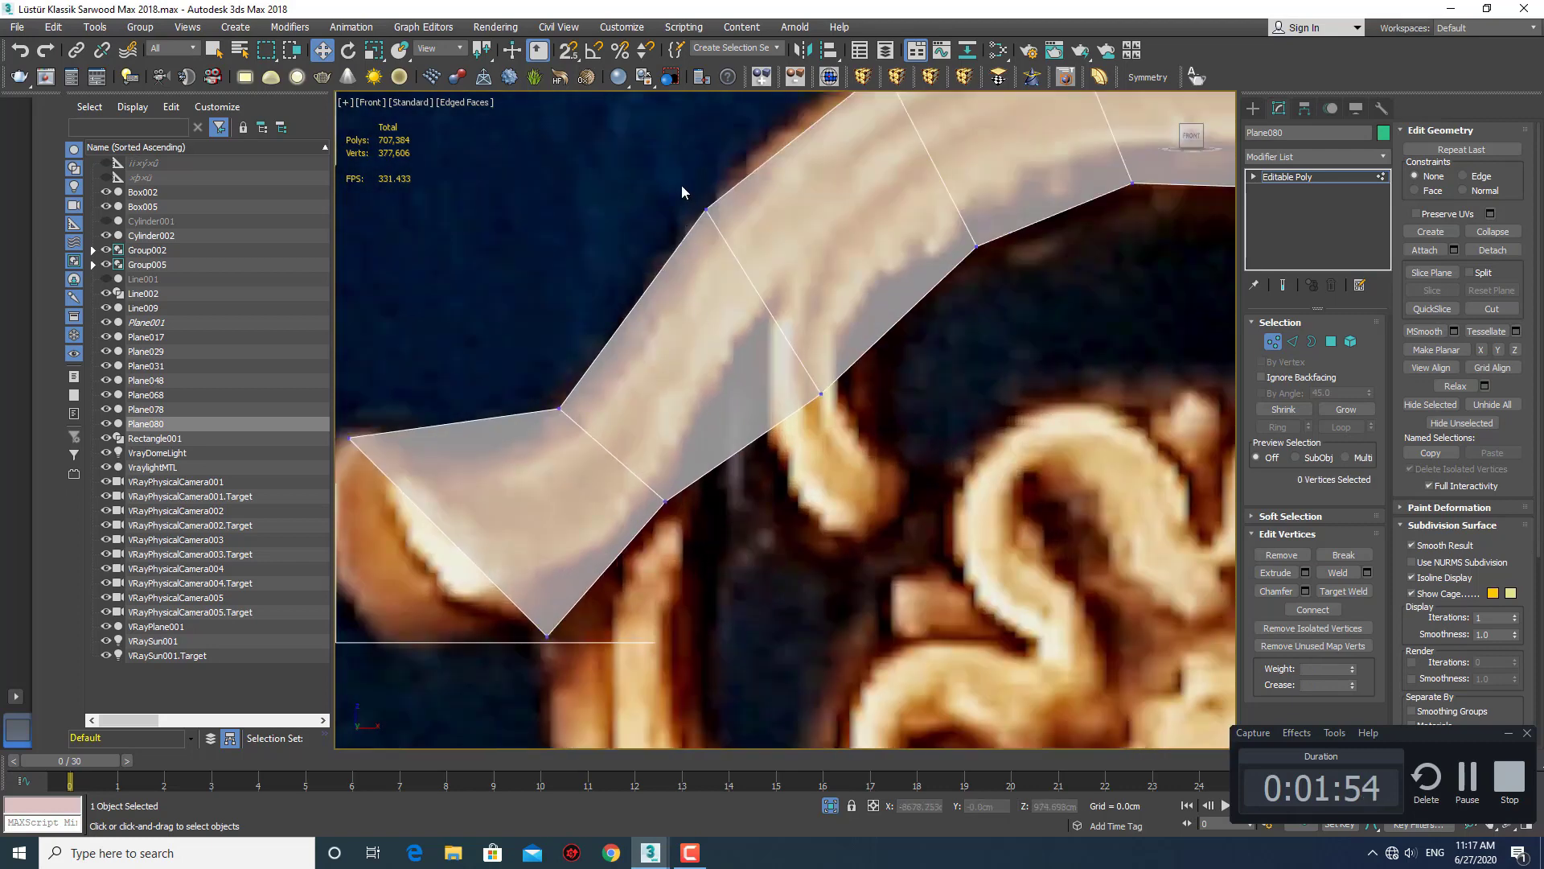
click(690, 189)
scroll(678, 303, up, 2)
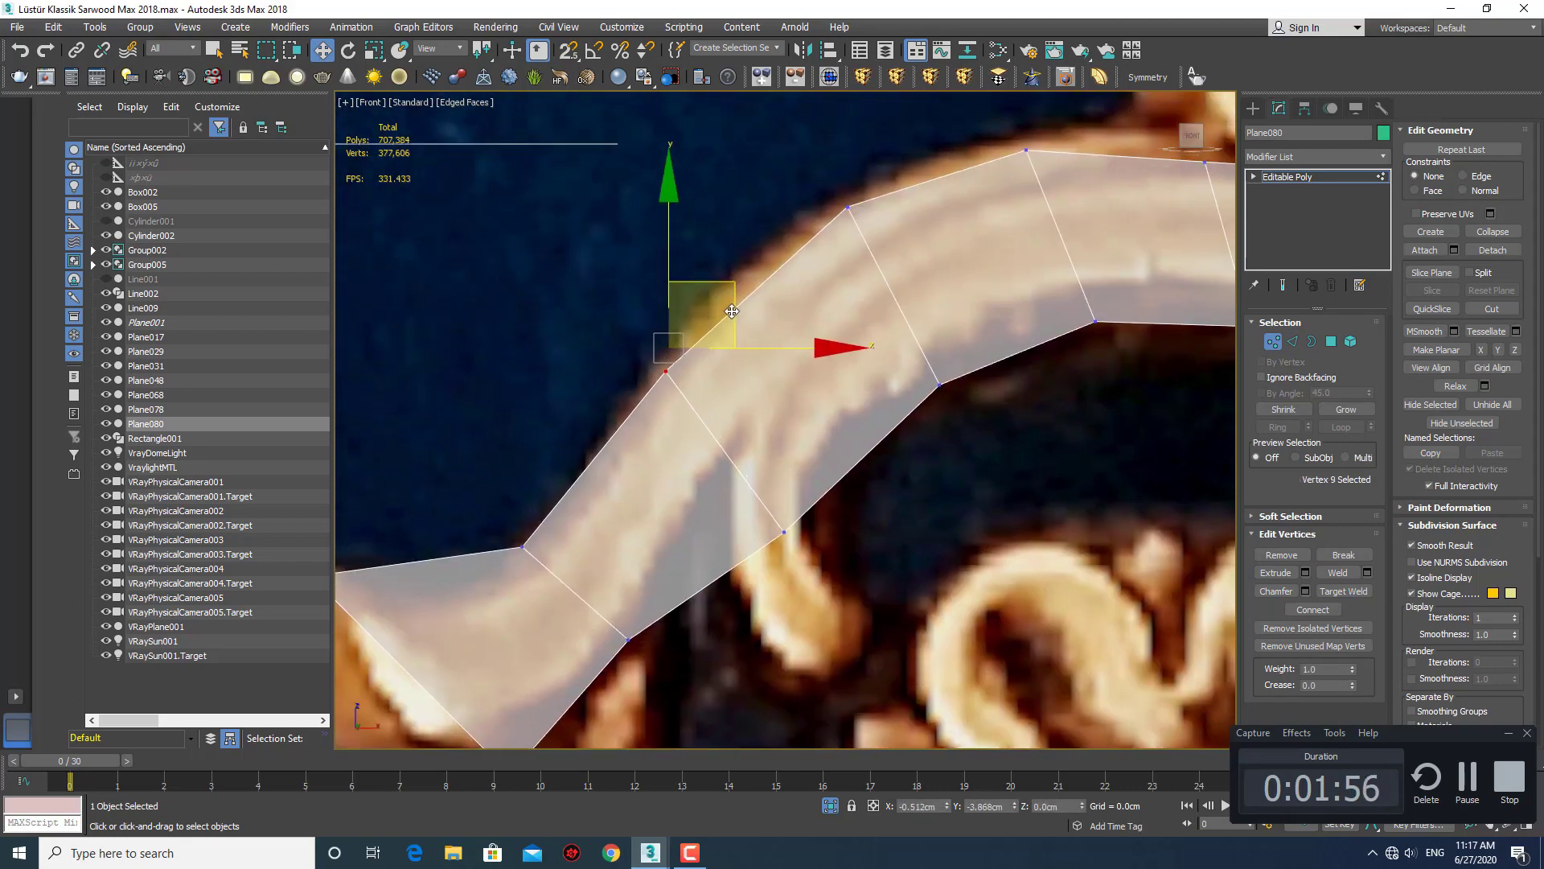
drag(735, 288, 730, 308)
Move the vertex below the bend up and right to match the ring.
mouse_move(761, 489)
mouse_down()
mouse_move(773, 492)
mouse_move(824, 374)
mouse_move(834, 381)
mouse_up()
click(628, 639)
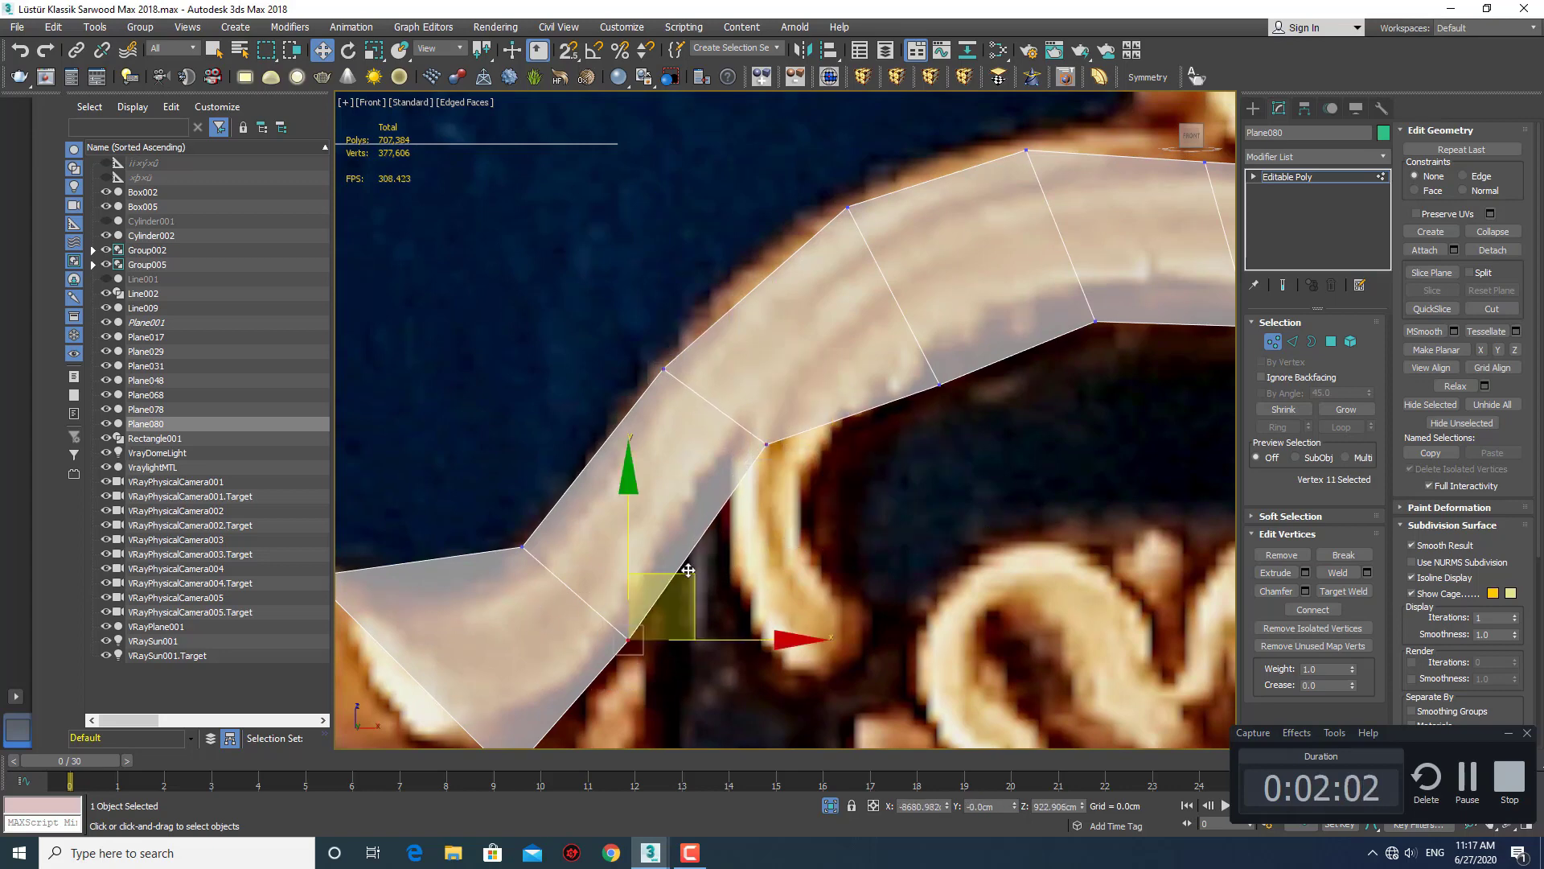
drag(688, 570, 702, 549)
click(766, 444)
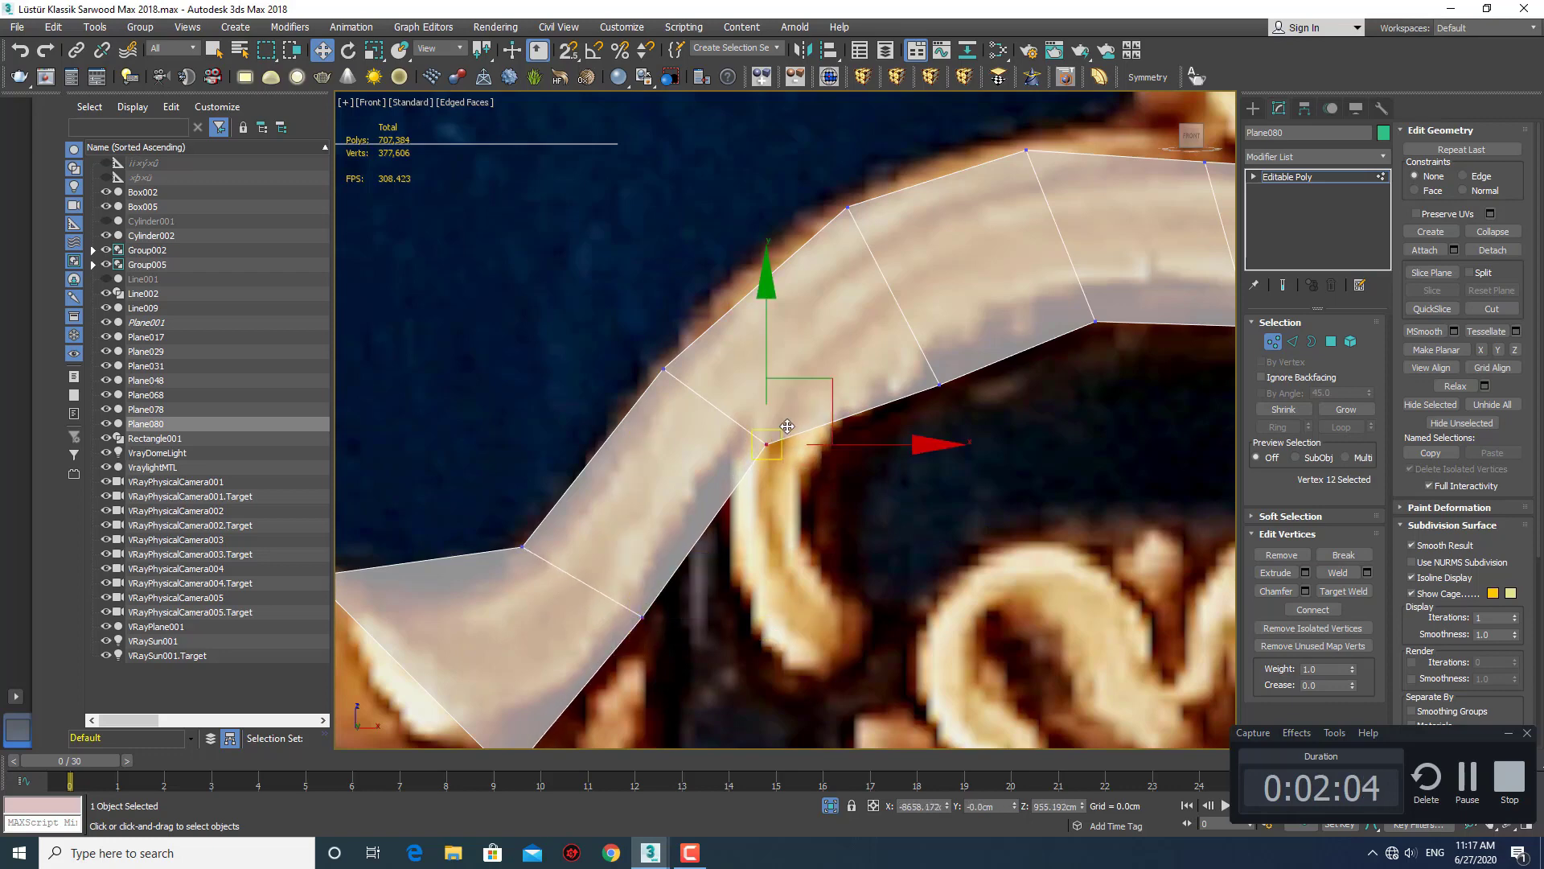
drag(787, 427, 775, 426)
click(806, 468)
middle_drag(805, 469, 778, 424)
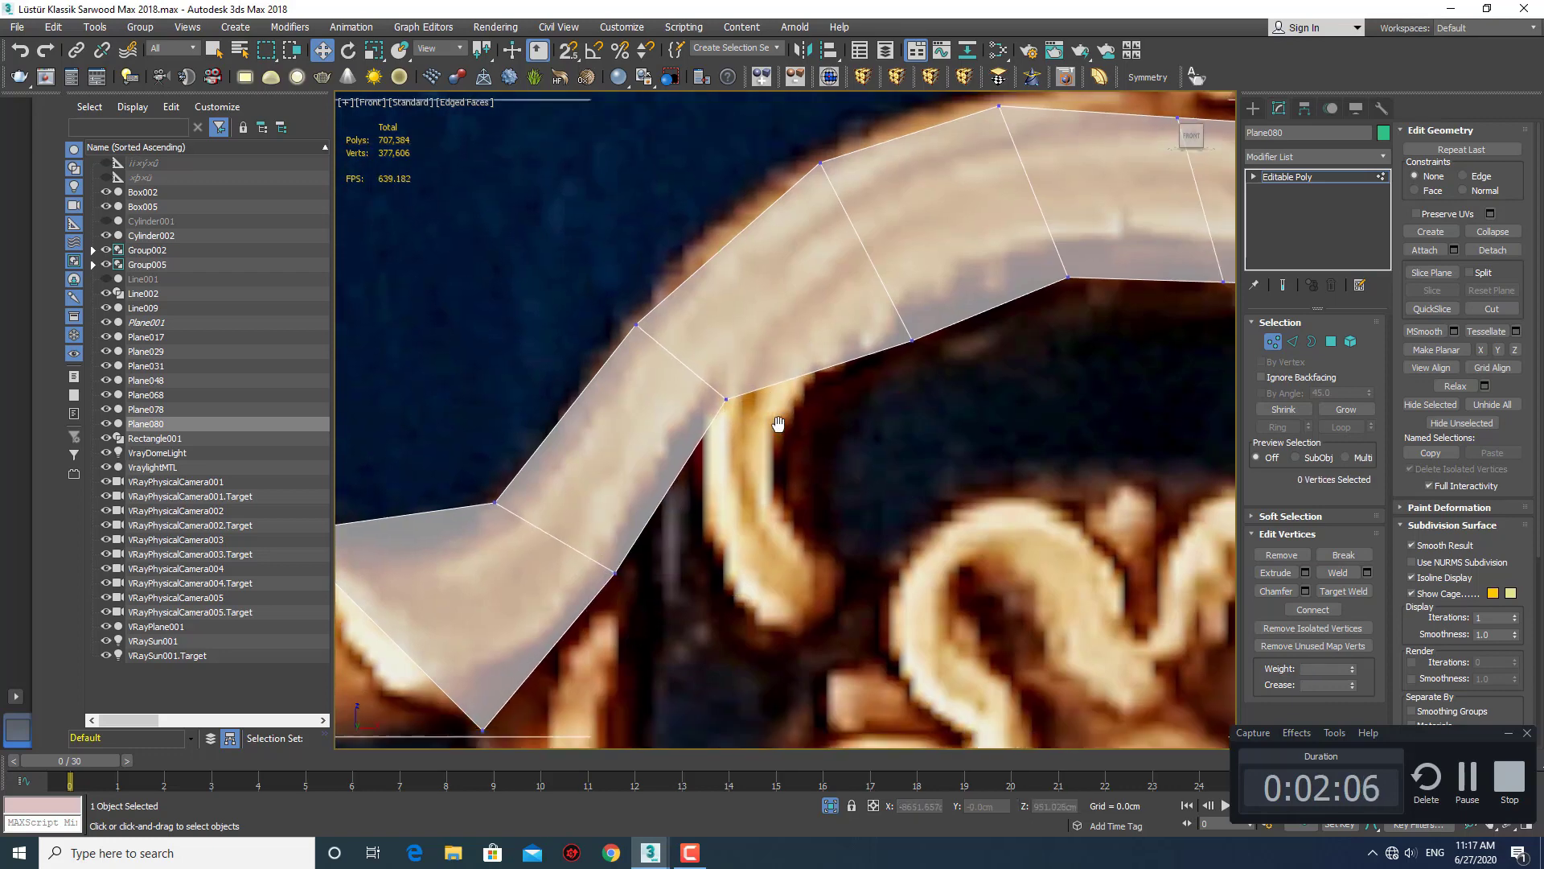
scroll(778, 424, down, 4)
scroll(828, 494, up, 4)
Pull the middle section's lower corner vertex up and left onto the ring.
drag(829, 447, 748, 378)
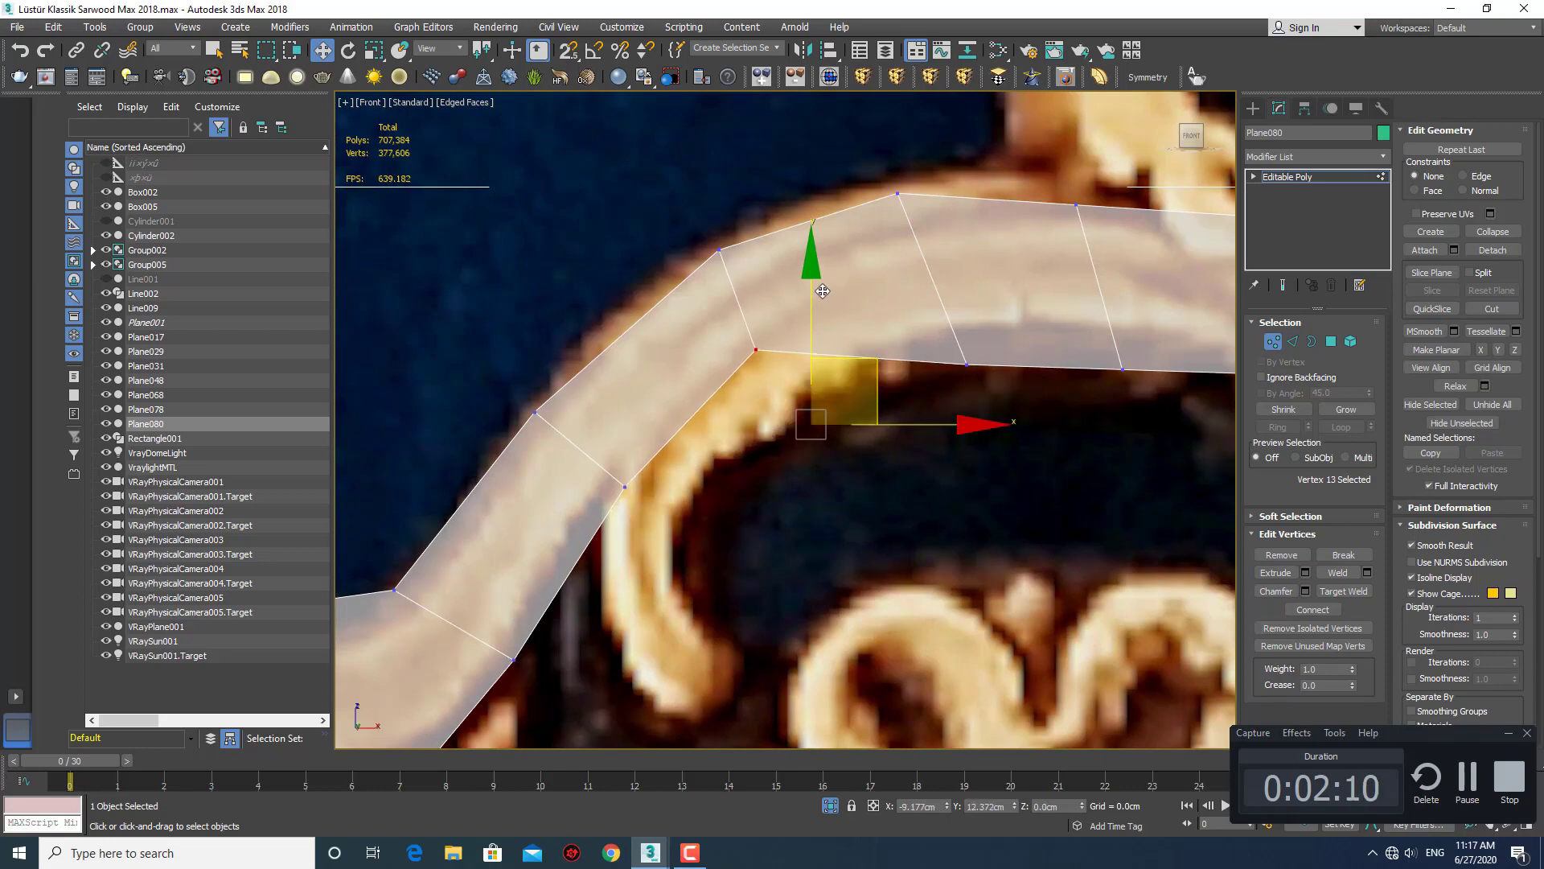
drag(879, 370, 822, 297)
middle_drag(819, 406, 819, 408)
scroll(787, 533, down, 3)
click(722, 334)
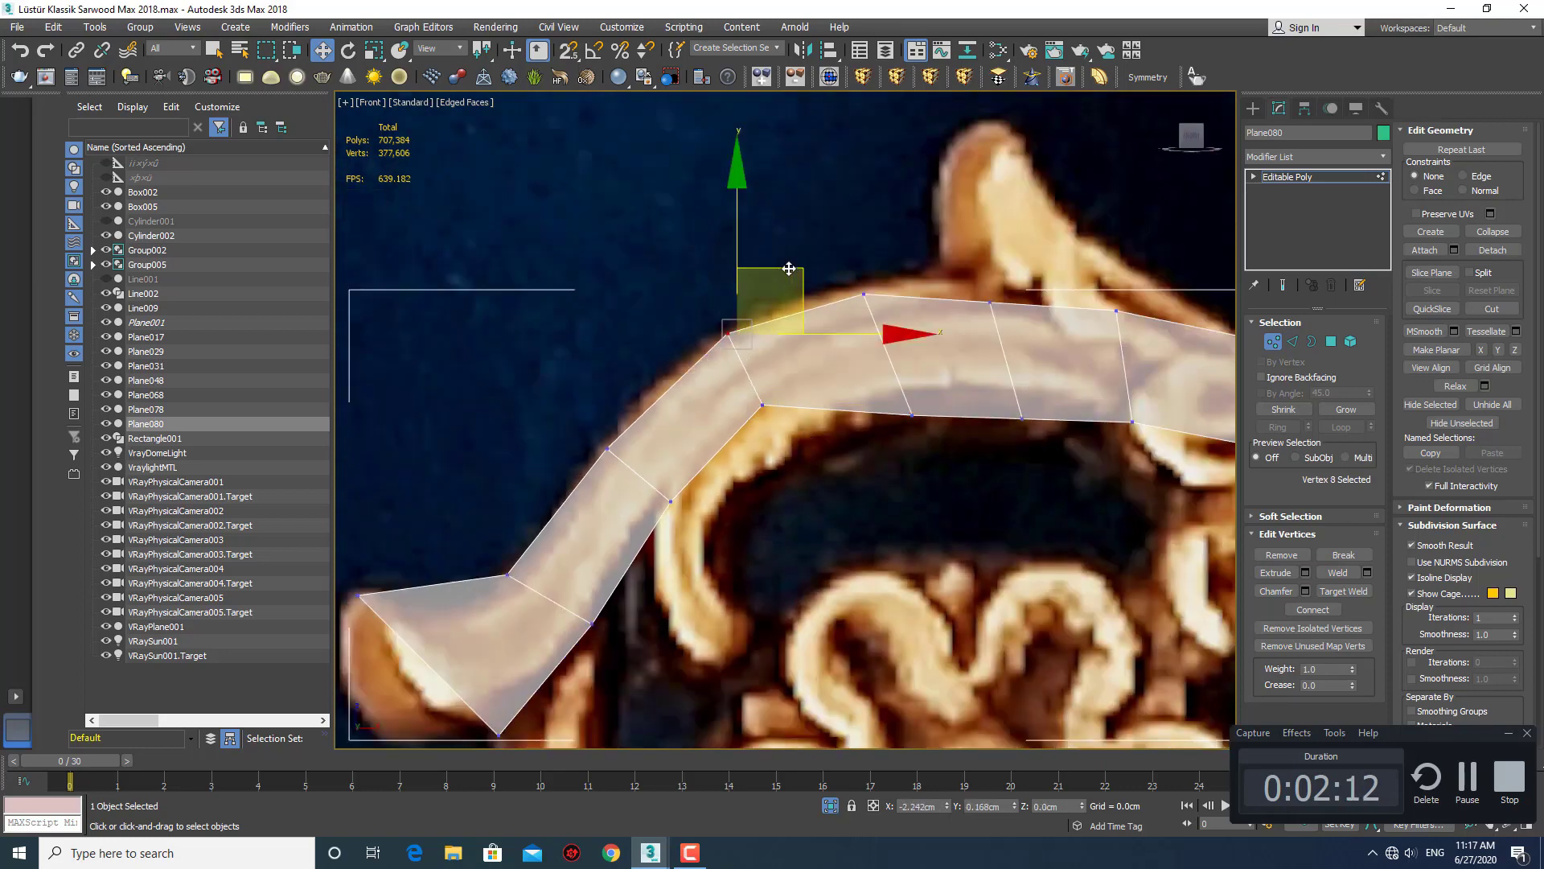
click(869, 341)
Nudge the top vertex near the strip's peak slightly upward.
scroll(780, 431, up, 2)
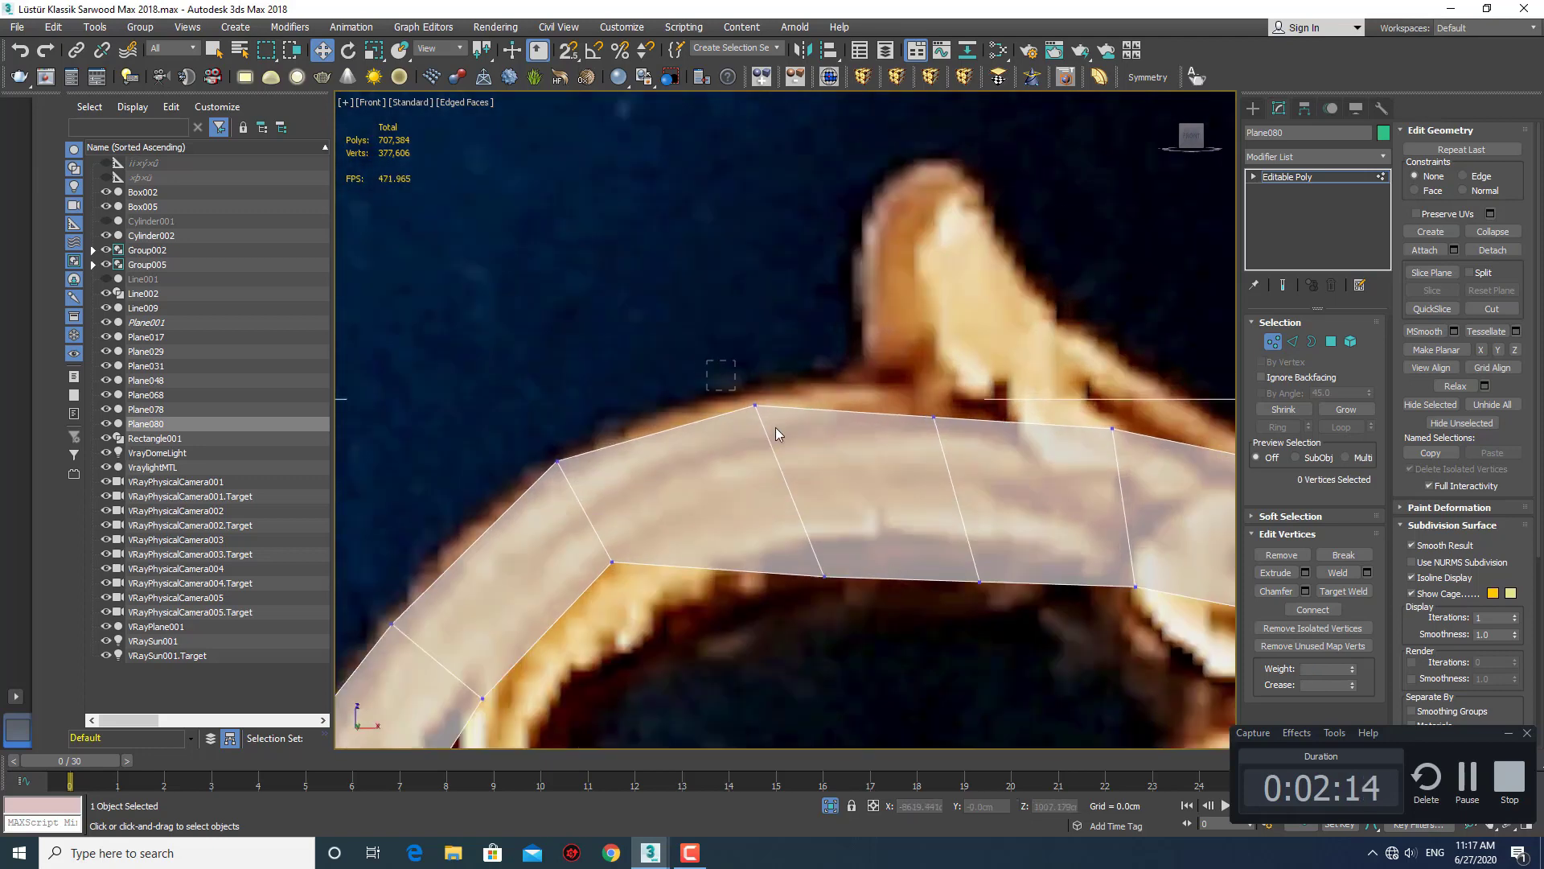
click(755, 404)
click(879, 458)
scroll(879, 459, down, 2)
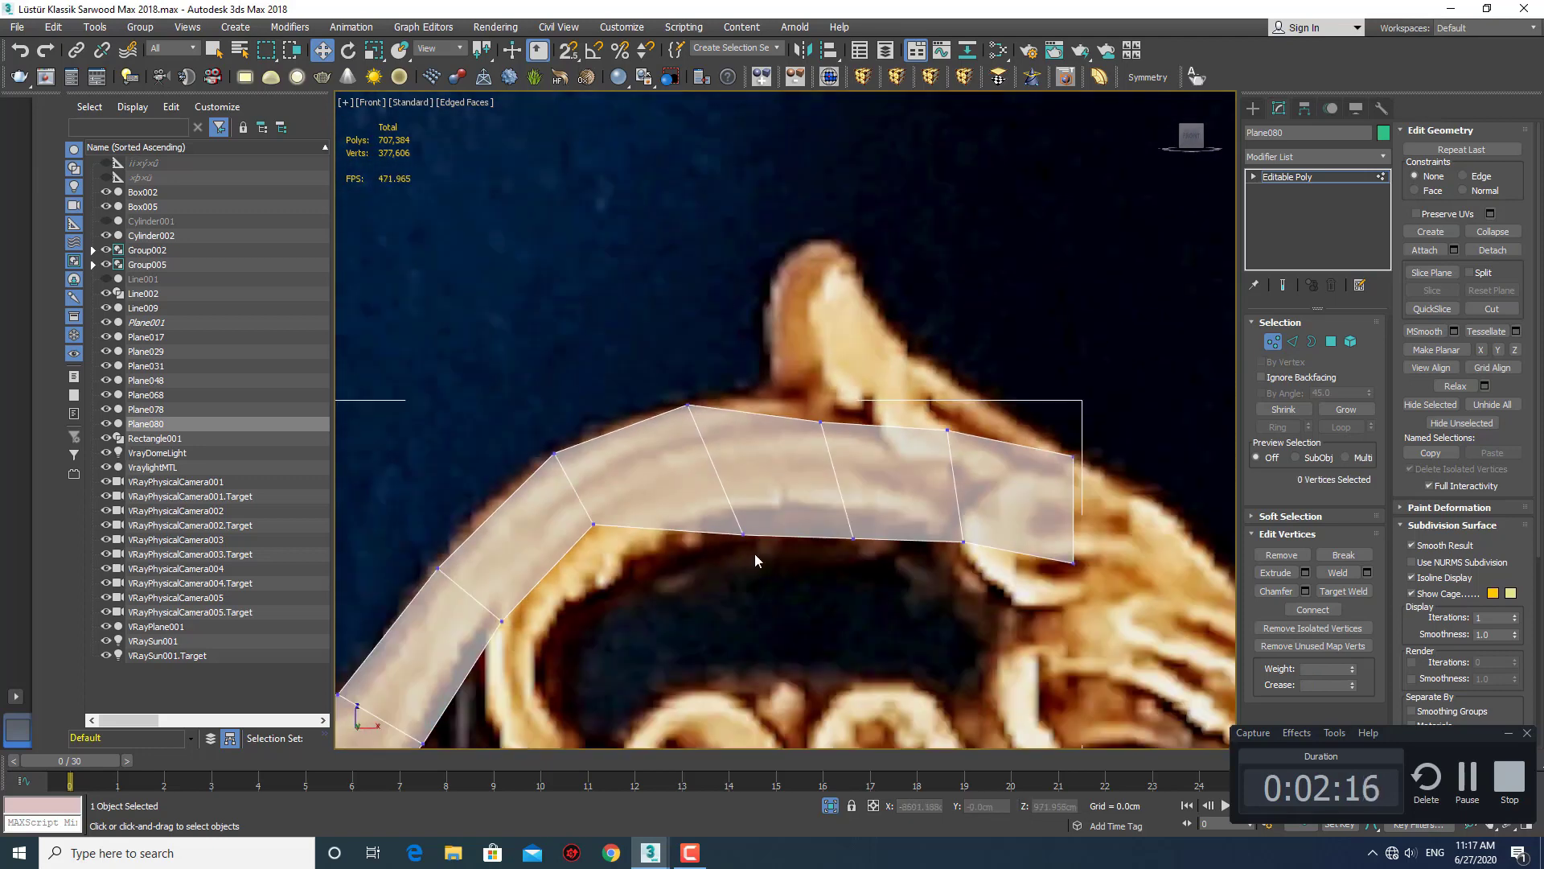
mouse_move(1082, 399)
mouse_down()
mouse_move(801, 511)
mouse_move(777, 416)
mouse_up()
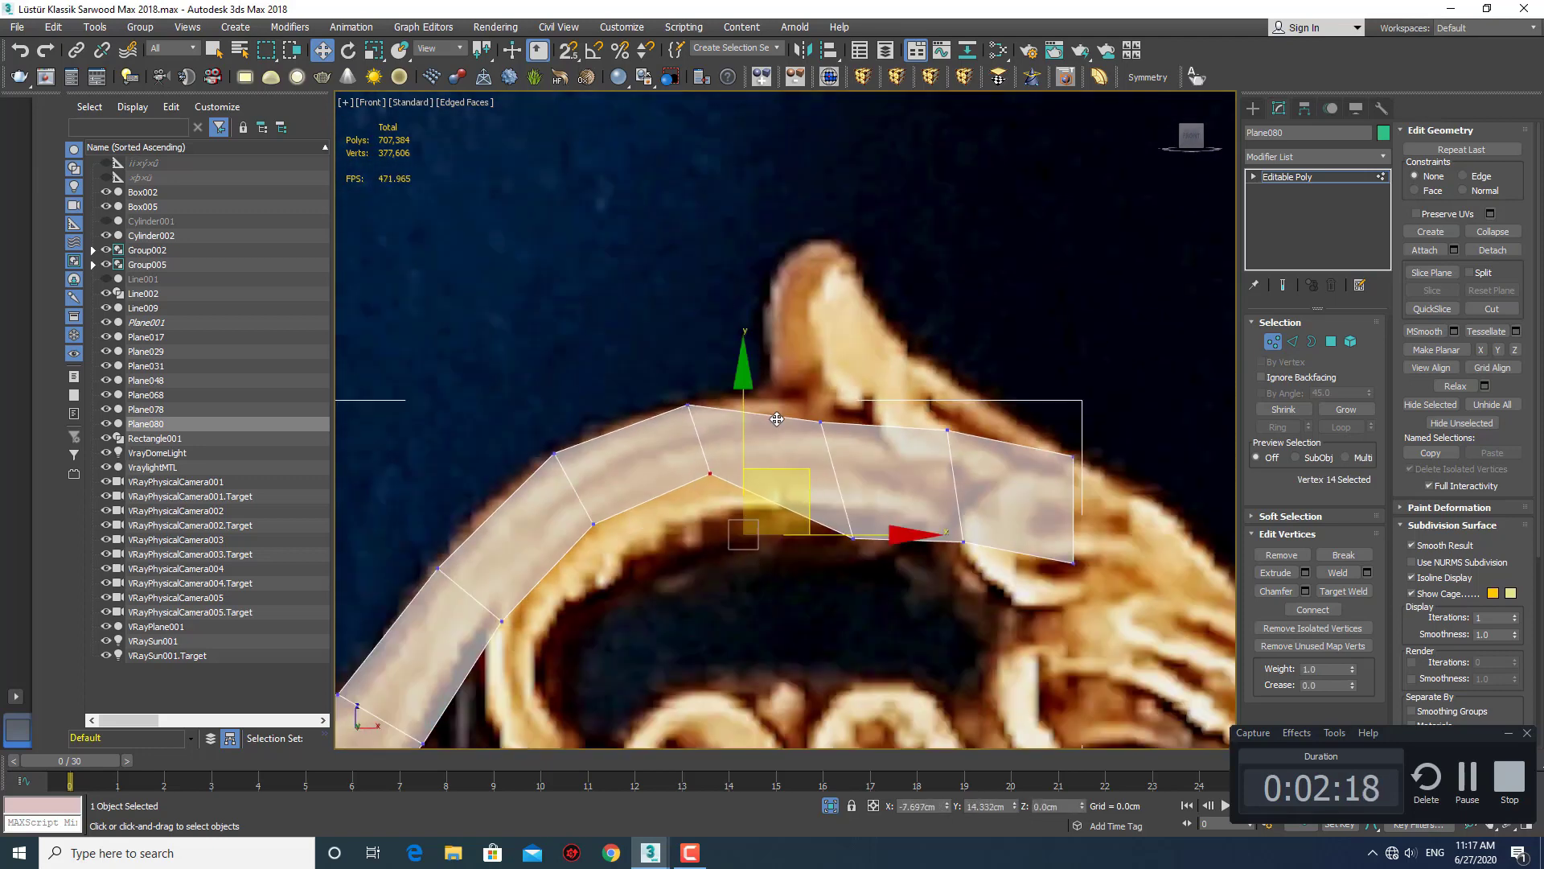
click(889, 428)
scroll(890, 427, up, 2)
click(761, 456)
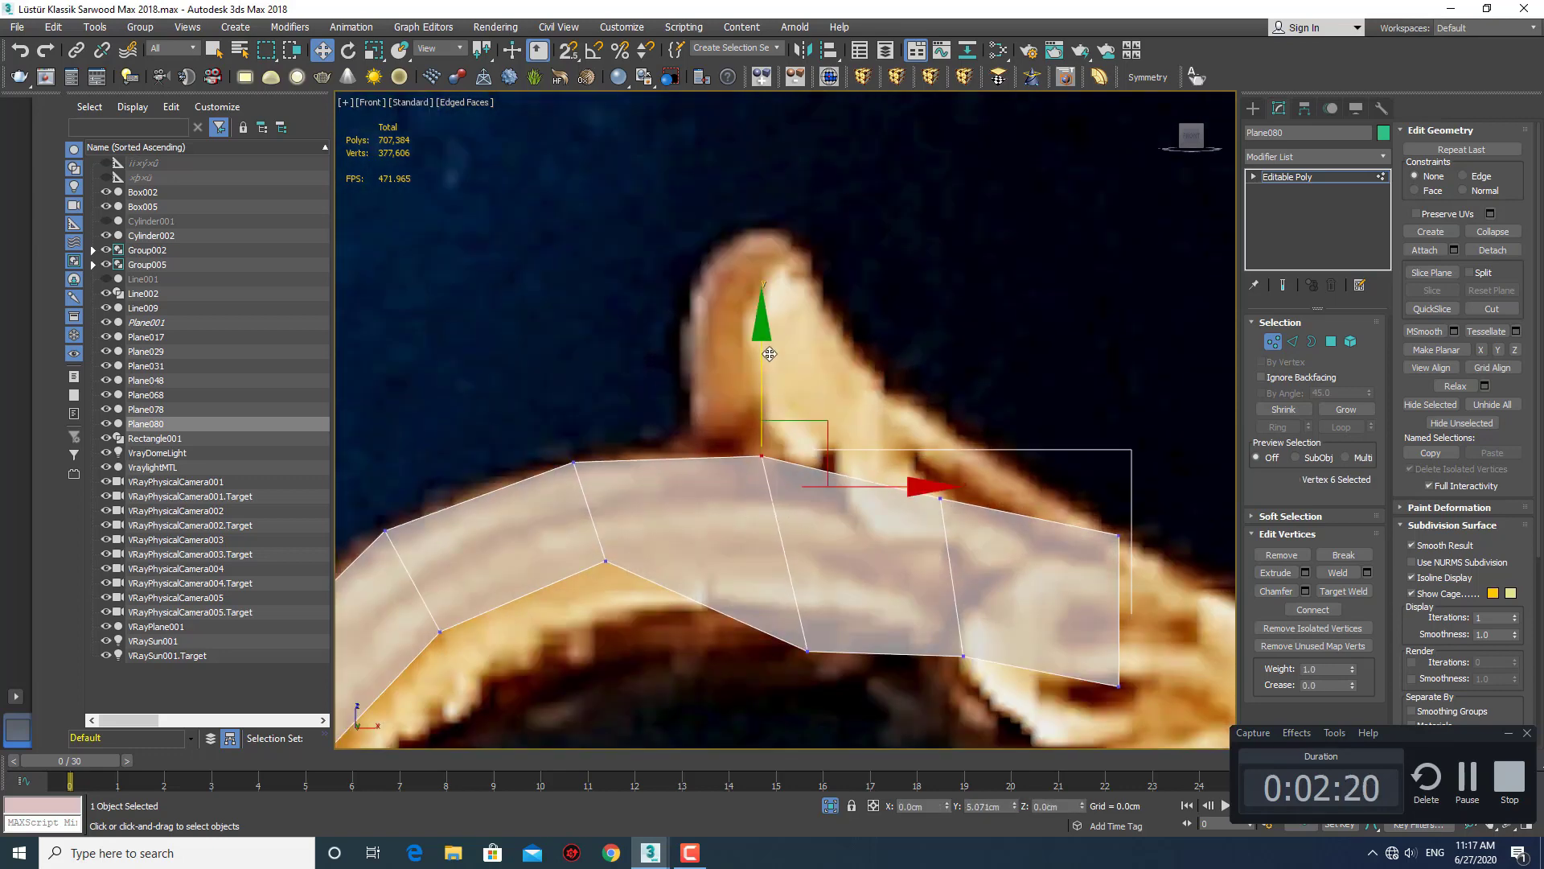
drag(770, 354, 770, 351)
Raise the bottom vertices of the strip's right section.
click(758, 610)
click(802, 575)
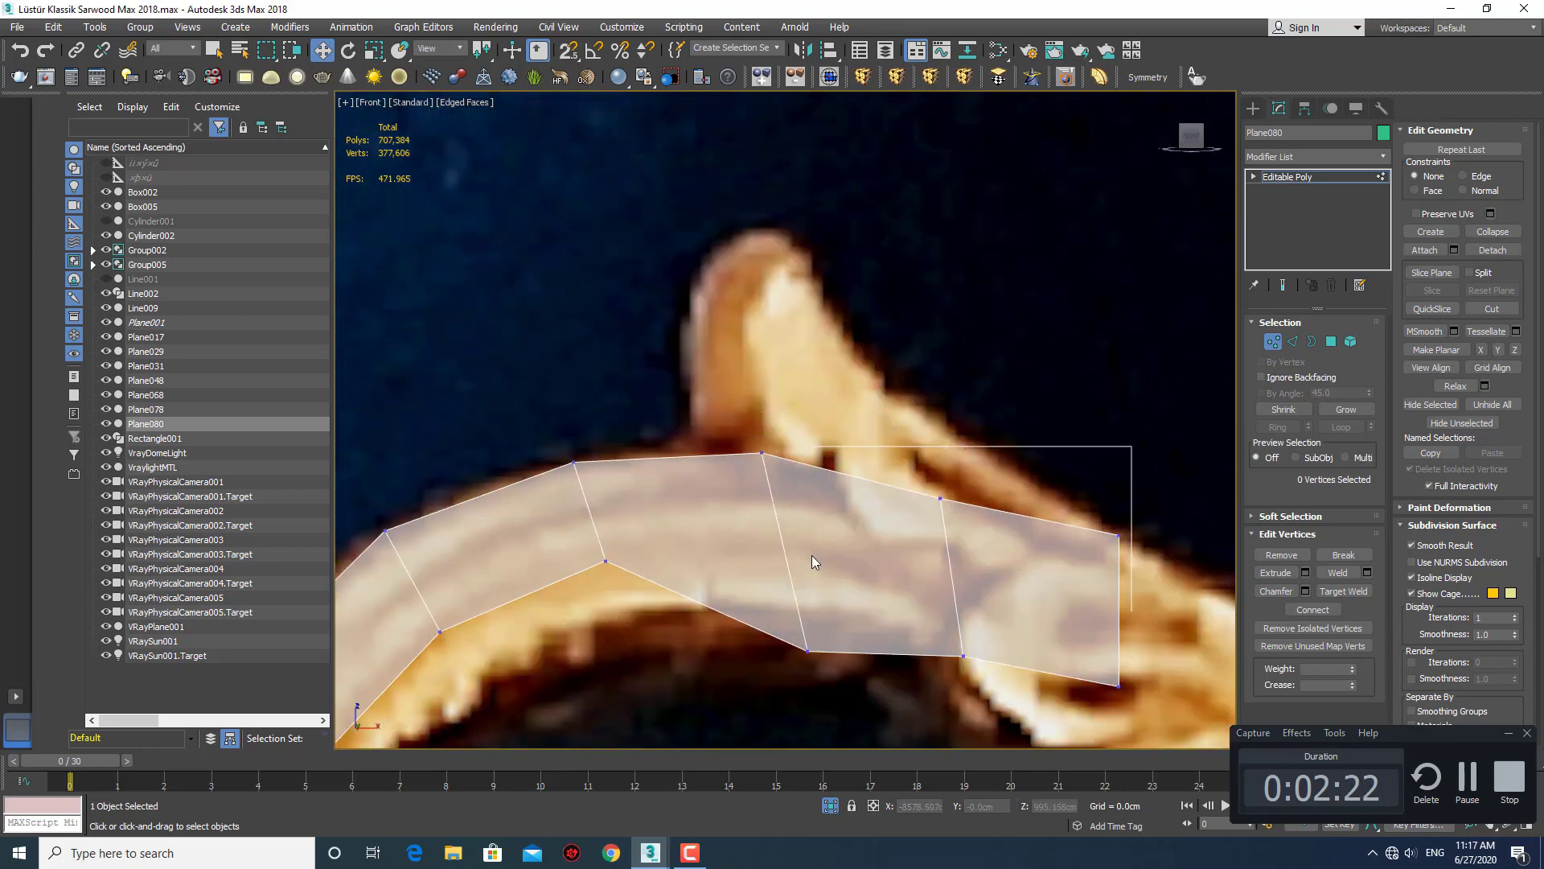
click(808, 650)
drag(858, 638, 858, 546)
middle_drag(858, 546, 783, 500)
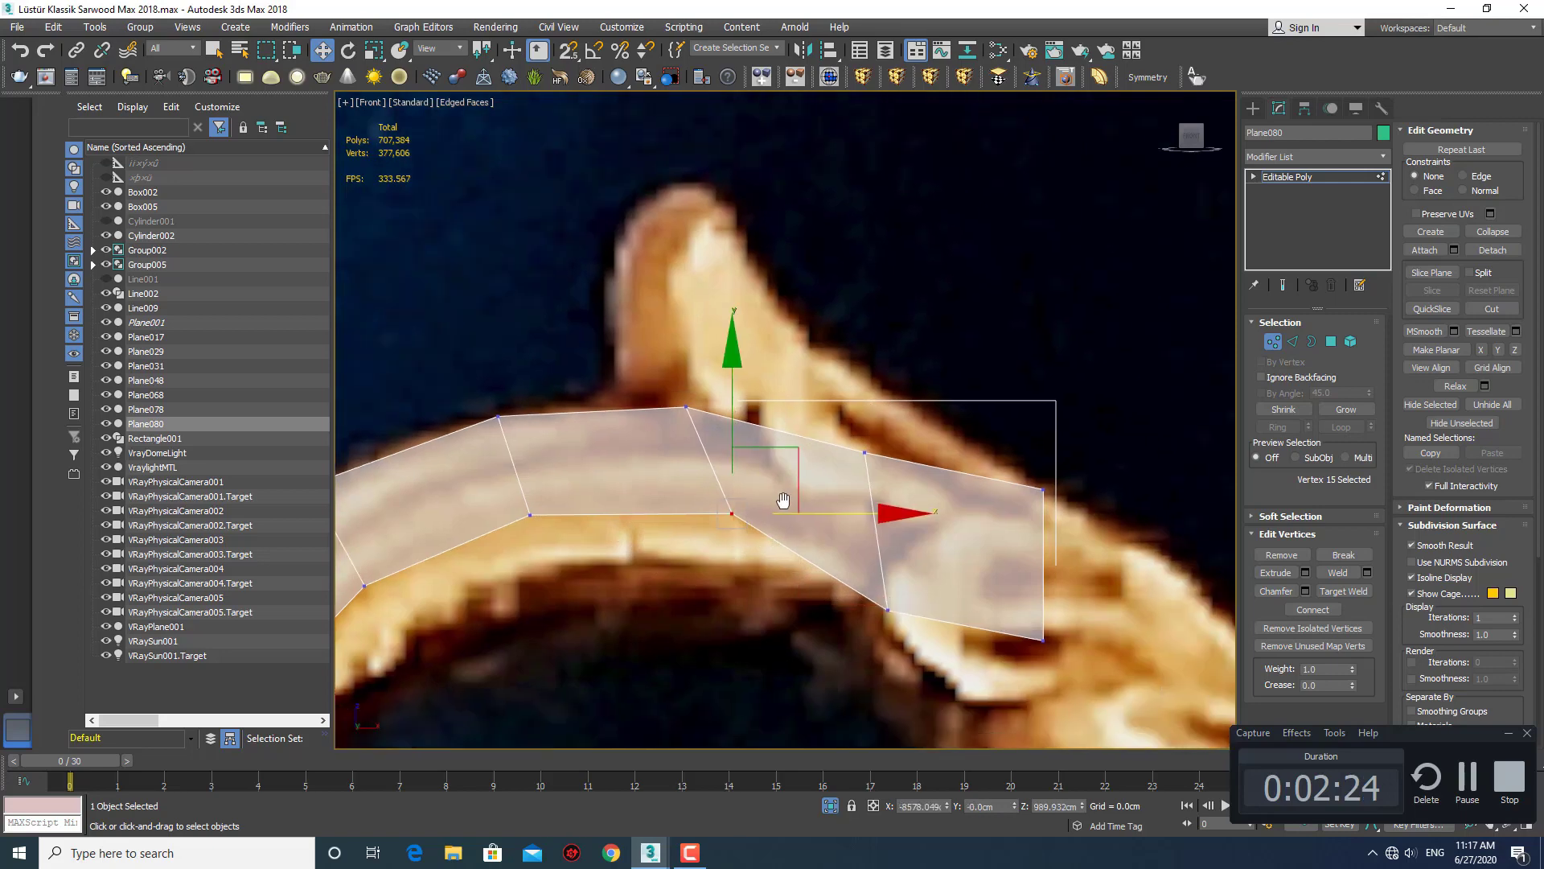
scroll(783, 500, down, 2)
click(888, 618)
drag(809, 547, 840, 525)
click(889, 577)
Drag the right-end tip vertices down to follow the scroll's descending curl.
drag(931, 460, 937, 462)
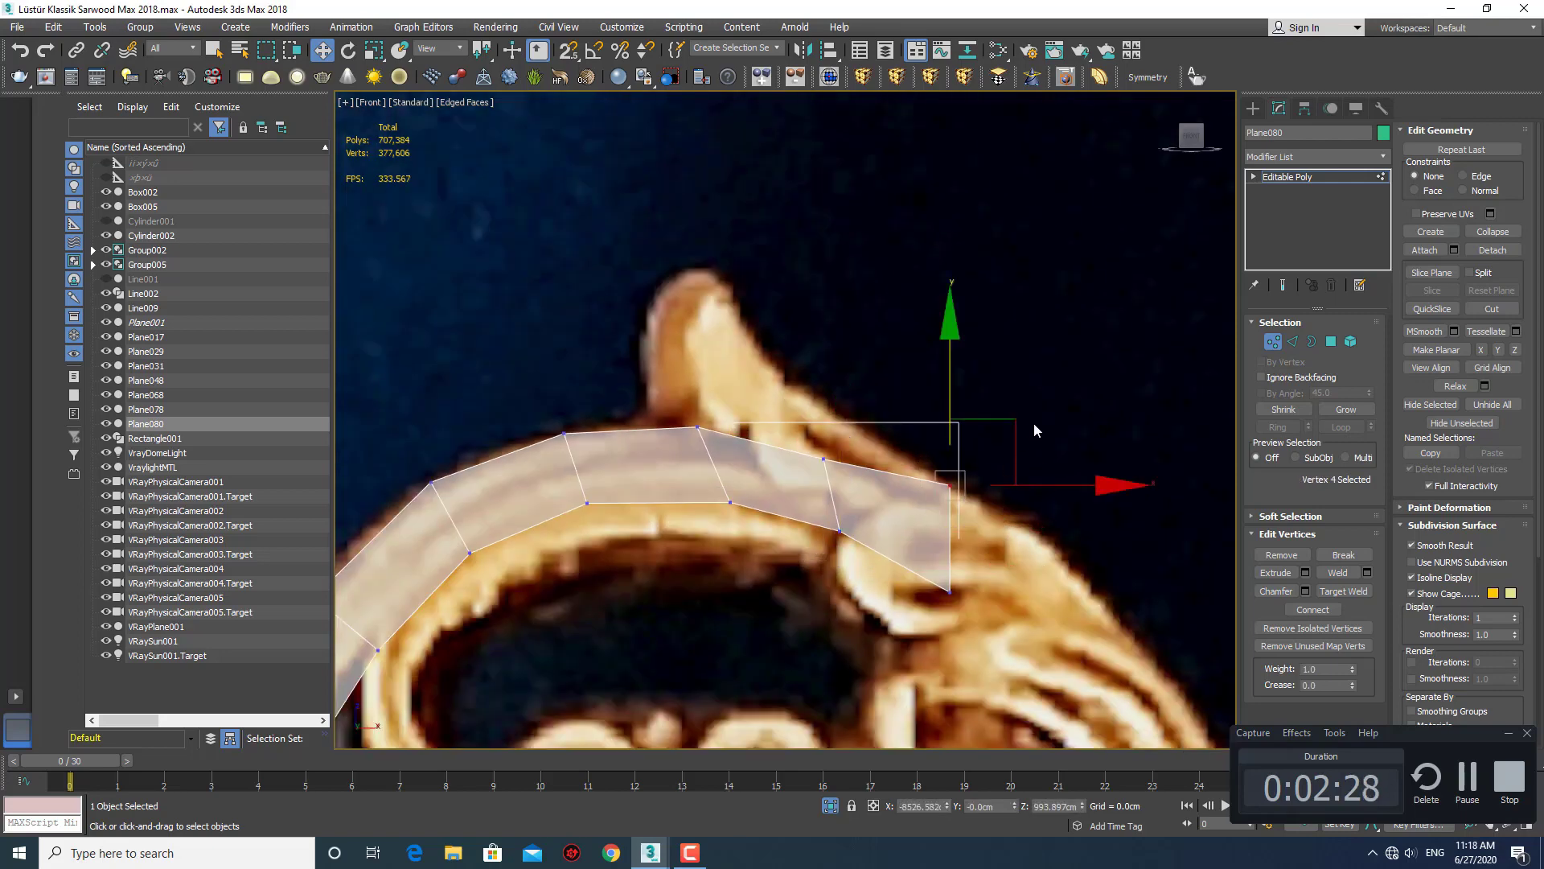
mouse_move(1017, 423)
mouse_down()
mouse_move(1078, 460)
mouse_move(1011, 638)
mouse_up()
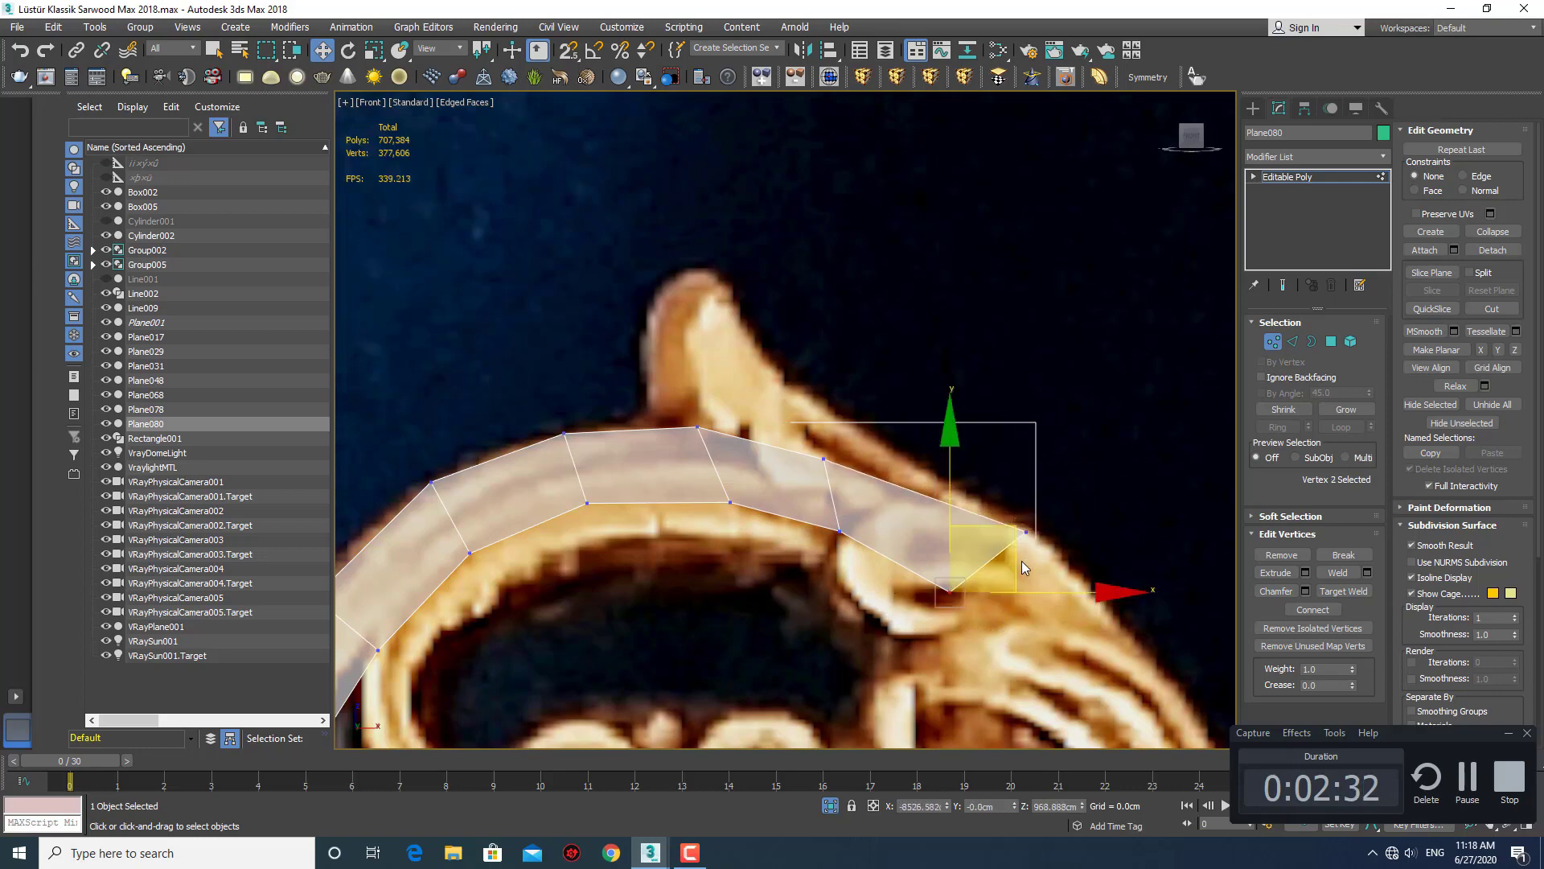
drag(1019, 537, 1012, 527)
click(945, 605)
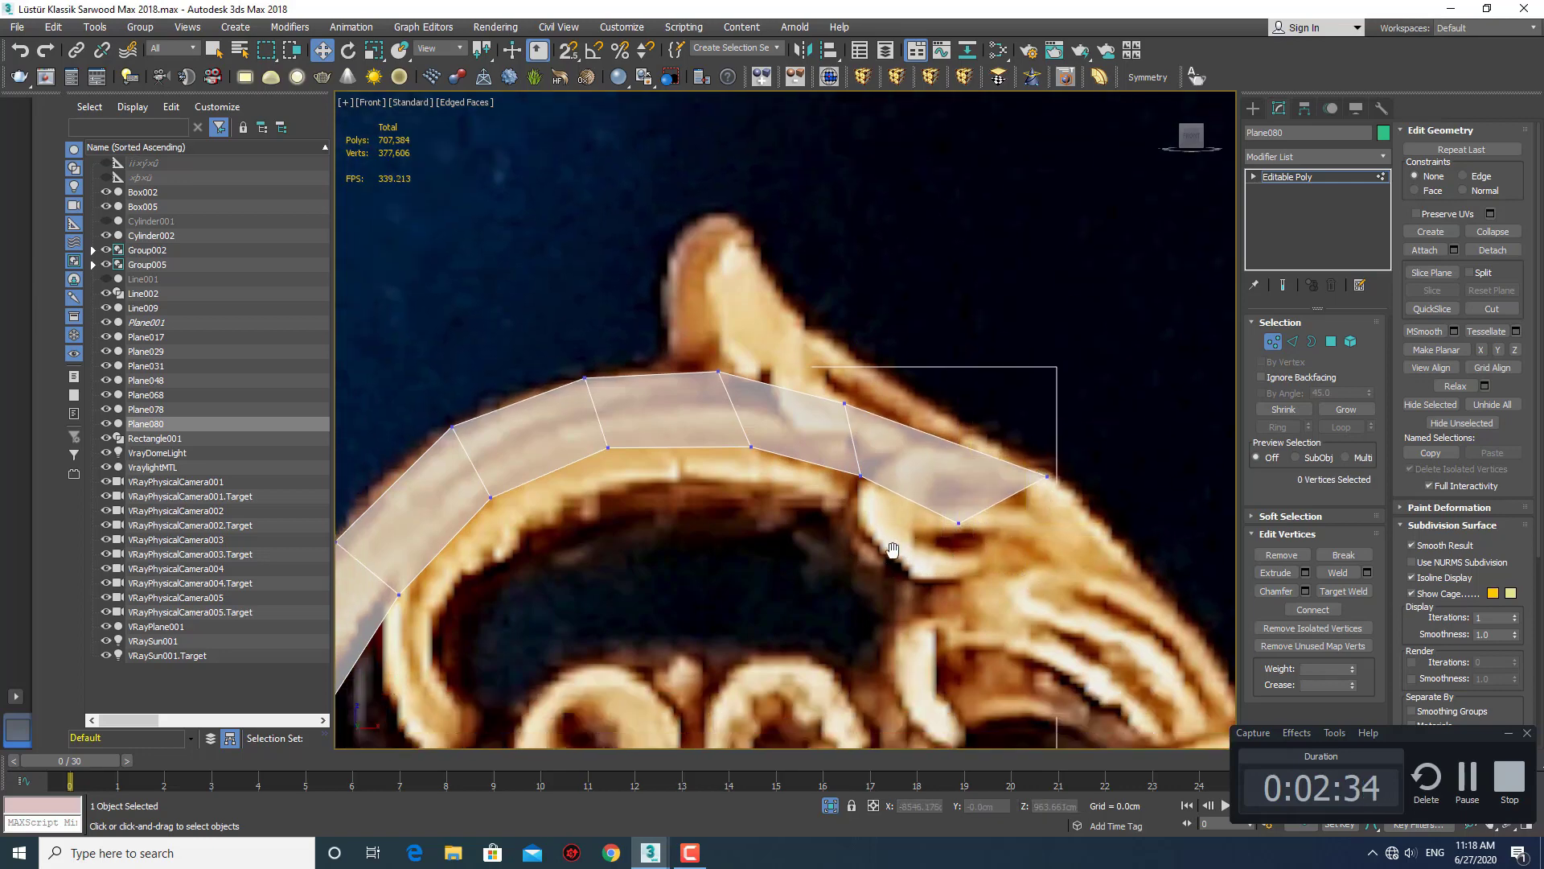
middle_drag(792, 611, 825, 531)
scroll(787, 557, down, 5)
scroll(846, 442, up, 5)
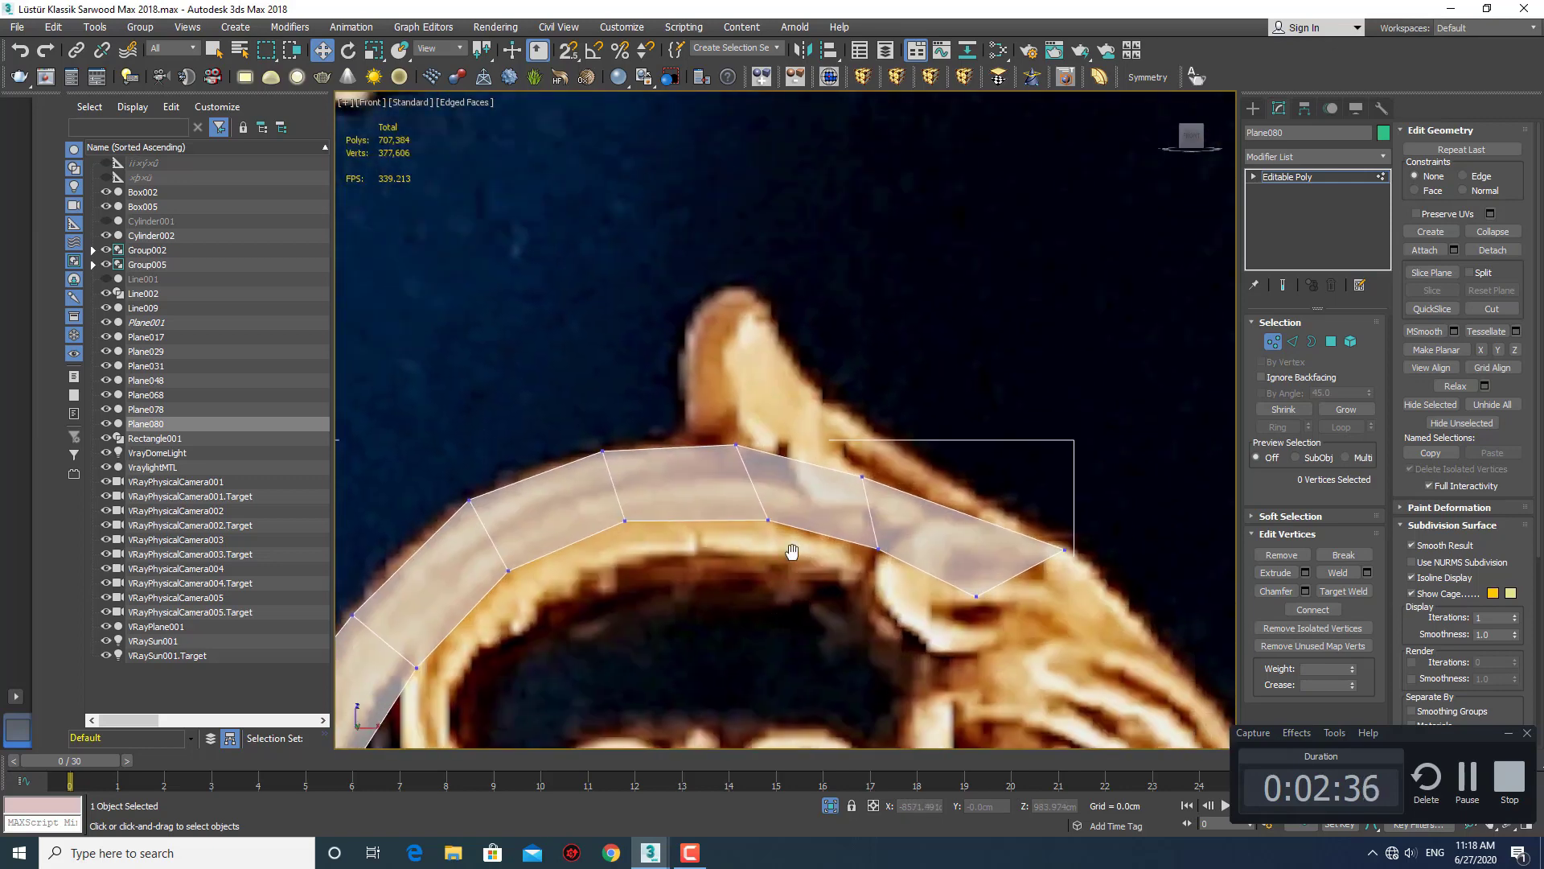
Extend the right end's top edges upward and collapse the two end vertices into one point.
key(2)
click(757, 470)
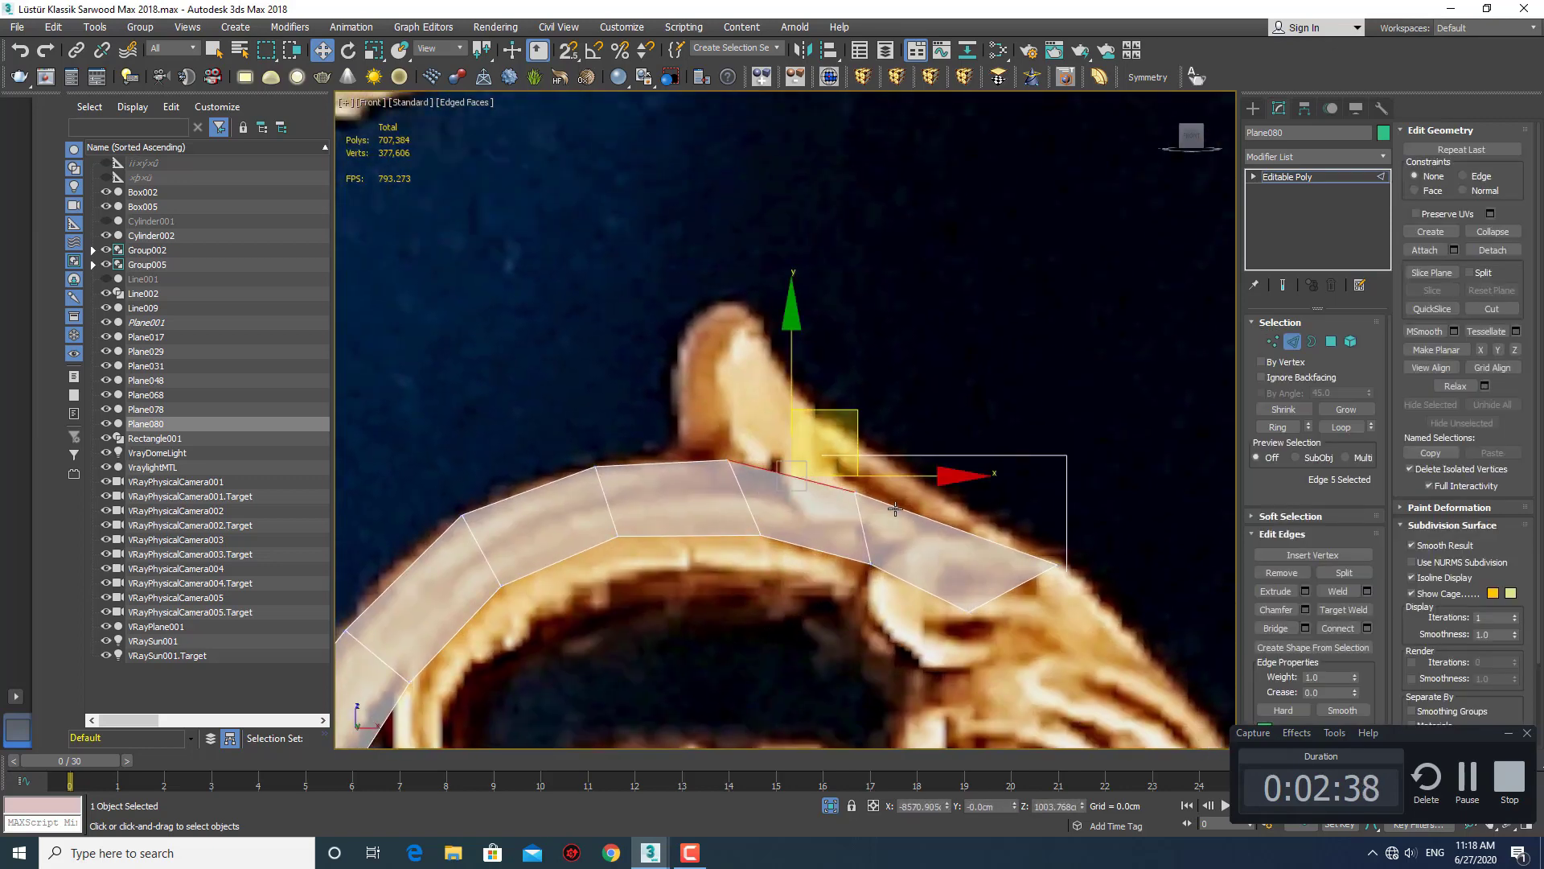
shift+drag(871, 424, 871, 396)
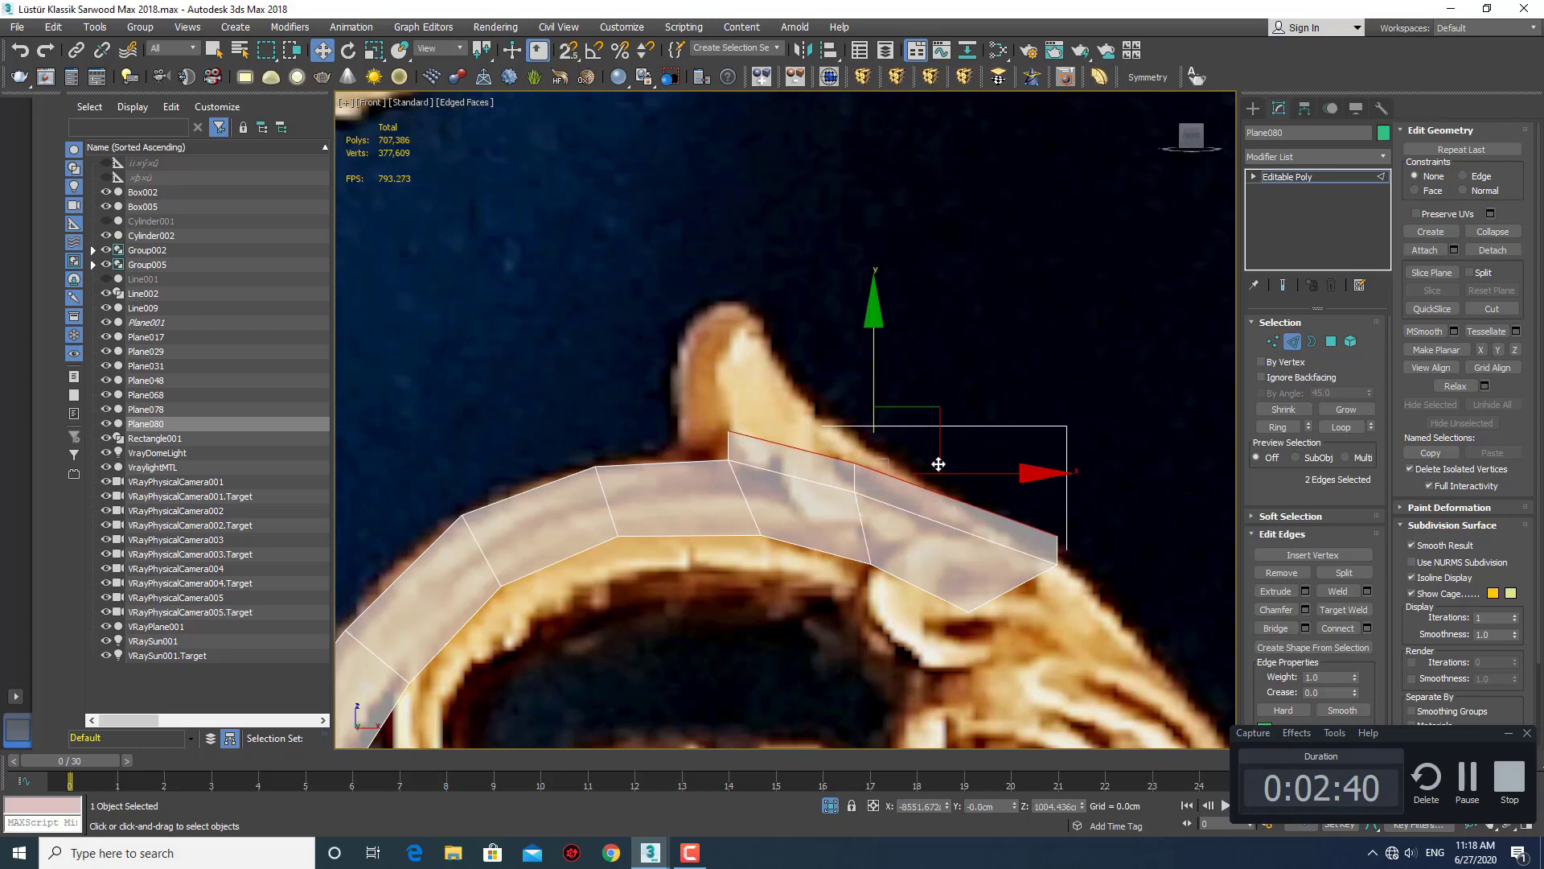
key(1)
drag(1073, 515, 1070, 654)
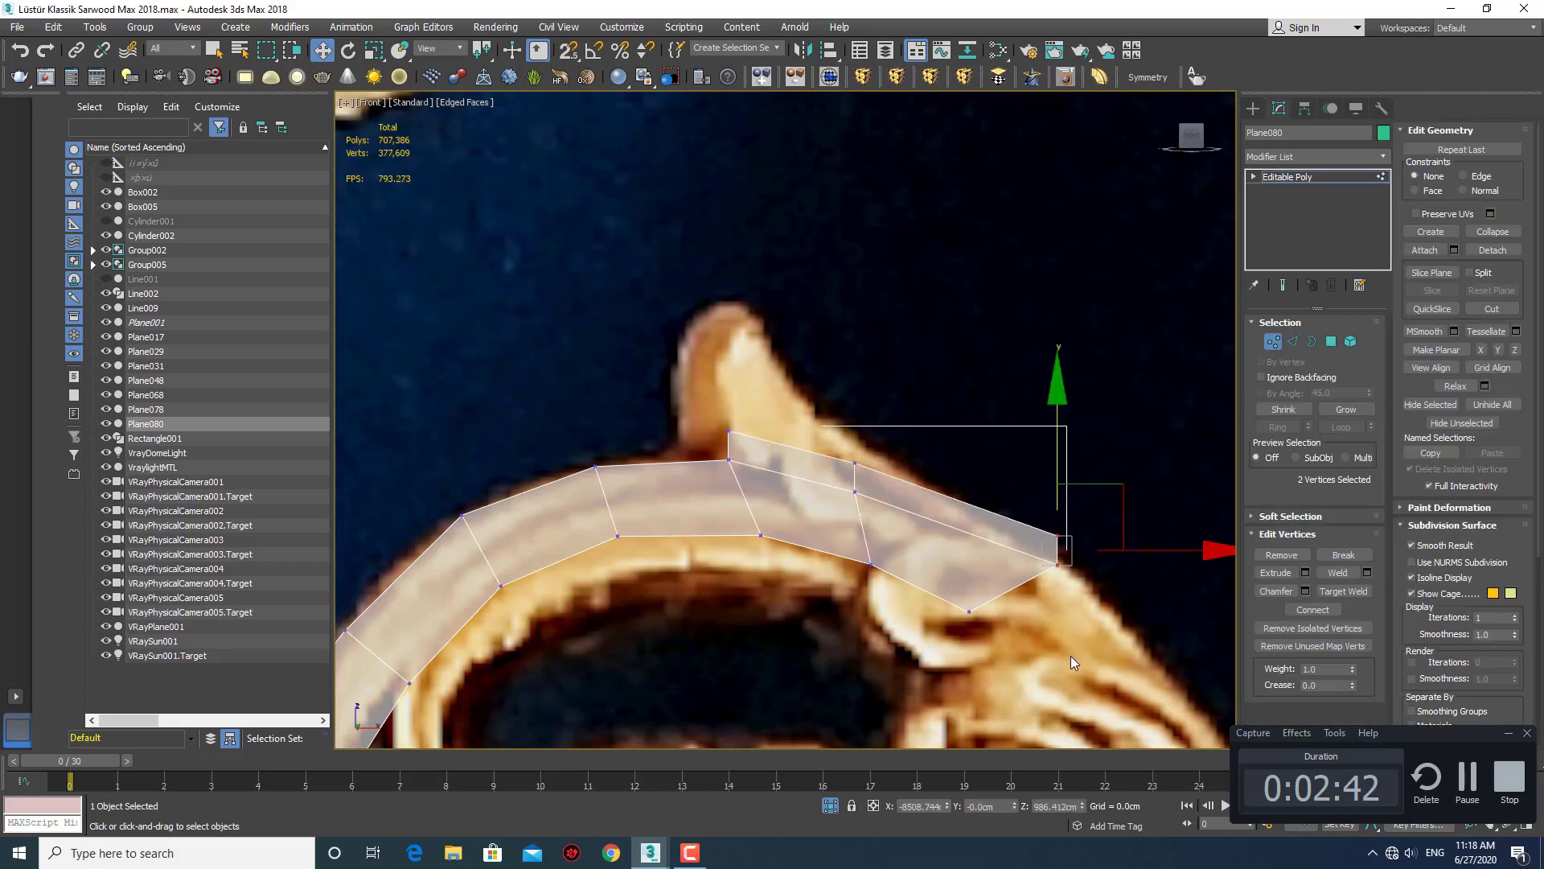
click(1493, 231)
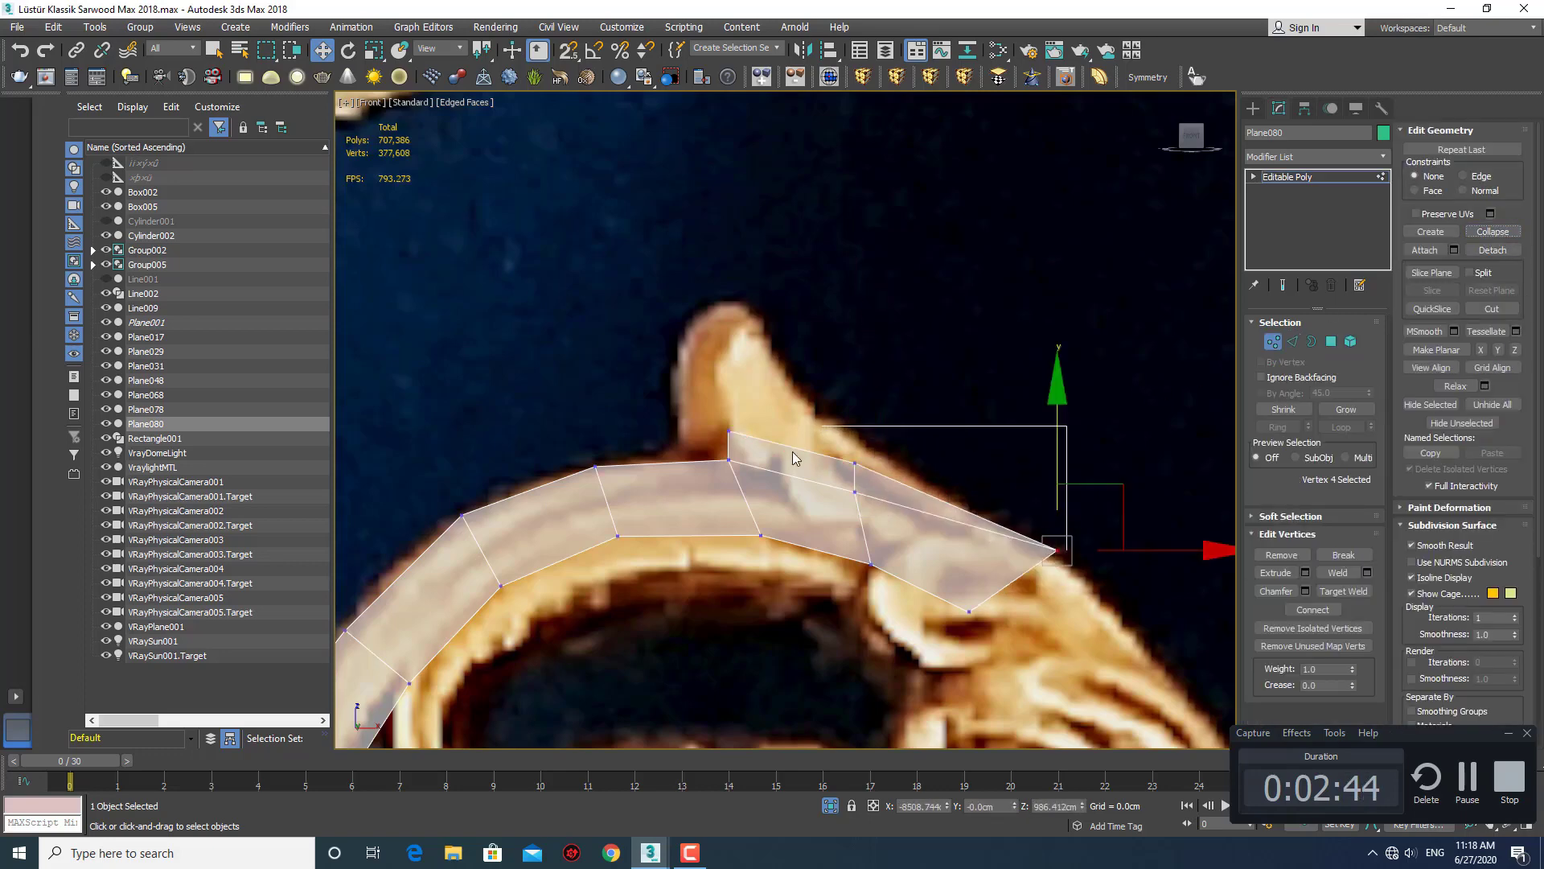
Pull the new row's vertices up so the fin reaches the scroll crest tip.
click(729, 432)
mouse_move(732, 321)
mouse_down()
mouse_move(728, 279)
mouse_move(760, 202)
mouse_up()
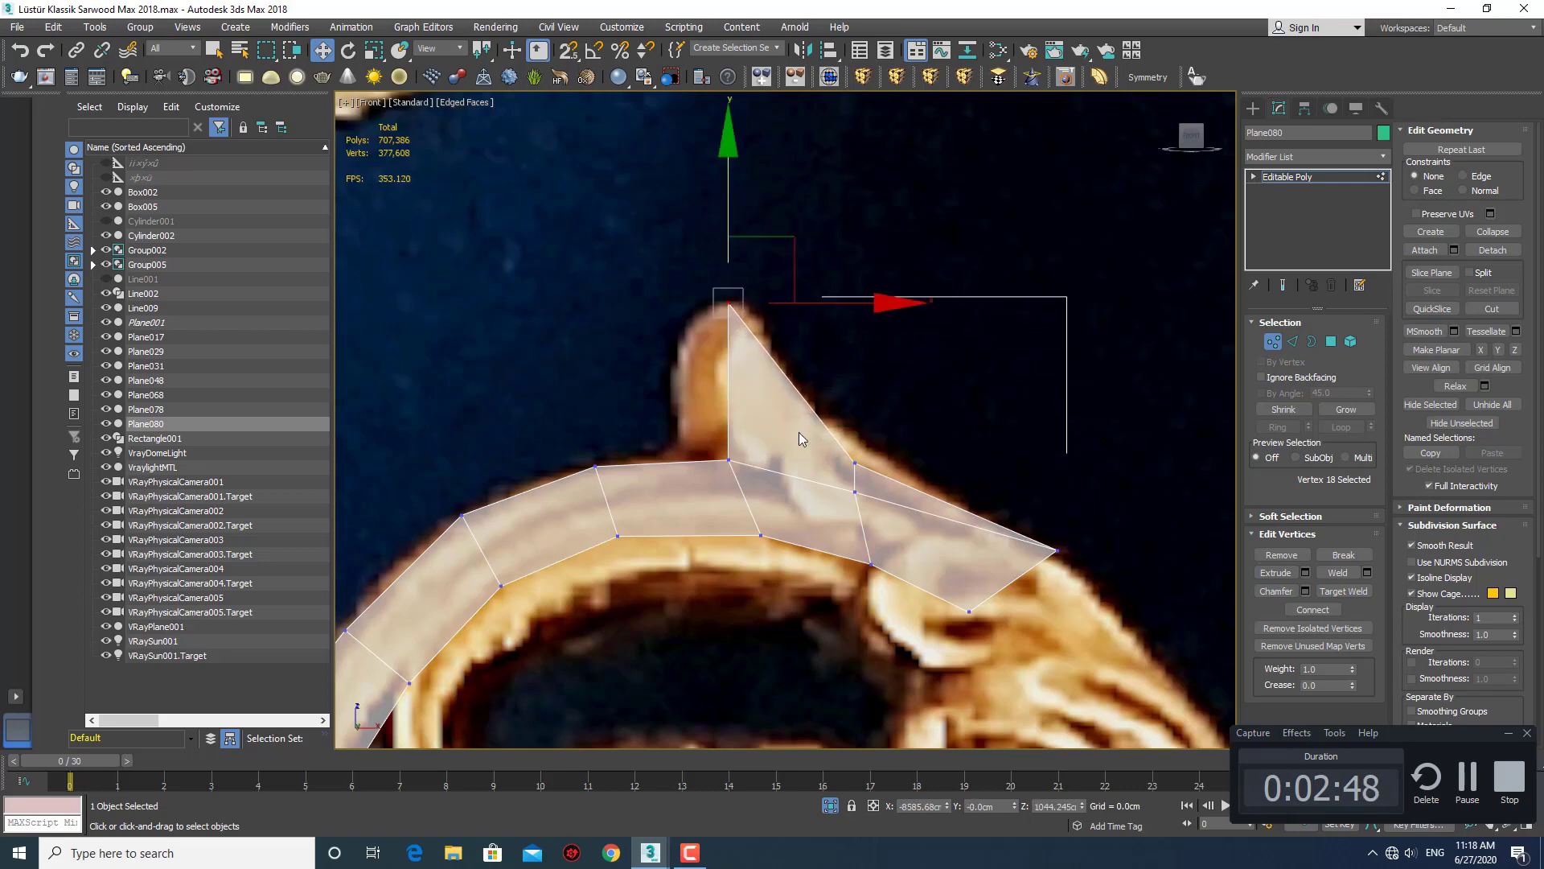
click(854, 465)
drag(855, 378, 855, 354)
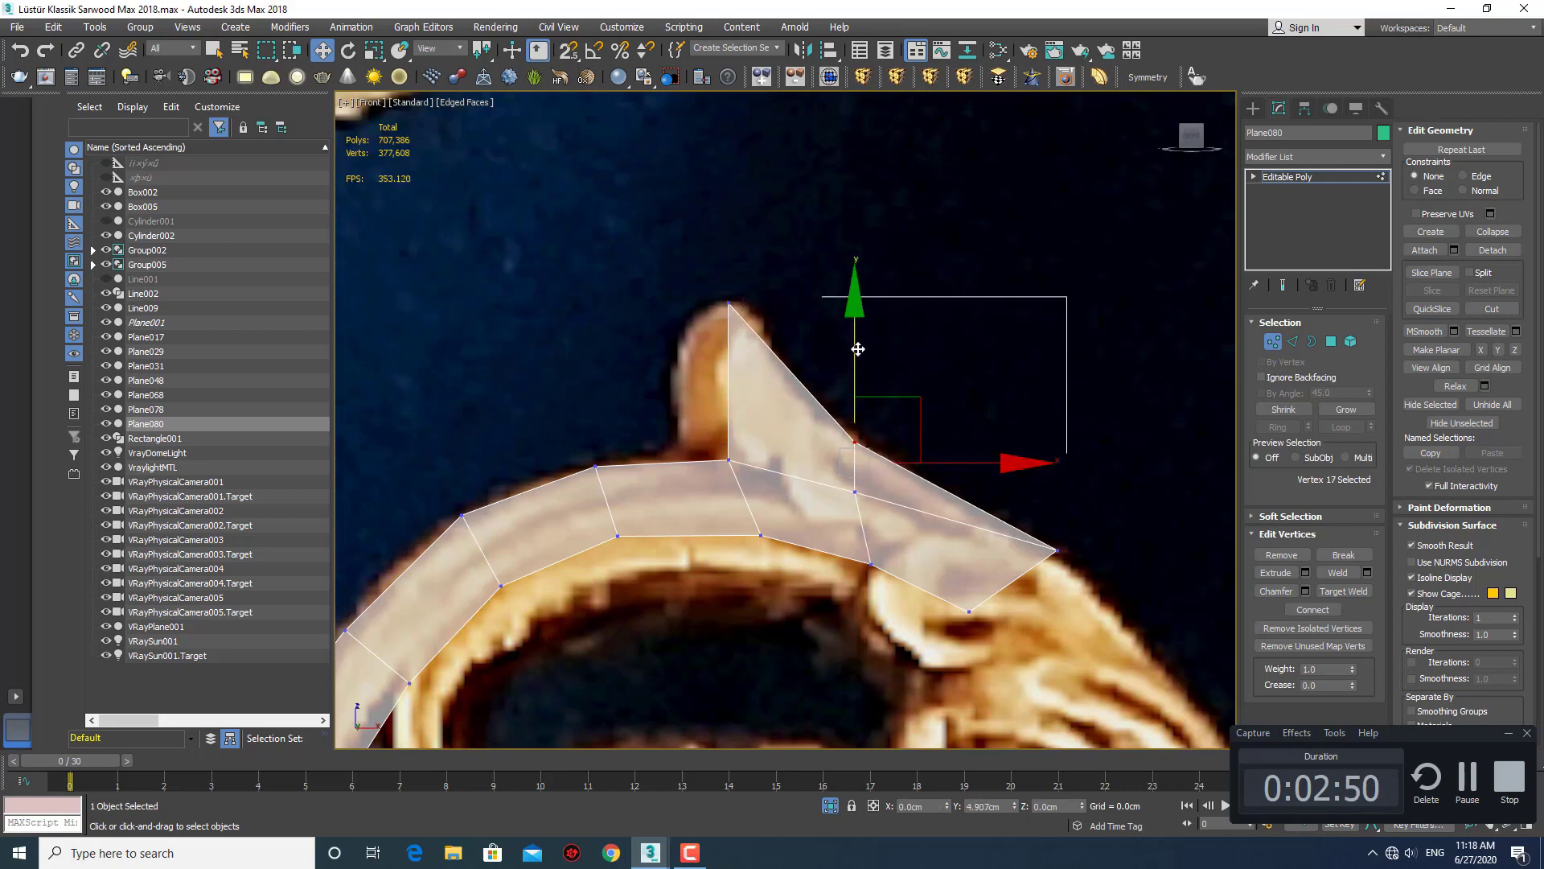
Try extending a face at the left bend, undo it, and reframe the whole strip.
scroll(860, 422, down, 2)
scroll(861, 422, down, 2)
scroll(732, 397, up, 4)
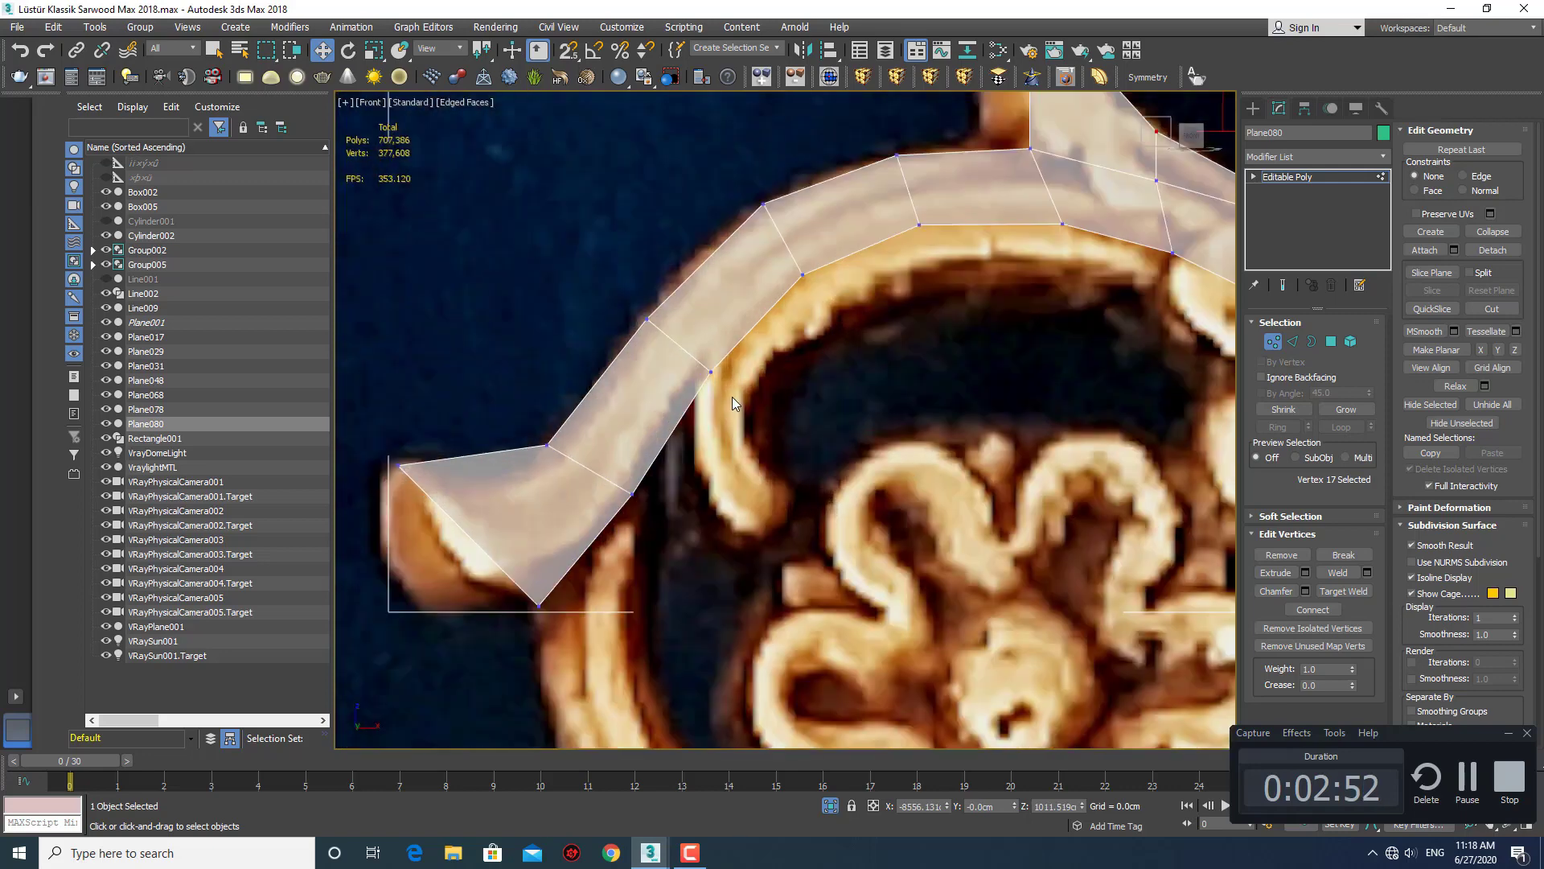
middle_drag(732, 397, 748, 437)
key(2)
click(729, 379)
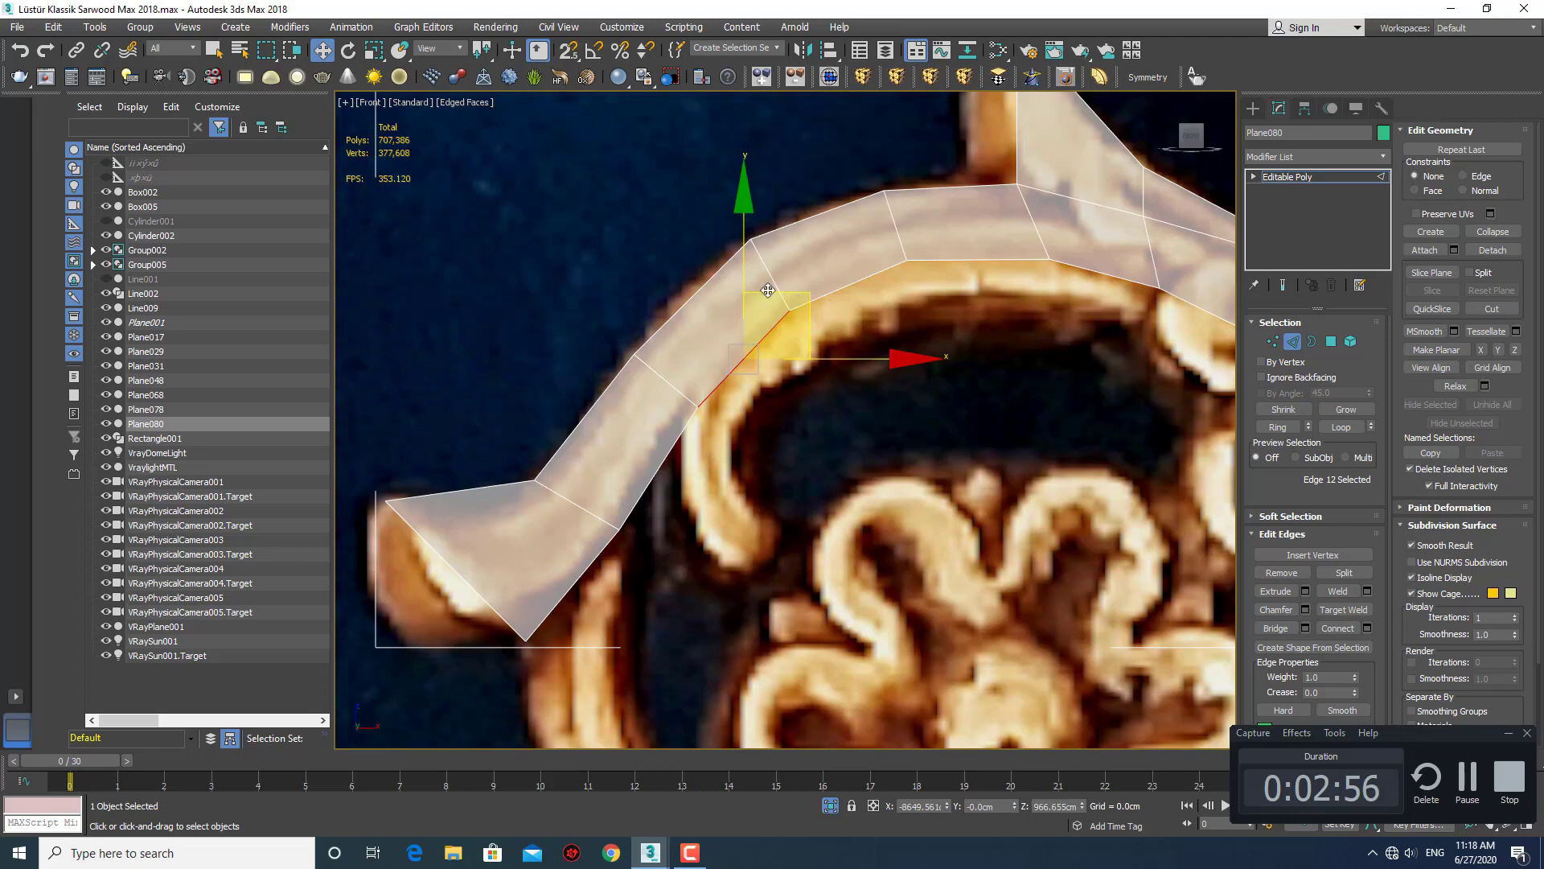
shift+drag(741, 258, 767, 347)
key(1)
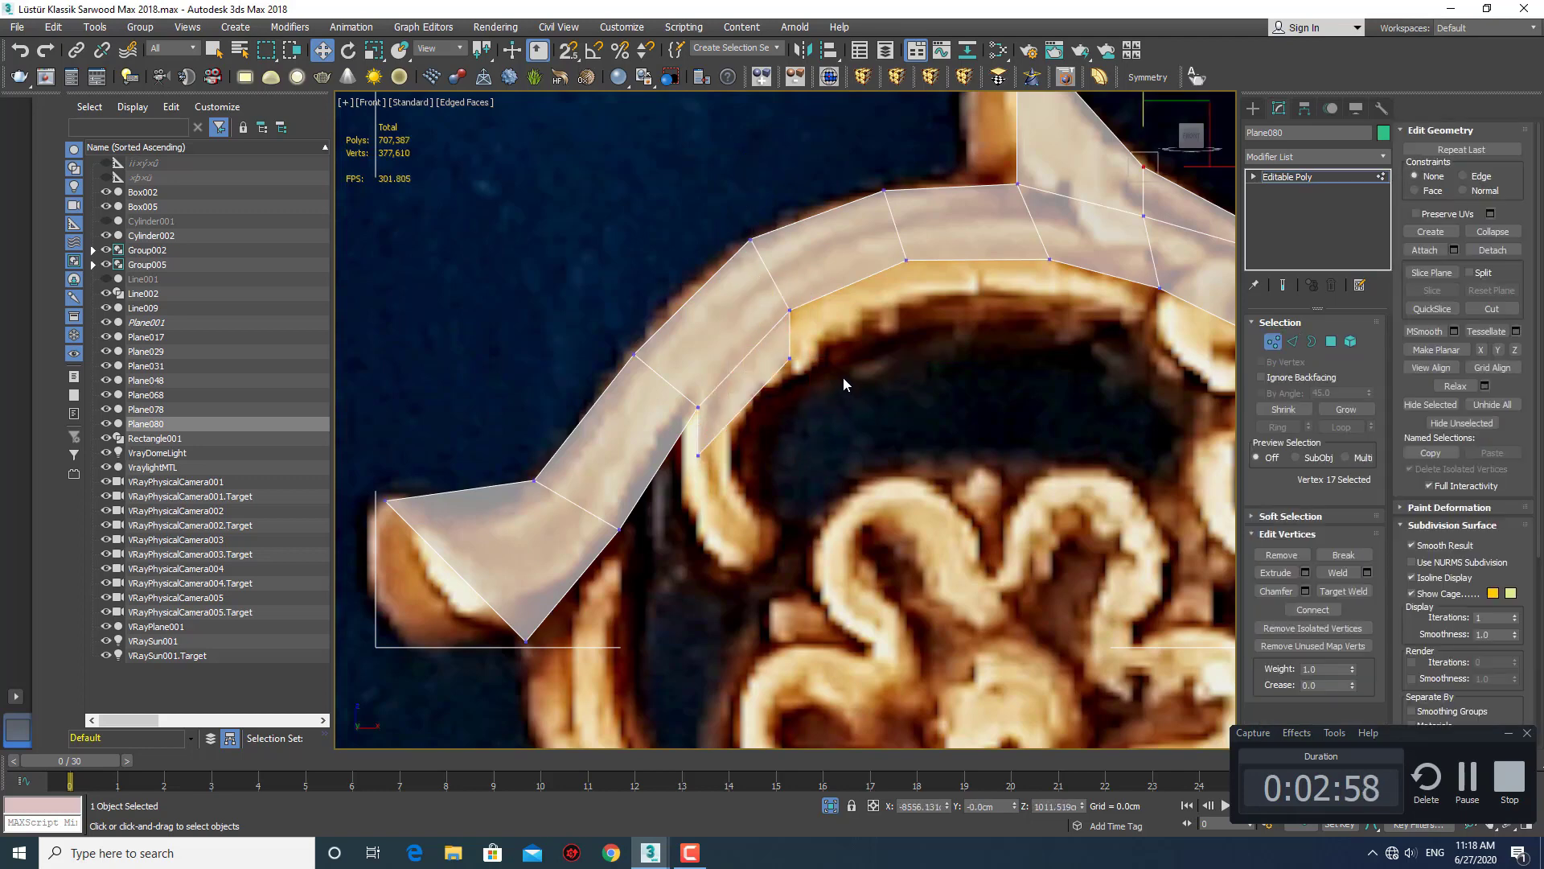
key(ctrl+z)
middle_drag(847, 374, 772, 427)
scroll(774, 436, down, 2)
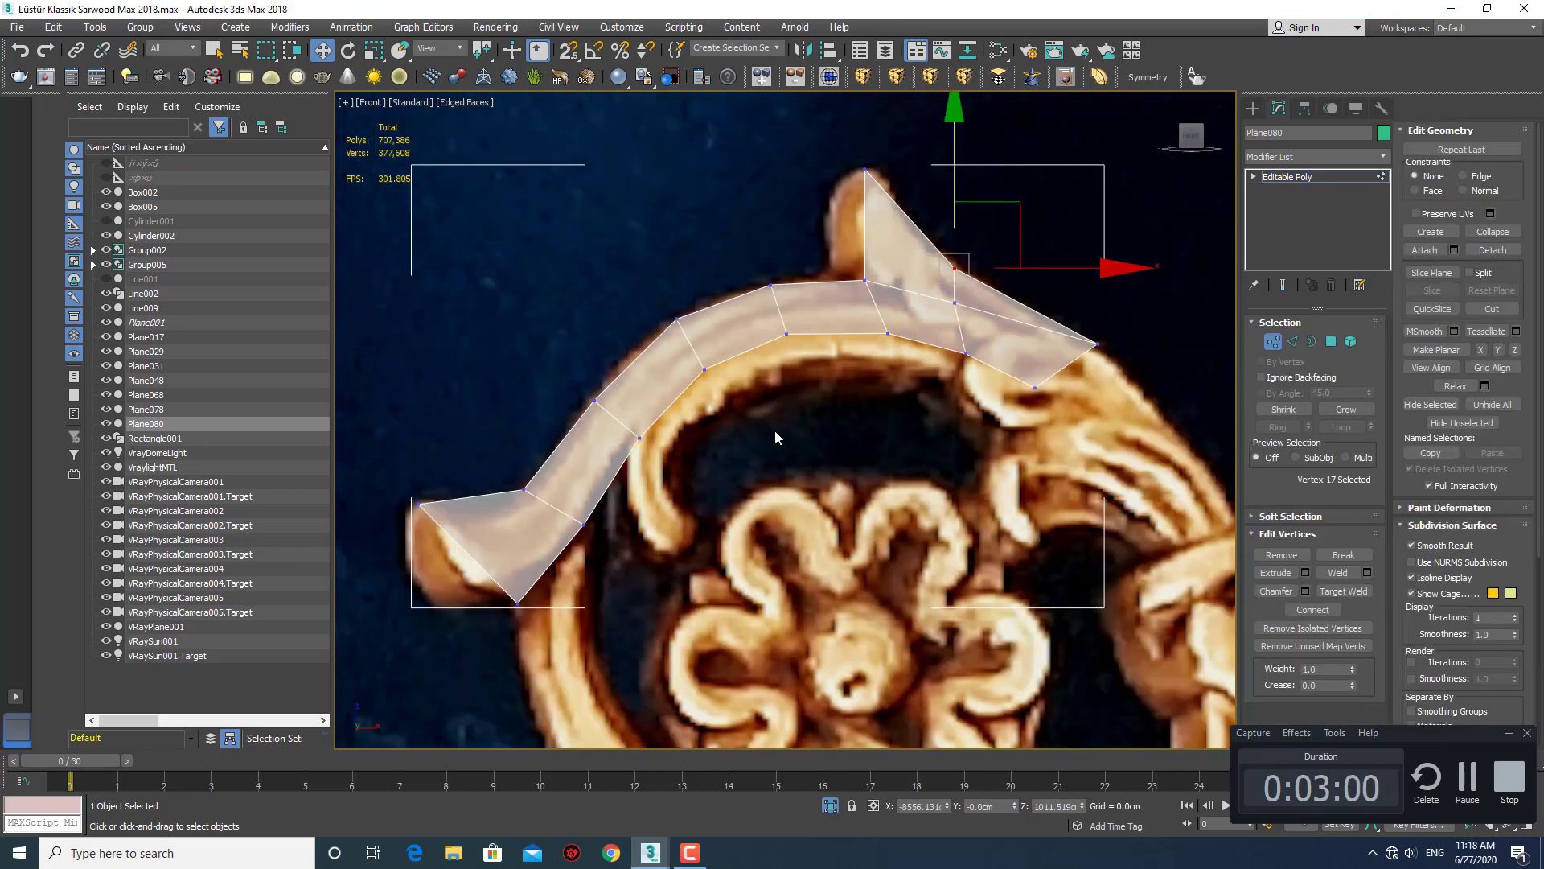
middle_drag(994, 444, 987, 468)
Extrude a new row of faces downward from the strip's inner edge loop.
key(2)
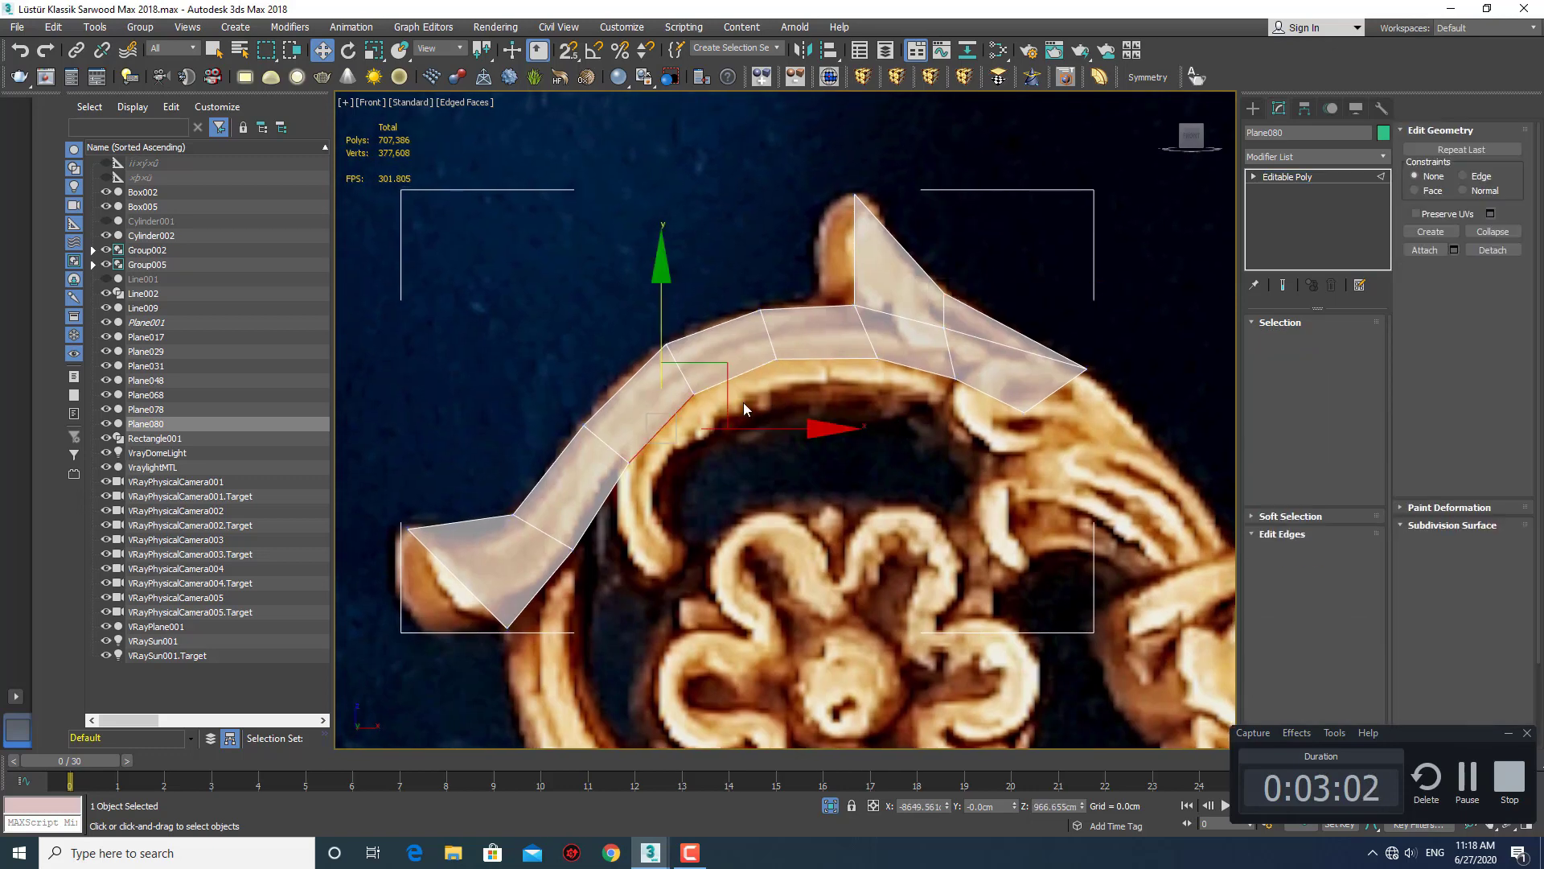
key(q)
double_click(813, 359)
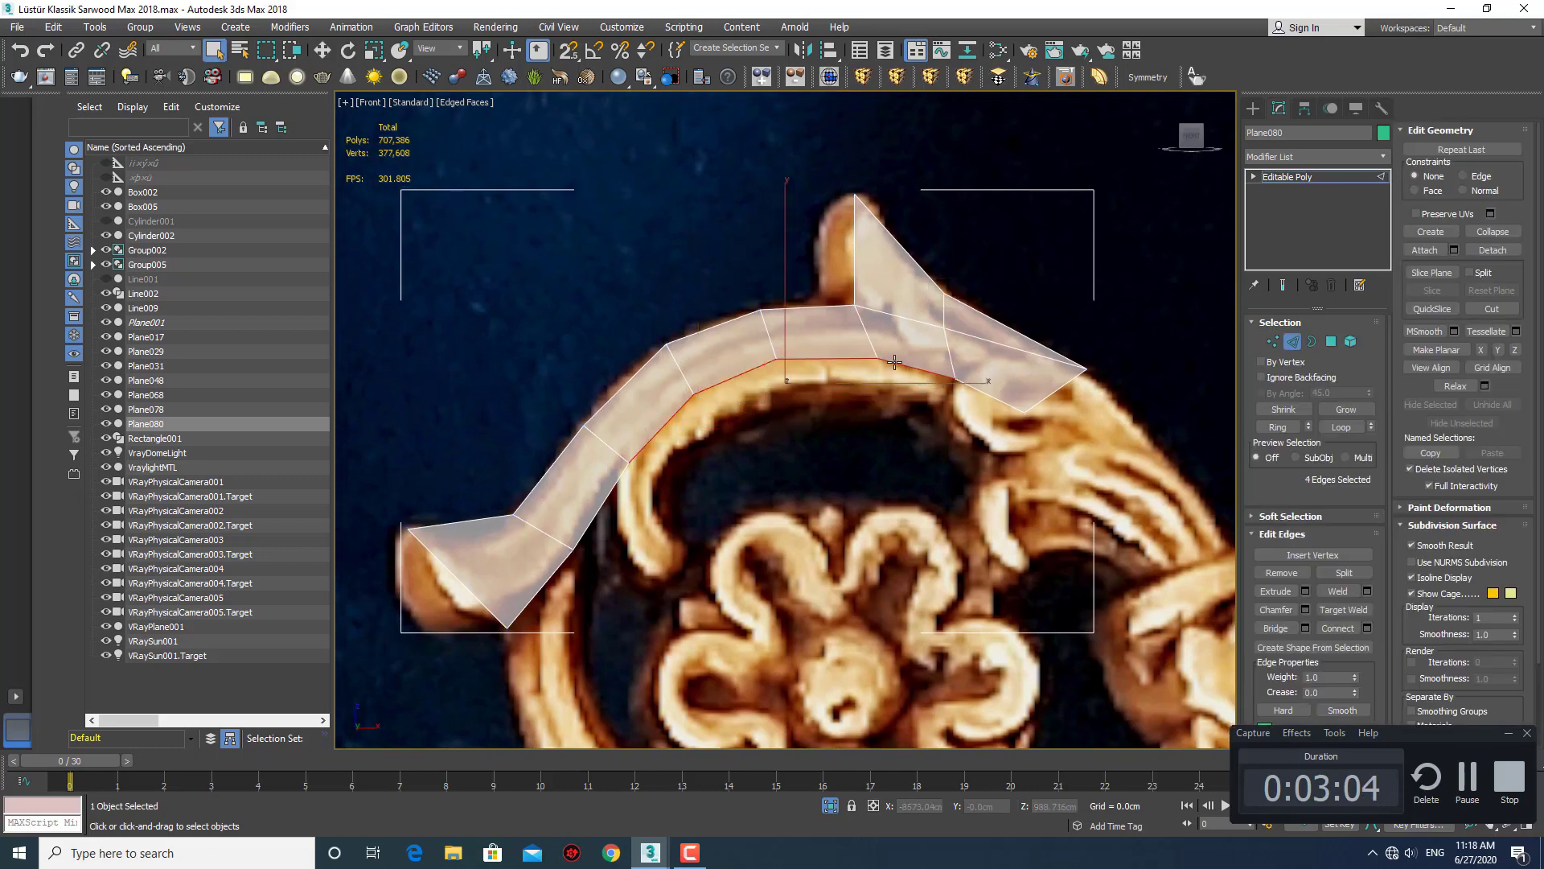
ctrl+click(984, 395)
key(w)
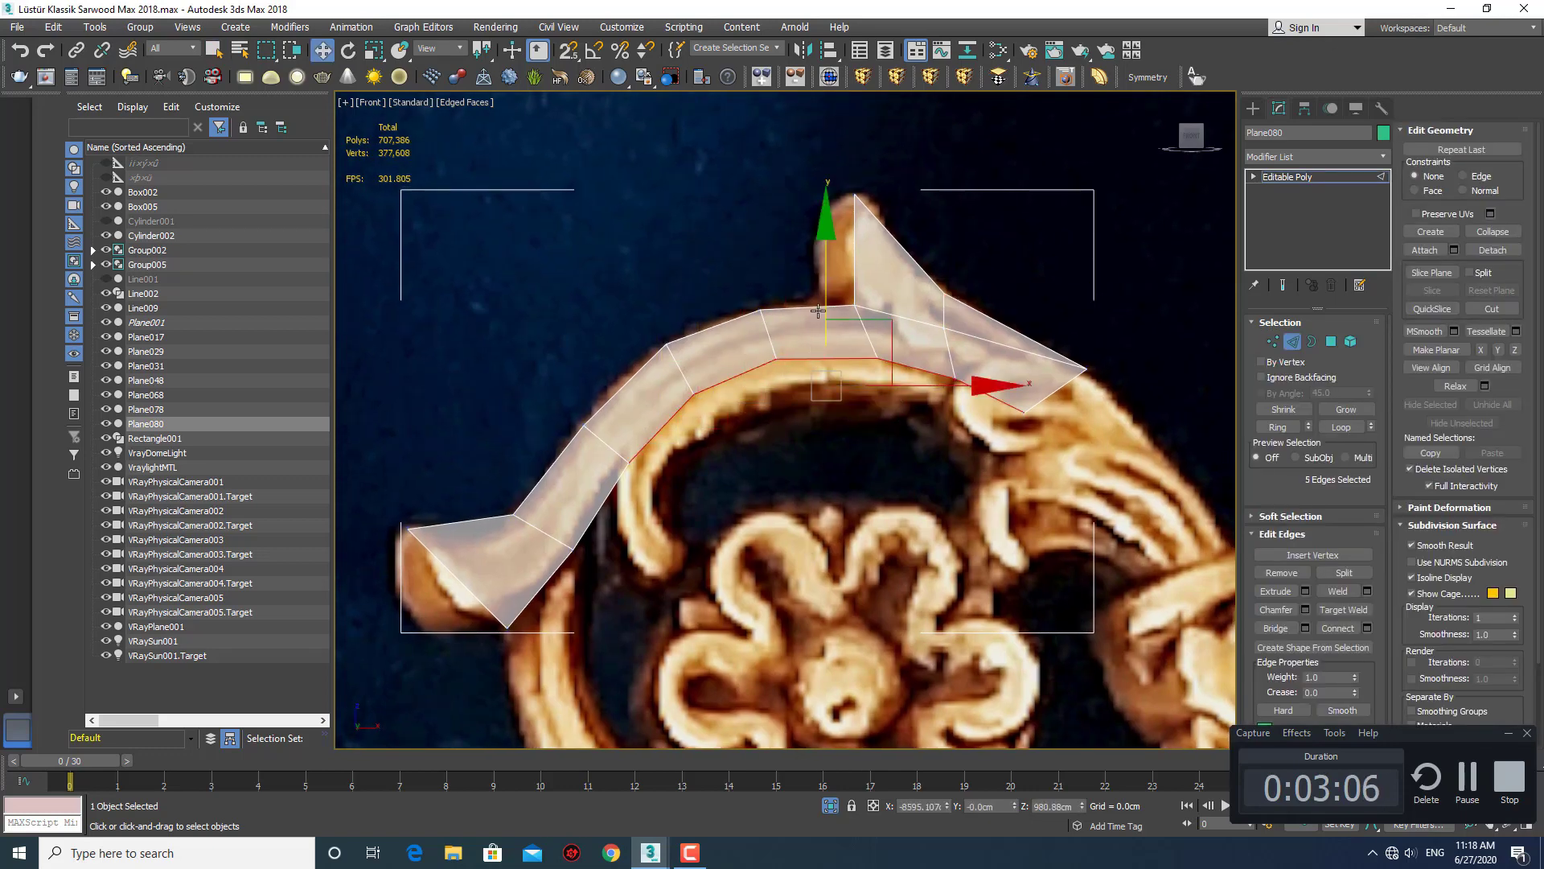
shift+drag(819, 310, 816, 344)
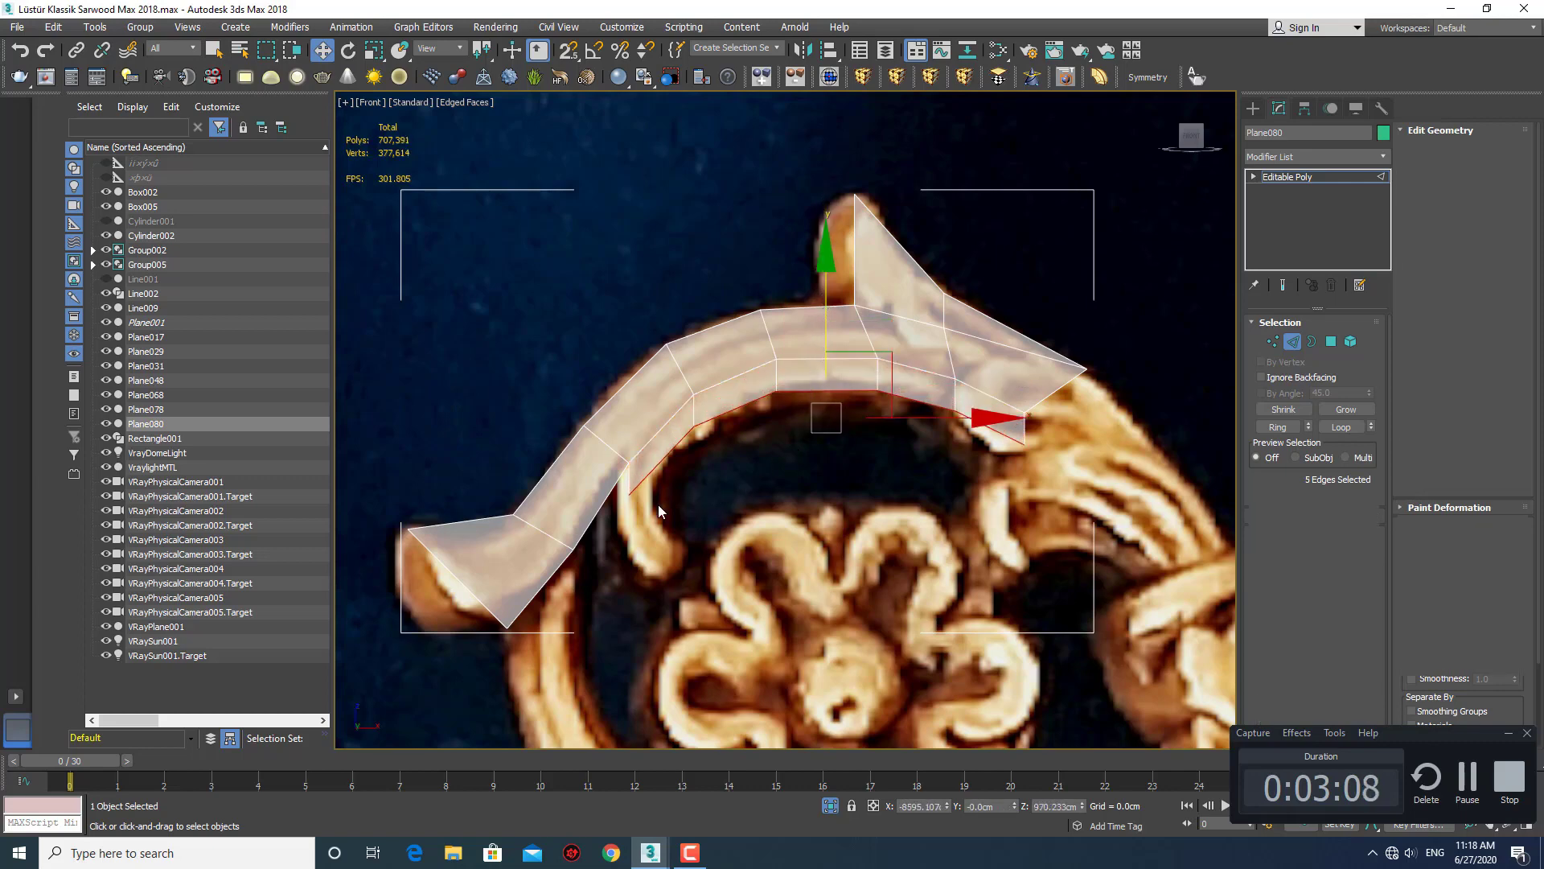
Move the new row's corner and neighbouring vertices onto the scroll's inner curve.
key(1)
click(629, 493)
drag(712, 429, 730, 416)
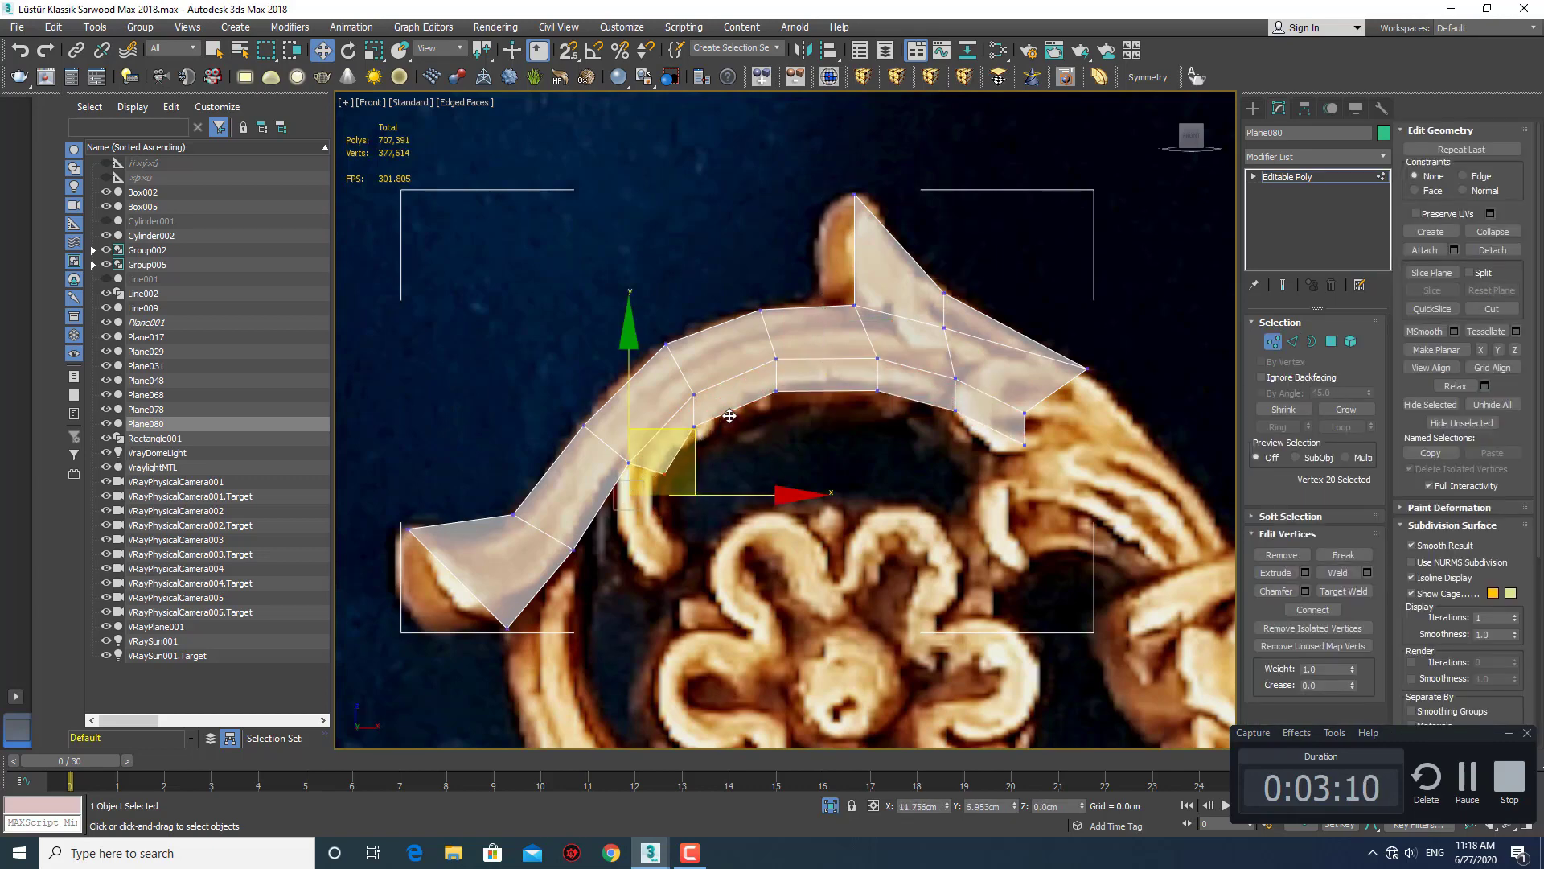
click(784, 441)
click(687, 423)
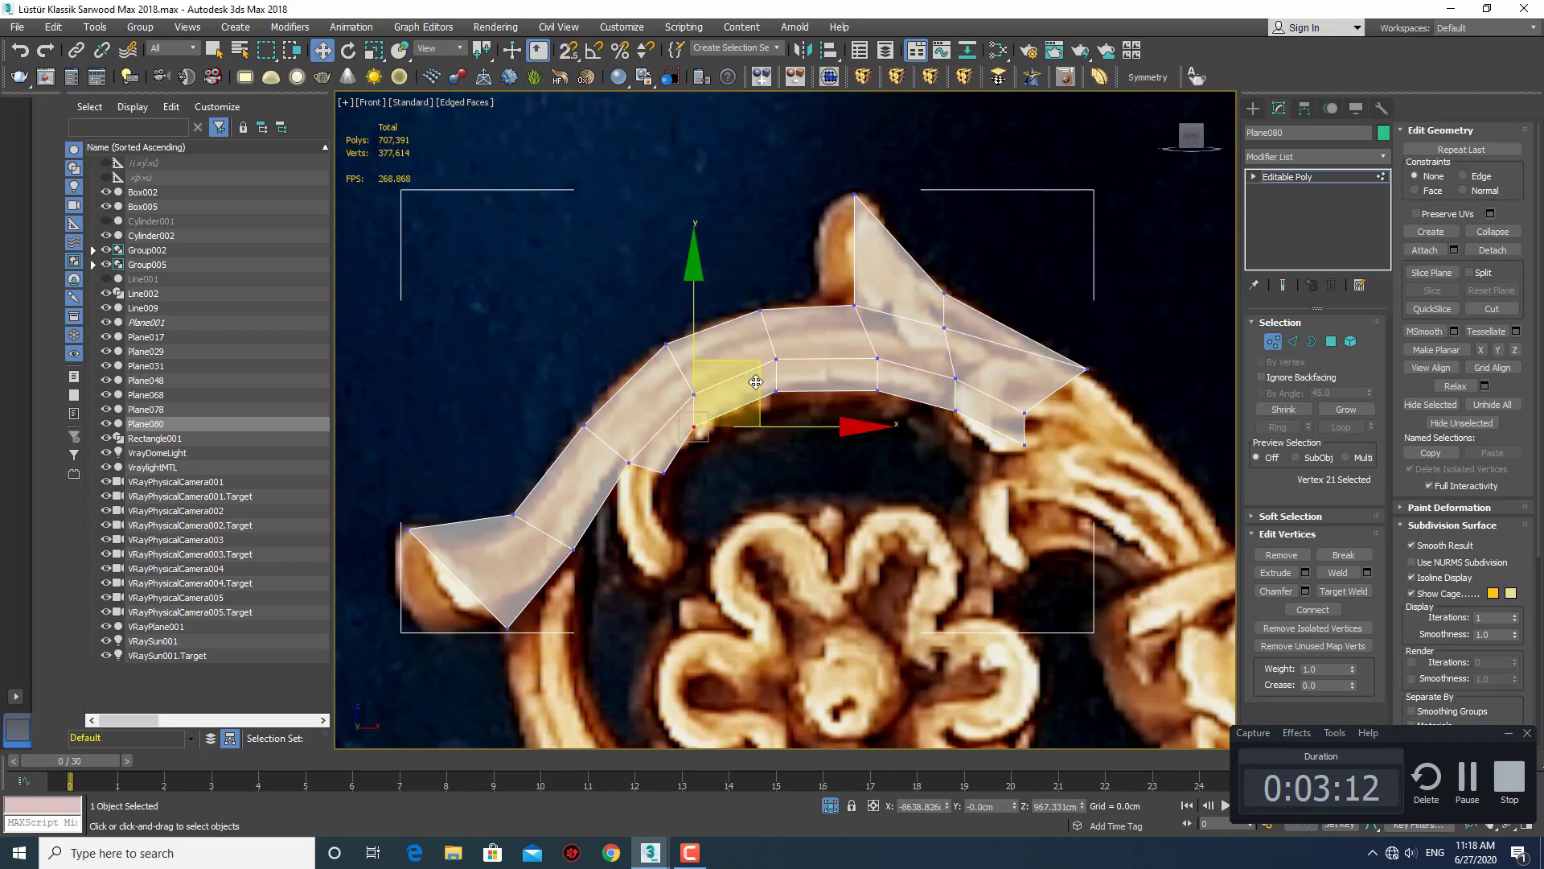
drag(771, 370, 853, 335)
click(821, 417)
click(776, 390)
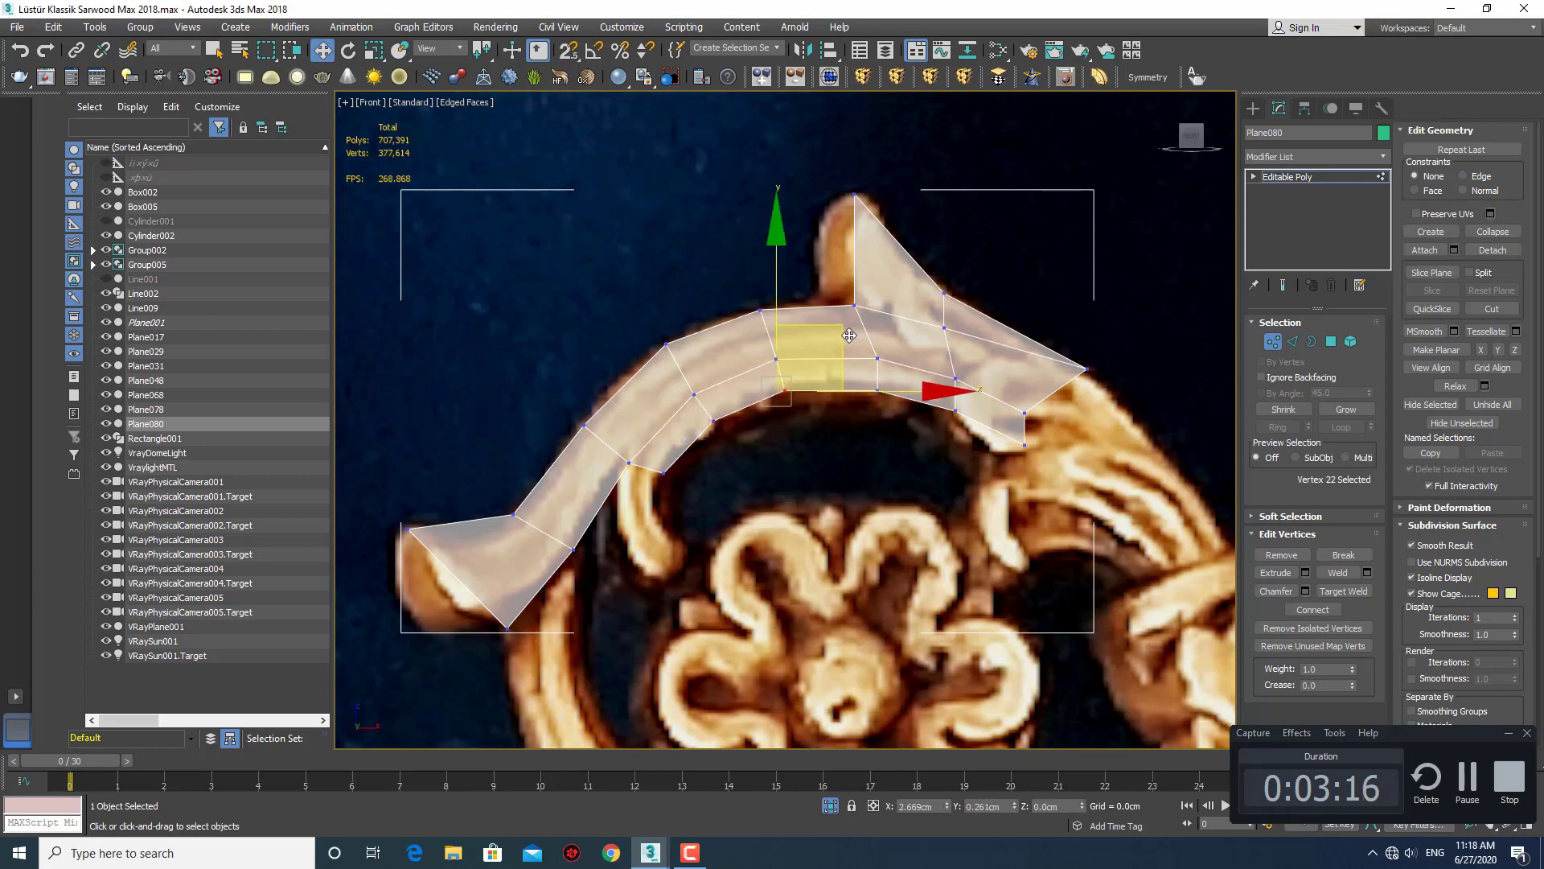
drag(1001, 434, 1053, 471)
Pull the inner row's right-end vertex onto the curve, then frame the inner left bend.
scroll(1084, 397, up, 2)
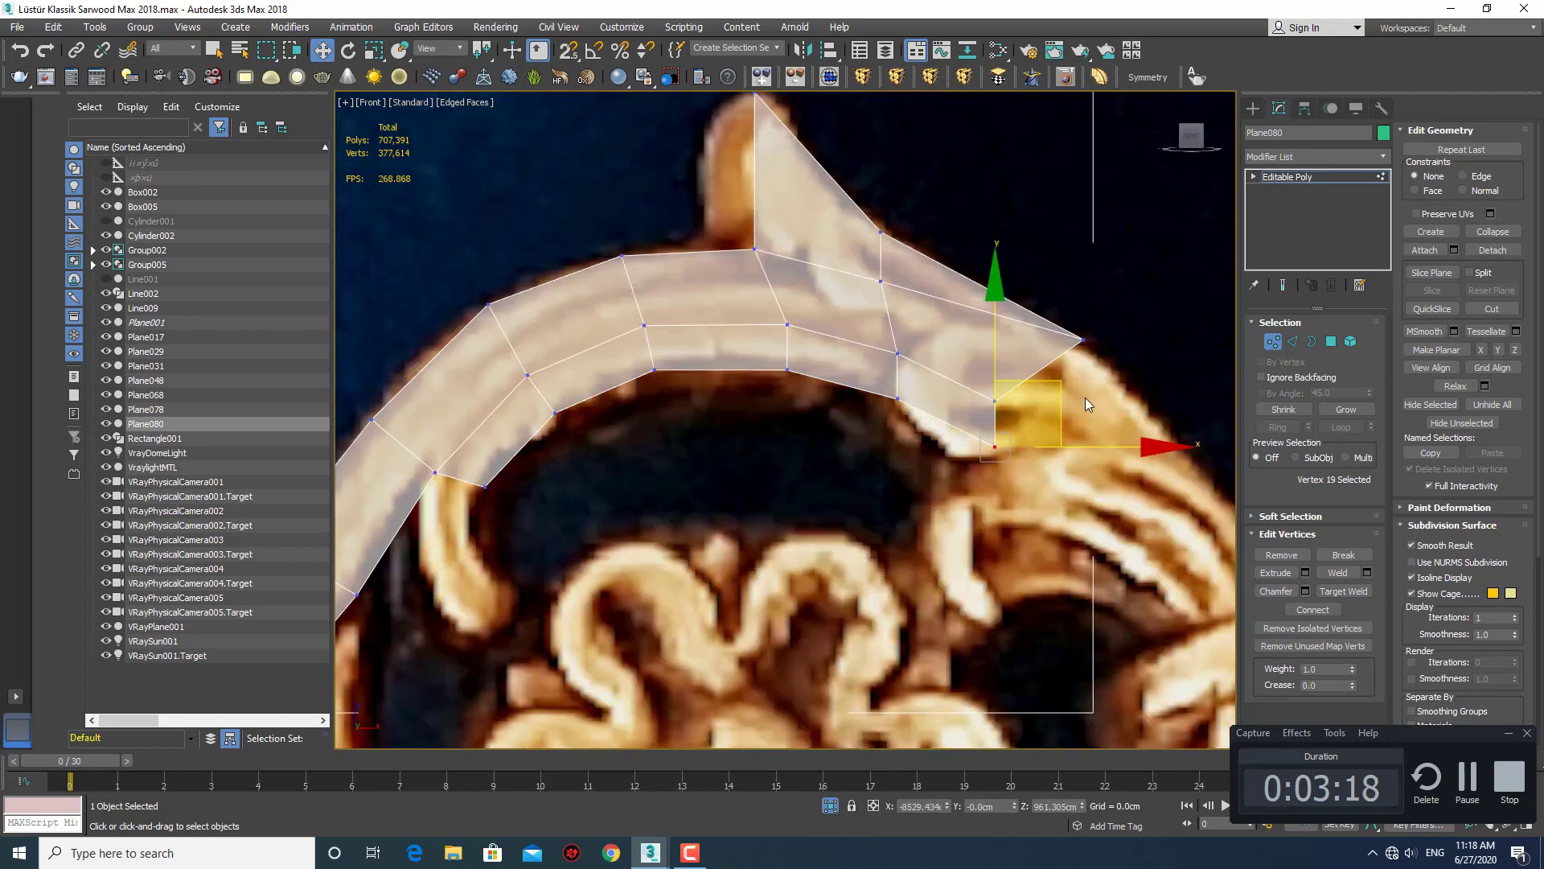
drag(1064, 389, 1026, 386)
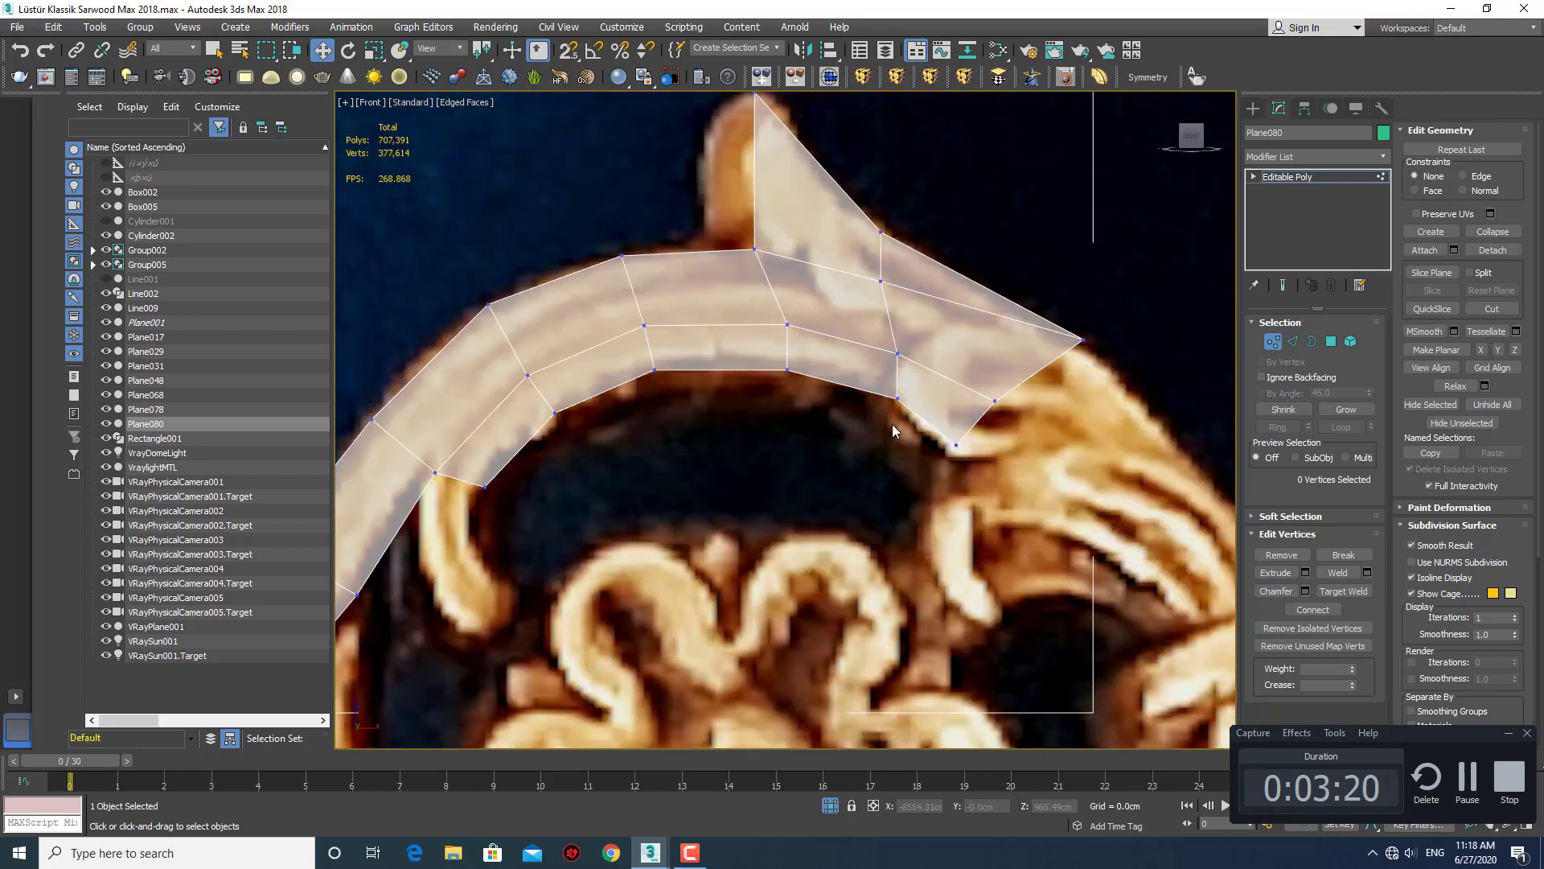
click(897, 354)
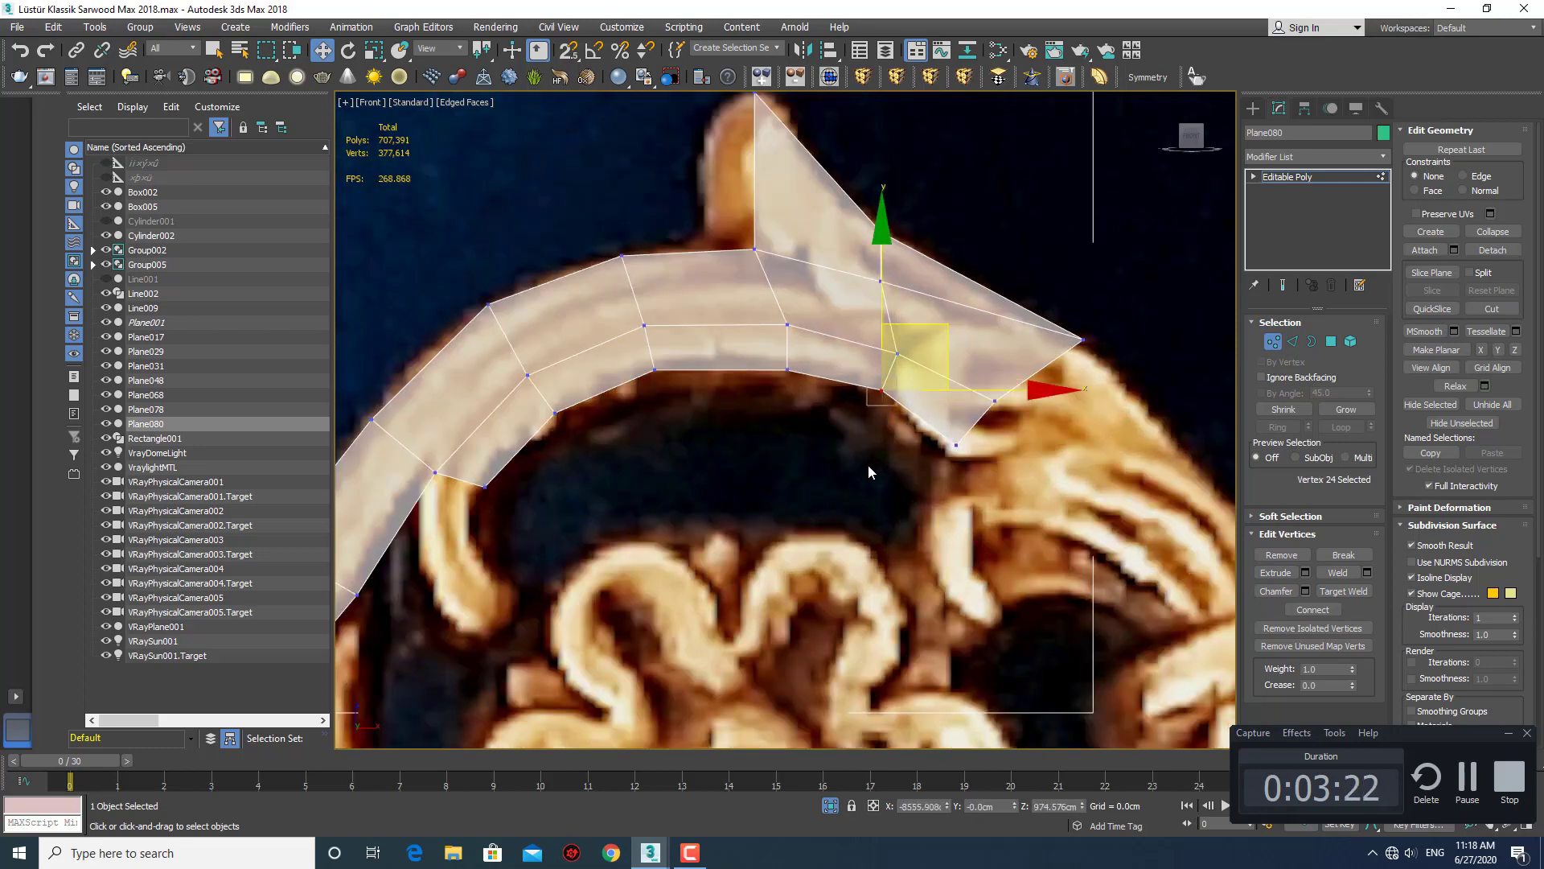
click(823, 552)
scroll(790, 451, down, 3)
scroll(722, 460, up, 3)
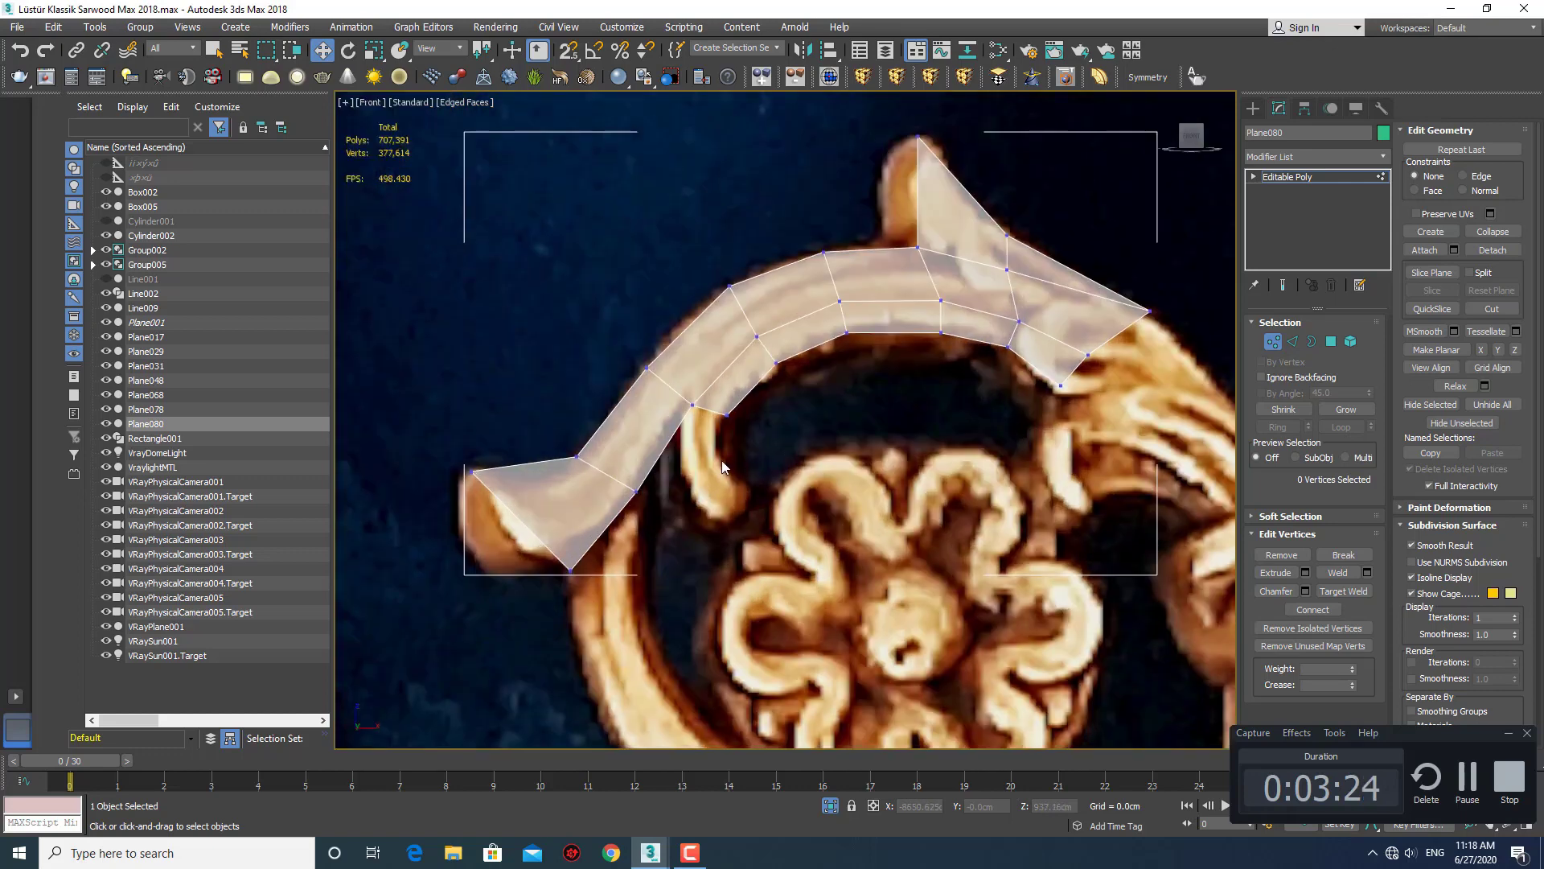
scroll(734, 457, up, 3)
middle_drag(734, 457, 744, 488)
click(748, 413)
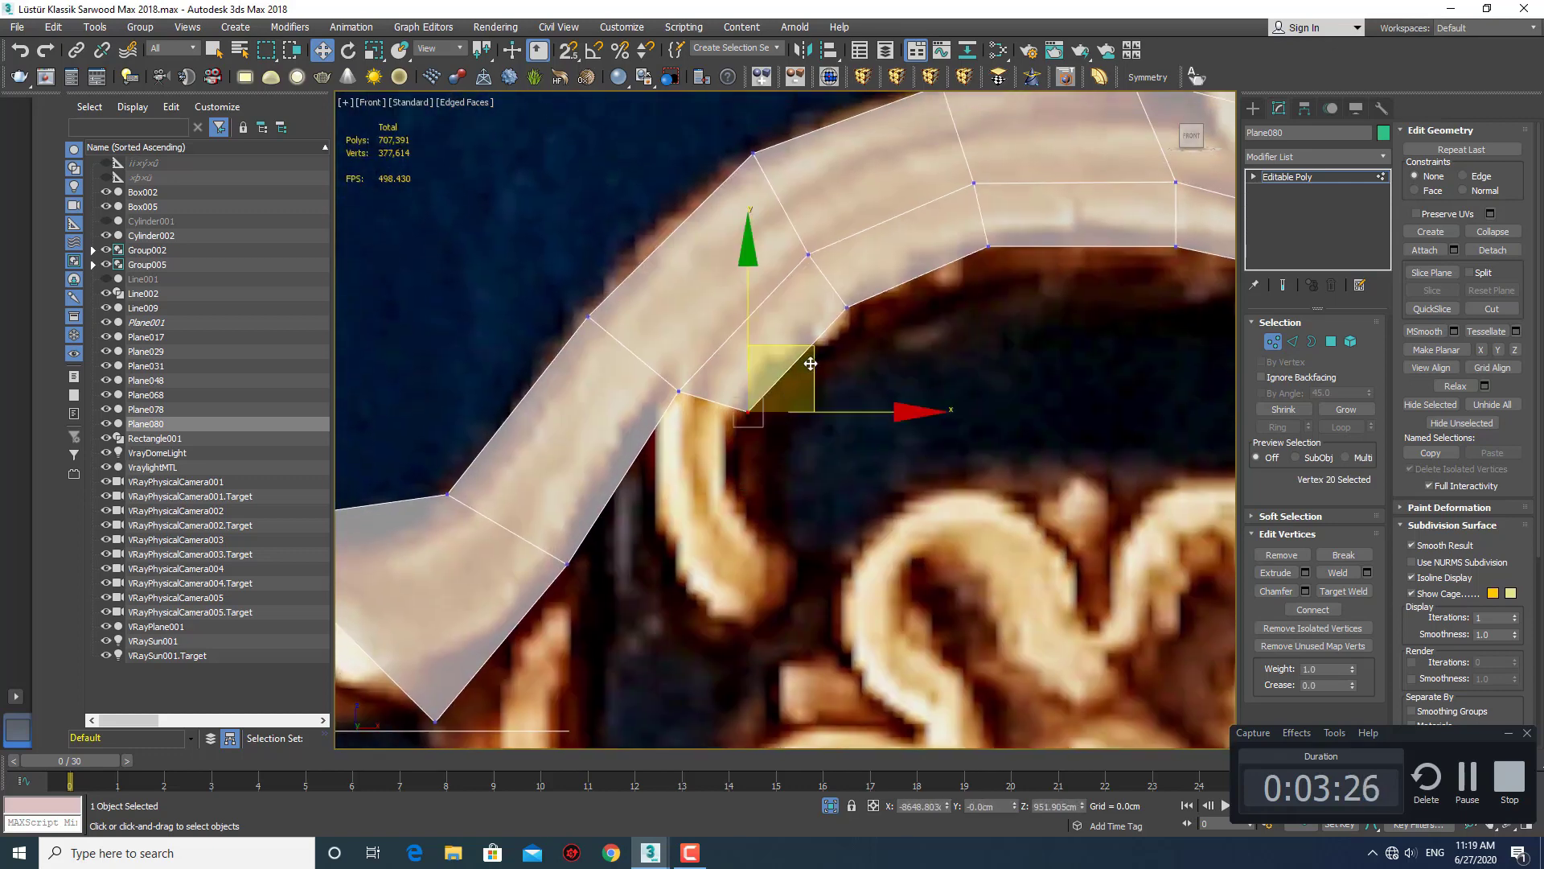
Extend a new face down from the left bend's inner edge and fit its corners to the curl.
click(809, 478)
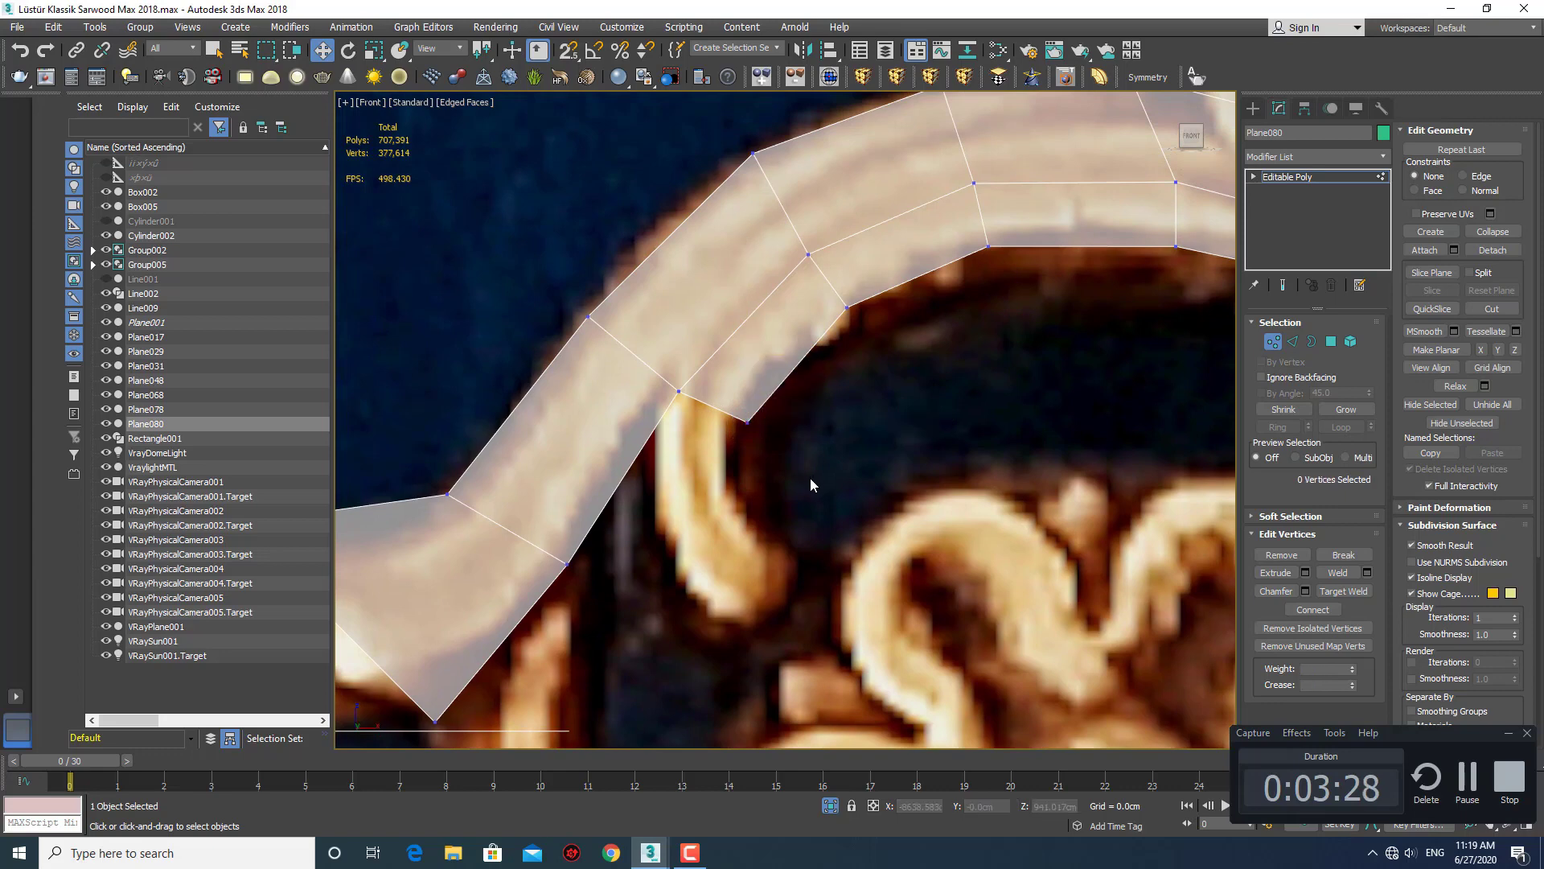
key(2)
click(720, 411)
shift+drag(714, 333, 714, 403)
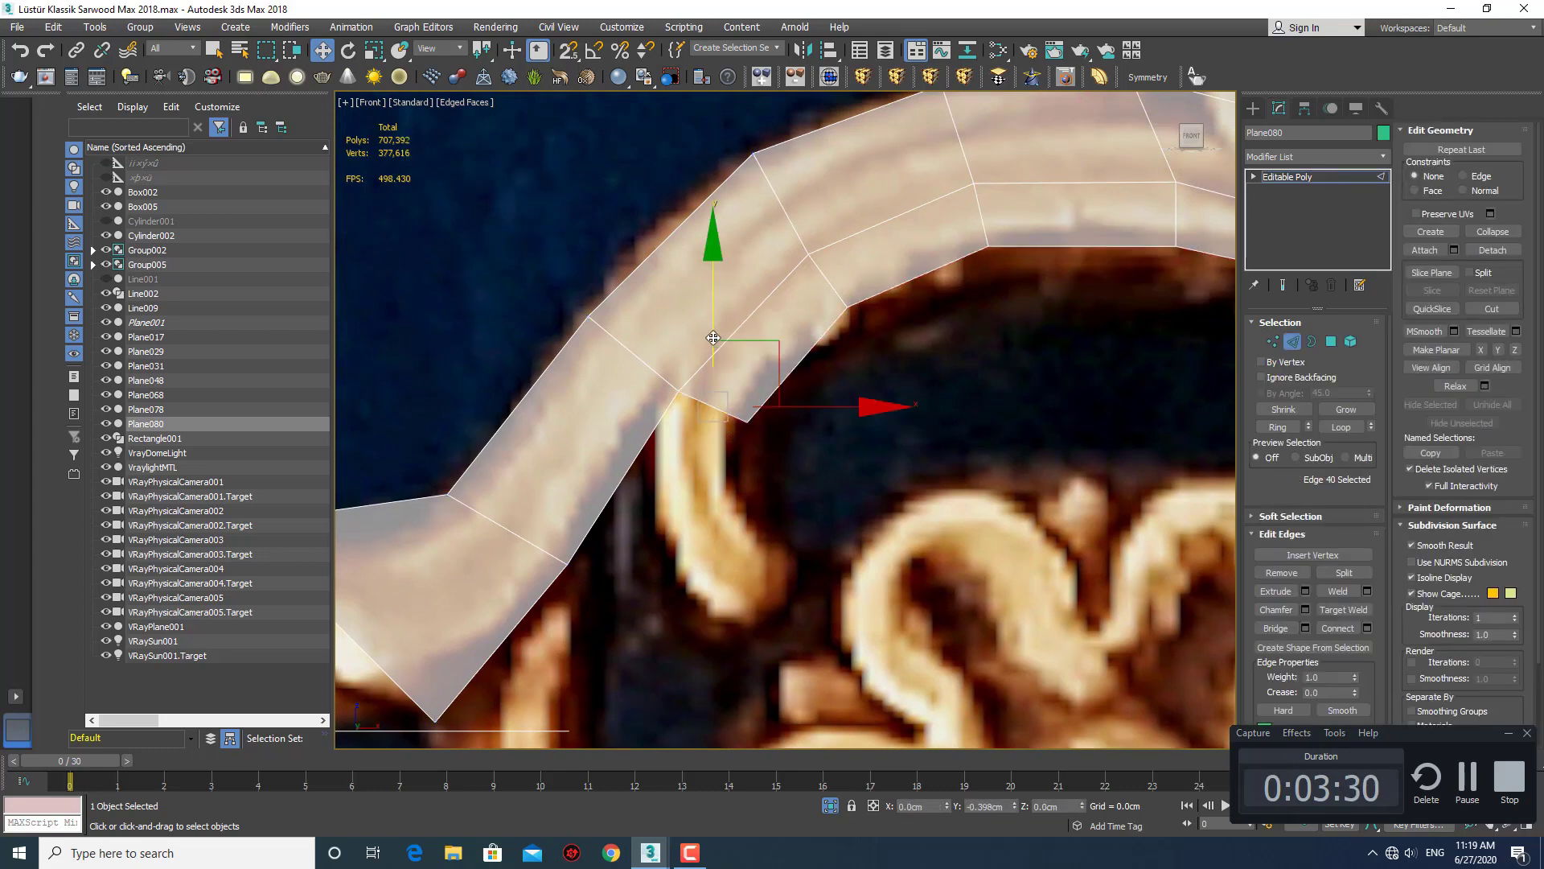
key(1)
click(747, 489)
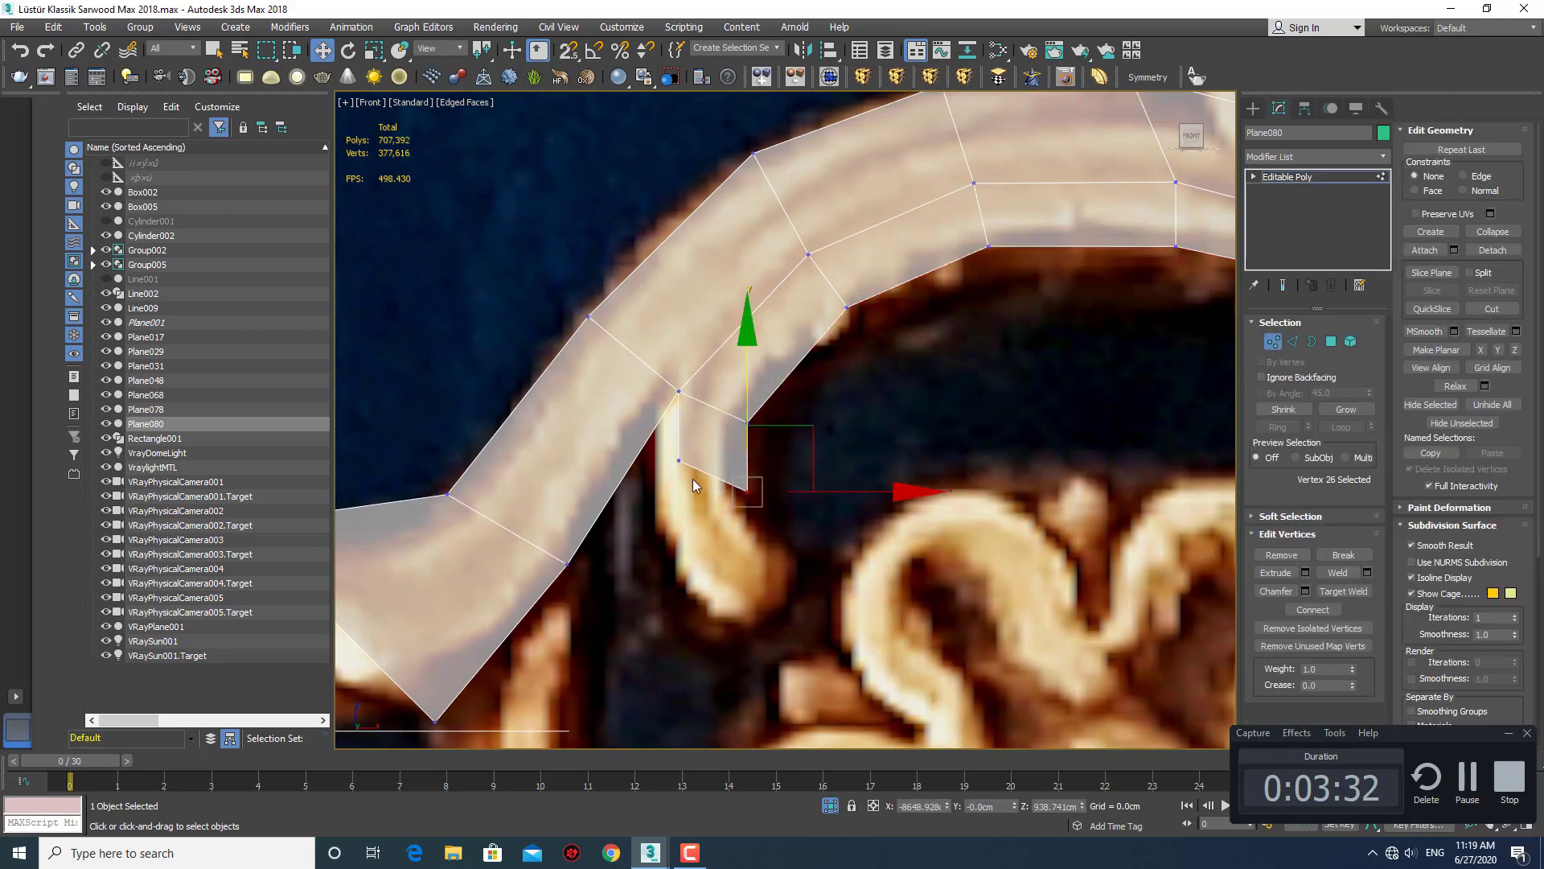
click(678, 460)
drag(747, 397, 722, 411)
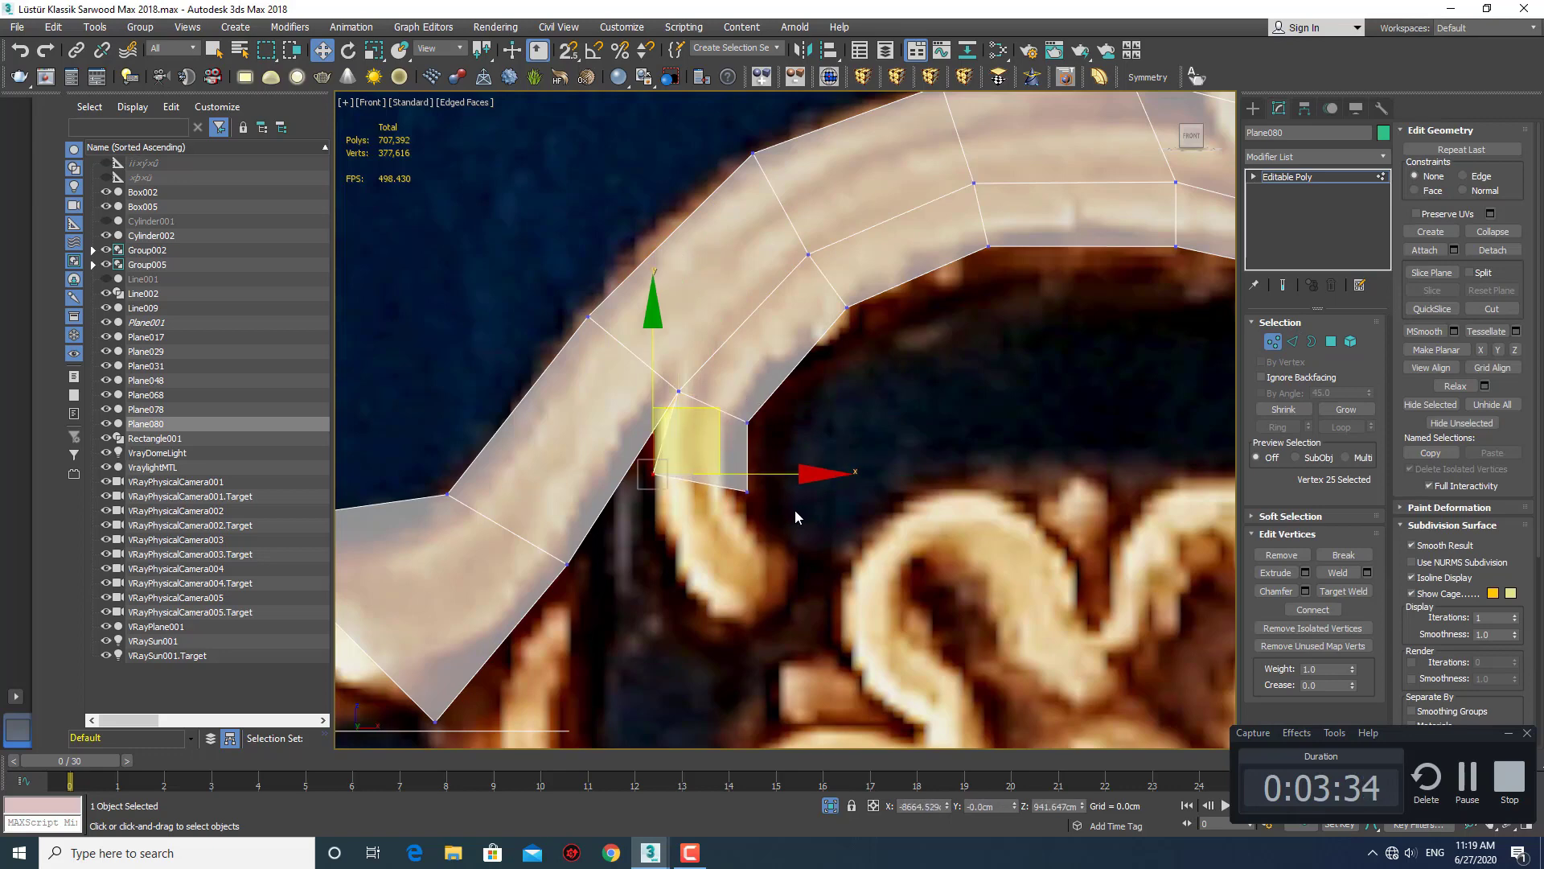
click(748, 490)
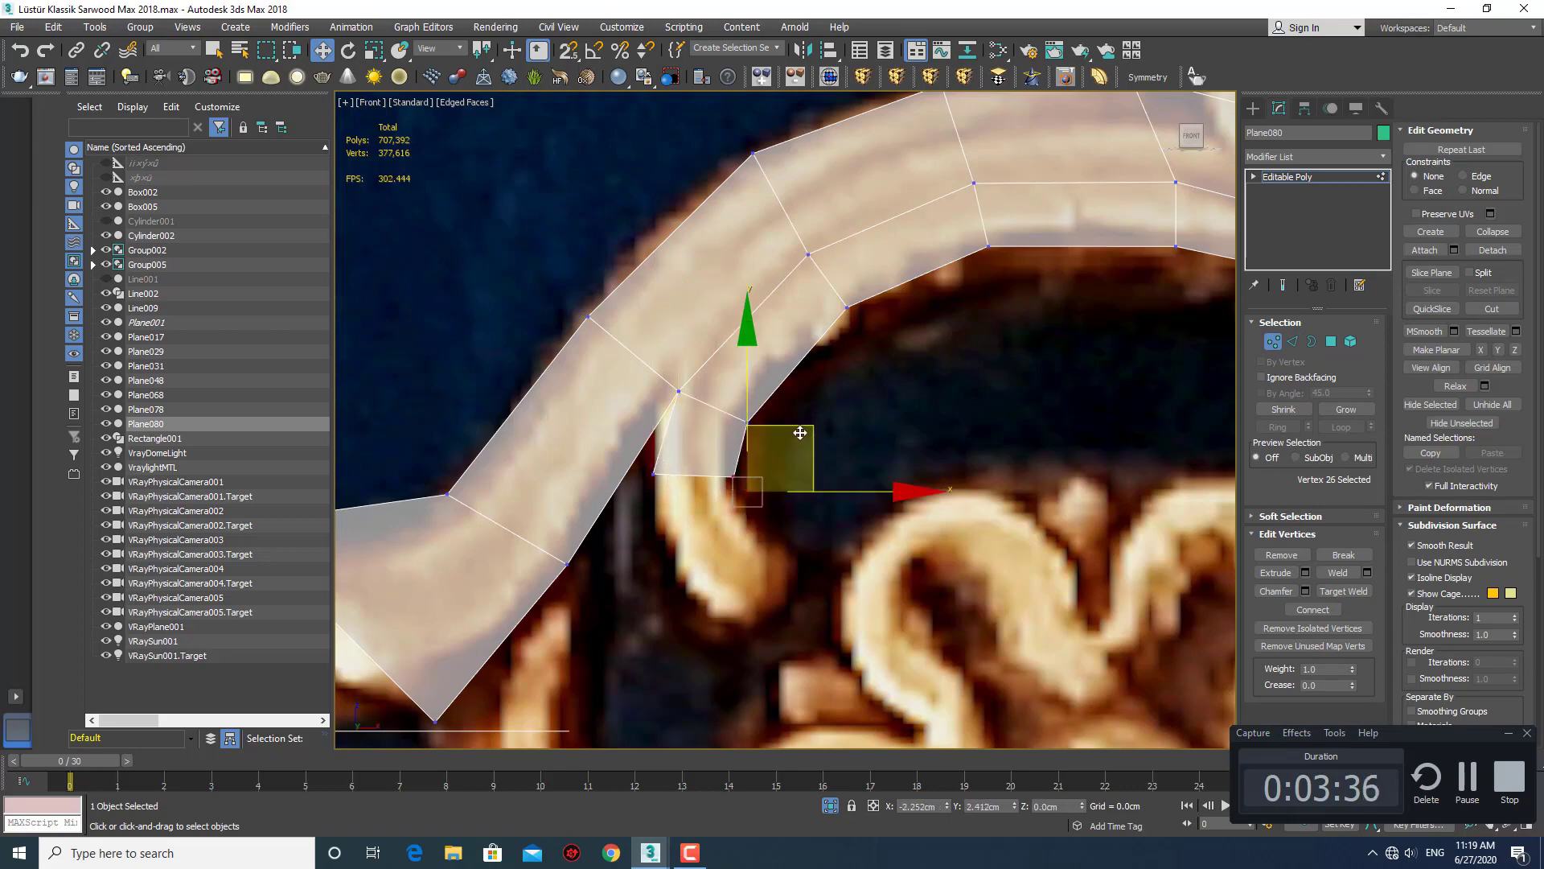
drag(815, 449, 803, 438)
Add a second face below the curl and shift its bottom-right vertex along the curl.
middle_drag(730, 497, 749, 506)
shift+drag(749, 505, 801, 585)
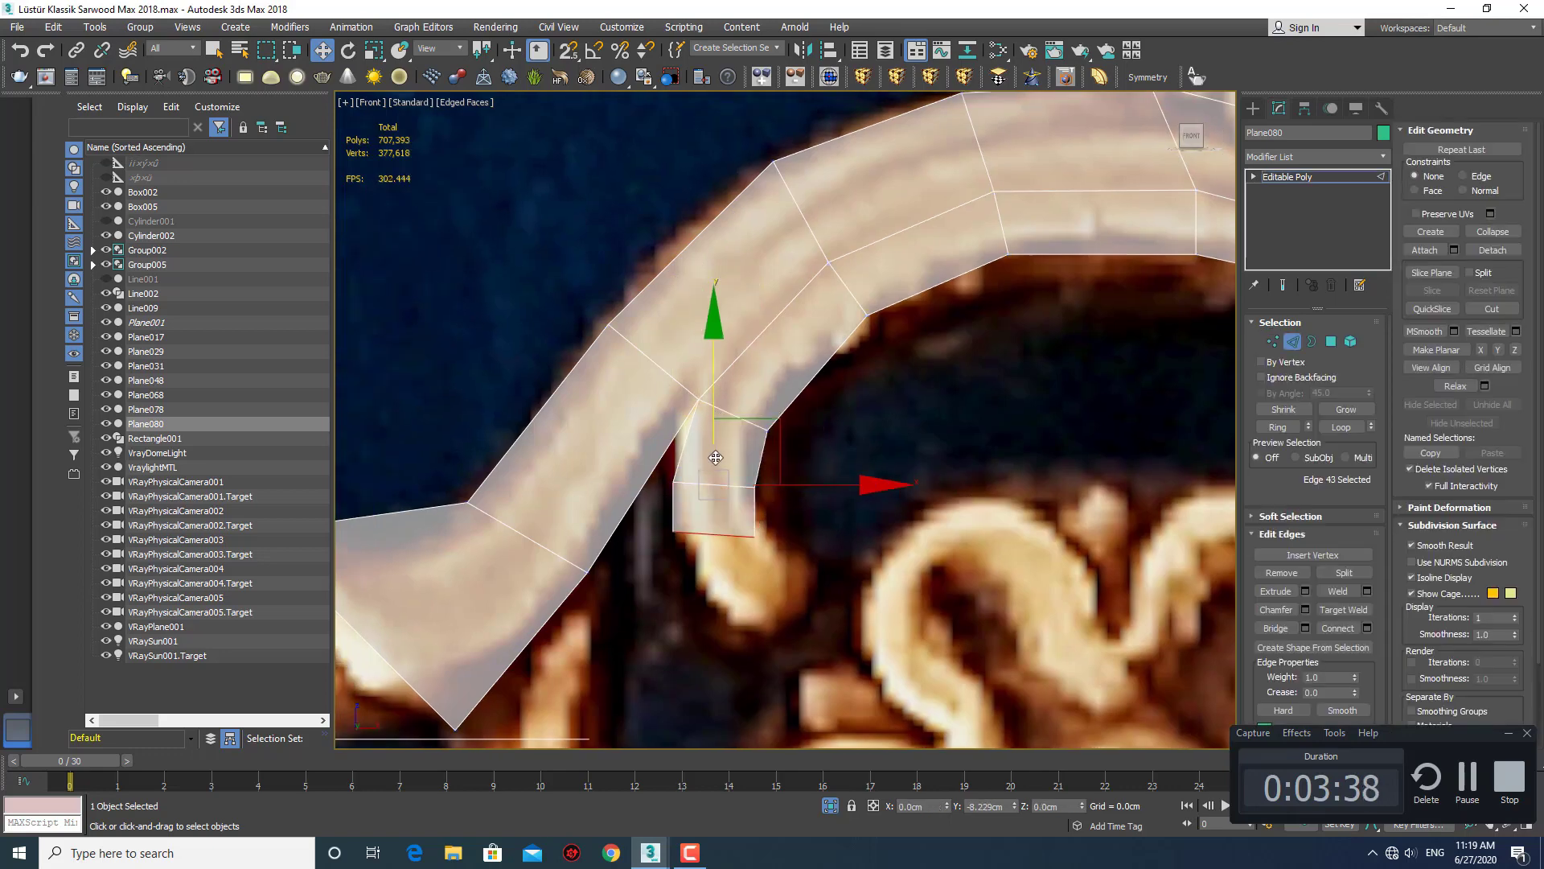
click(754, 545)
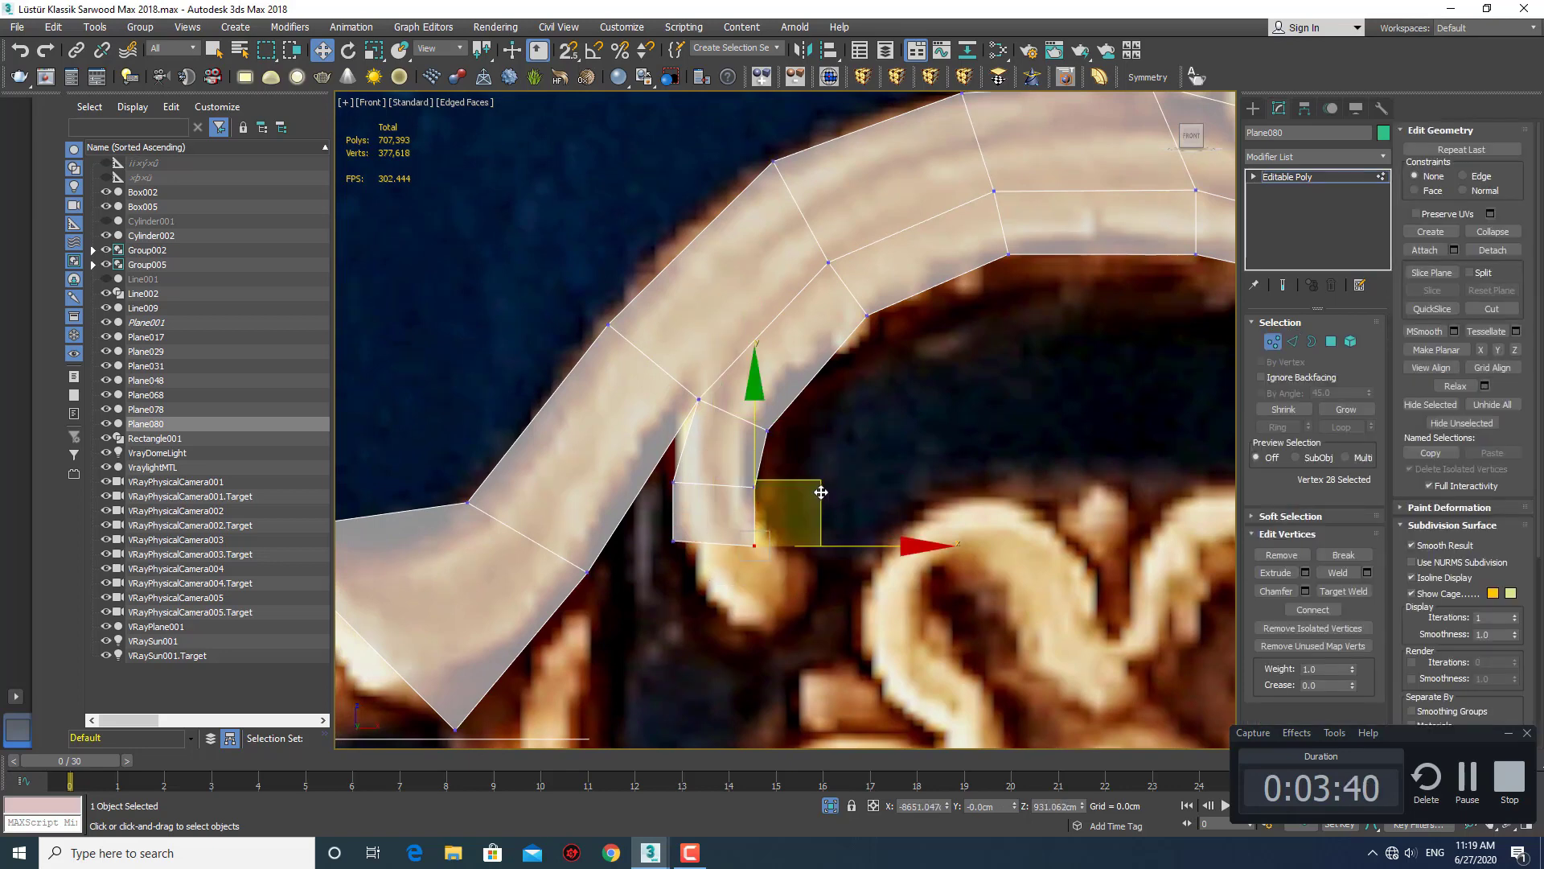
mouse_move(785, 524)
mouse_down()
mouse_move(810, 517)
mouse_move(758, 576)
mouse_move(787, 584)
mouse_up()
click(675, 540)
key(2)
click(744, 555)
Reposition the new polygon's corners down and along the curl to follow the reference.
key(1)
click(693, 573)
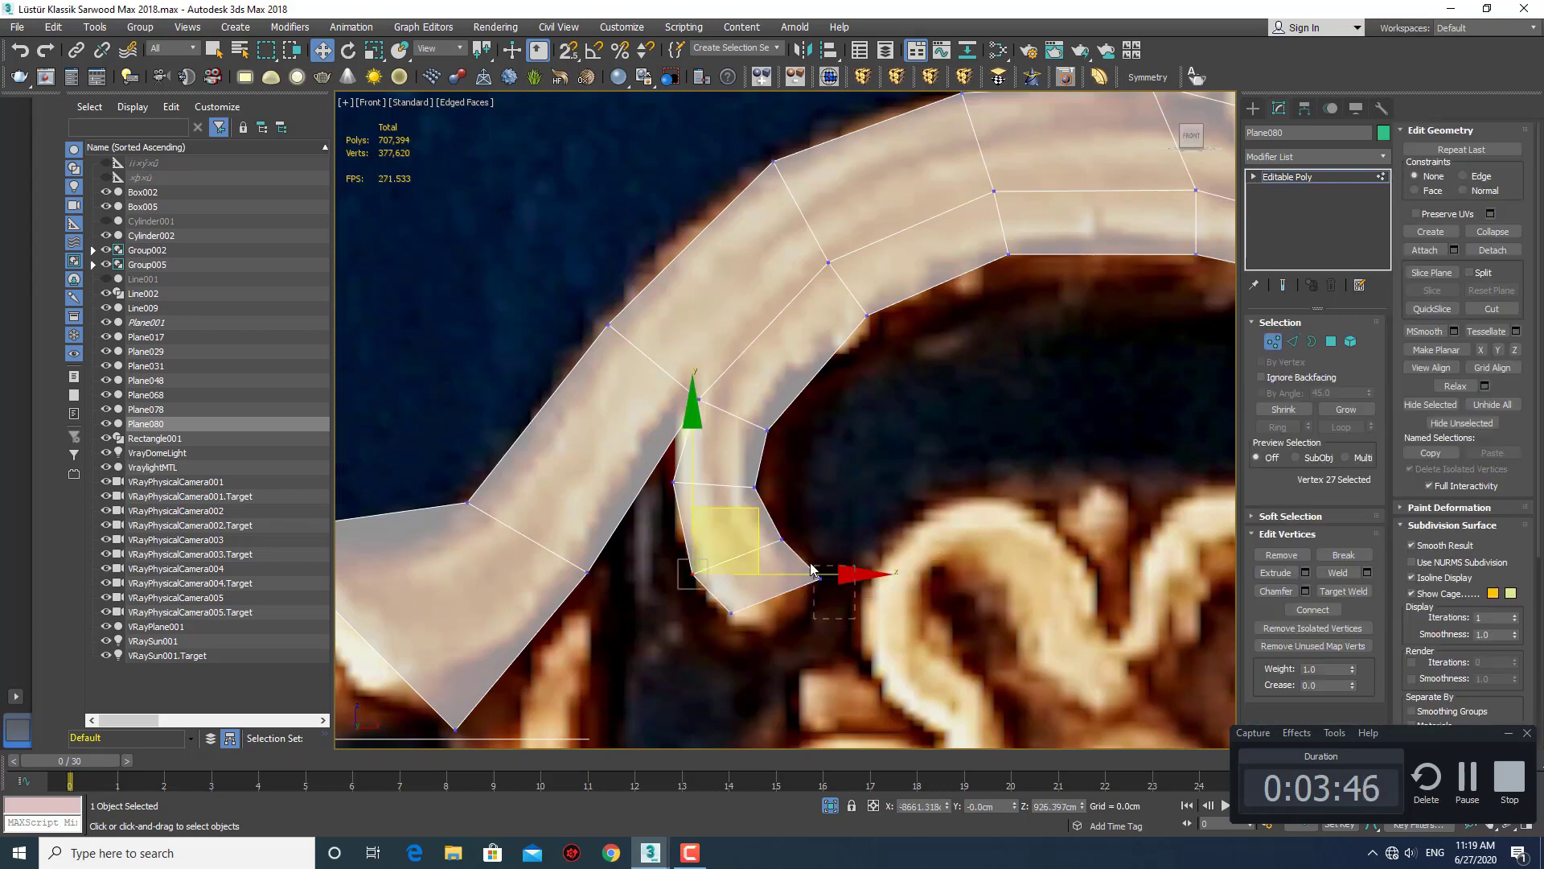
click(819, 579)
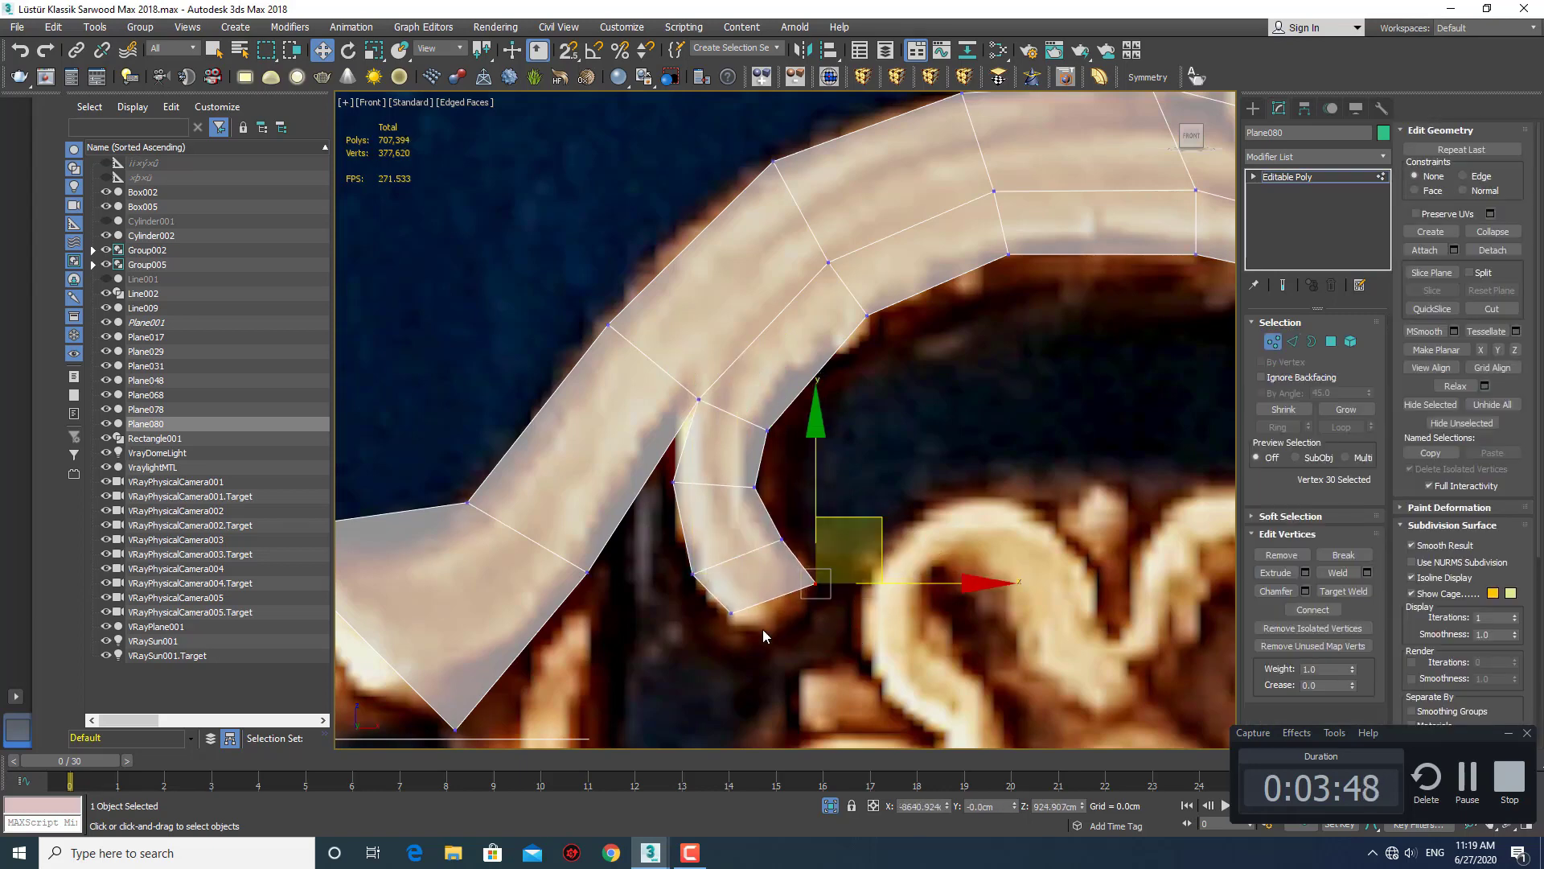
click(730, 613)
drag(802, 563, 820, 578)
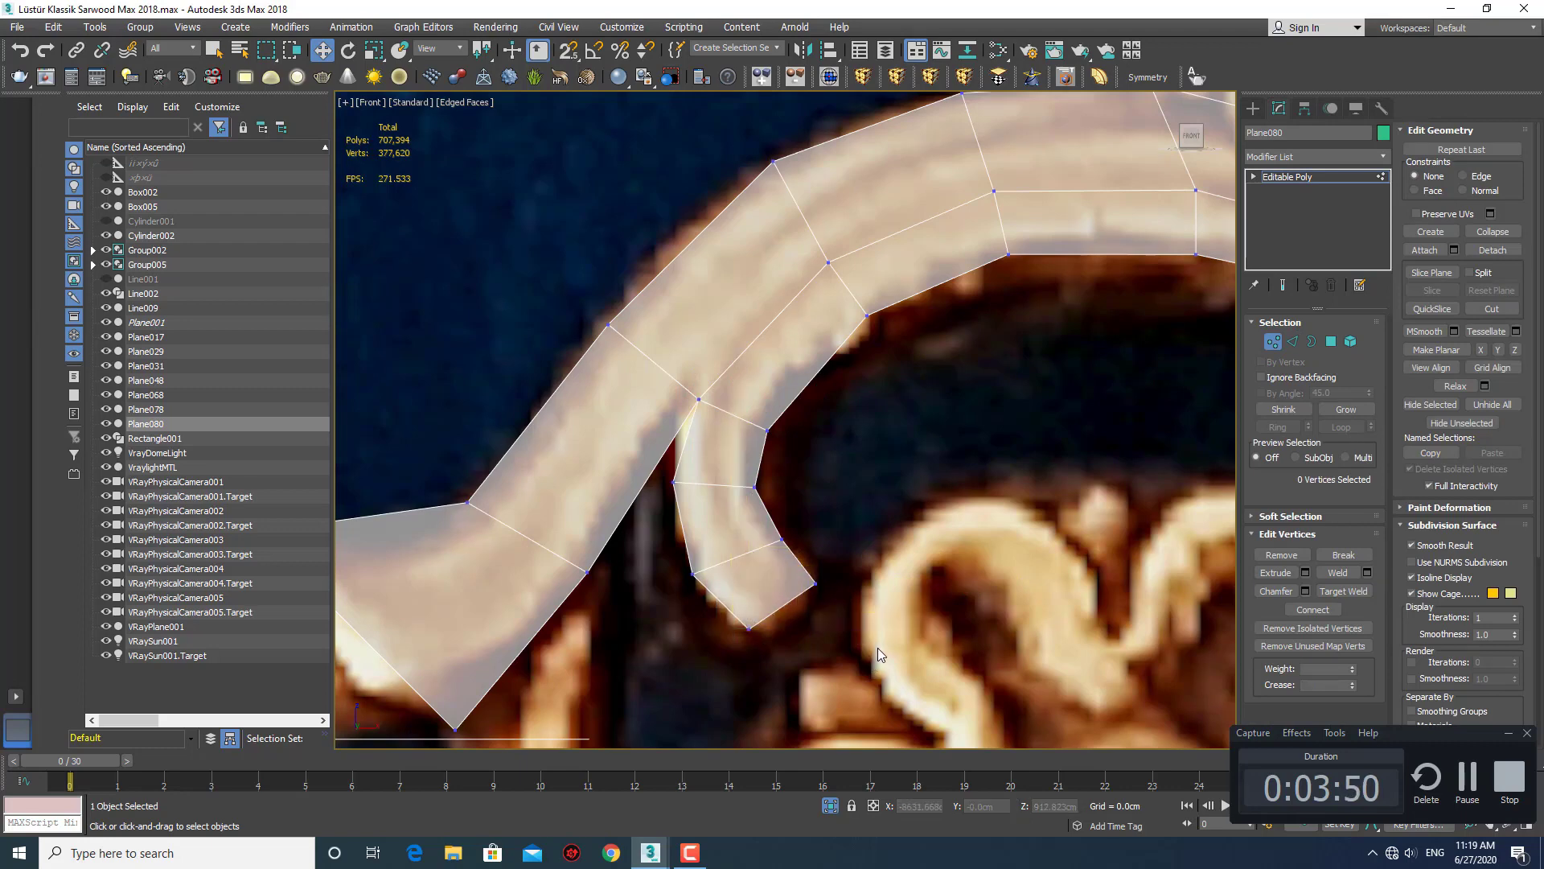
click(816, 583)
drag(883, 525, 869, 546)
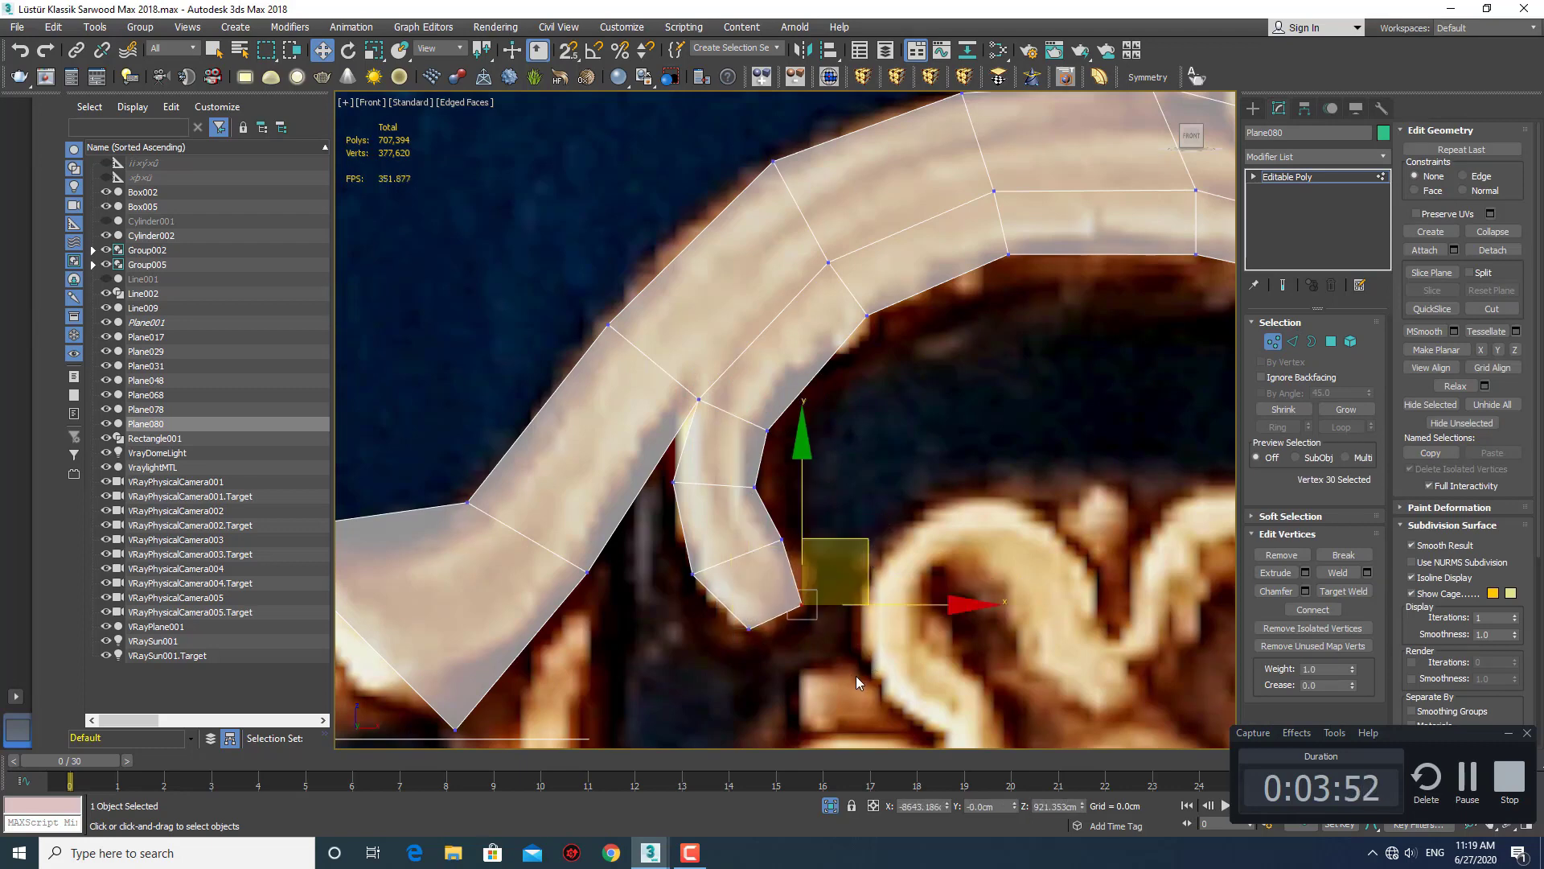
click(827, 551)
click(782, 539)
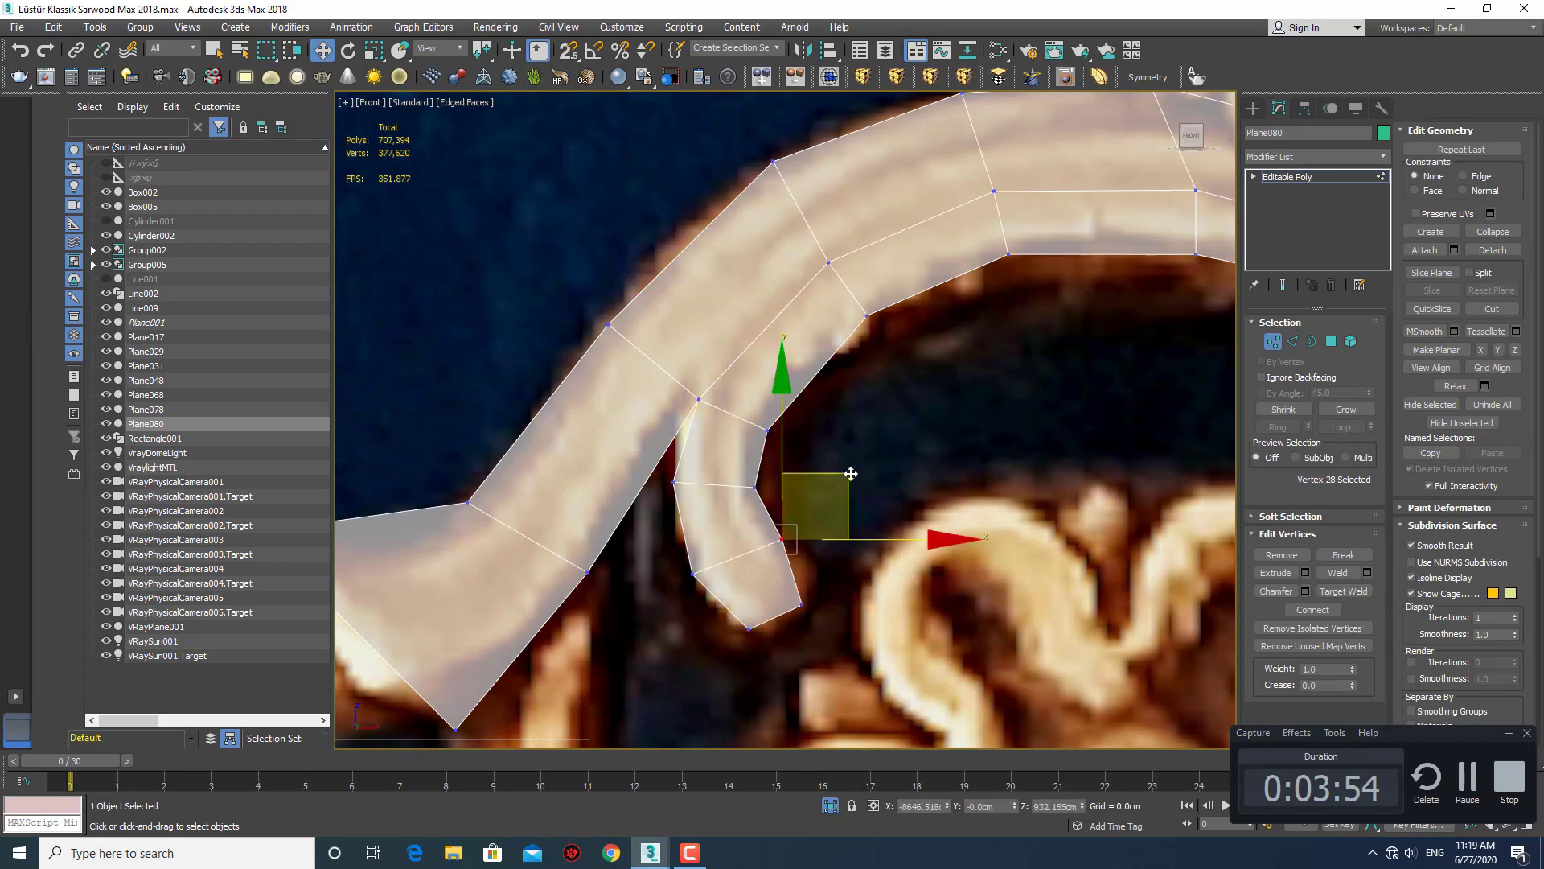
drag(851, 474, 839, 475)
click(801, 601)
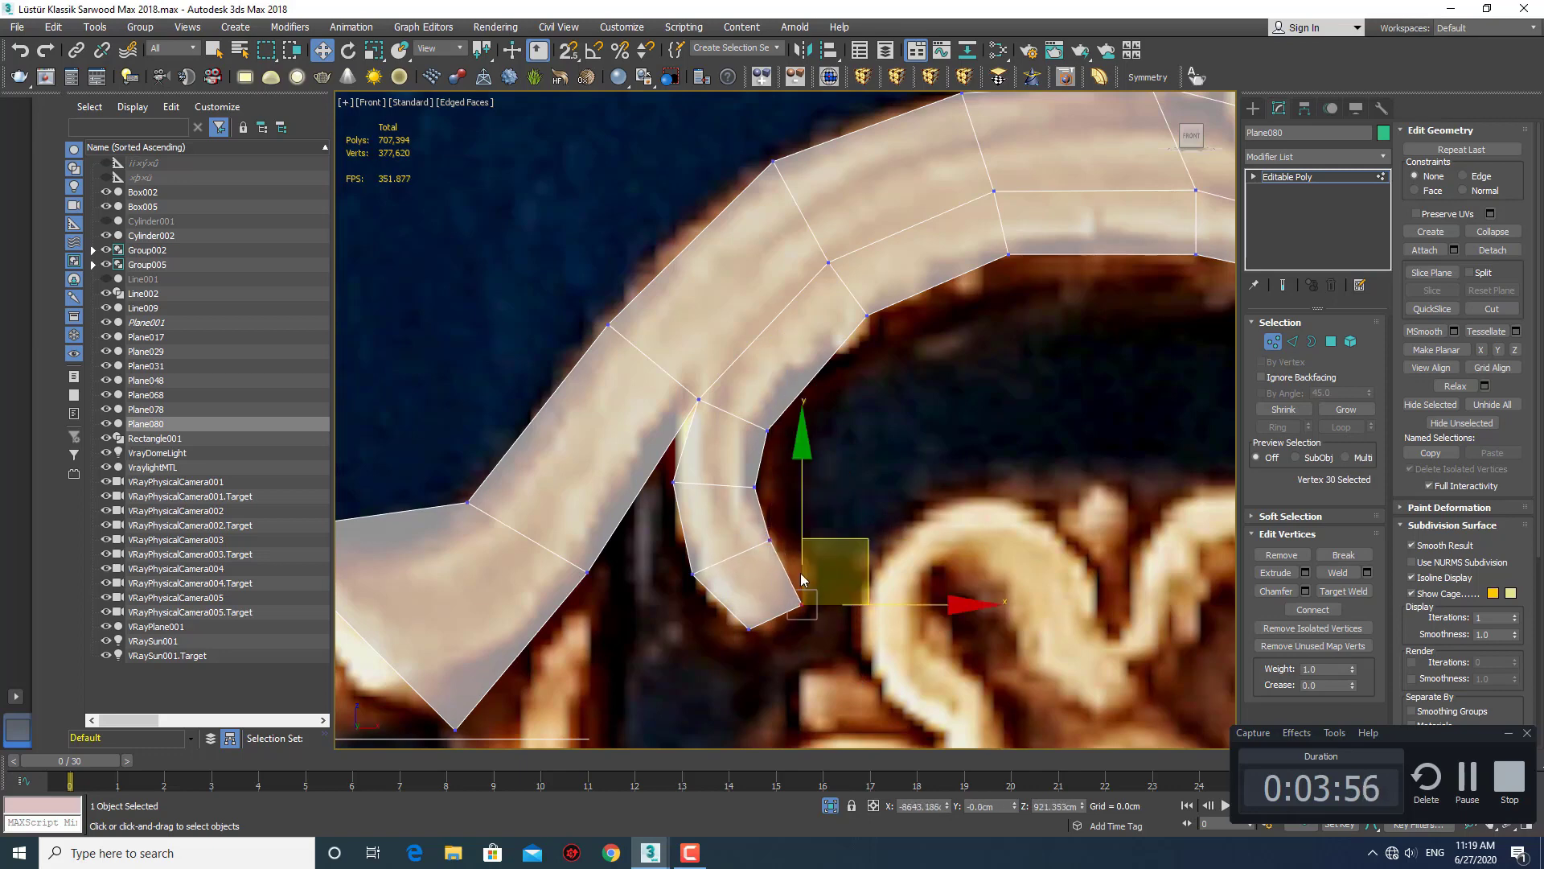
drag(858, 542, 873, 513)
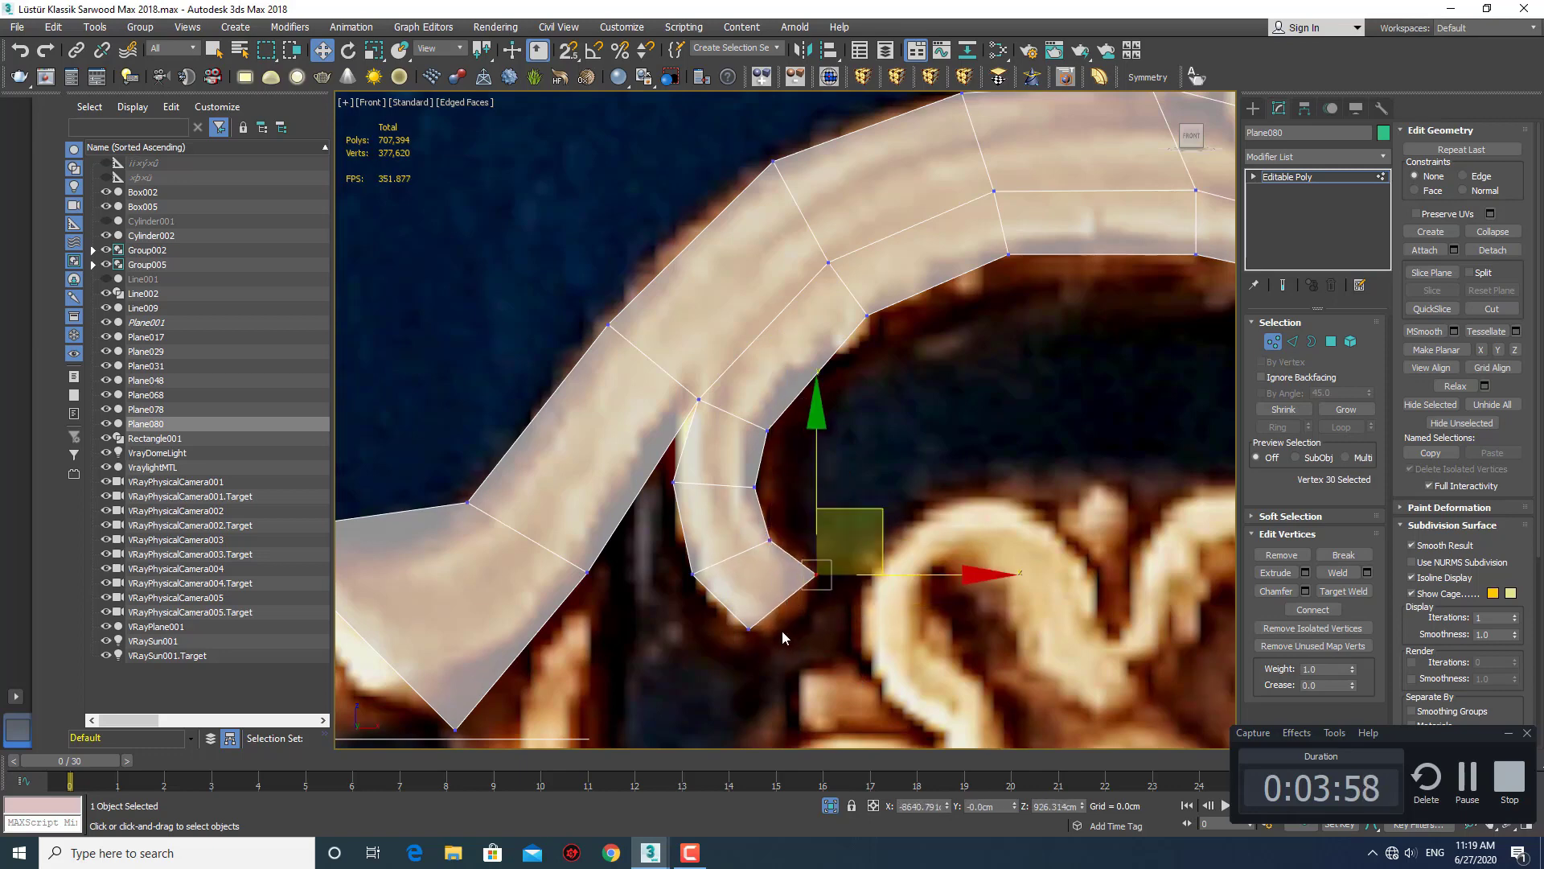
Extrude the curl tip's outer edge into another polygon and pull its outer corner down-left.
middle_drag(781, 631, 772, 610)
key(2)
click(772, 588)
shift+drag(850, 536, 863, 552)
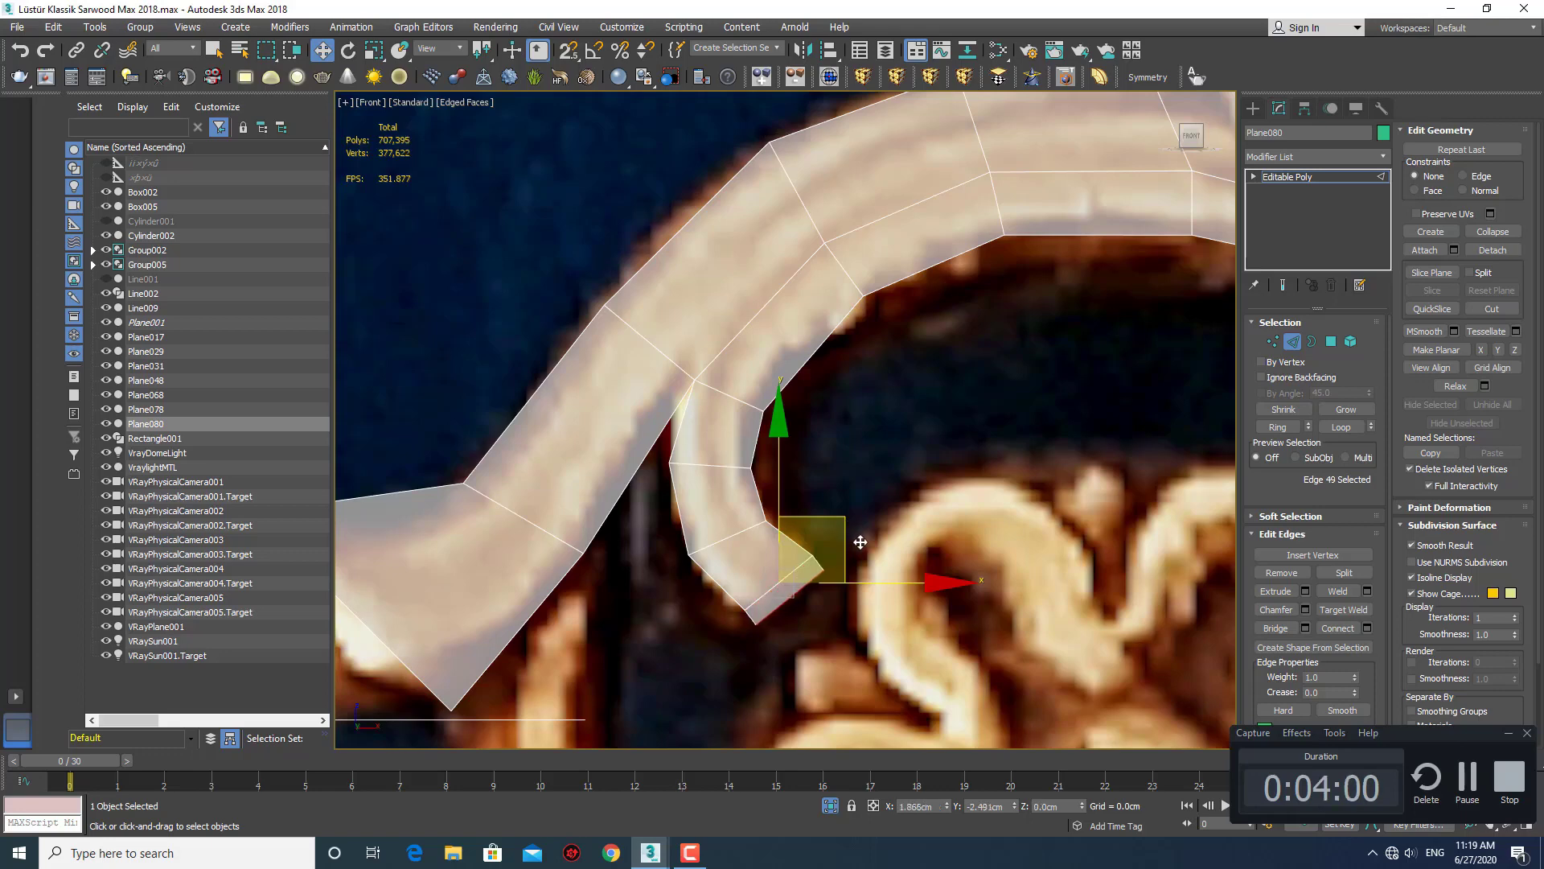
key(1)
click(826, 571)
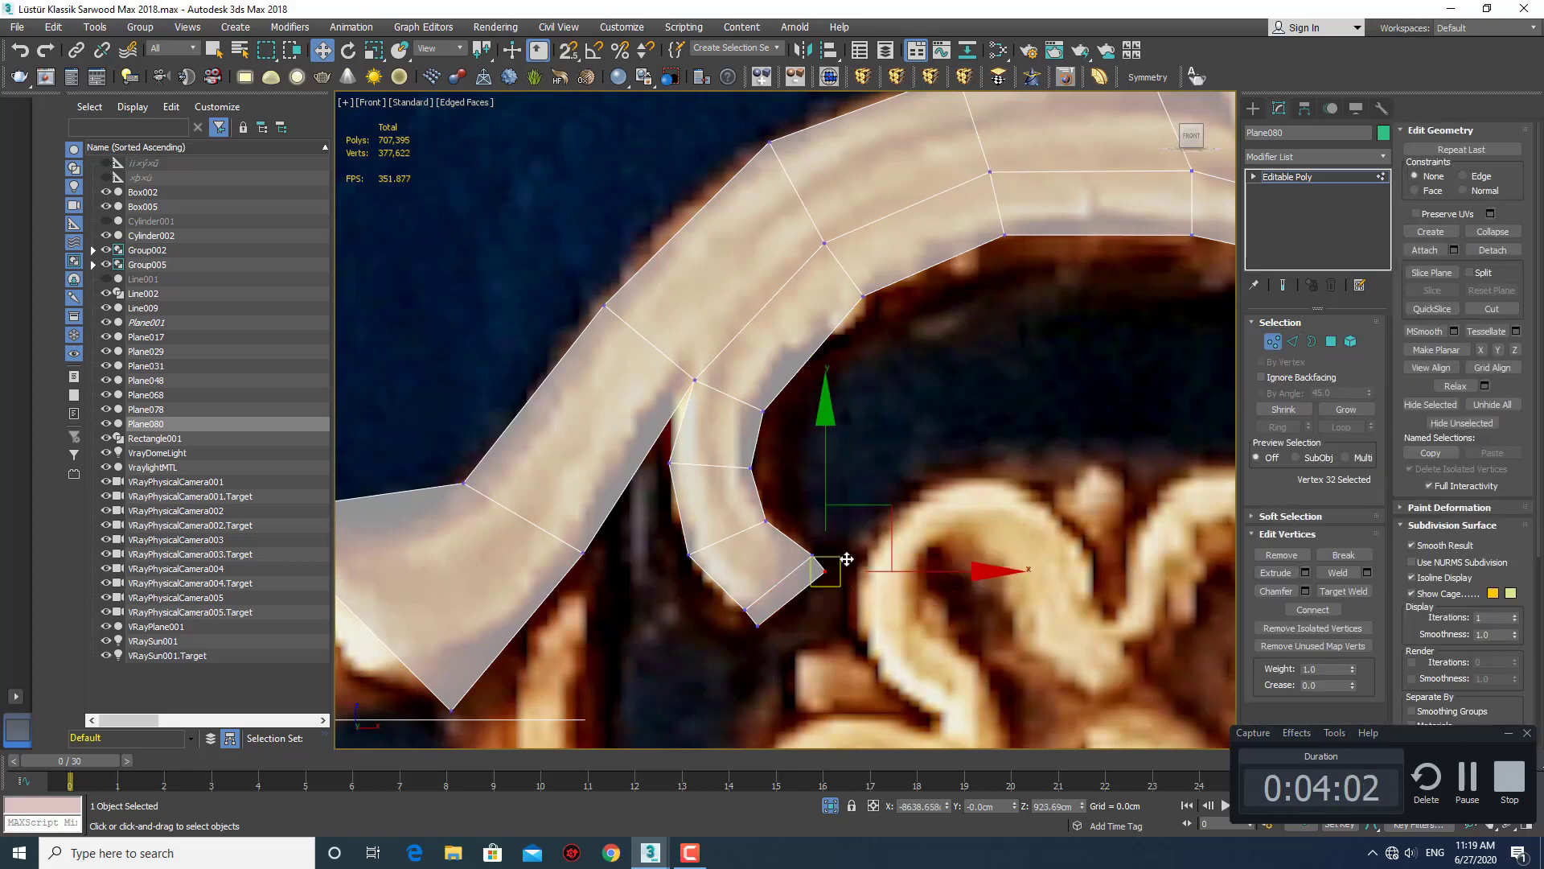
drag(901, 508, 882, 522)
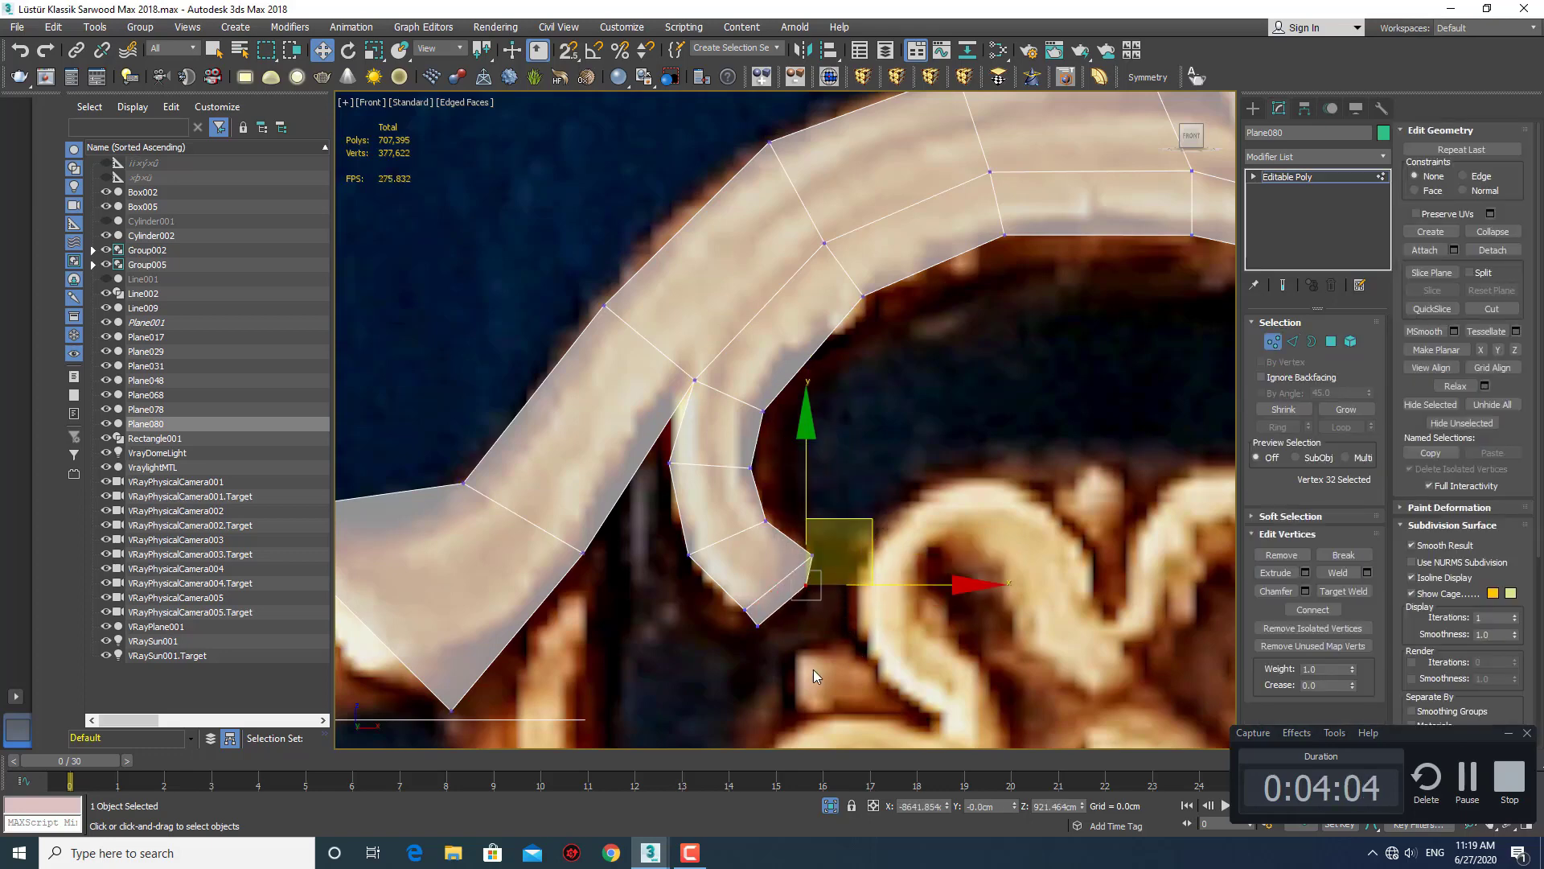
Adjust the remaining tip corners so the end hooks along the scroll's inner twist.
click(759, 625)
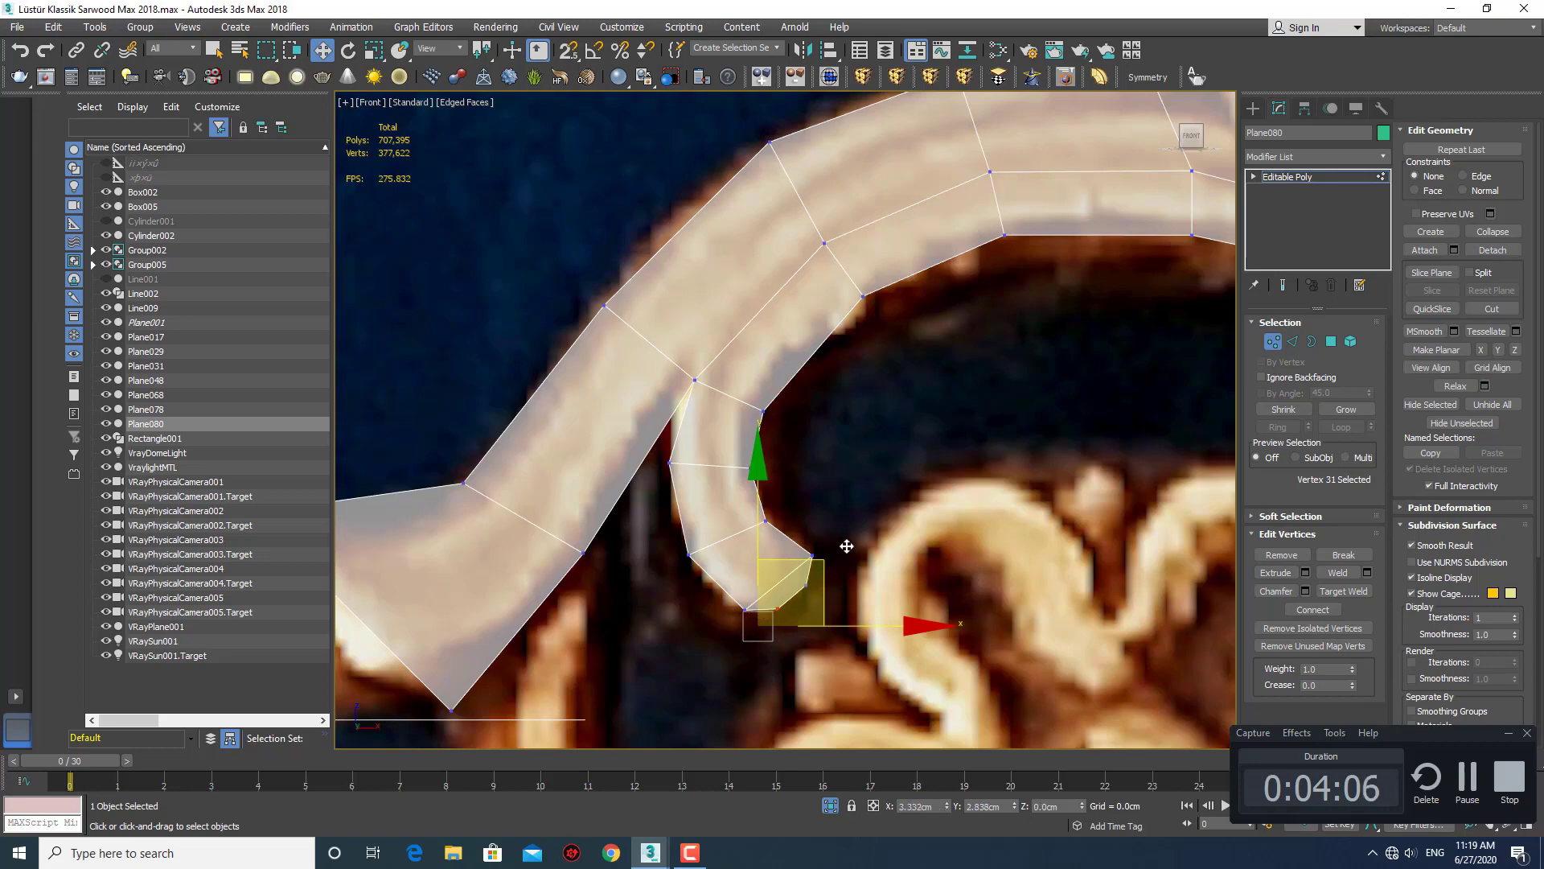
mouse_move(844, 544)
mouse_down()
mouse_move(866, 528)
mouse_move(770, 541)
mouse_up()
click(746, 609)
click(820, 560)
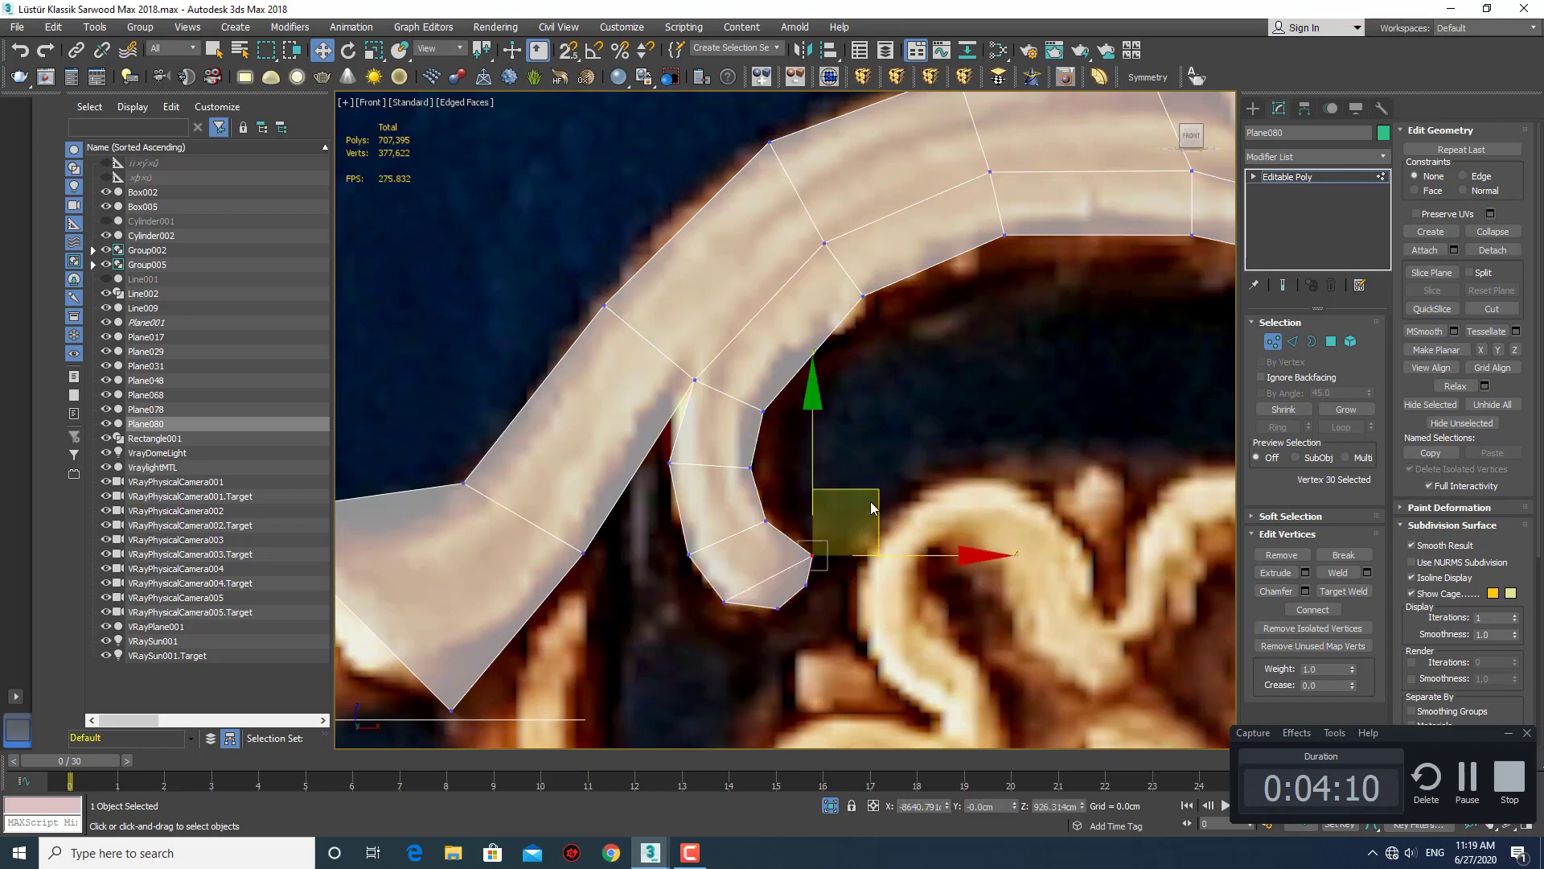
drag(872, 487, 838, 452)
click(853, 553)
click(765, 522)
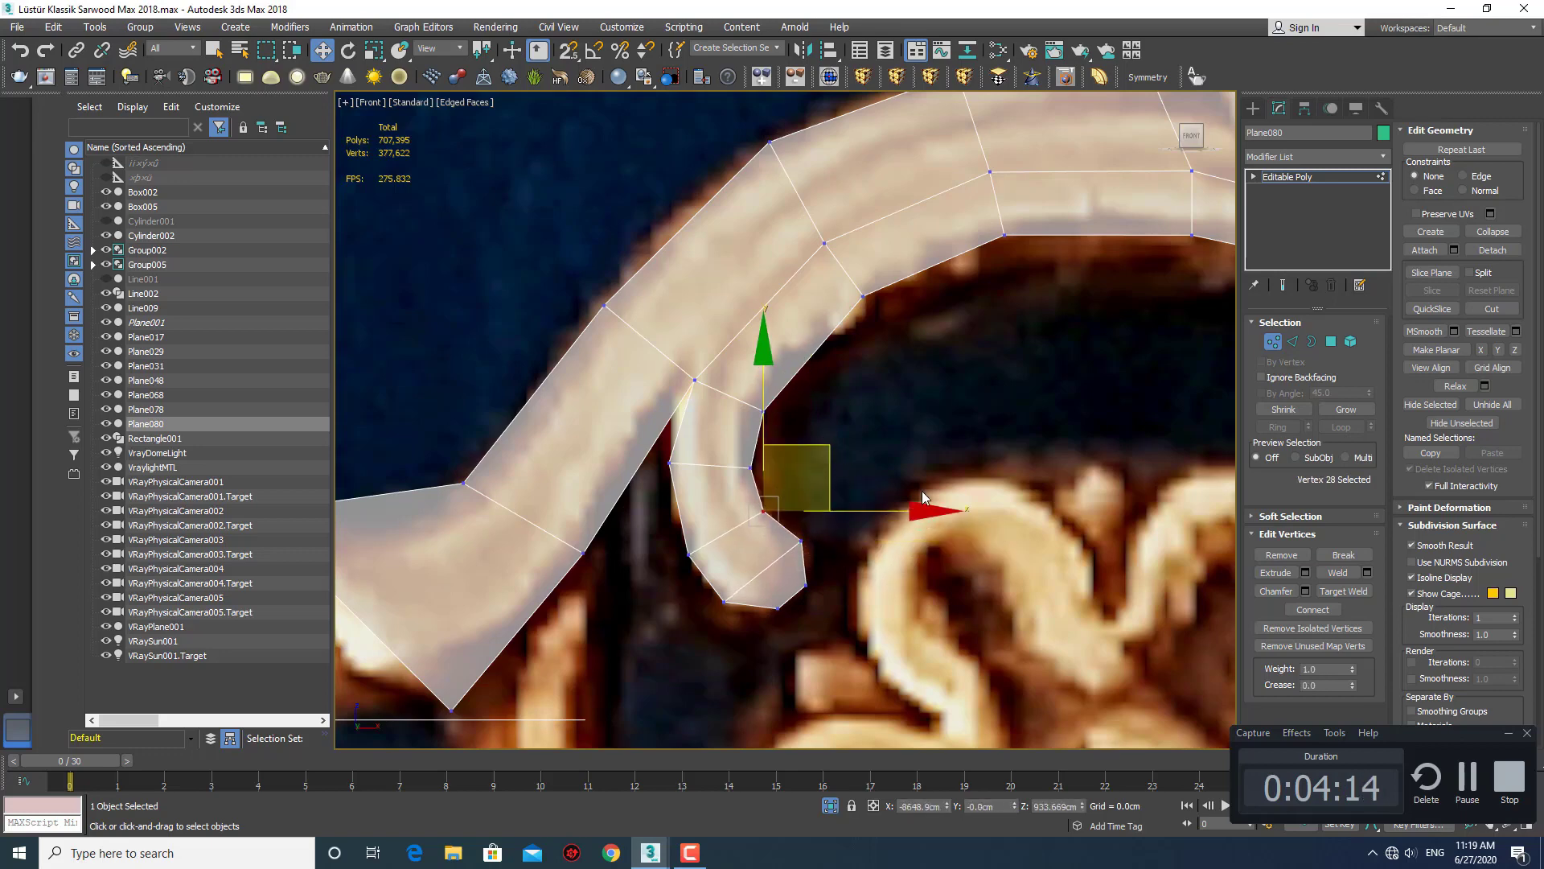
scroll(882, 434, down, 3)
scroll(903, 381, up, 3)
Lower three vertices along the arch's underside to match the gold reference.
click(824, 346)
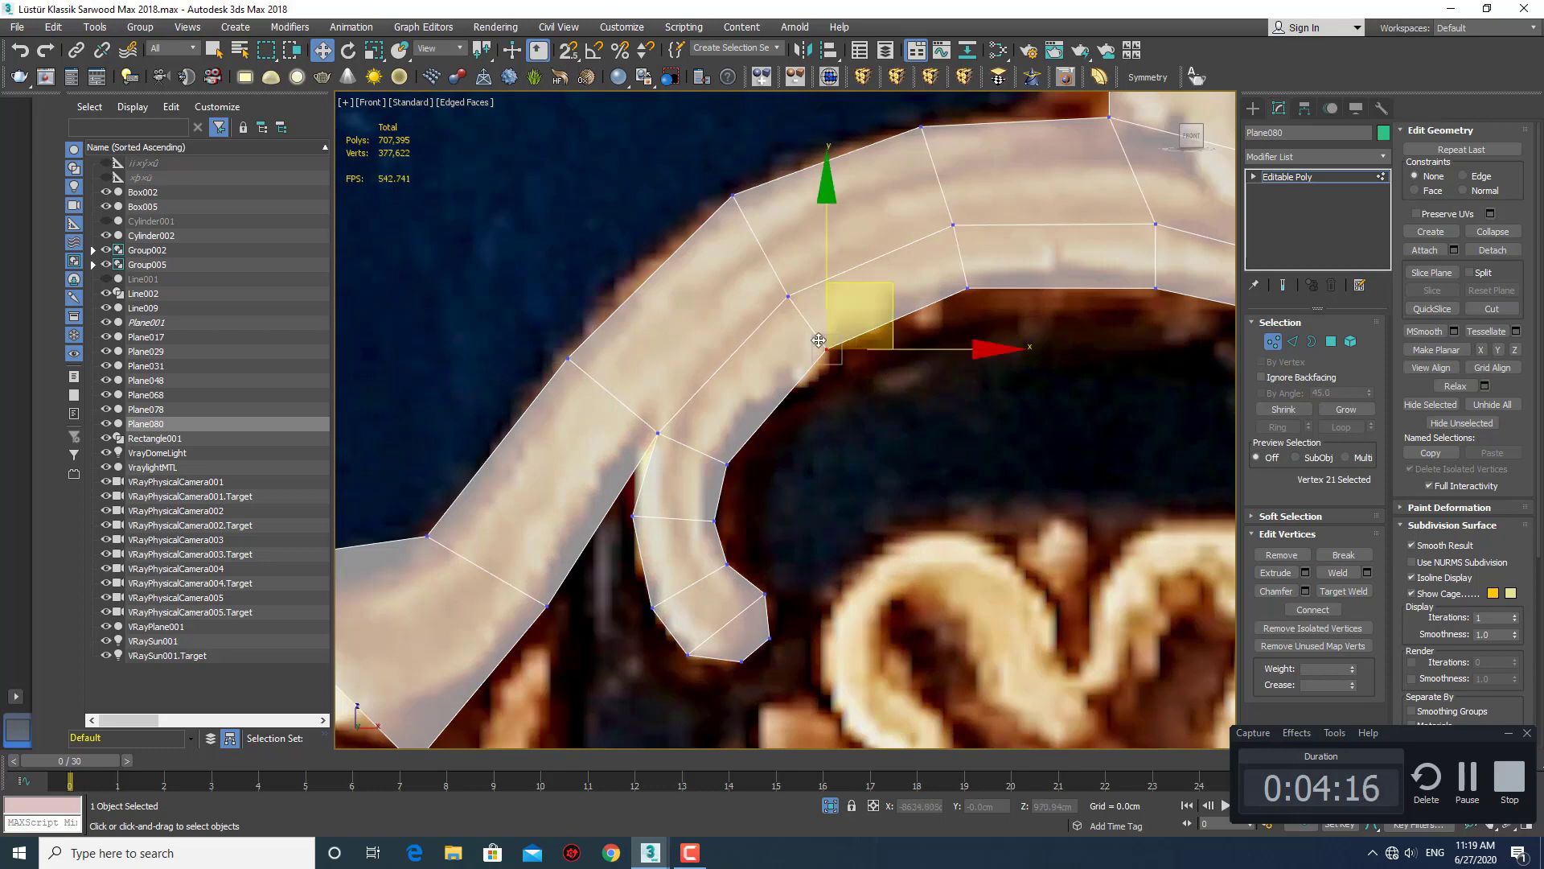
click(898, 396)
scroll(899, 418, up, 2)
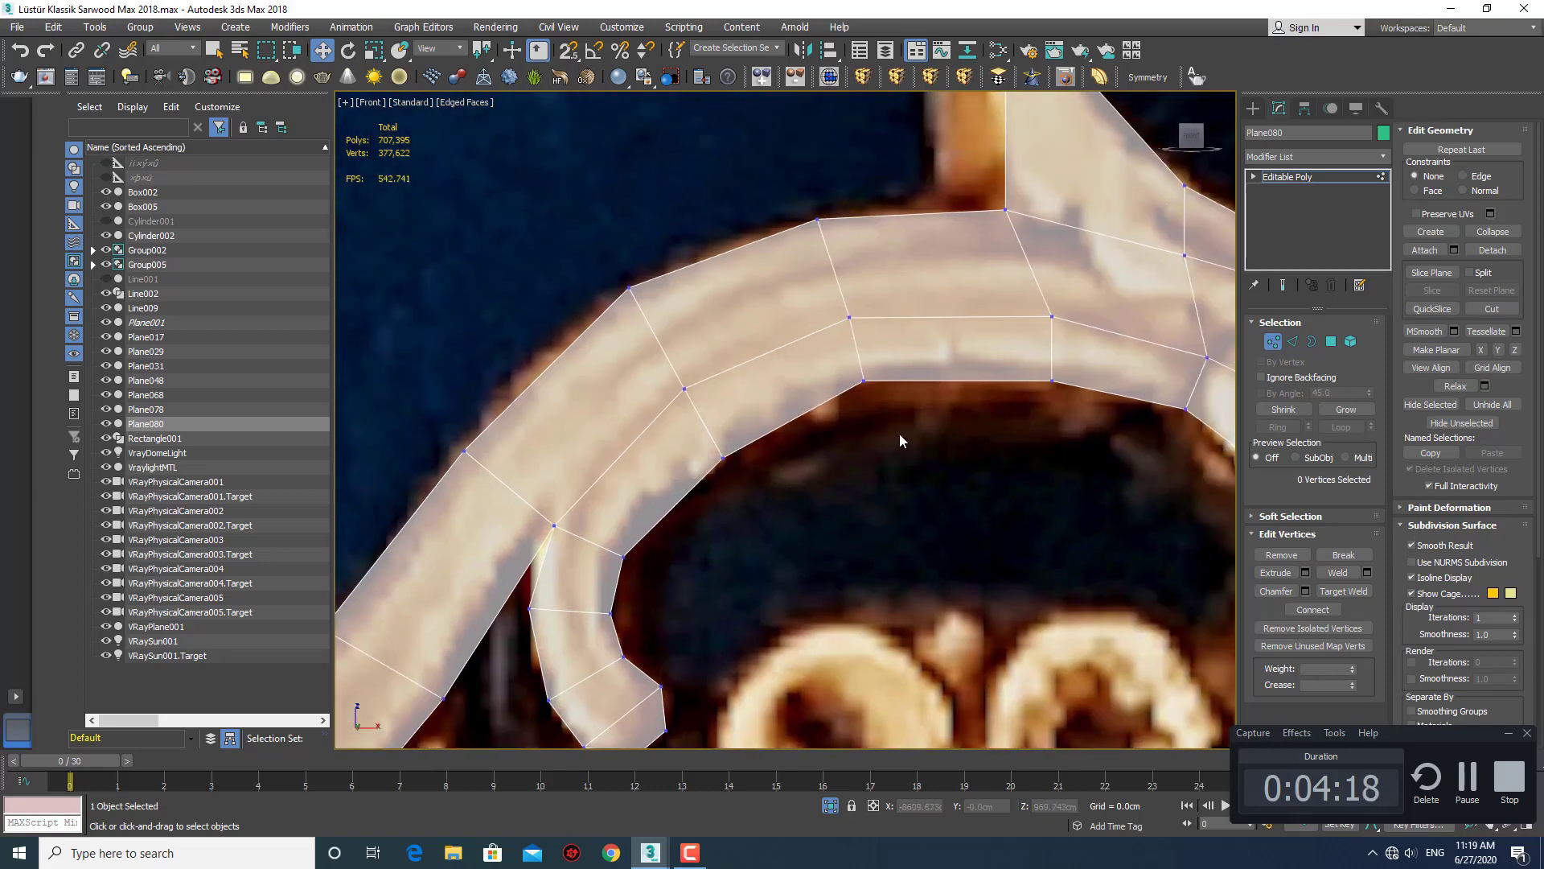
click(865, 380)
drag(866, 279, 866, 298)
click(1089, 407)
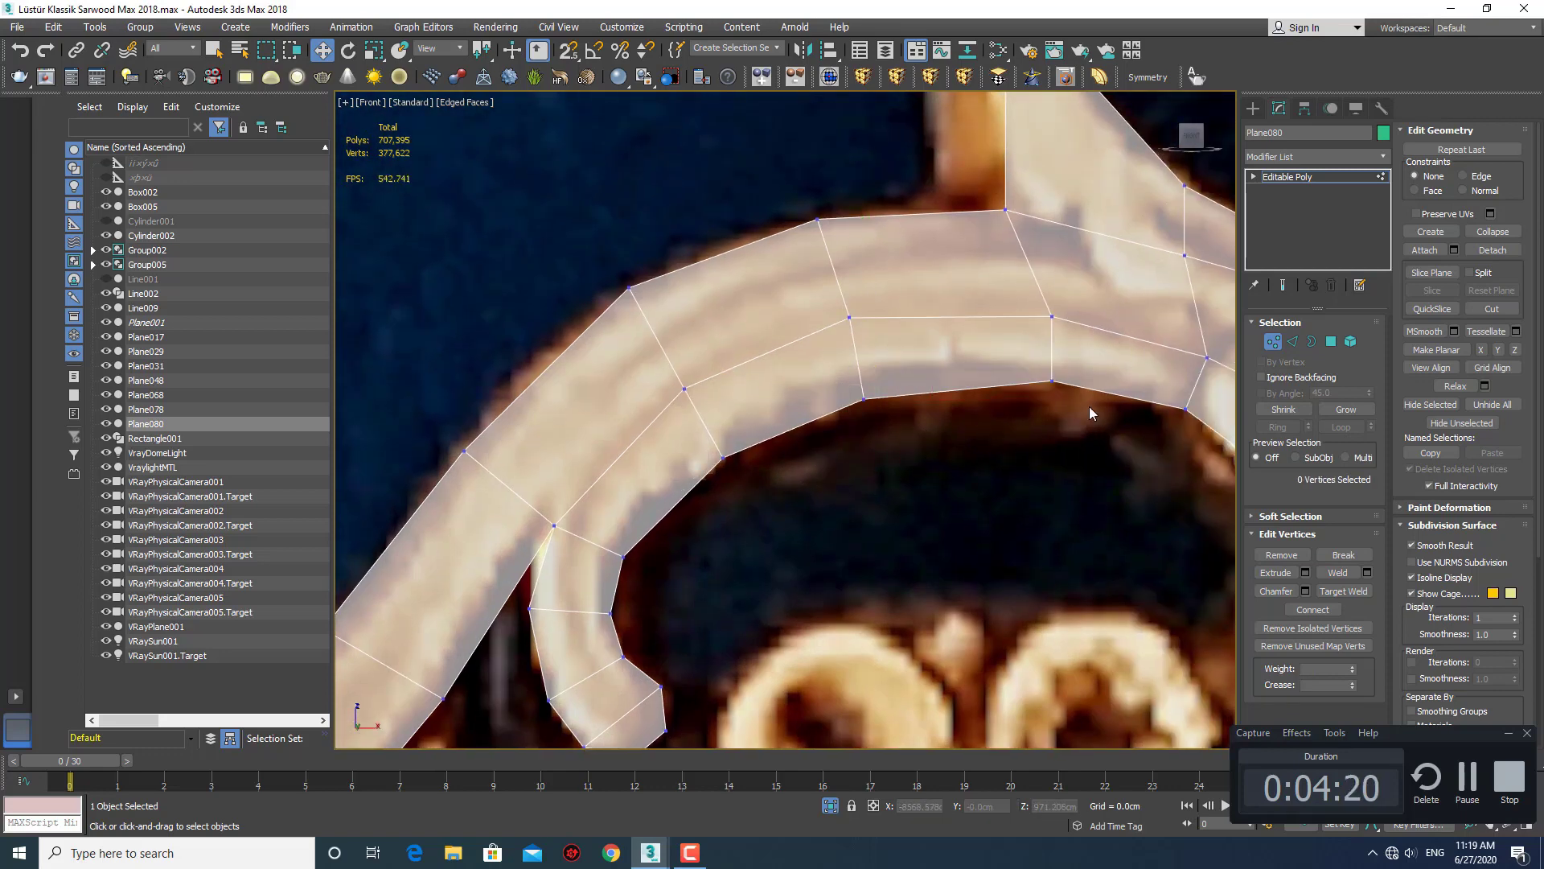
click(1052, 378)
drag(1052, 275, 1052, 294)
middle_drag(1076, 436, 840, 434)
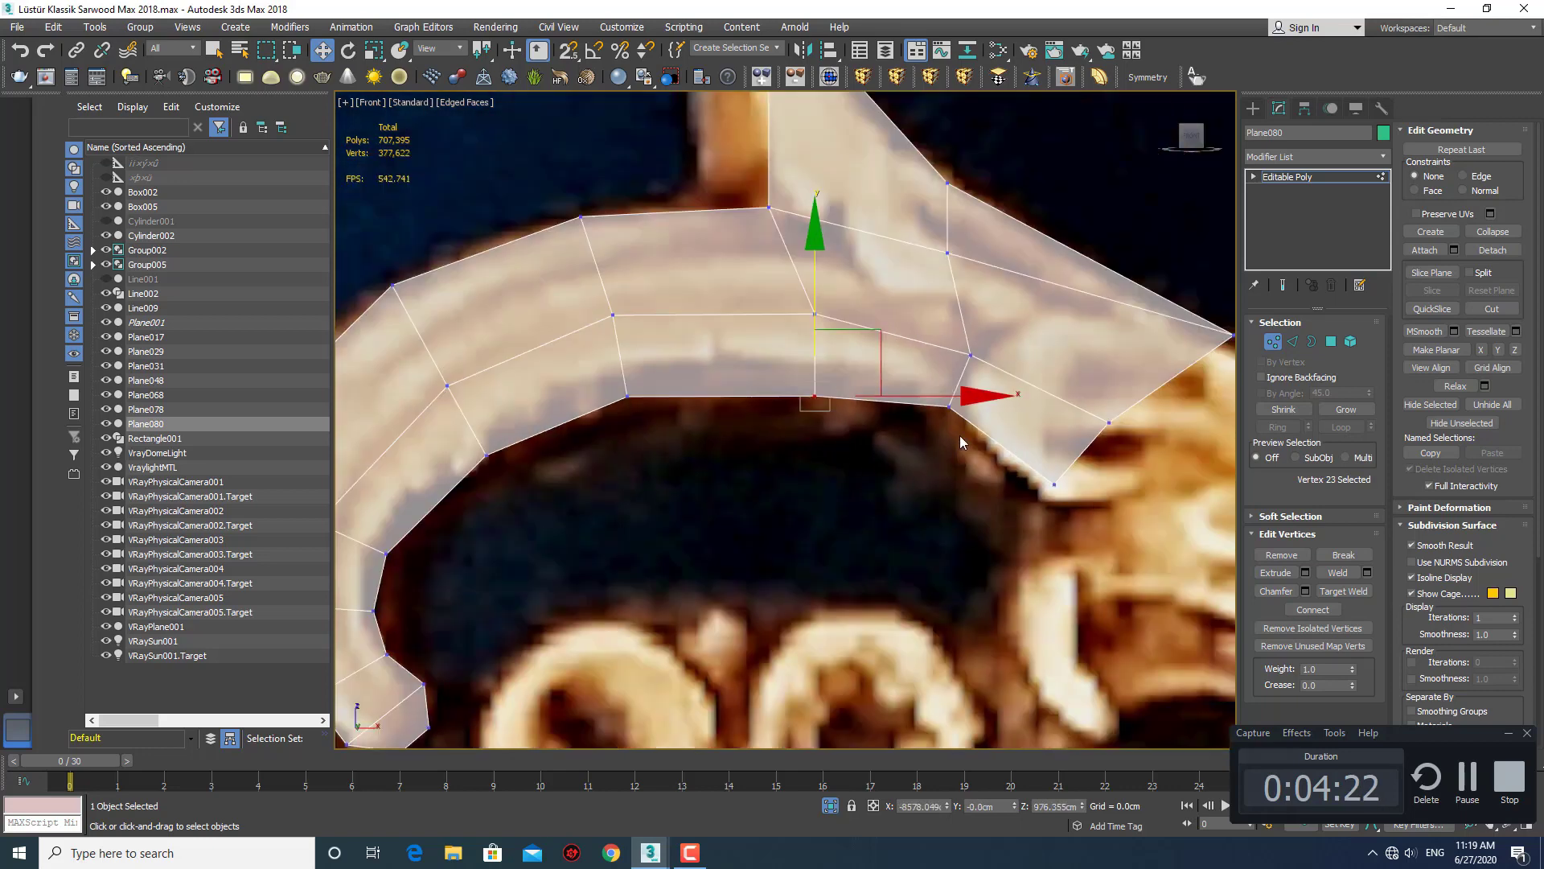
click(949, 406)
drag(948, 315, 948, 325)
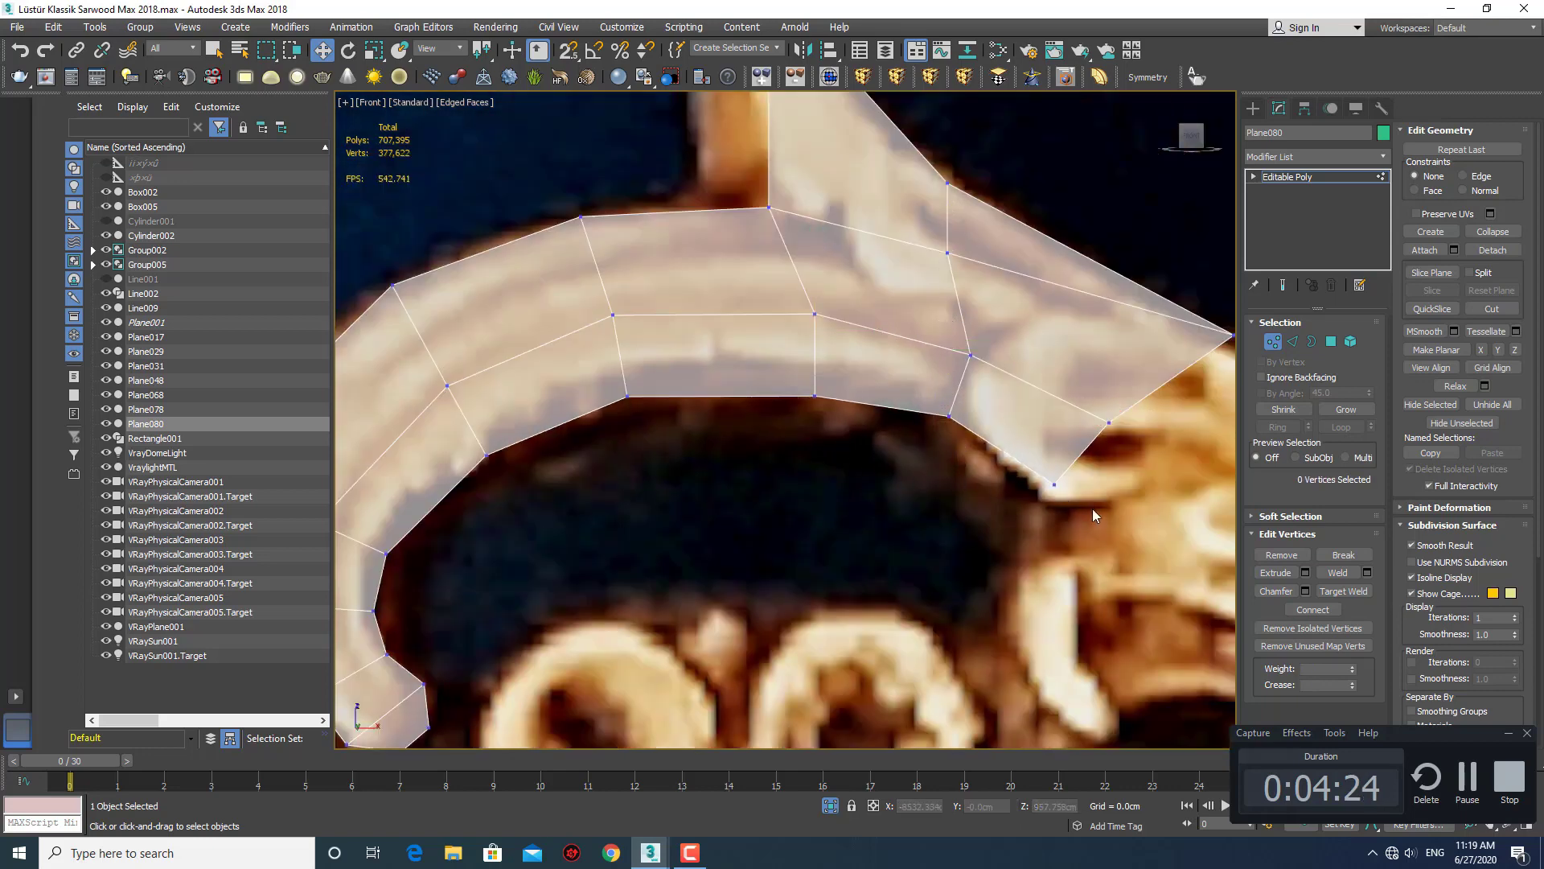
Shift the pointed right end's lower corner left and its middle vertex up-left.
click(1055, 484)
drag(1120, 422, 1099, 429)
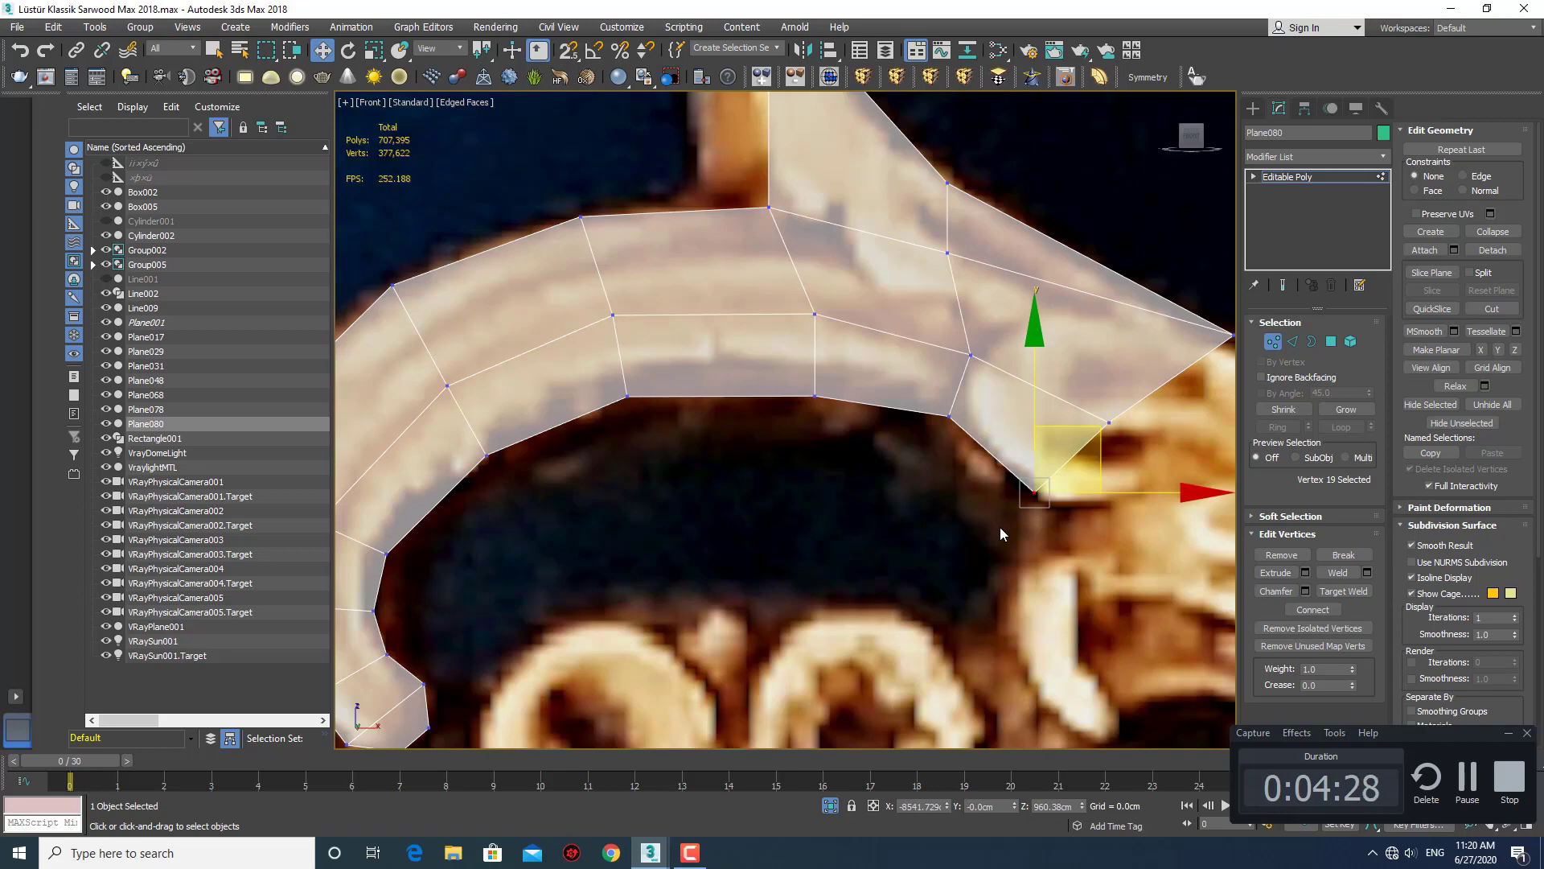
scroll(904, 514, down, 3)
scroll(926, 483, up, 3)
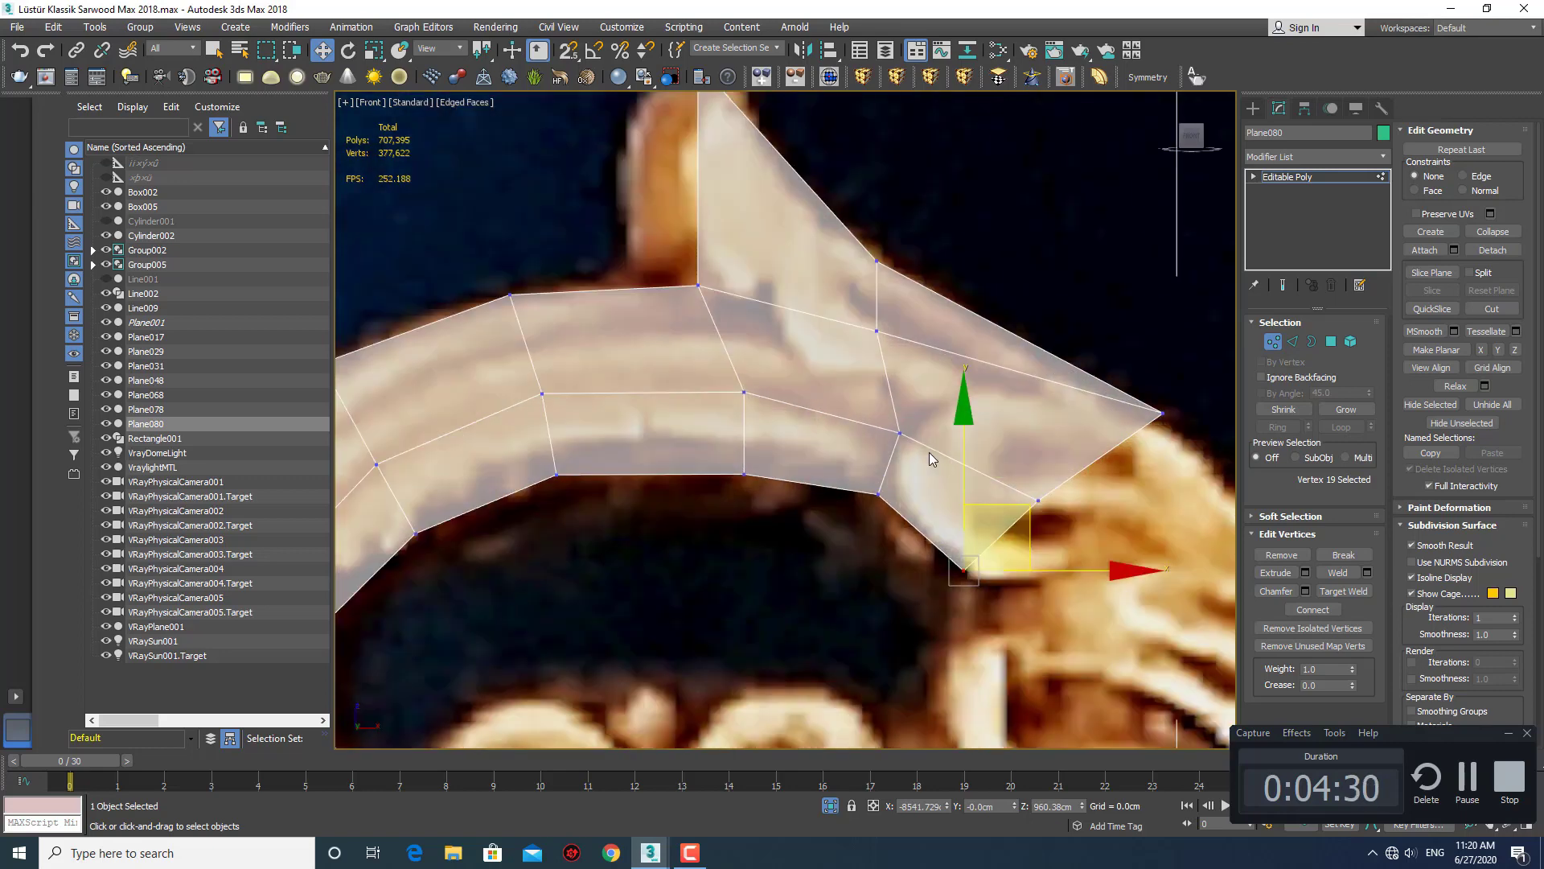
click(900, 434)
drag(967, 374, 953, 362)
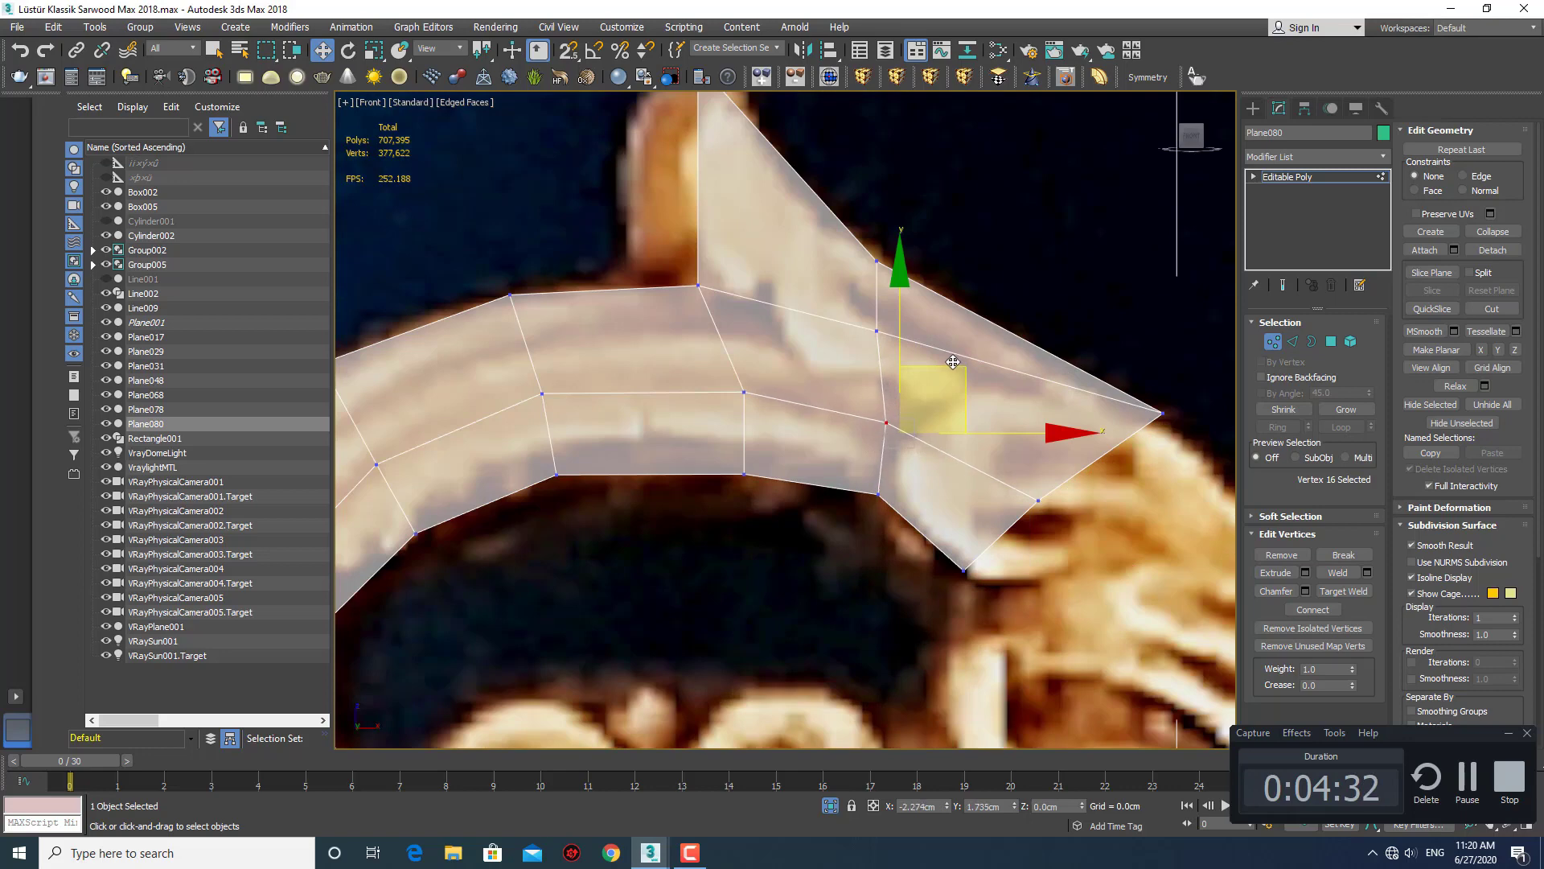
click(878, 544)
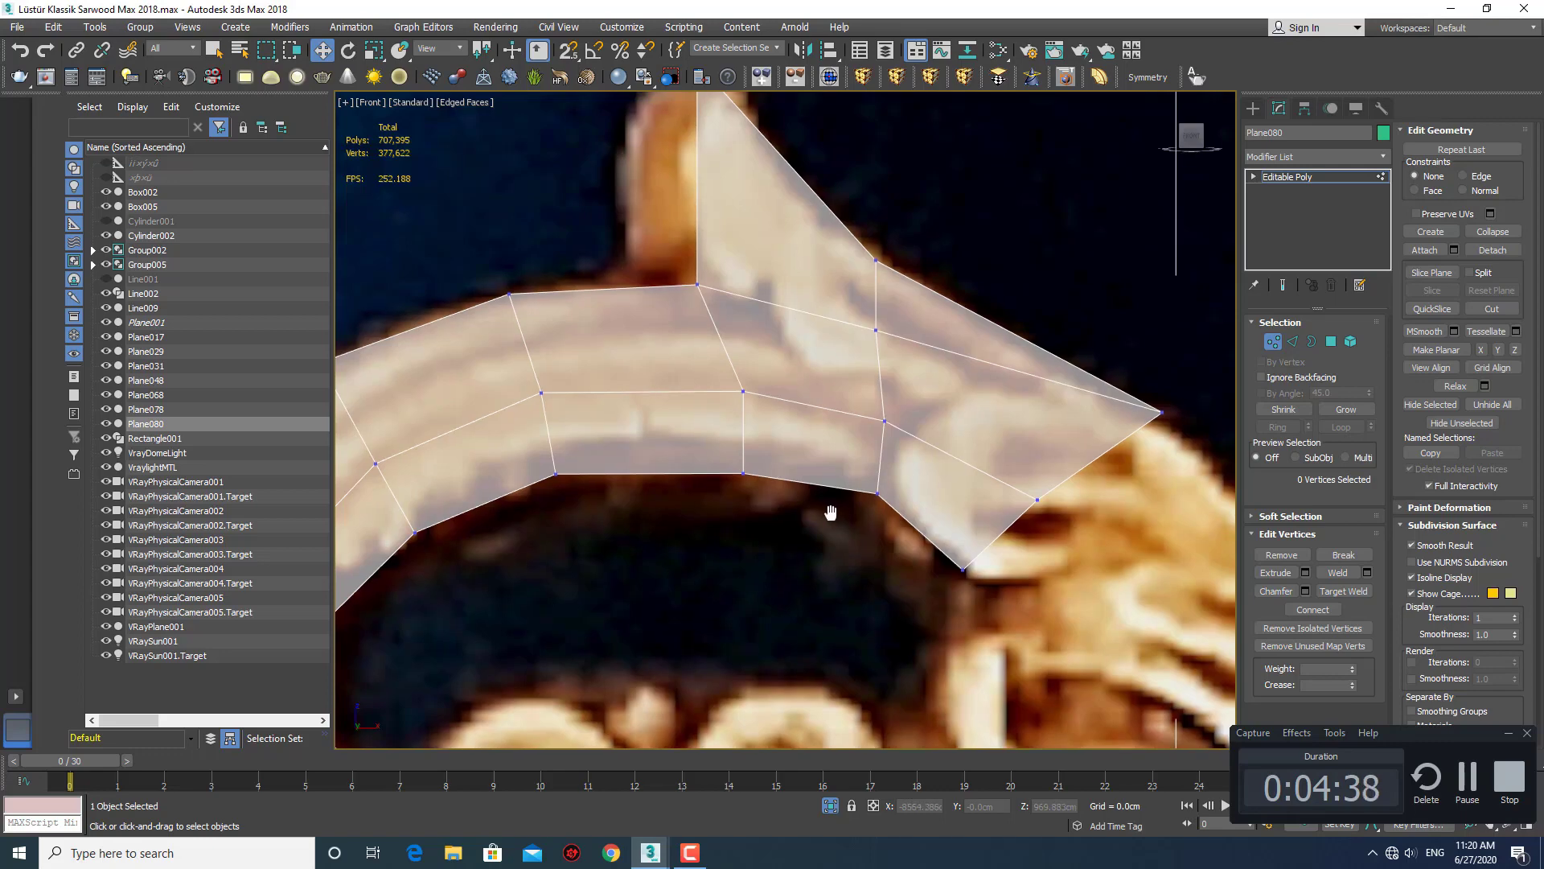
Nudge the pointed end's lower corner down-left again and zoom out to check the arc.
scroll(873, 532, down, 4)
scroll(946, 521, up, 3)
click(945, 499)
scroll(1001, 465, up, 2)
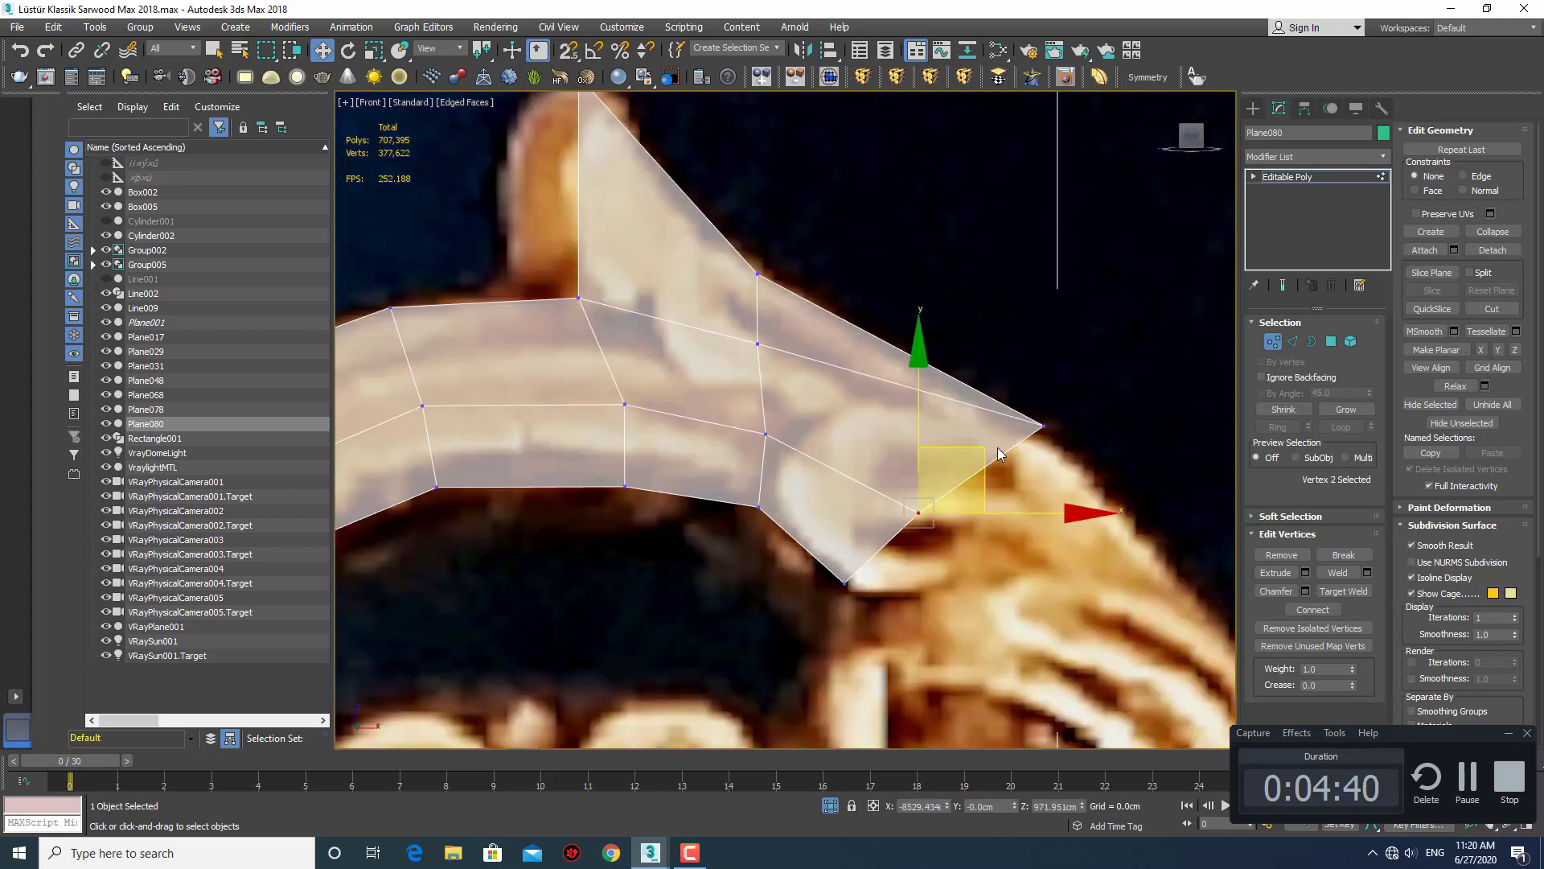
drag(987, 453, 974, 464)
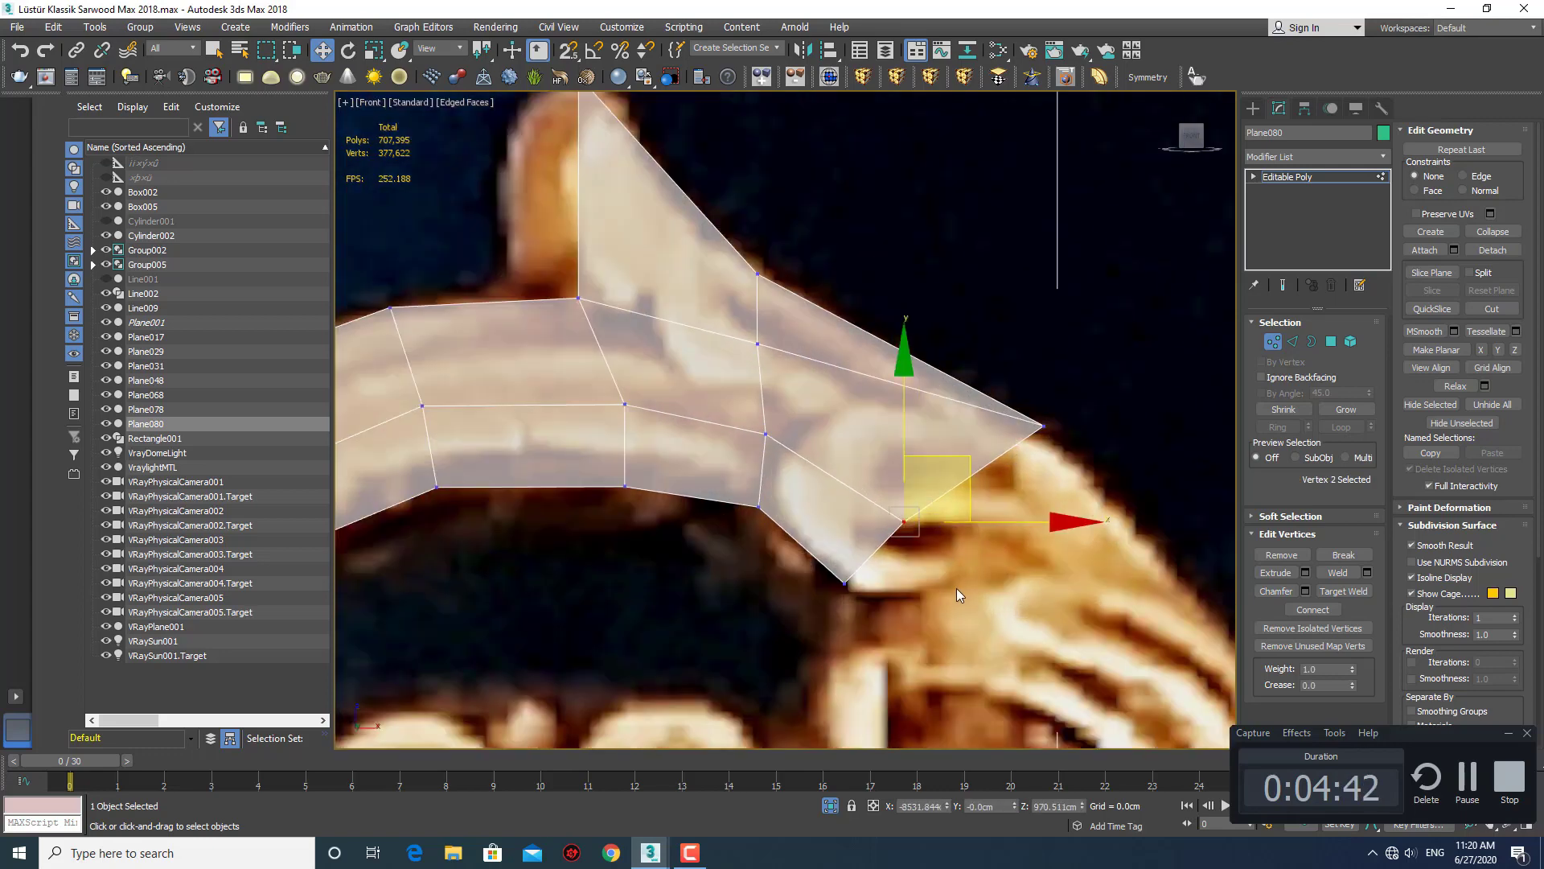
click(957, 588)
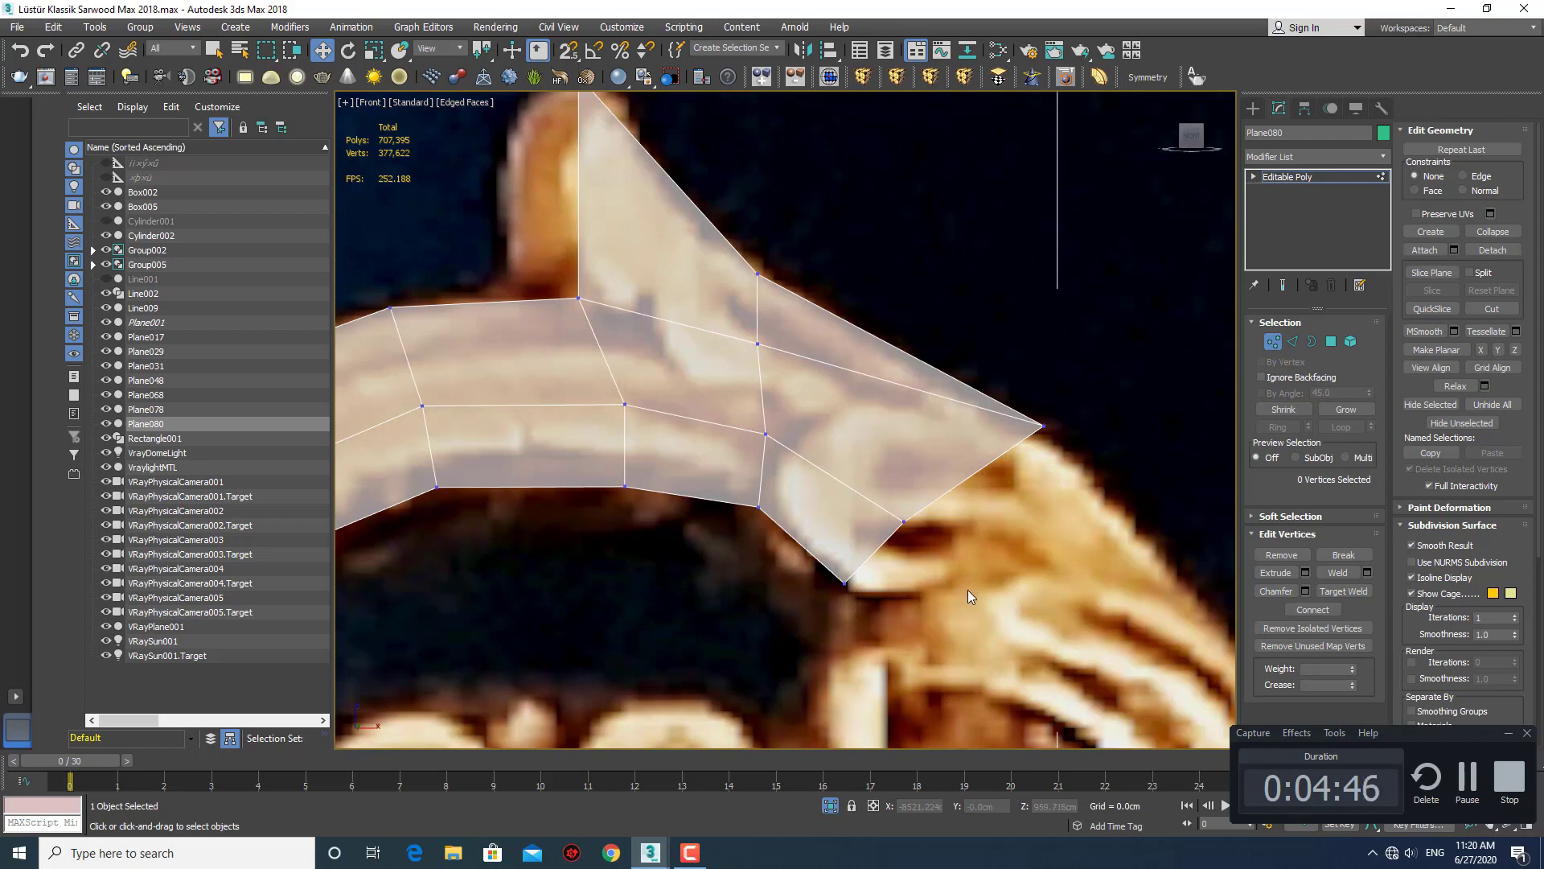
scroll(968, 590, down, 1)
scroll(899, 581, down, 2)
scroll(950, 523, down, 3)
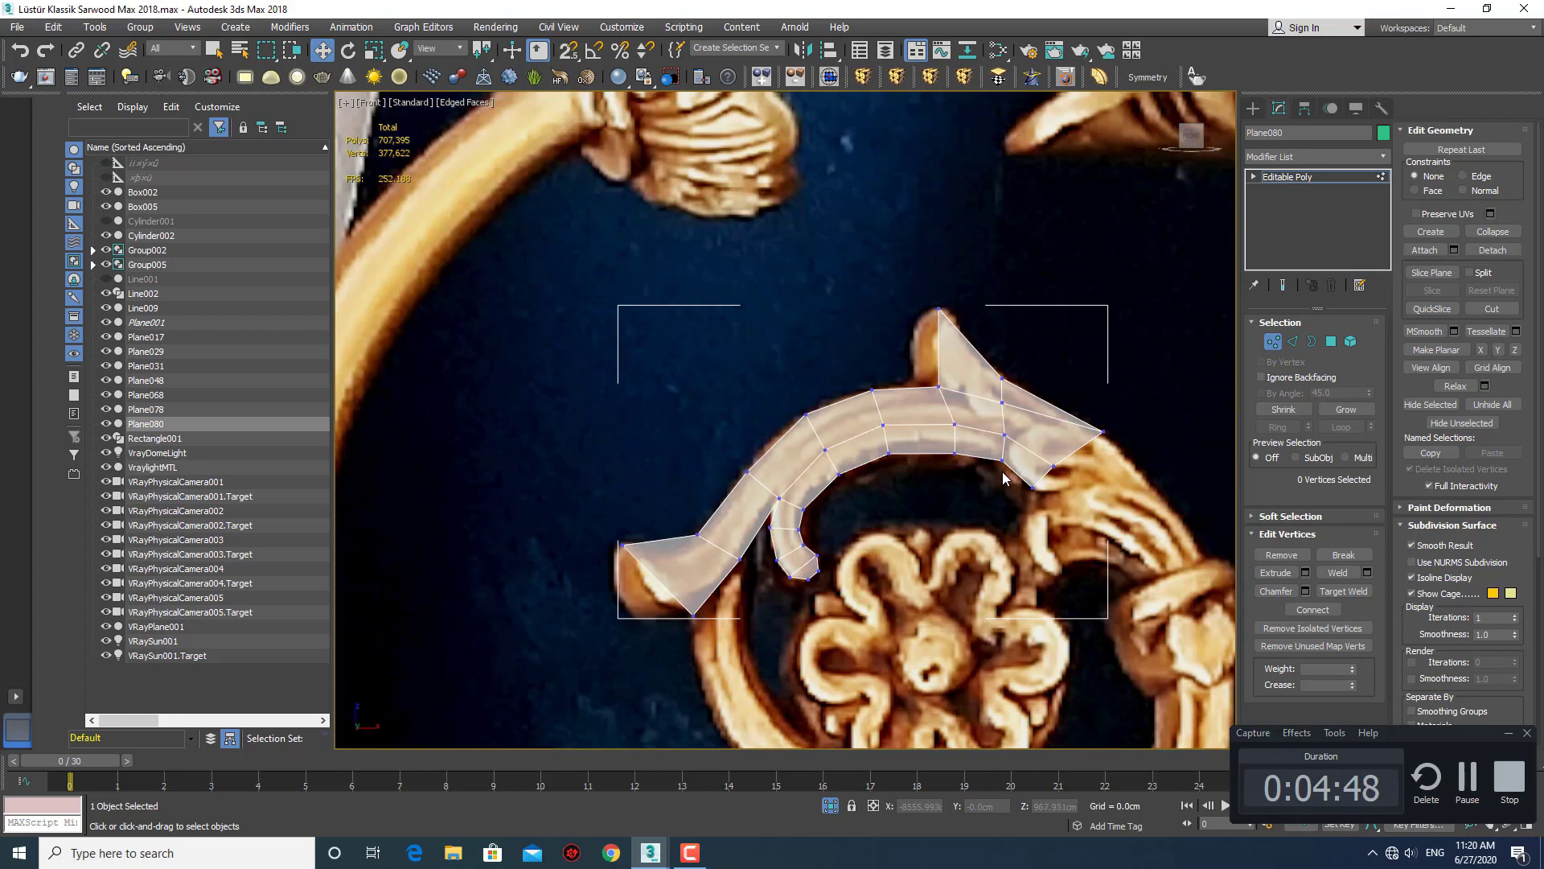
scroll(1004, 479, up, 2)
click(1106, 460)
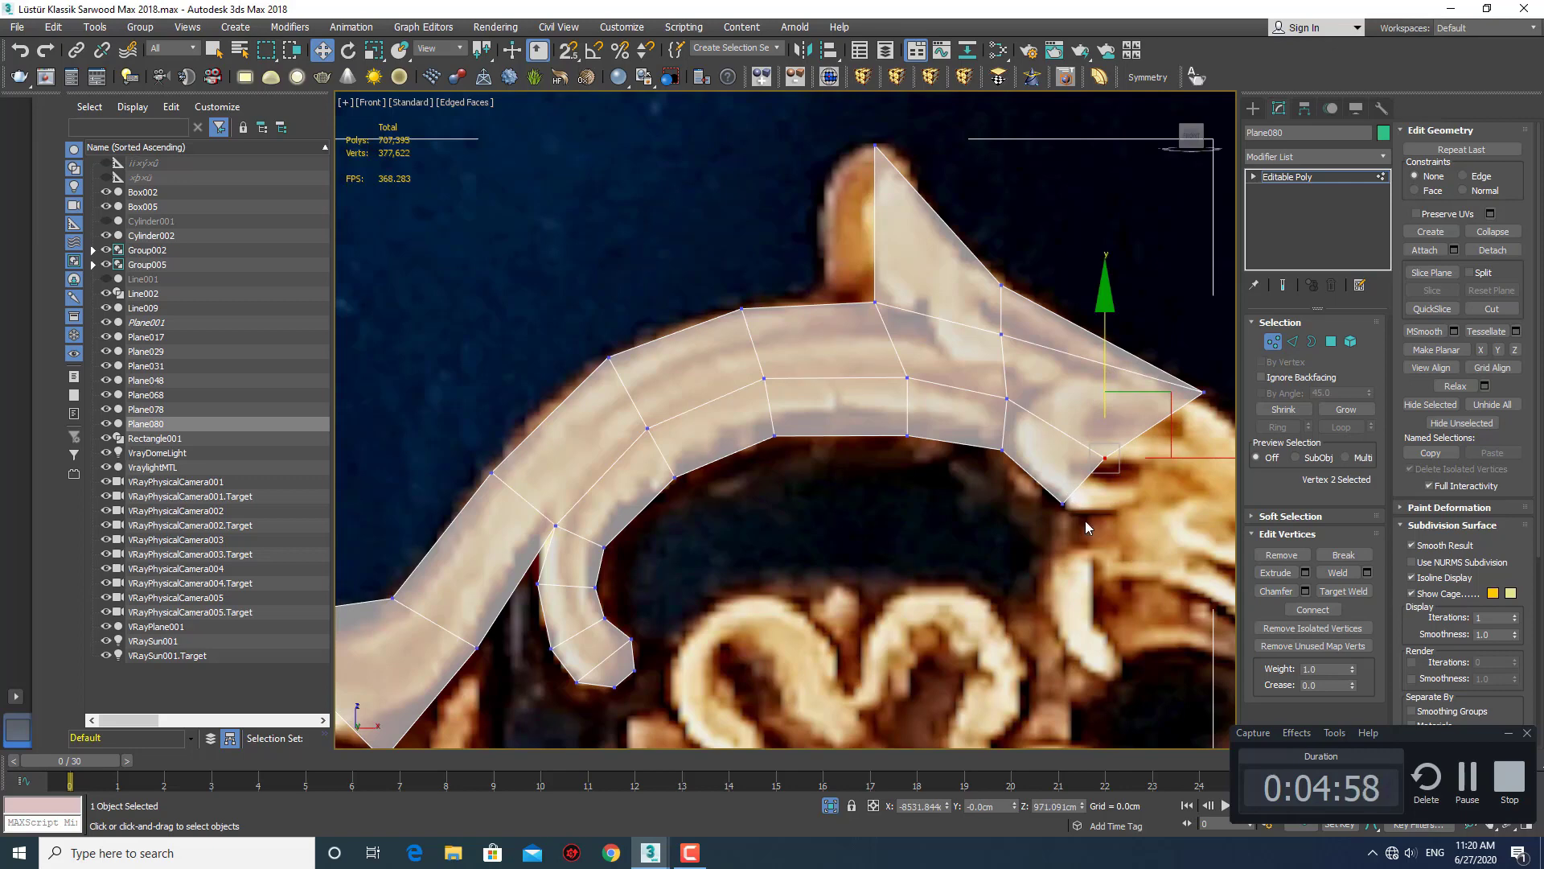
scroll(793, 679, down, 3)
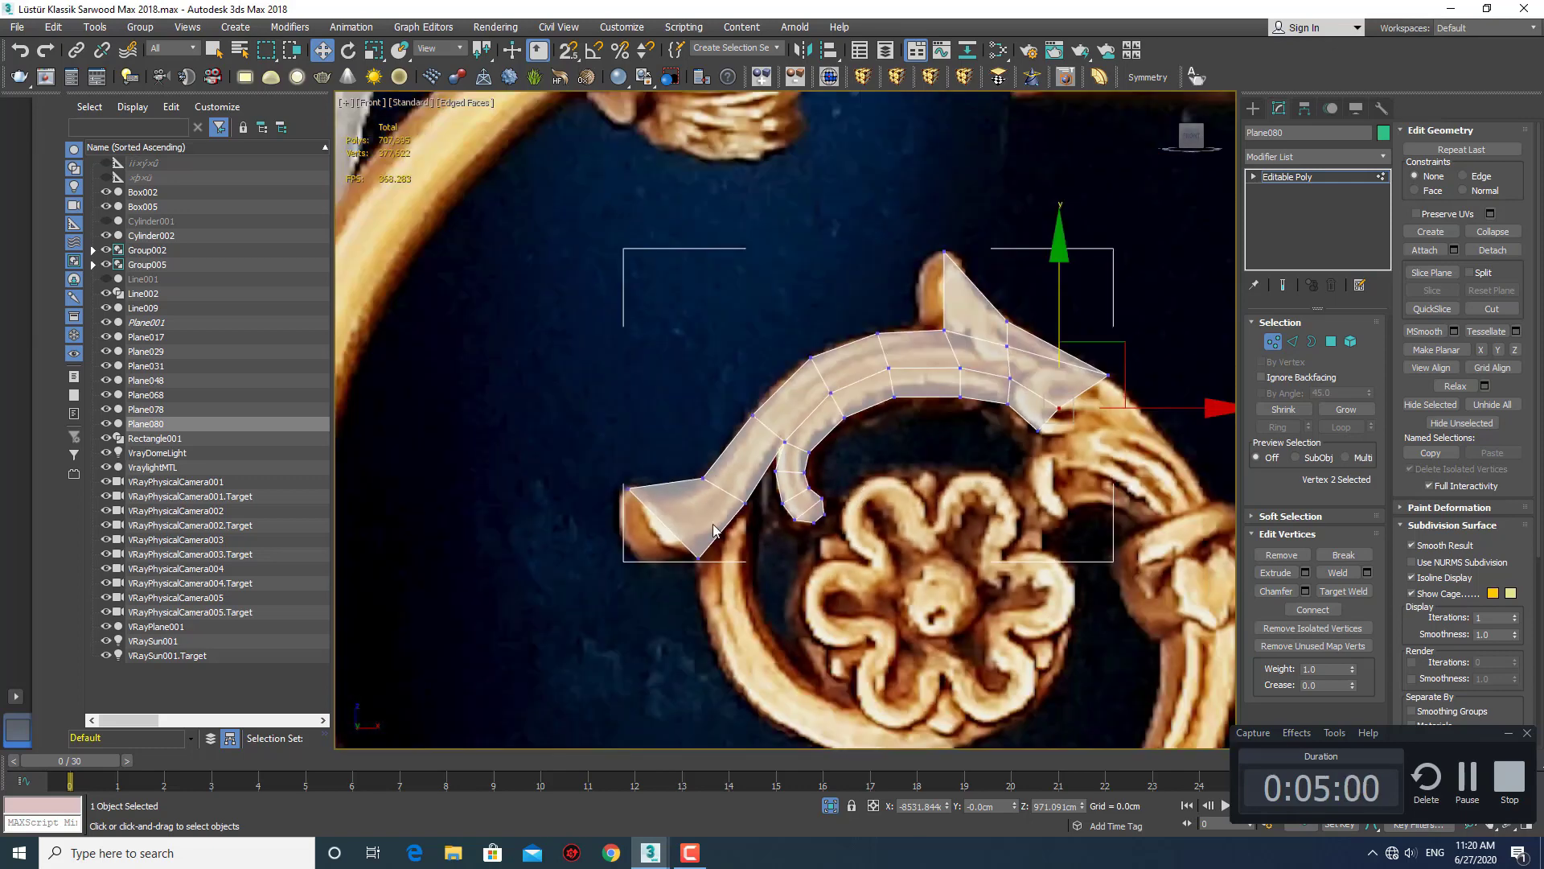
scroll(793, 679, up, 3)
mouse_move(483, 668)
middle_down()
mouse_move(728, 551)
mouse_move(687, 563)
middle_up()
key(2)
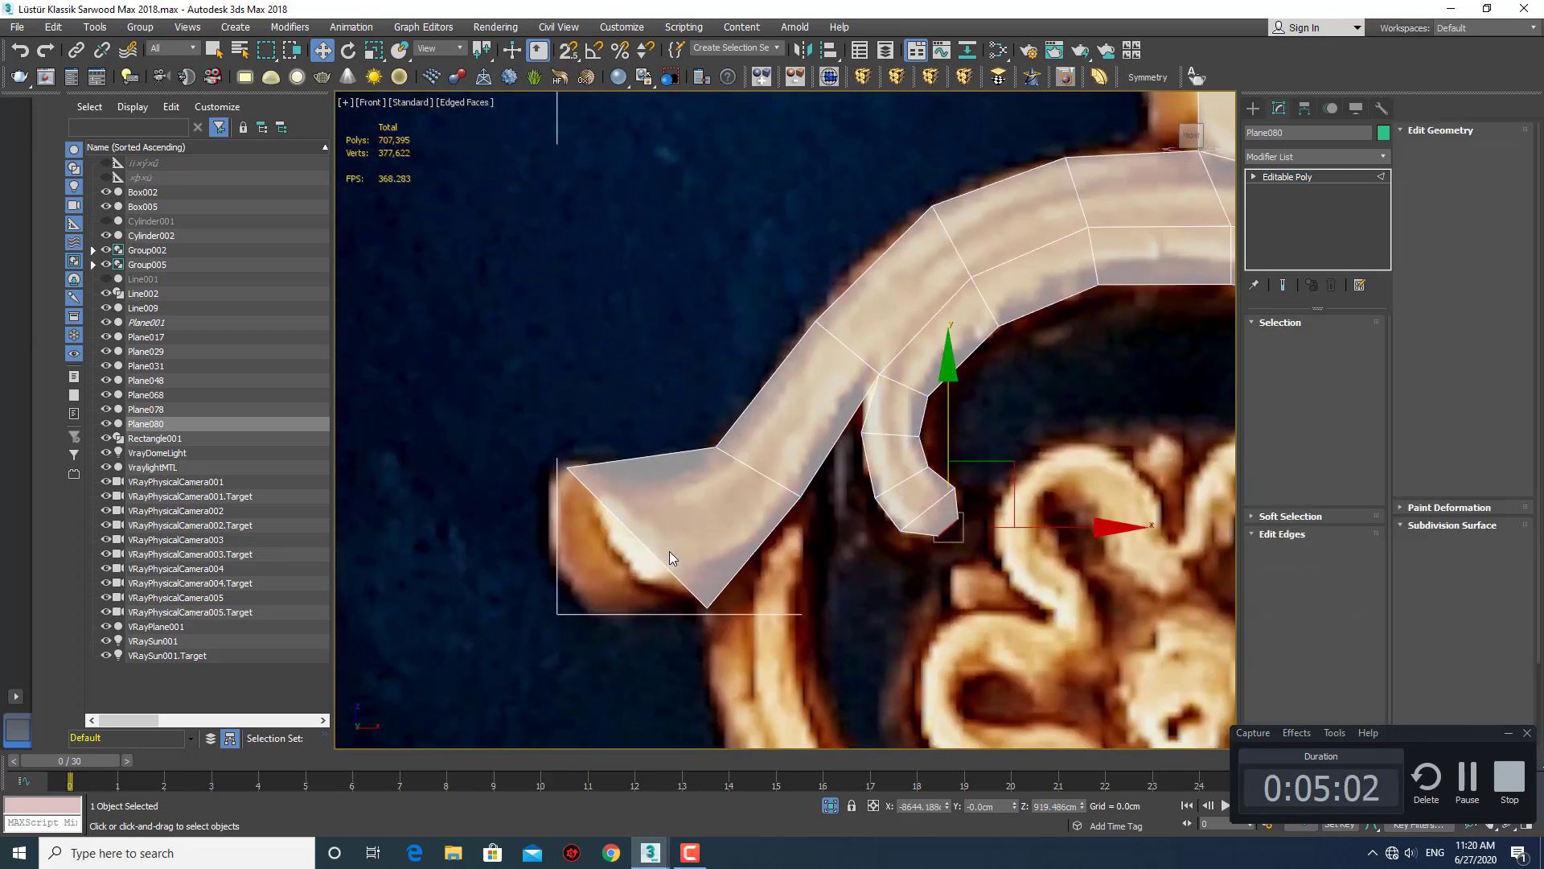
drag(752, 629, 673, 567)
click(716, 612)
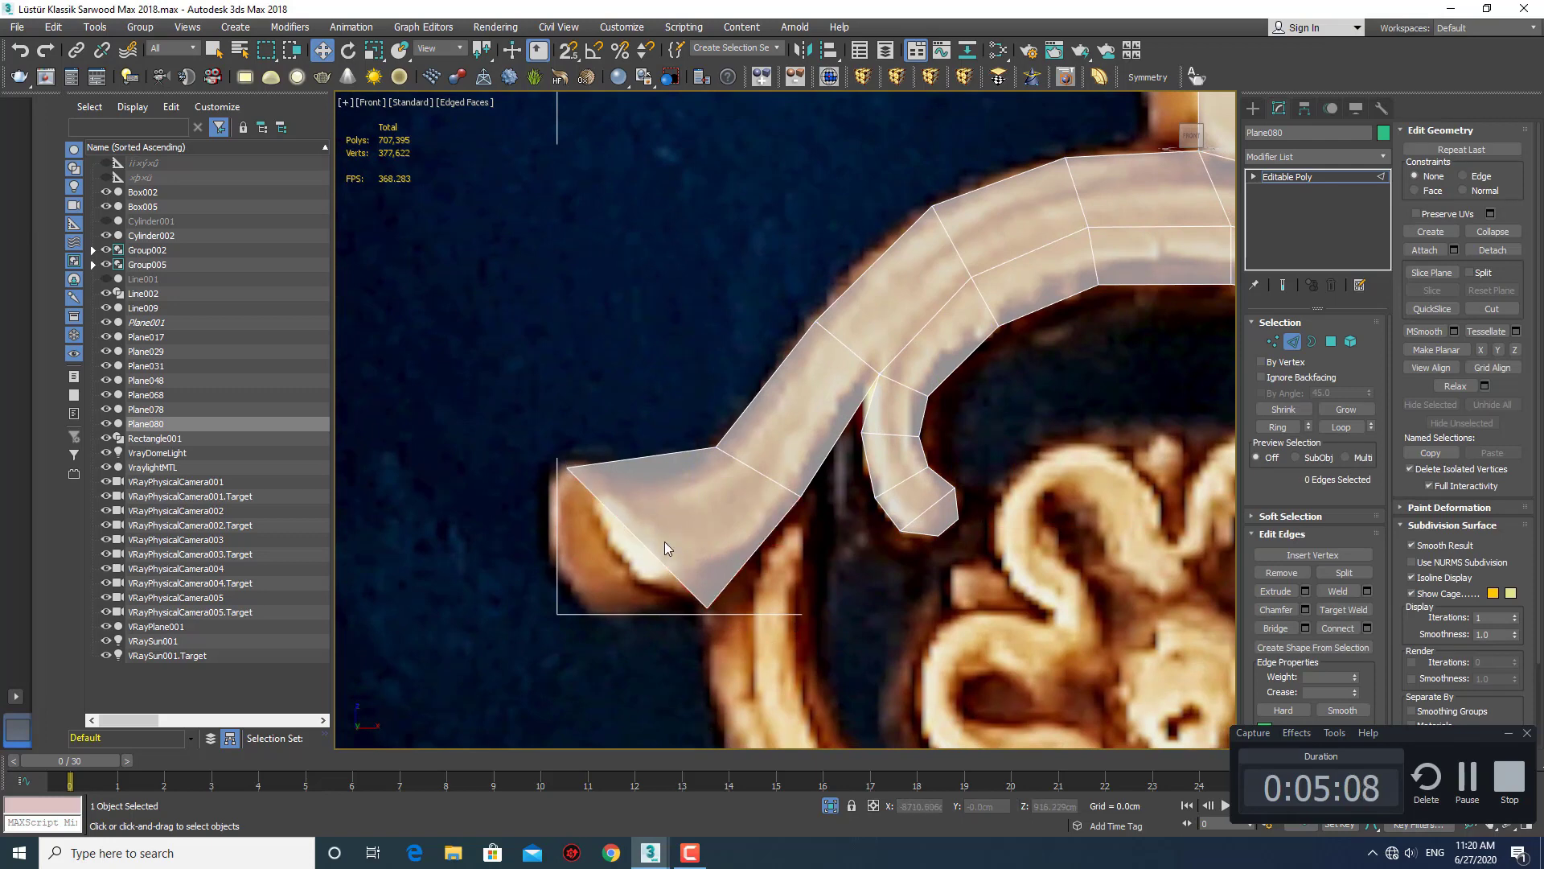
Connect the two long edges at the left end with a single new cross edge.
middle_drag(673, 536, 655, 527)
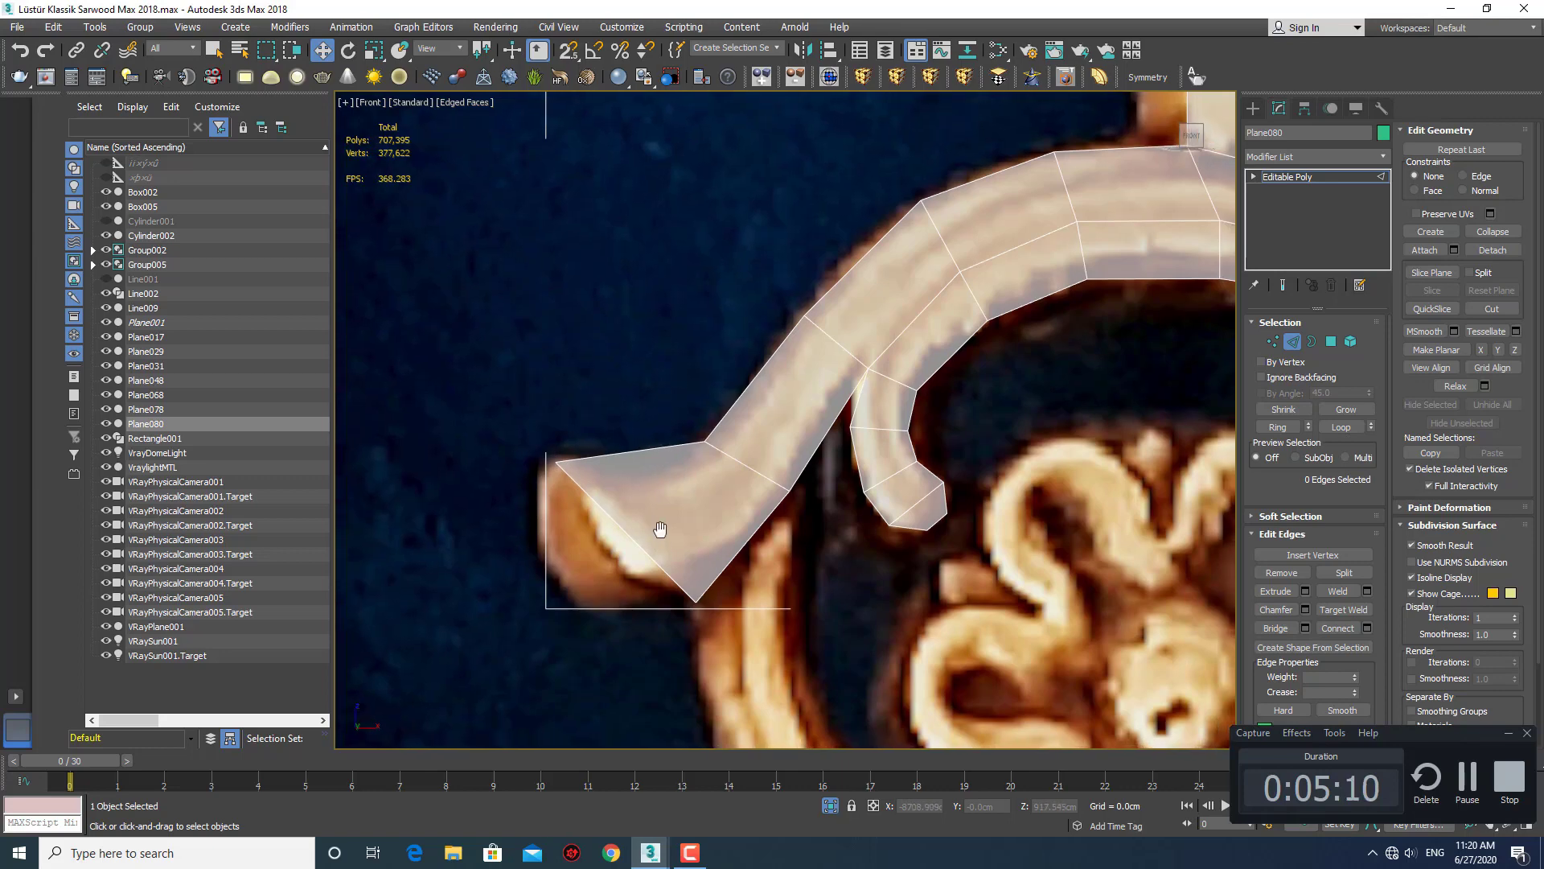
key(2)
key(2)
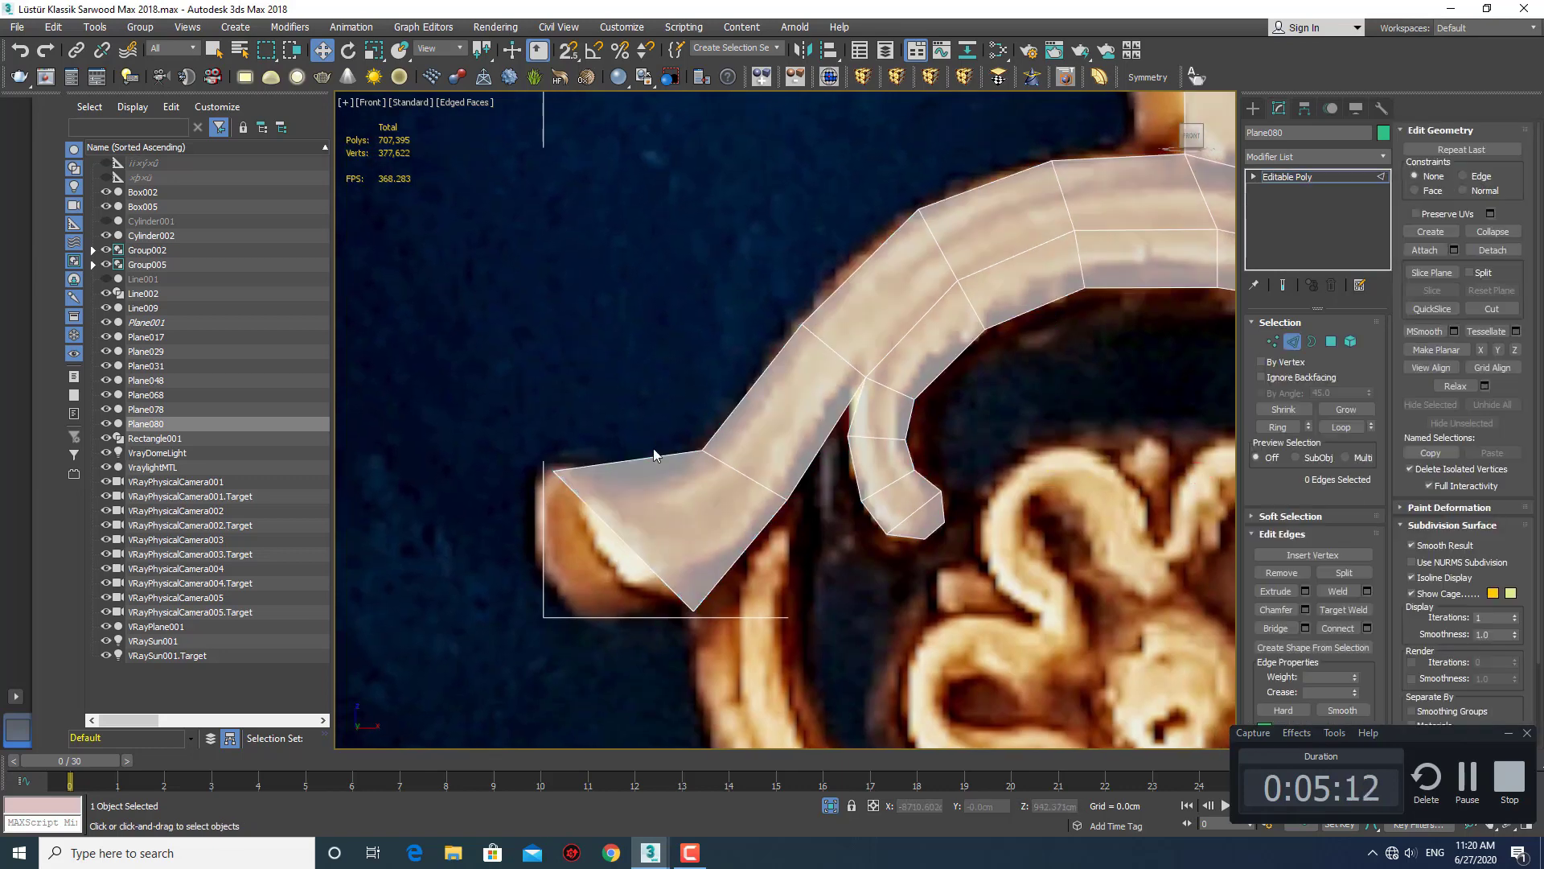
click(644, 457)
ctrl+click(917, 522)
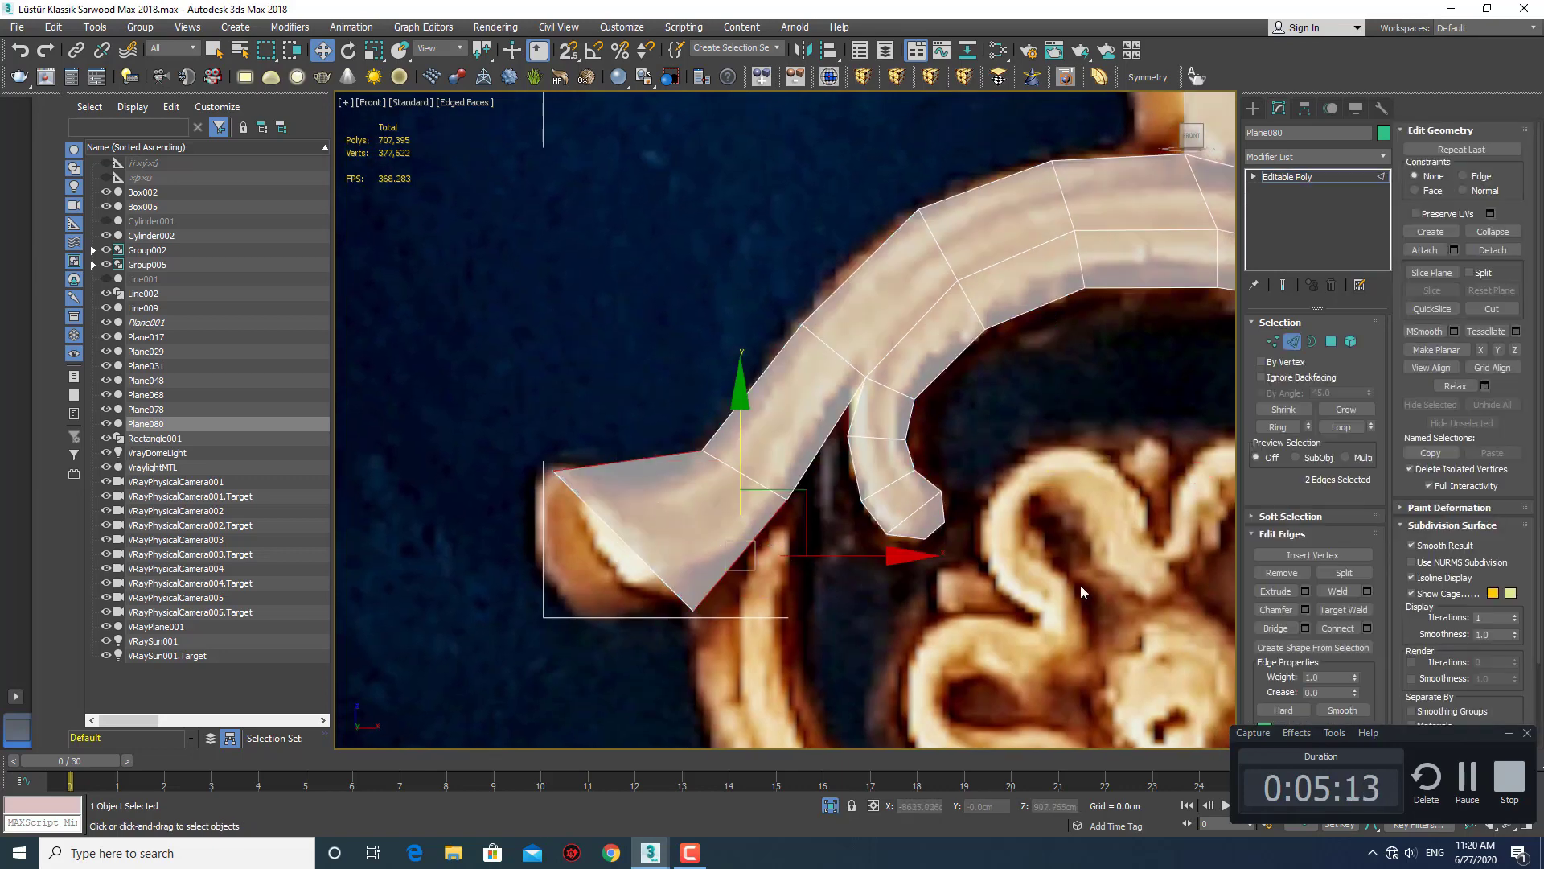
click(1368, 629)
drag(801, 436, 802, 462)
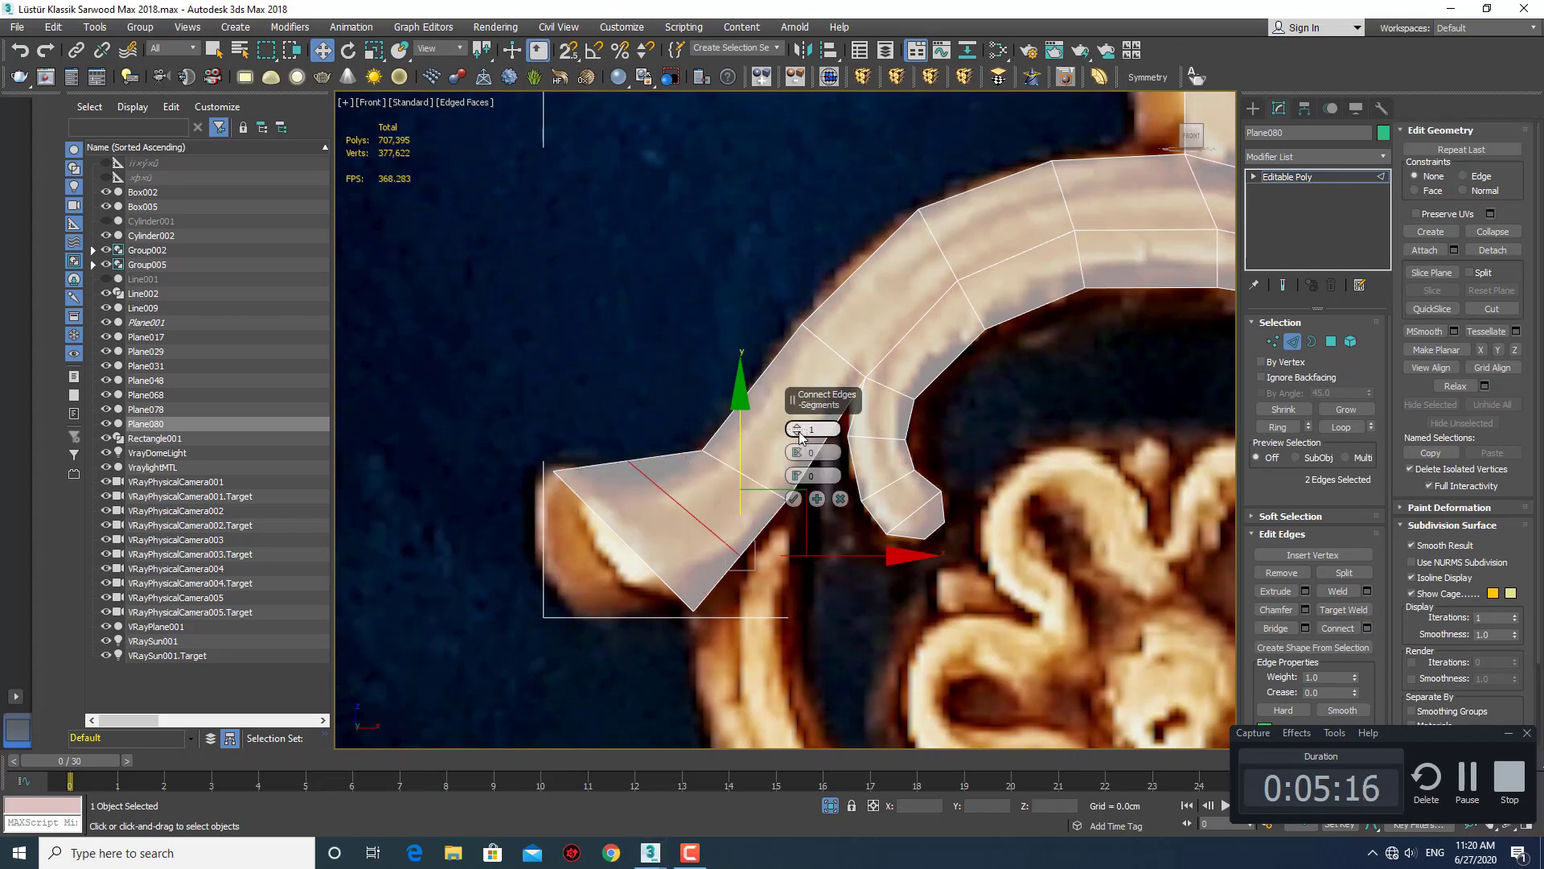
click(794, 499)
Move the left tip's vertices to follow the gold scroll tip.
key(1)
click(739, 555)
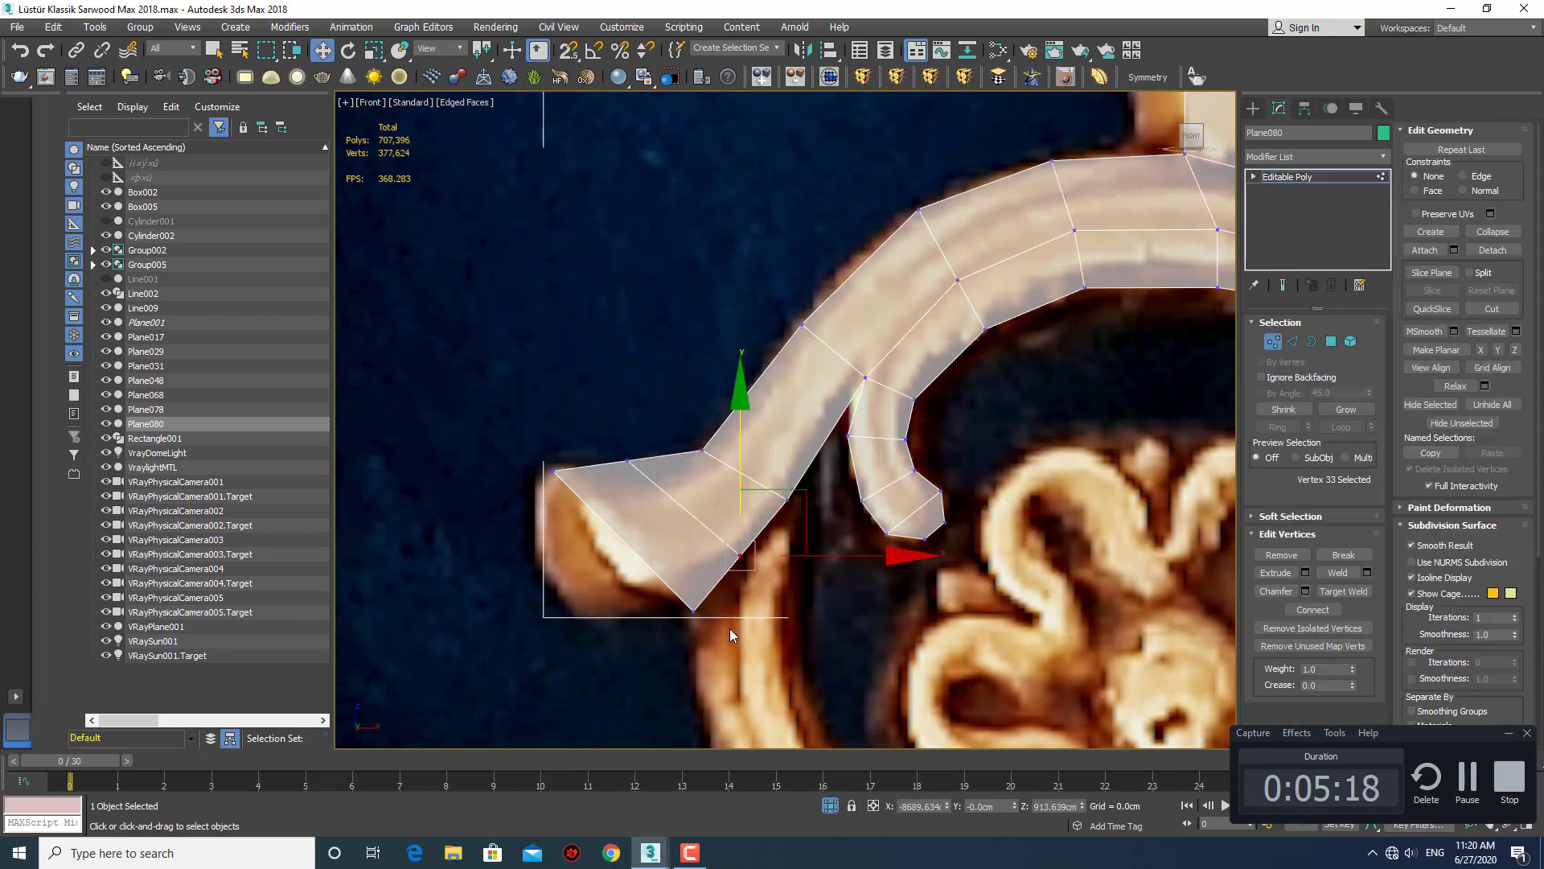
click(694, 611)
drag(758, 547, 730, 525)
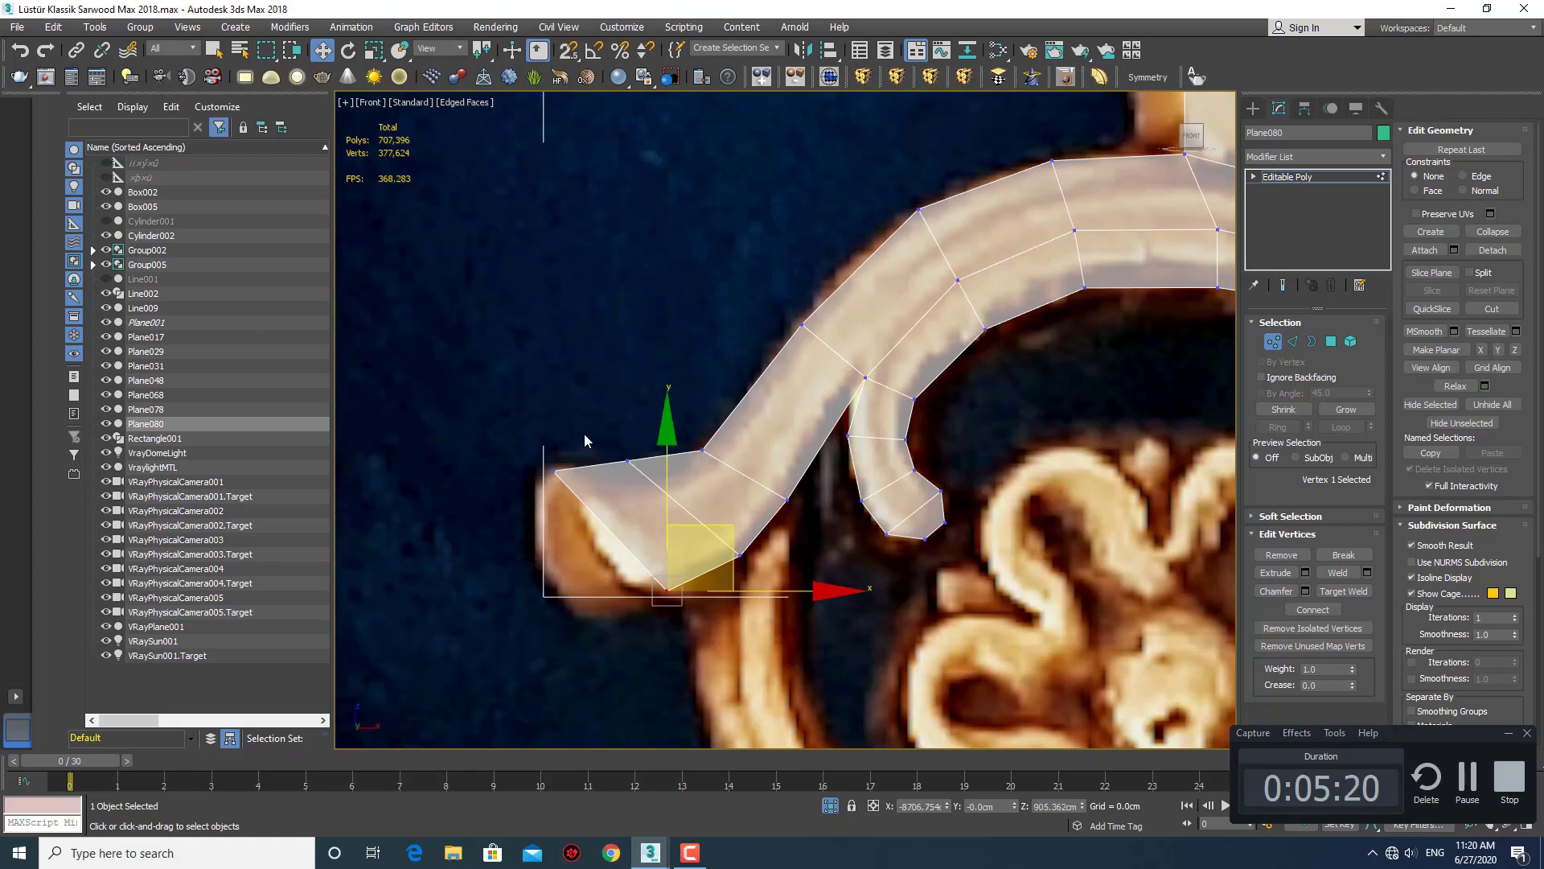
click(627, 461)
drag(690, 398, 705, 416)
click(622, 520)
middle_drag(626, 524, 621, 535)
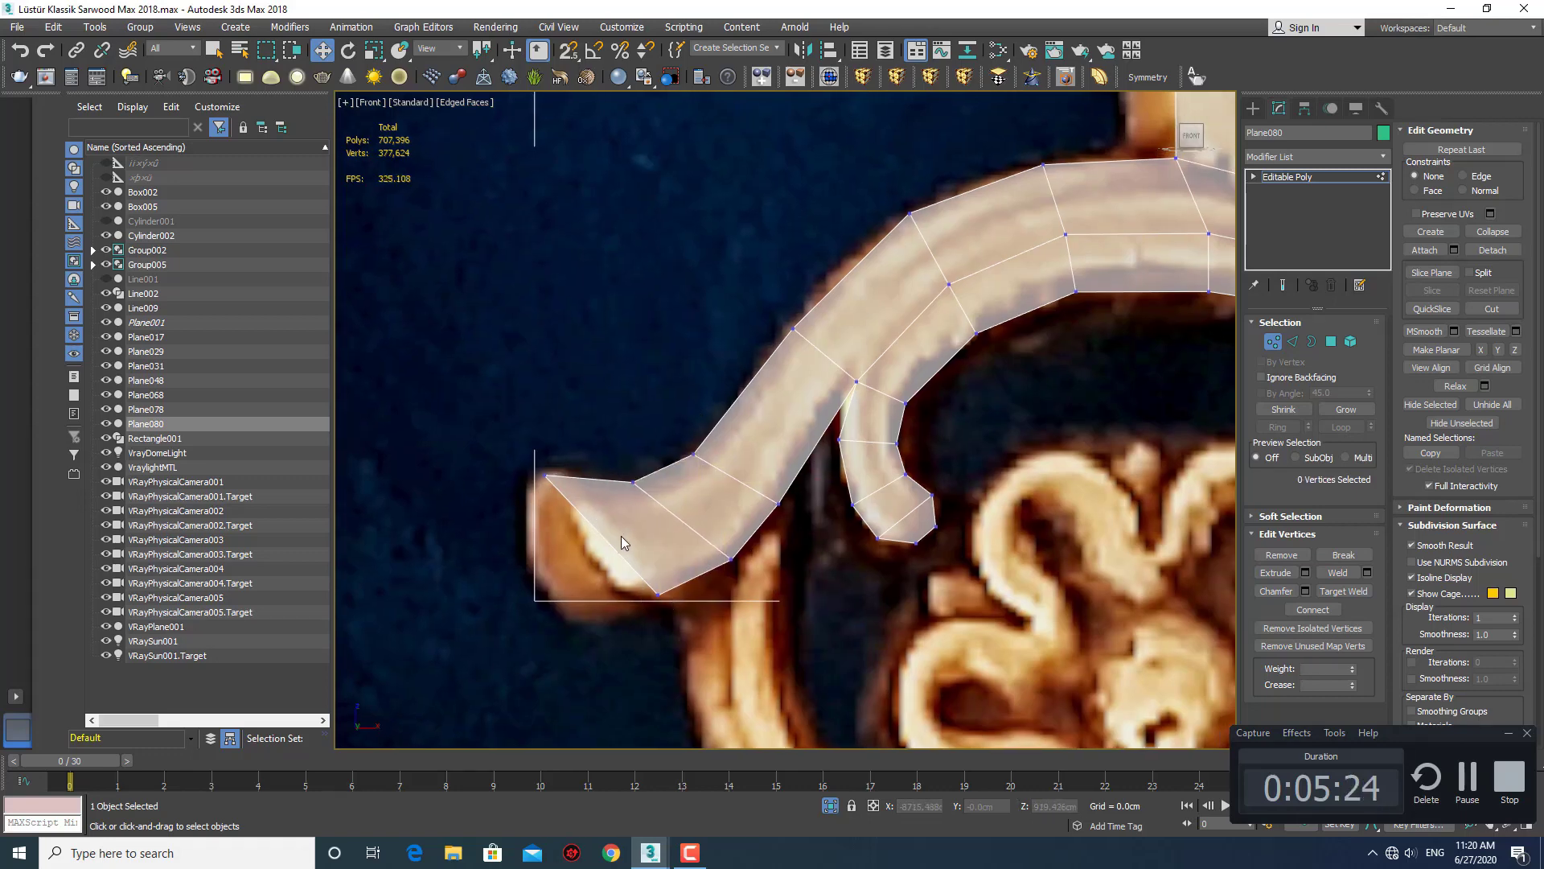
Select the ring of 9 cross edges along the leaf's left end.
key(2)
click(620, 538)
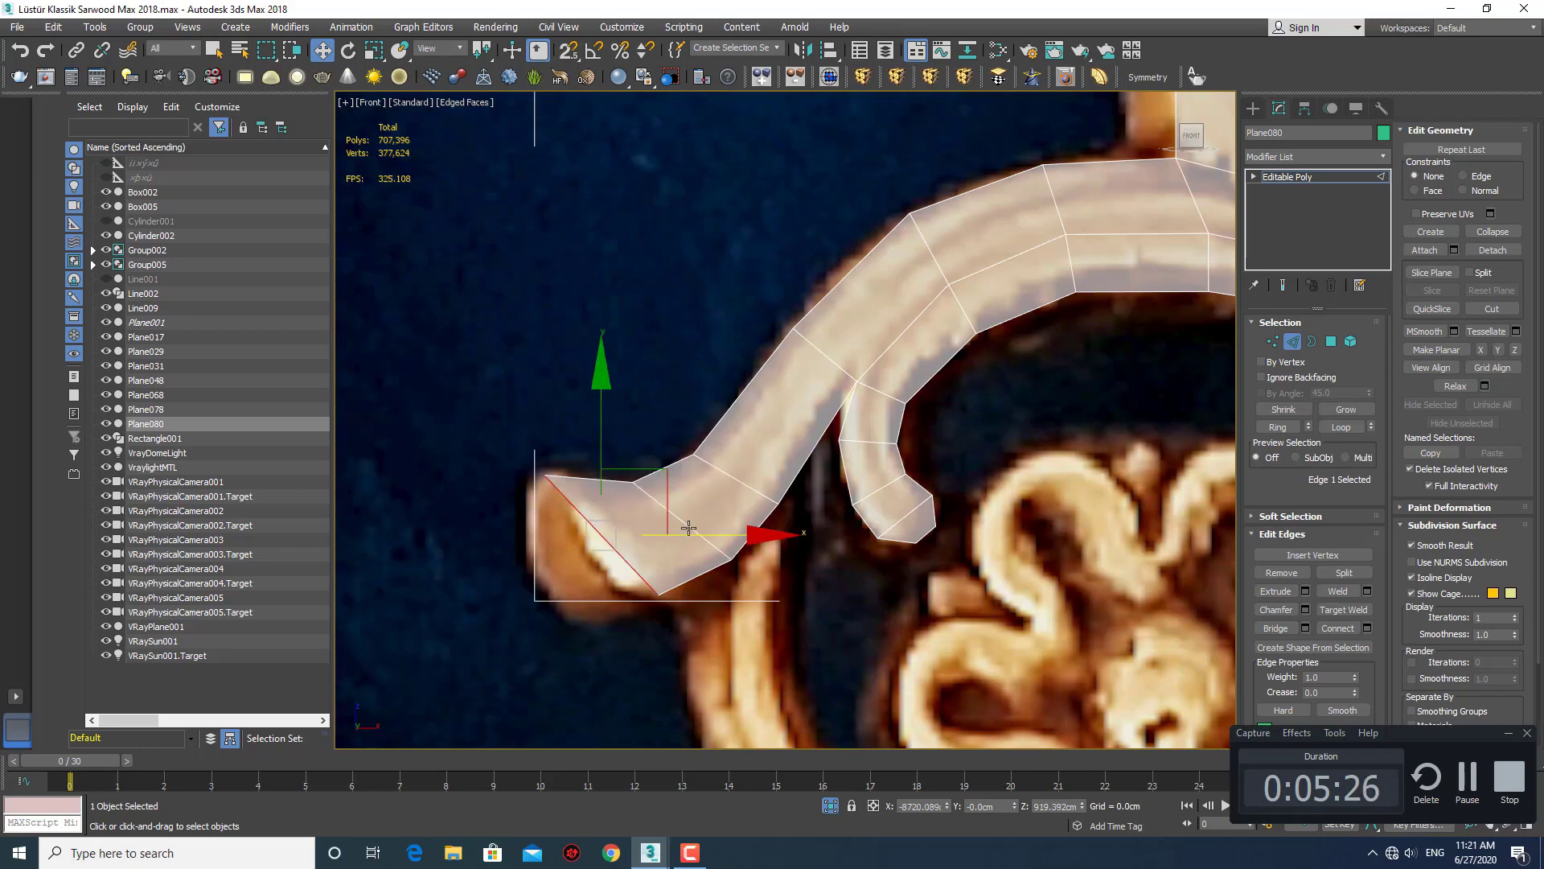
key(q)
ctrl+click(690, 526)
key(alt+r)
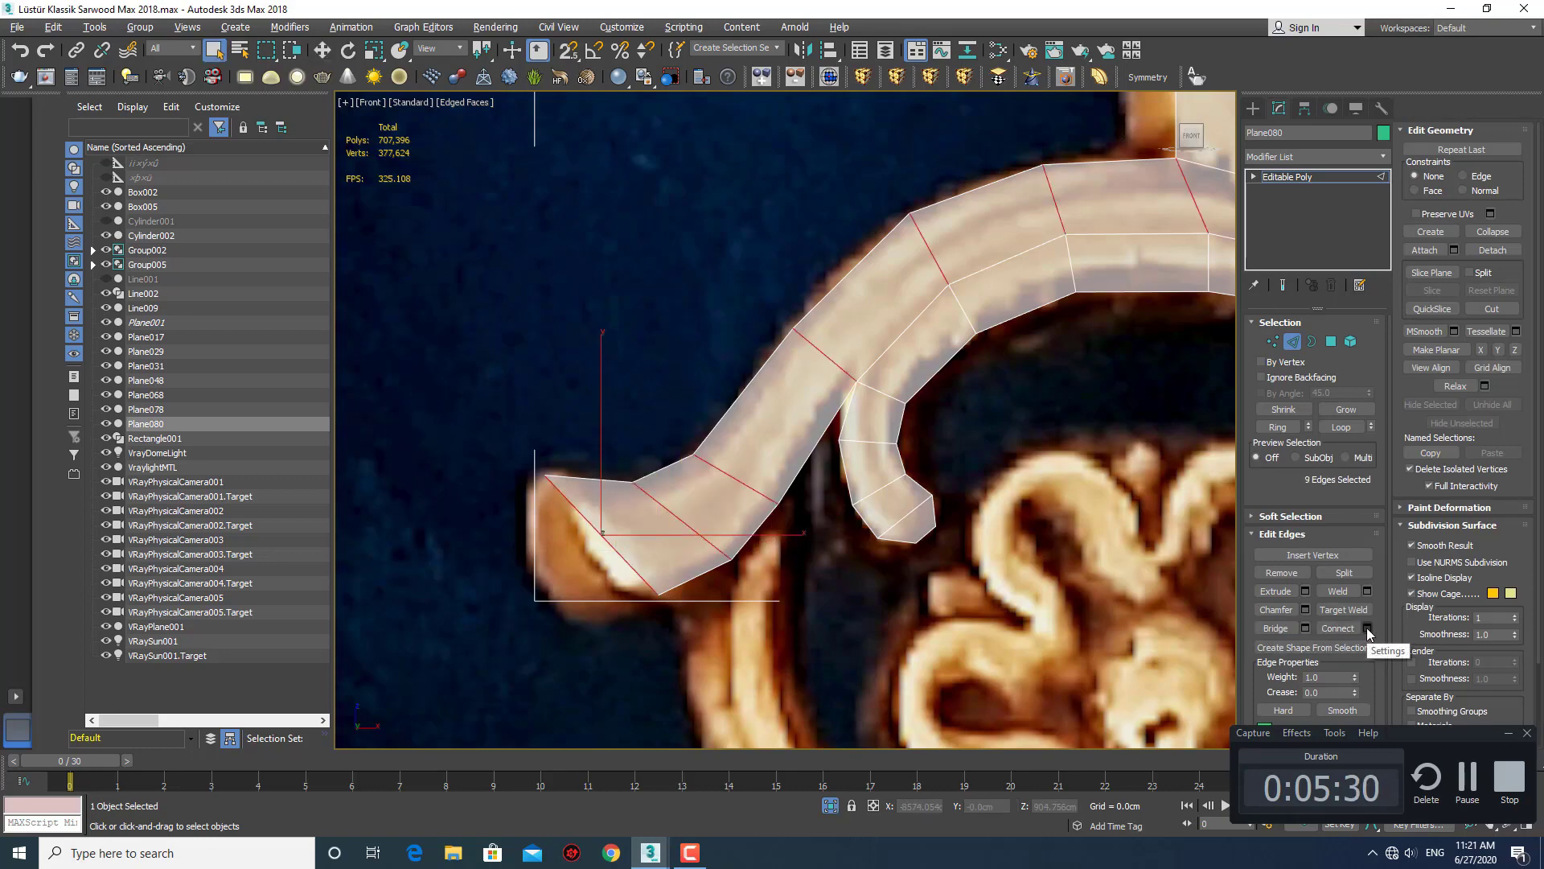
Connect the scroll tube's edge ring with one segment, adding a lengthwise edge loop.
scroll(837, 504, down, 5)
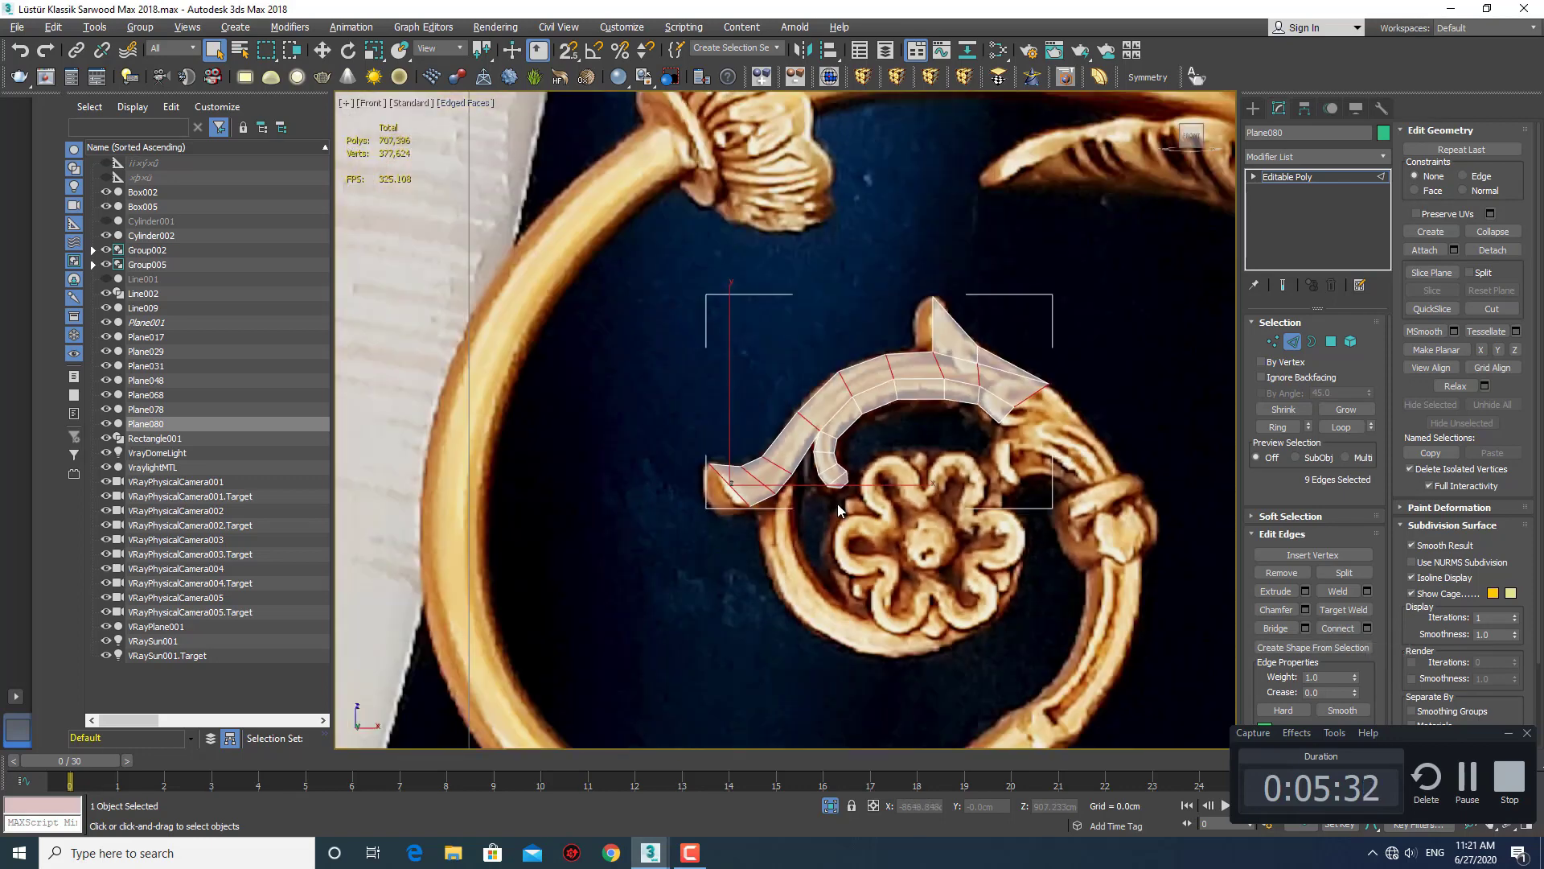
scroll(837, 503, up, 2)
scroll(843, 510, up, 2)
scroll(843, 510, up, 1)
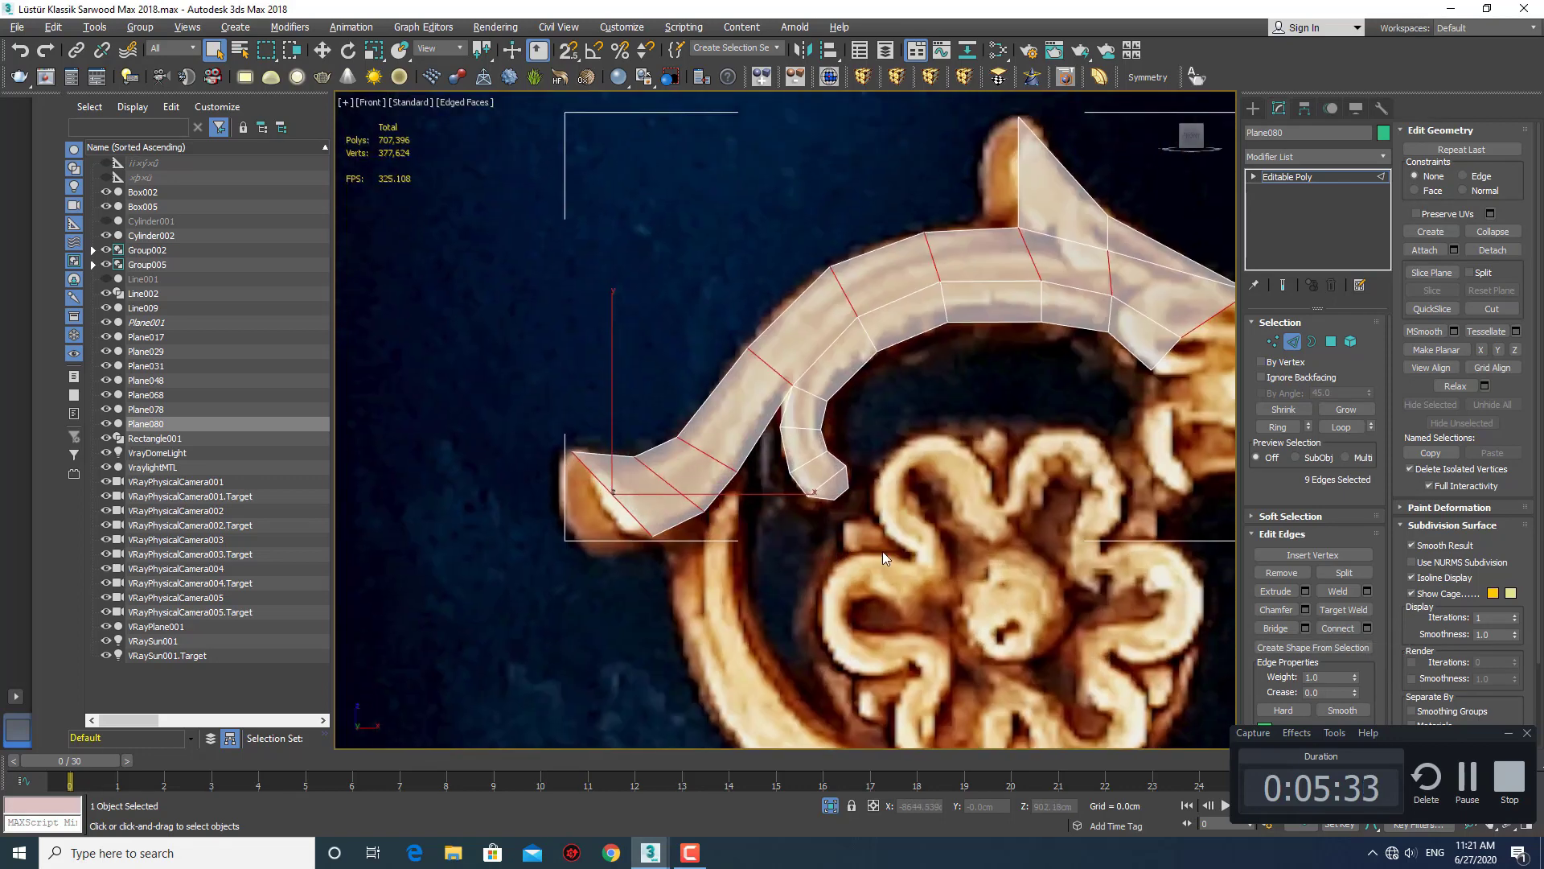
click(1366, 628)
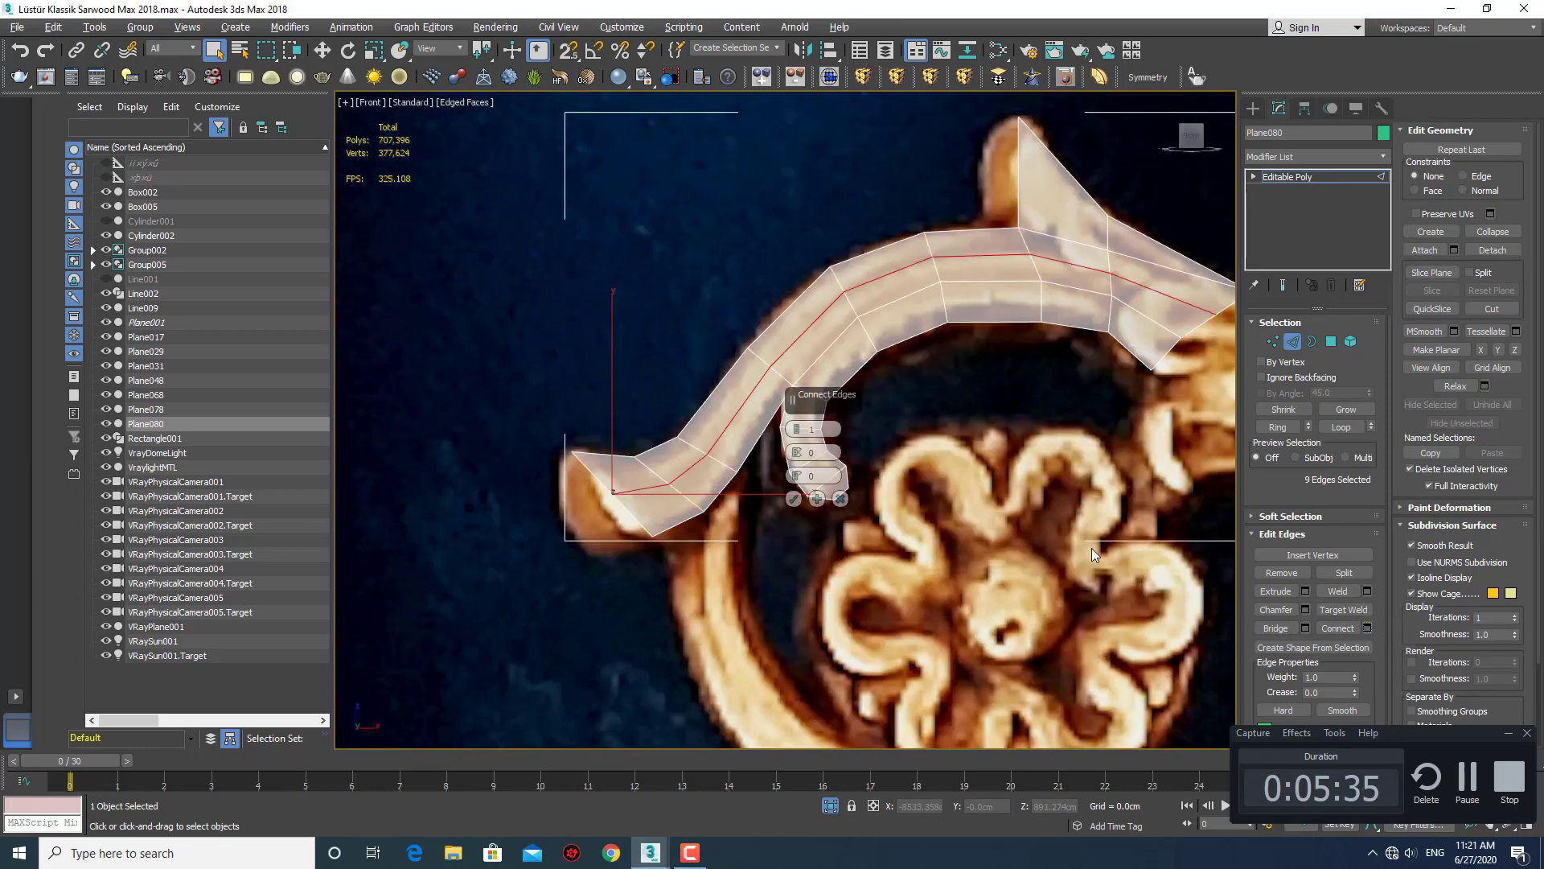
click(793, 499)
Move the new loop's end vertex and the left tip vertex to match the reference.
scroll(614, 450, up, 4)
middle_drag(680, 564, 677, 544)
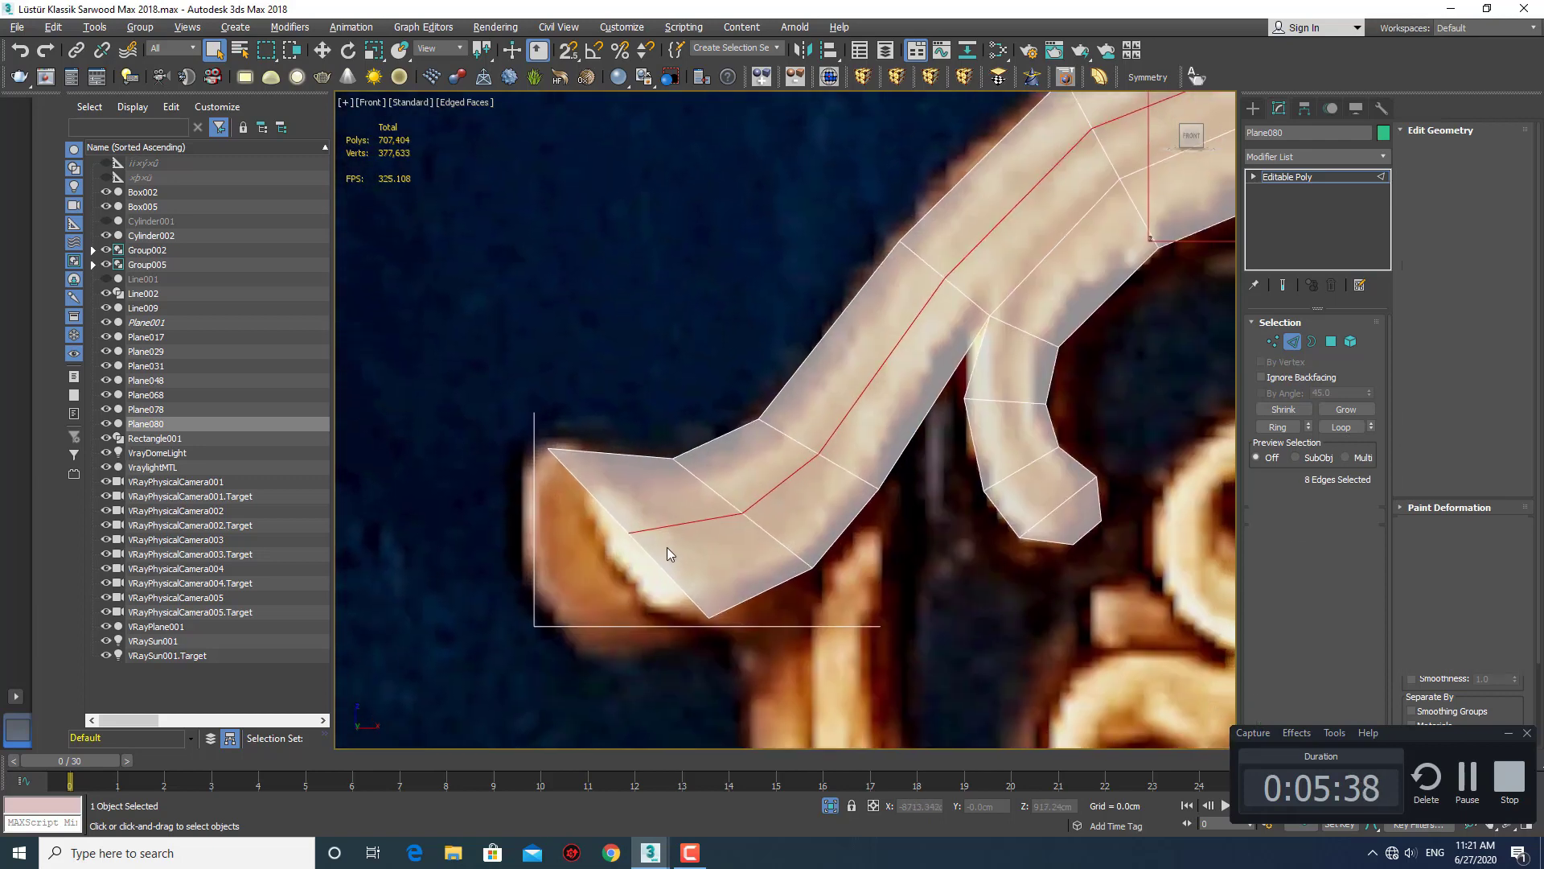
key(1)
key(w)
click(630, 532)
drag(696, 480, 658, 486)
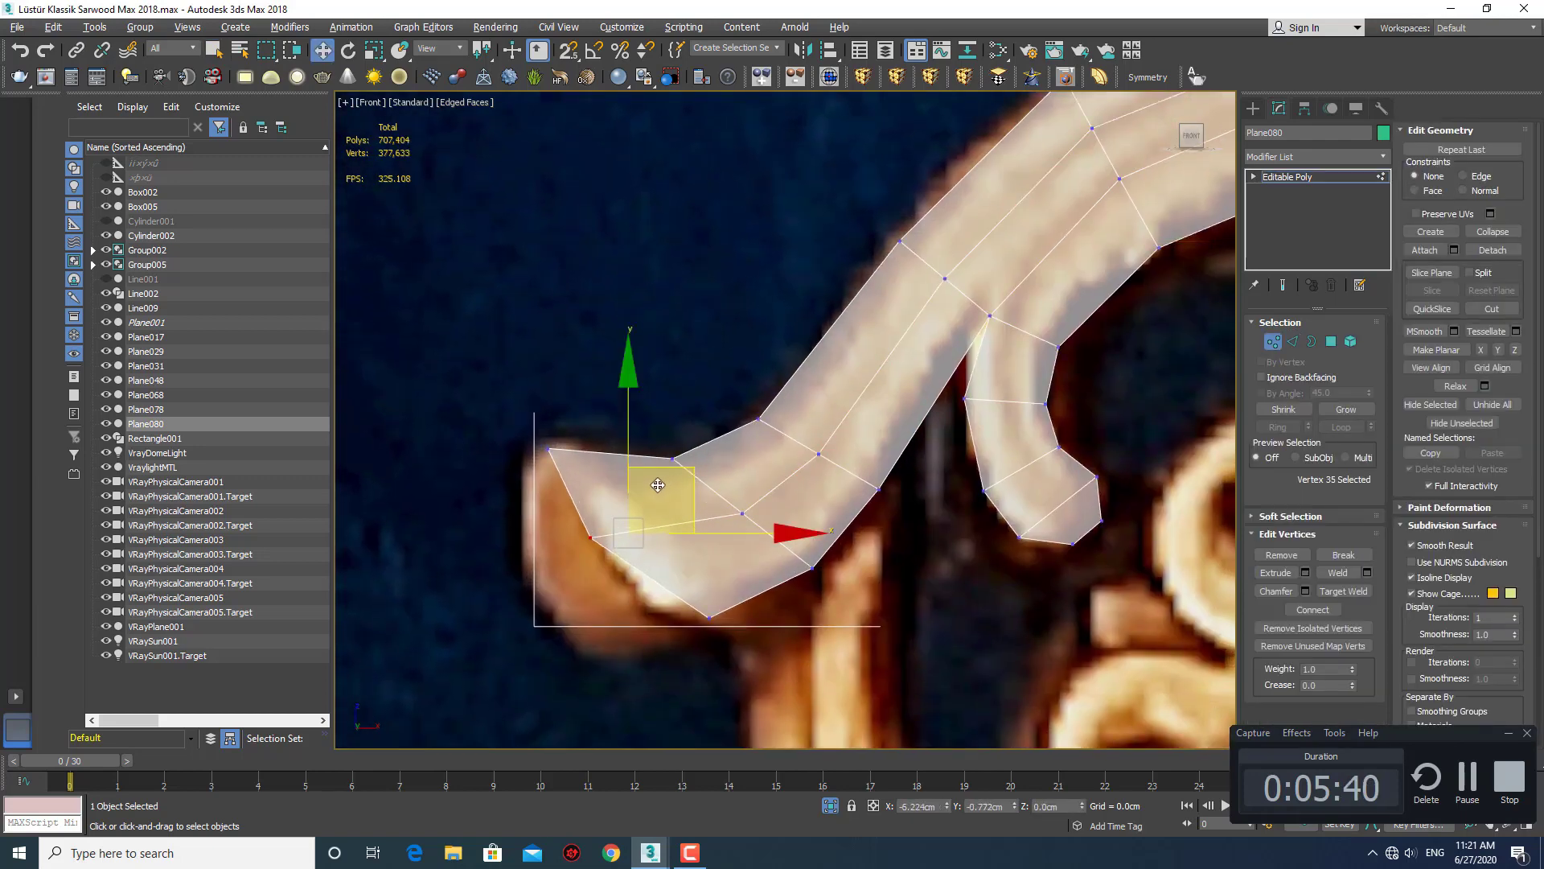
click(584, 418)
drag(584, 418, 535, 462)
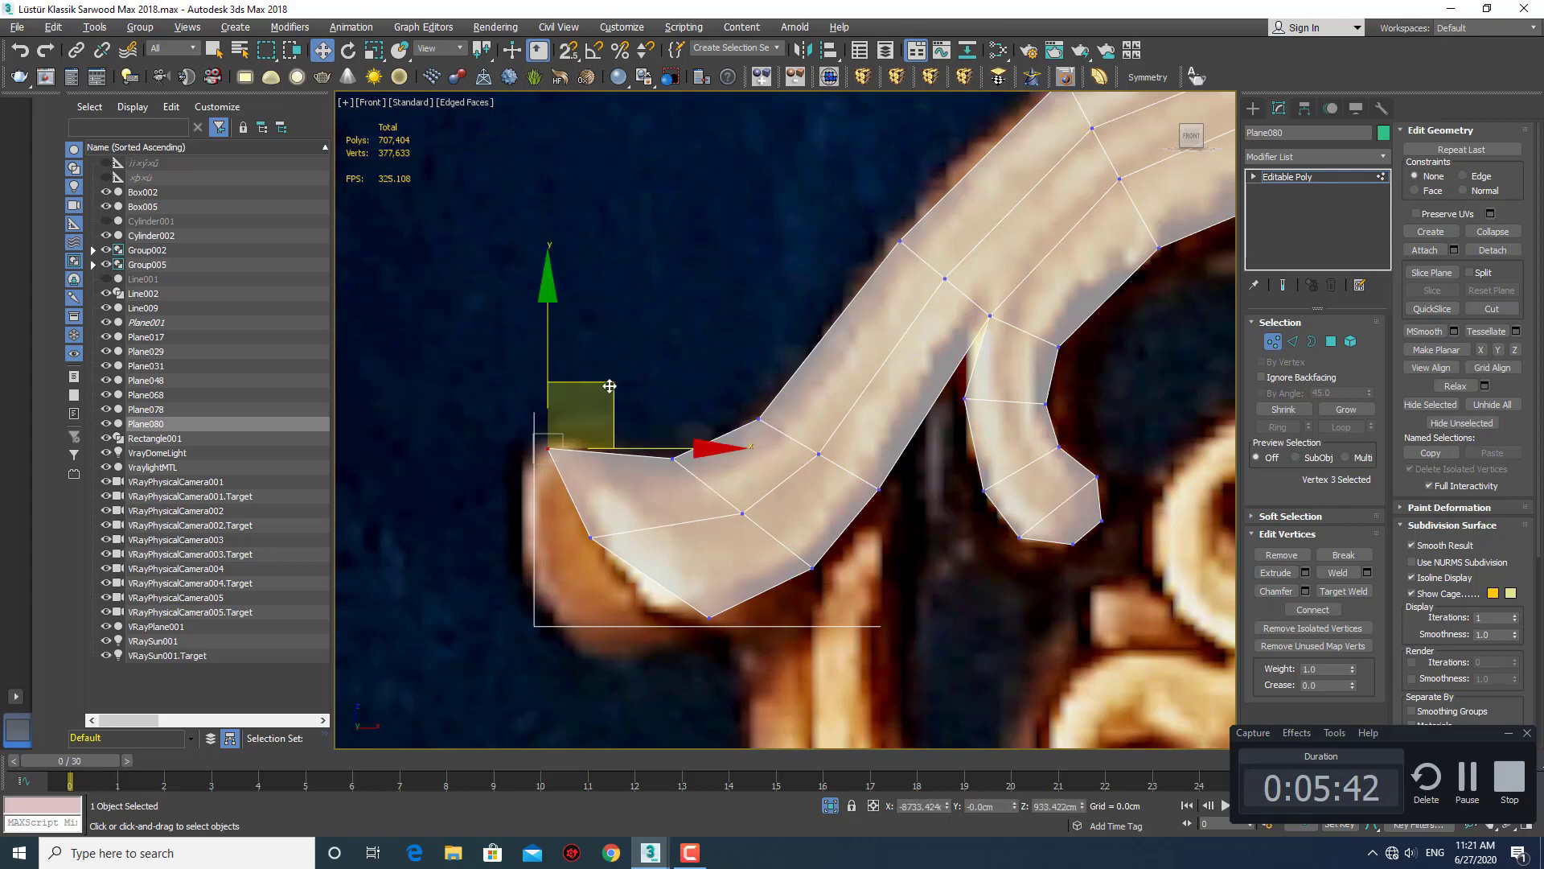
drag(609, 386, 621, 379)
Nudge the vertices along the new loop and the tube's outer side to fit the reference.
click(675, 478)
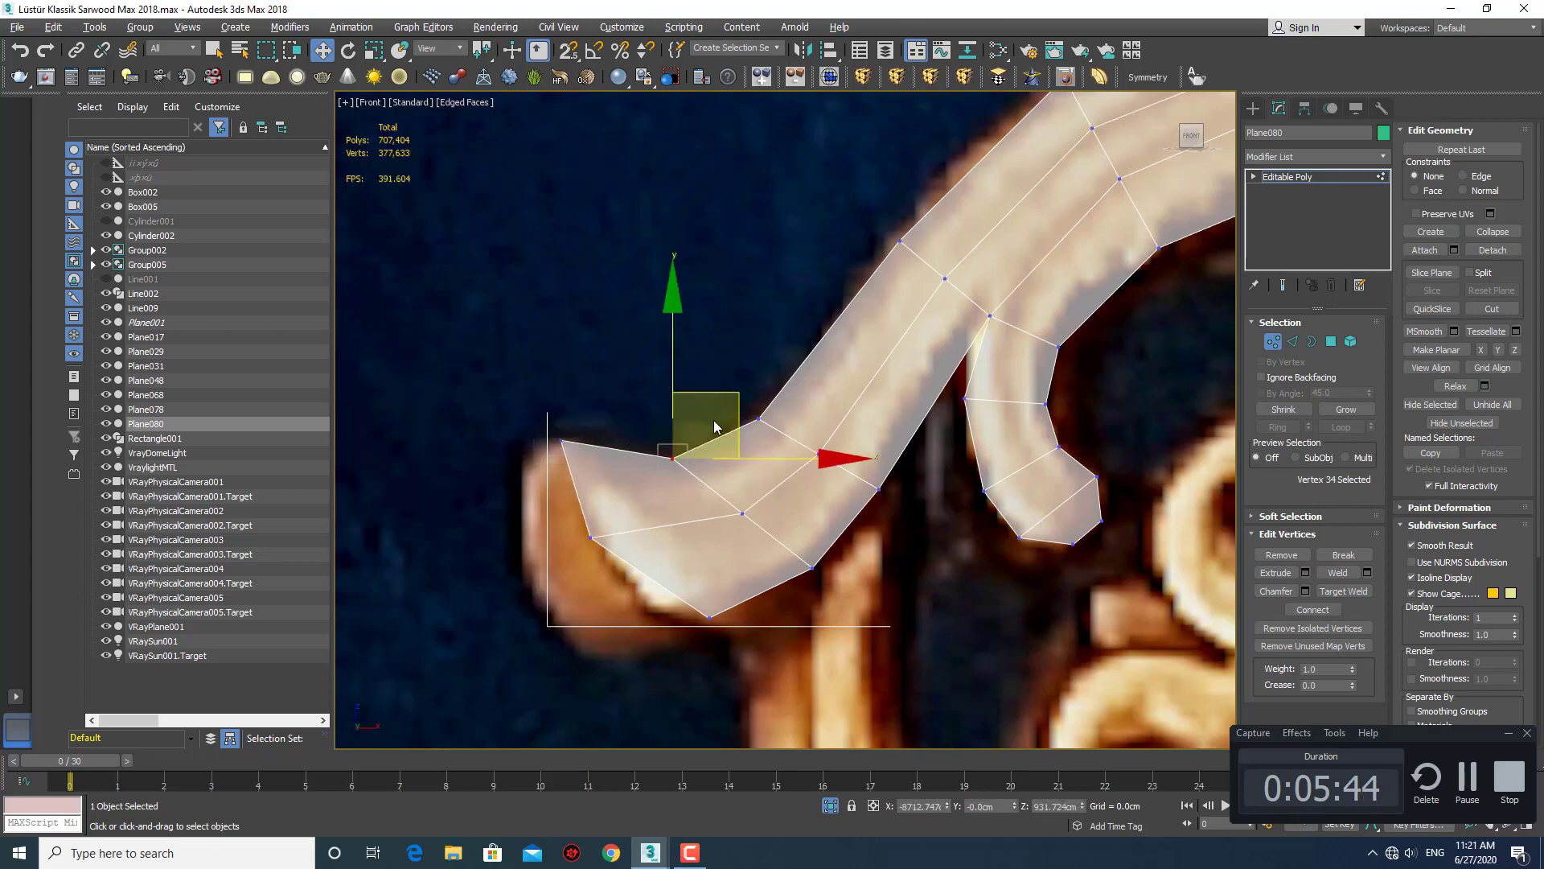
drag(740, 400, 756, 405)
click(758, 419)
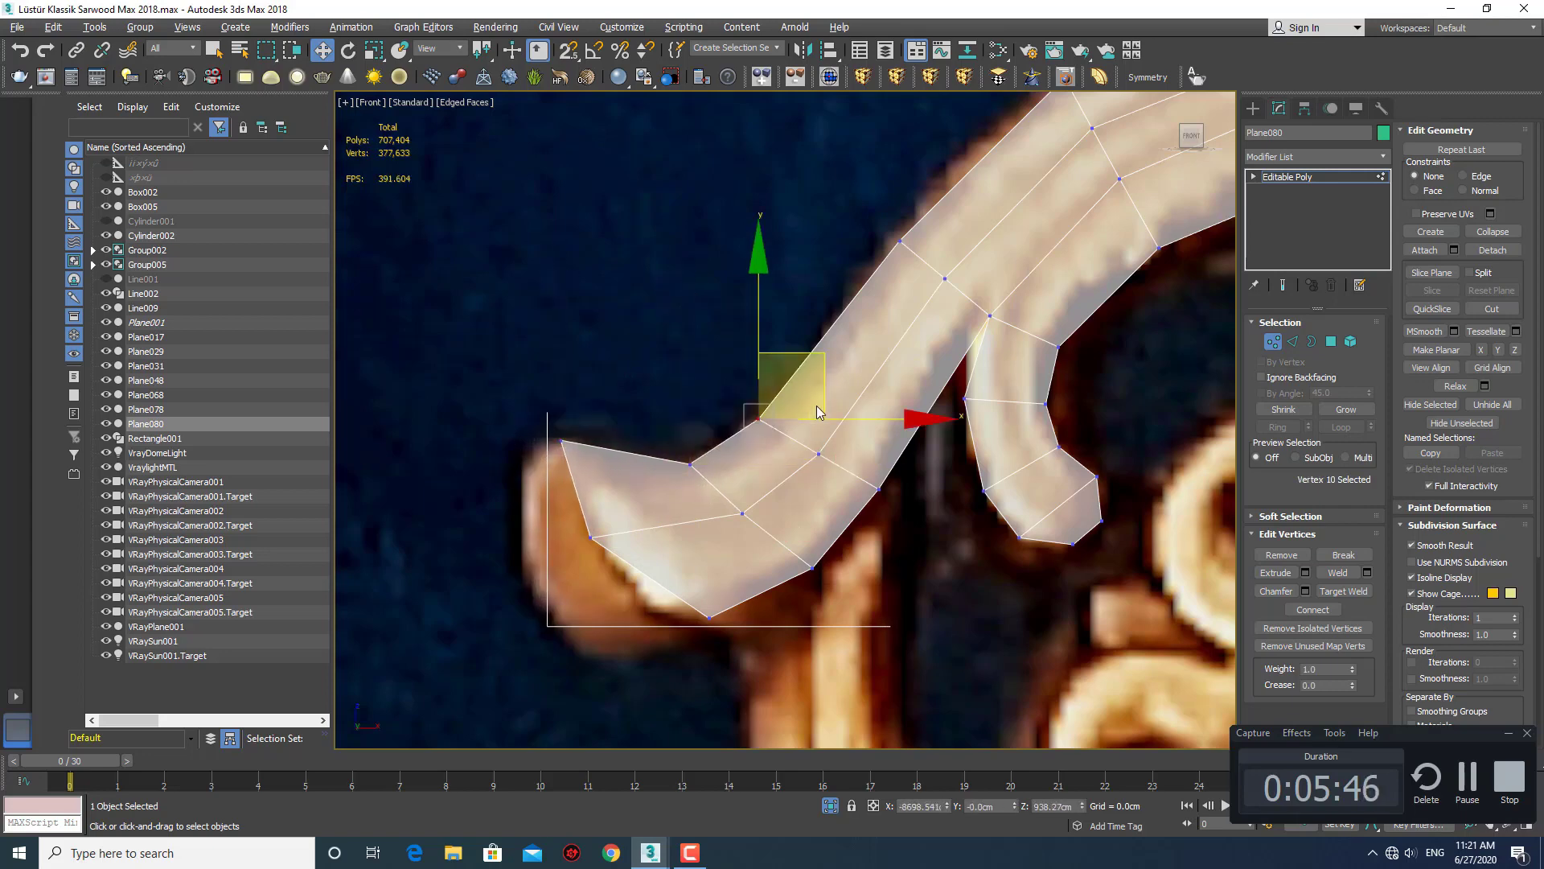
drag(825, 356, 846, 349)
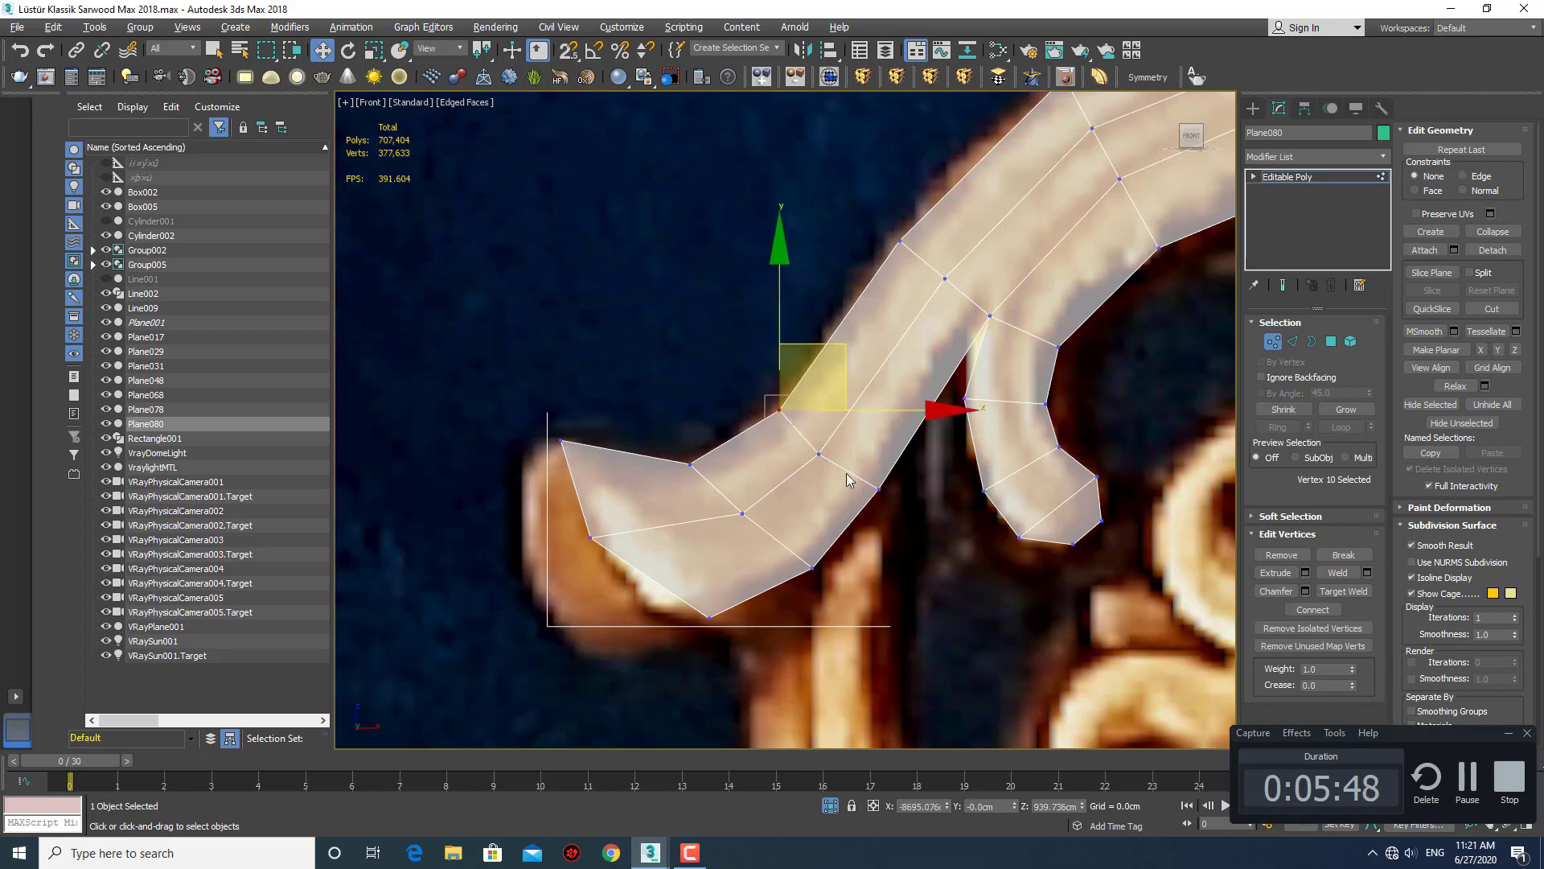
click(818, 455)
drag(891, 402, 960, 394)
click(880, 488)
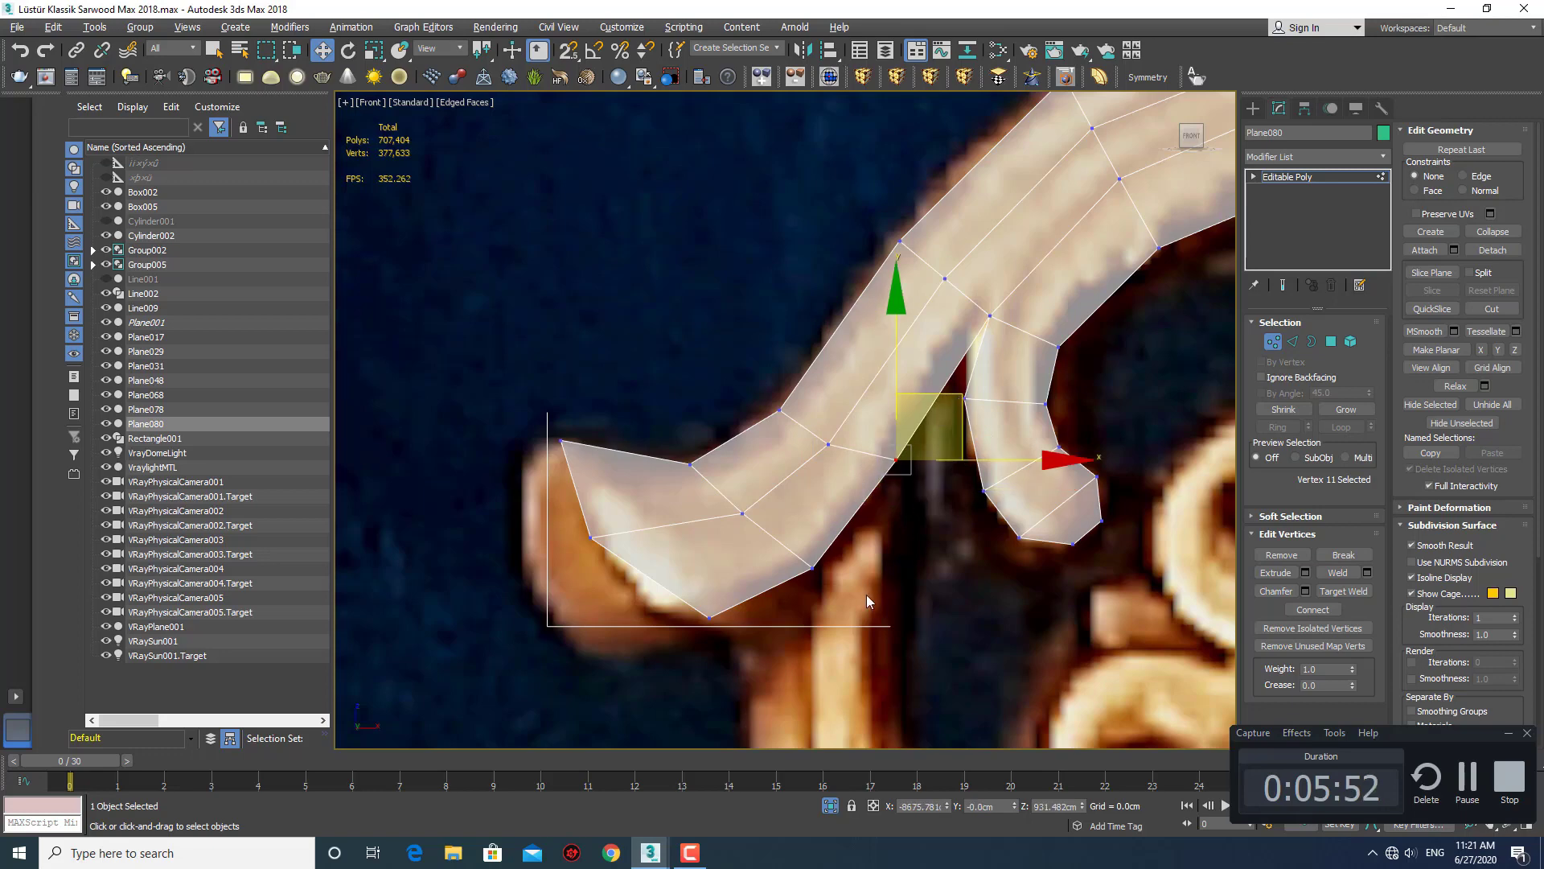
Adjust the lower-side, bottom and left tip vertices of the left end, then deselect.
drag(727, 536, 746, 550)
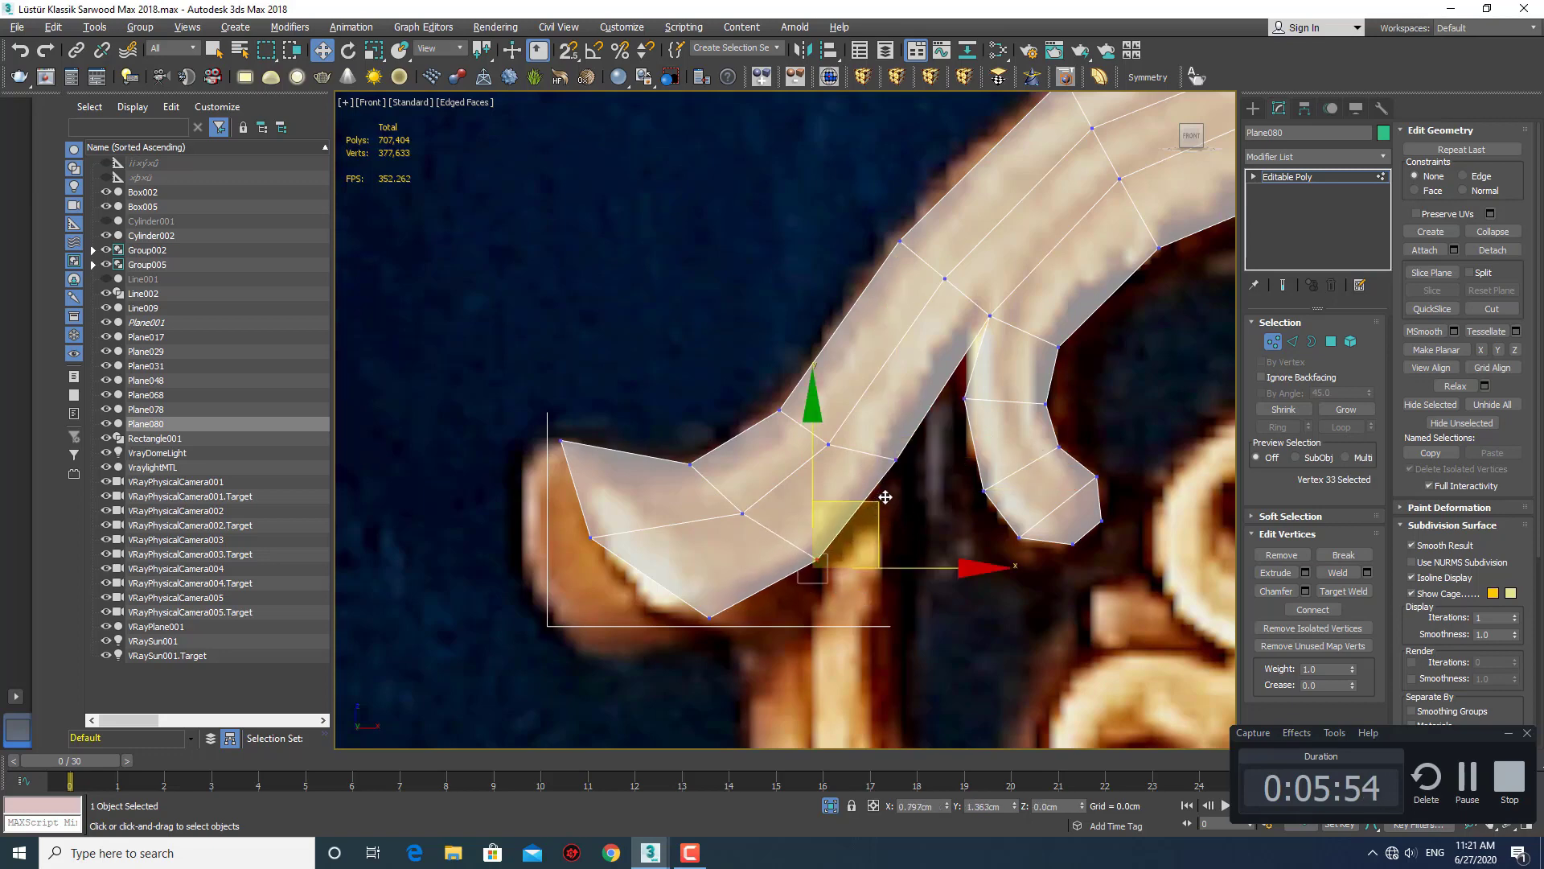
drag(853, 523, 860, 514)
click(709, 617)
drag(765, 550, 757, 553)
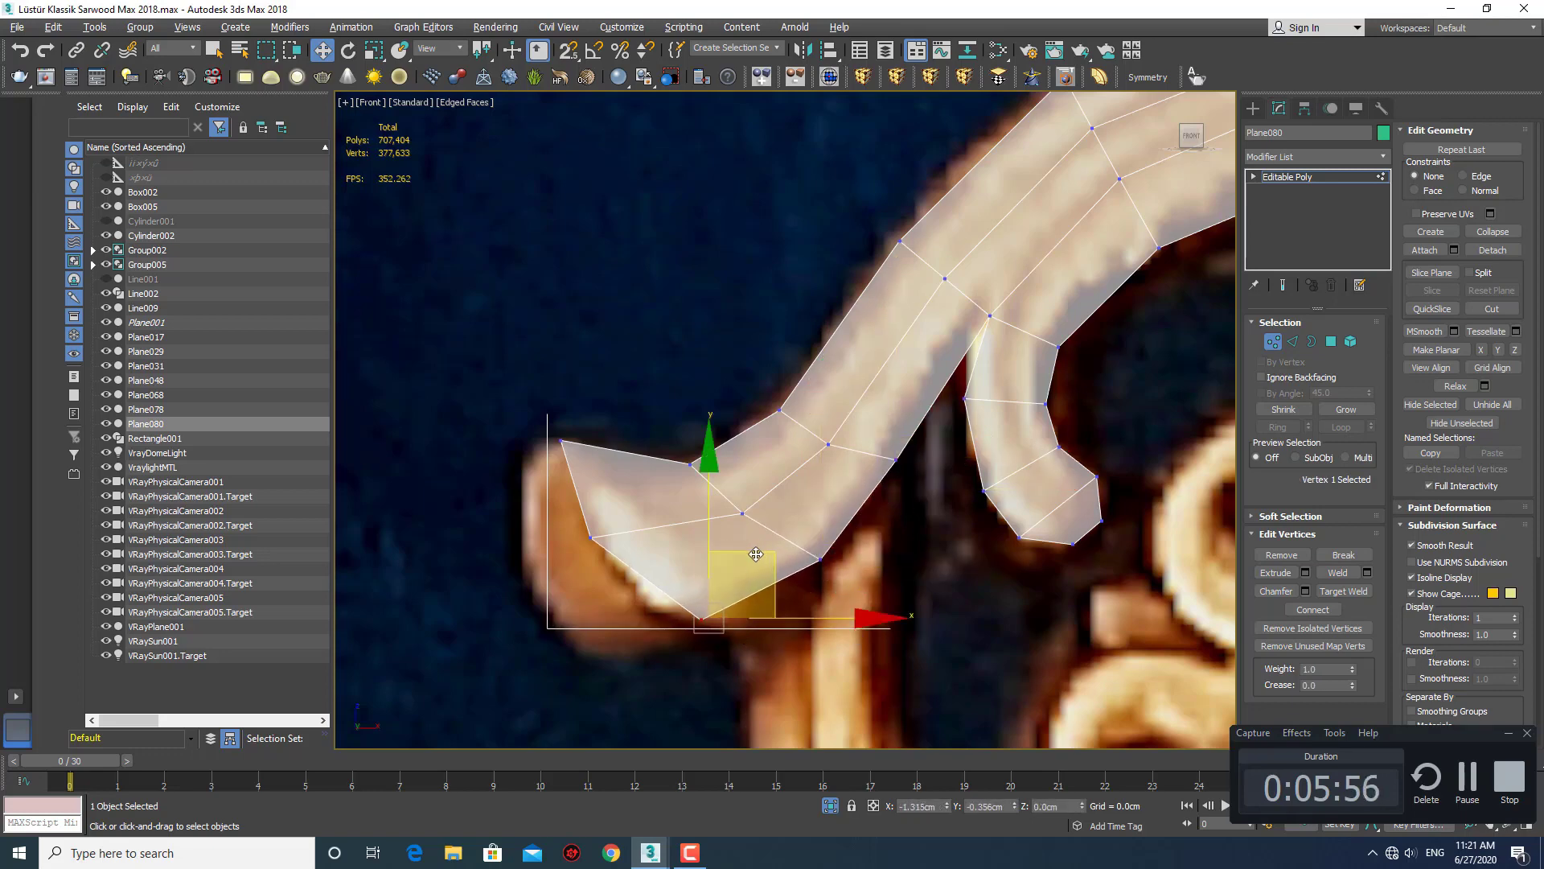
click(593, 535)
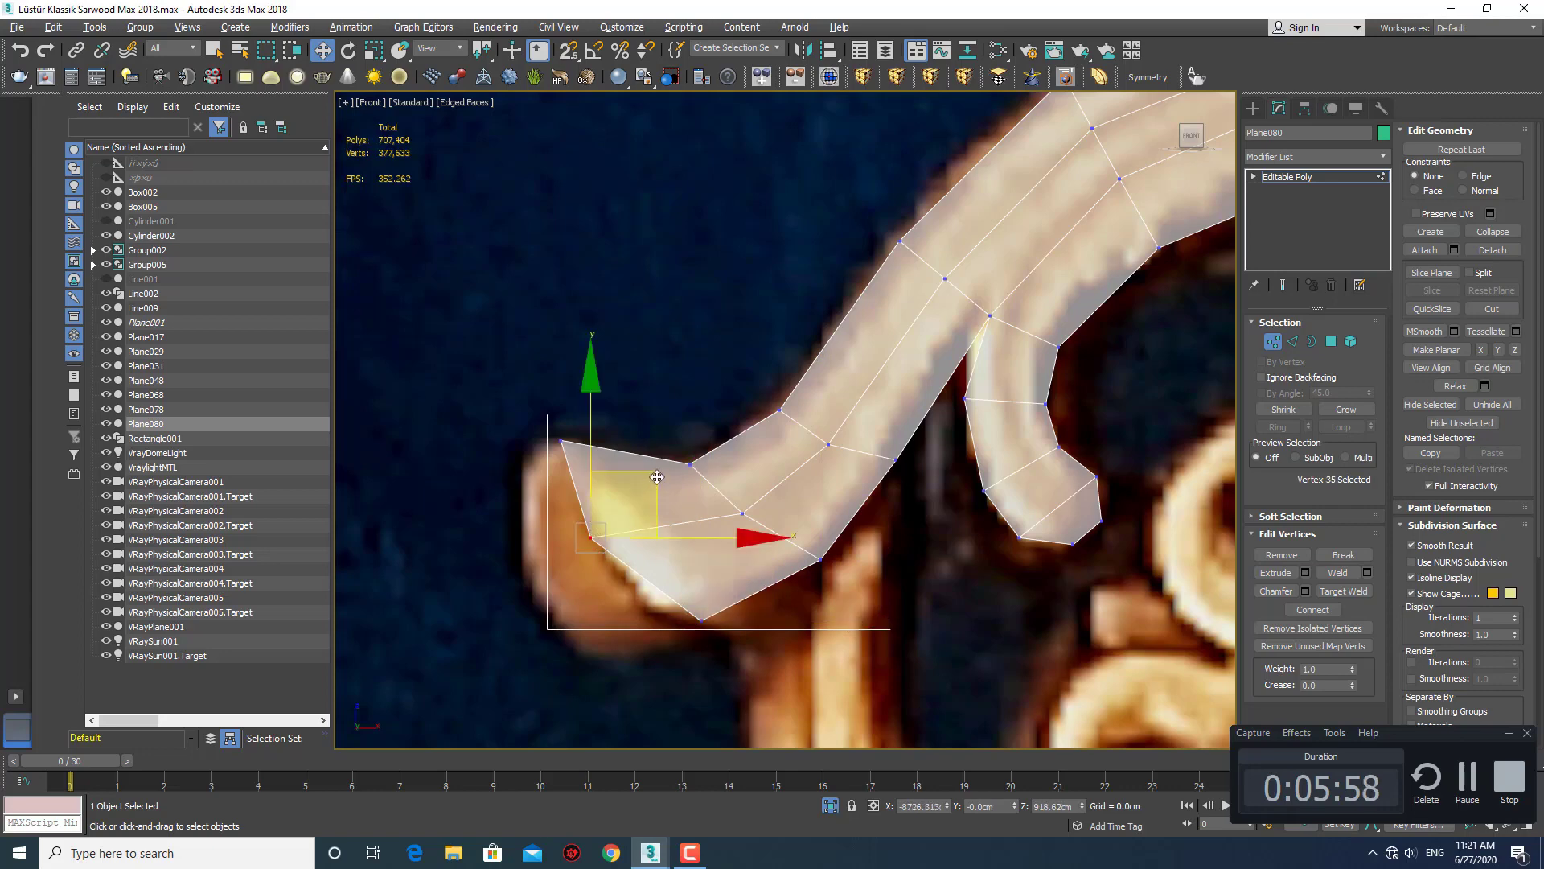
drag(650, 496, 667, 483)
click(673, 410)
scroll(639, 459, down, 3)
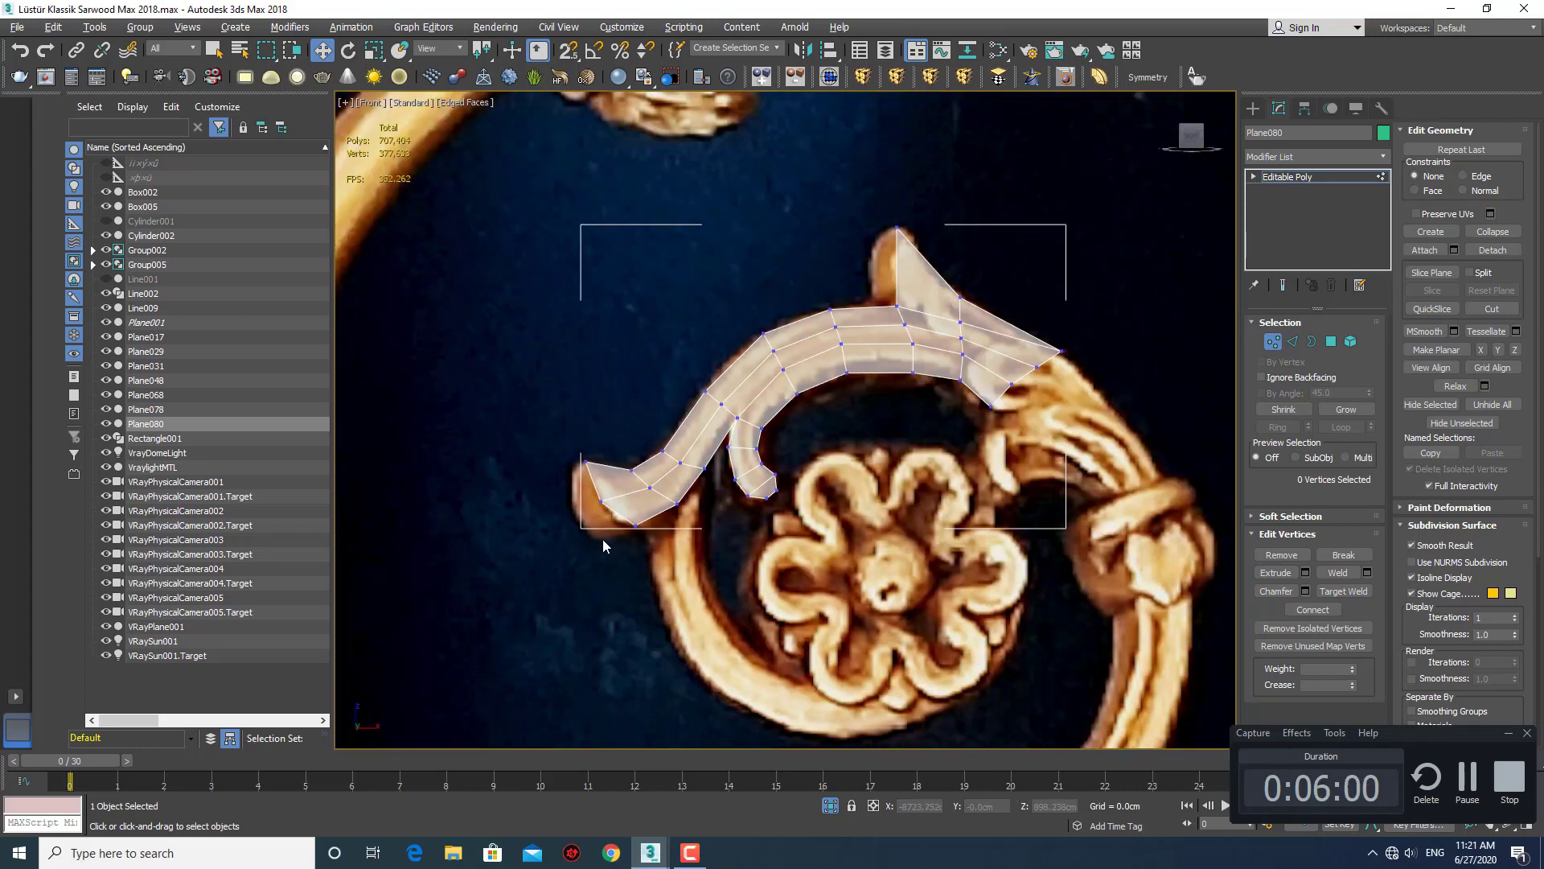
Lower the arrow tip's apex vertex toward the tube.
middle_drag(601, 538, 564, 519)
scroll(830, 442, up, 1)
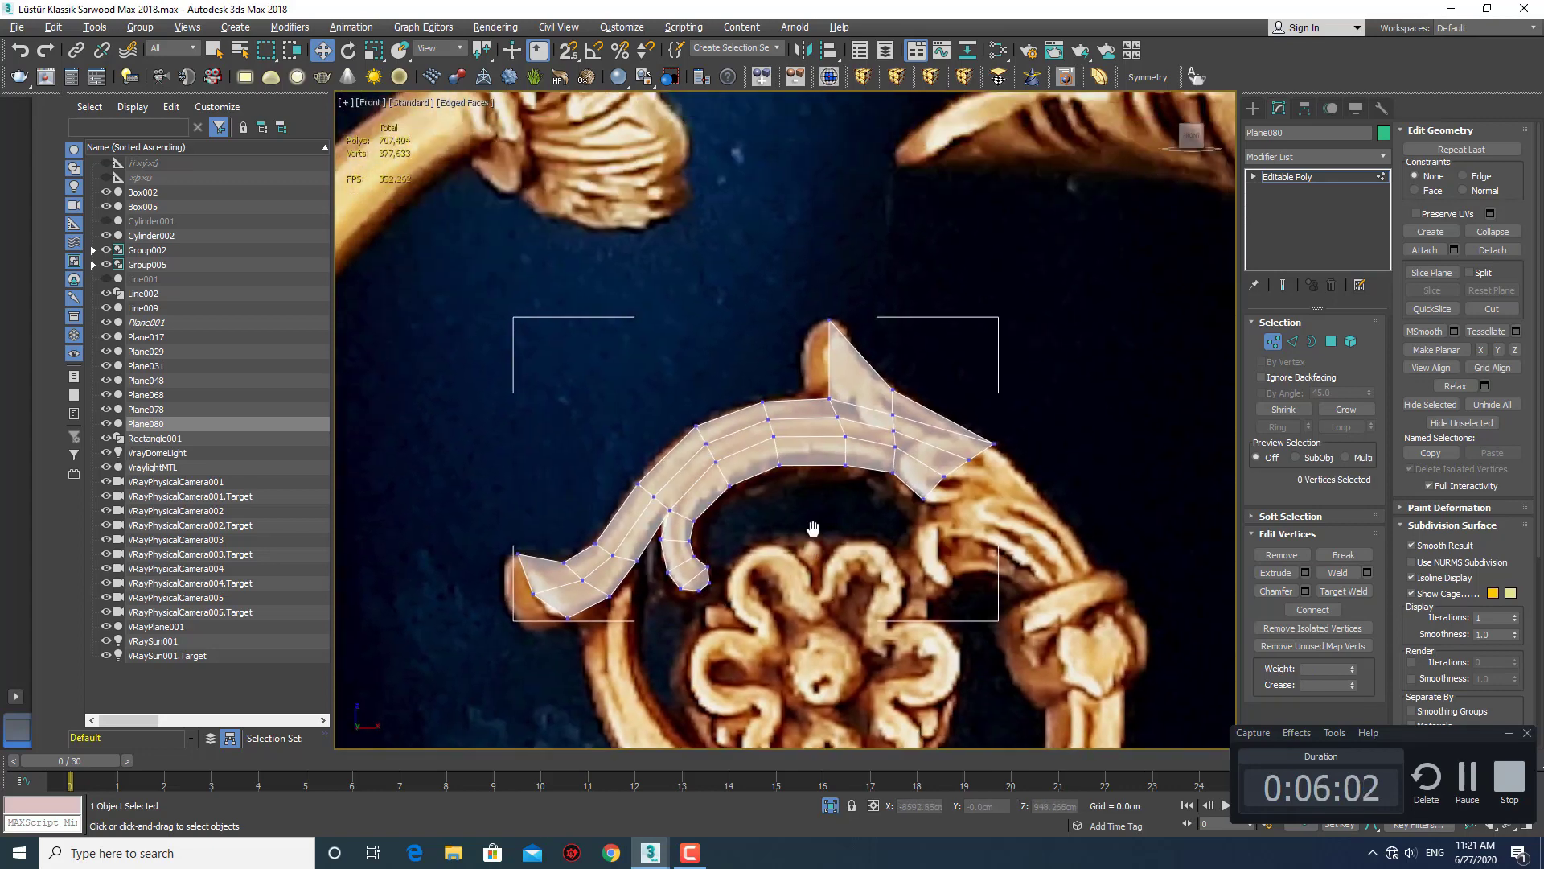
scroll(828, 444, up, 2)
scroll(824, 446, up, 1)
scroll(818, 449, up, 3)
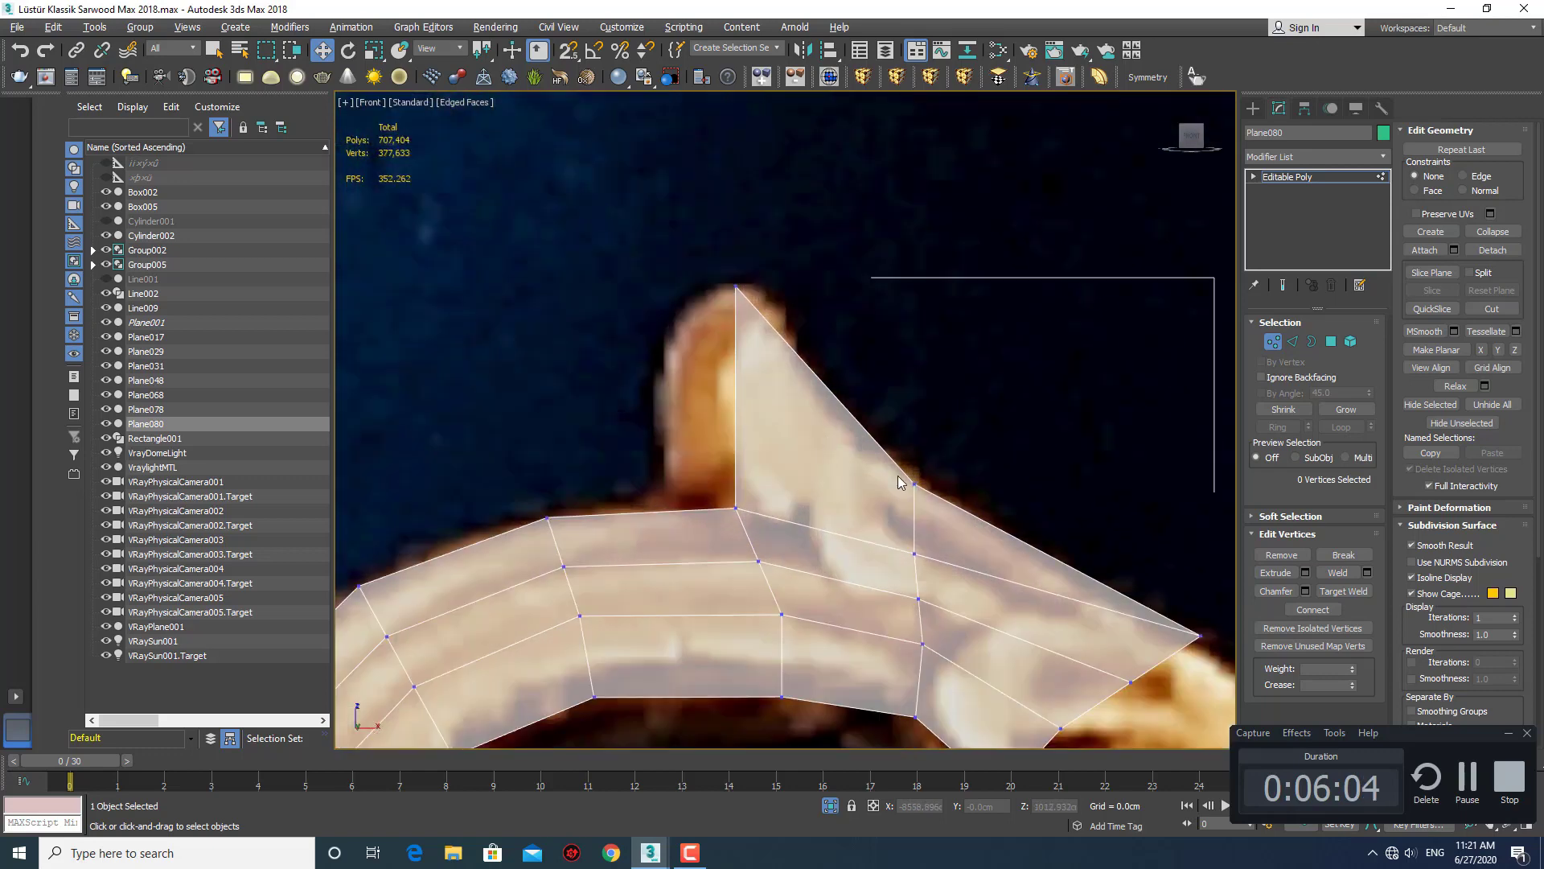
click(736, 288)
drag(736, 287, 750, 345)
middle_drag(848, 420, 844, 449)
Extend the tip's top edge upward into a new face and target-weld its corner into a triangle.
key(2)
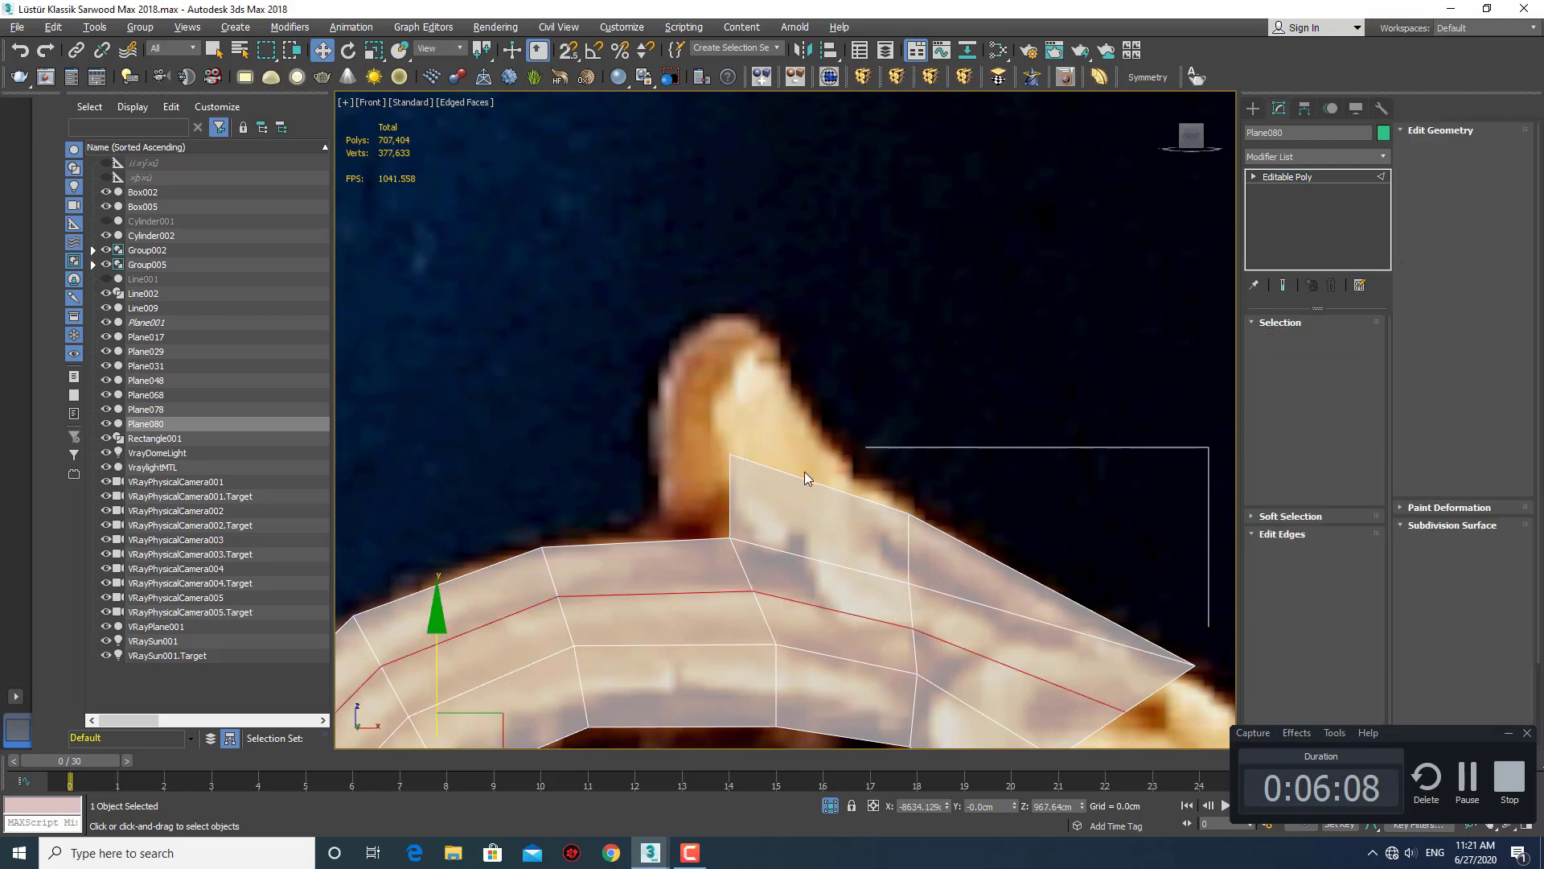
click(804, 477)
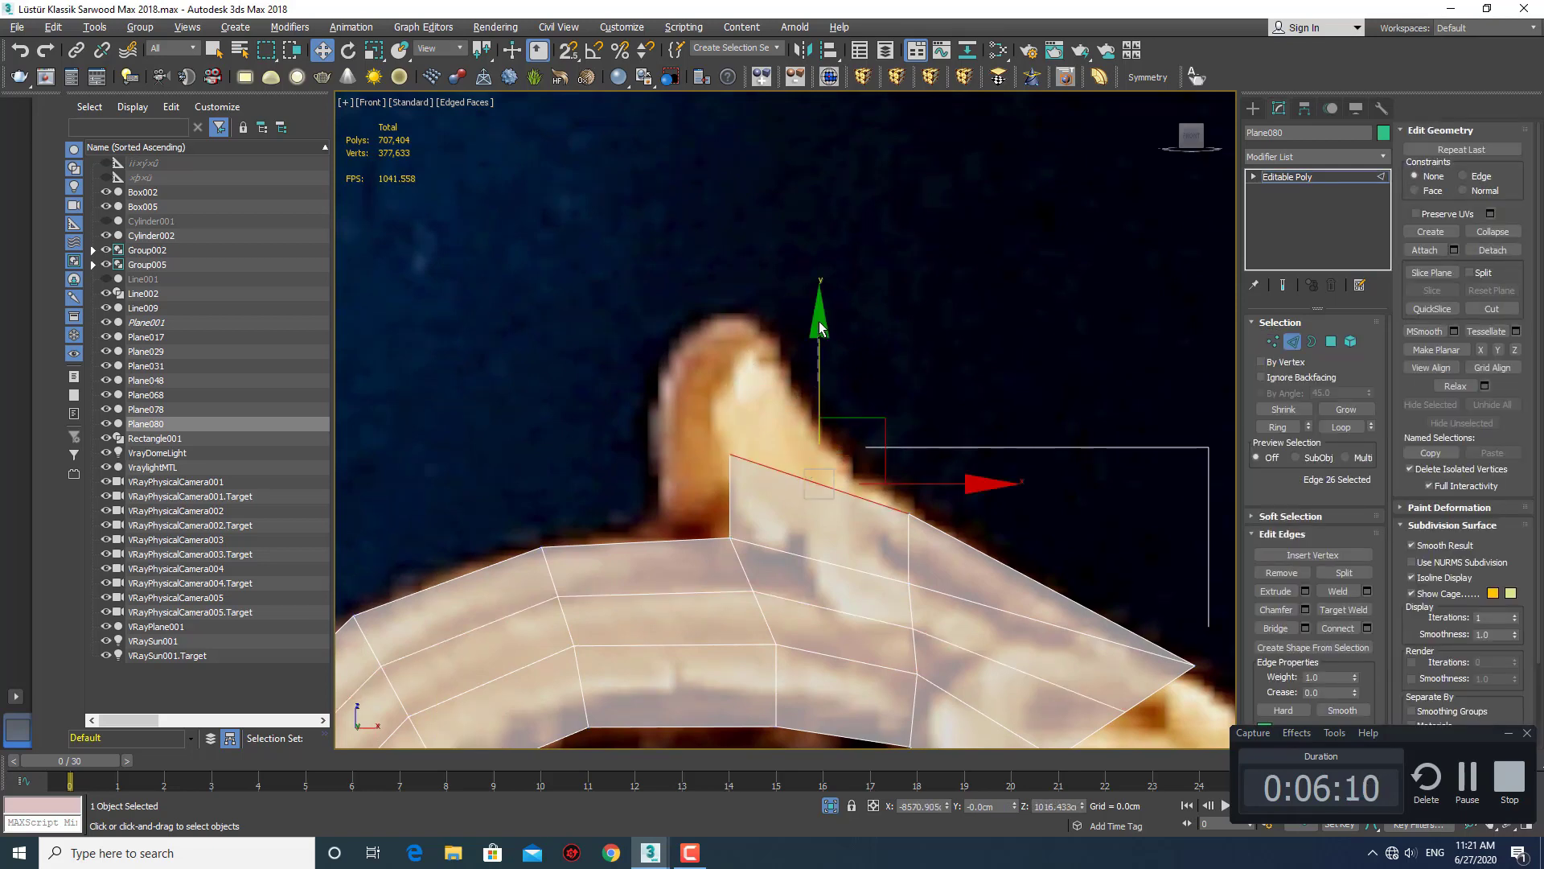
shift+drag(819, 377, 819, 293)
key(1)
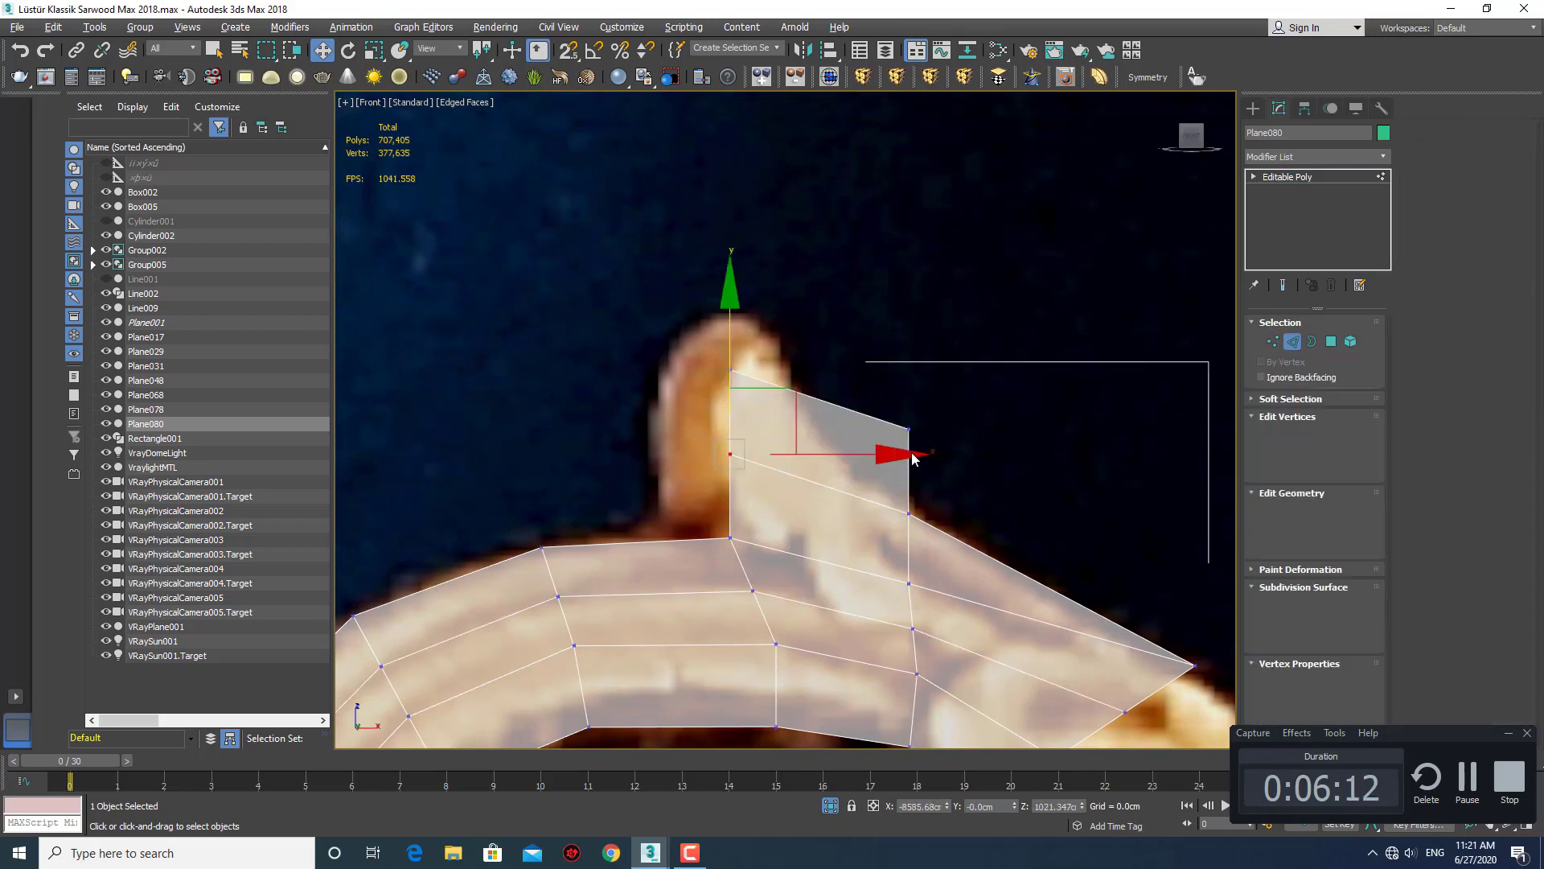
click(913, 429)
click(1351, 591)
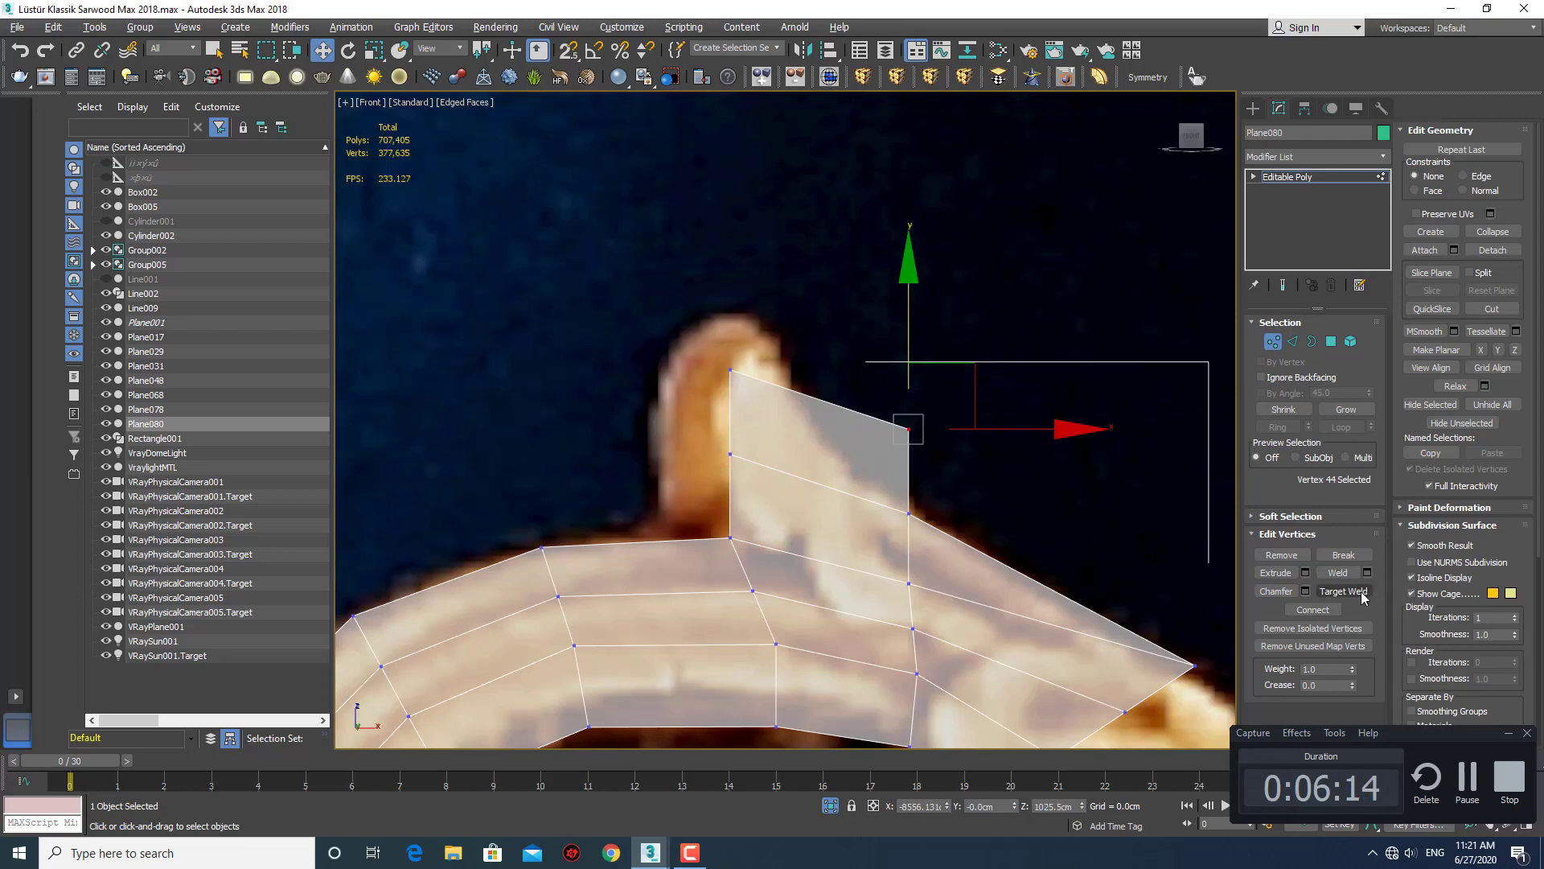
click(909, 511)
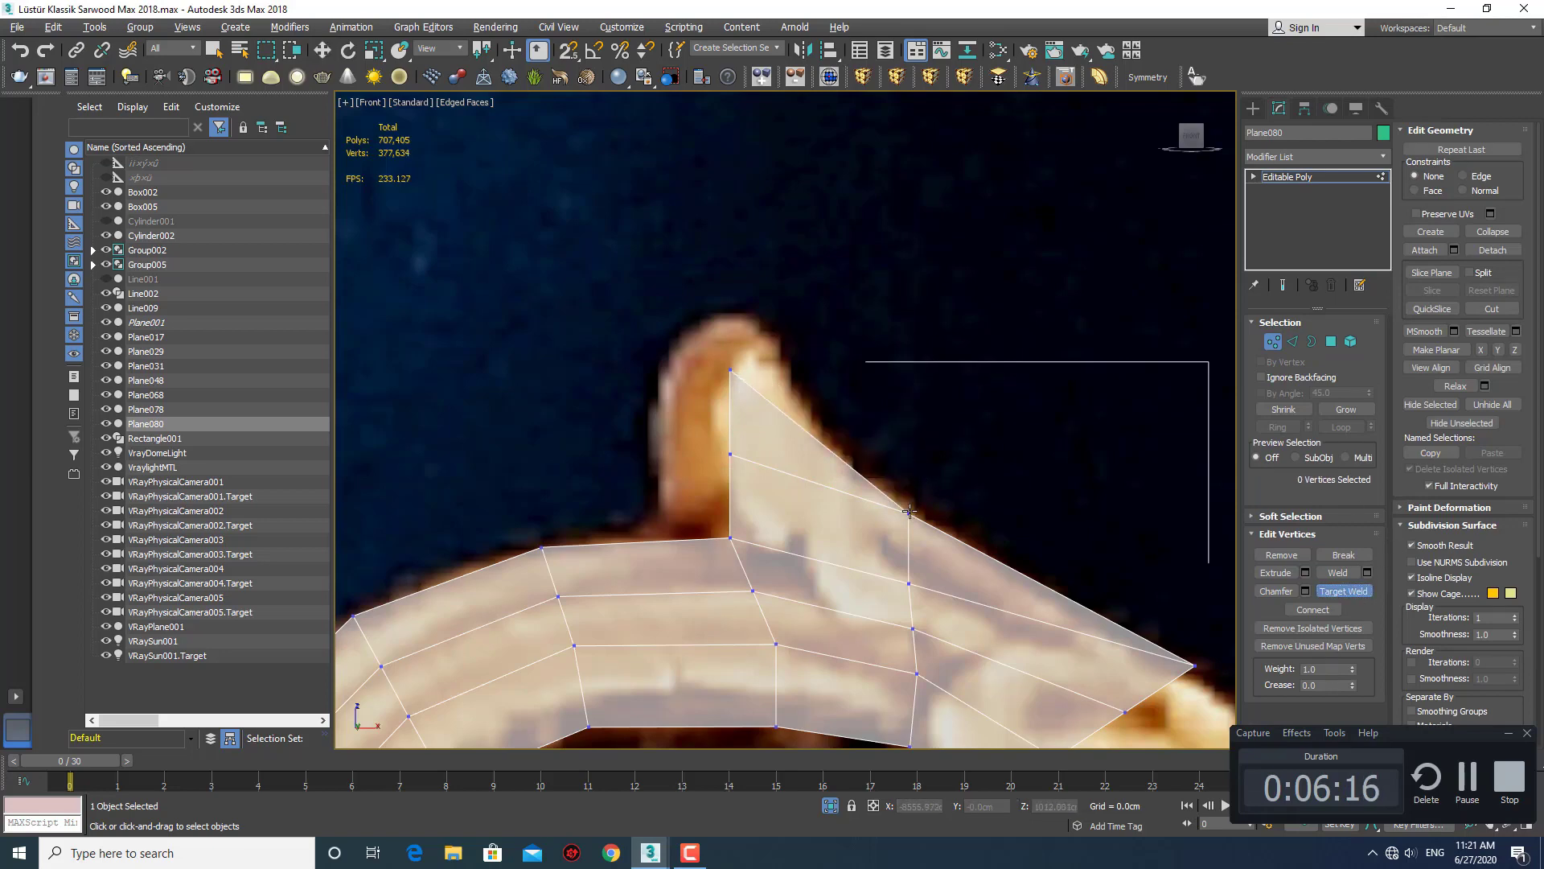
Raise the top vertex to the reference tip and align the peak vertices to the outline.
key(w)
click(729, 371)
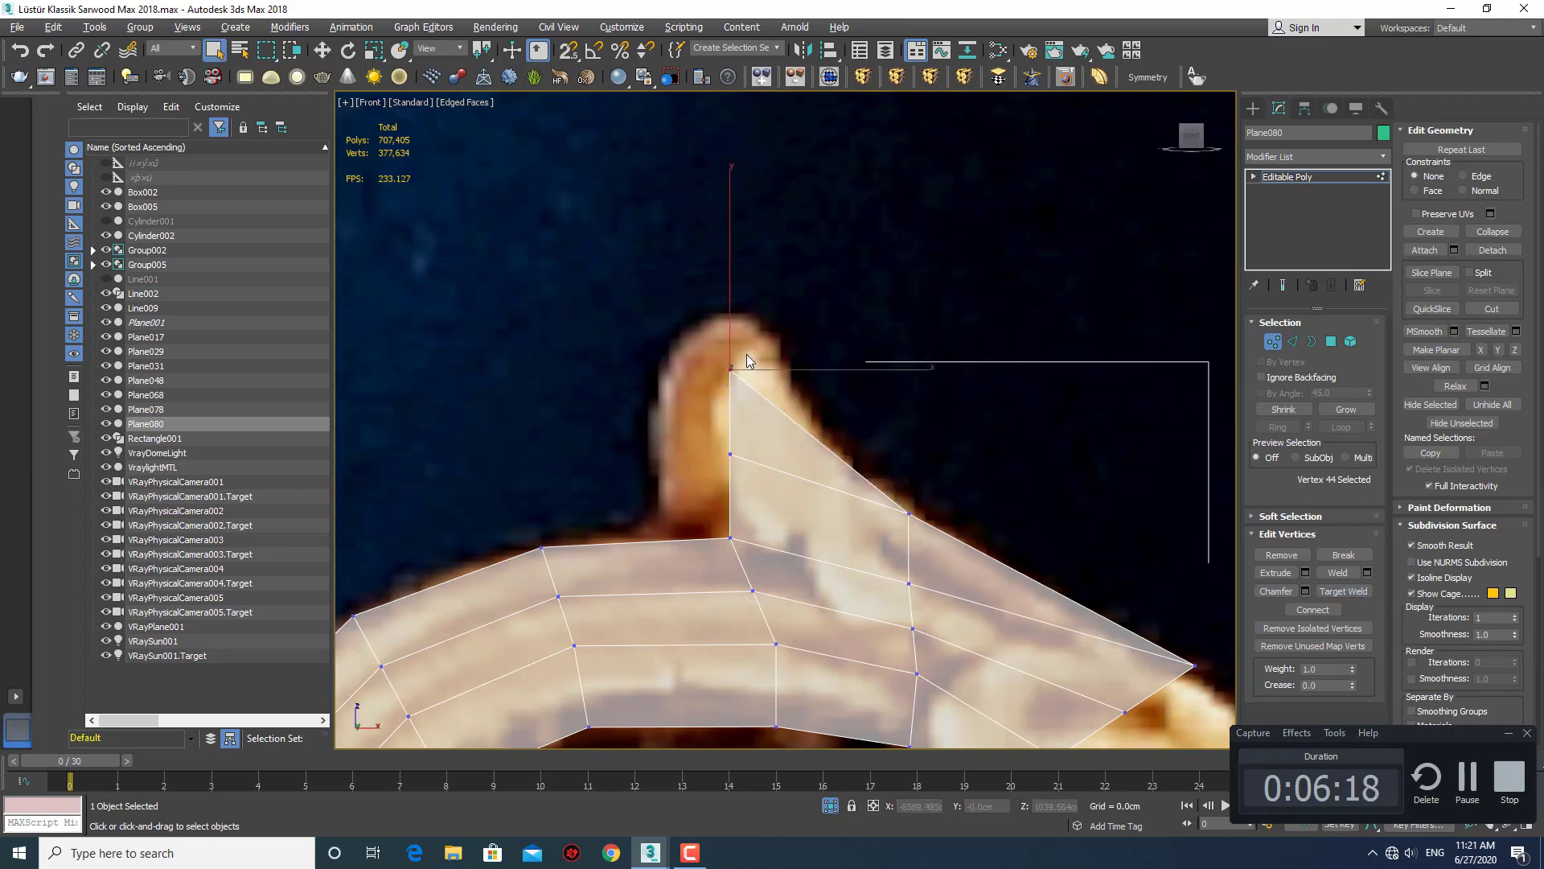
drag(747, 221, 747, 166)
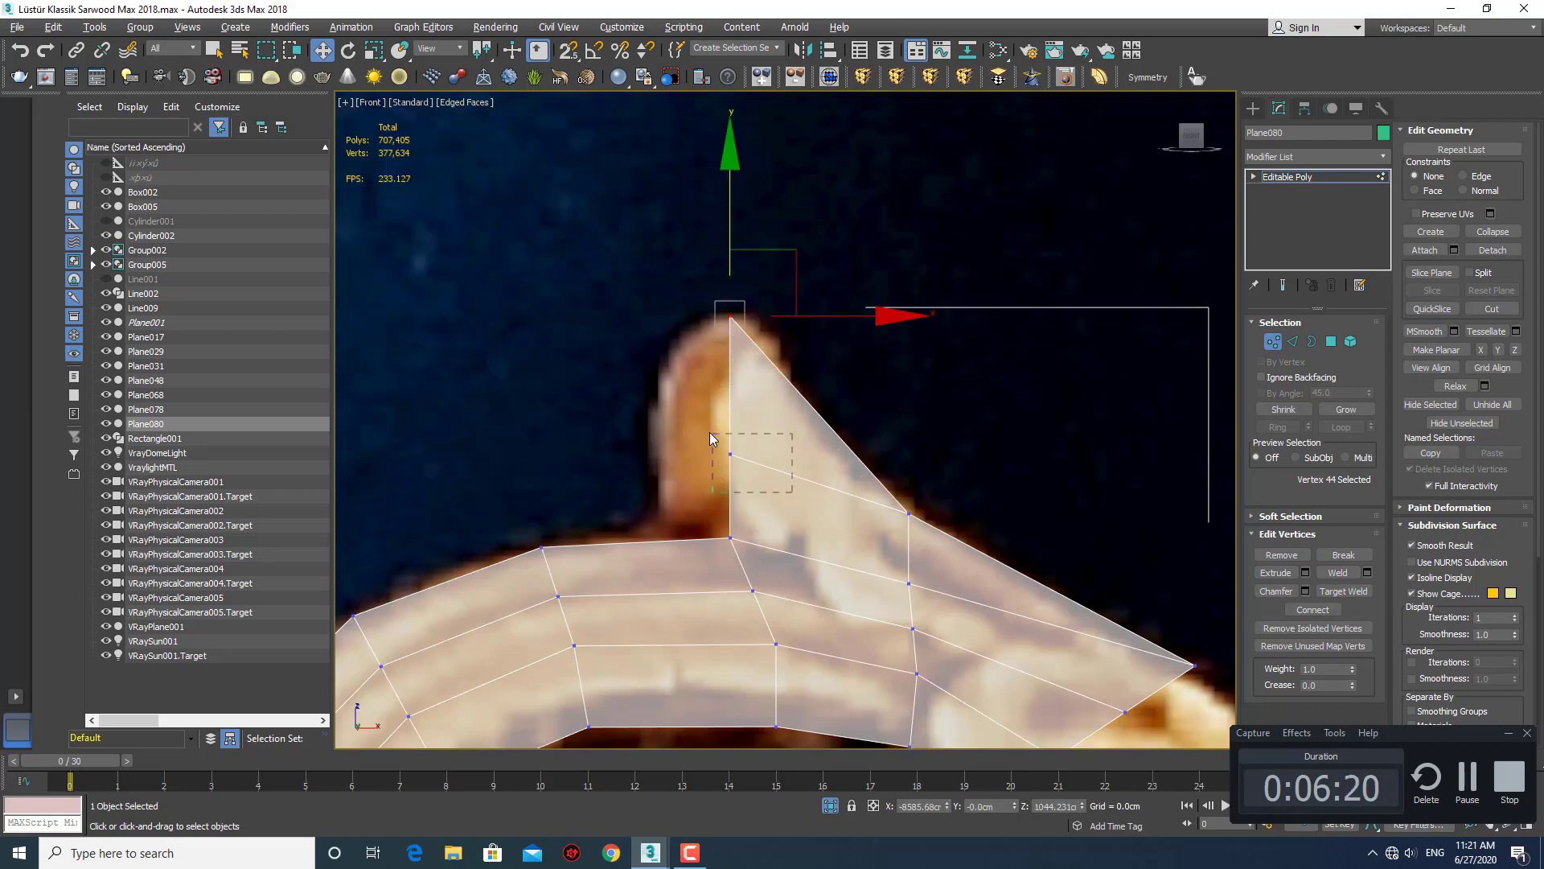
click(730, 454)
drag(798, 403, 786, 393)
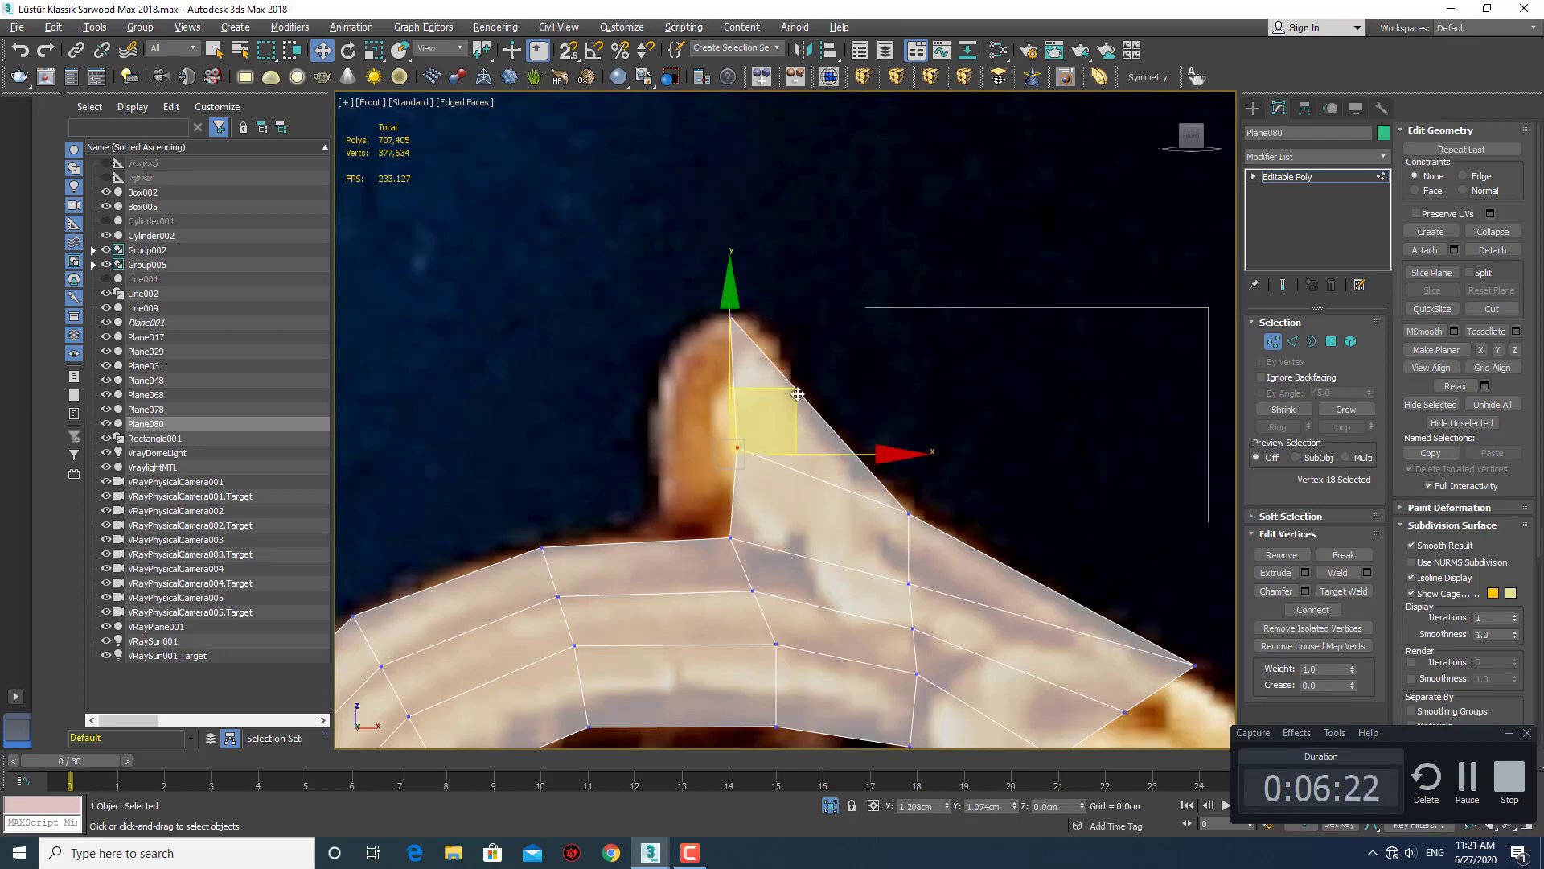
click(837, 364)
click(730, 316)
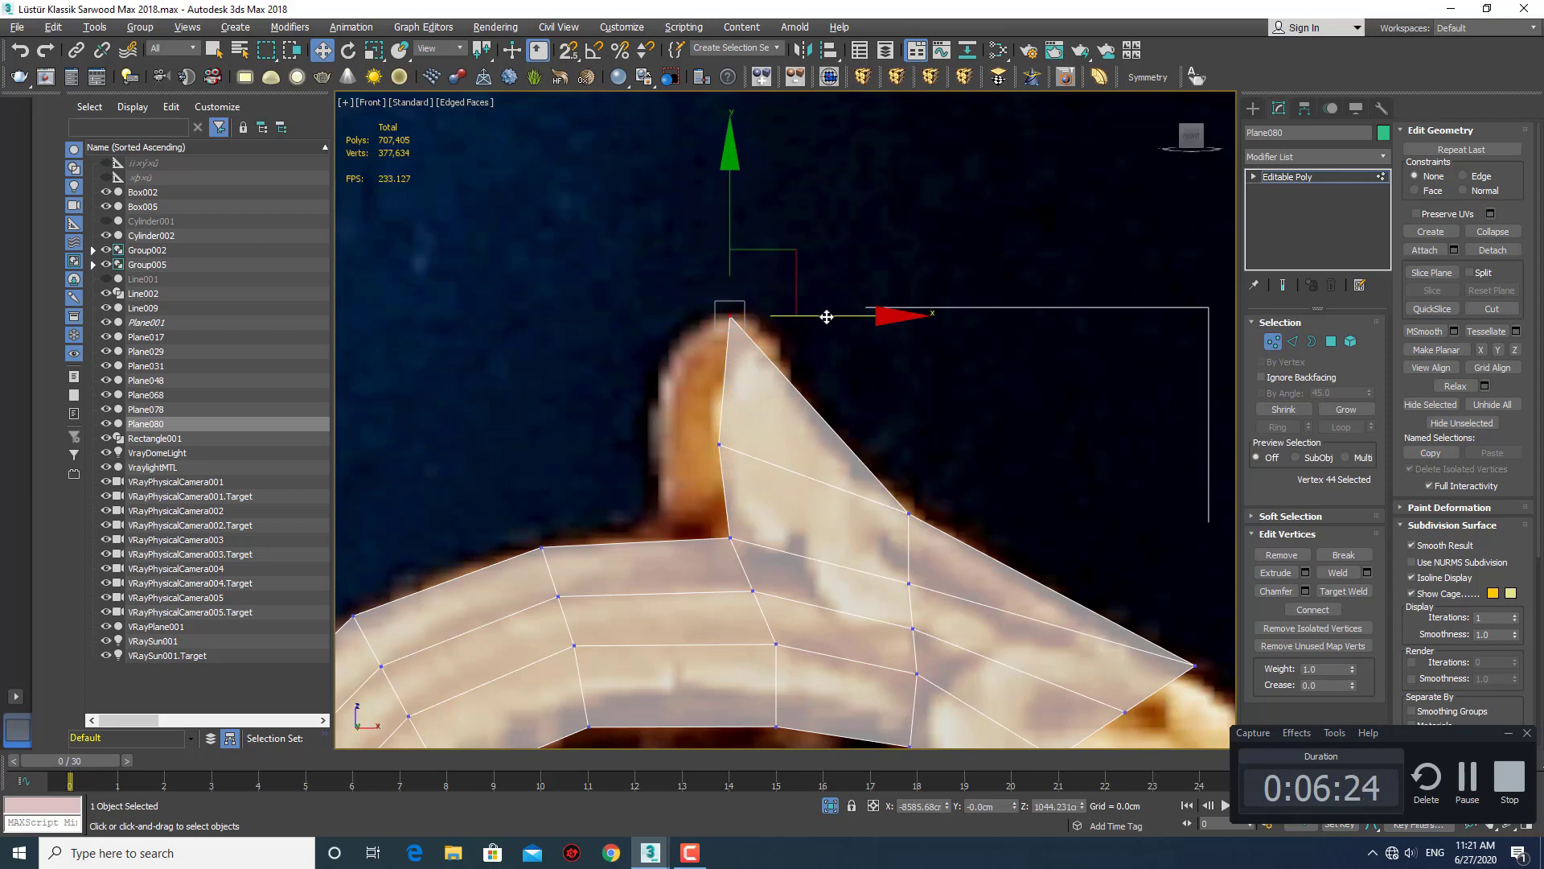
drag(829, 316, 846, 358)
click(944, 433)
Reframe the Front view and select the eight-edge central lengthwise loop along the leaf's arm.
scroll(945, 433, down, 3)
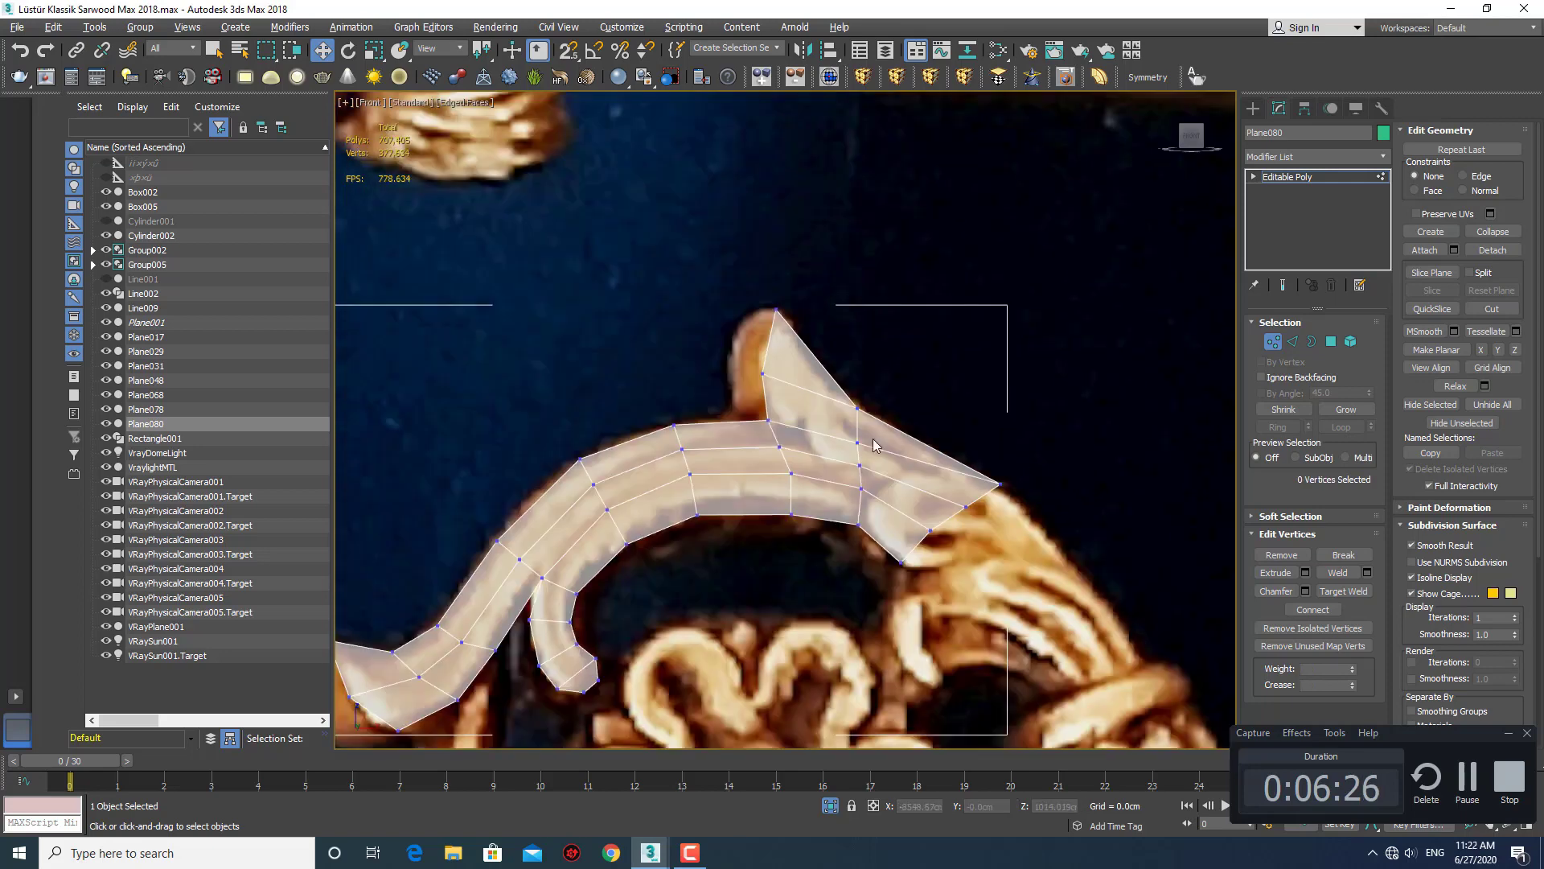
scroll(884, 466, down, 2)
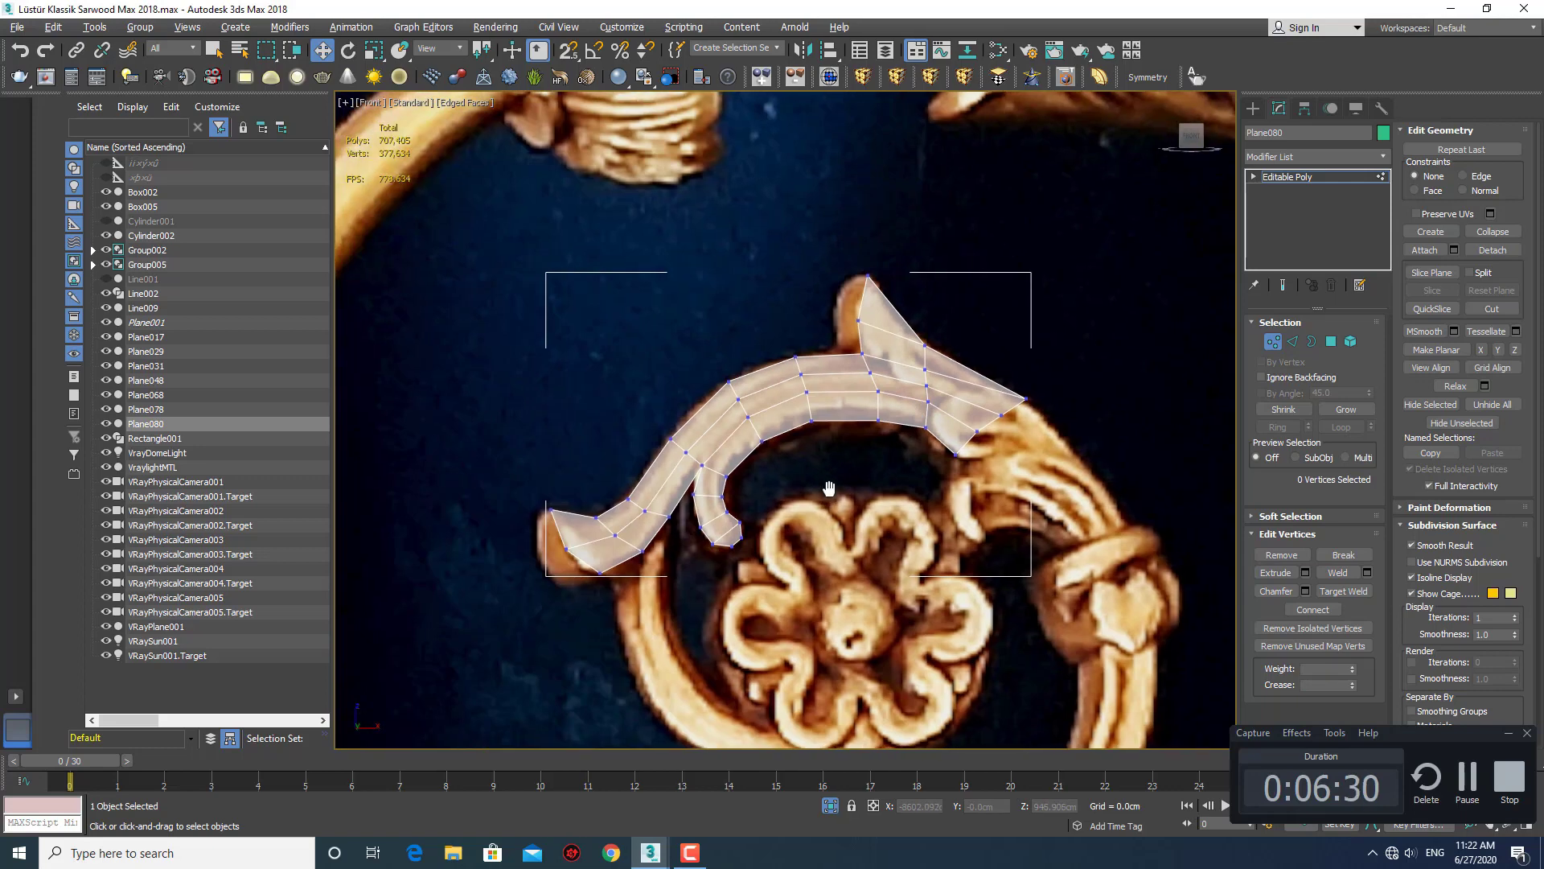
middle_drag(830, 489, 837, 495)
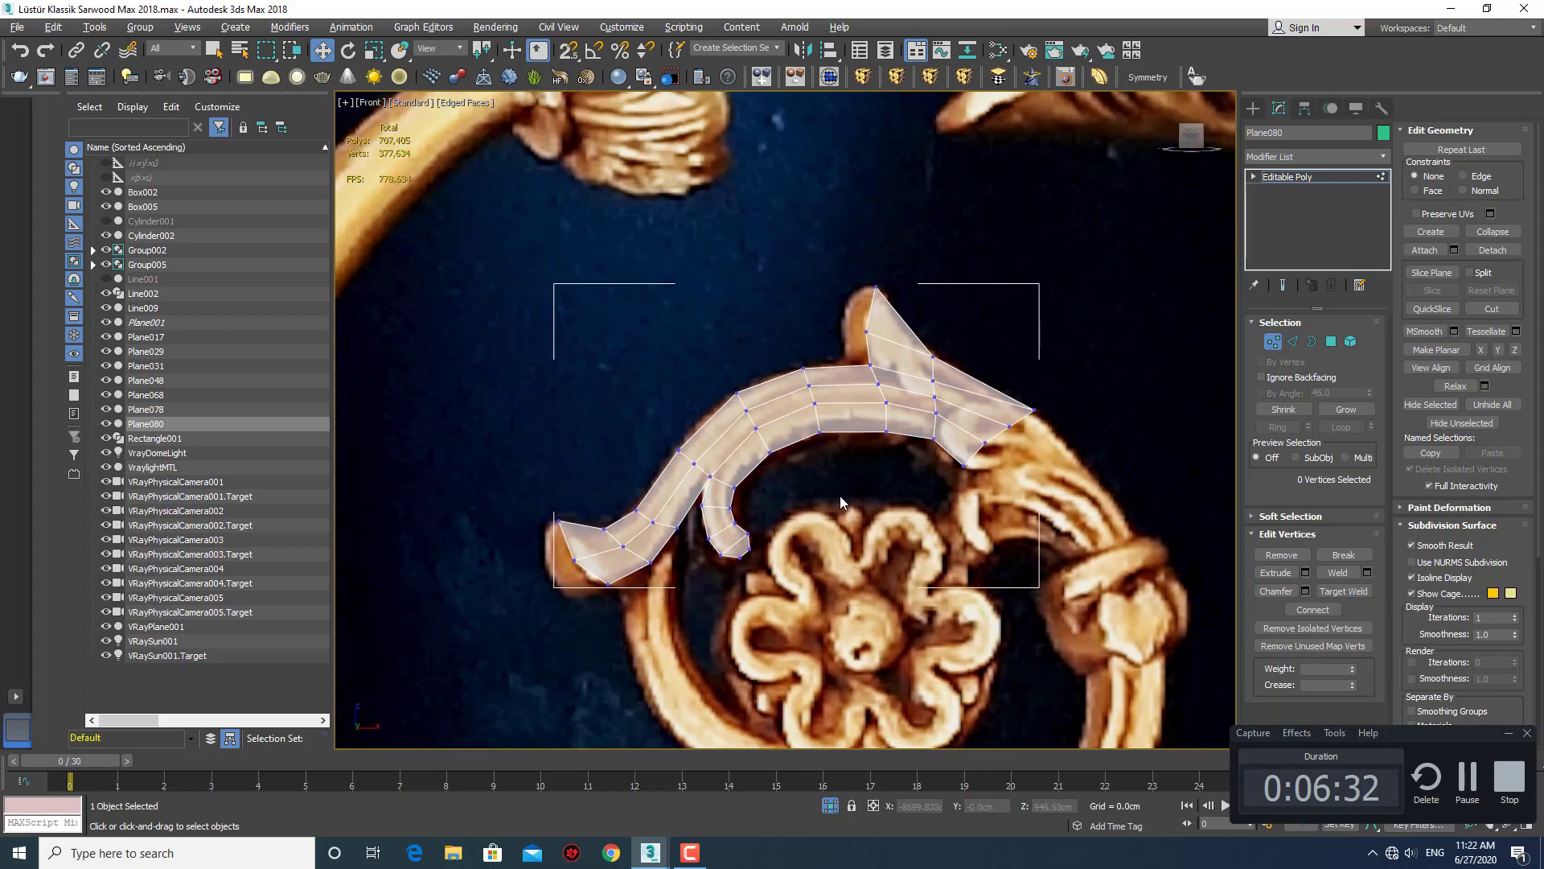
scroll(815, 495, up, 2)
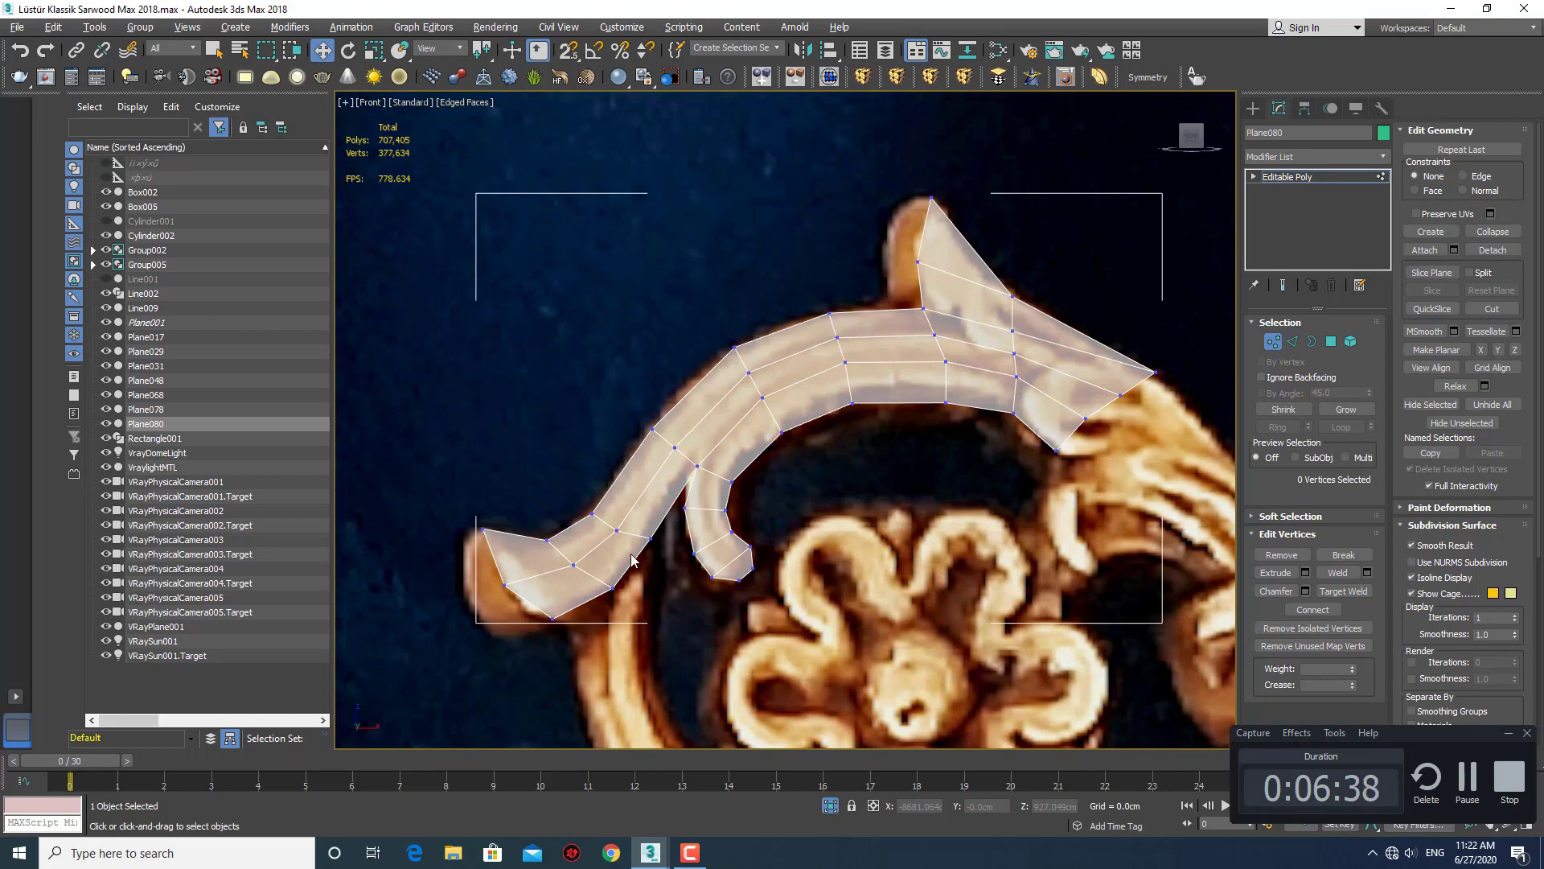
key(2)
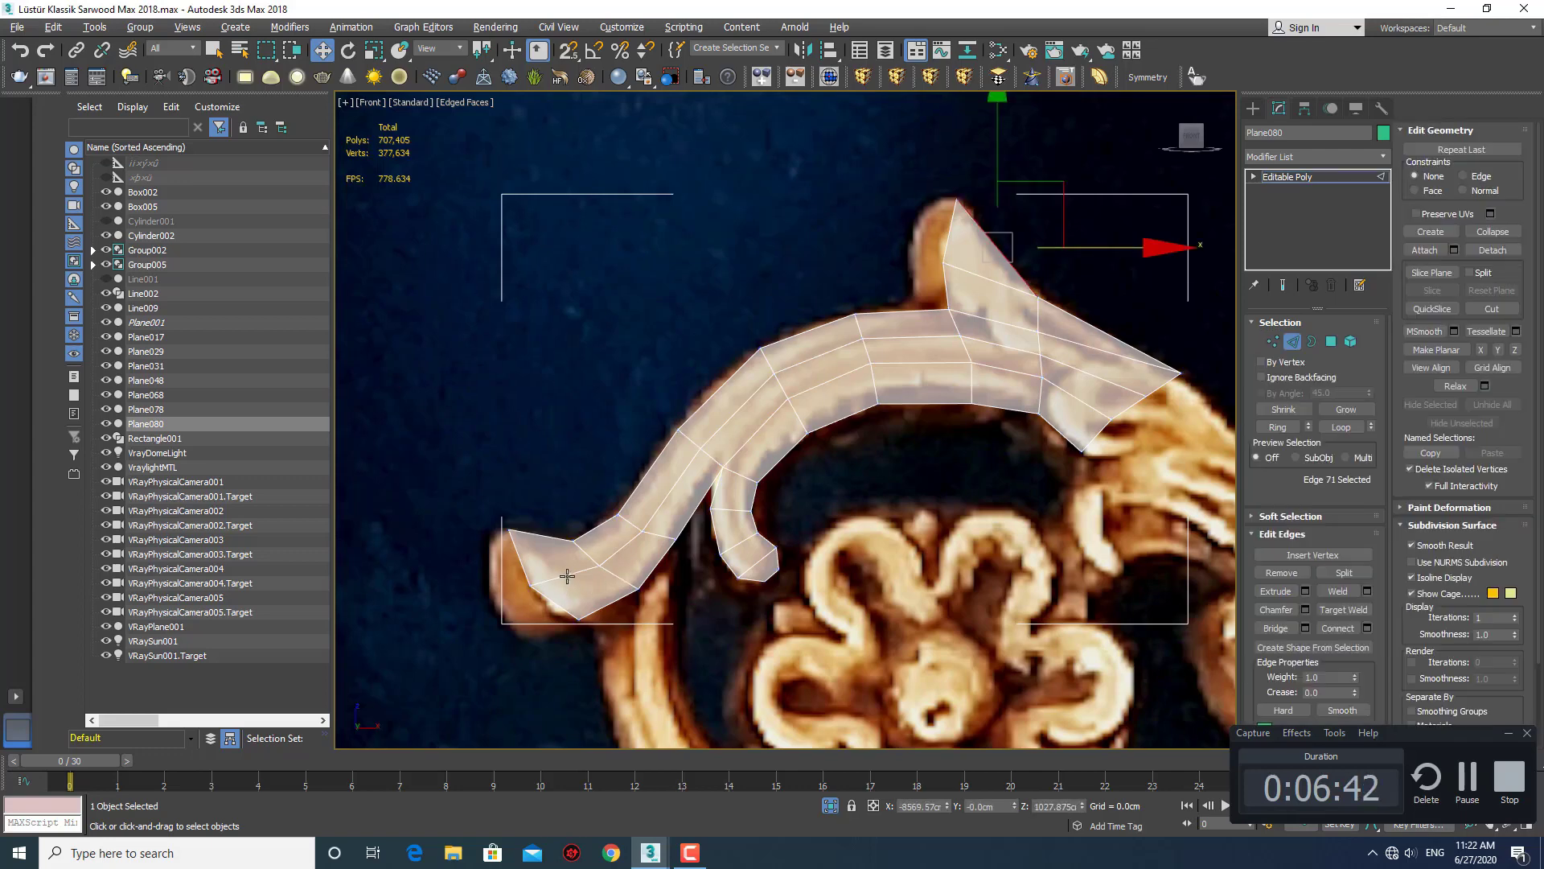
mouse_move(567, 576)
middle_down()
mouse_move(624, 571)
mouse_move(591, 597)
middle_up()
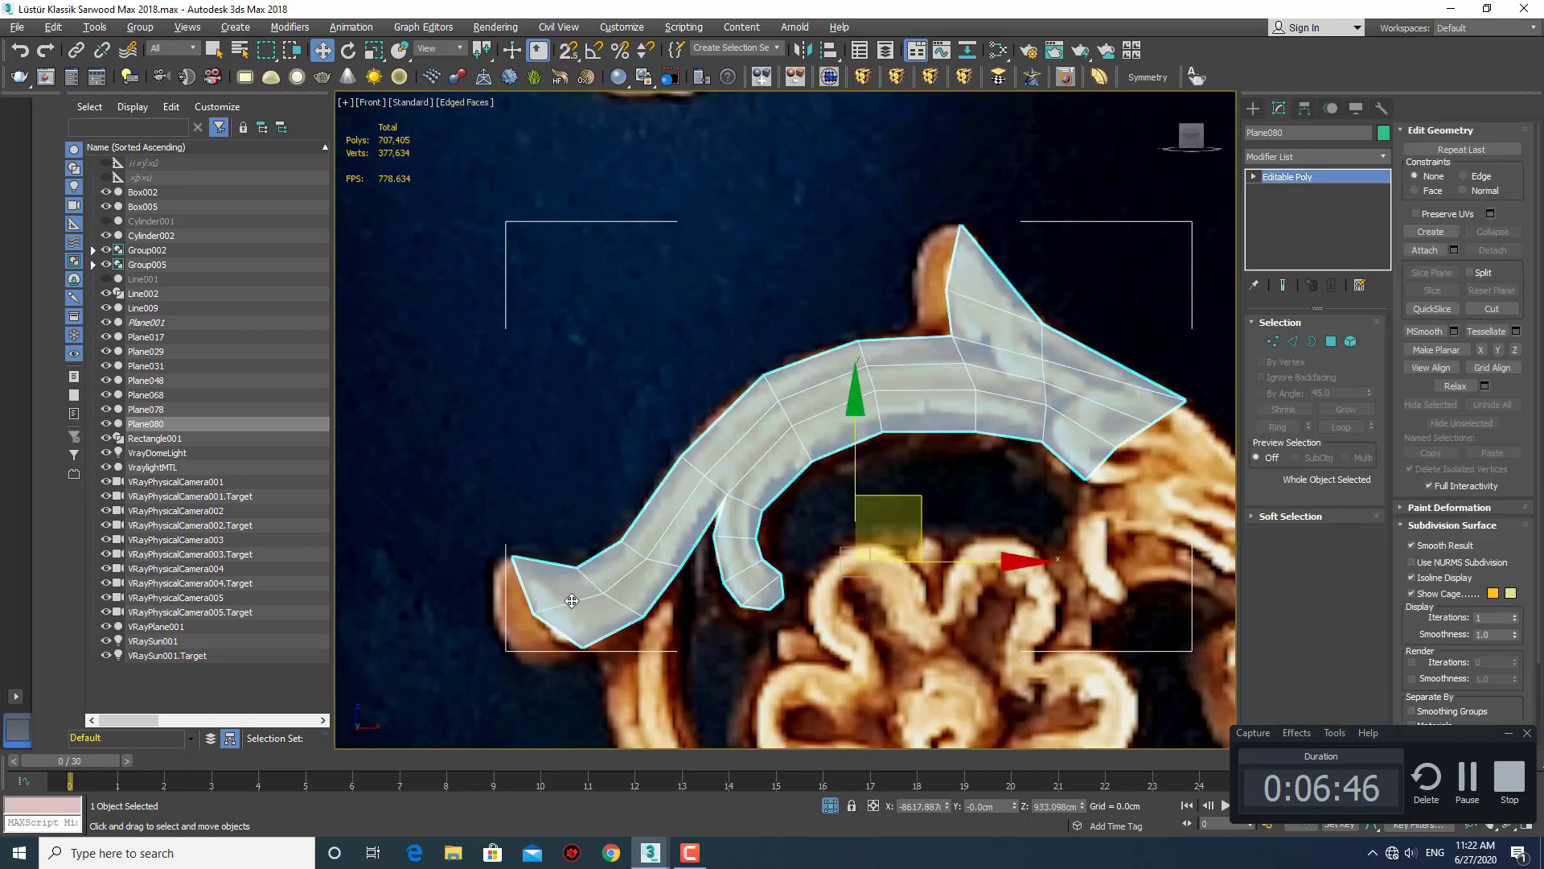
click(588, 603)
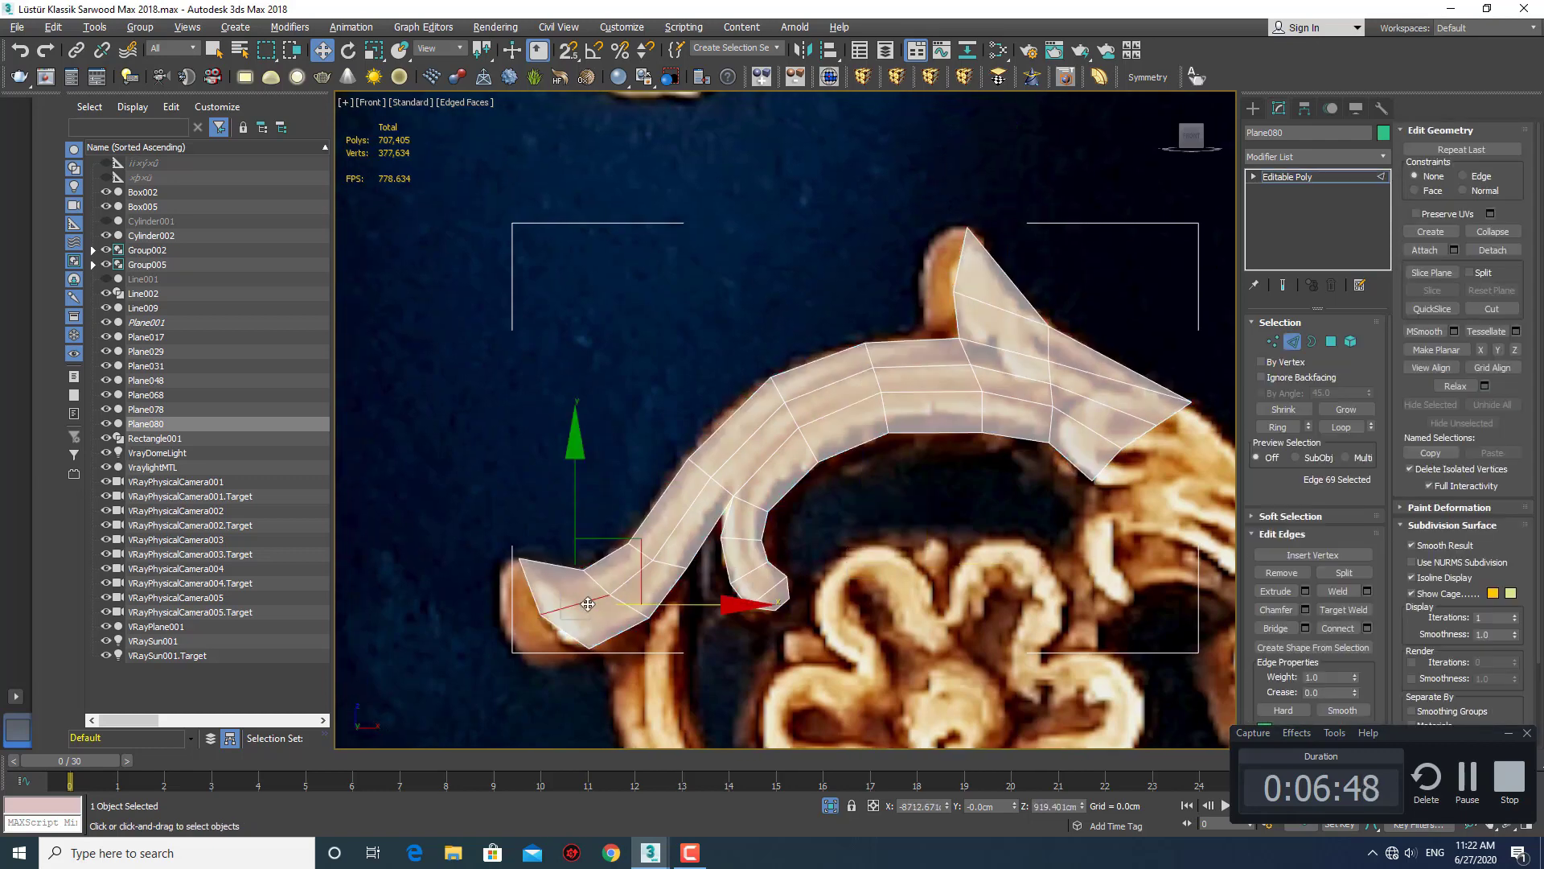
double_click(588, 604)
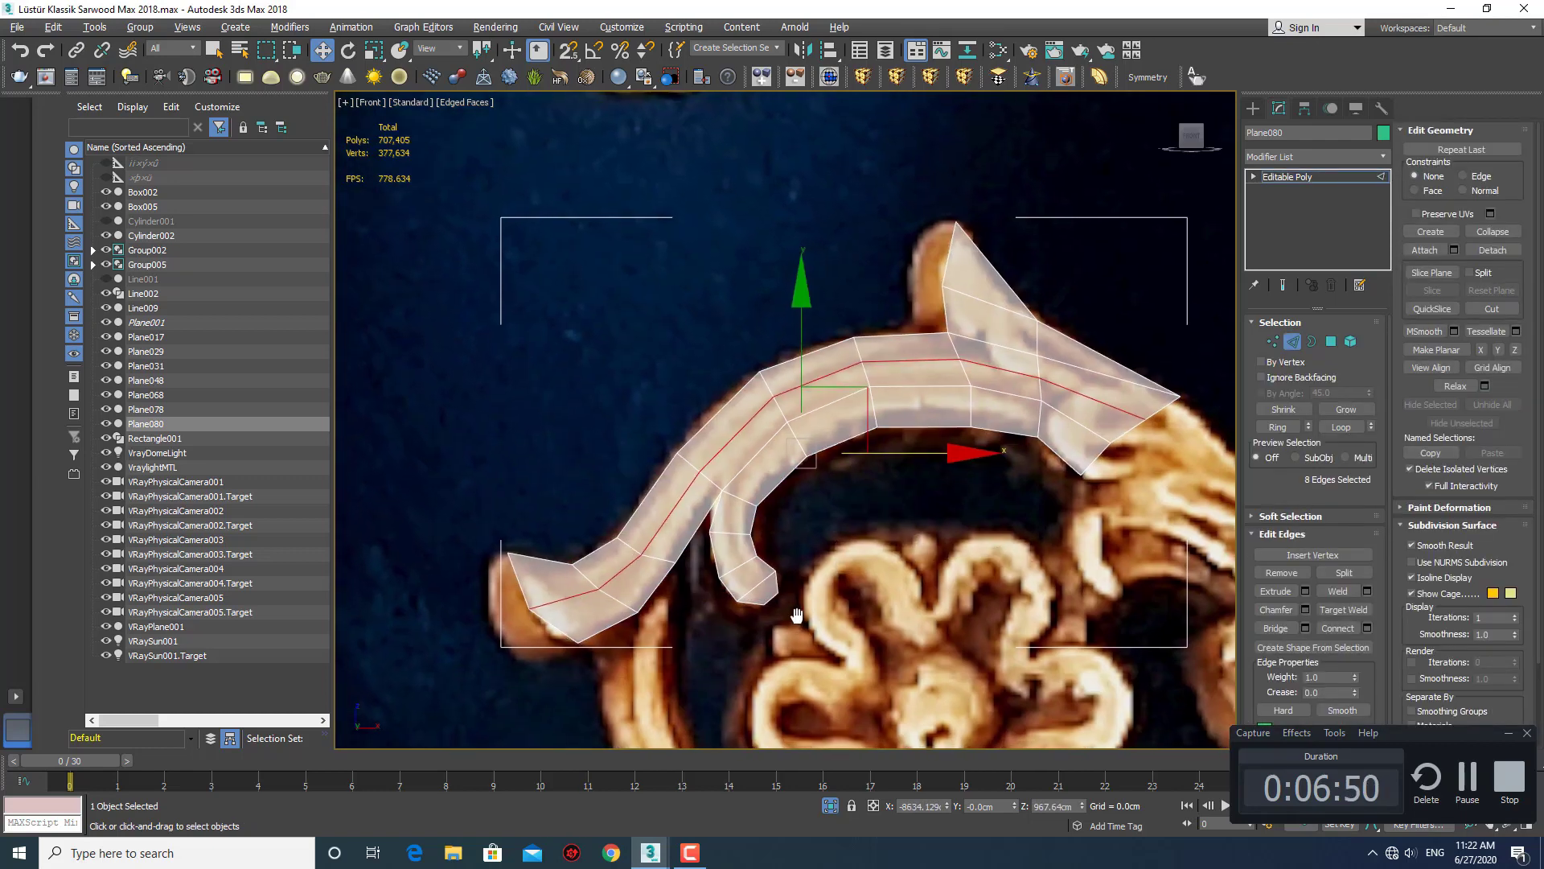
Ring-select the arm's edges and connect them with one segment into a lengthwise loop.
key(2)
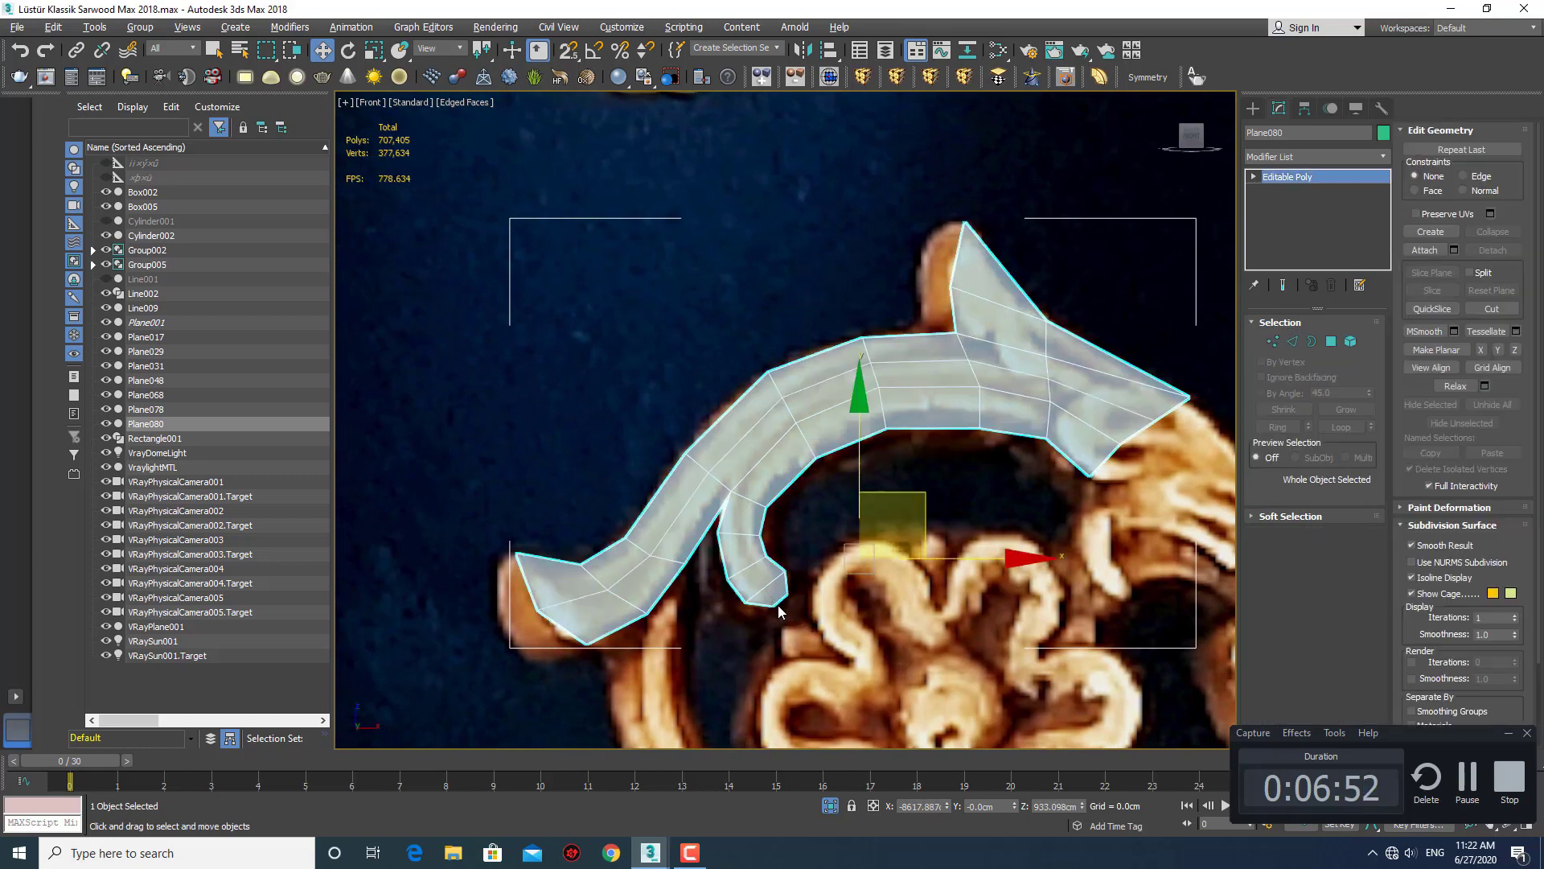
key(2)
click(779, 606)
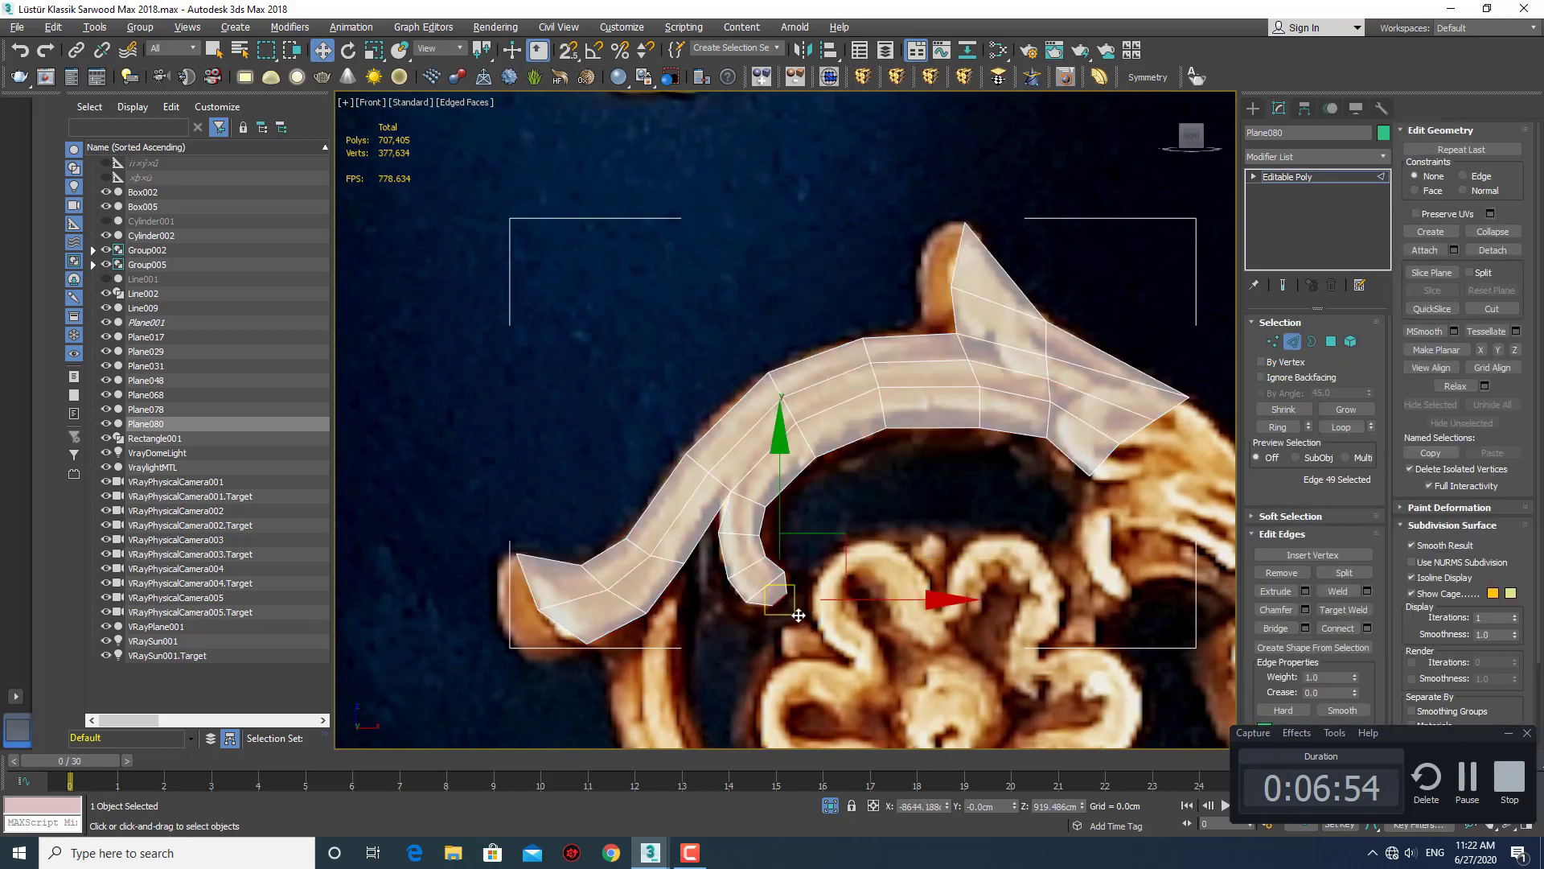
key(alt+r)
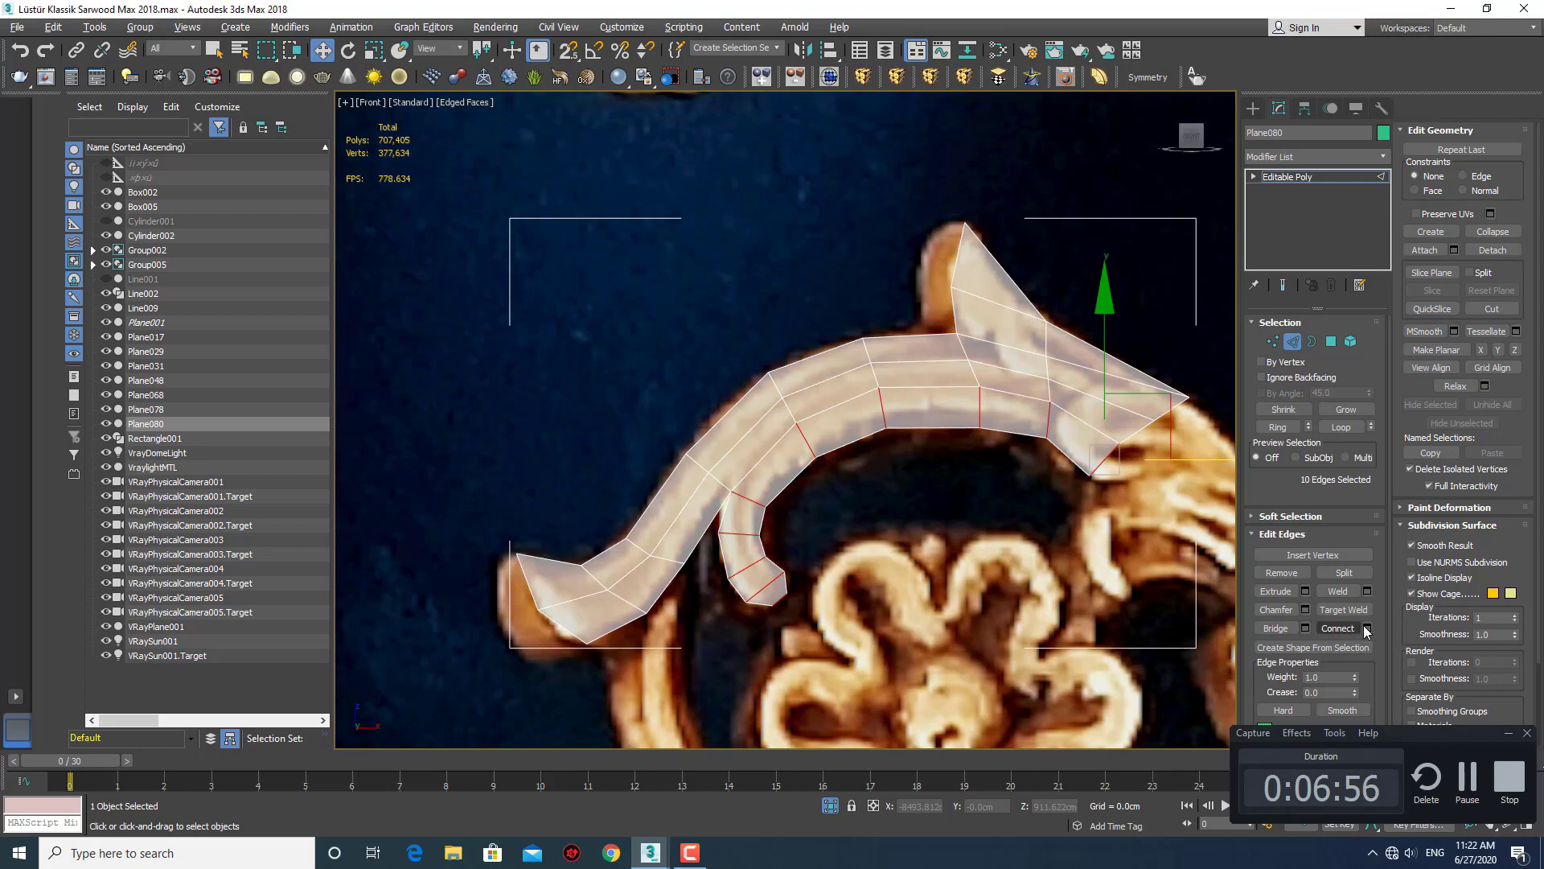
click(1367, 629)
click(795, 497)
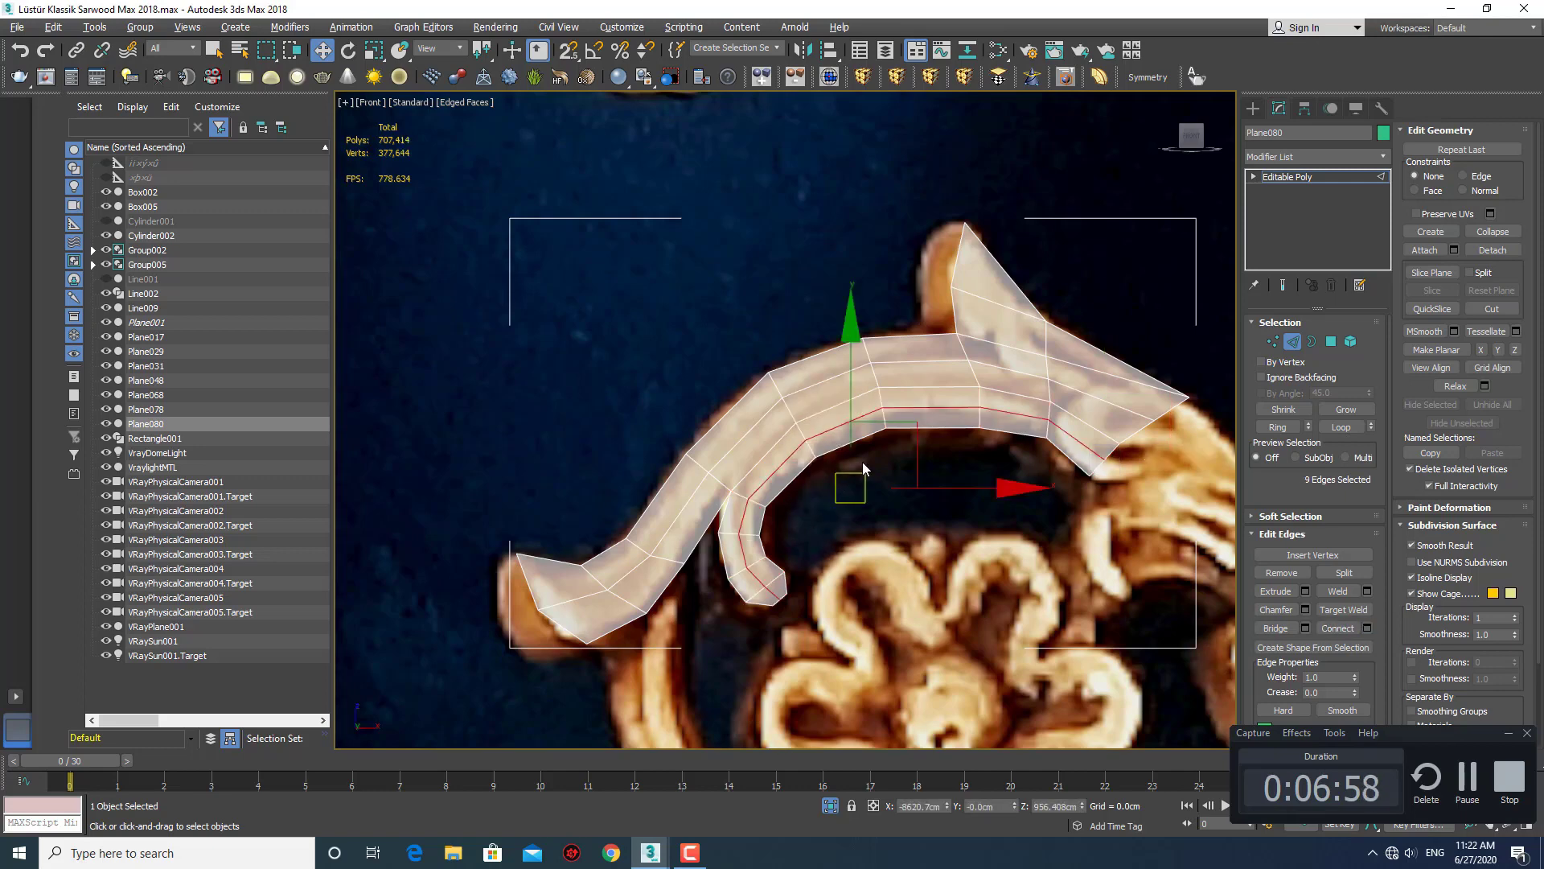
Add the arm's other loop to the selection, totaling 17 edges, and zoom into the peak.
ctrl+click(594, 593)
ctrl+double_click(599, 591)
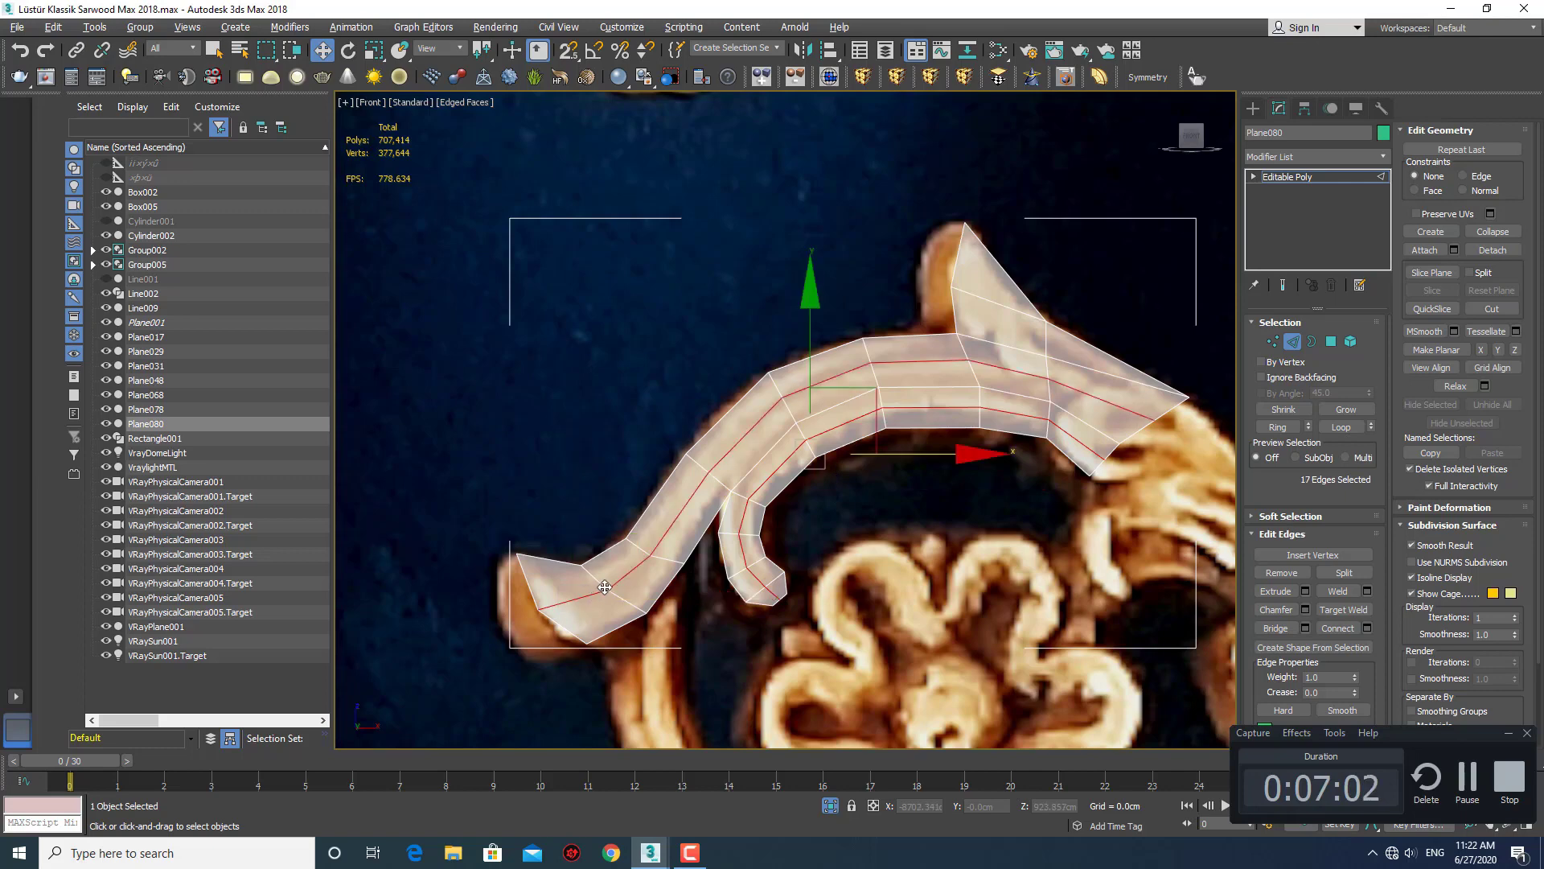
scroll(1015, 341, up, 4)
middle_drag(761, 502, 793, 471)
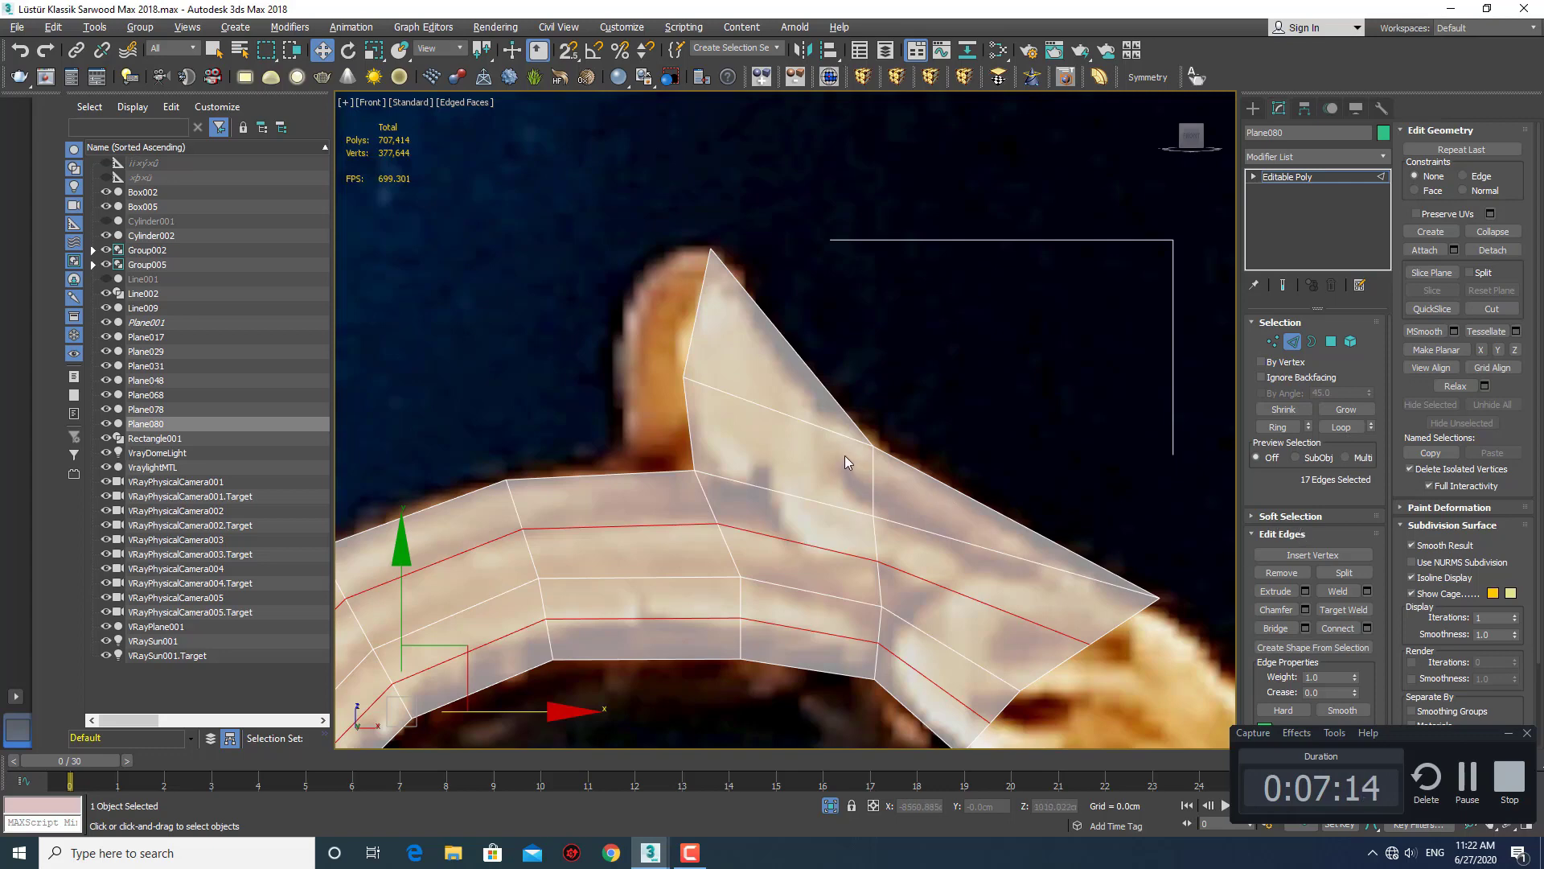
Cut new edges across the leaf's peak, routing the middle loop toward the tip.
click(1274, 342)
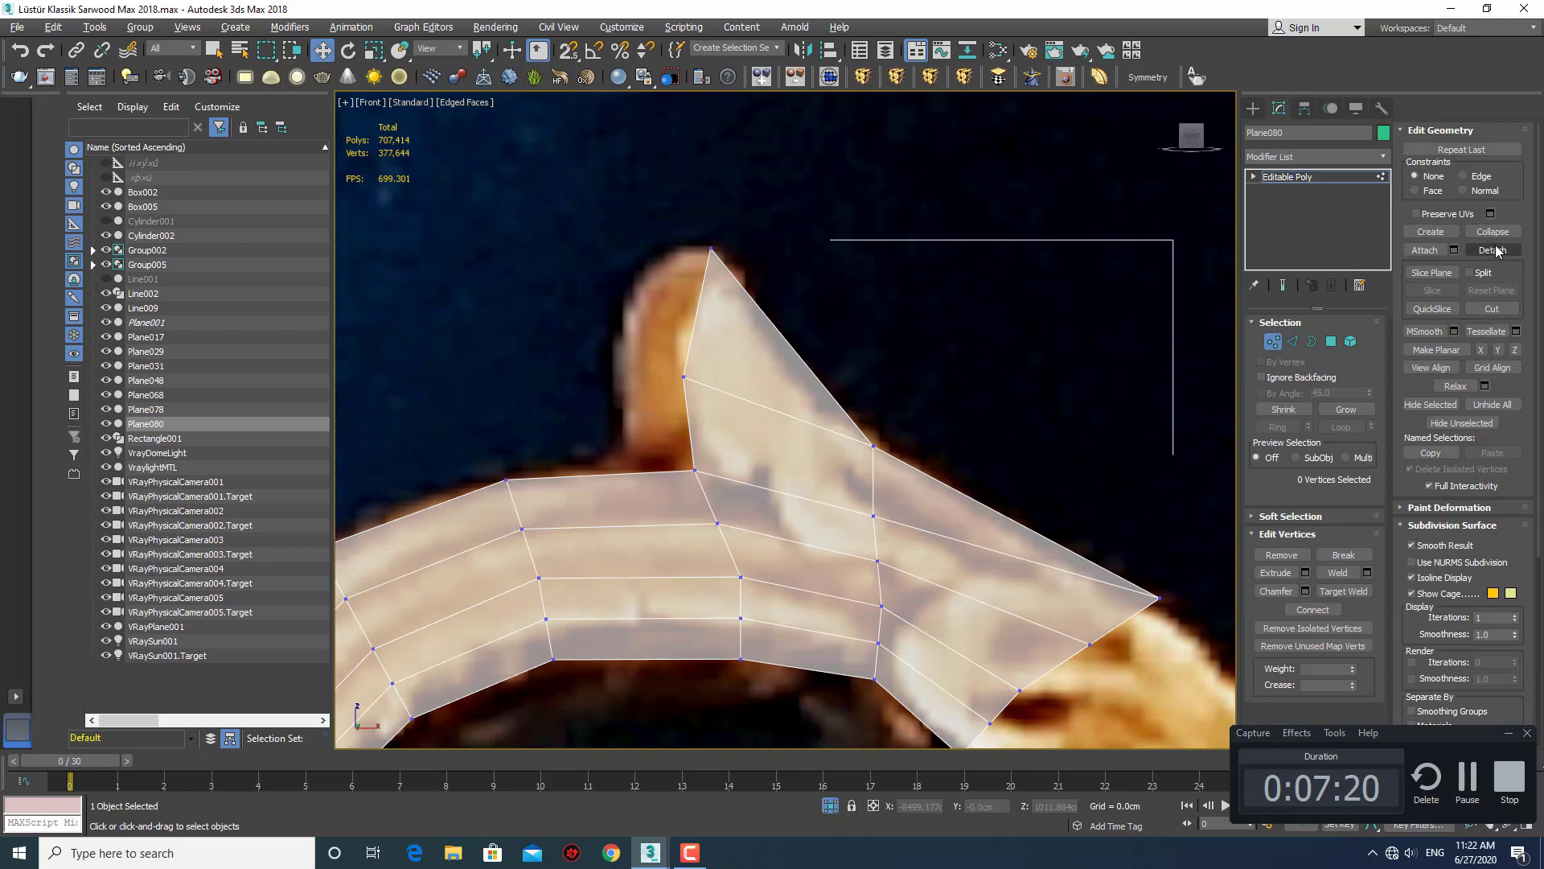
click(1492, 310)
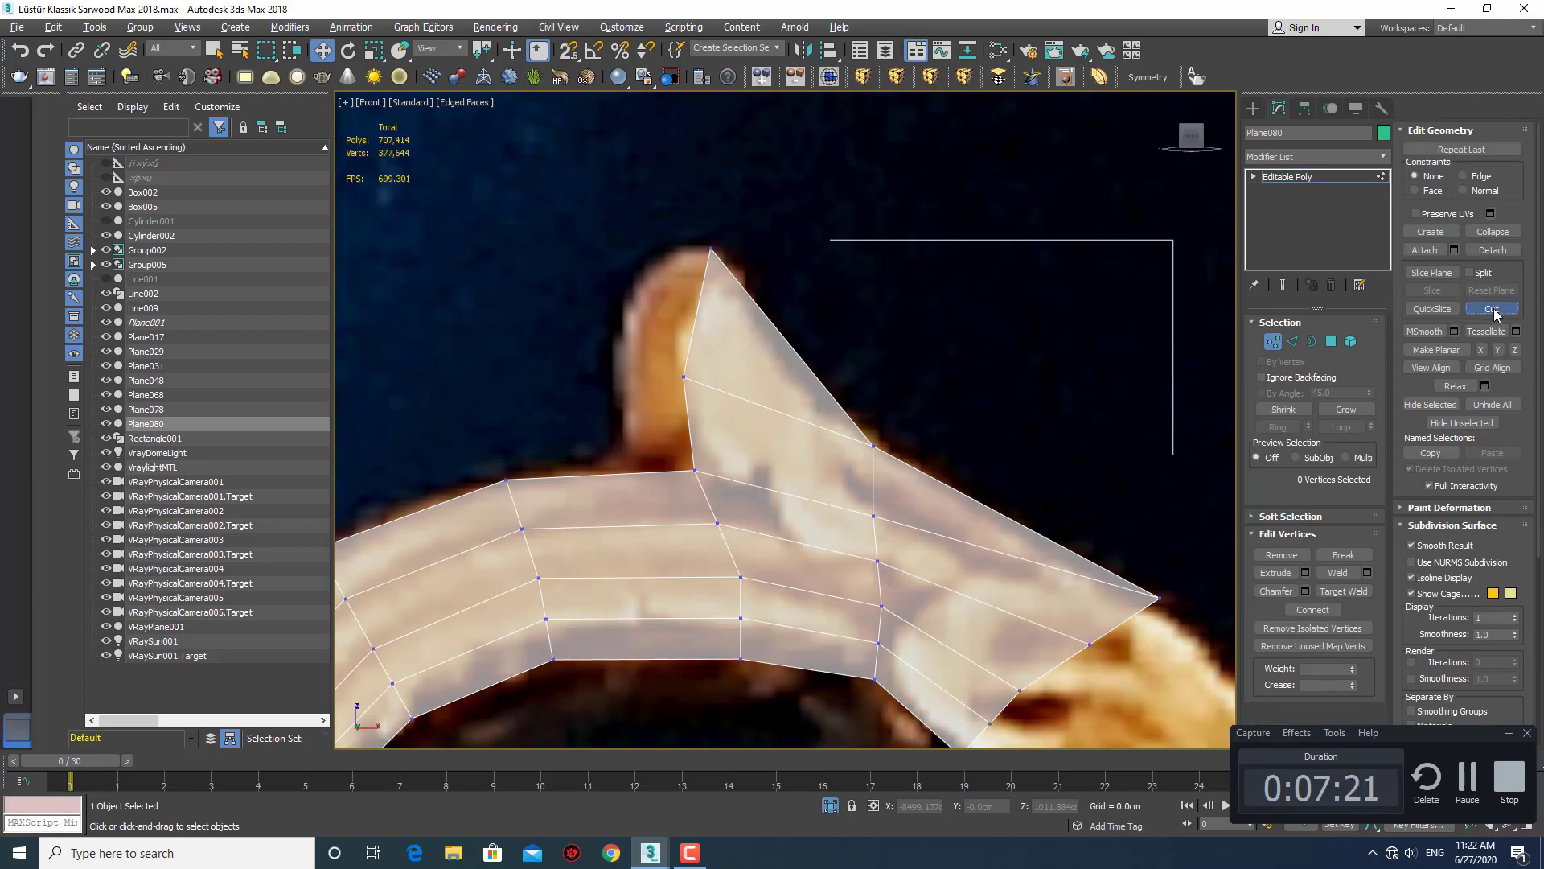
click(1161, 597)
click(874, 483)
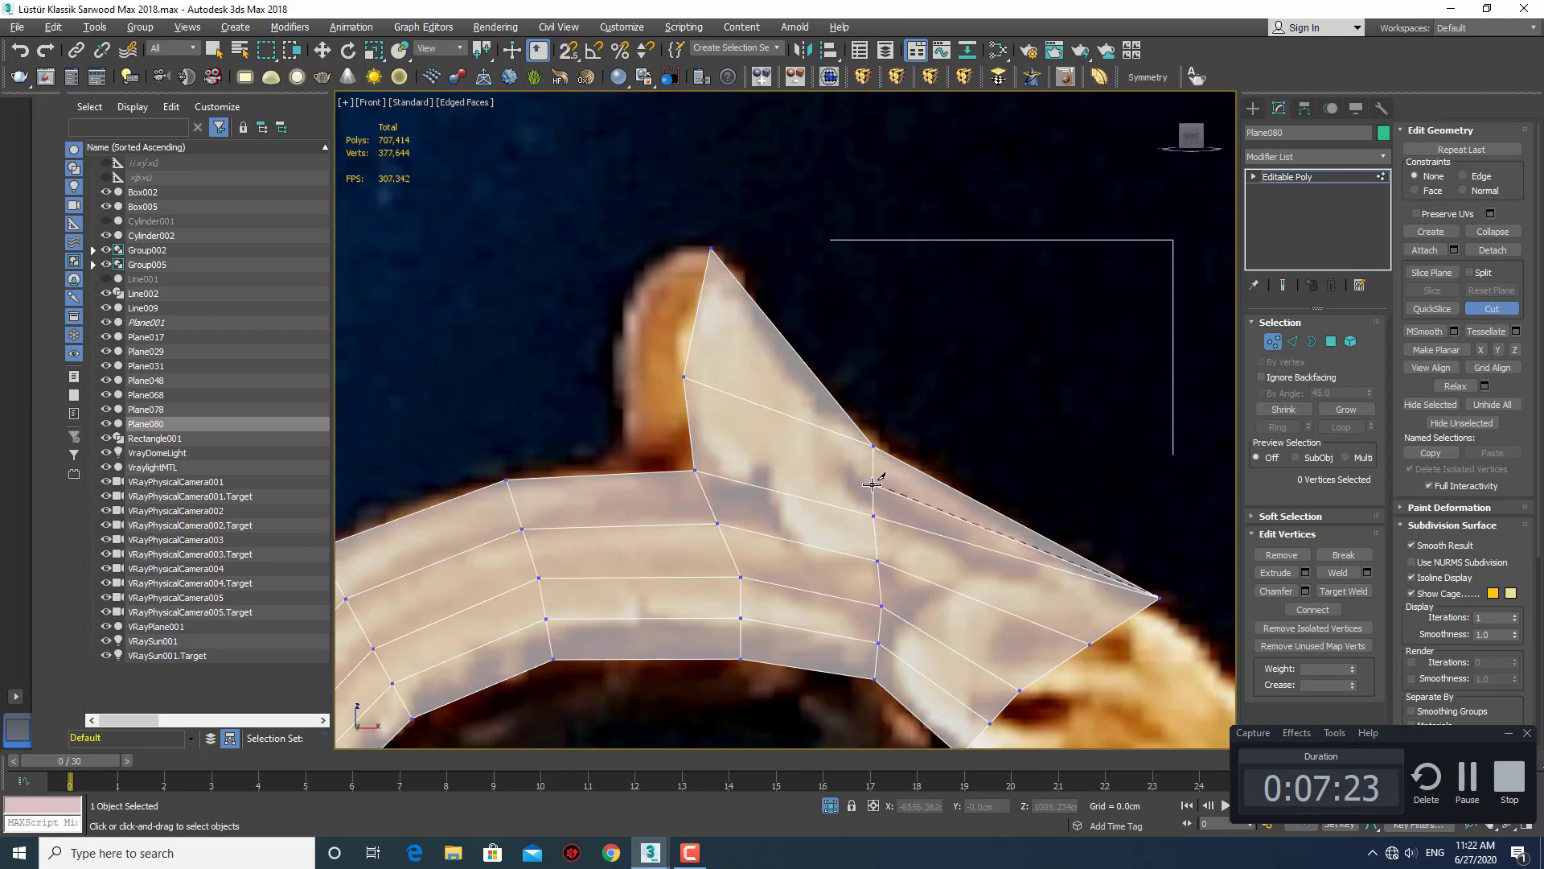
click(752, 402)
middle_drag(820, 502, 835, 466)
Delete the small leftover triangle polygon and select new vertex 55 inside the peak.
key(4)
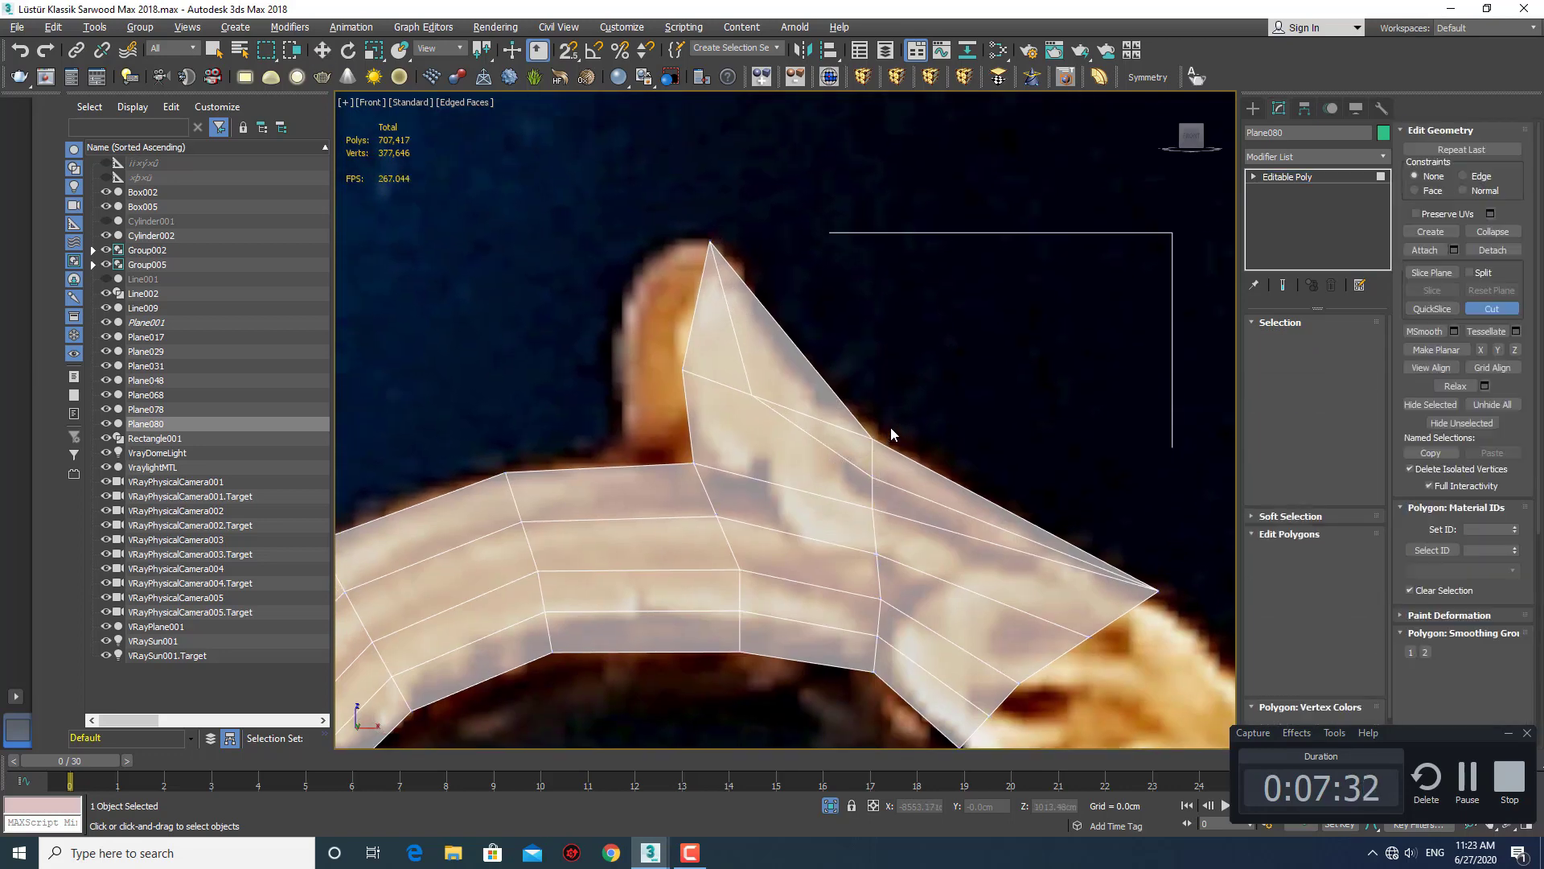
right_click(880, 439)
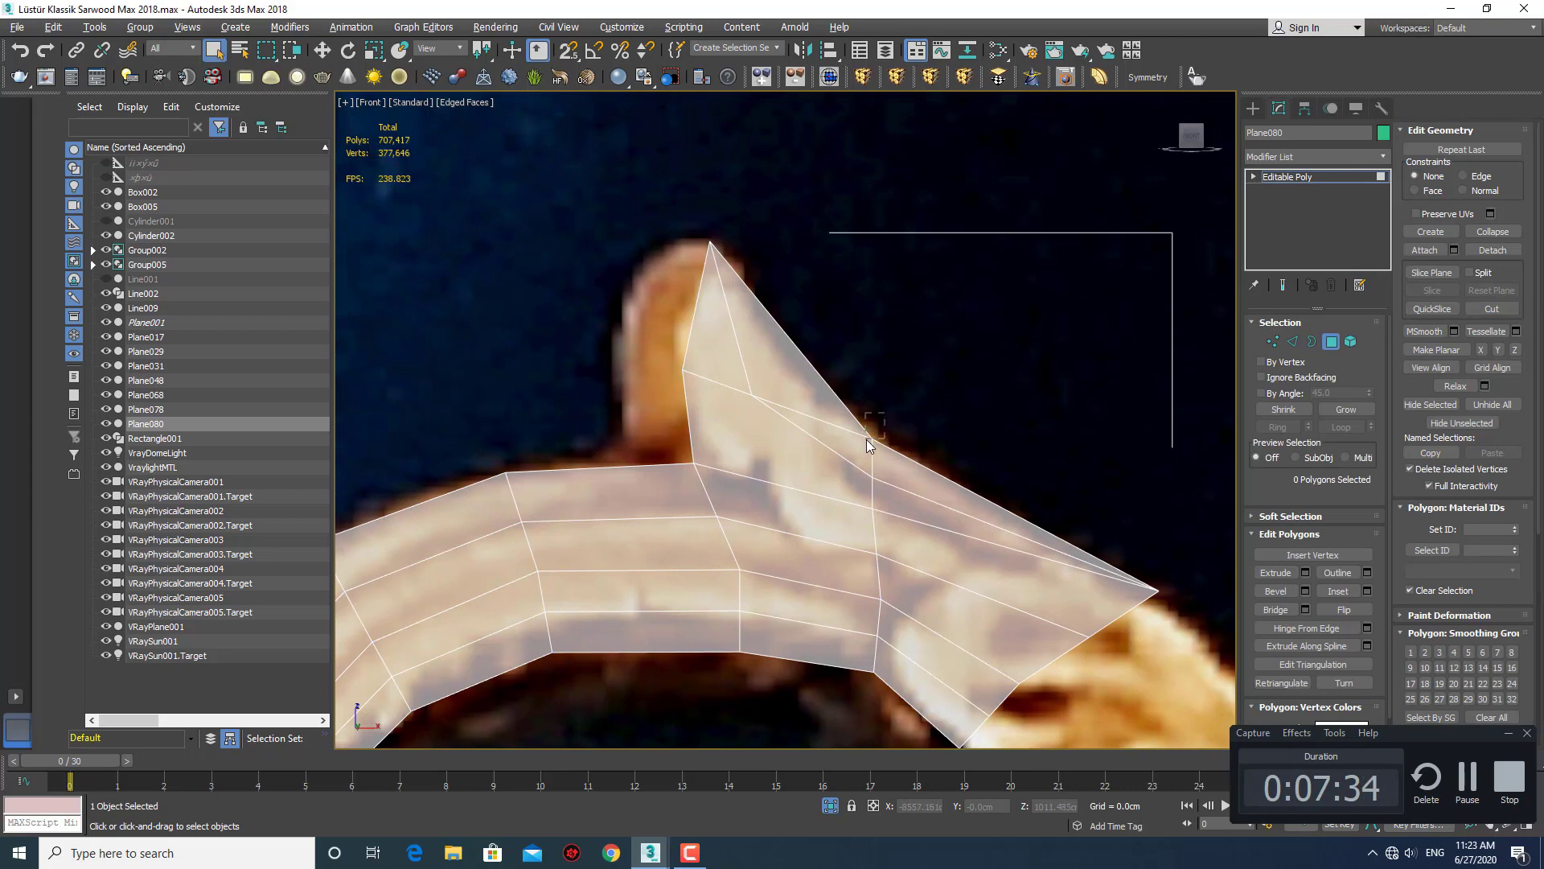
click(867, 441)
key(Delete)
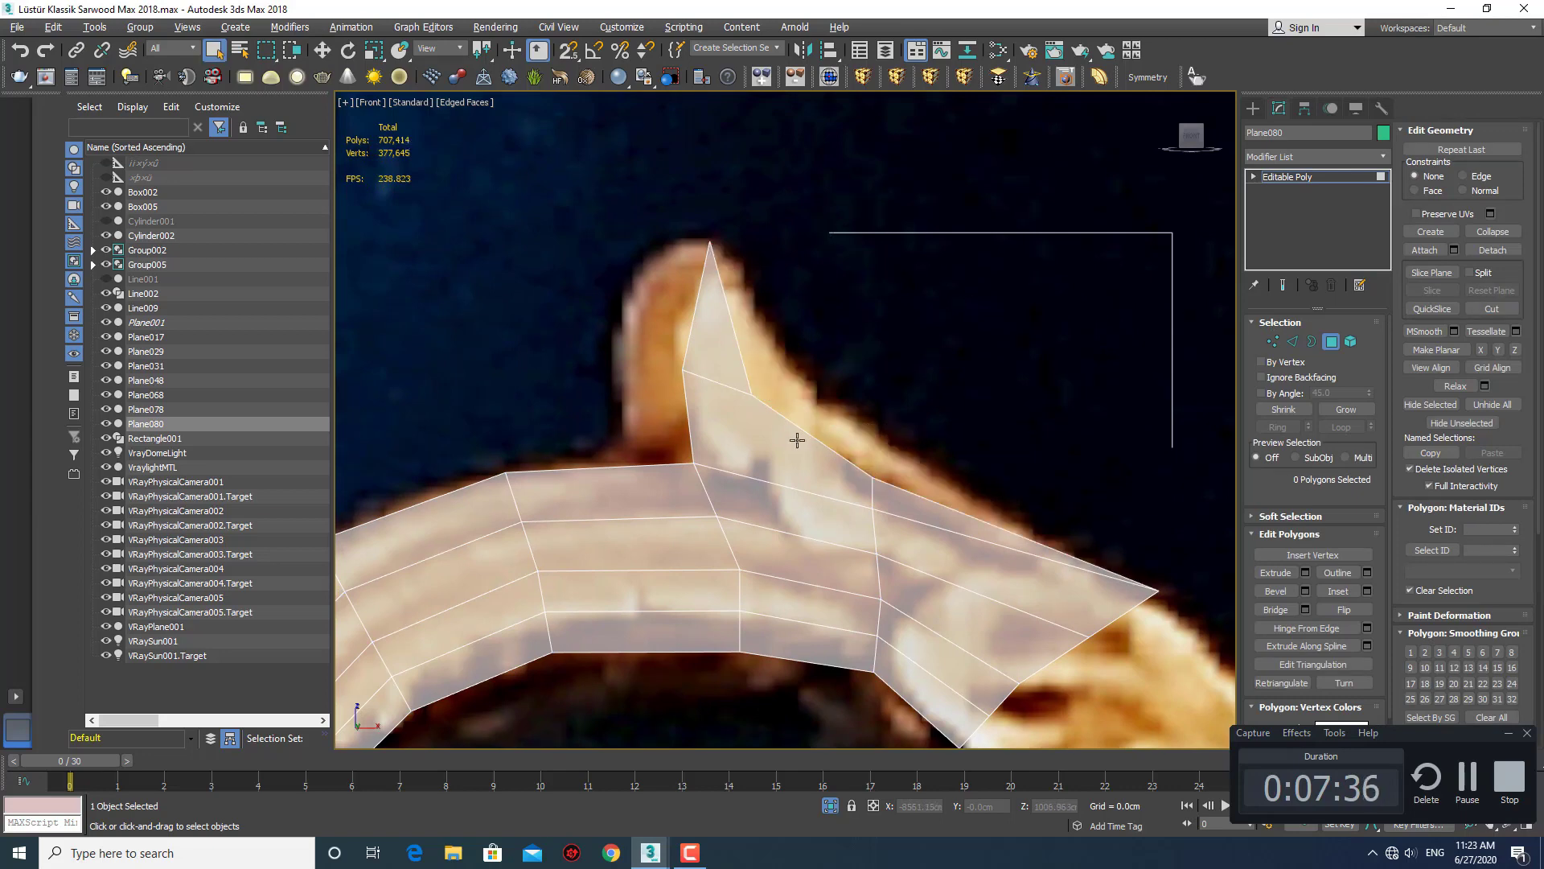
middle_drag(794, 438, 809, 442)
key(1)
drag(812, 416, 750, 393)
Slide the inner peak vertex right and adjust the top tip and right-edge vertices.
key(w)
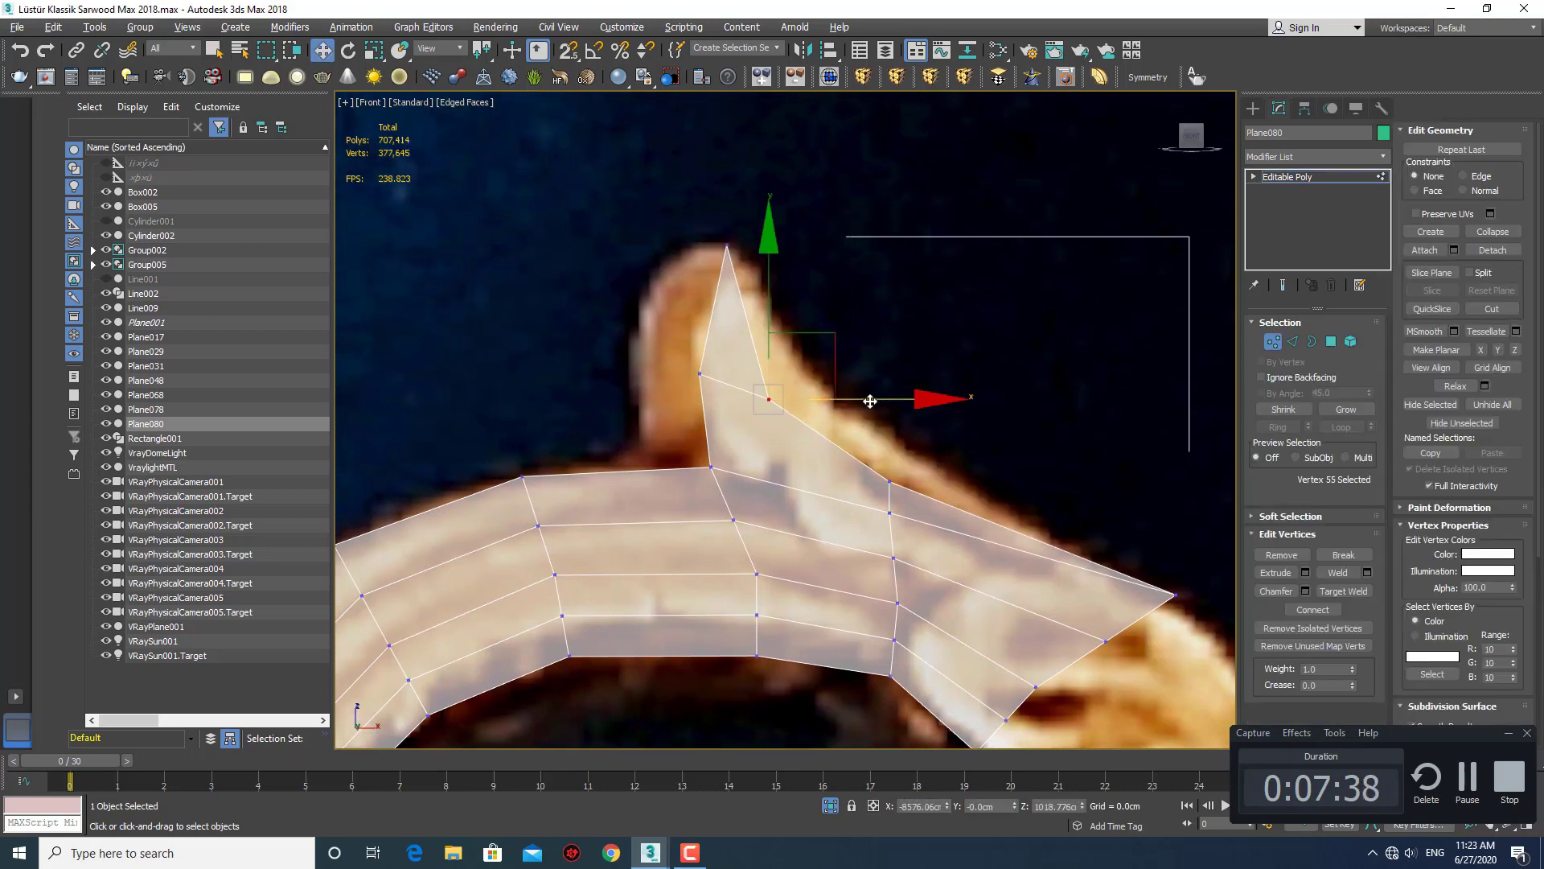
drag(862, 400, 927, 403)
click(726, 246)
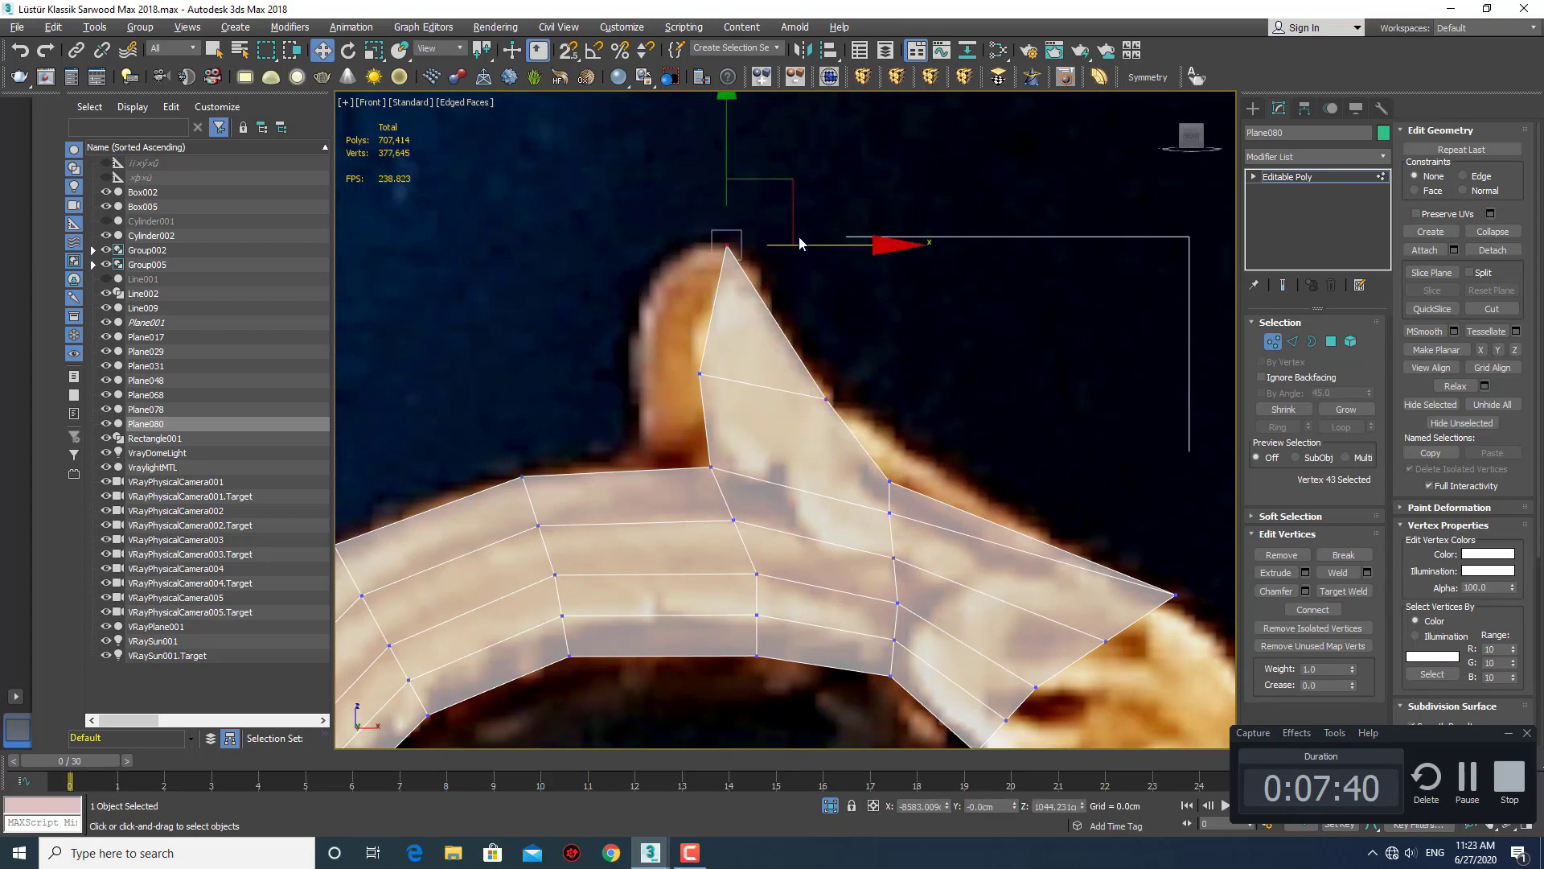
drag(815, 246, 823, 246)
click(890, 481)
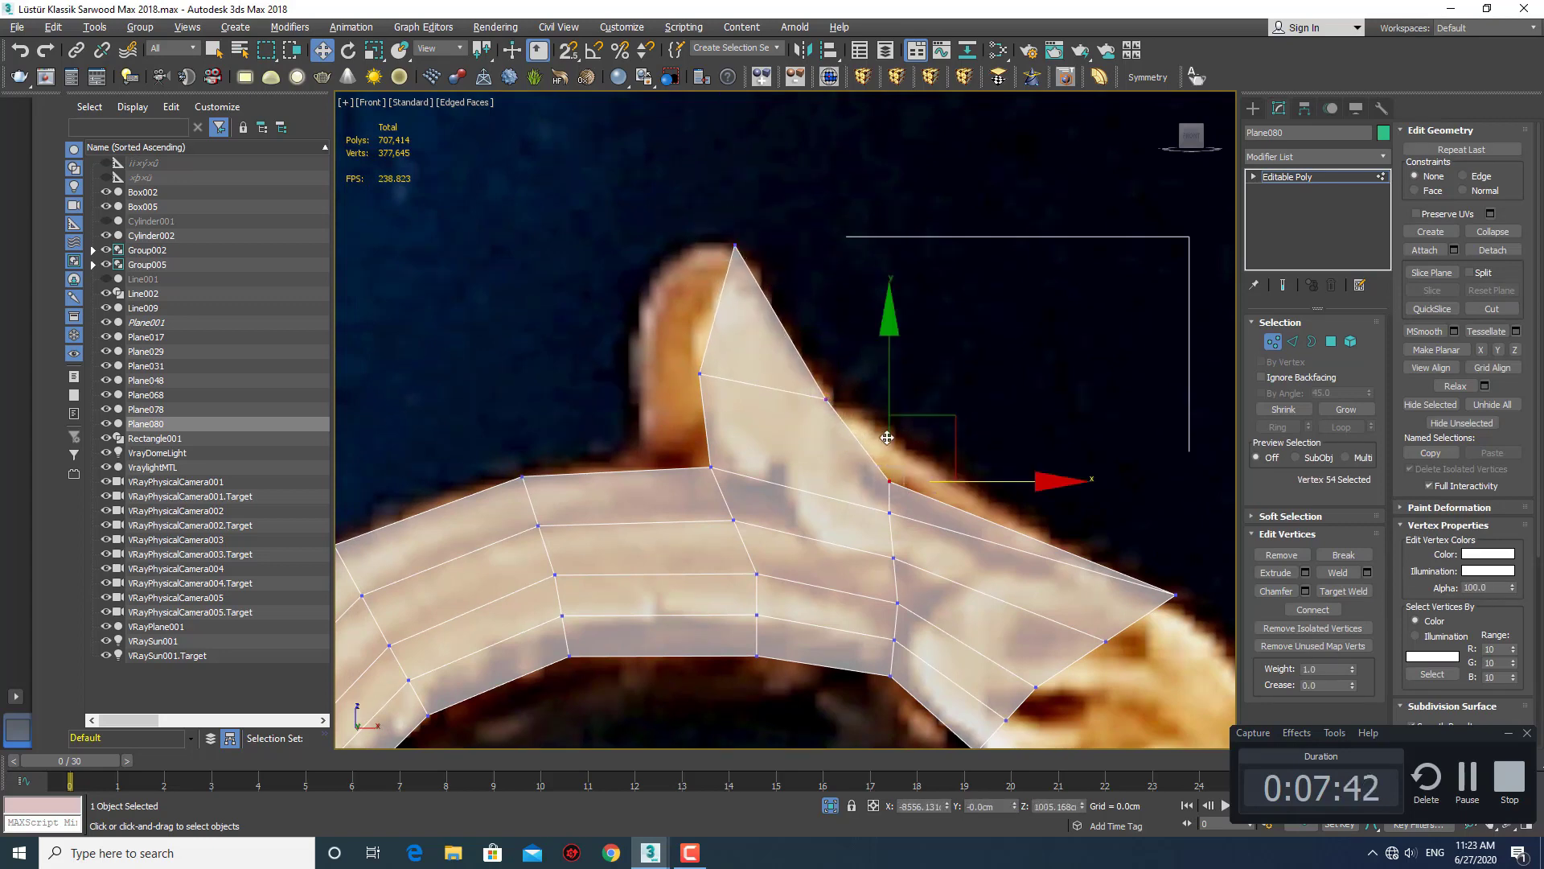
mouse_move(891, 400)
mouse_down()
mouse_move(893, 367)
mouse_move(910, 400)
mouse_up()
click(825, 398)
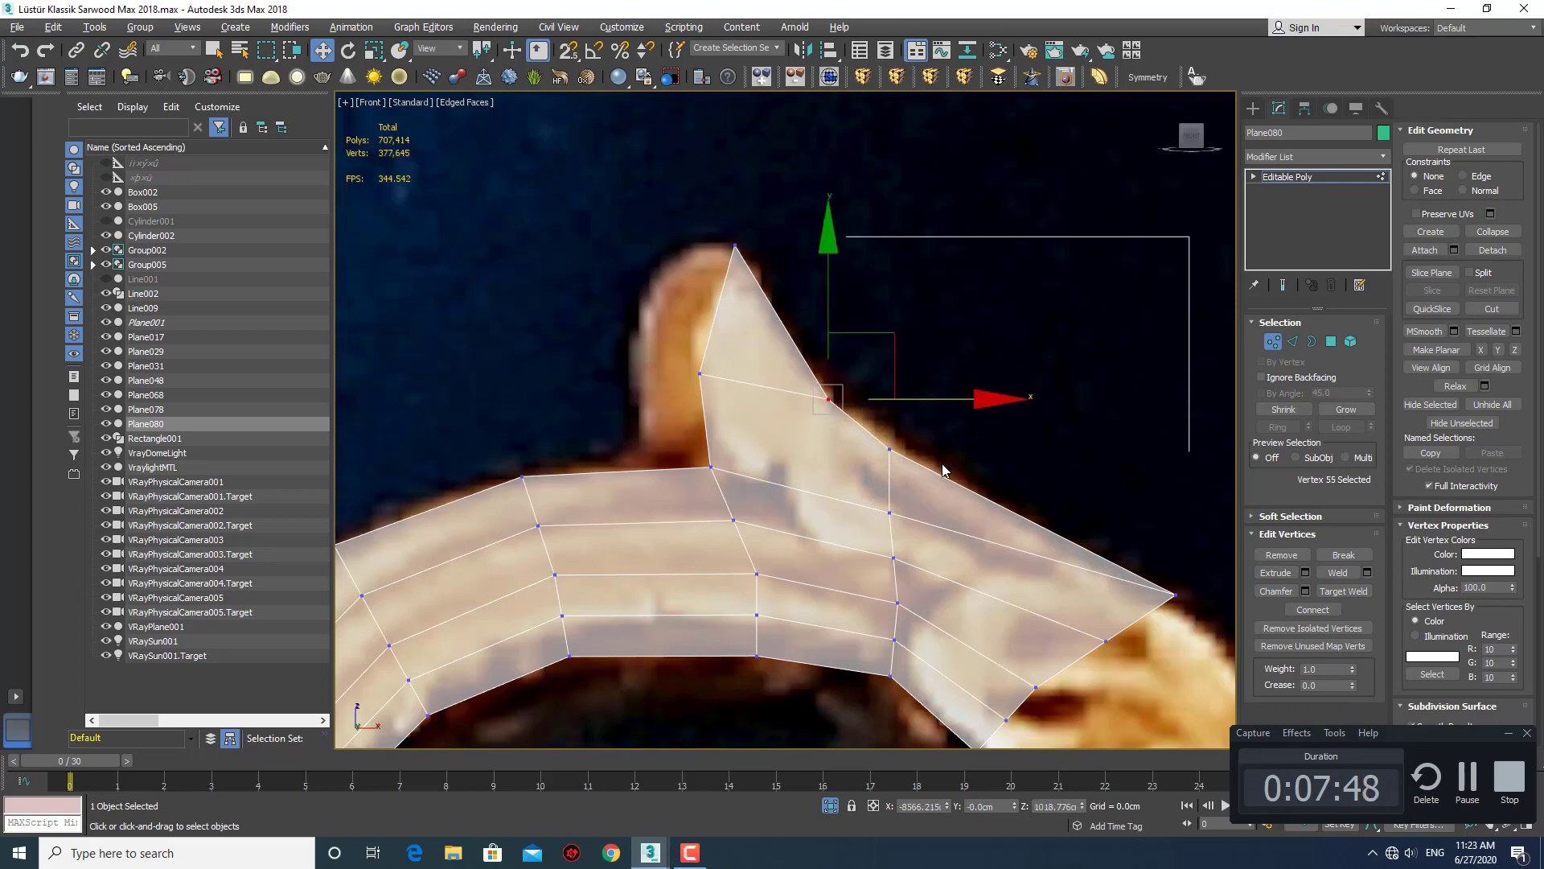
Target-weld the peak vertex onto its neighbour and pull the tip vertex onto the reference.
scroll(955, 494, down, 3)
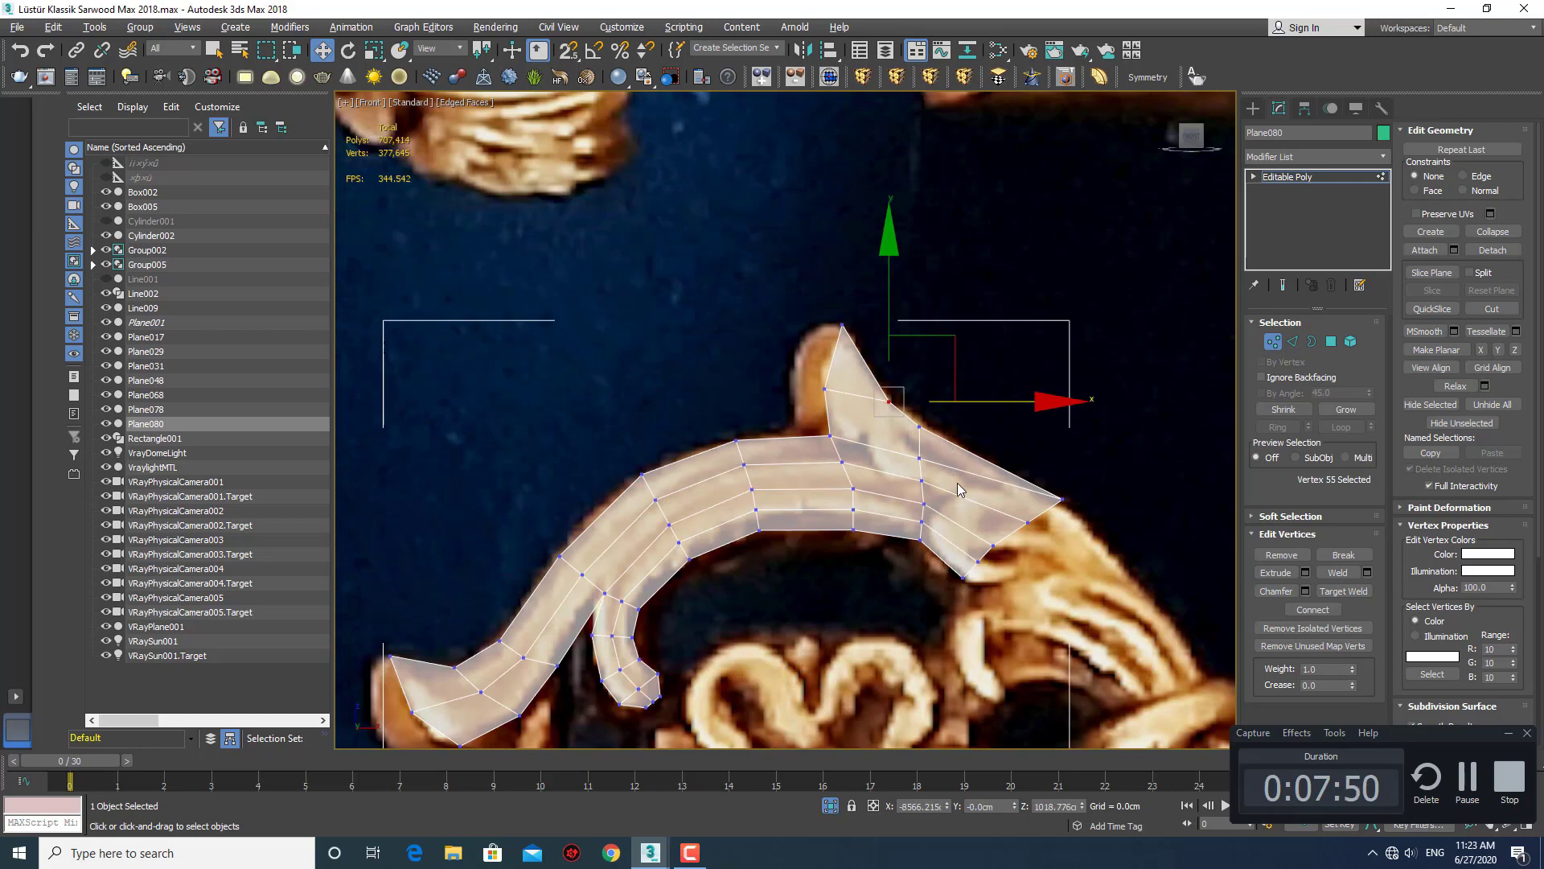
middle_drag(844, 415, 845, 431)
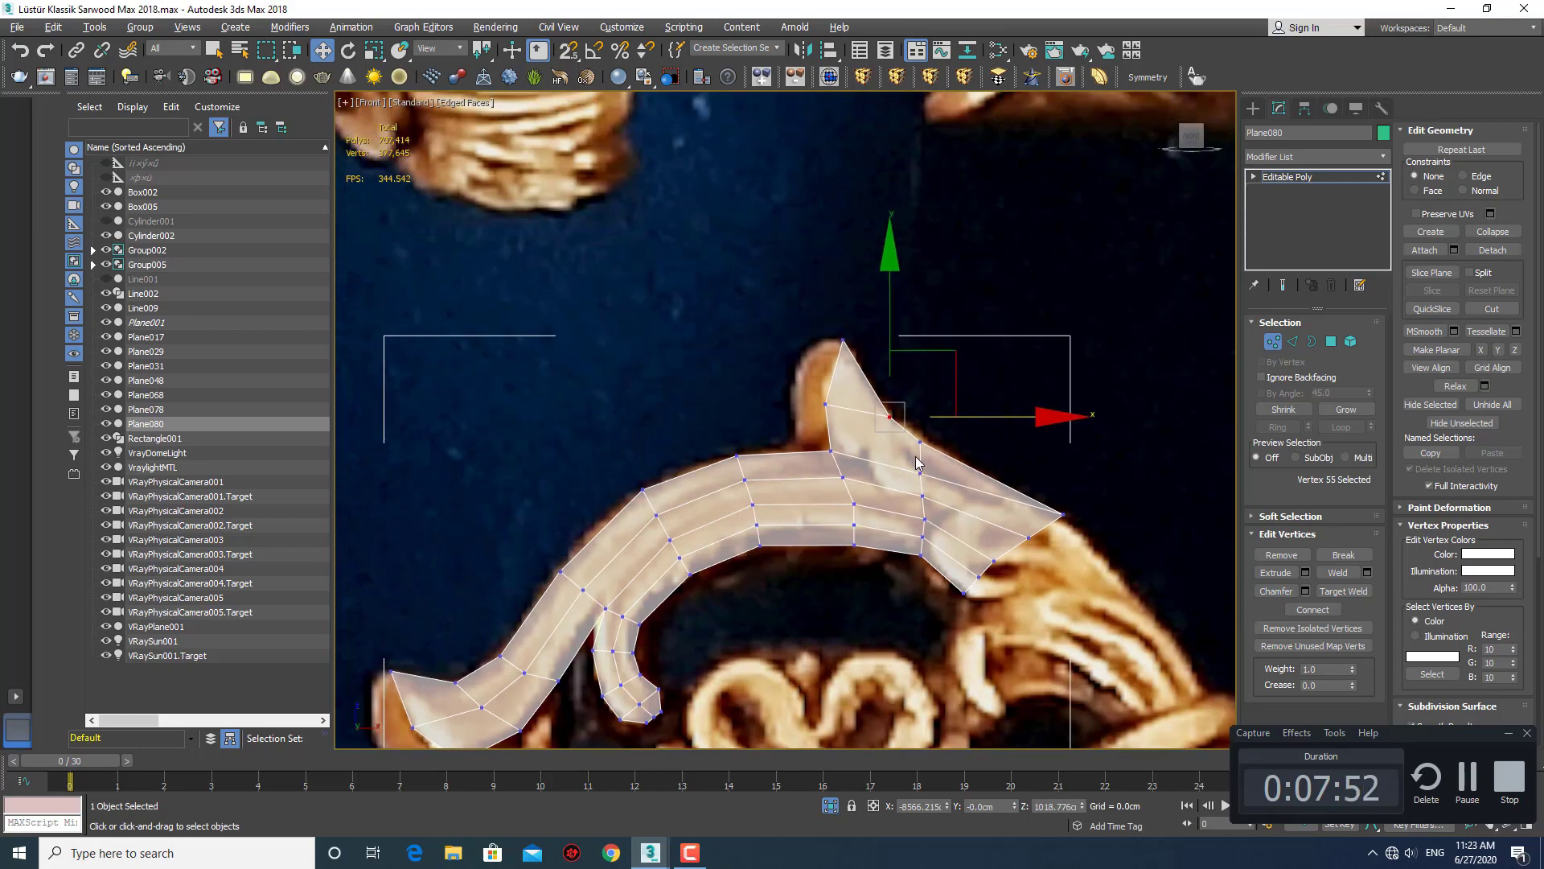
scroll(885, 443, up, 2)
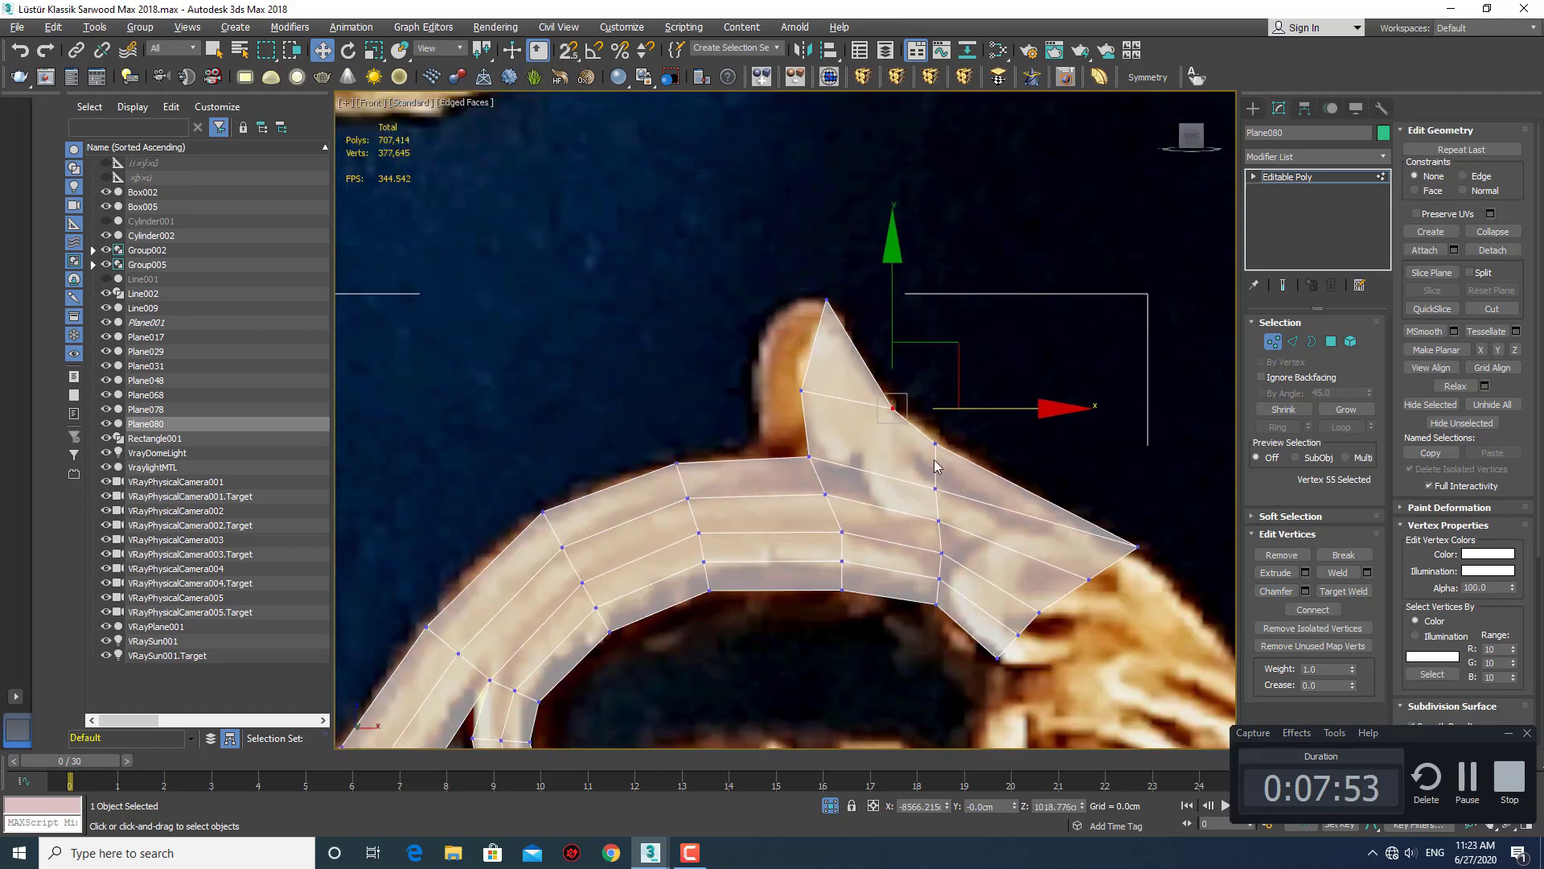
click(1343, 590)
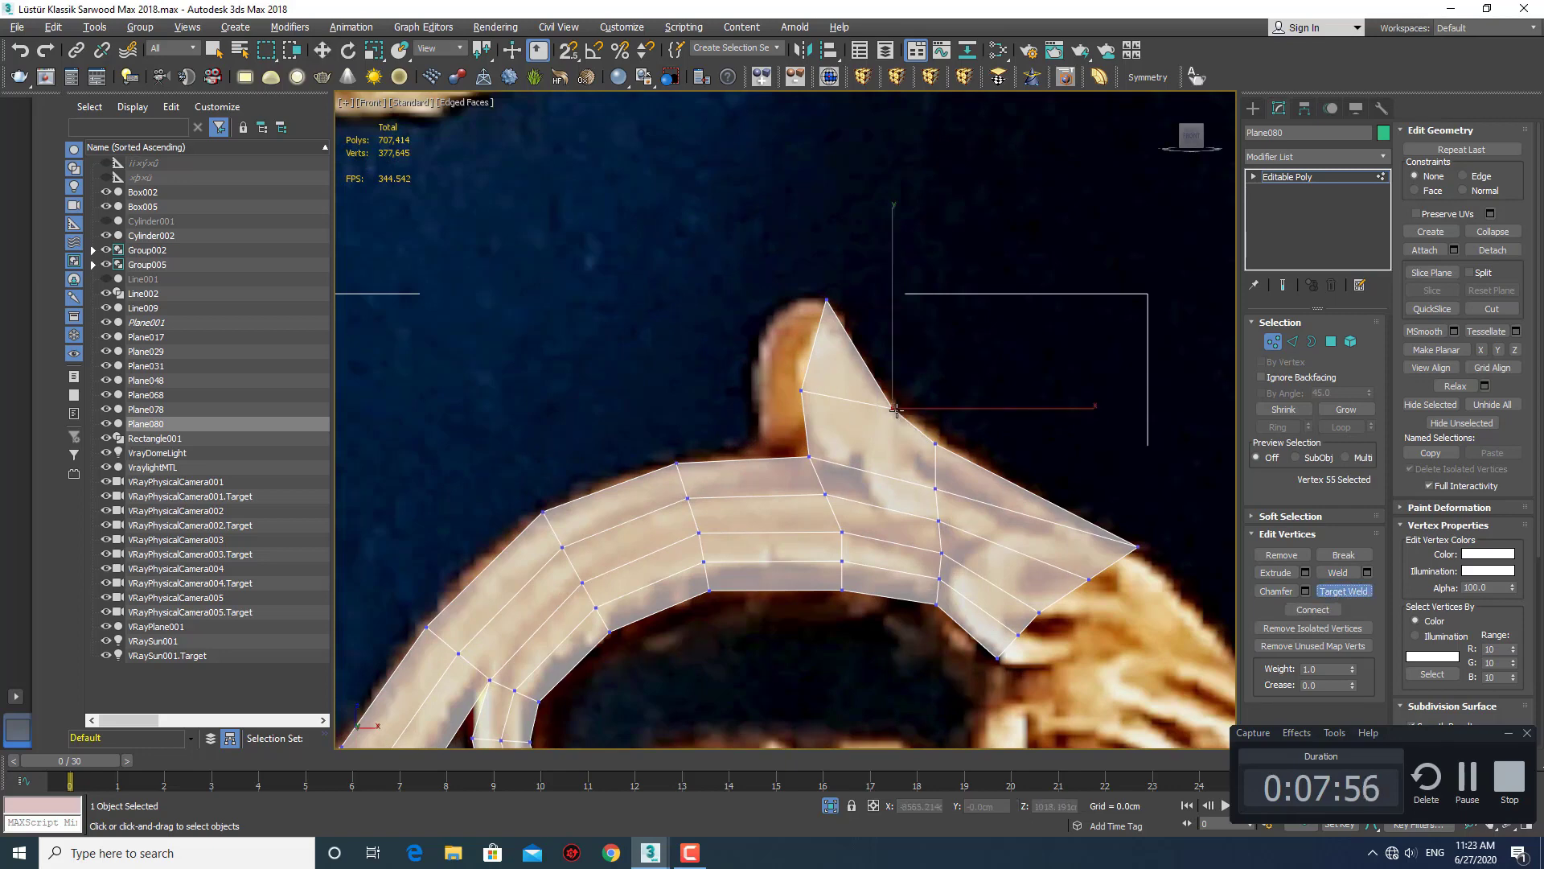
click(934, 443)
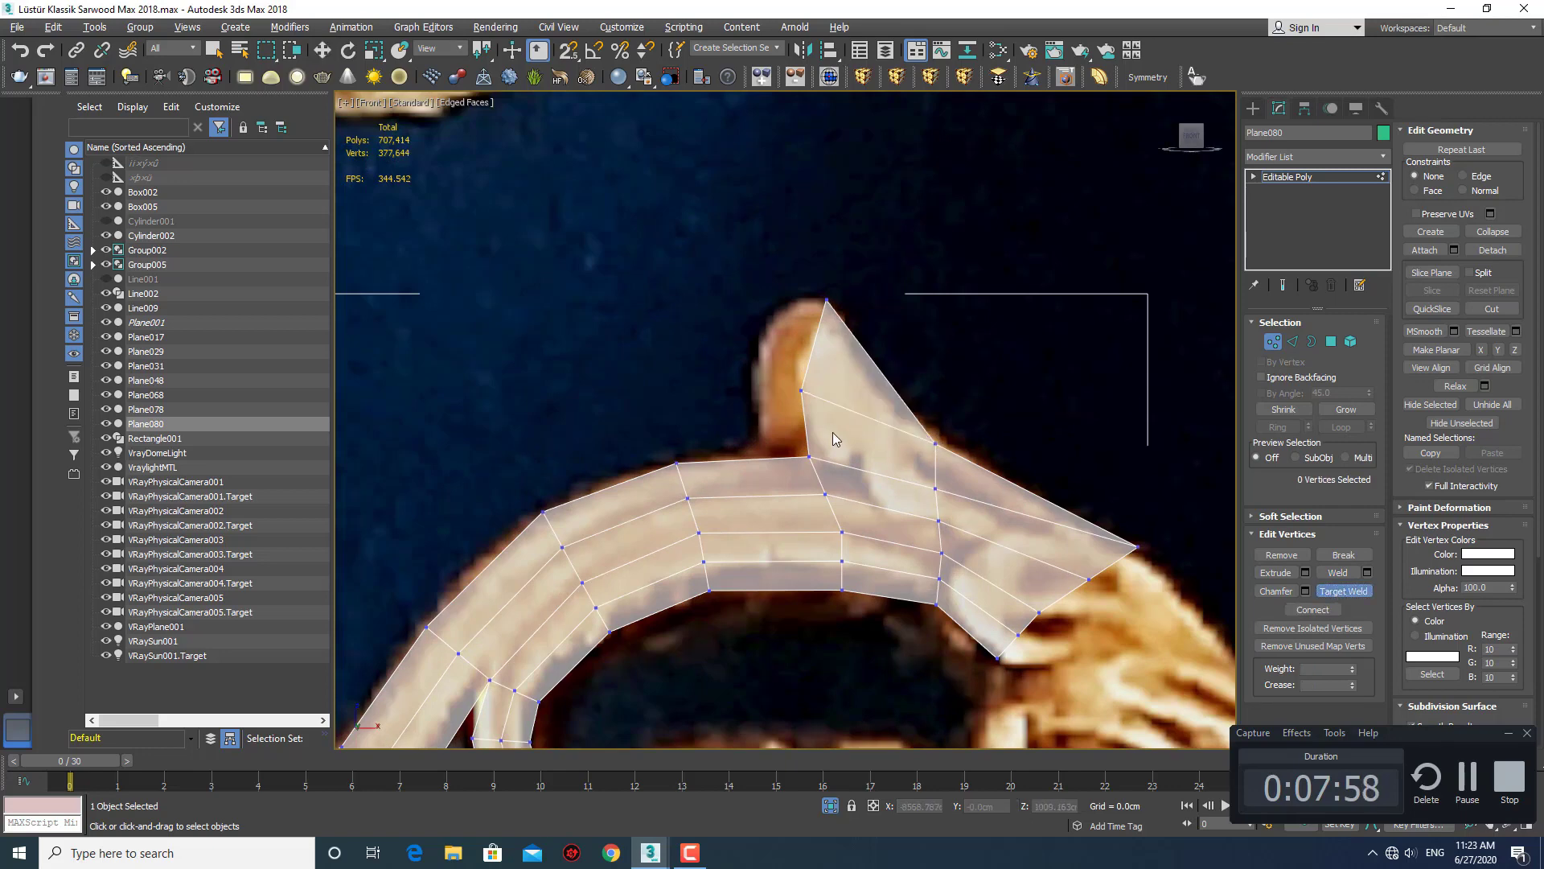
middle_drag(833, 432, 799, 441)
click(768, 400)
key(w)
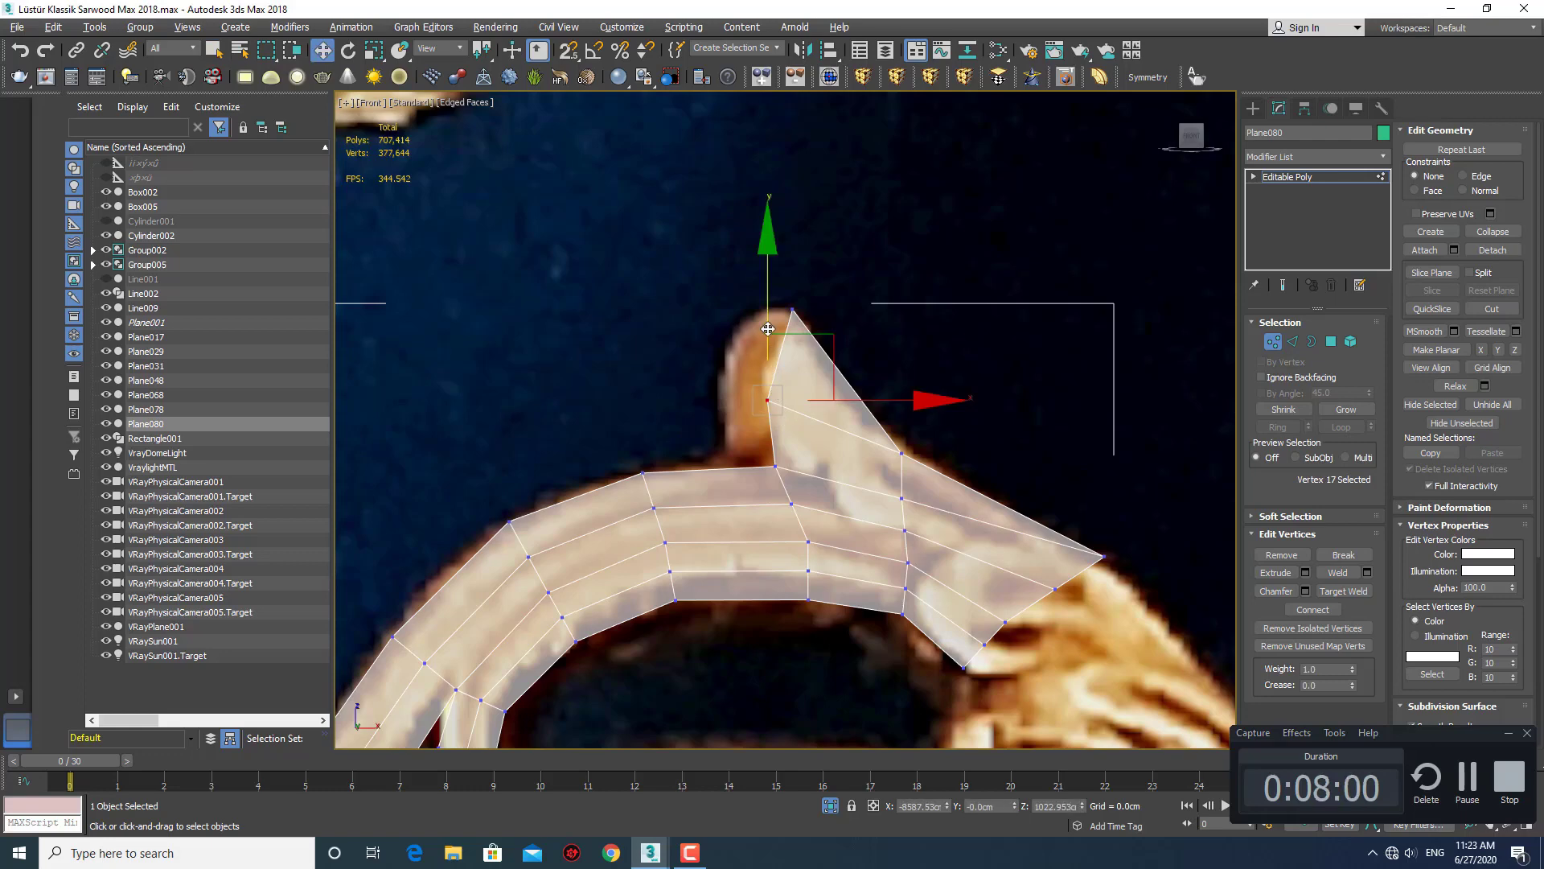
drag(828, 373, 829, 397)
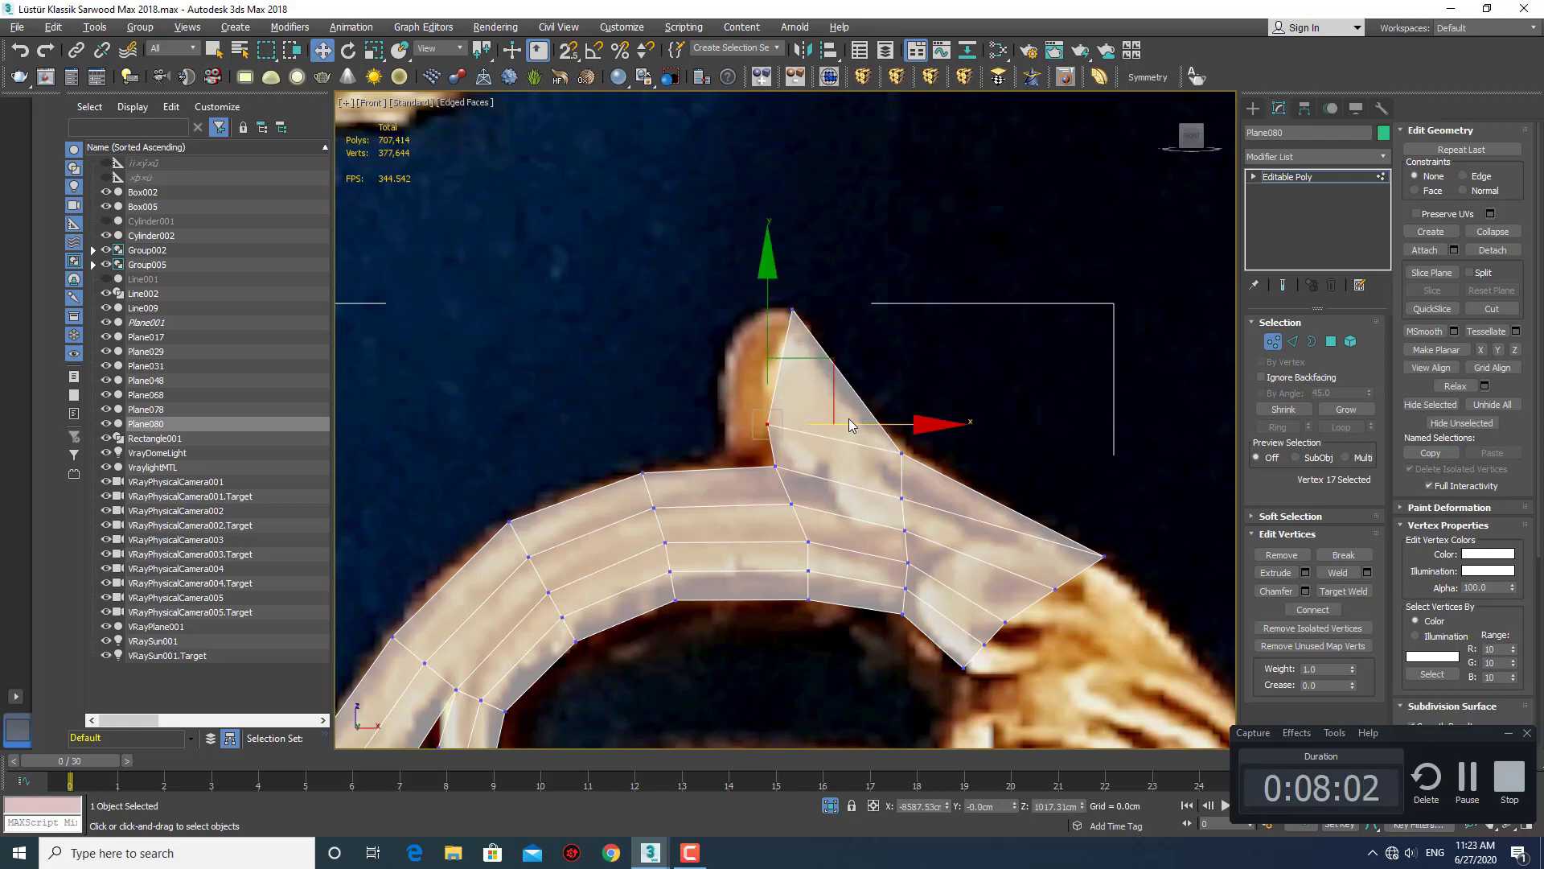
middle_drag(868, 427, 869, 464)
Connect the spike's two side edges with a new edge and move it into place.
key(2)
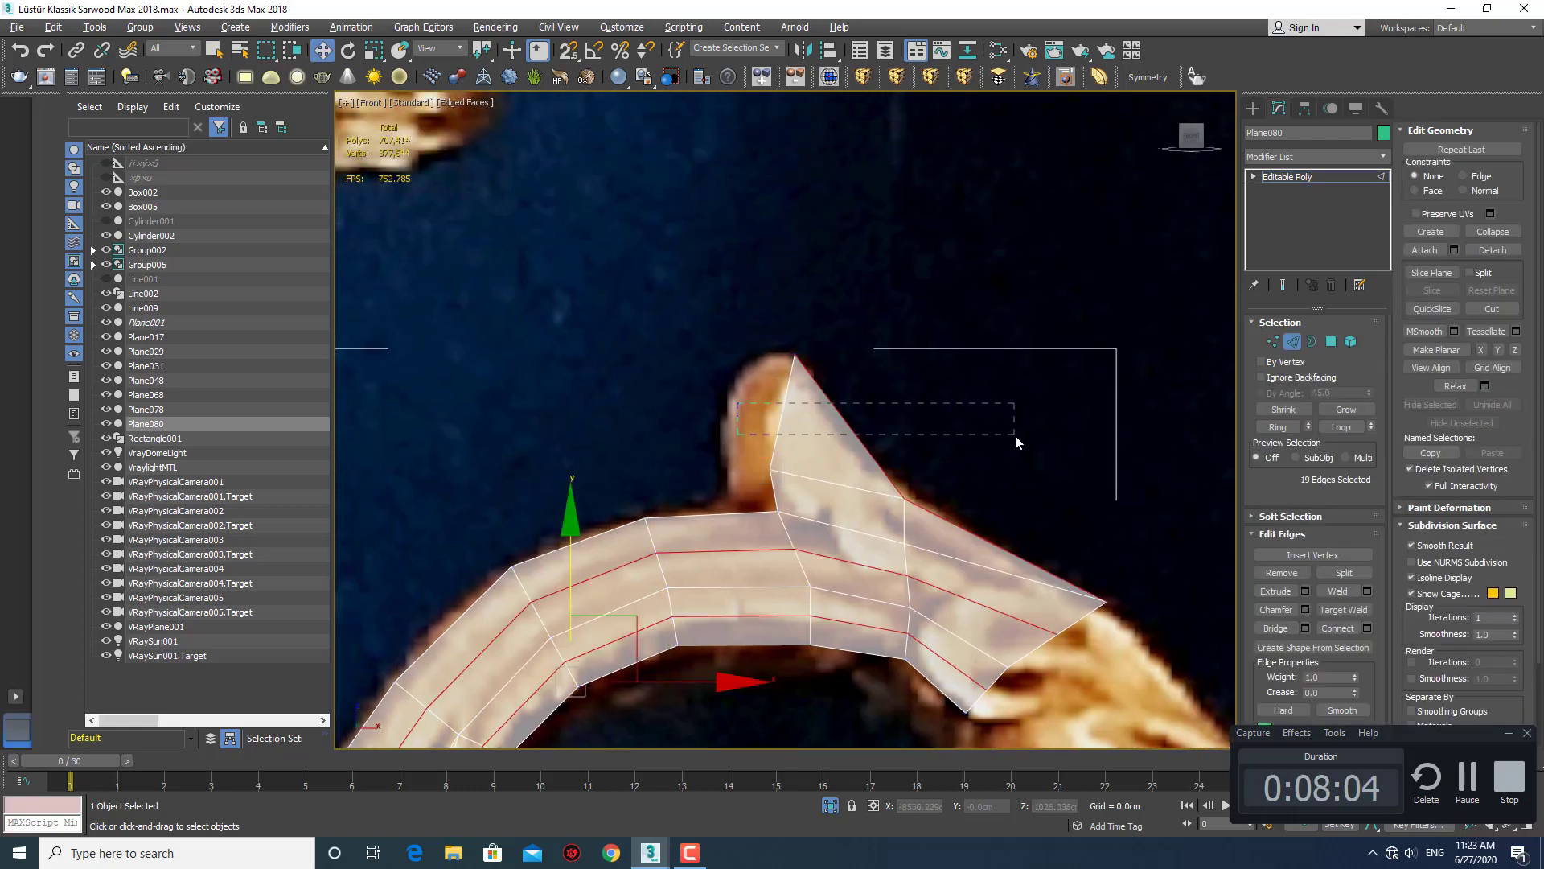
drag(738, 403, 1015, 438)
click(1368, 628)
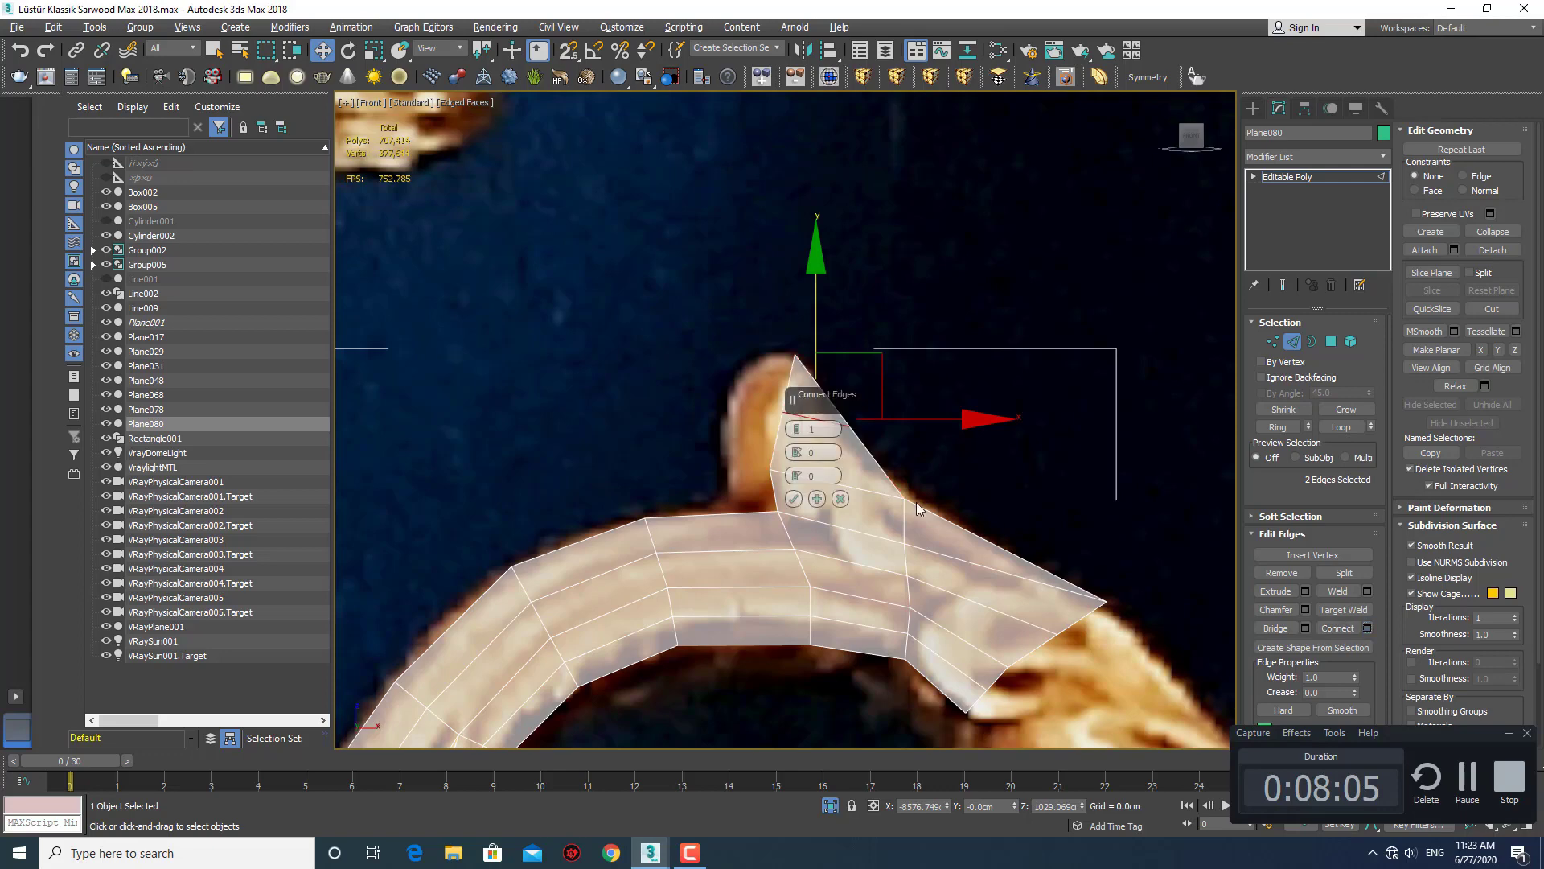
click(795, 499)
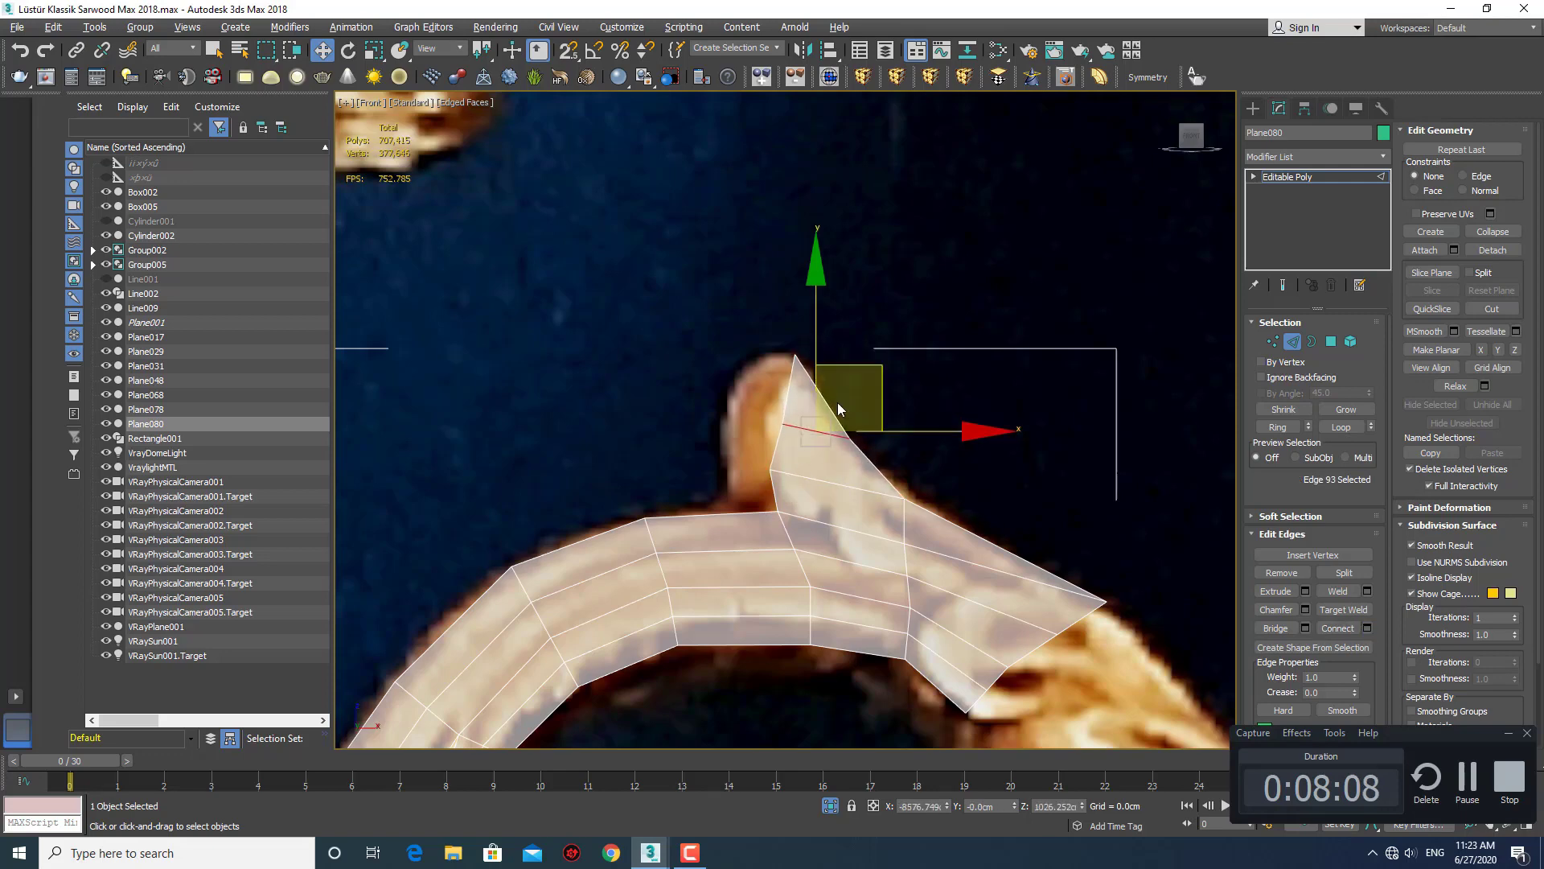
mouse_move(838, 402)
mouse_down()
mouse_move(940, 443)
mouse_move(905, 389)
mouse_up()
Chamfer the spike's top tip vertex into two vertices.
key(1)
click(839, 438)
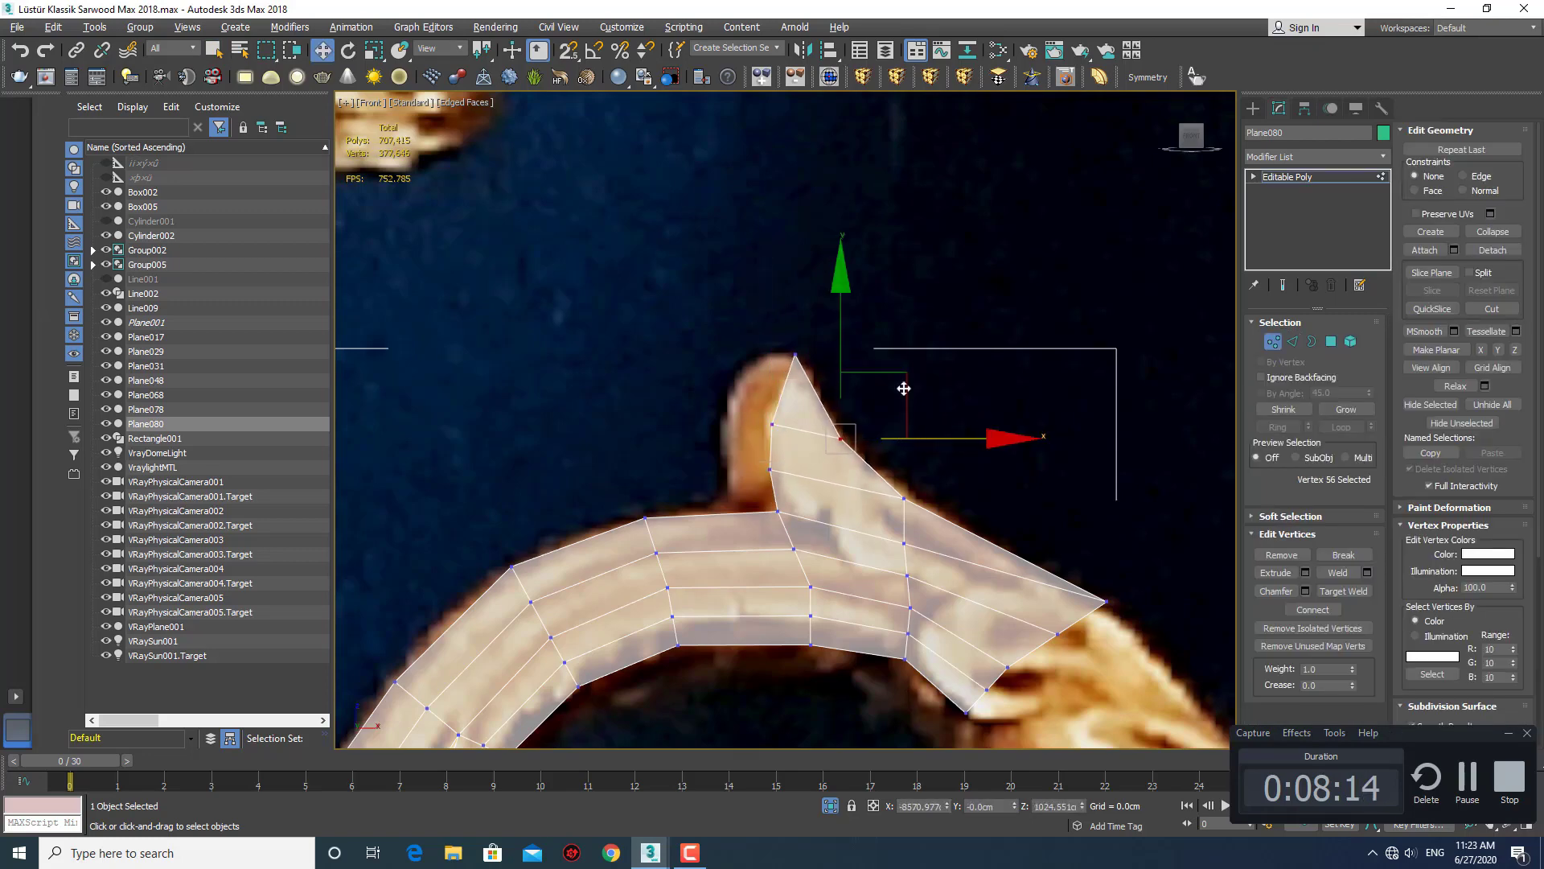
click(794, 355)
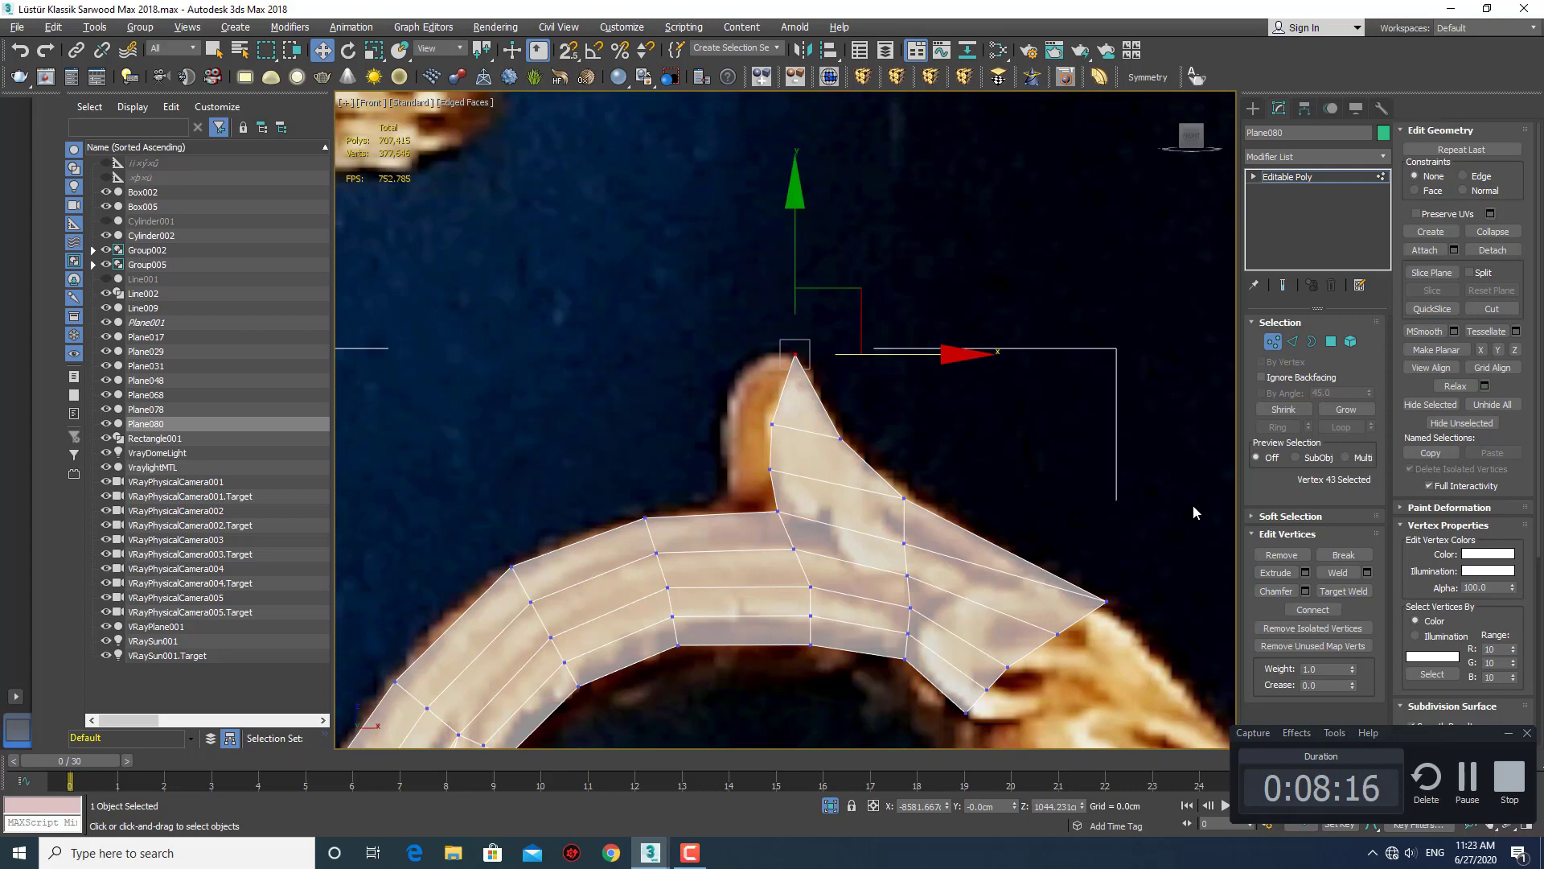
click(1276, 590)
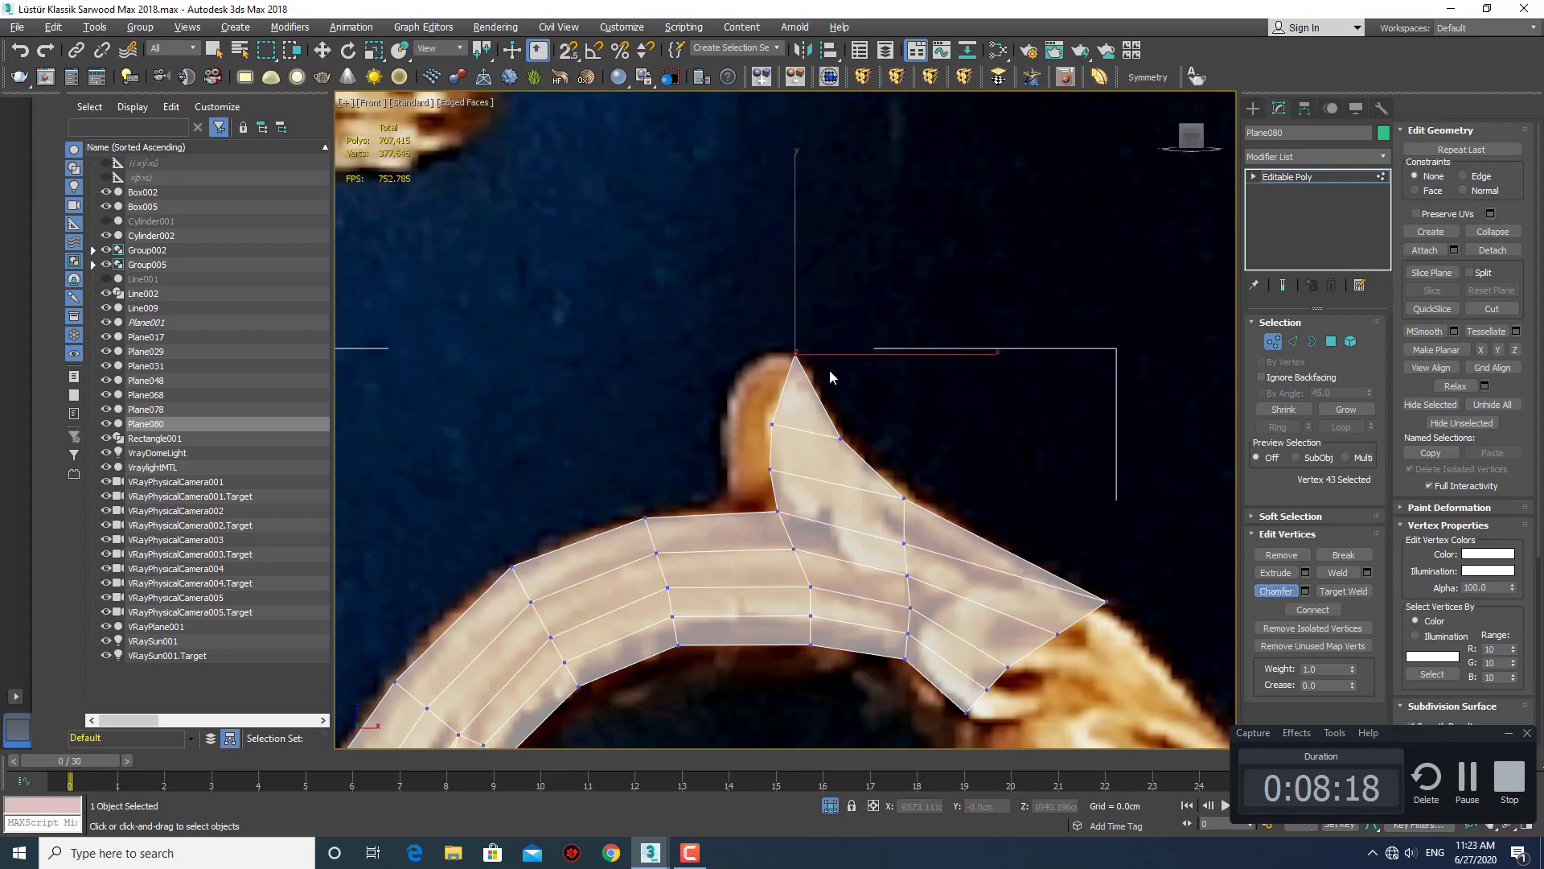
click(1305, 591)
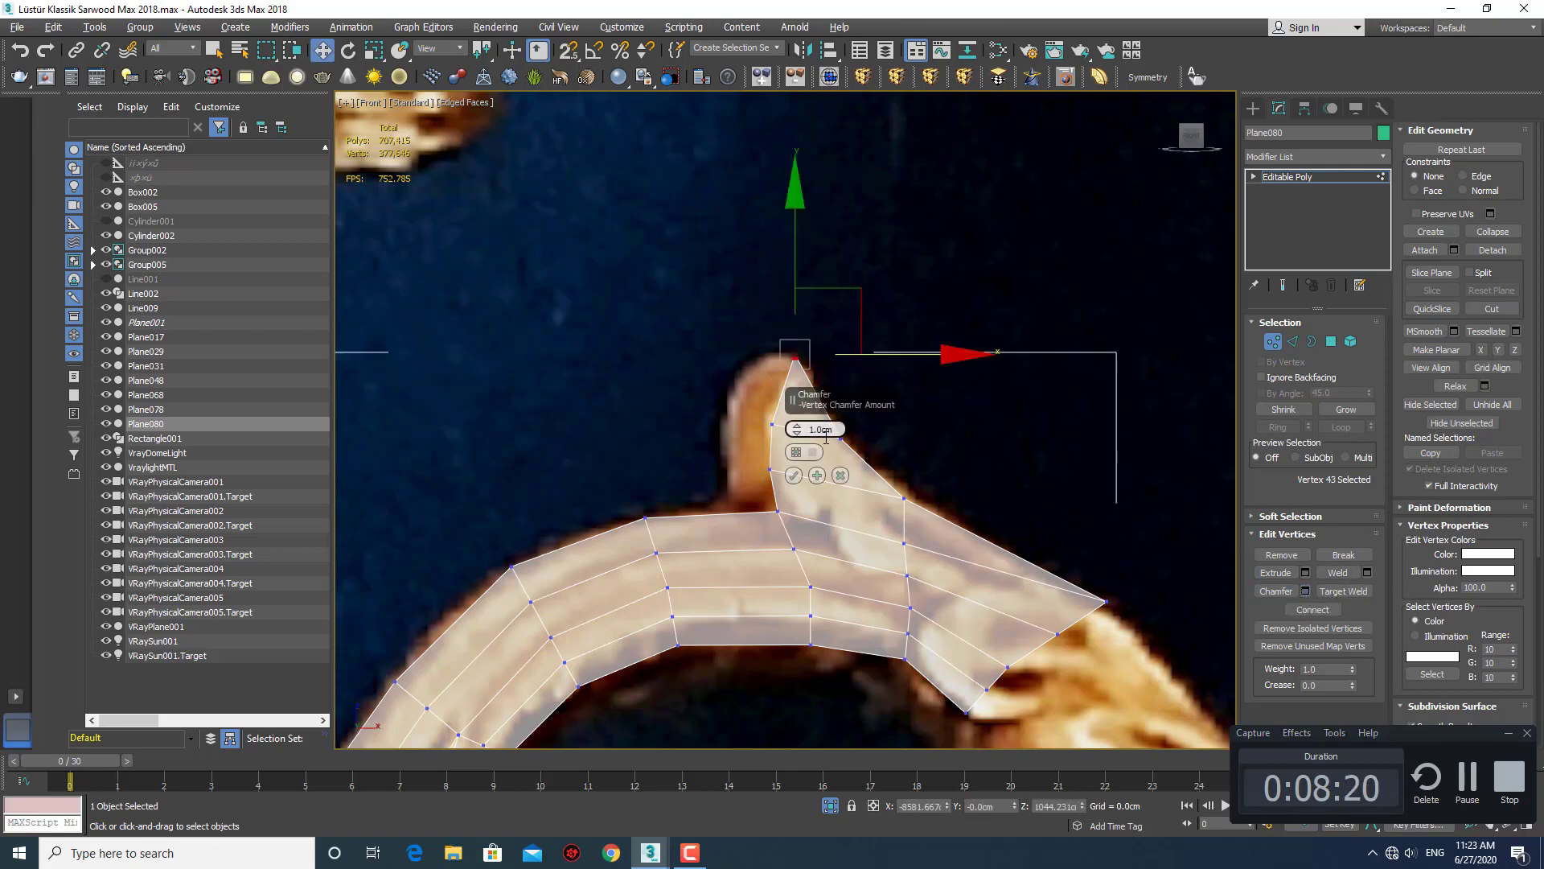
drag(797, 429, 795, 402)
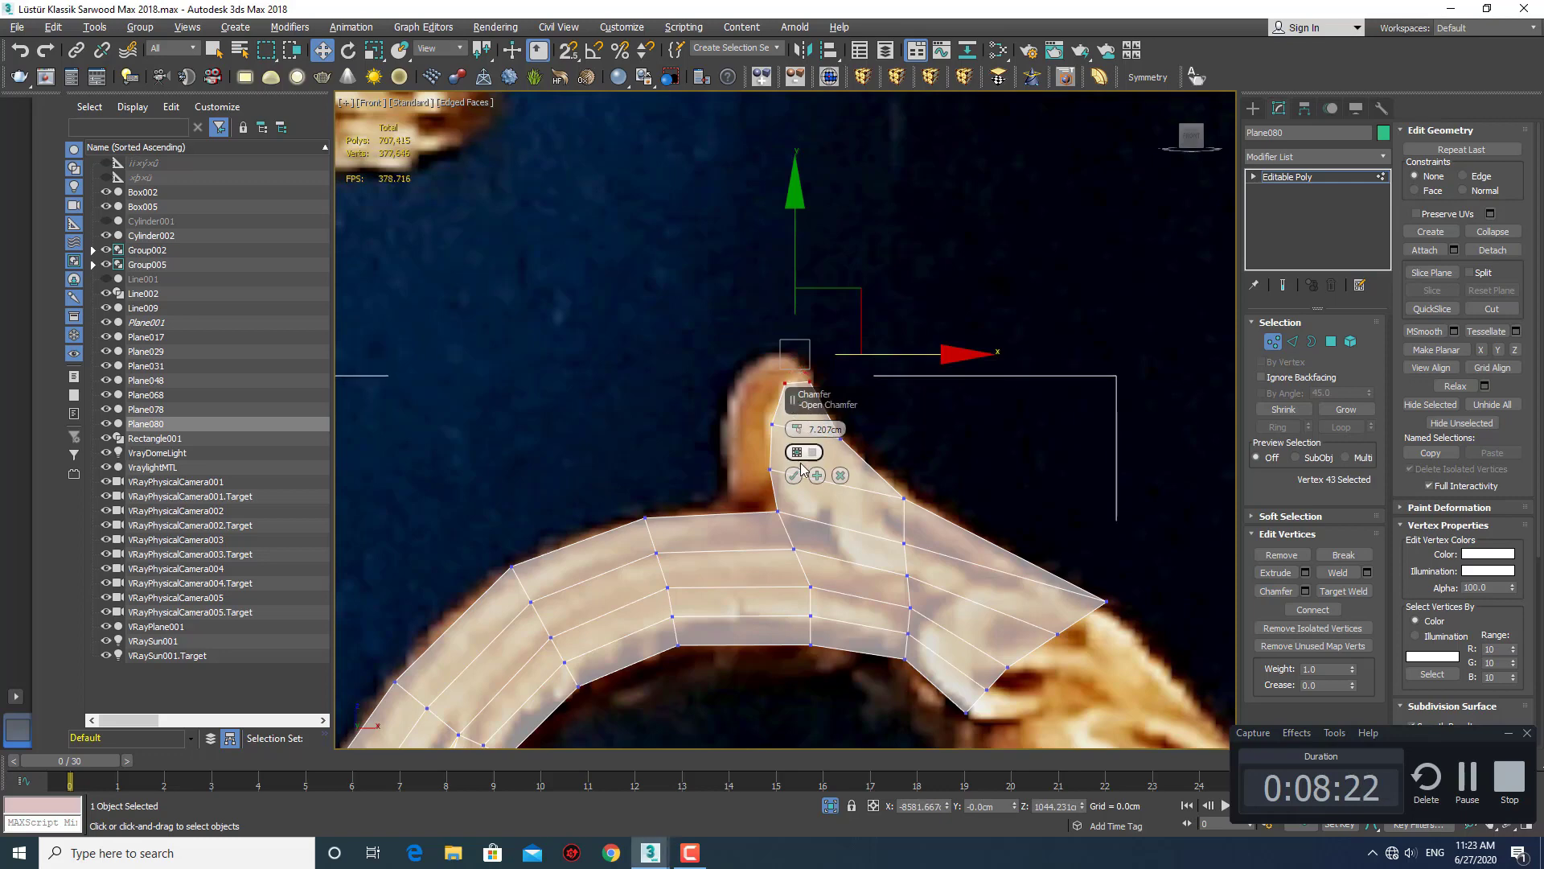
key(Return)
Move the chamfered tip vertices up onto the scroll crest.
scroll(813, 386, up, 5)
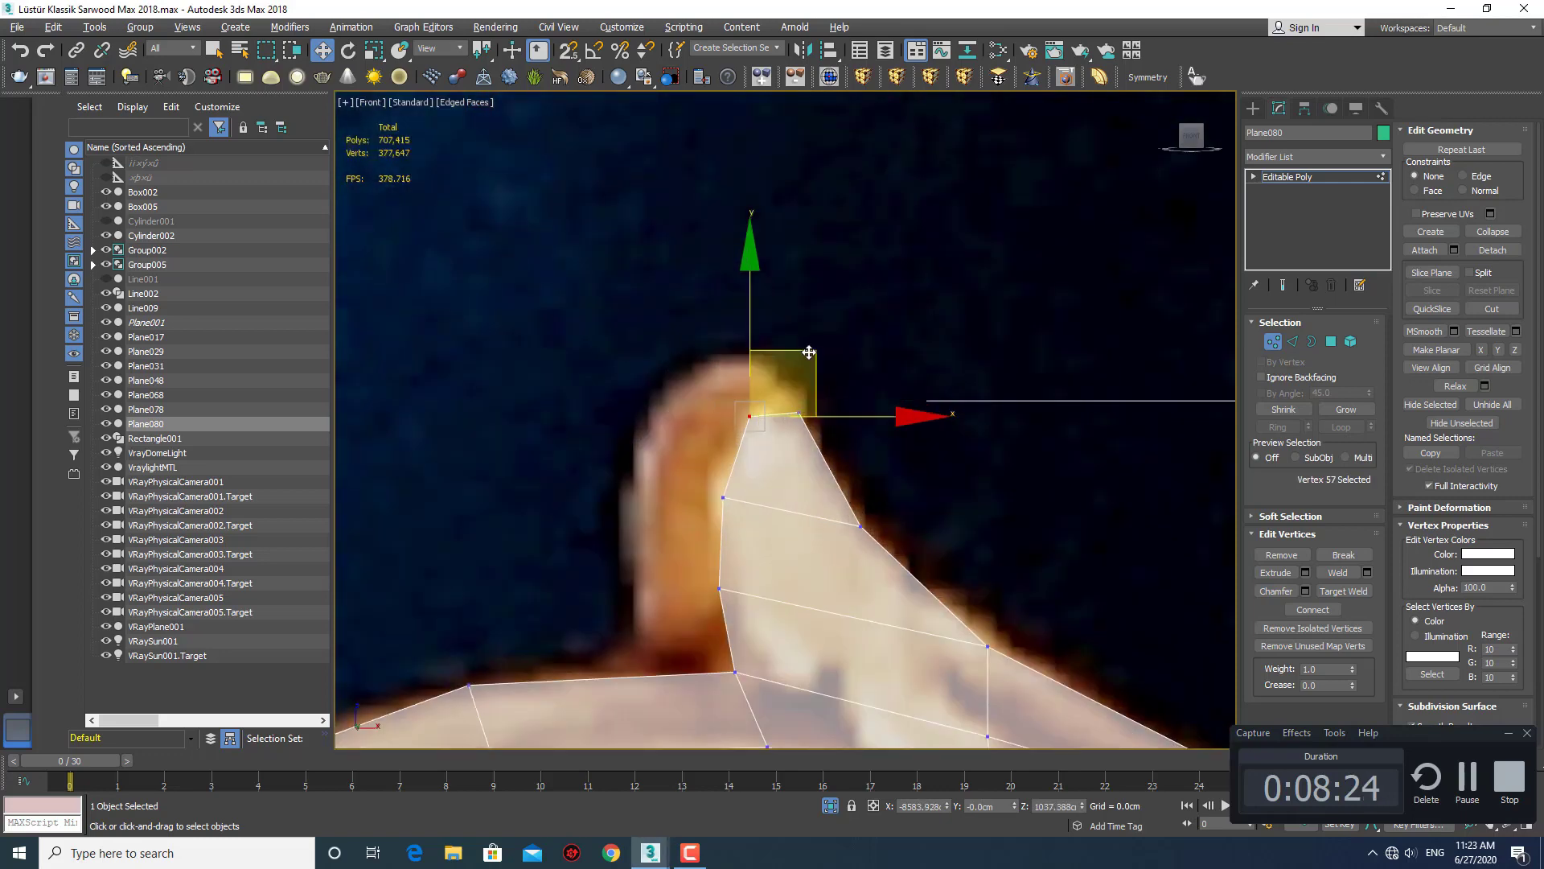
drag(808, 352, 814, 314)
click(799, 413)
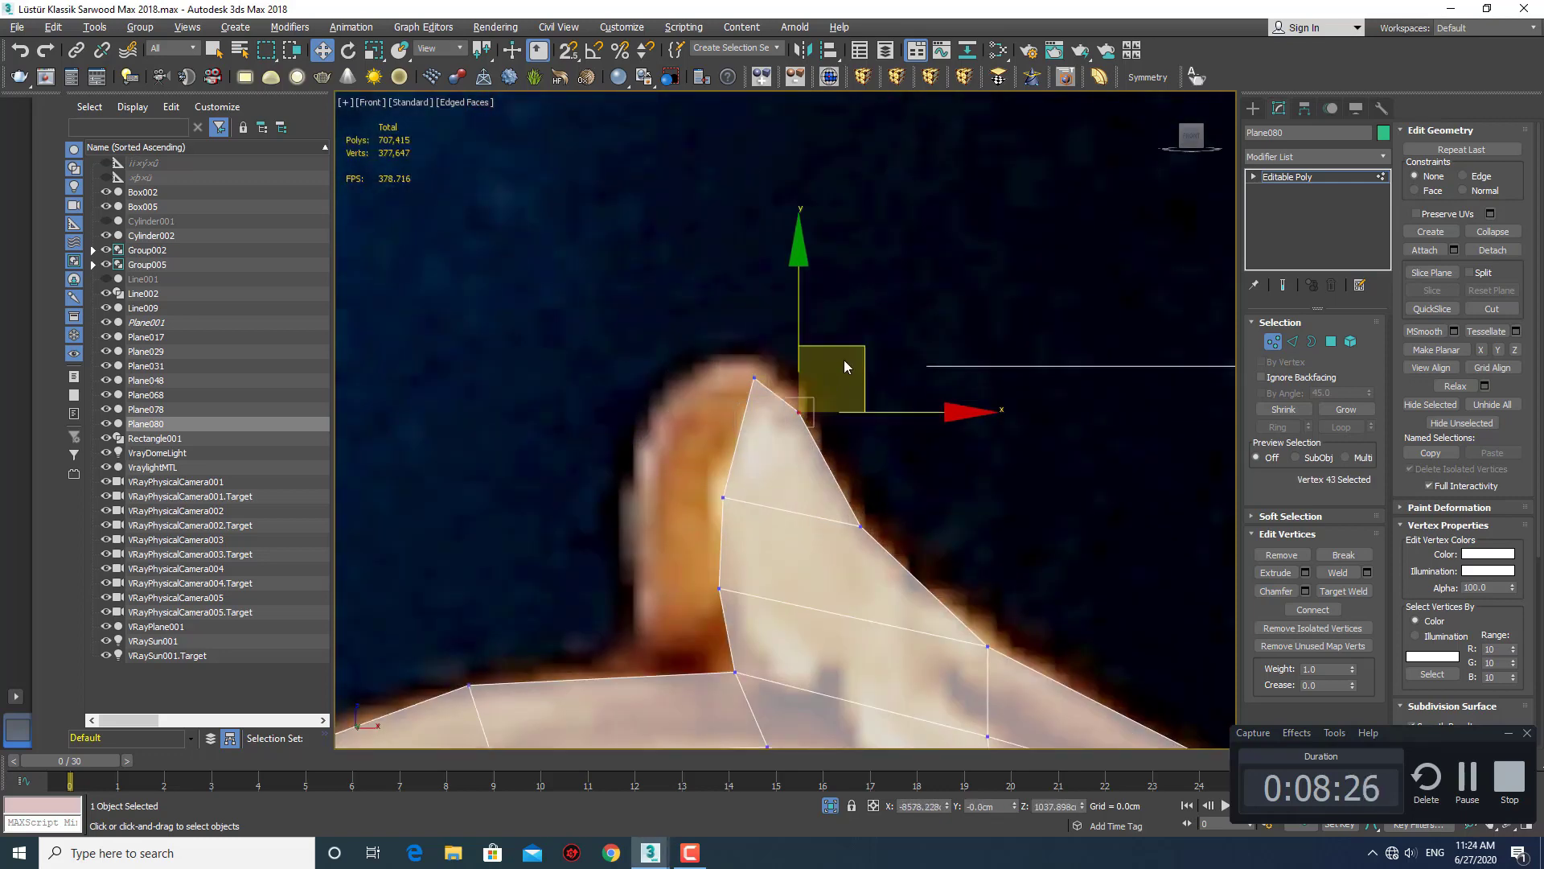
click(917, 407)
scroll(896, 420, down, 4)
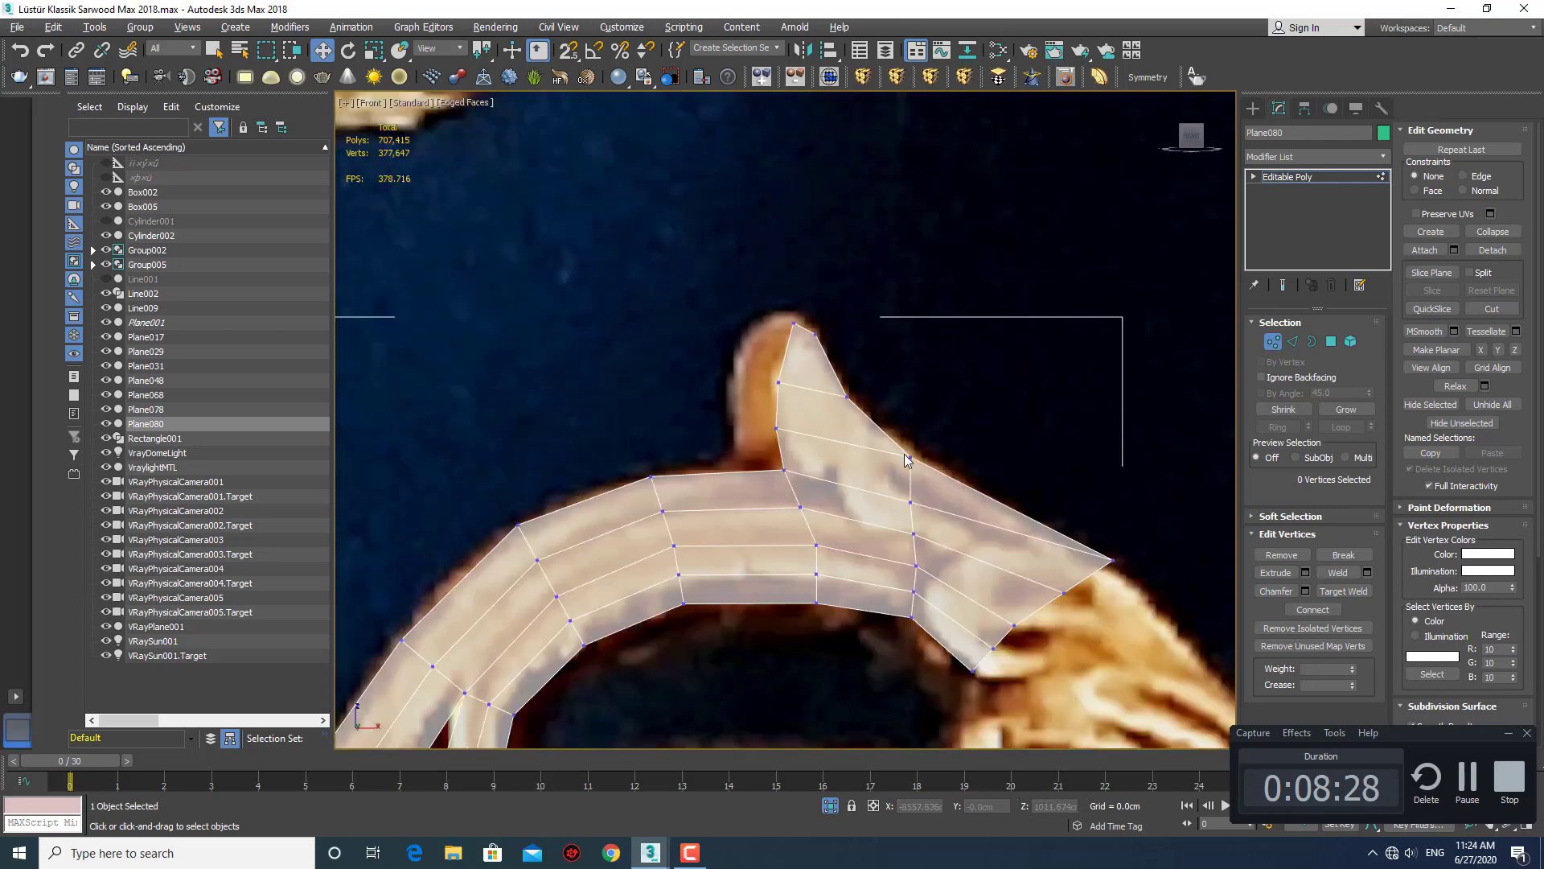
scroll(894, 421, up, 2)
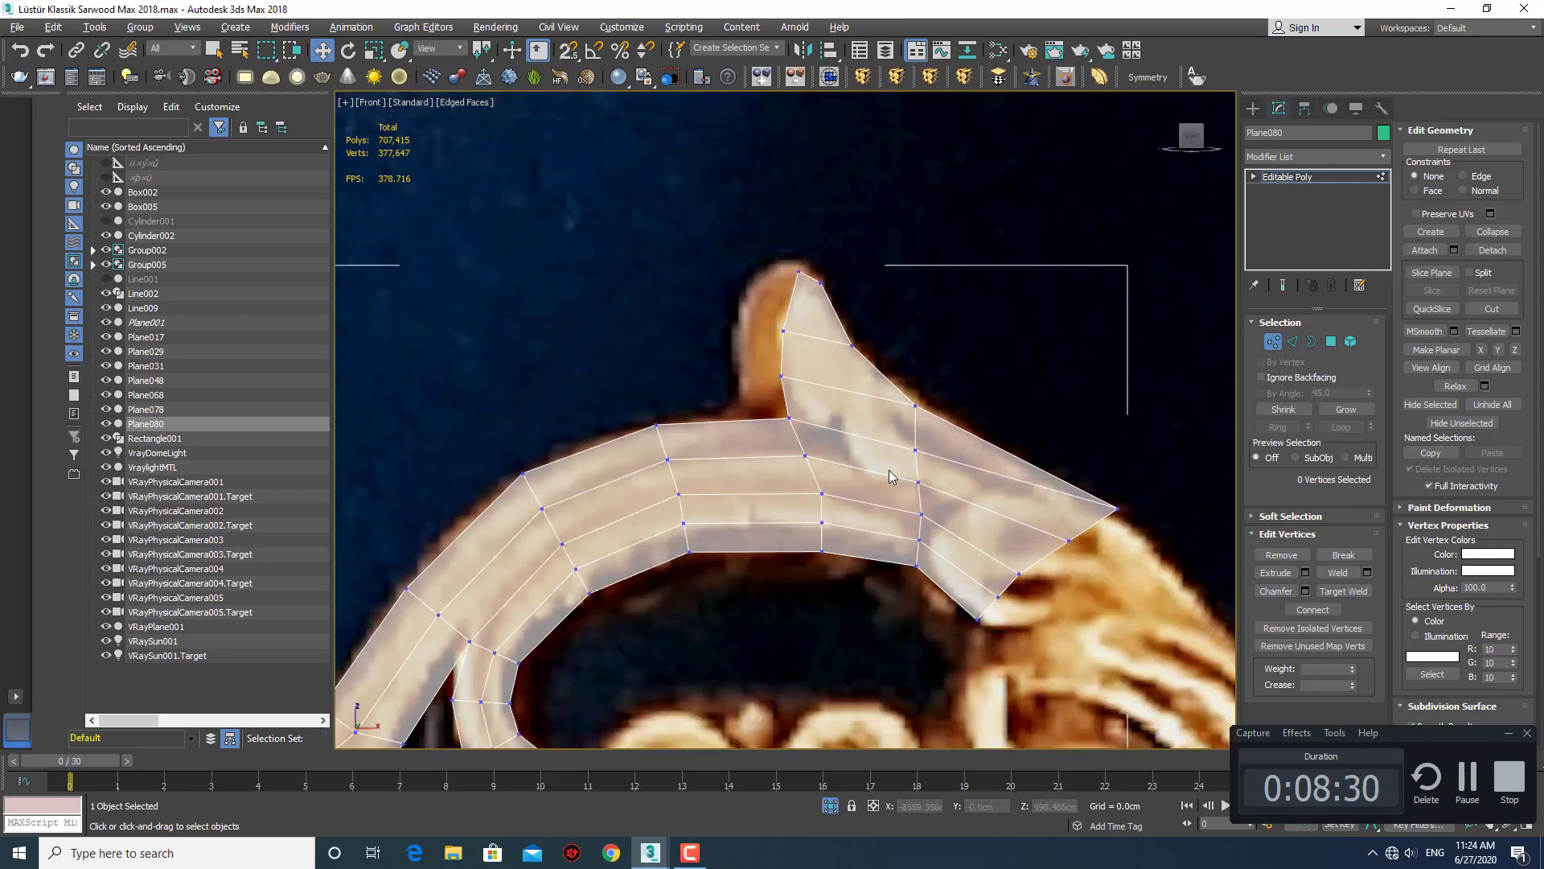
mouse_move(890, 470)
middle_down()
mouse_move(928, 350)
mouse_move(923, 434)
middle_up()
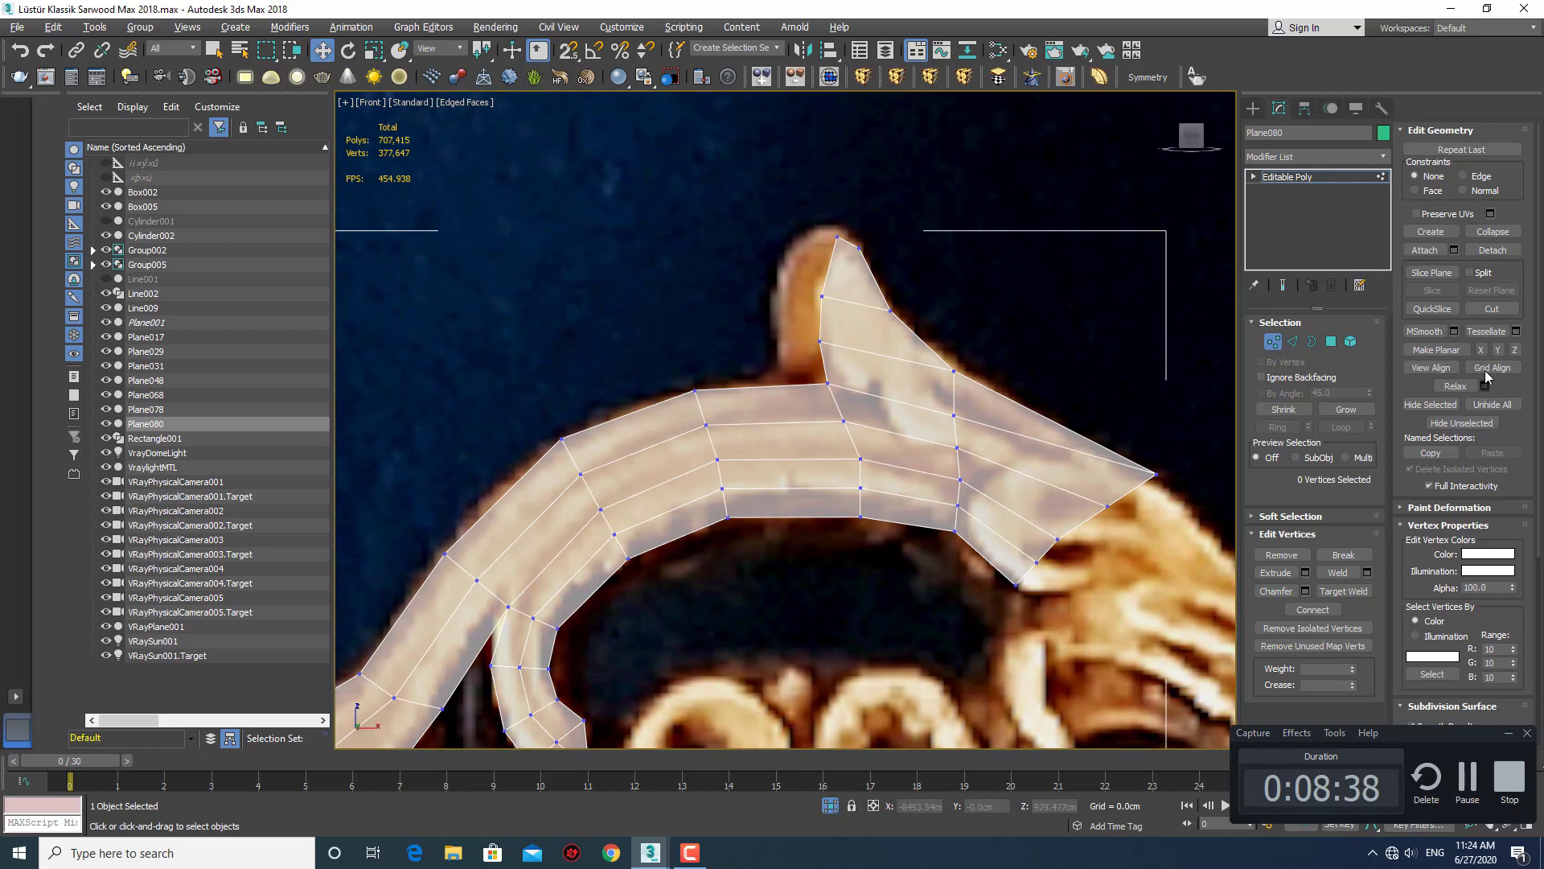
Cut an extra edge across the spike between its vertex and upper edge.
click(1492, 309)
click(954, 415)
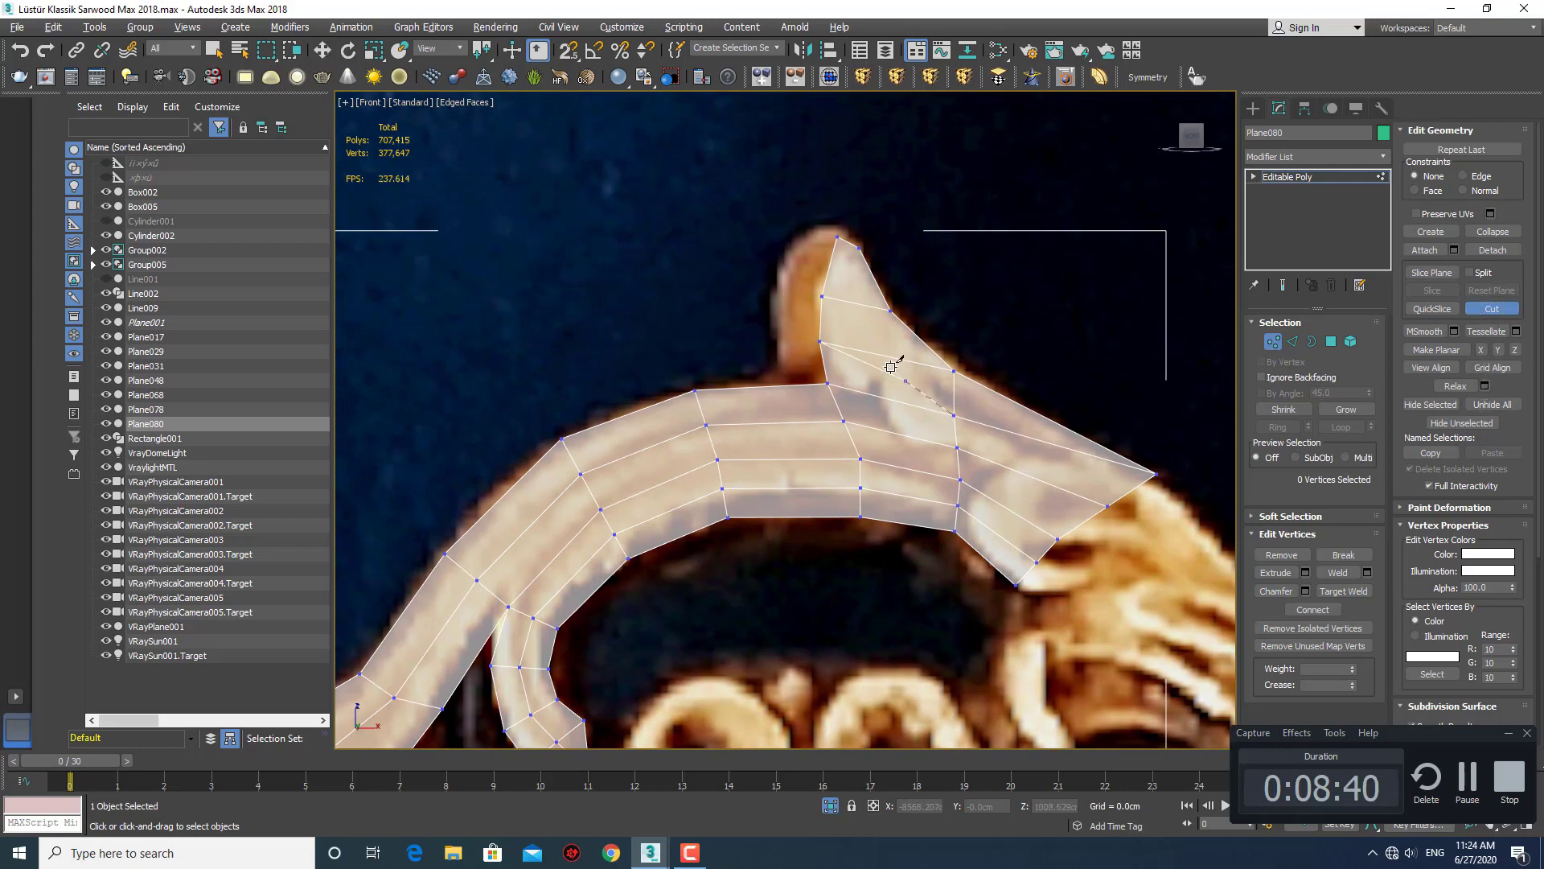
click(876, 356)
click(962, 410)
scroll(905, 481, down, 1)
scroll(897, 478, down, 3)
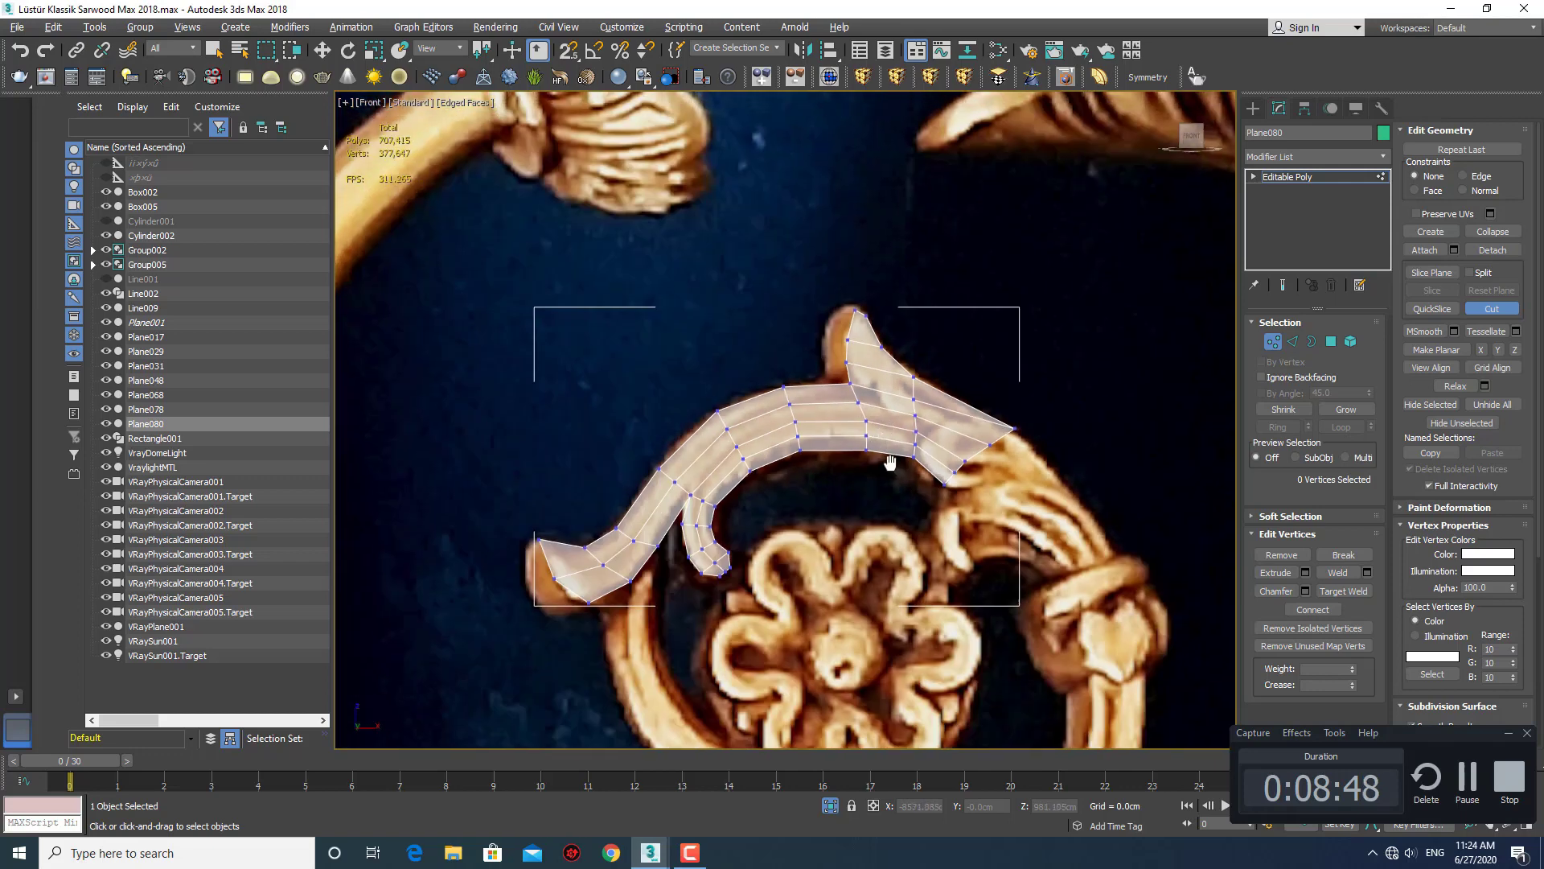
scroll(893, 476, up, 3)
Loop-select both lengthwise strip loops (17 edges) in Perspective view, ready to move.
key(2)
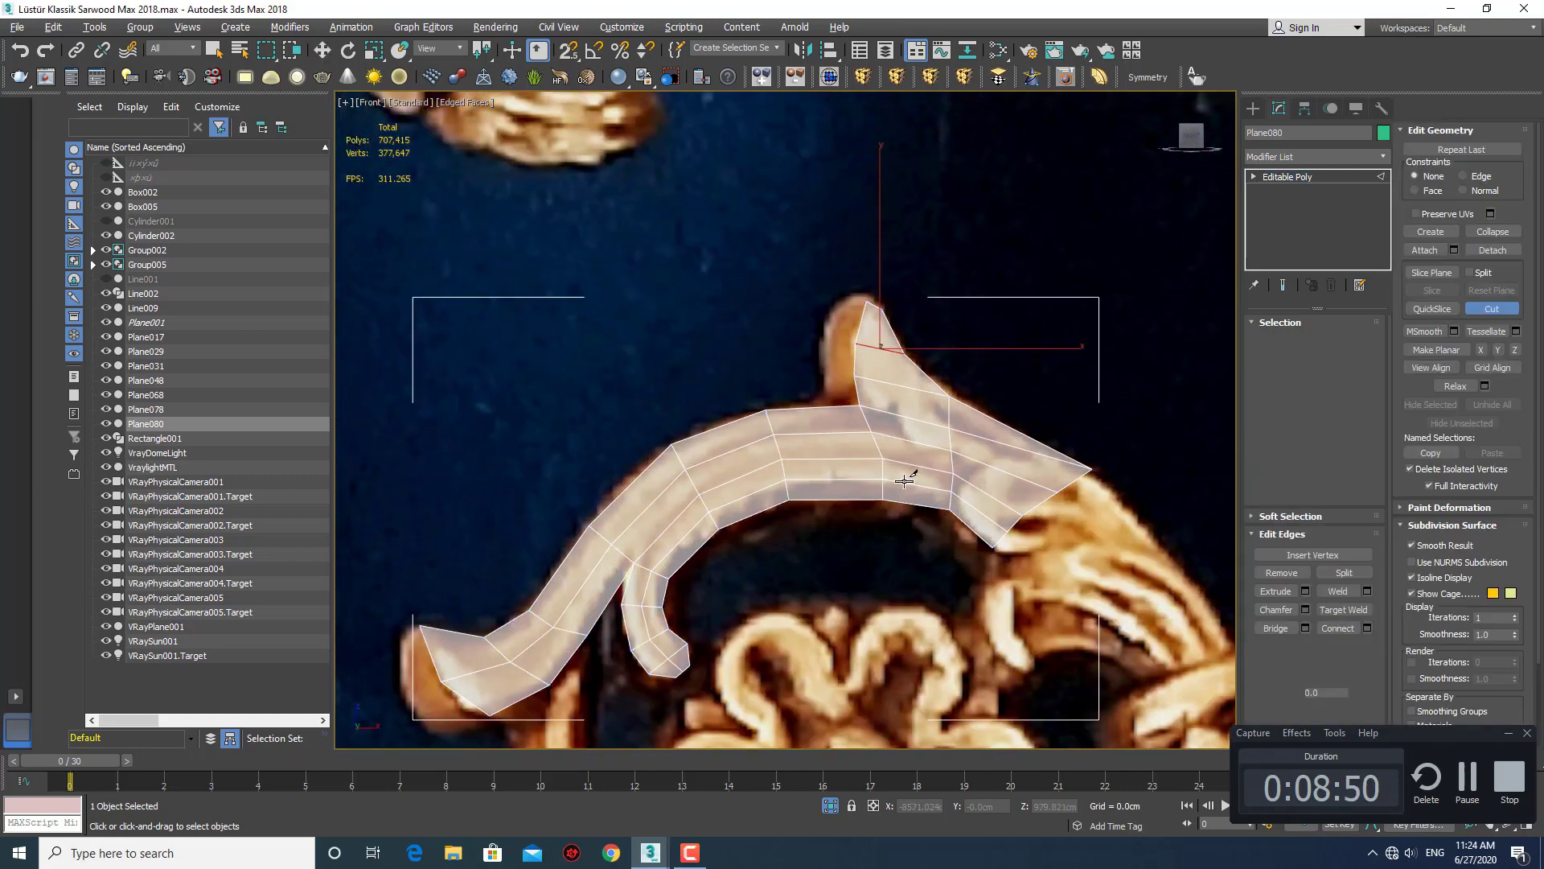
ctrl+click(593, 584)
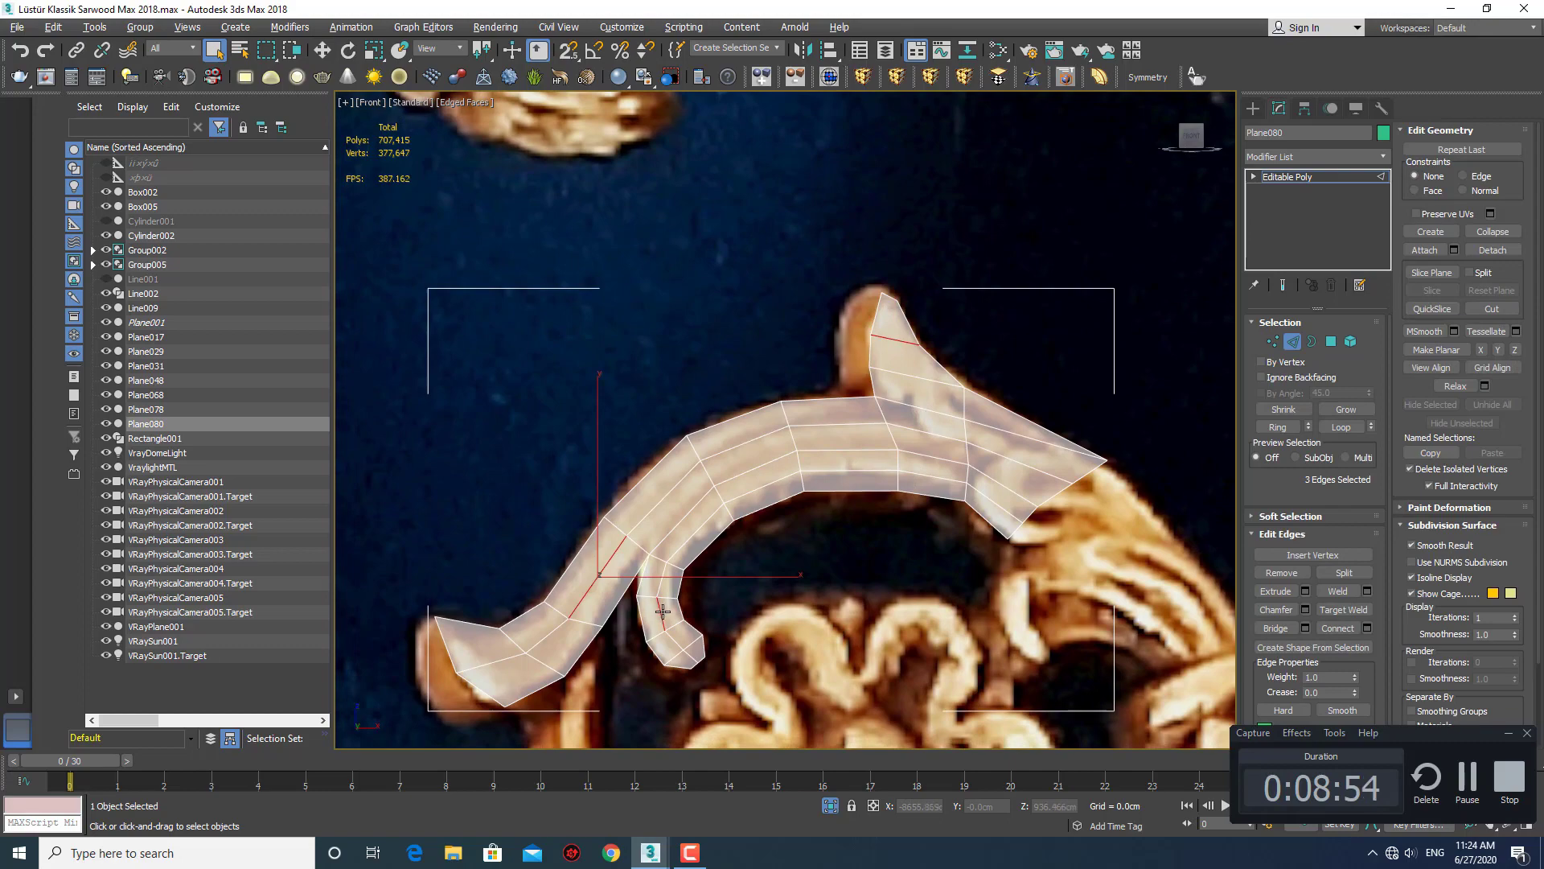
key(alt+l)
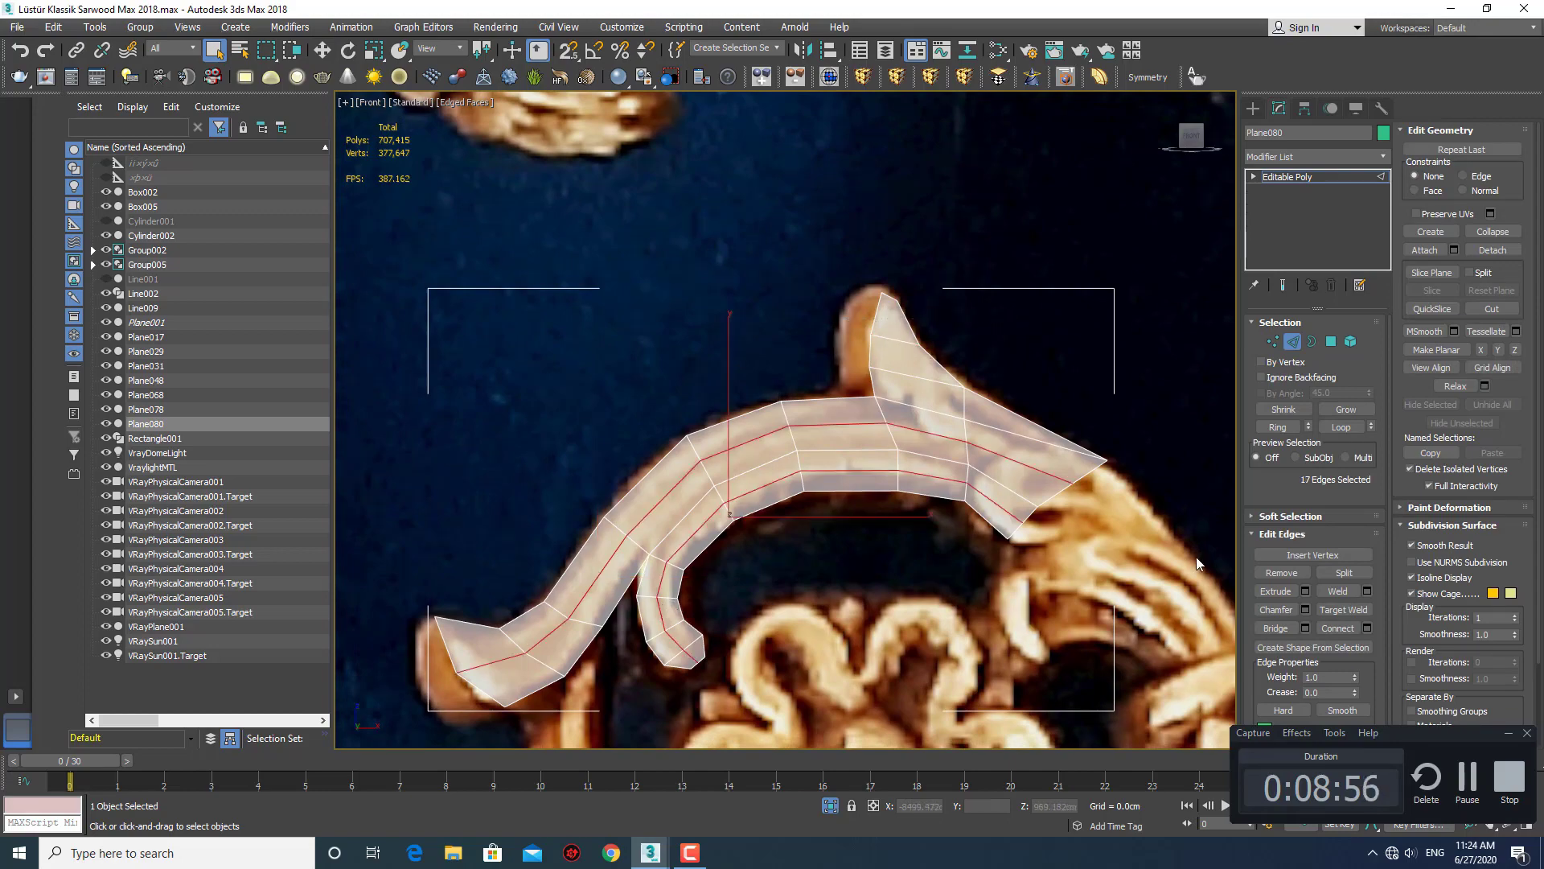
mouse_move(844, 458)
middle_down()
mouse_move(819, 508)
mouse_move(775, 473)
mouse_move(764, 438)
mouse_move(788, 430)
middle_up()
key(p)
key(w)
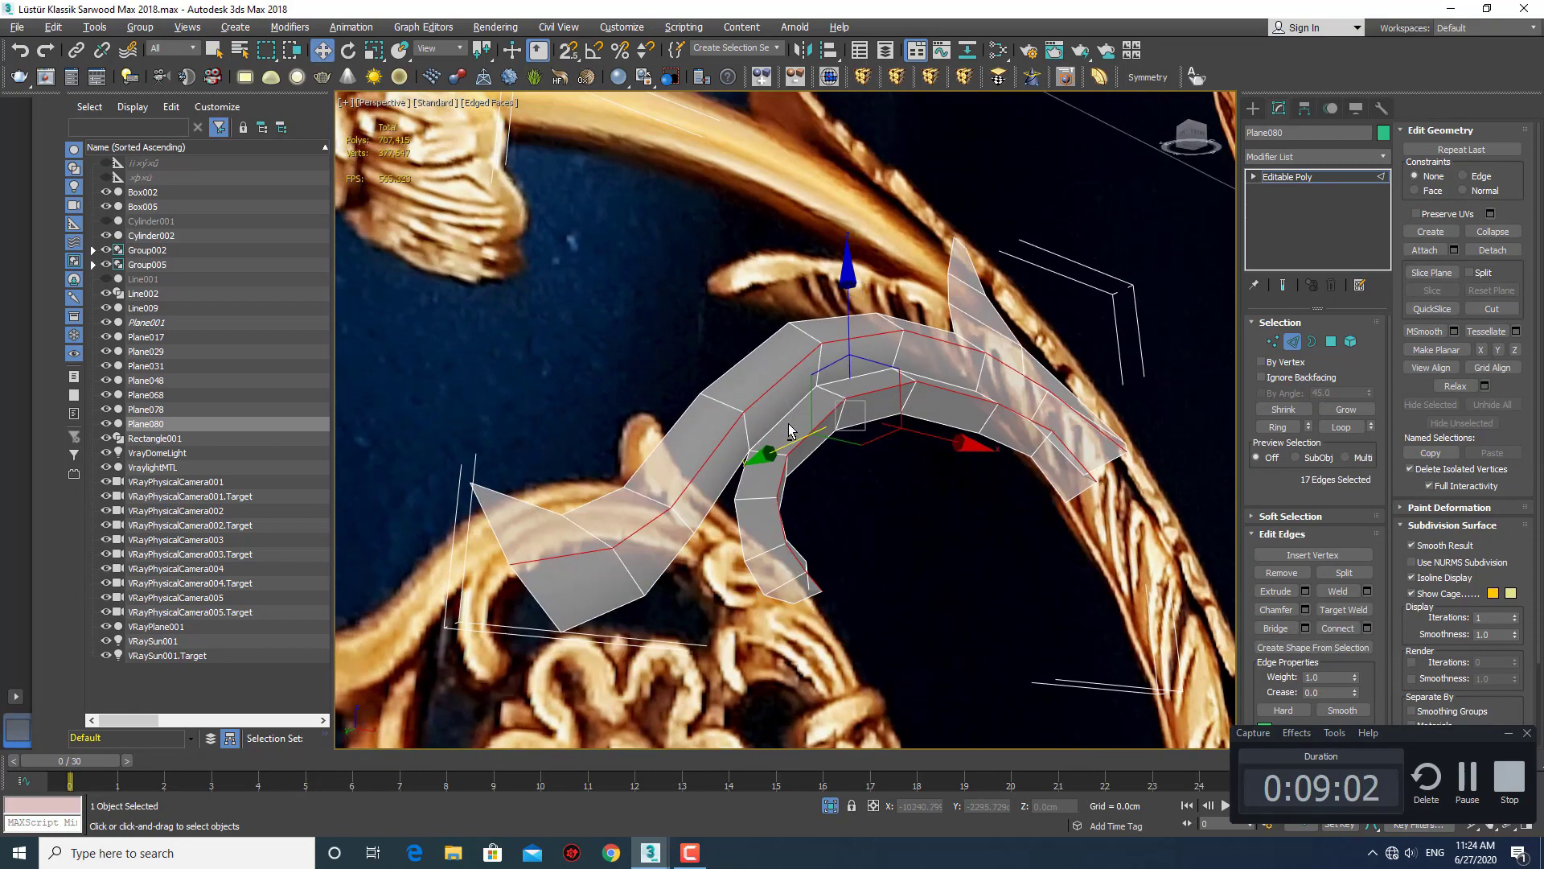
Nudge the two lengthwise edge loops slightly, then chamfer them into doubled lines.
drag(801, 445, 797, 450)
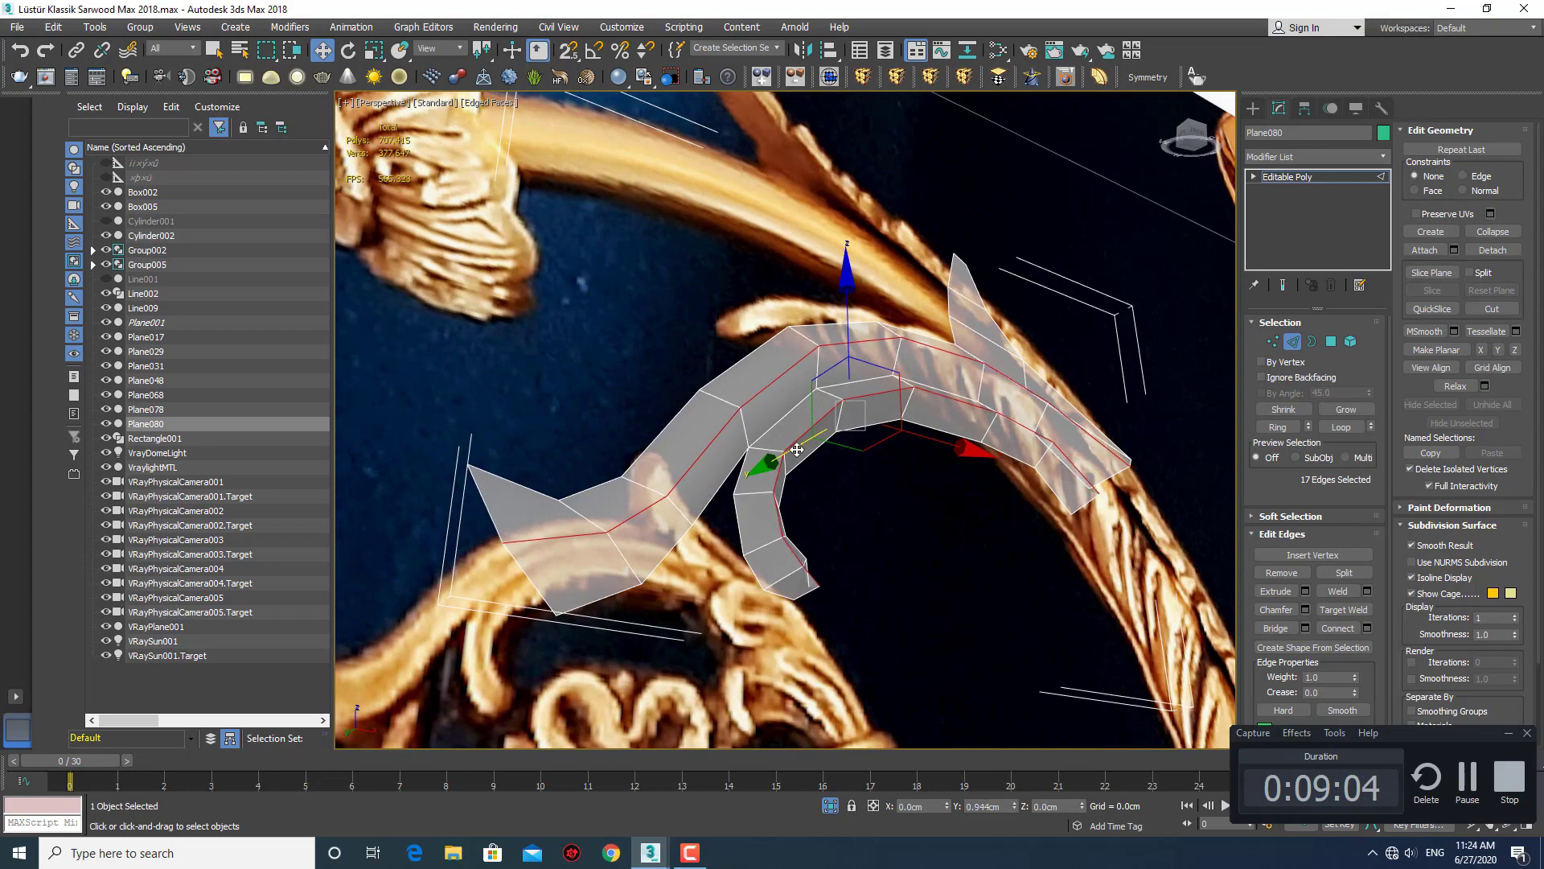
click(1306, 609)
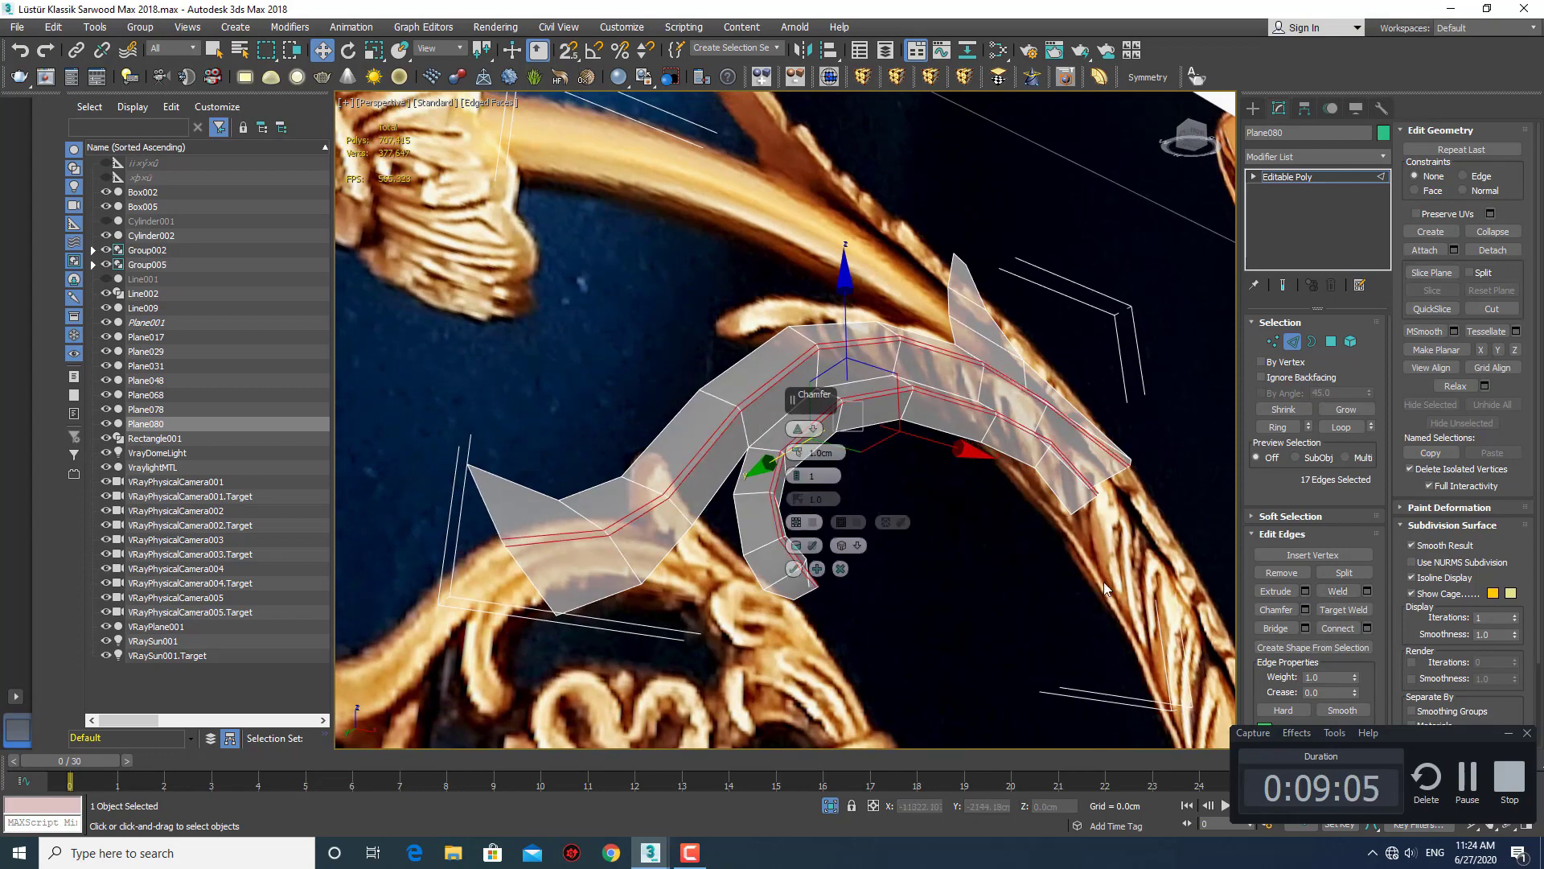
click(794, 569)
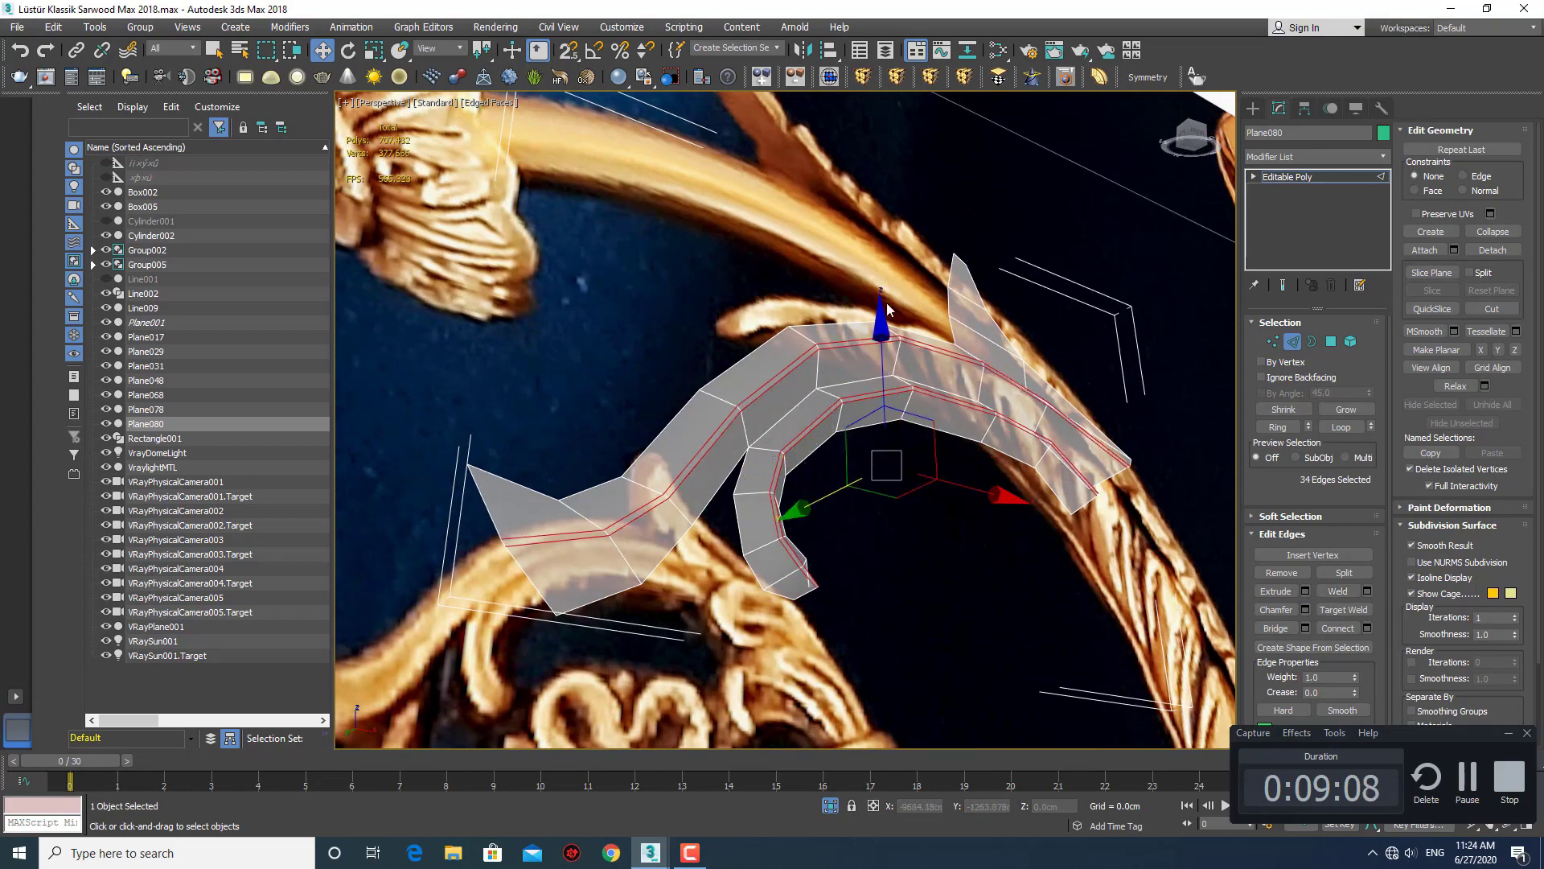
mouse_move(887, 310)
alt+middle_down()
mouse_move(961, 421)
mouse_move(790, 434)
mouse_move(863, 417)
alt+middle_up()
scroll(863, 417, up, 3)
scroll(863, 418, up, 3)
scroll(864, 418, up, 1)
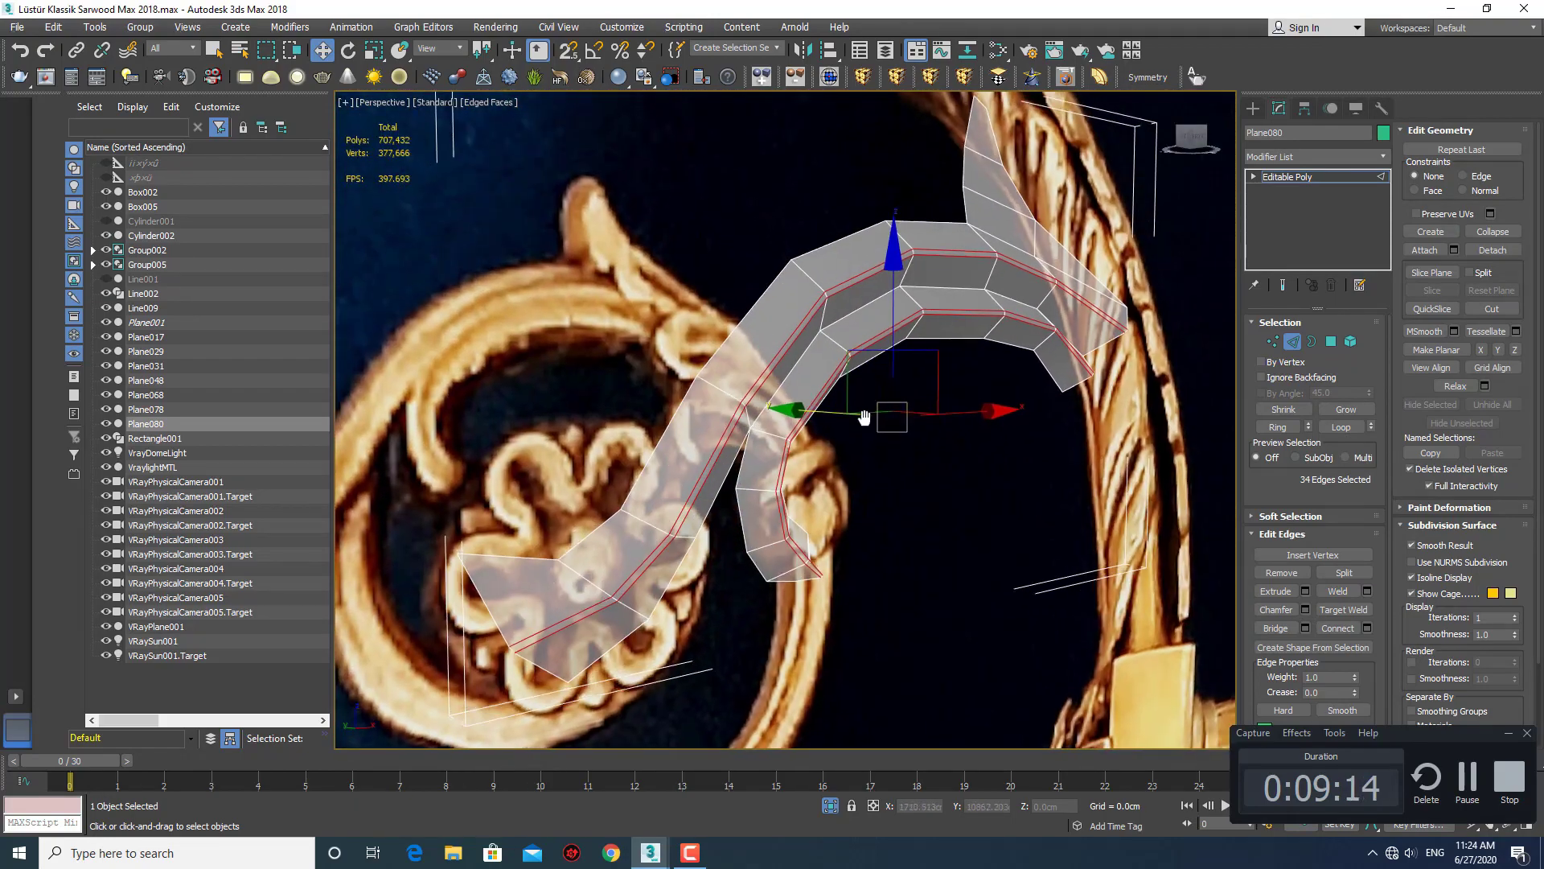
Shift-drag the leaf's open border outward twice to give the strip thickness.
key(3)
click(760, 346)
alt+middle_drag(759, 346, 807, 384)
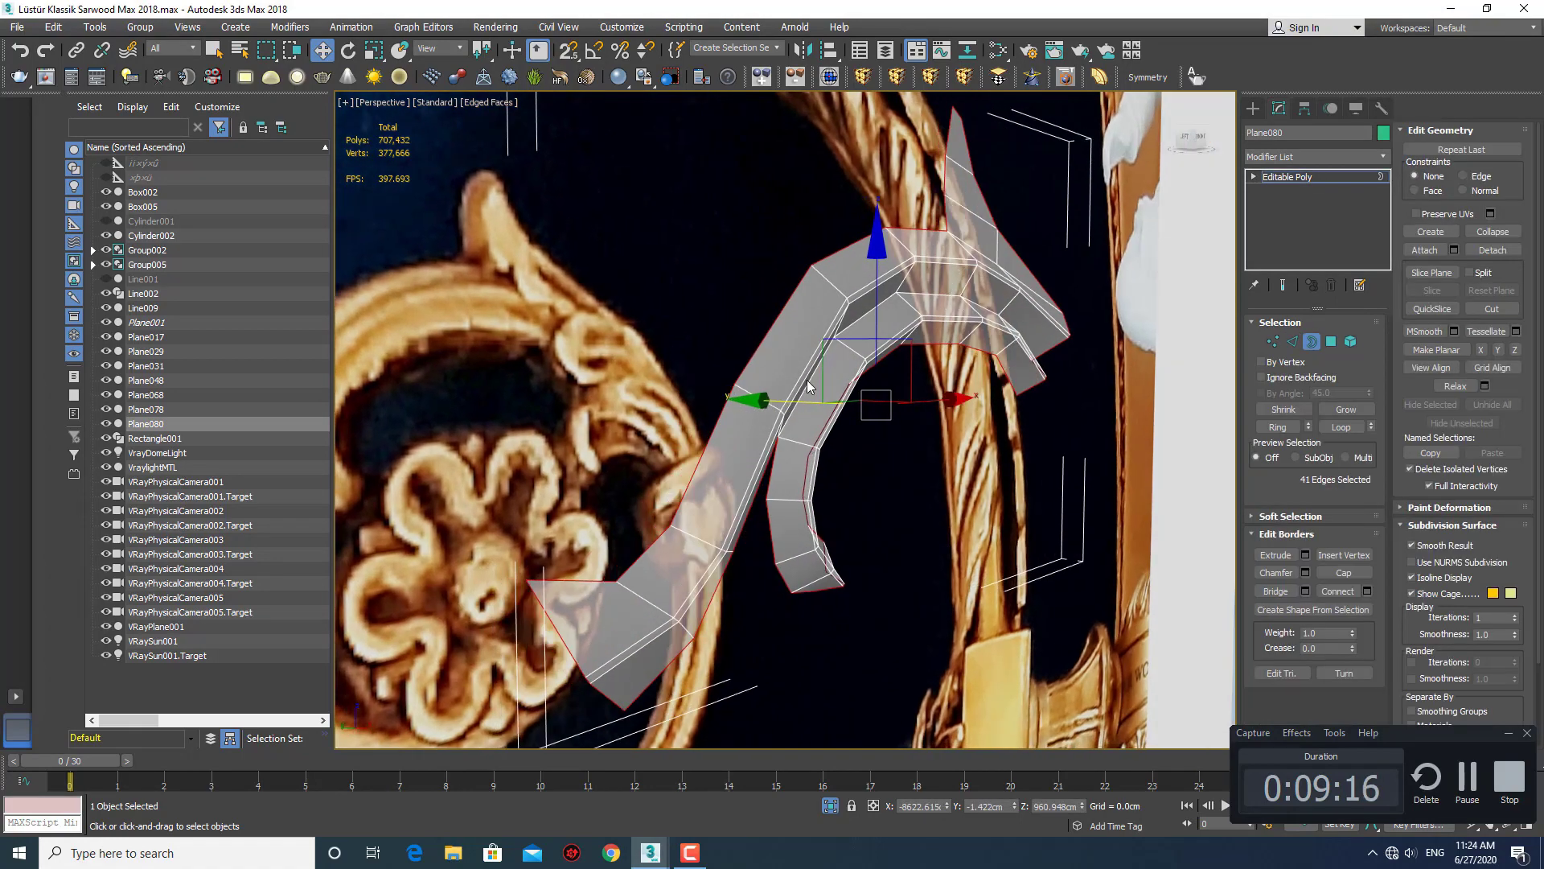
shift+drag(802, 398, 805, 393)
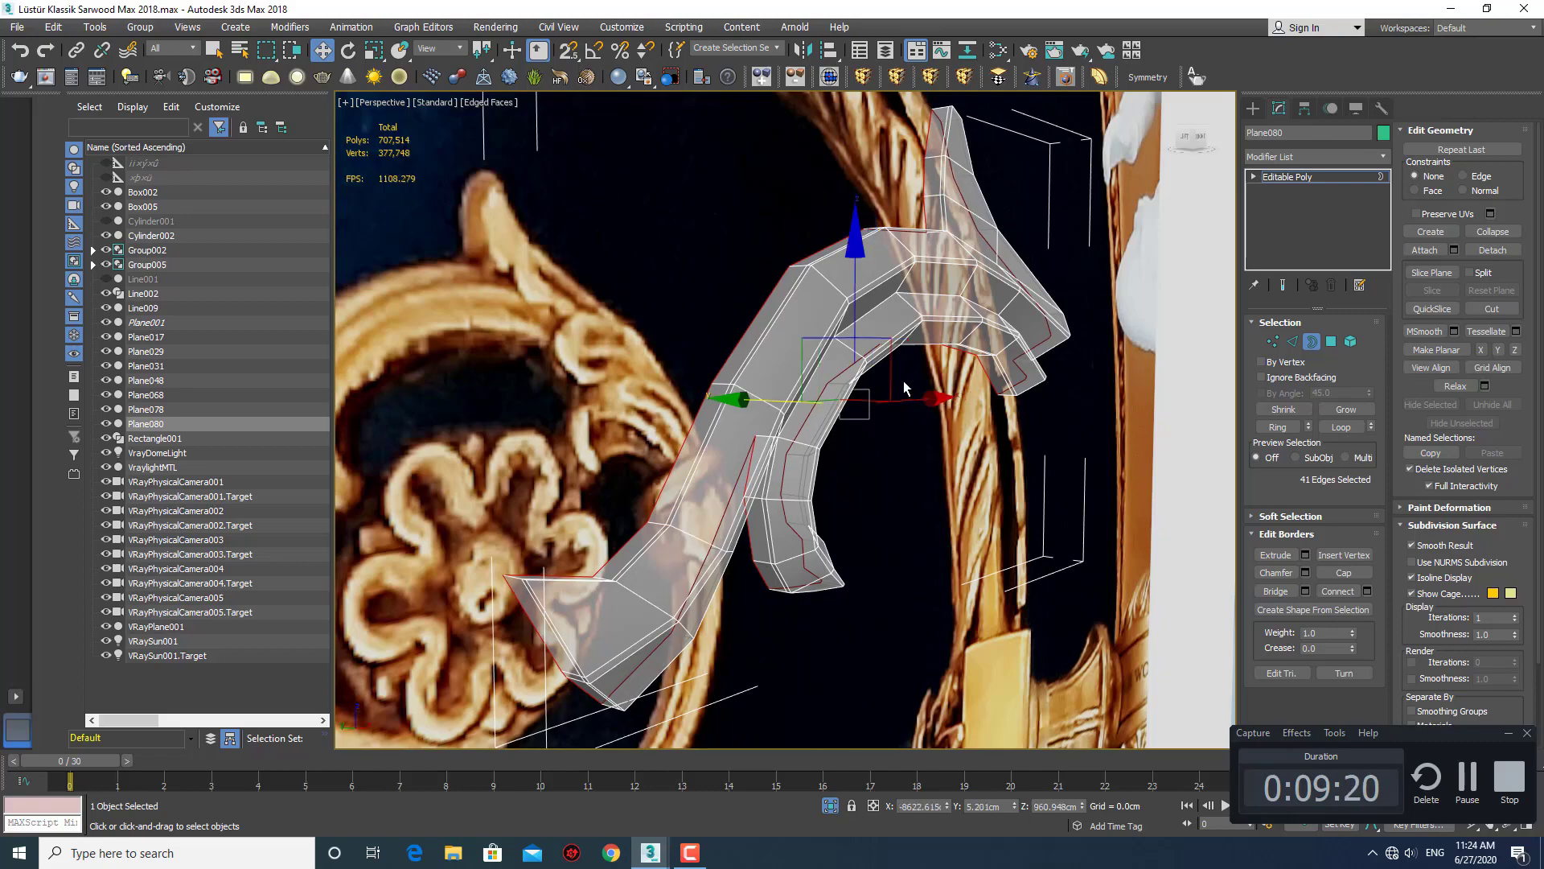
middle_drag(873, 391, 850, 447)
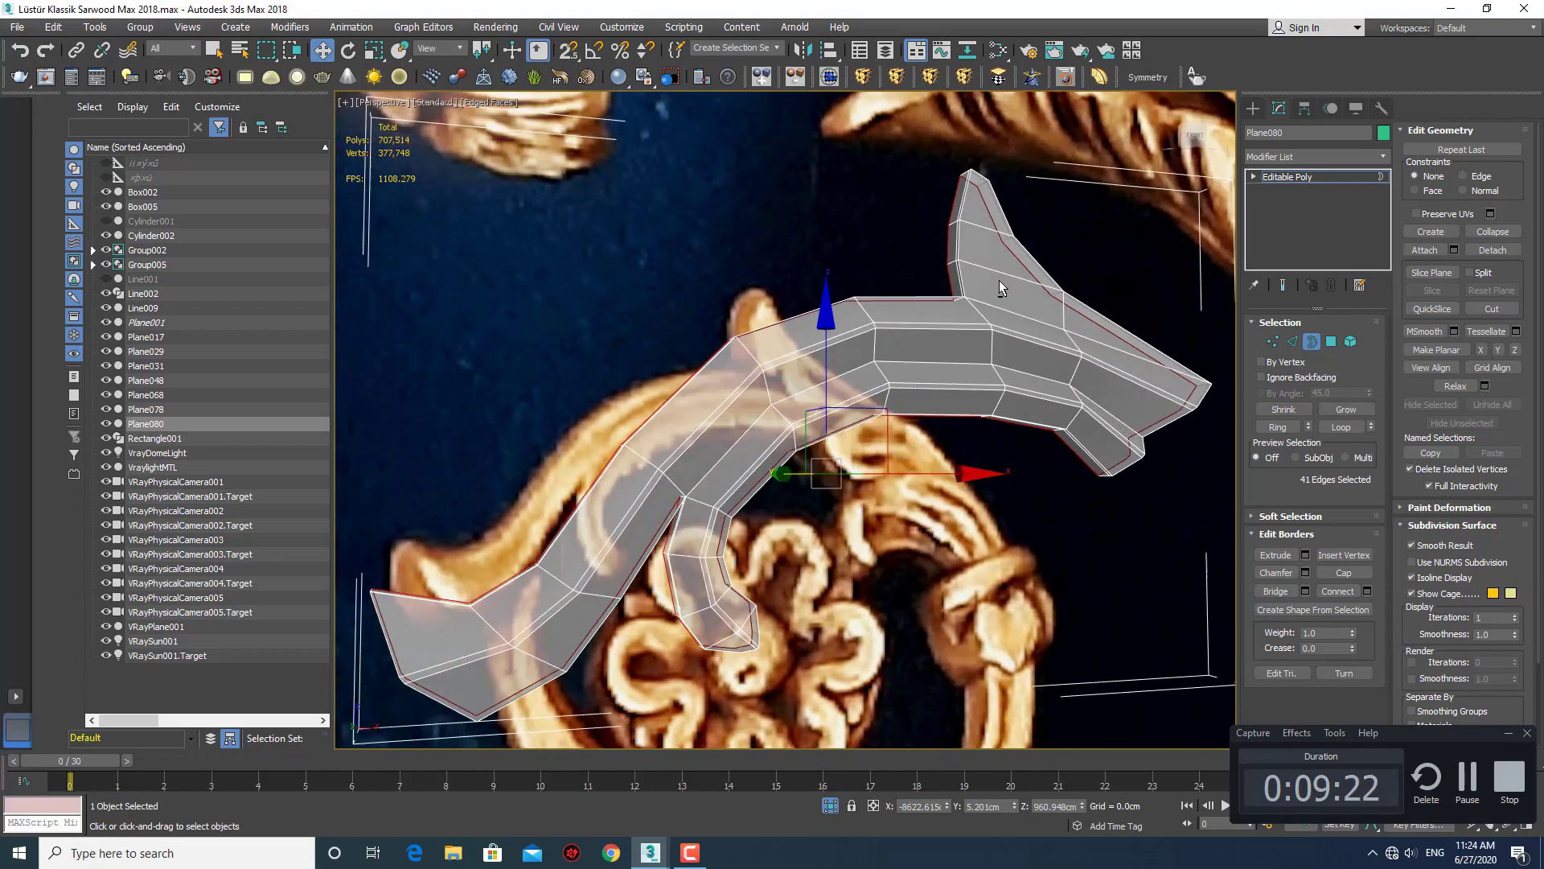
scroll(999, 280, up, 3)
Recenter the leaf in Front view and add a TurboSmooth modifier.
middle_drag(1005, 283, 910, 303)
key(f)
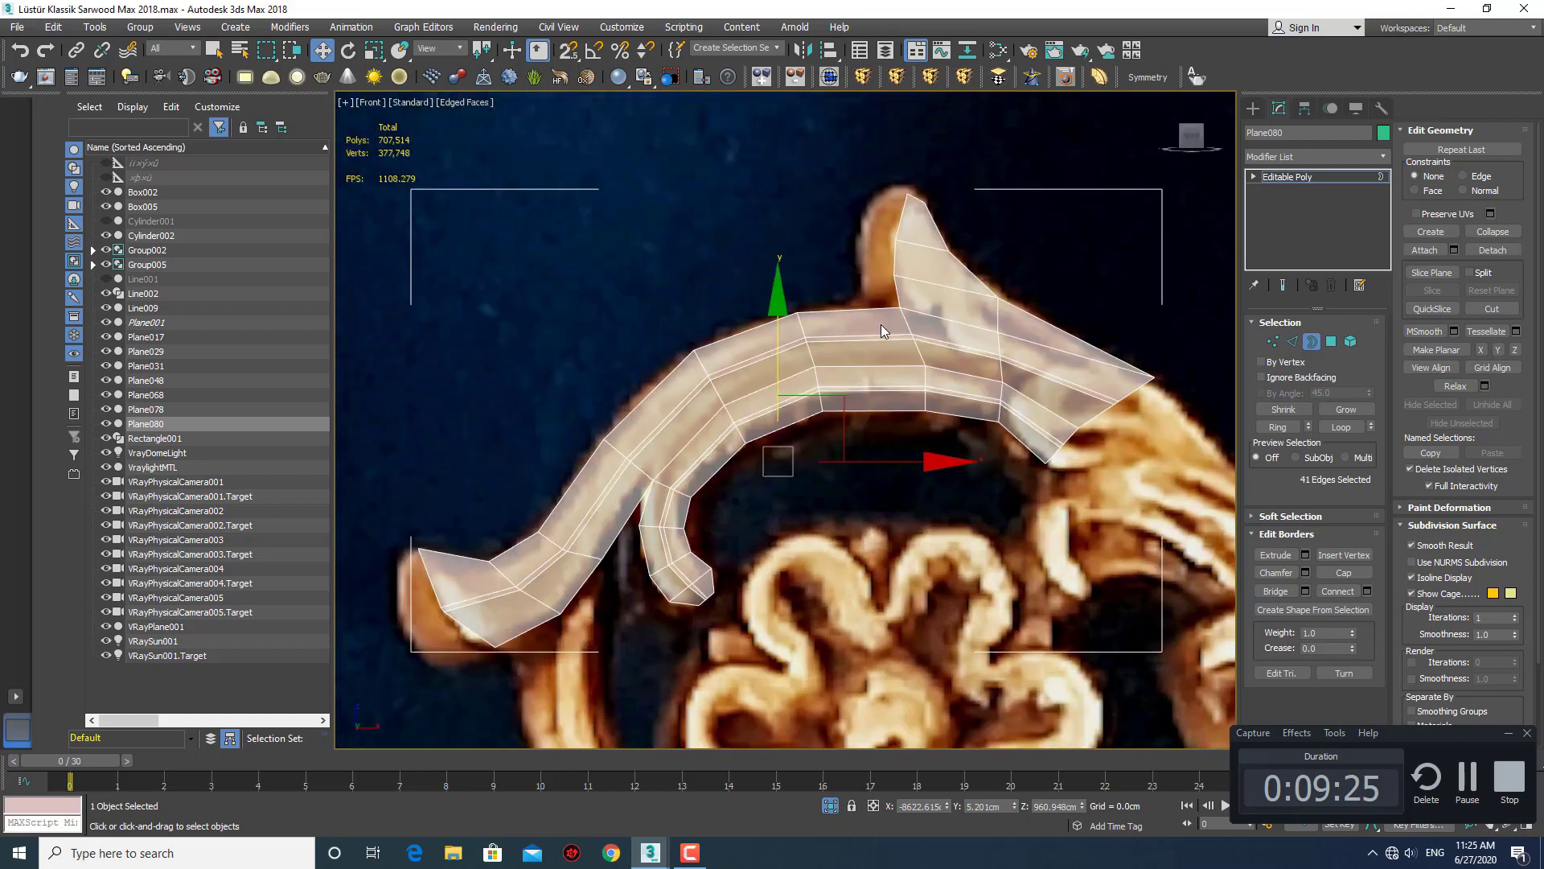
middle_drag(881, 325, 835, 383)
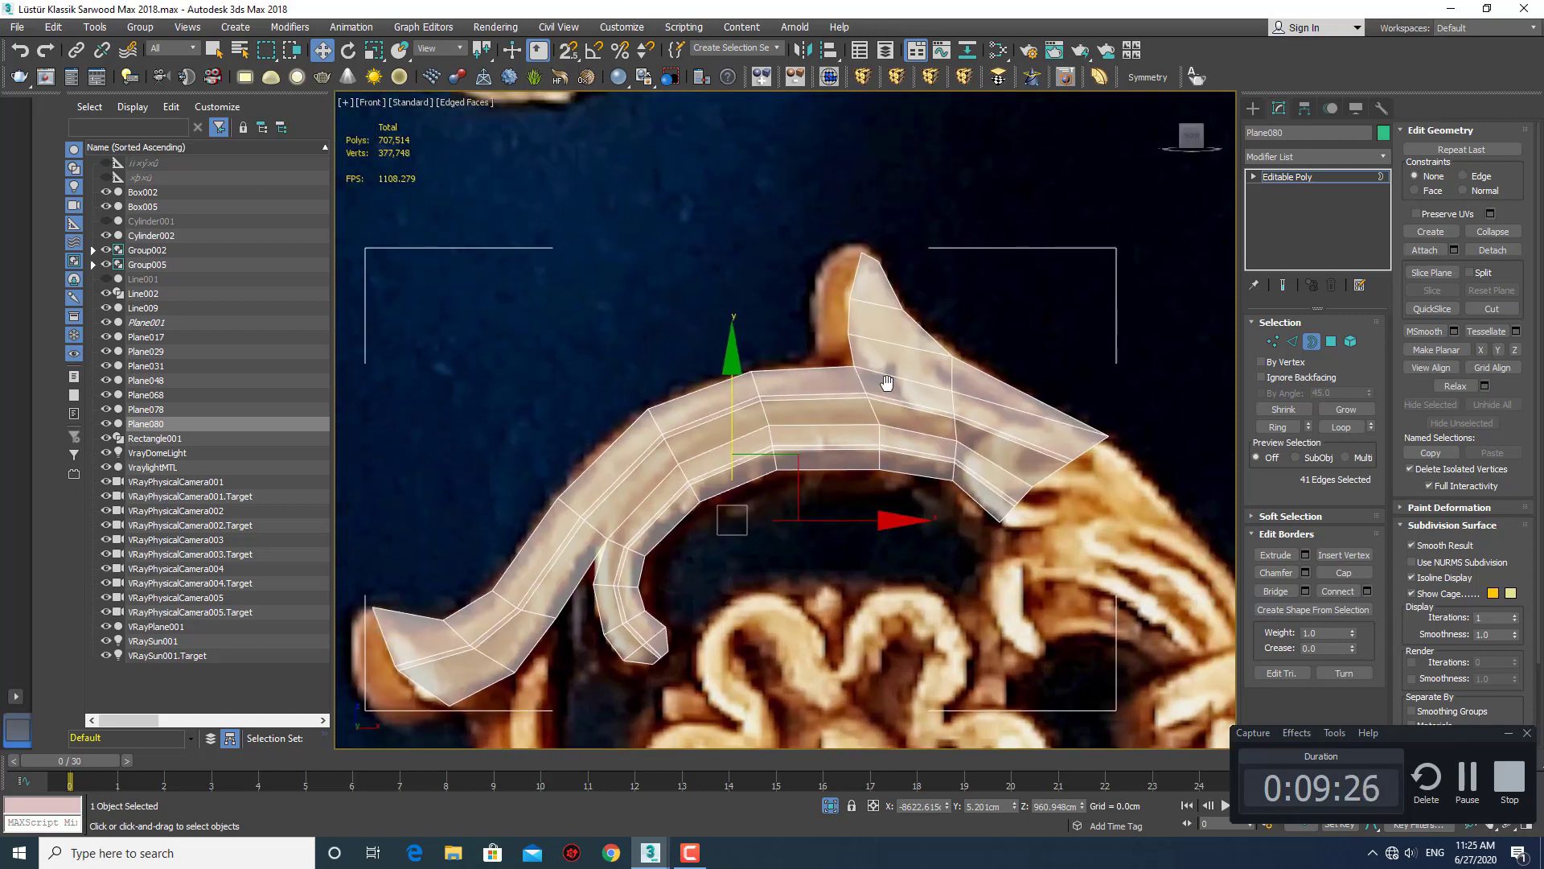
scroll(885, 385, up, 3)
key(q)
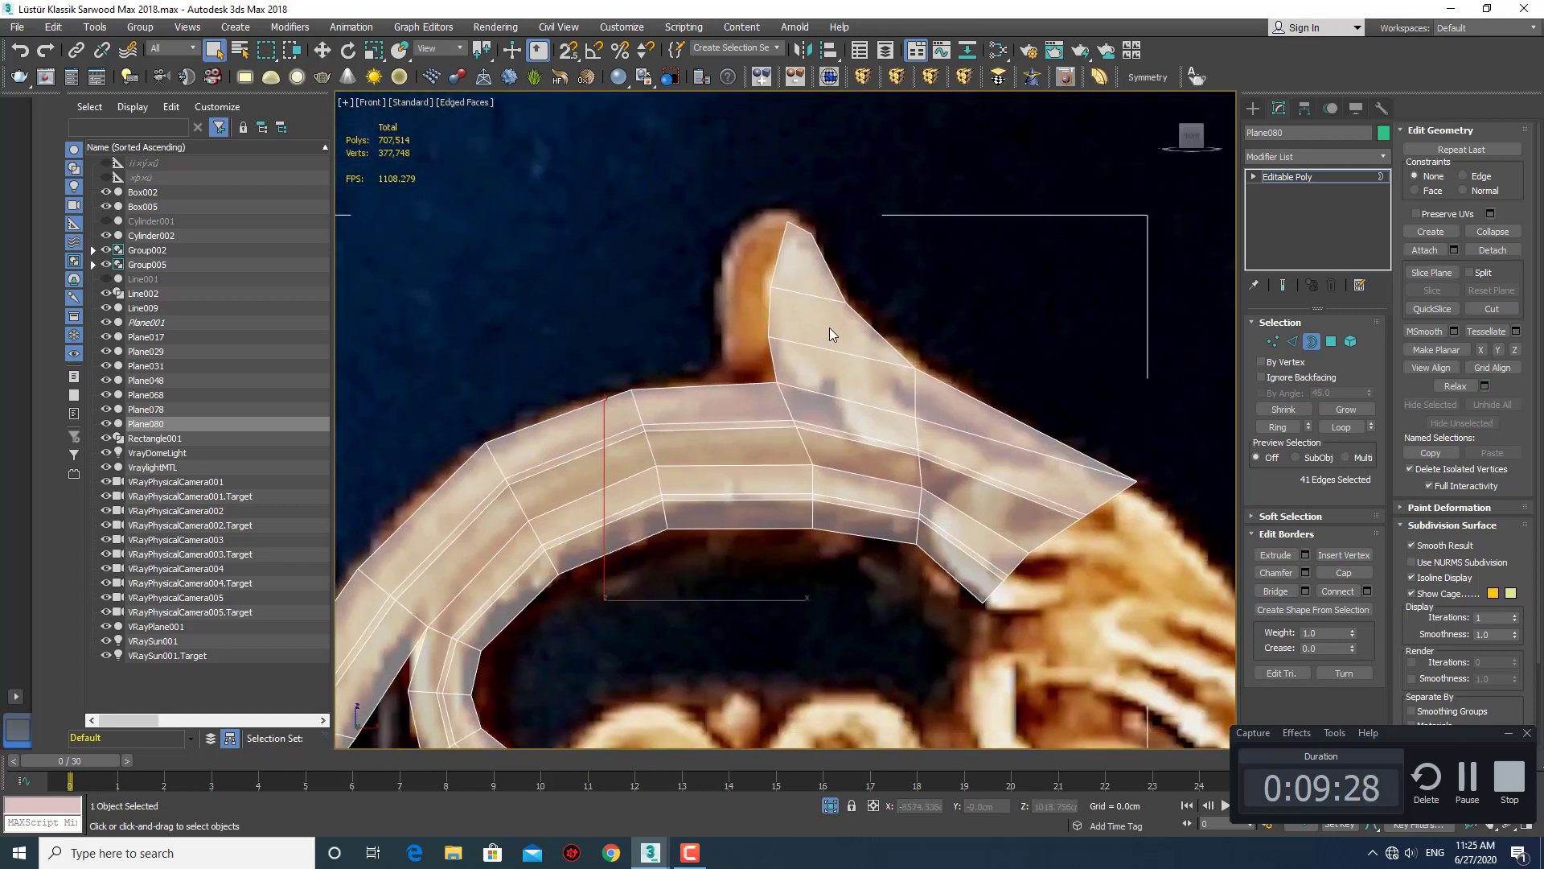
middle_drag(829, 327, 850, 320)
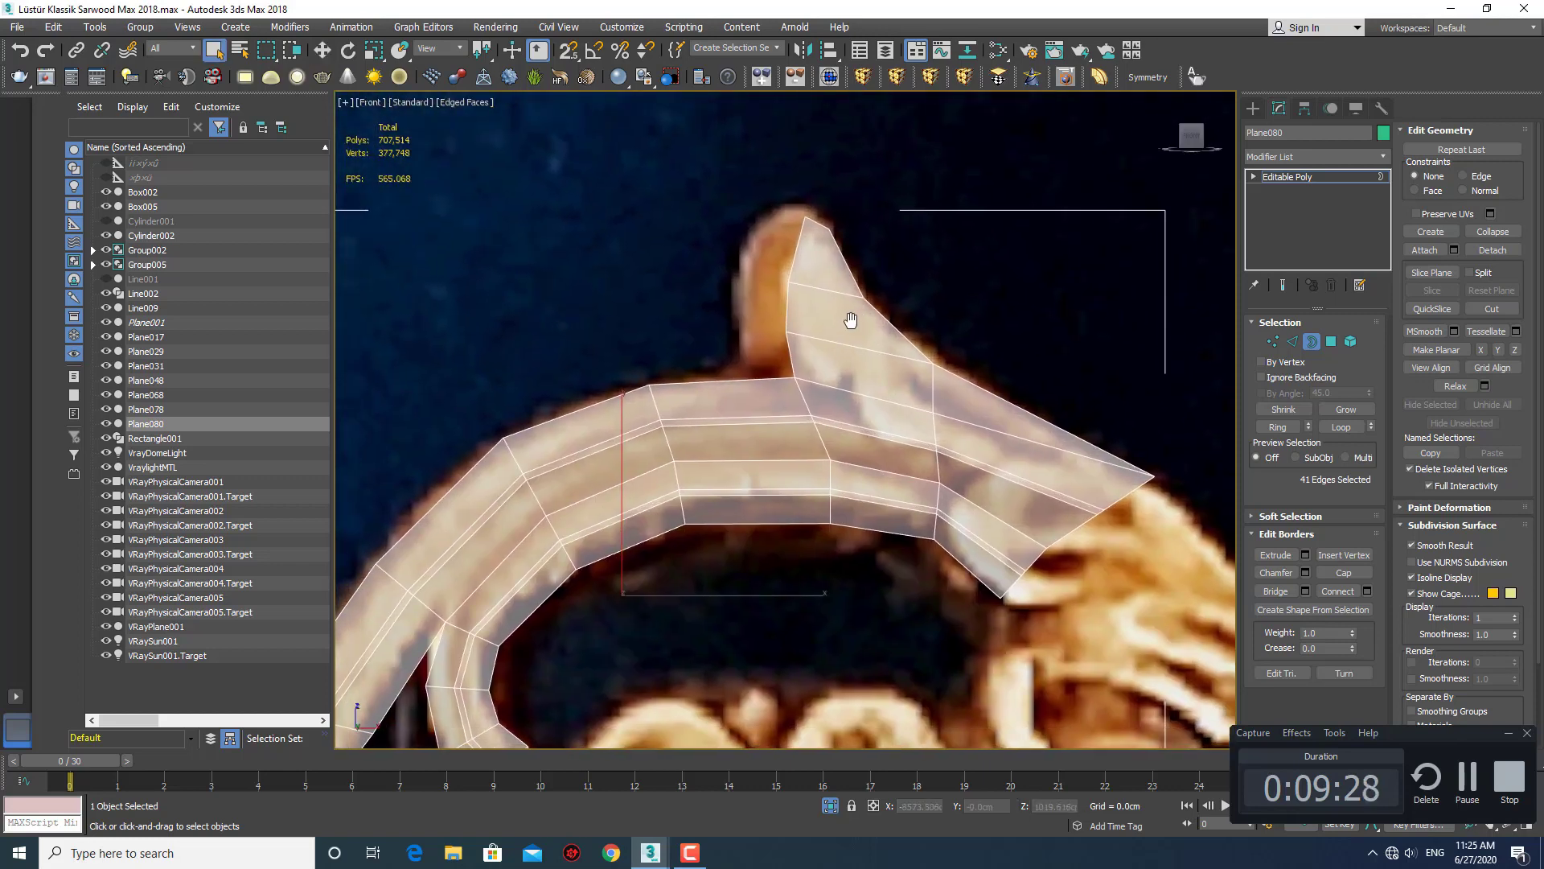
click(1072, 82)
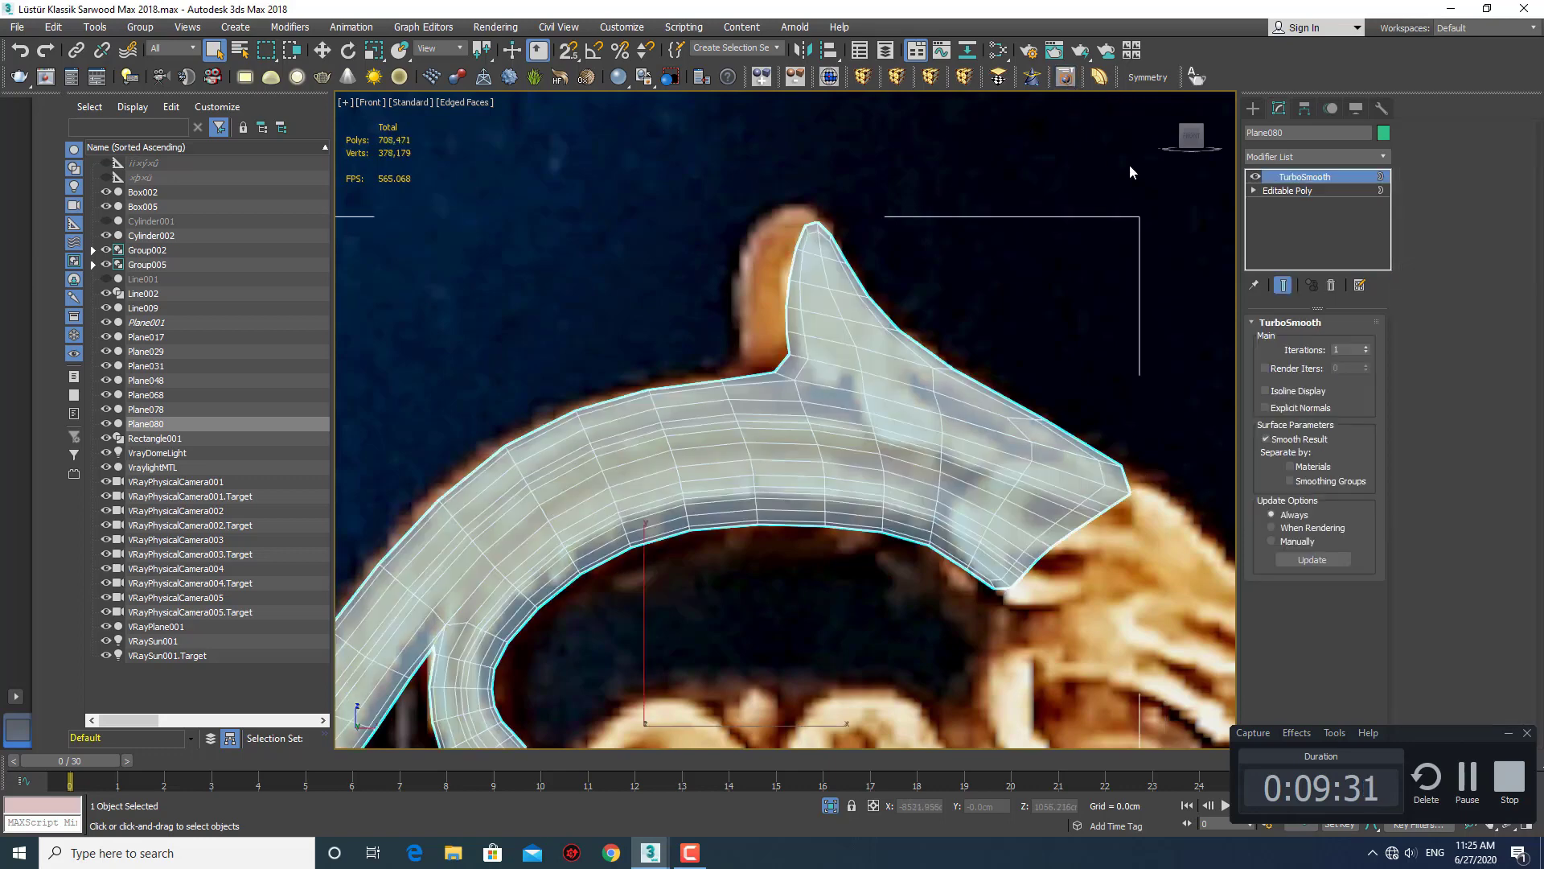
Raise TurboSmooth to 2 iterations, then reselect Plane080's Editable Poly level in the stack.
click(1366, 347)
click(1253, 108)
scroll(1007, 329, down, 3)
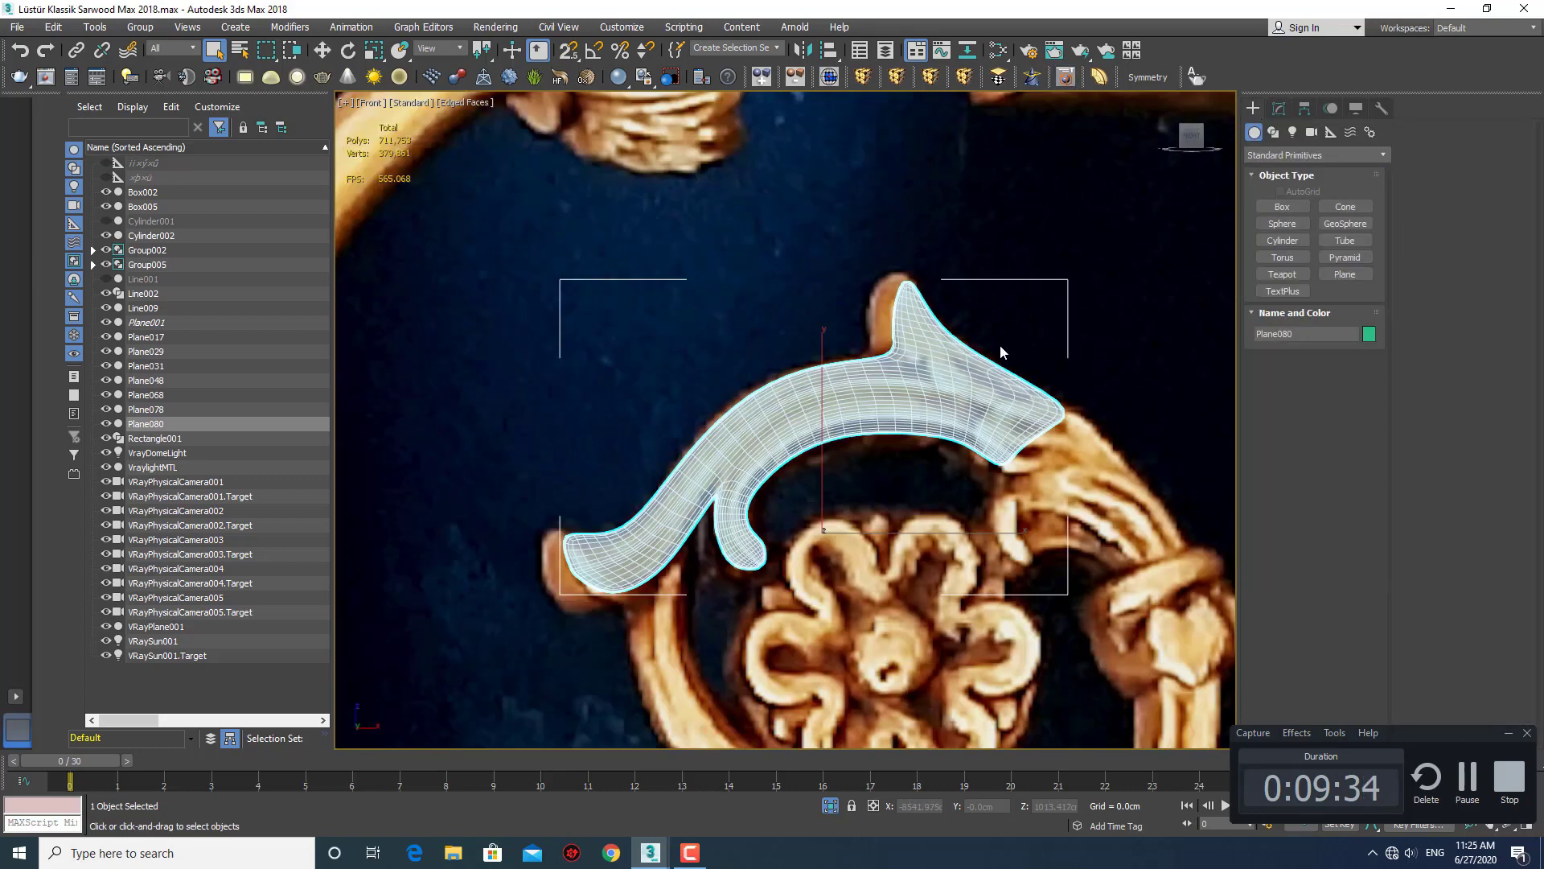
key(0)
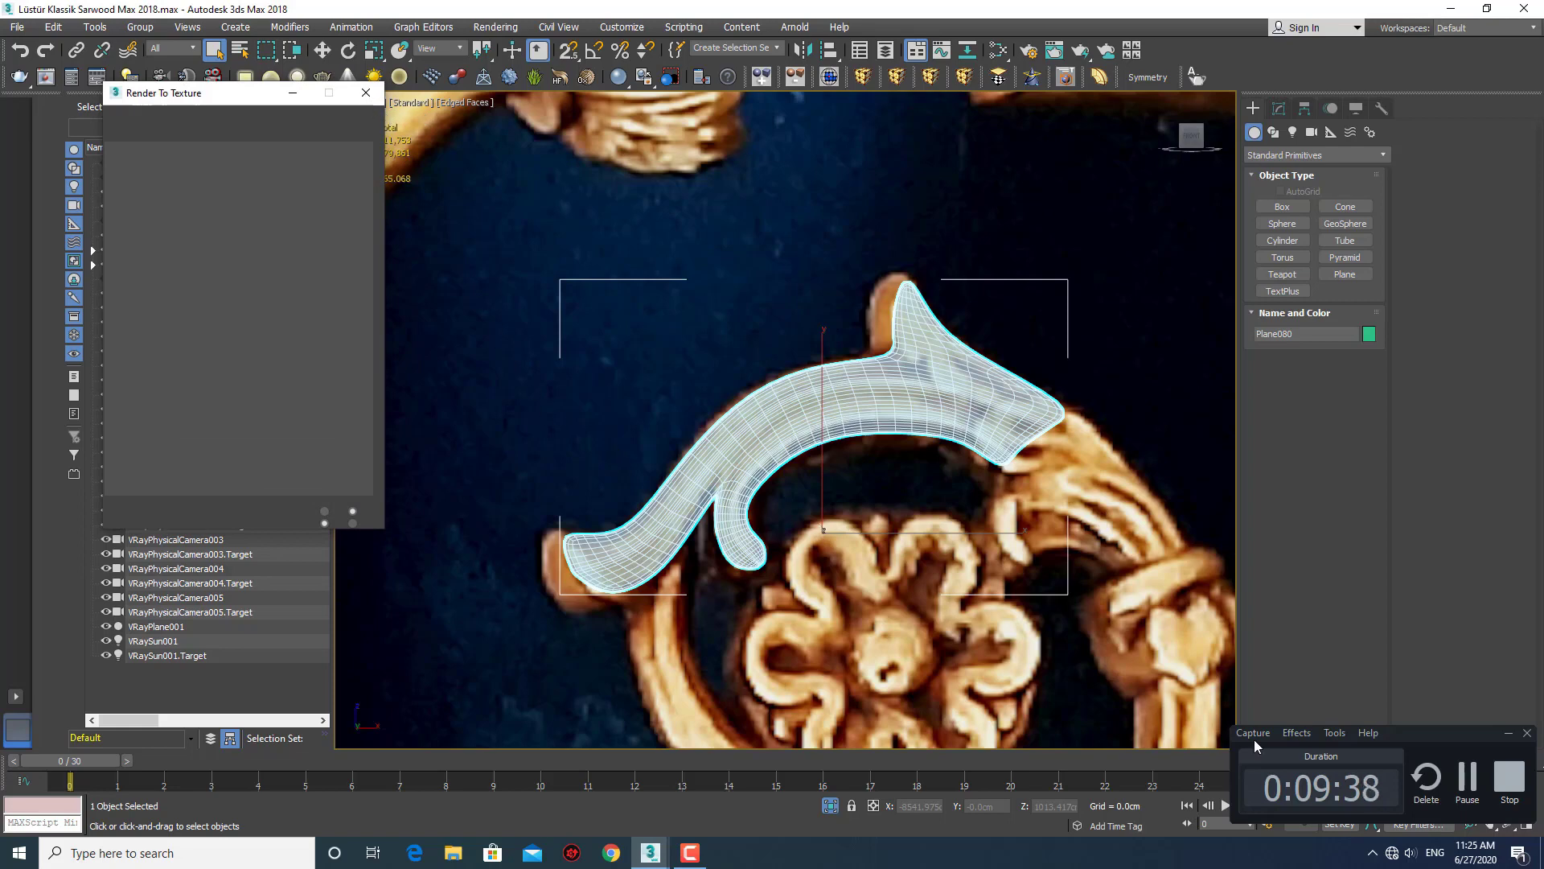
click(691, 854)
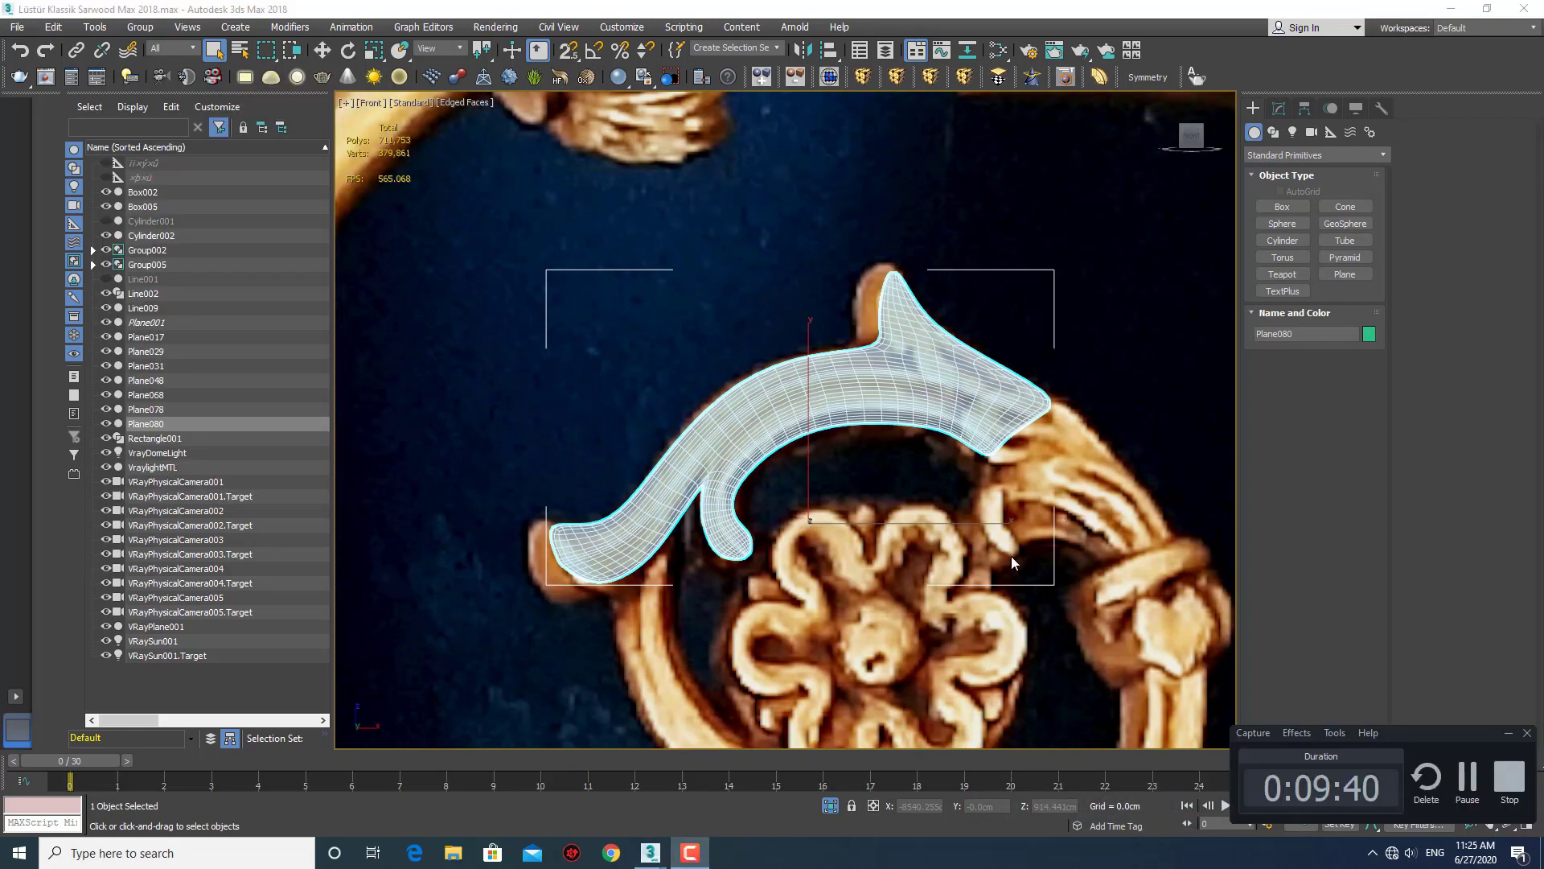
click(1279, 107)
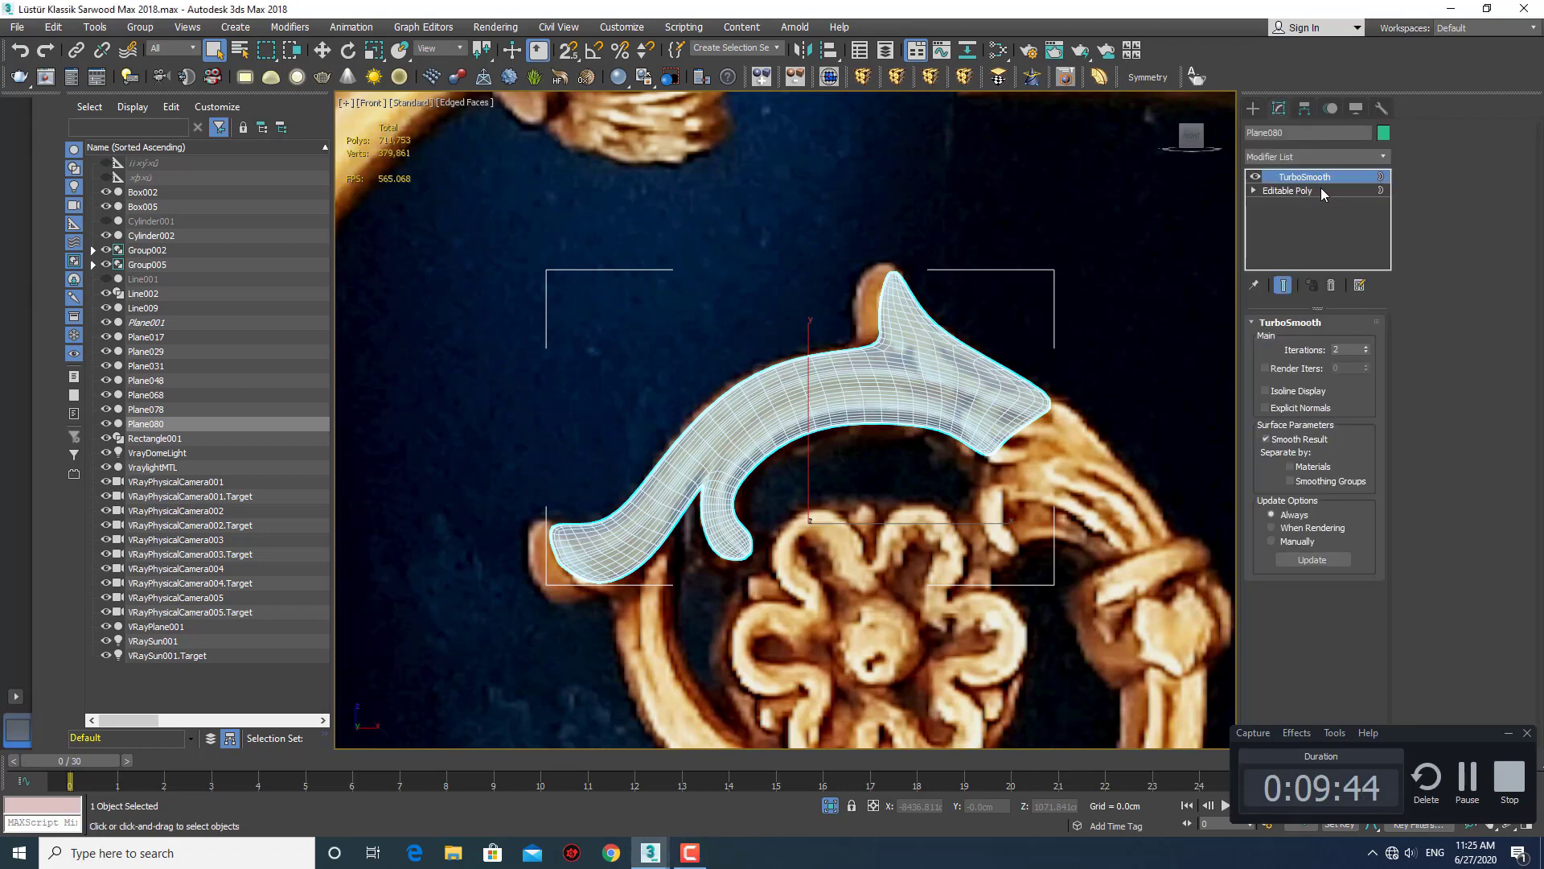
click(1321, 190)
In Vertex mode, move the leaf's tip vertices left and down toward the reference.
key(1)
scroll(1063, 412, up, 3)
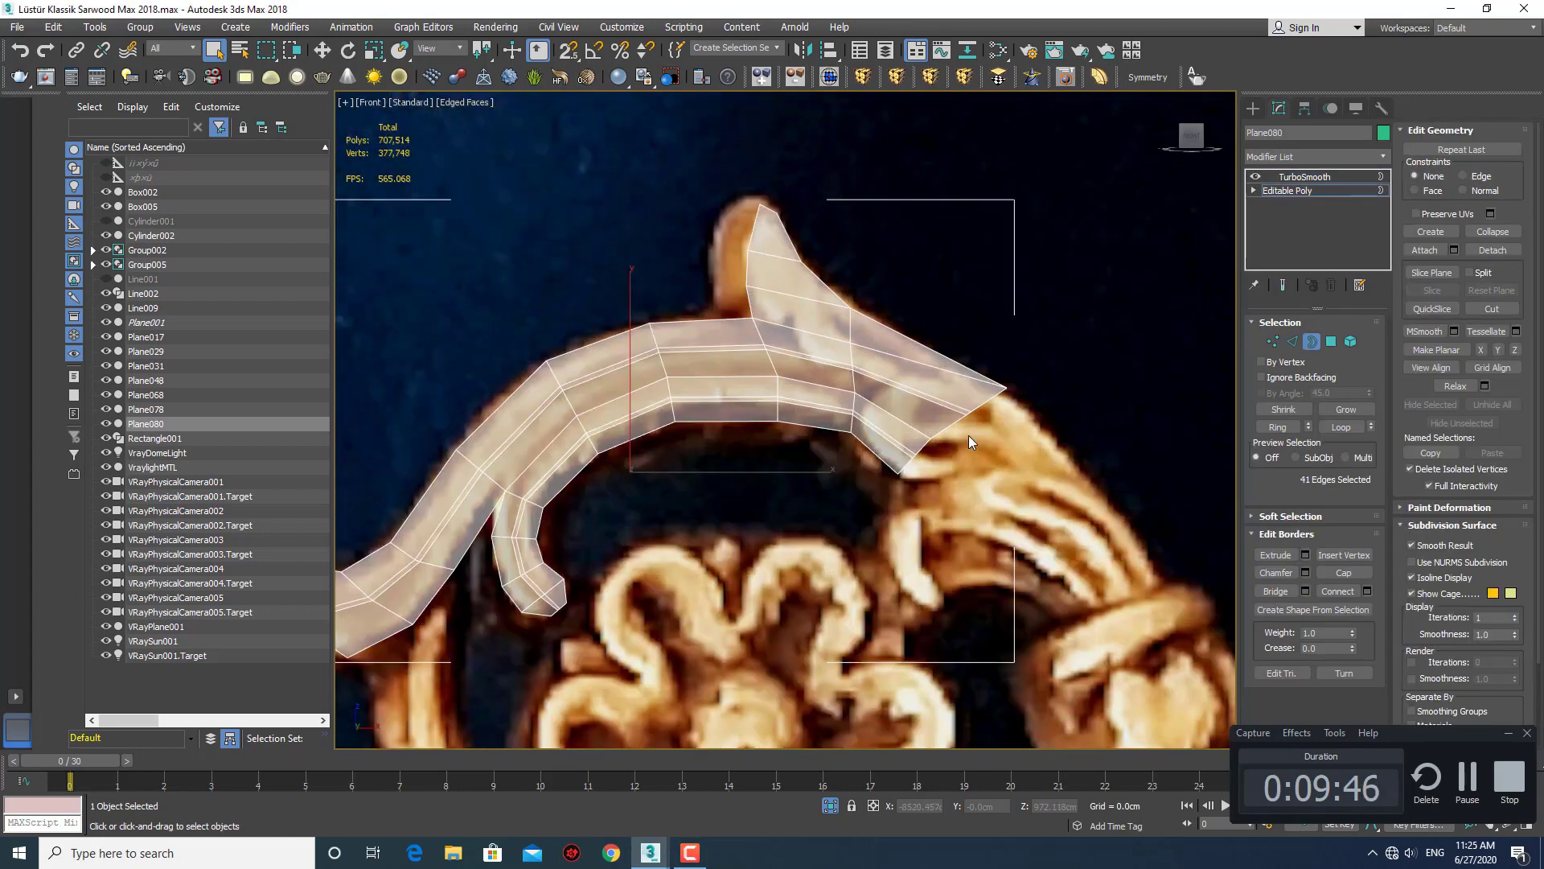
scroll(969, 436, up, 2)
scroll(1036, 414, up, 2)
drag(909, 362, 1054, 389)
key(w)
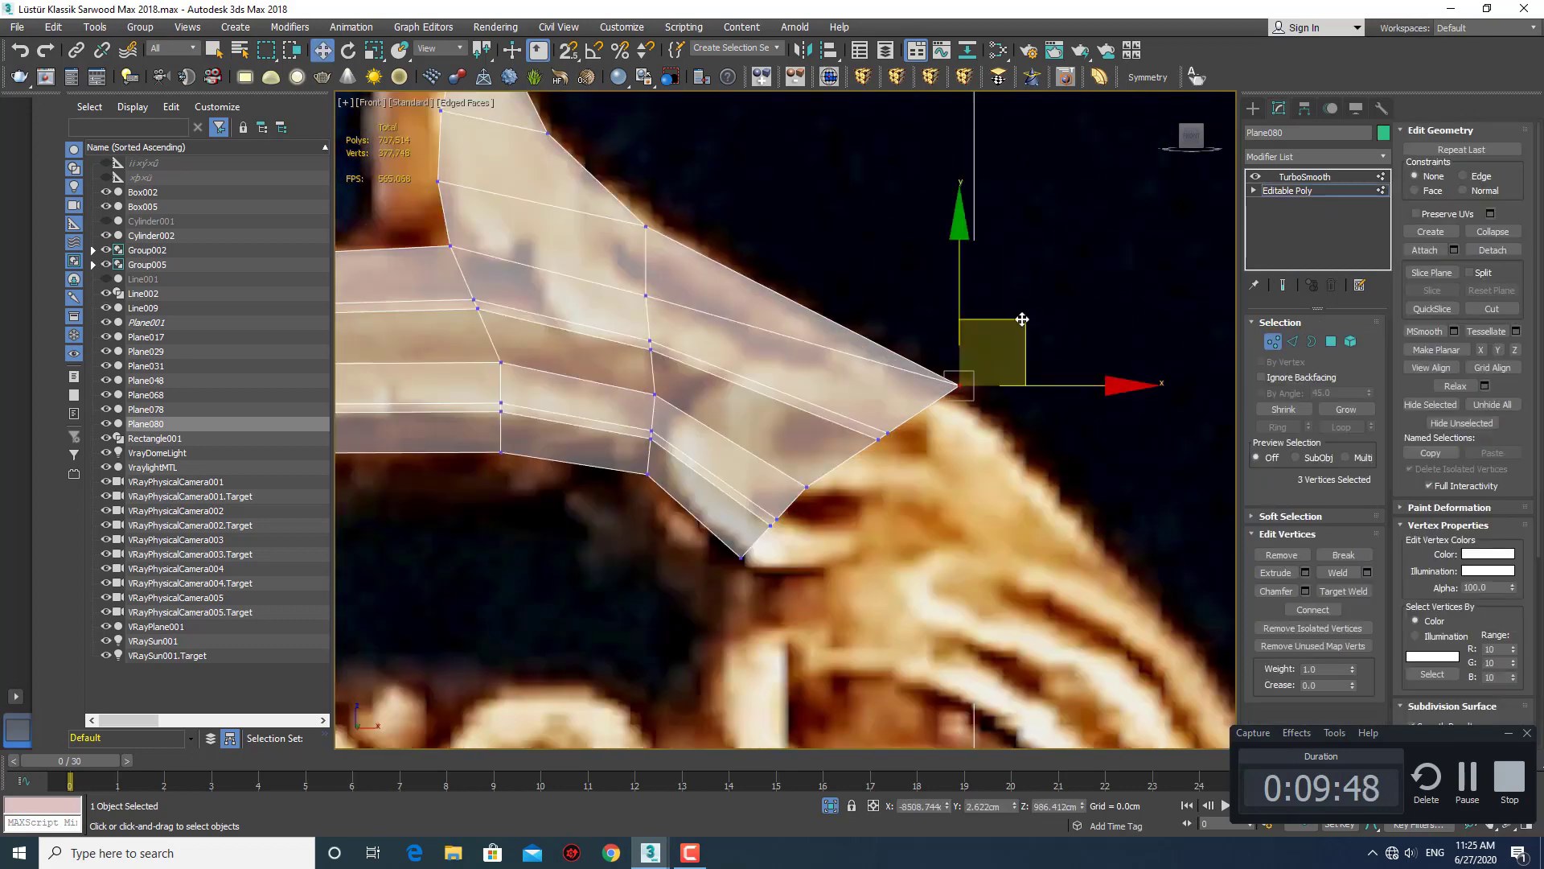
drag(989, 338, 947, 363)
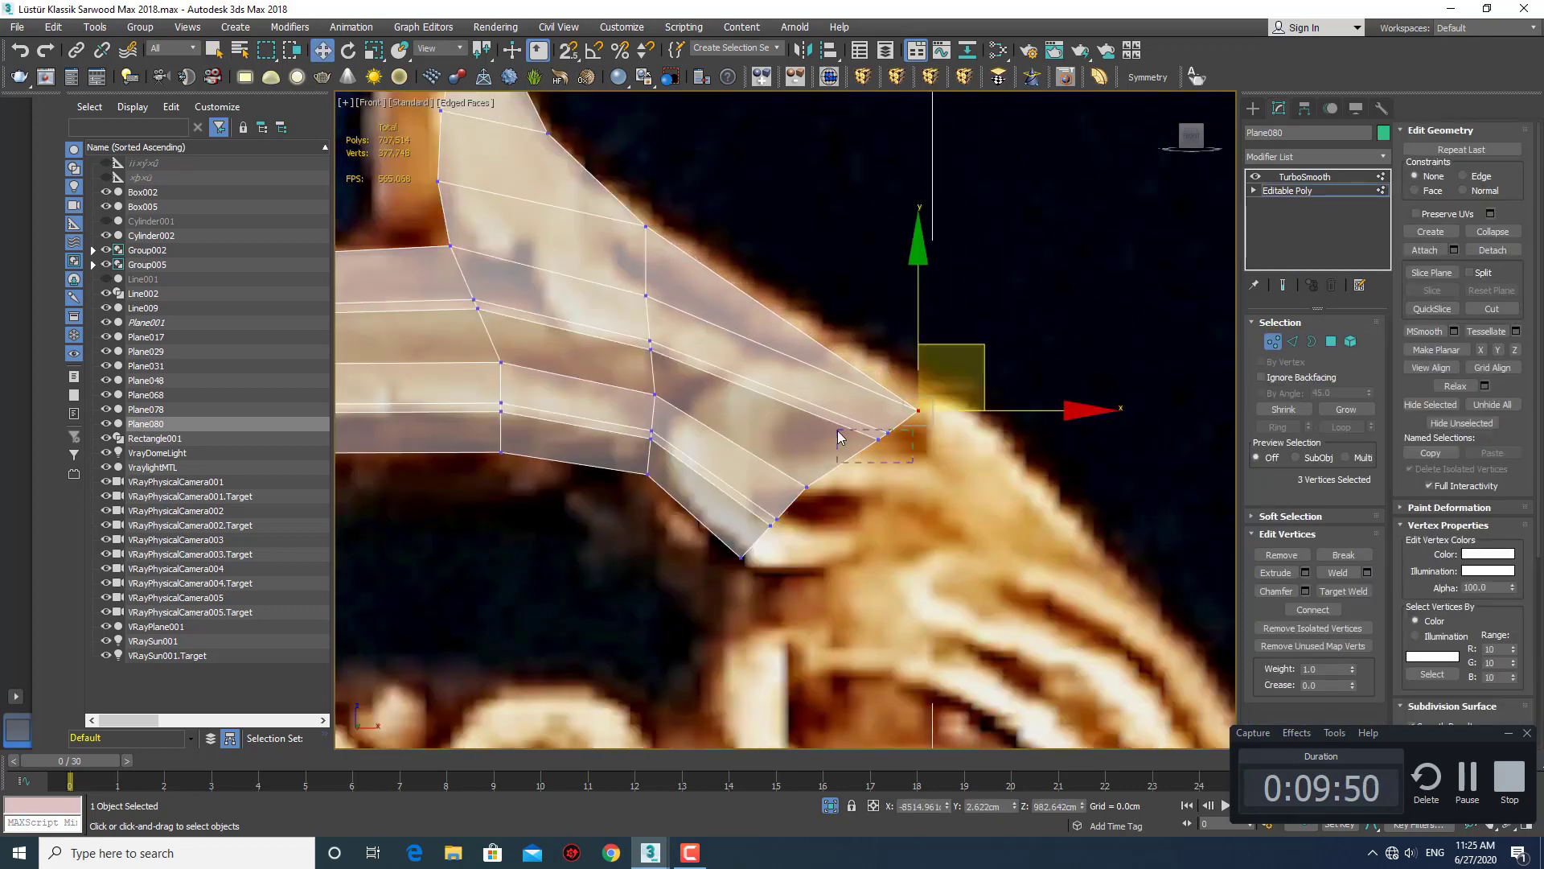
mouse_move(913, 463)
mouse_down()
mouse_move(839, 434)
mouse_move(845, 445)
mouse_up()
click(823, 535)
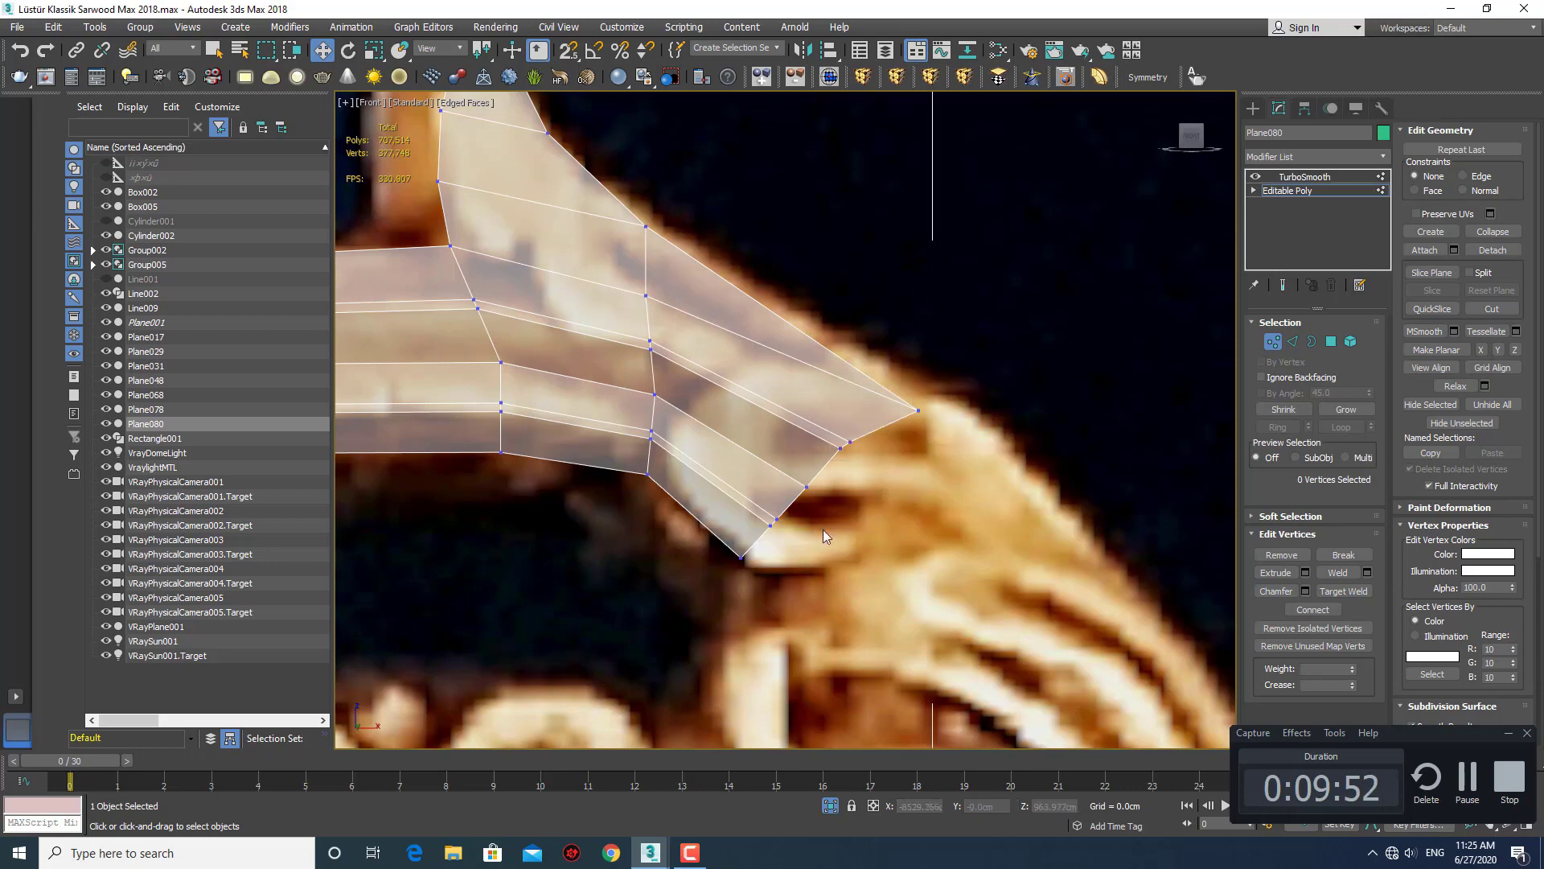
Refine the pointed tip by pulling more tip vertices down-left onto the reference scroll.
mouse_move(823, 529)
mouse_down()
mouse_move(789, 473)
mouse_move(855, 445)
mouse_up()
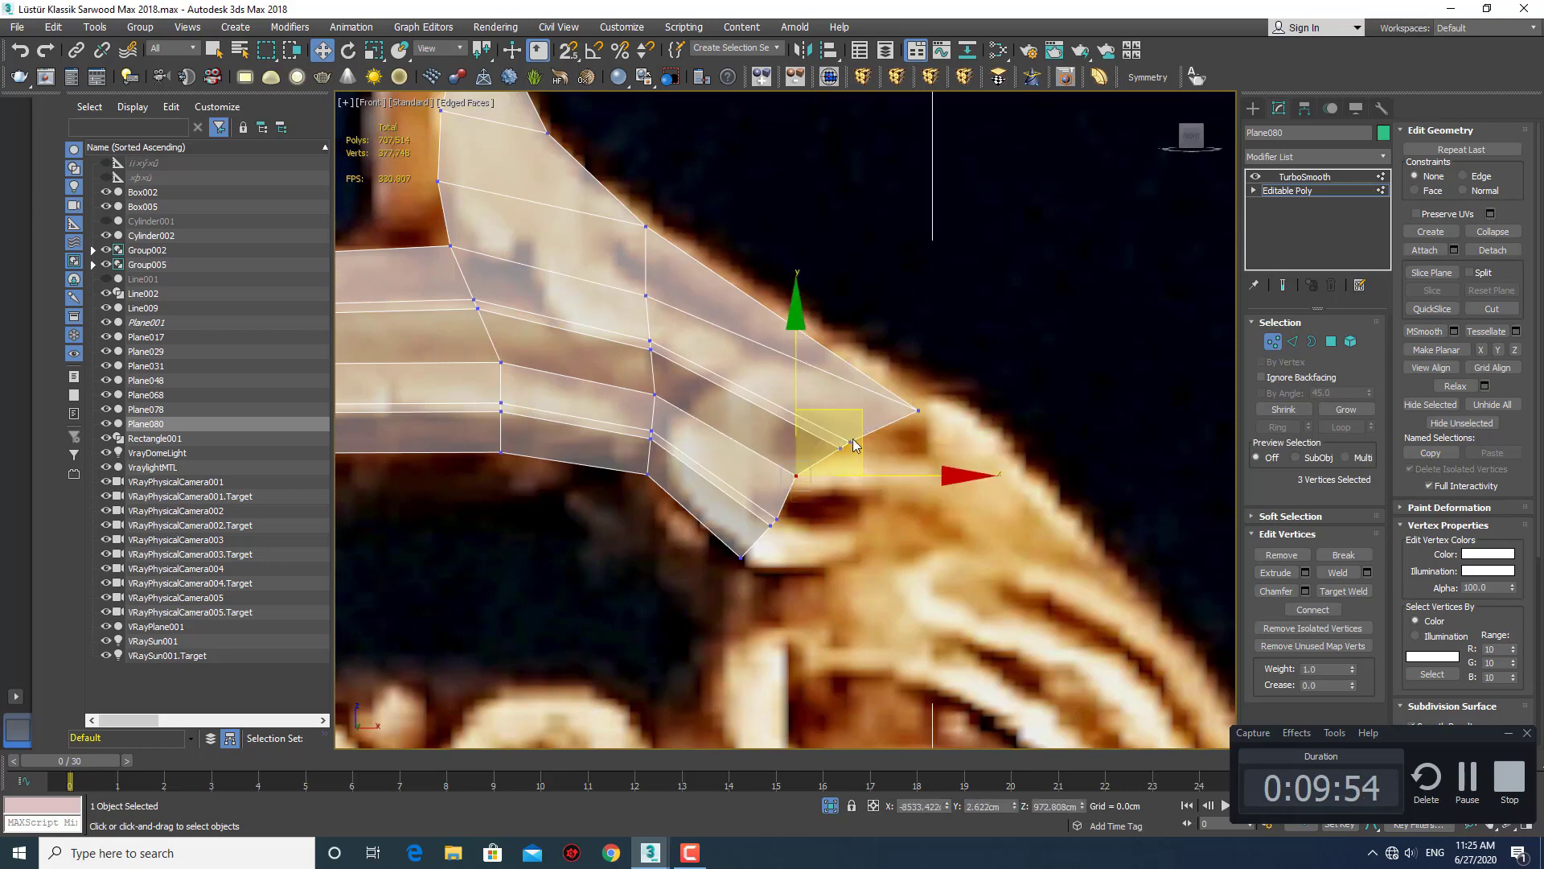
mouse_move(762, 520)
ctrl+mouse_down()
mouse_move(809, 510)
mouse_move(821, 443)
ctrl+mouse_up()
click(741, 555)
drag(953, 454, 904, 378)
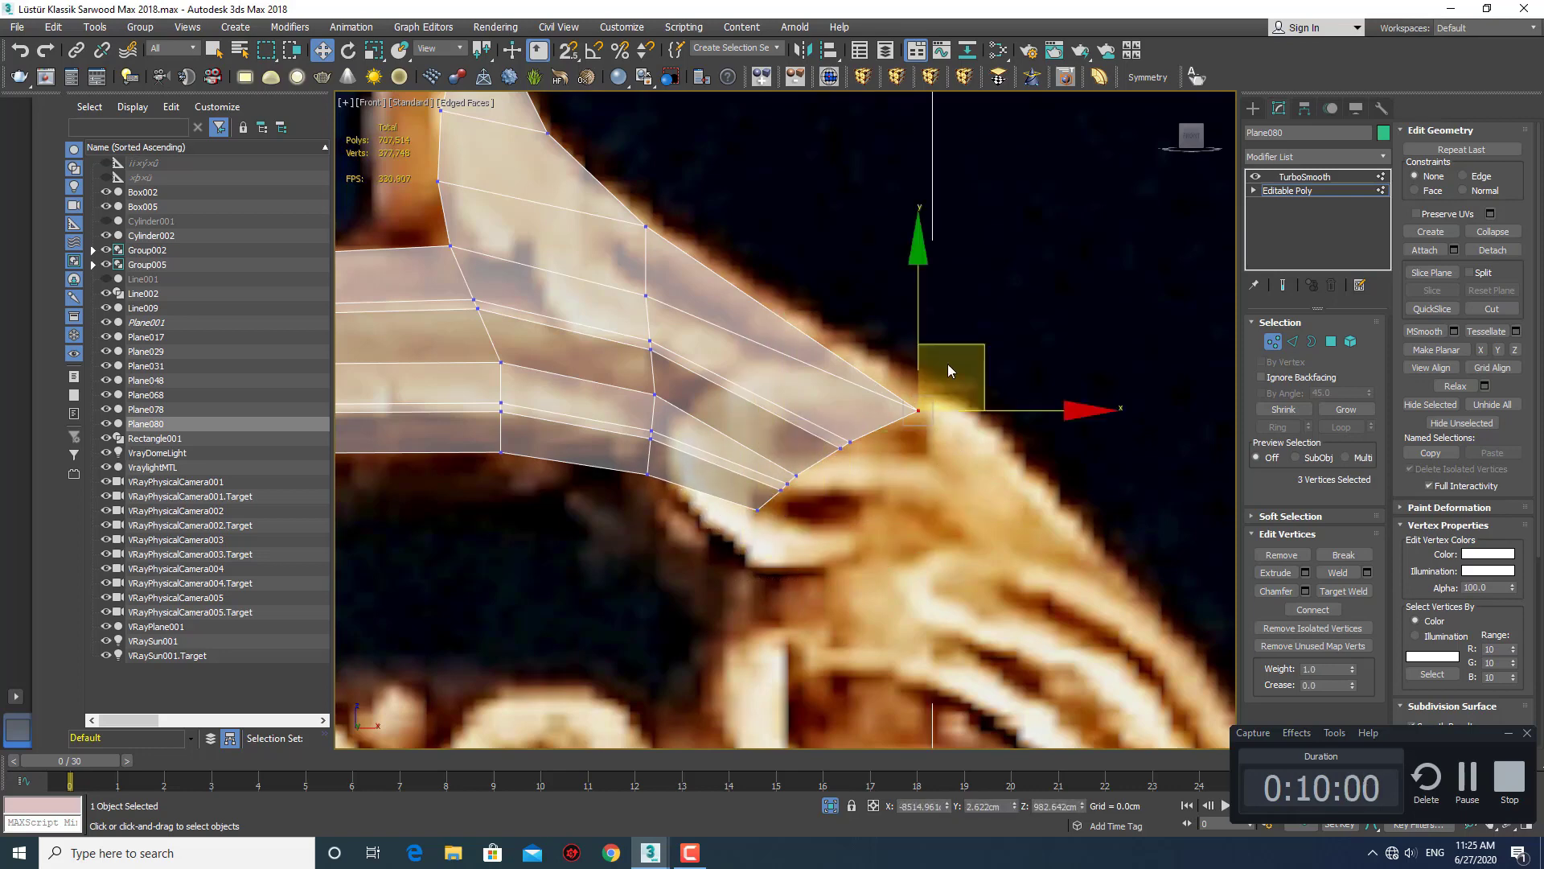
drag(983, 348, 900, 421)
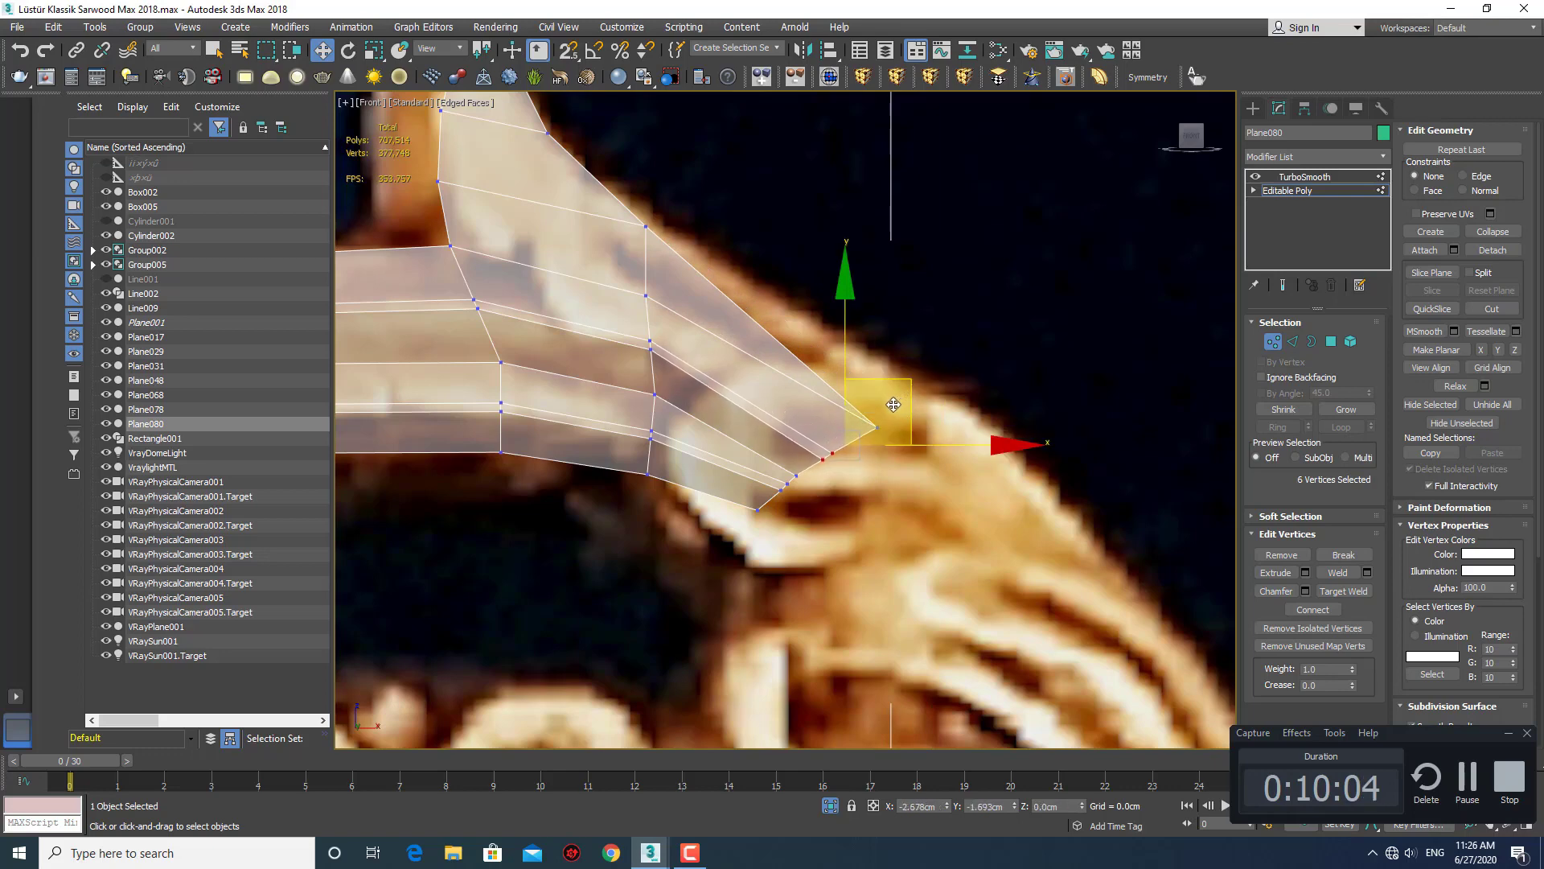
drag(910, 394, 859, 440)
click(848, 414)
click(728, 512)
drag(793, 530, 727, 507)
scroll(827, 510, down, 2)
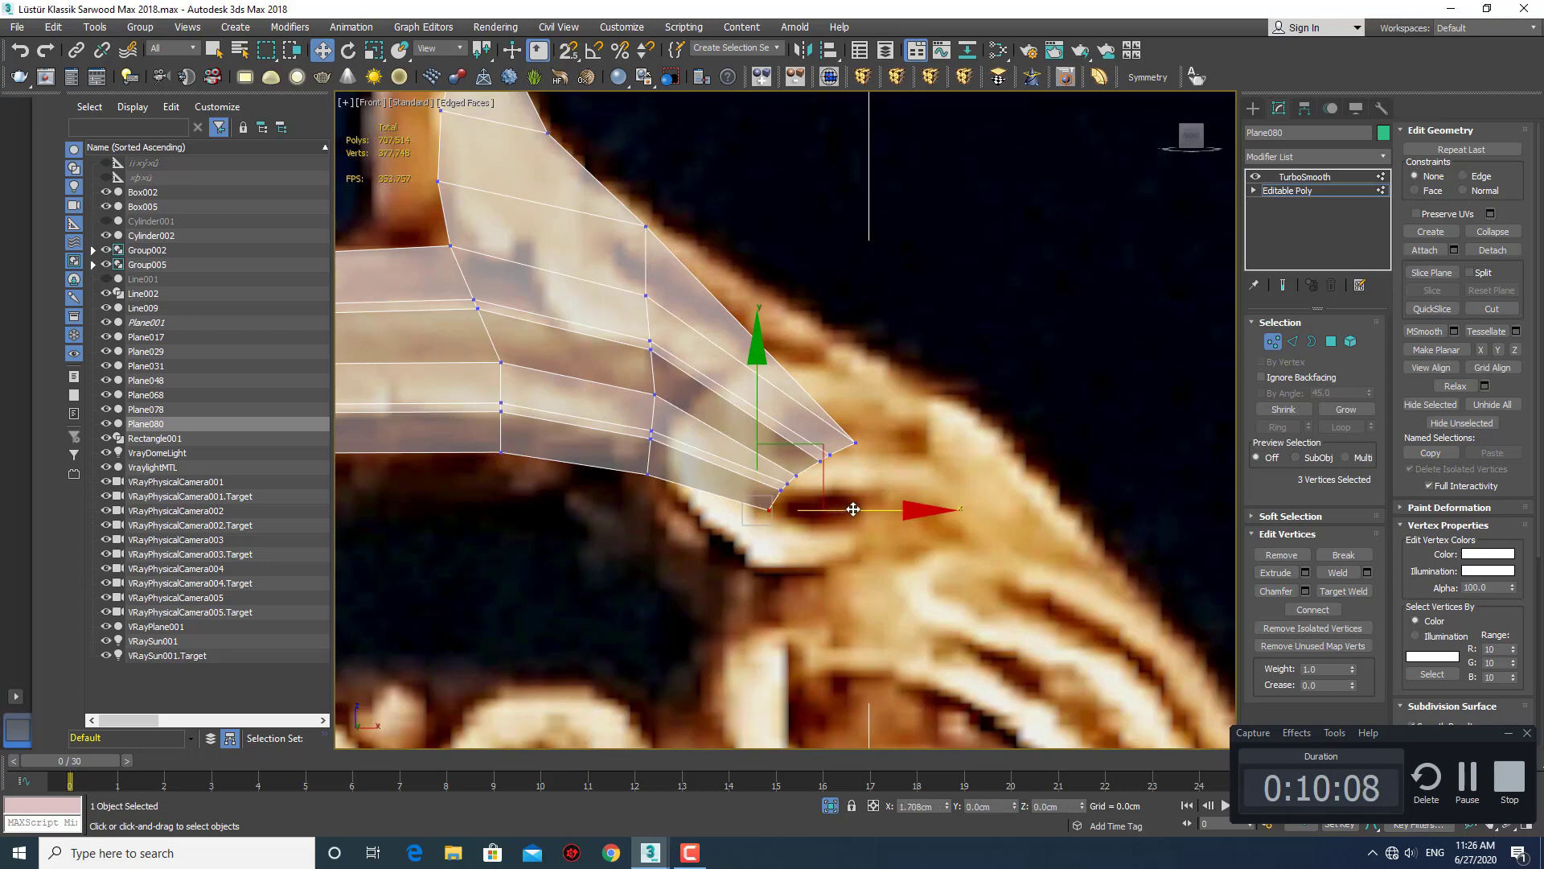
scroll(824, 534, down, 3)
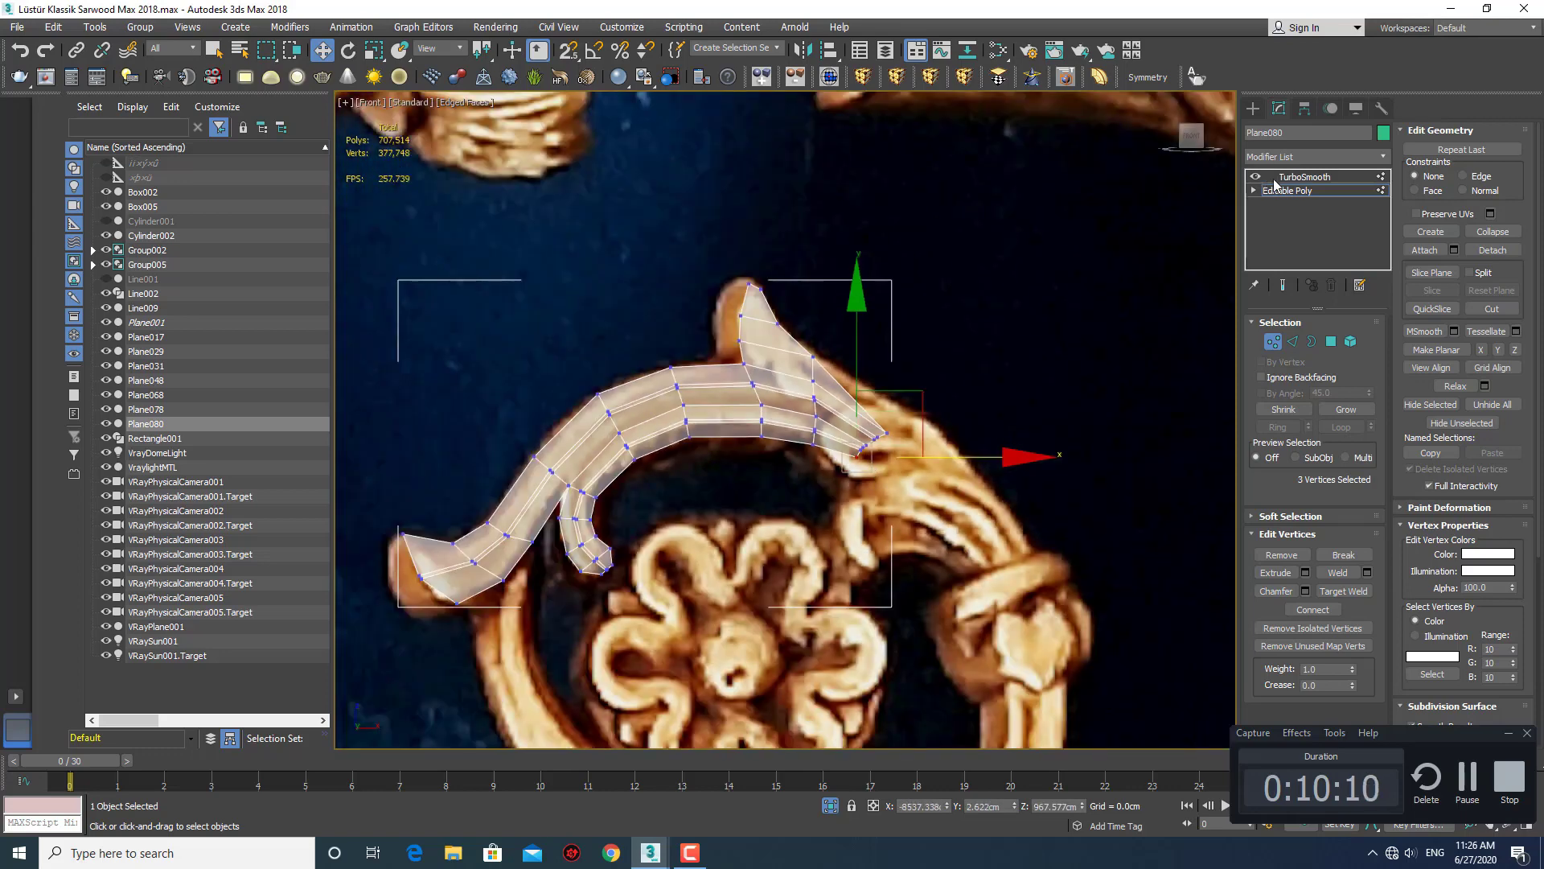
Connect the ring edges across the tip with a new edge loop slid to -92.
click(1293, 341)
scroll(880, 447, up, 3)
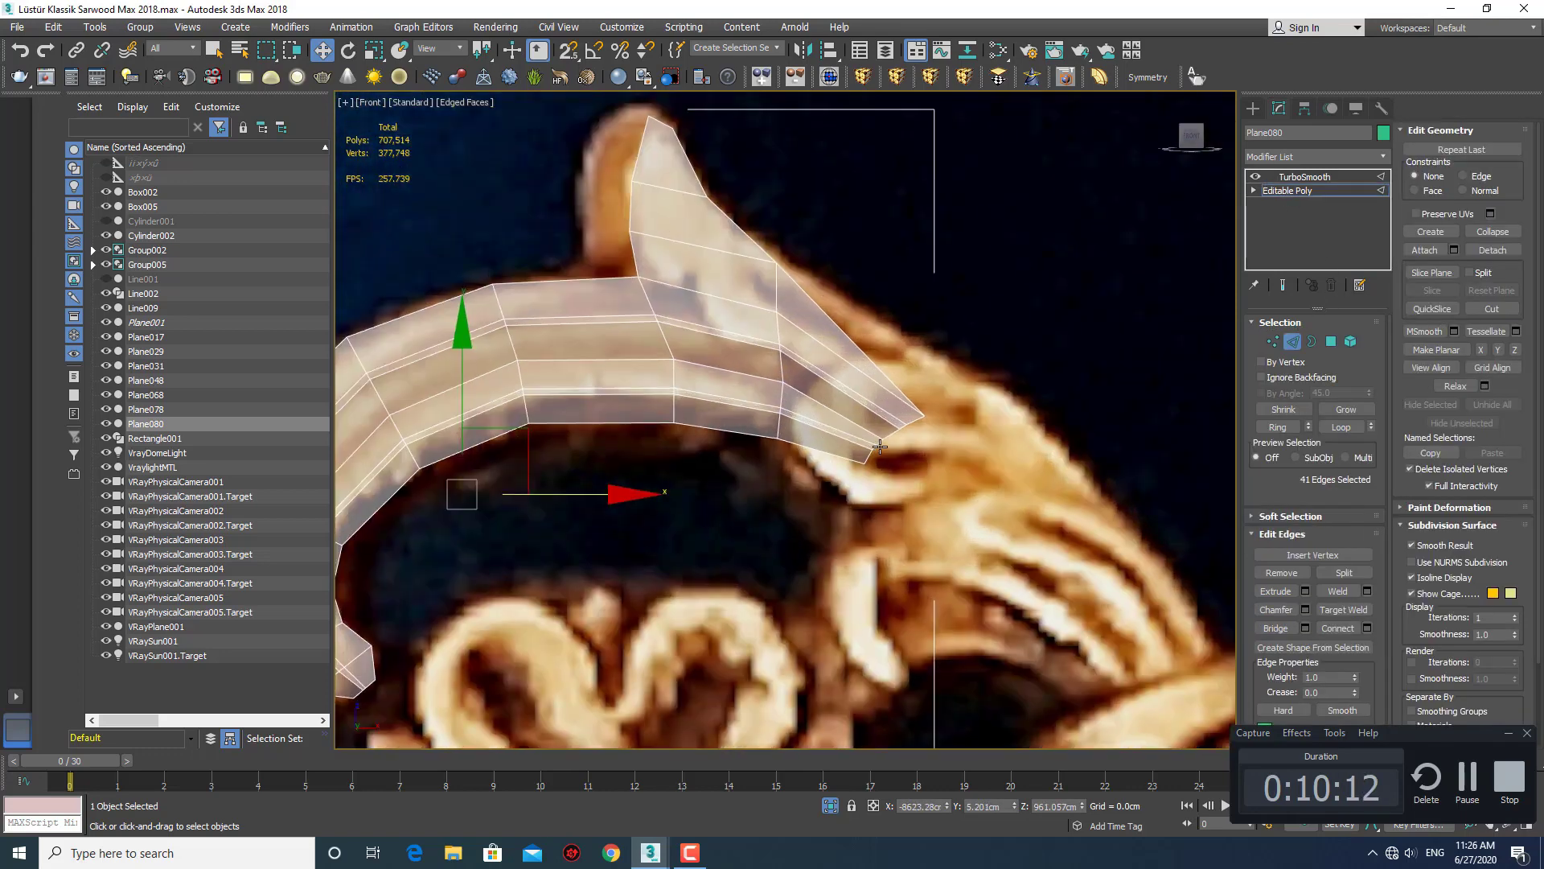
scroll(911, 421, down, 3)
mouse_move(907, 421)
alt+middle_down()
mouse_move(863, 444)
mouse_move(893, 463)
alt+middle_up()
scroll(890, 428, up, 3)
scroll(899, 468, up, 3)
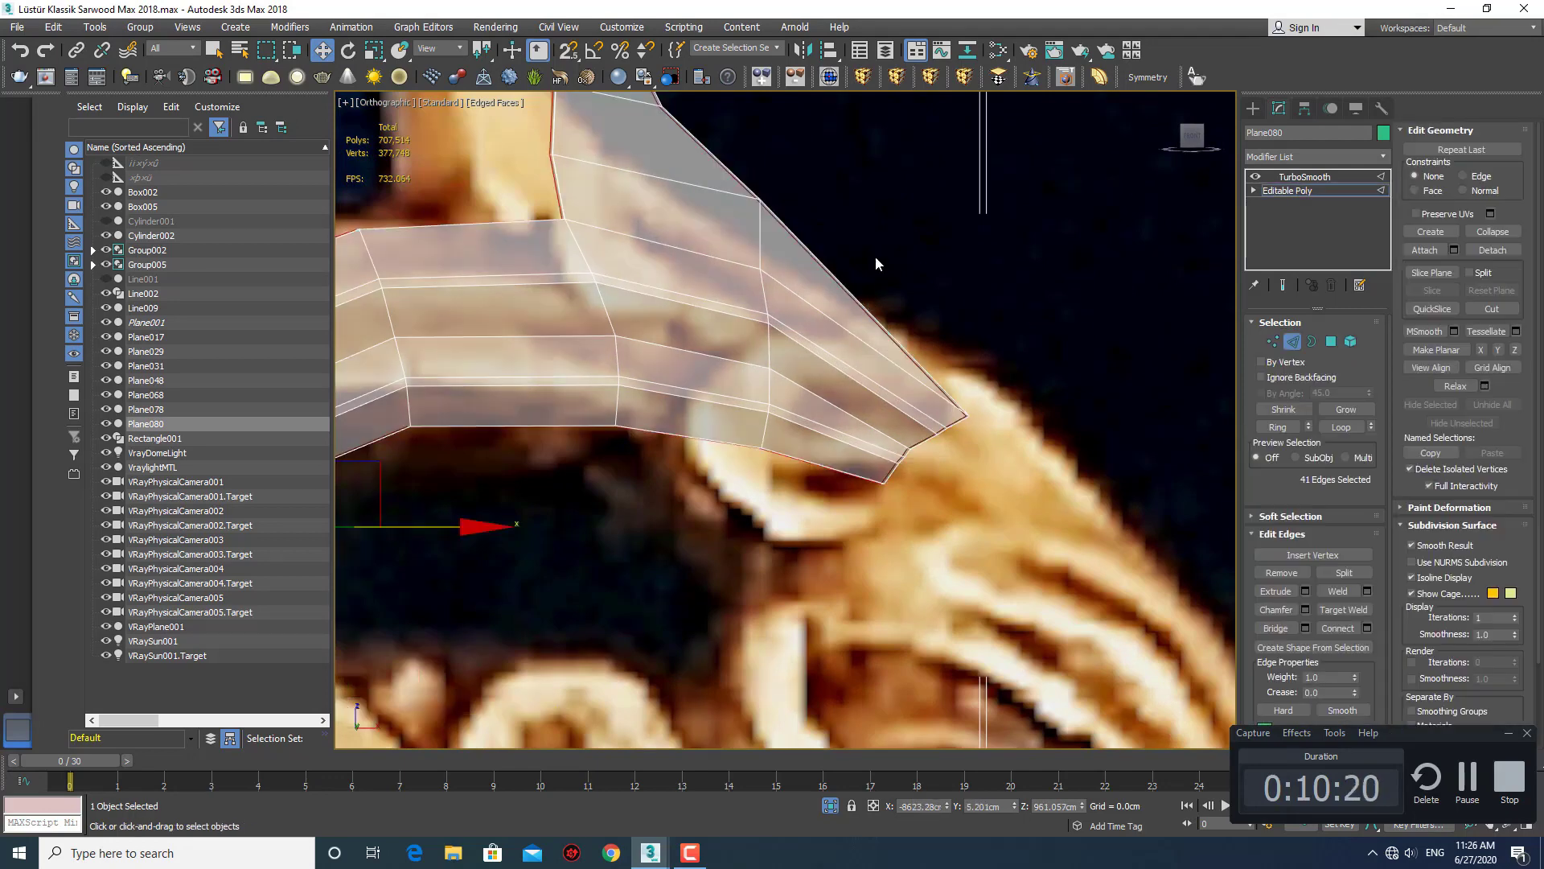
drag(827, 528, 829, 528)
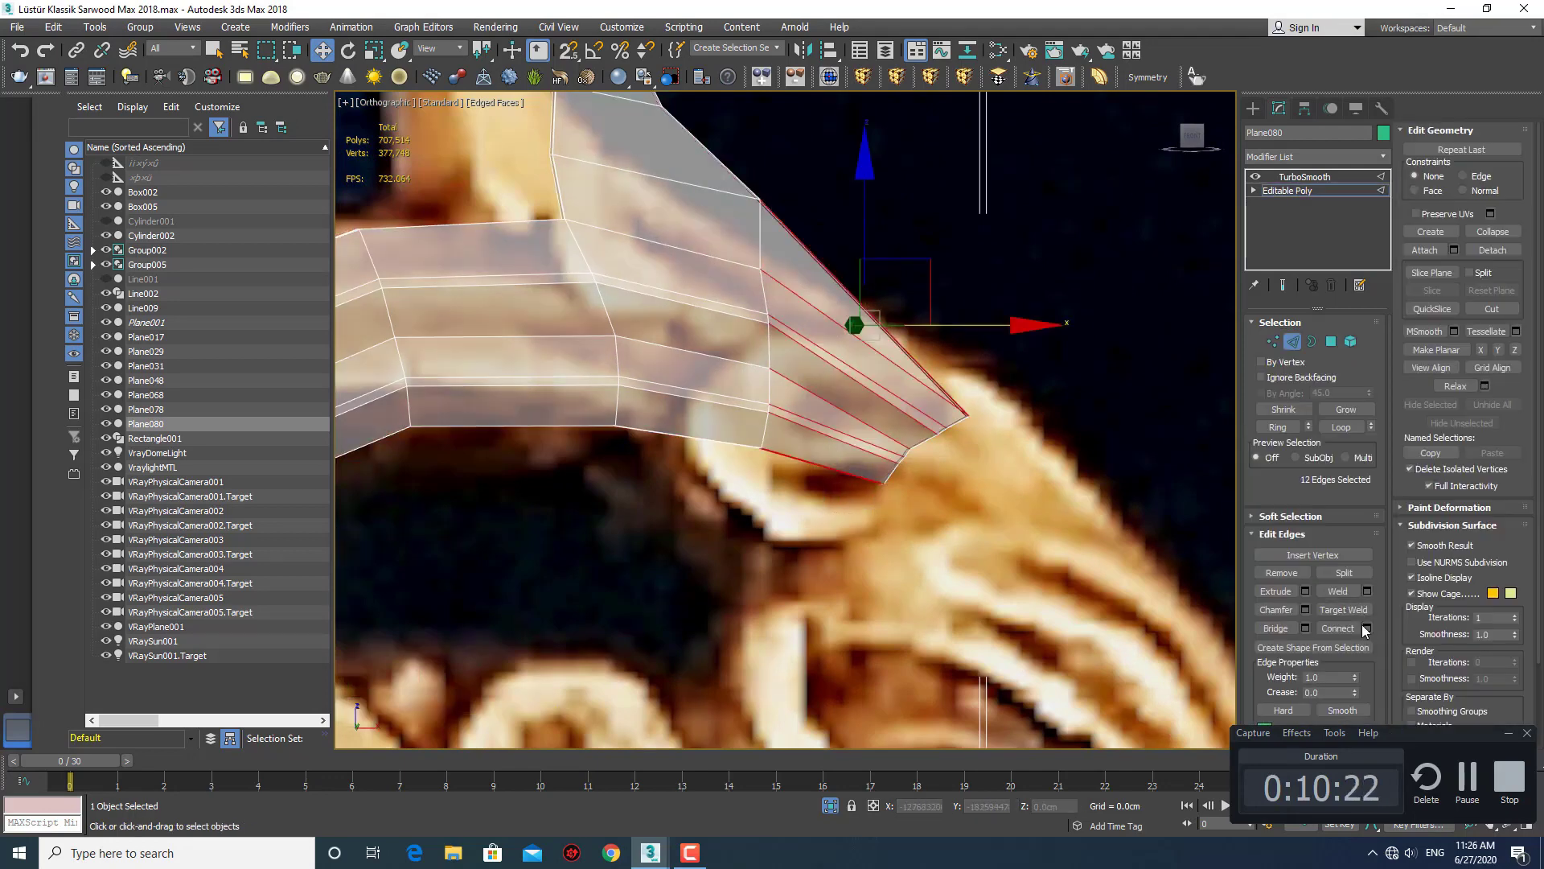
key(ctrl+shift+e)
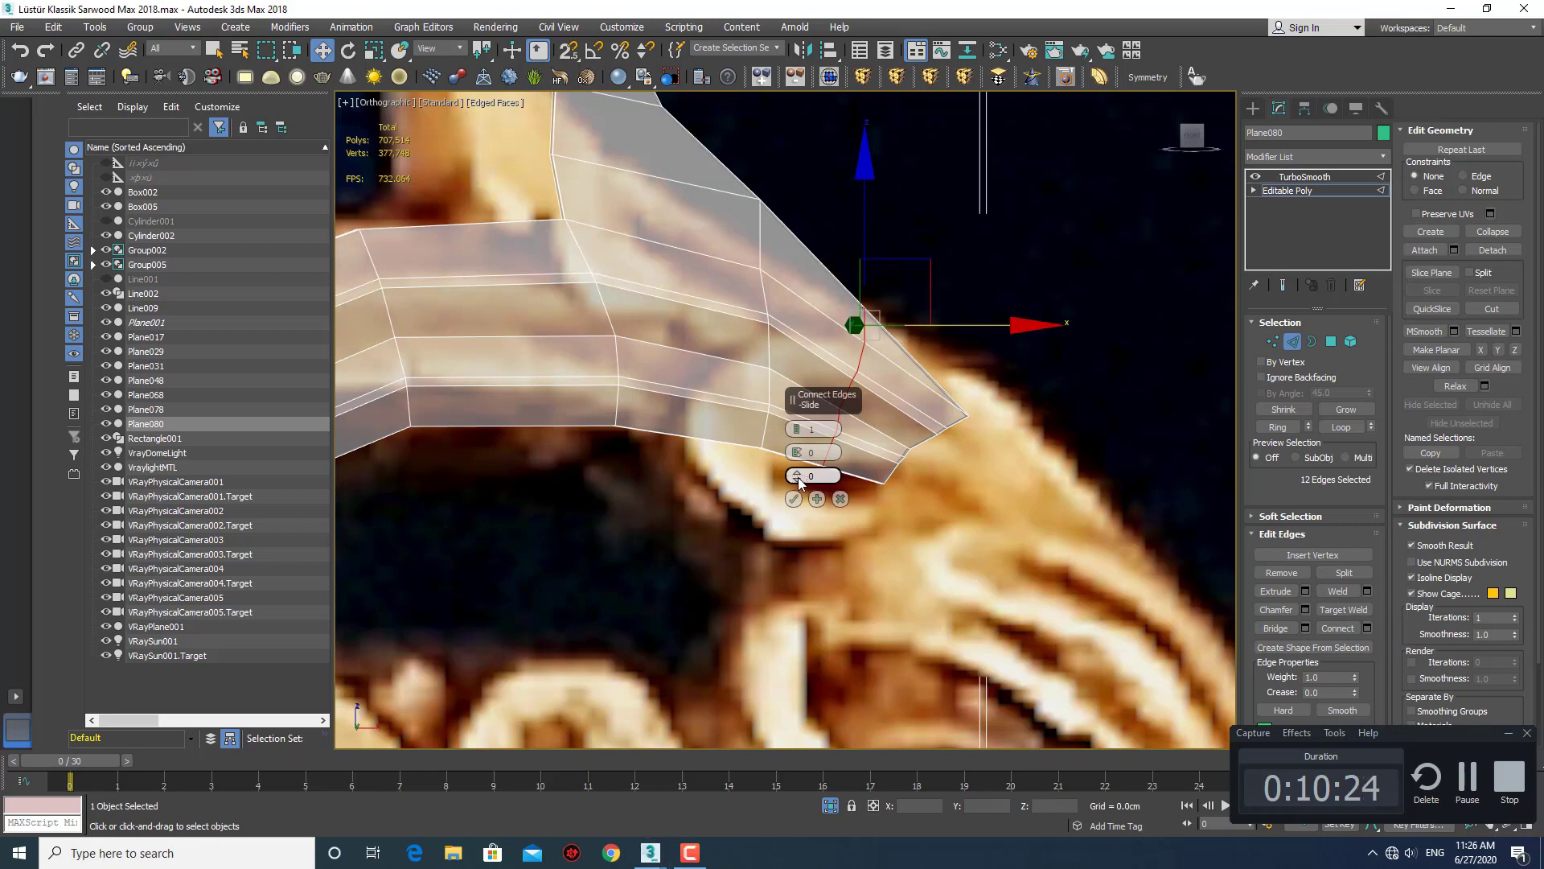
drag(798, 476, 904, 644)
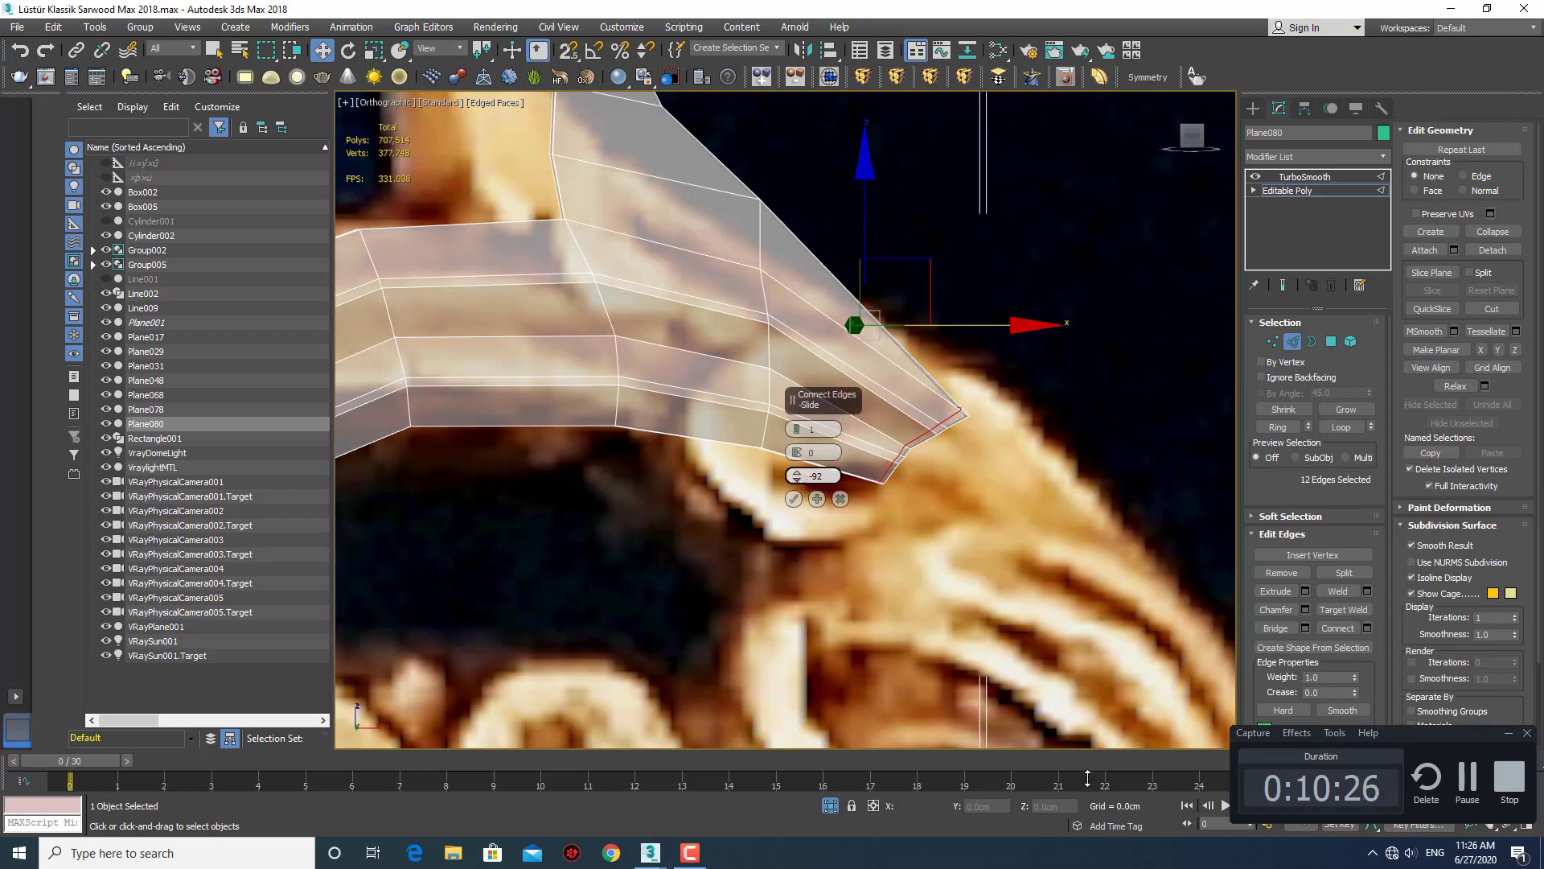
drag(797, 476, 852, 557)
click(793, 499)
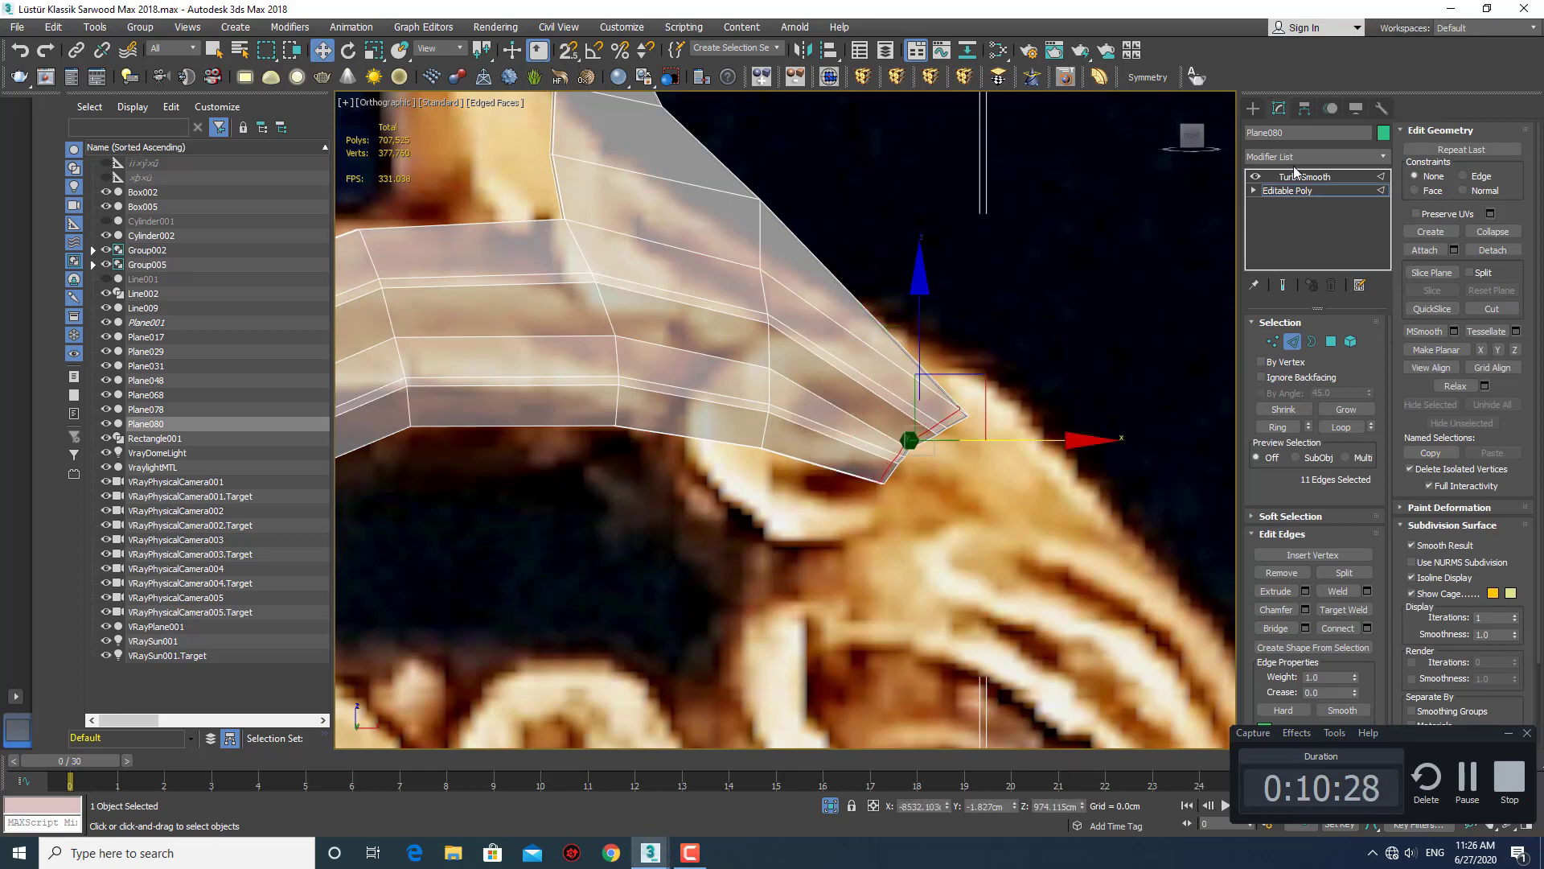
click(1253, 113)
View the smoothed leaf in solid shading with F4, orbit it, and reselect Editable Poly.
scroll(795, 443, down, 5)
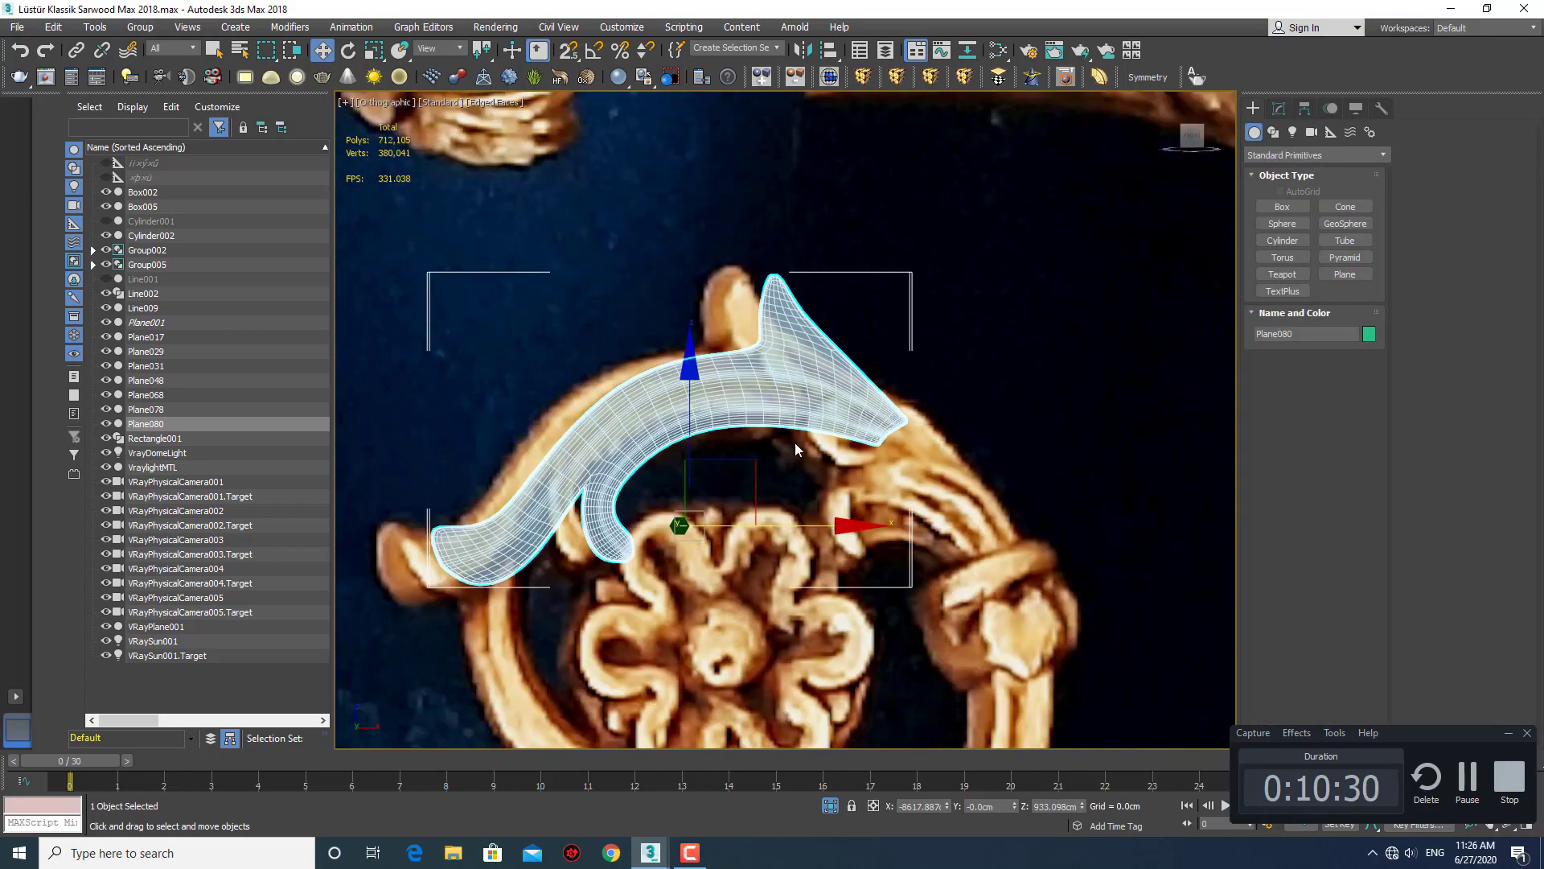
mouse_move(795, 442)
middle_down()
mouse_move(873, 417)
mouse_move(859, 430)
mouse_move(878, 405)
middle_up()
key(F4)
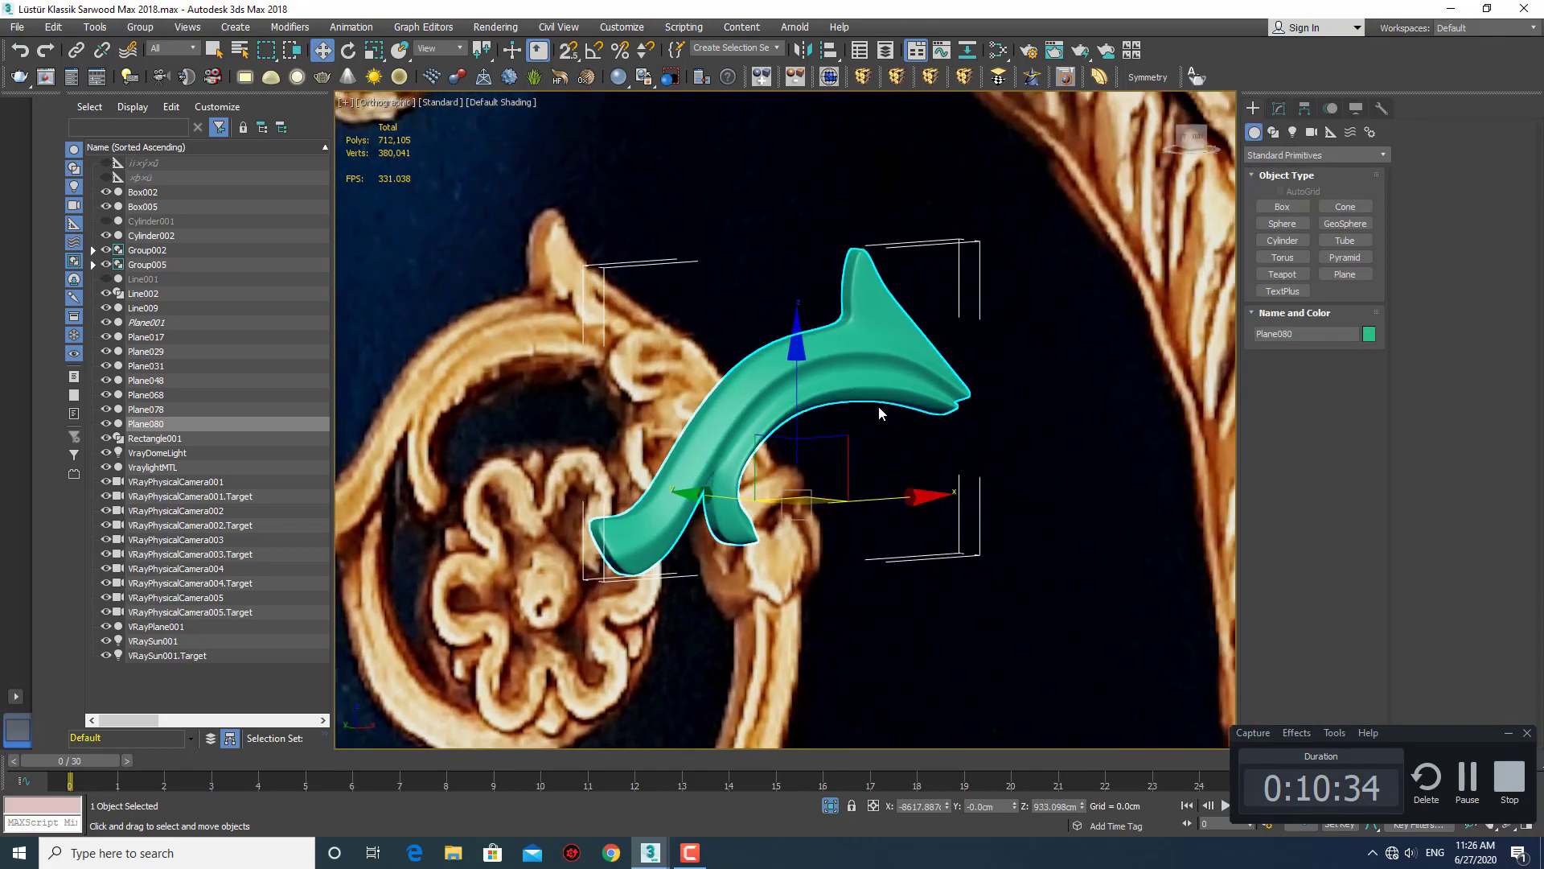
mouse_move(826, 451)
alt+middle_down()
mouse_move(849, 435)
mouse_move(807, 460)
alt+middle_up()
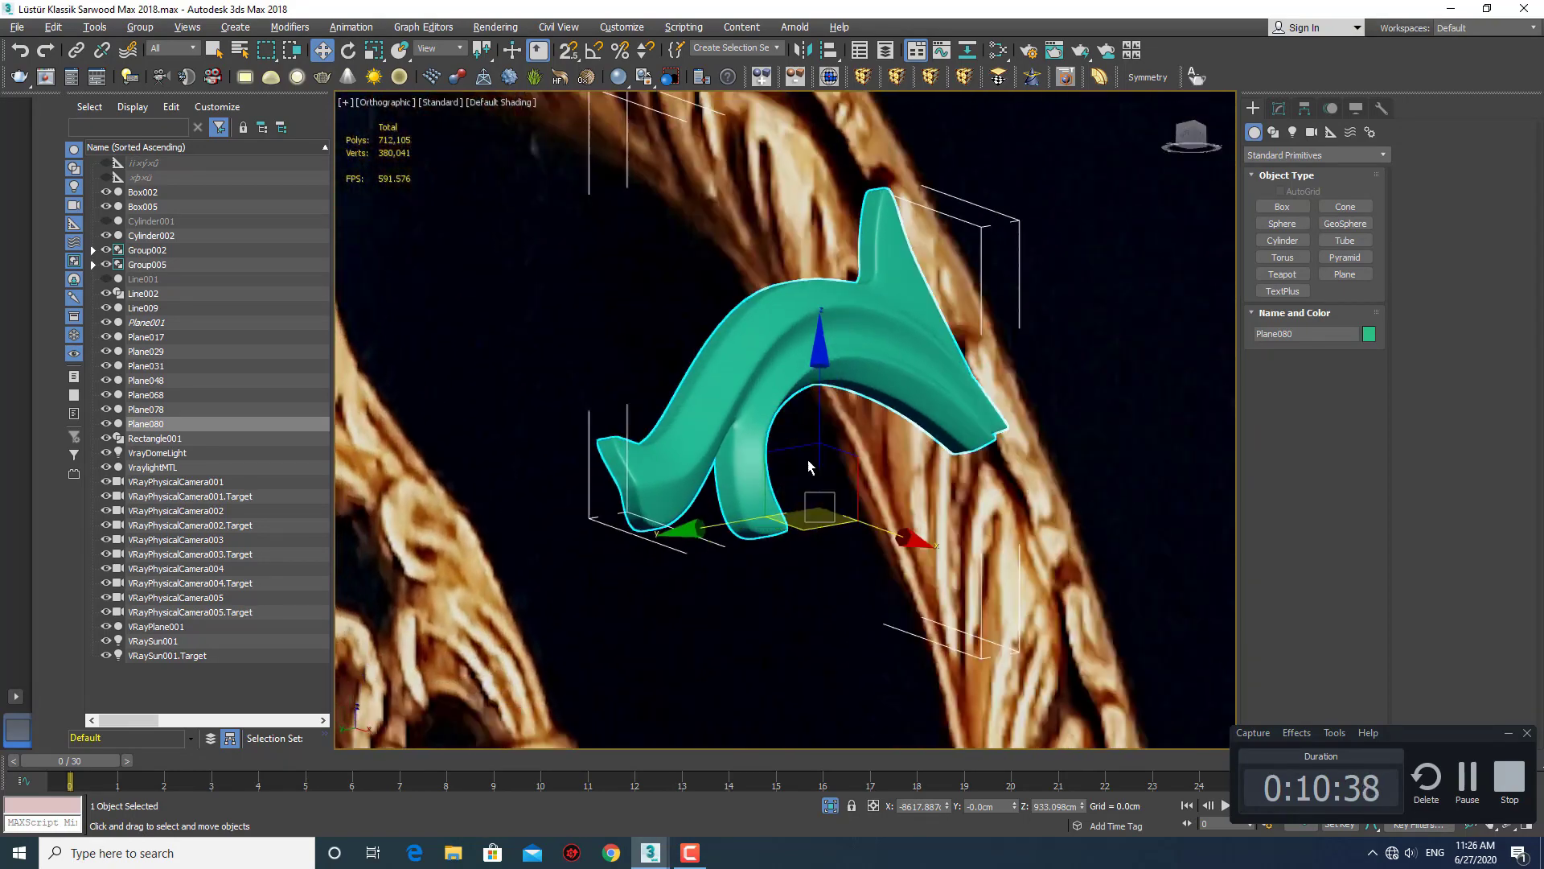
click(1279, 111)
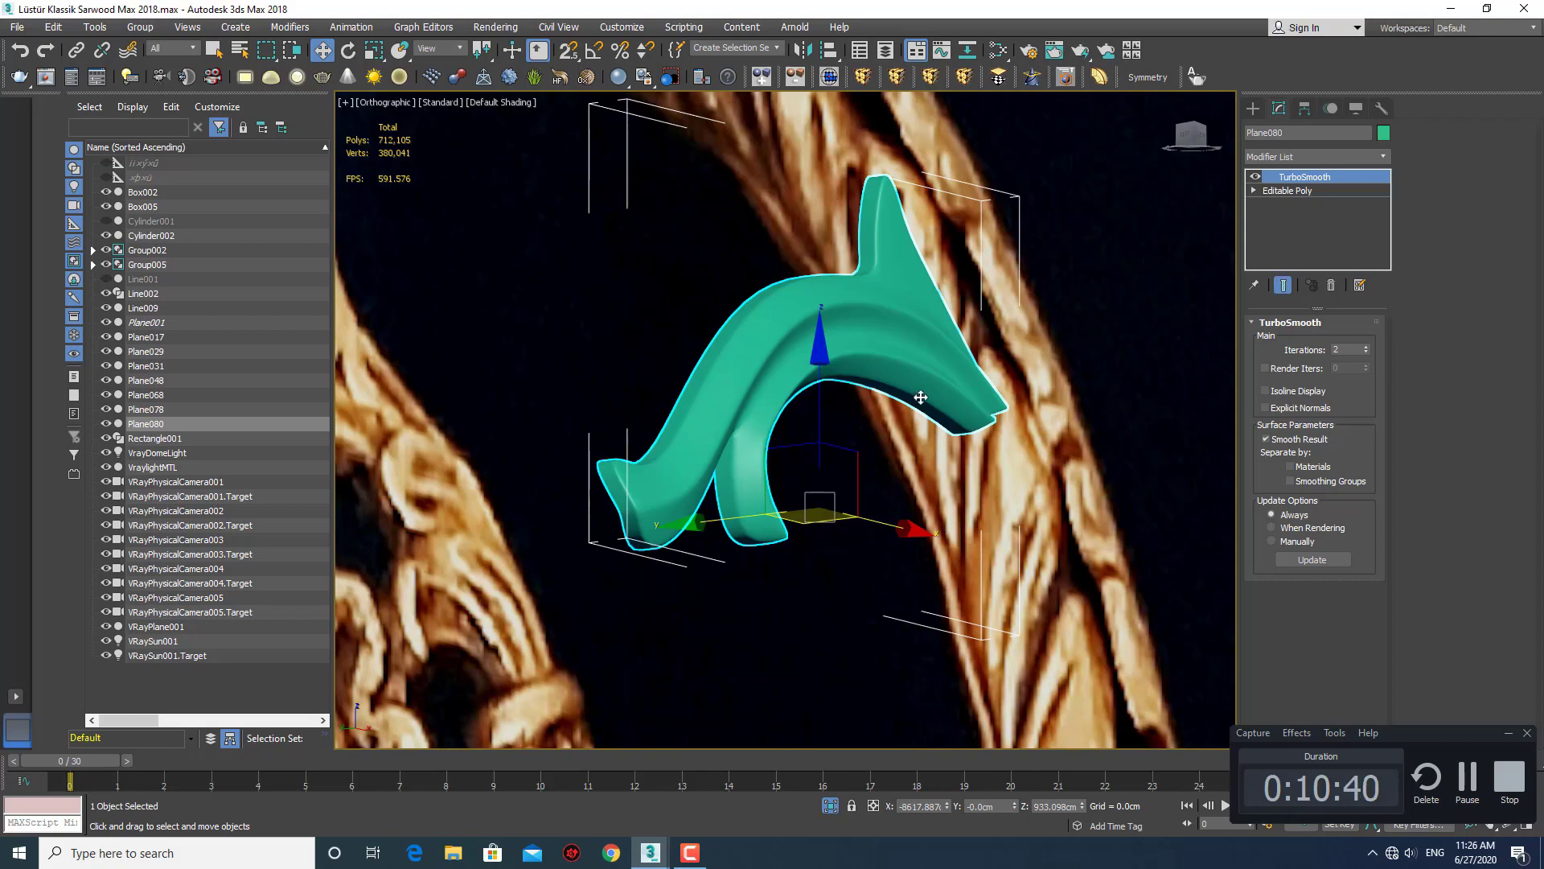
alt+middle_drag(920, 397, 906, 370)
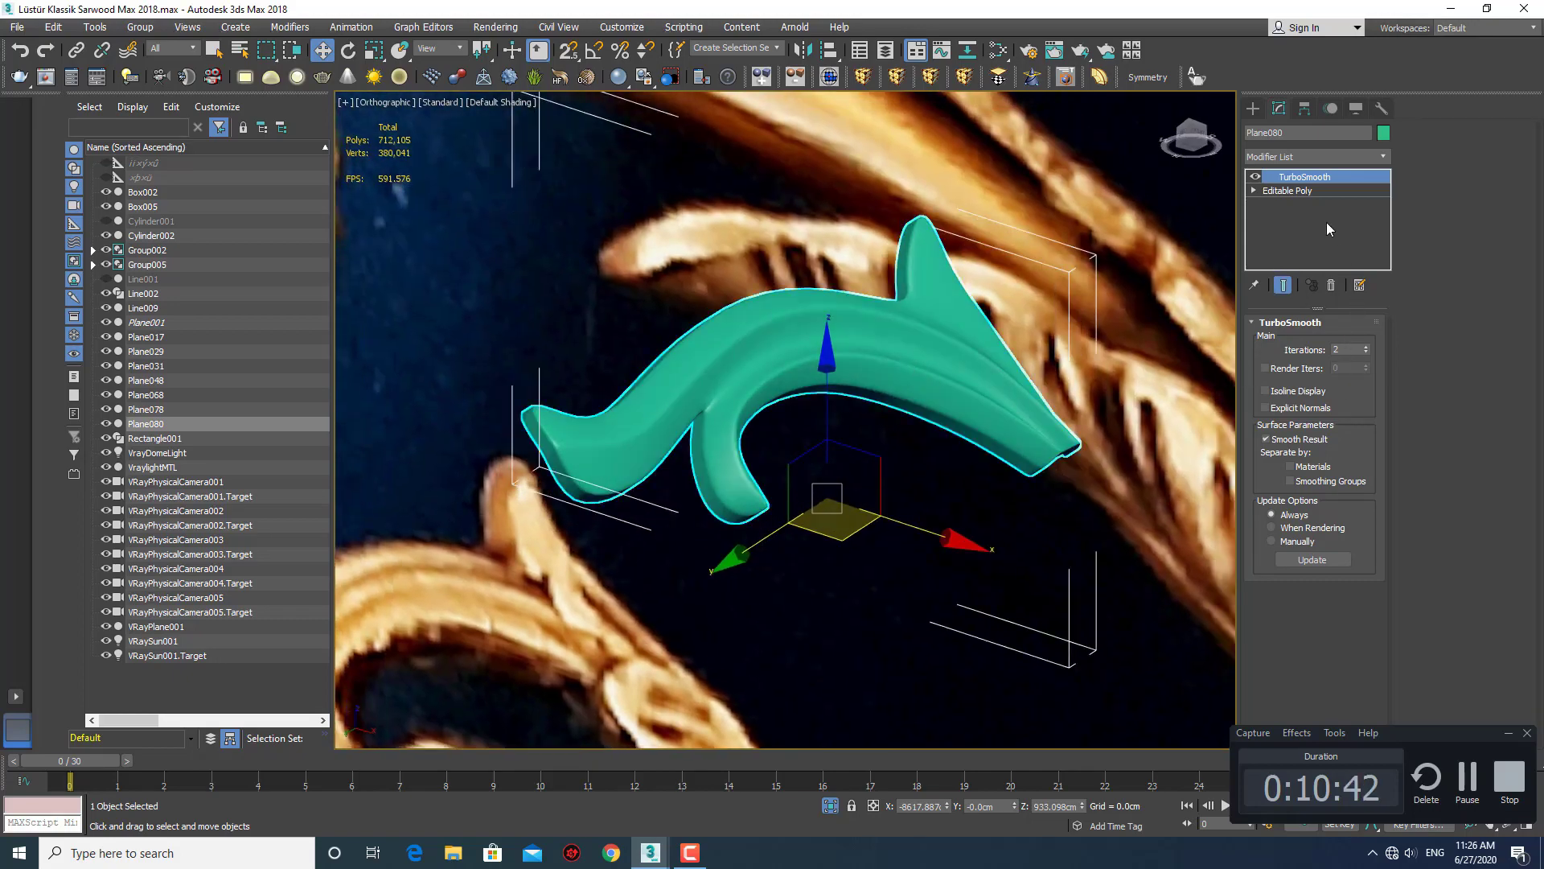
click(1300, 191)
mouse_move(741, 471)
alt+middle_down()
mouse_move(746, 441)
mouse_move(768, 467)
alt+middle_up()
Select Plane080's 43-edge open border and scale it down along the Y axis.
key(3)
click(708, 444)
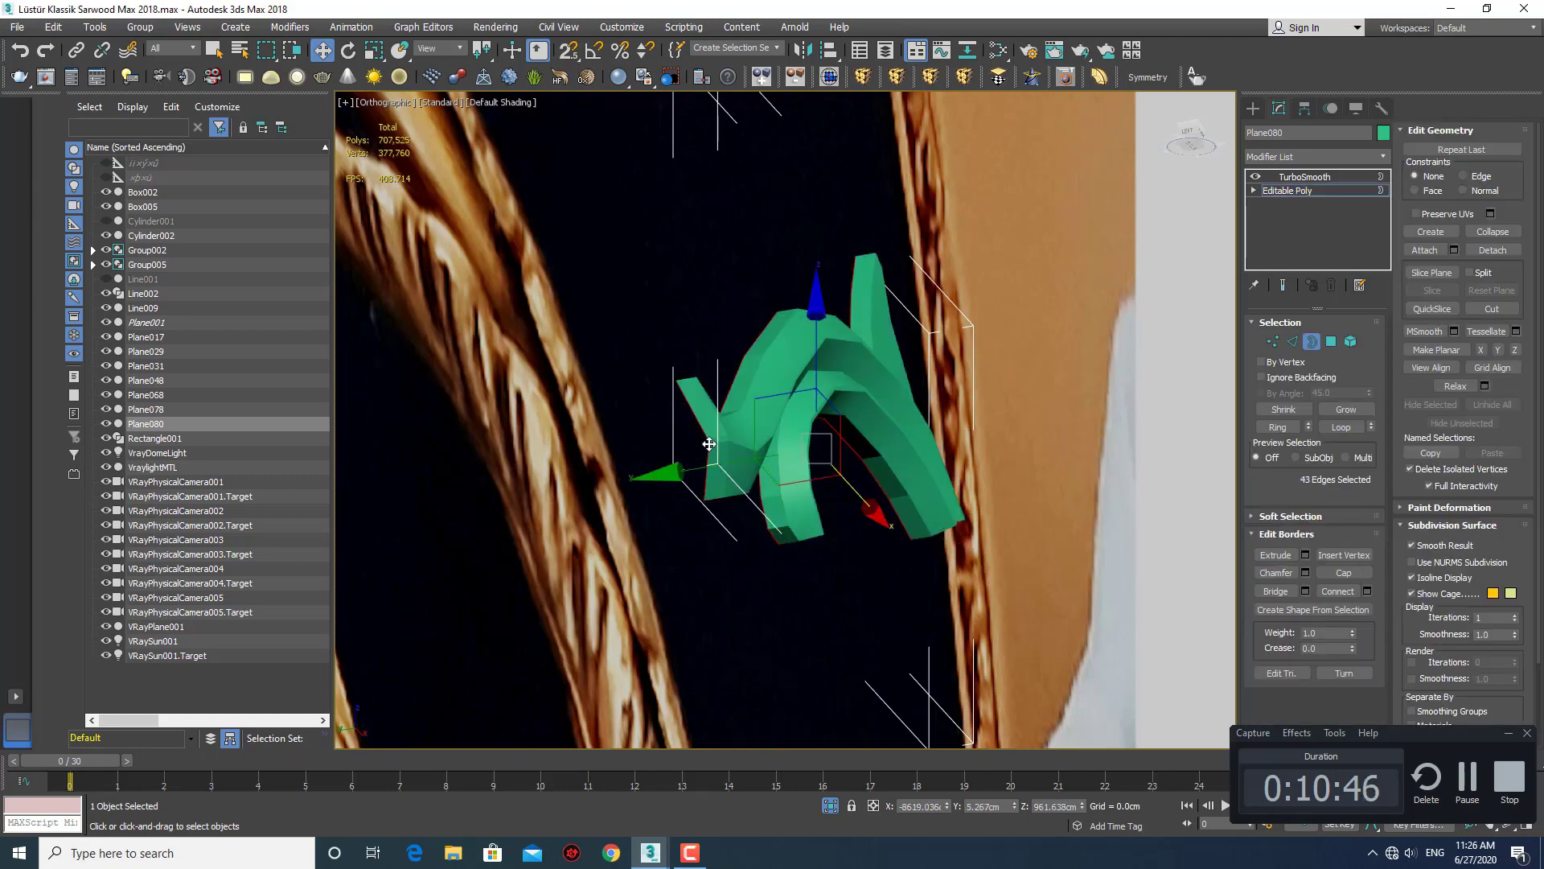
key(r)
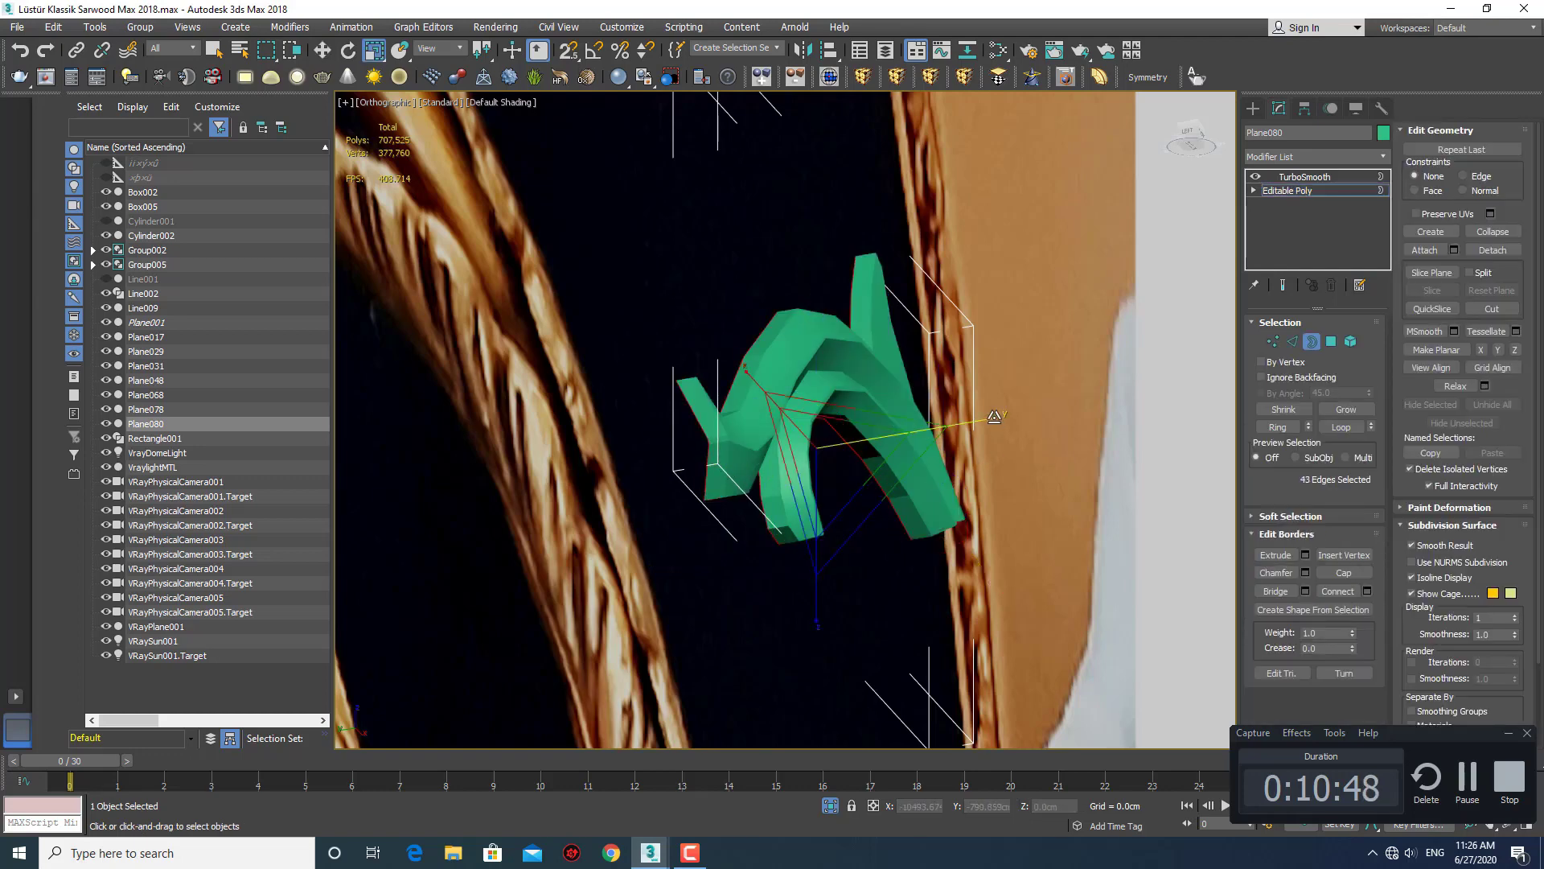
drag(968, 416, 518, 400)
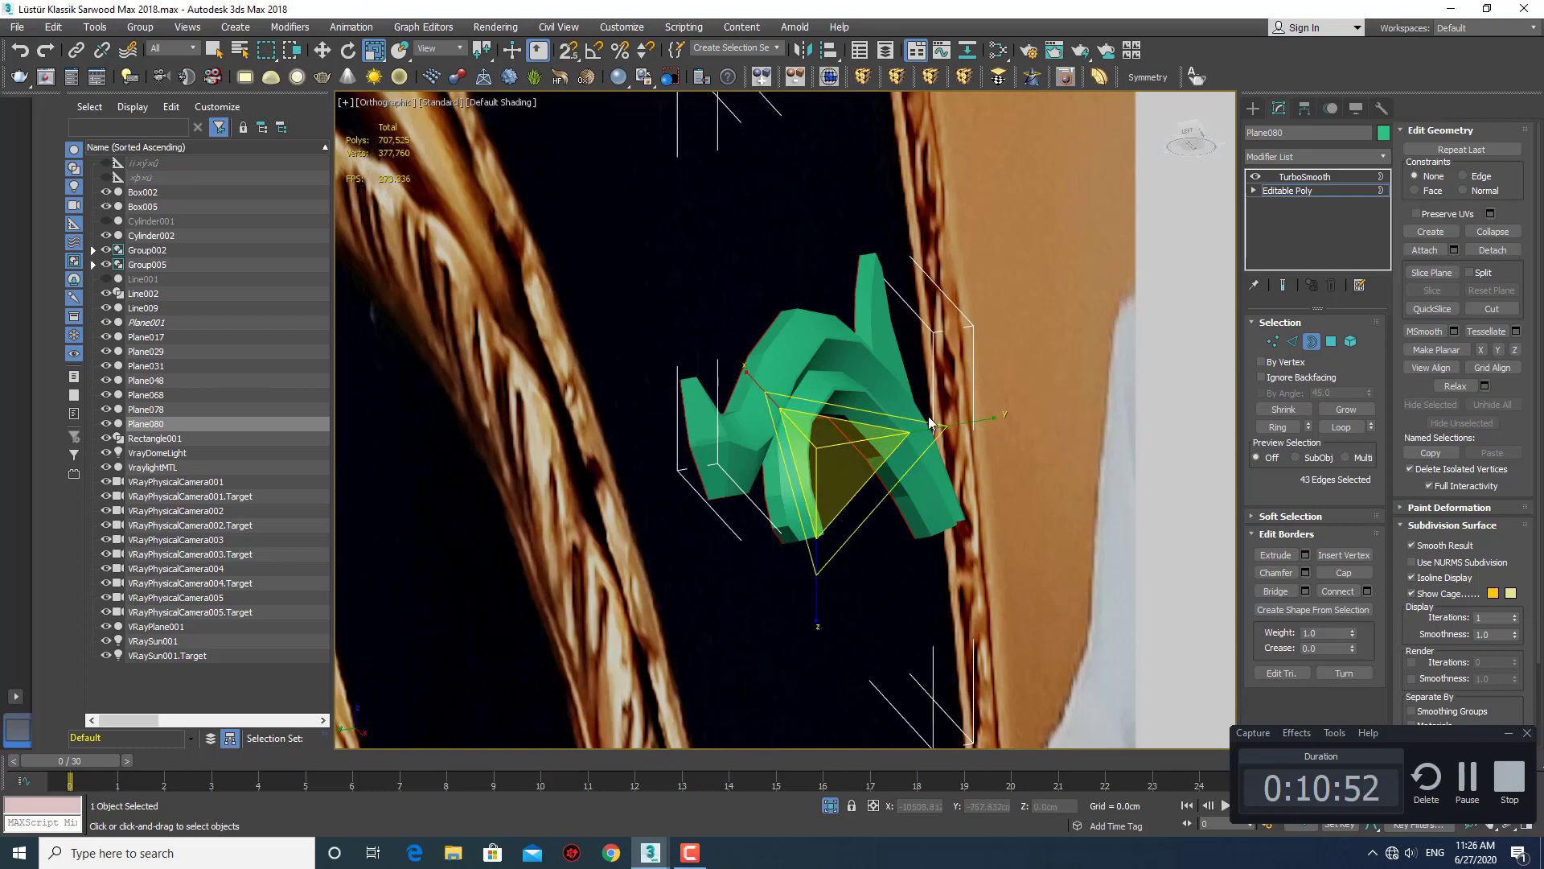
Clone the teal leaf Plane080 in Front view as a copy named Plane081.
click(1254, 108)
mouse_move(934, 437)
alt+middle_down()
mouse_move(829, 412)
mouse_move(931, 392)
alt+middle_up()
mouse_move(1006, 314)
alt+middle_down()
mouse_move(935, 328)
mouse_move(1271, 193)
alt+middle_up()
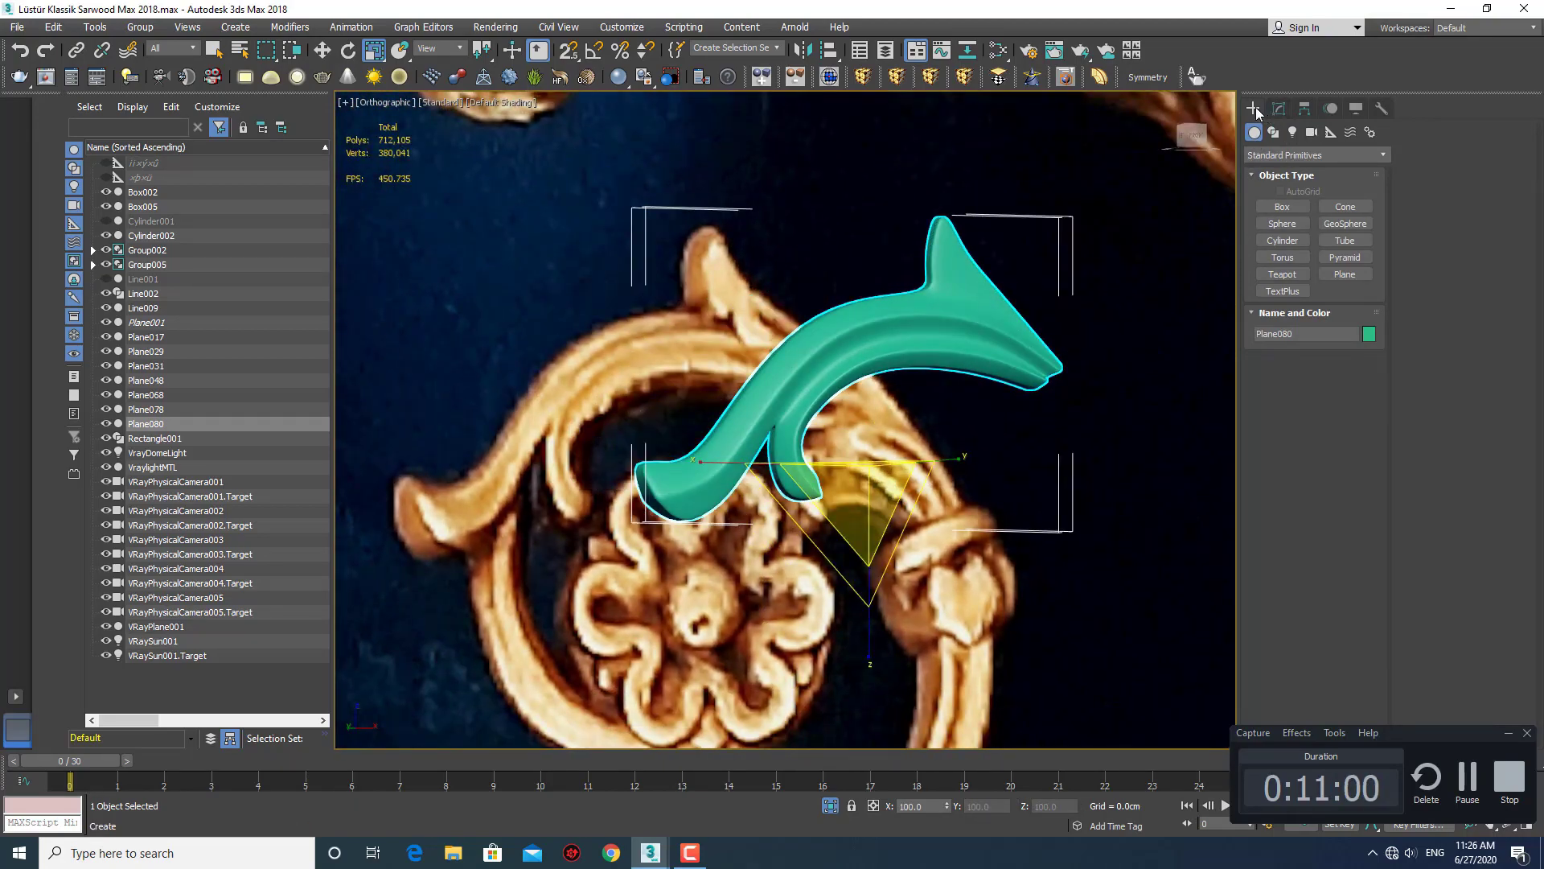
key(f)
scroll(838, 462, up, 2)
scroll(837, 462, up, 5)
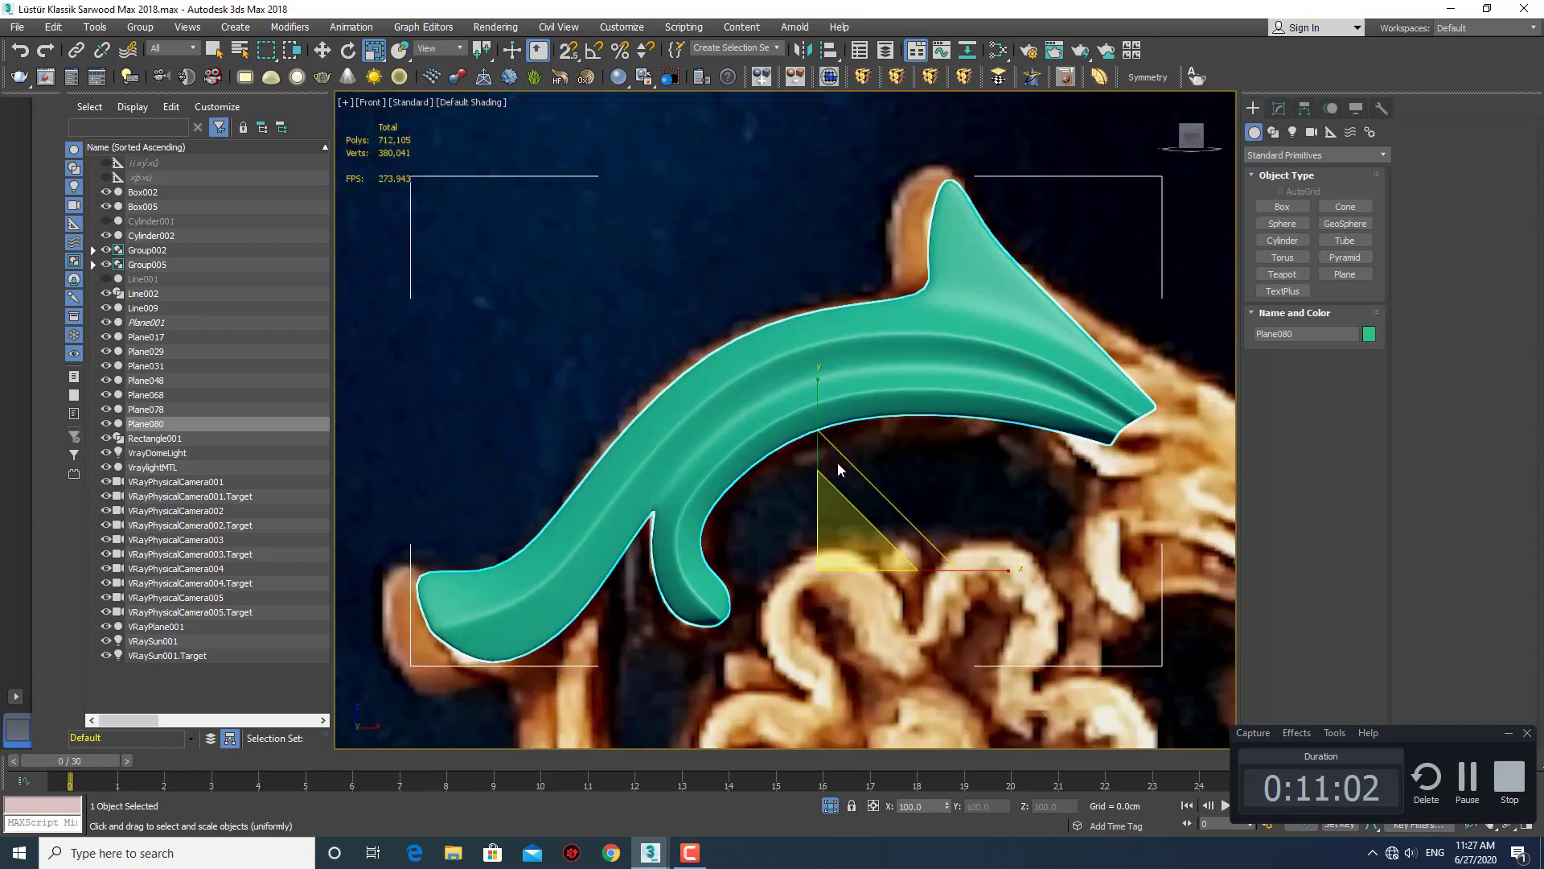
scroll(838, 462, down, 5)
scroll(837, 461, down, 3)
key(w)
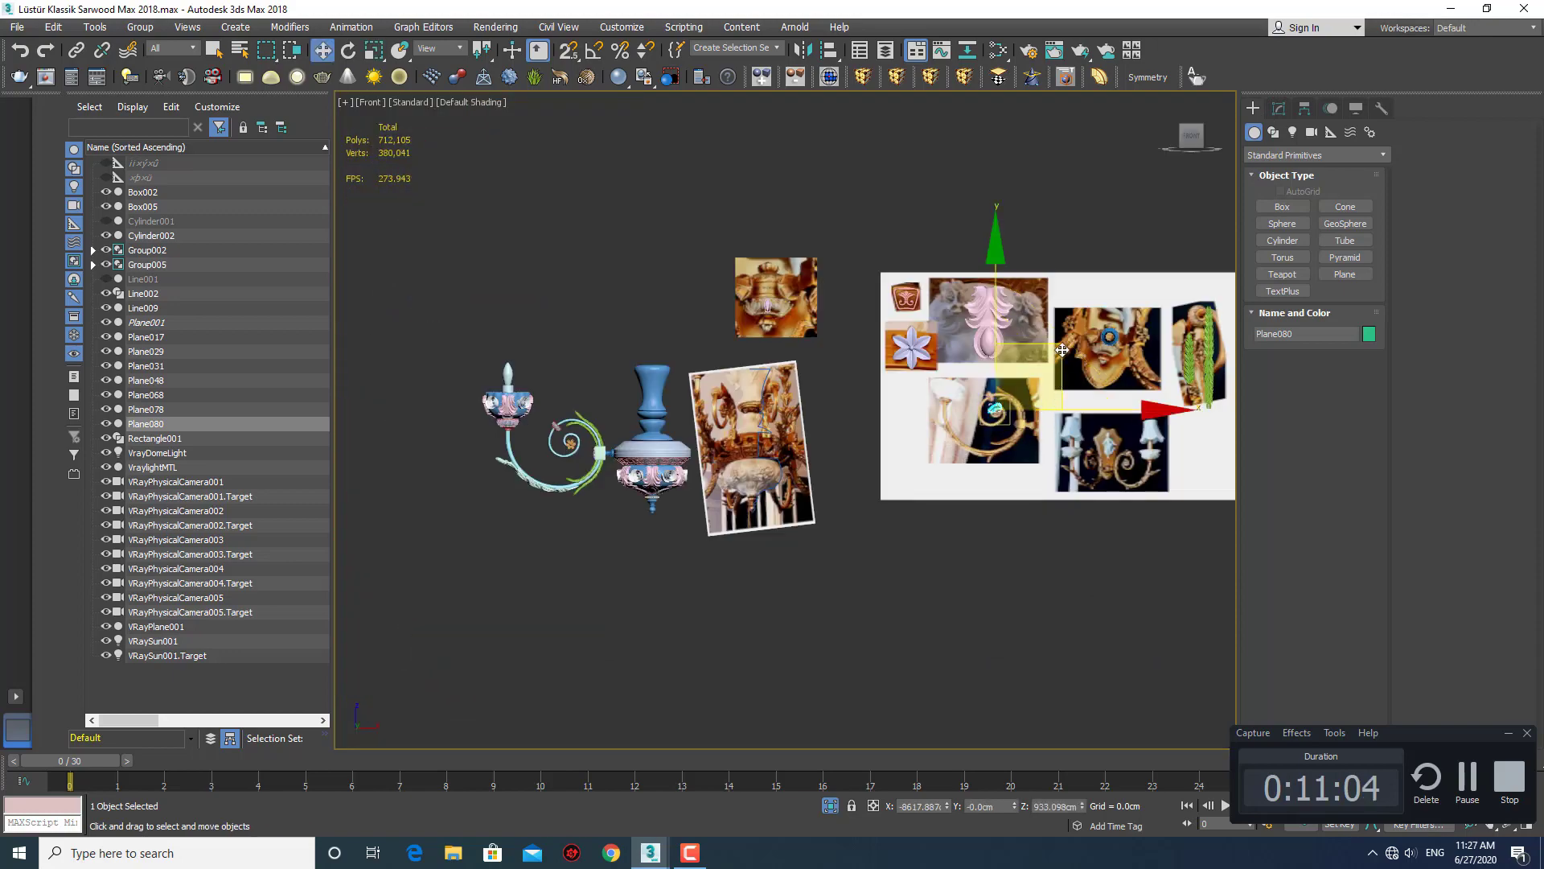
shift+drag(1061, 350, 638, 376)
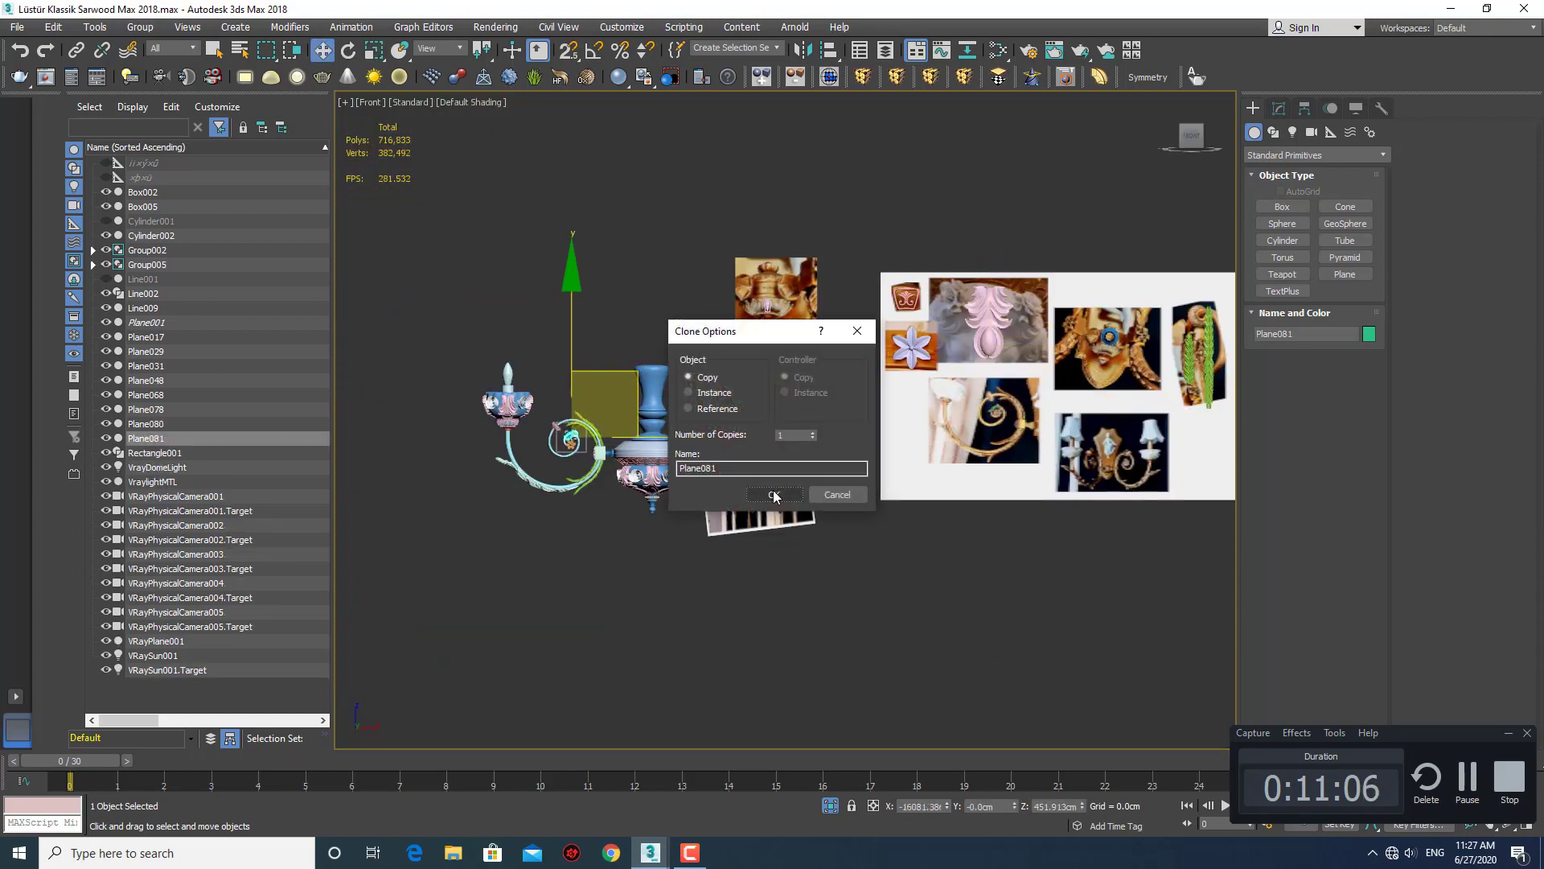
click(775, 494)
Move the original leaf Plane080 aside toward the bracket's lower right.
scroll(959, 451, up, 5)
scroll(930, 514, up, 2)
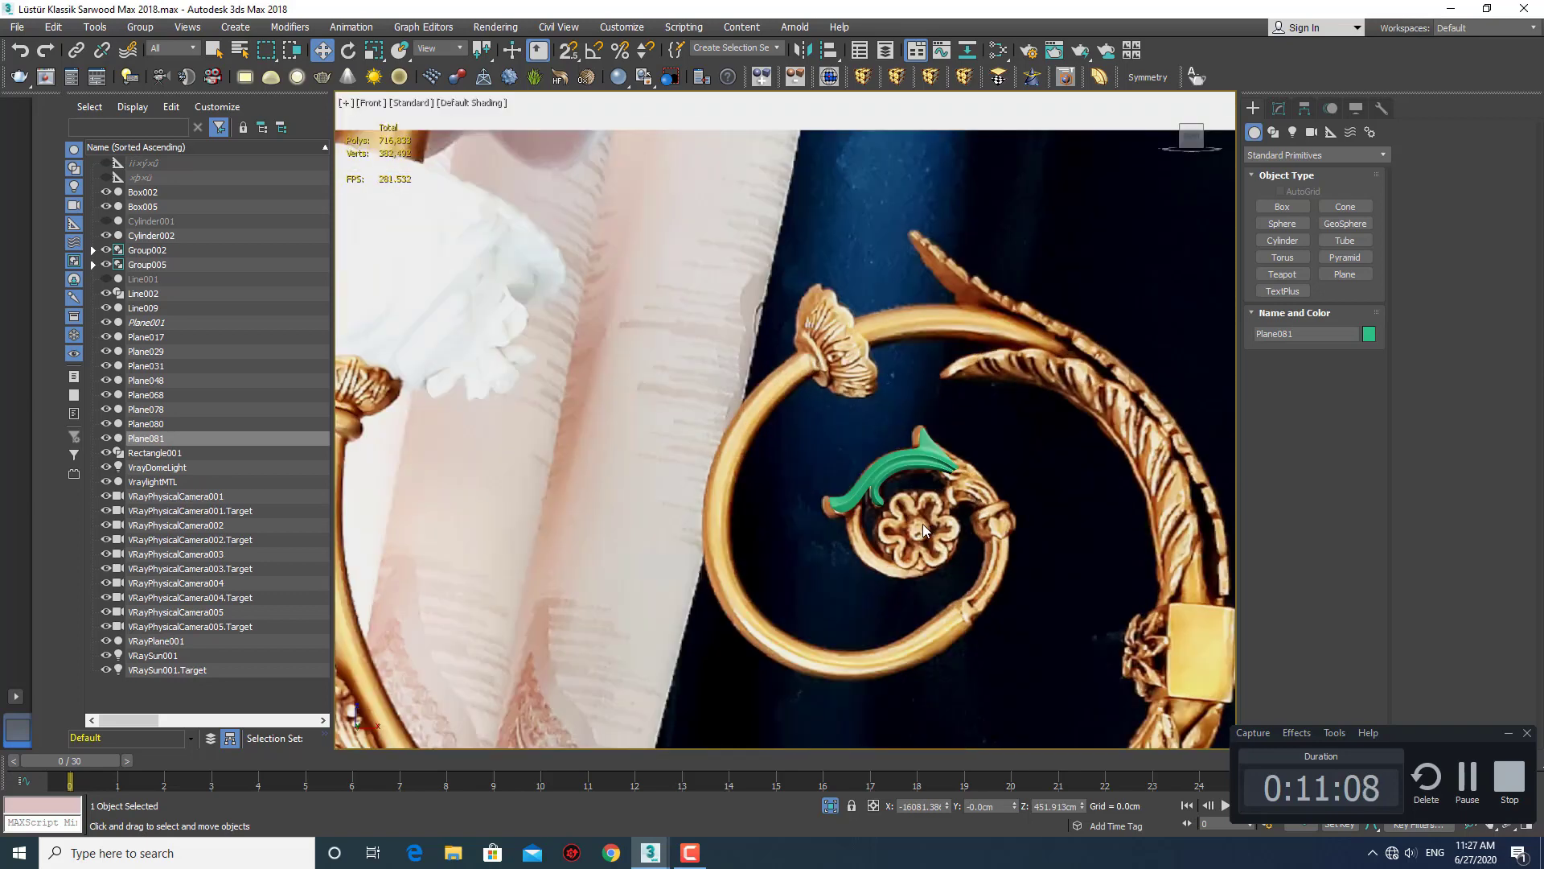
middle_drag(923, 523, 965, 475)
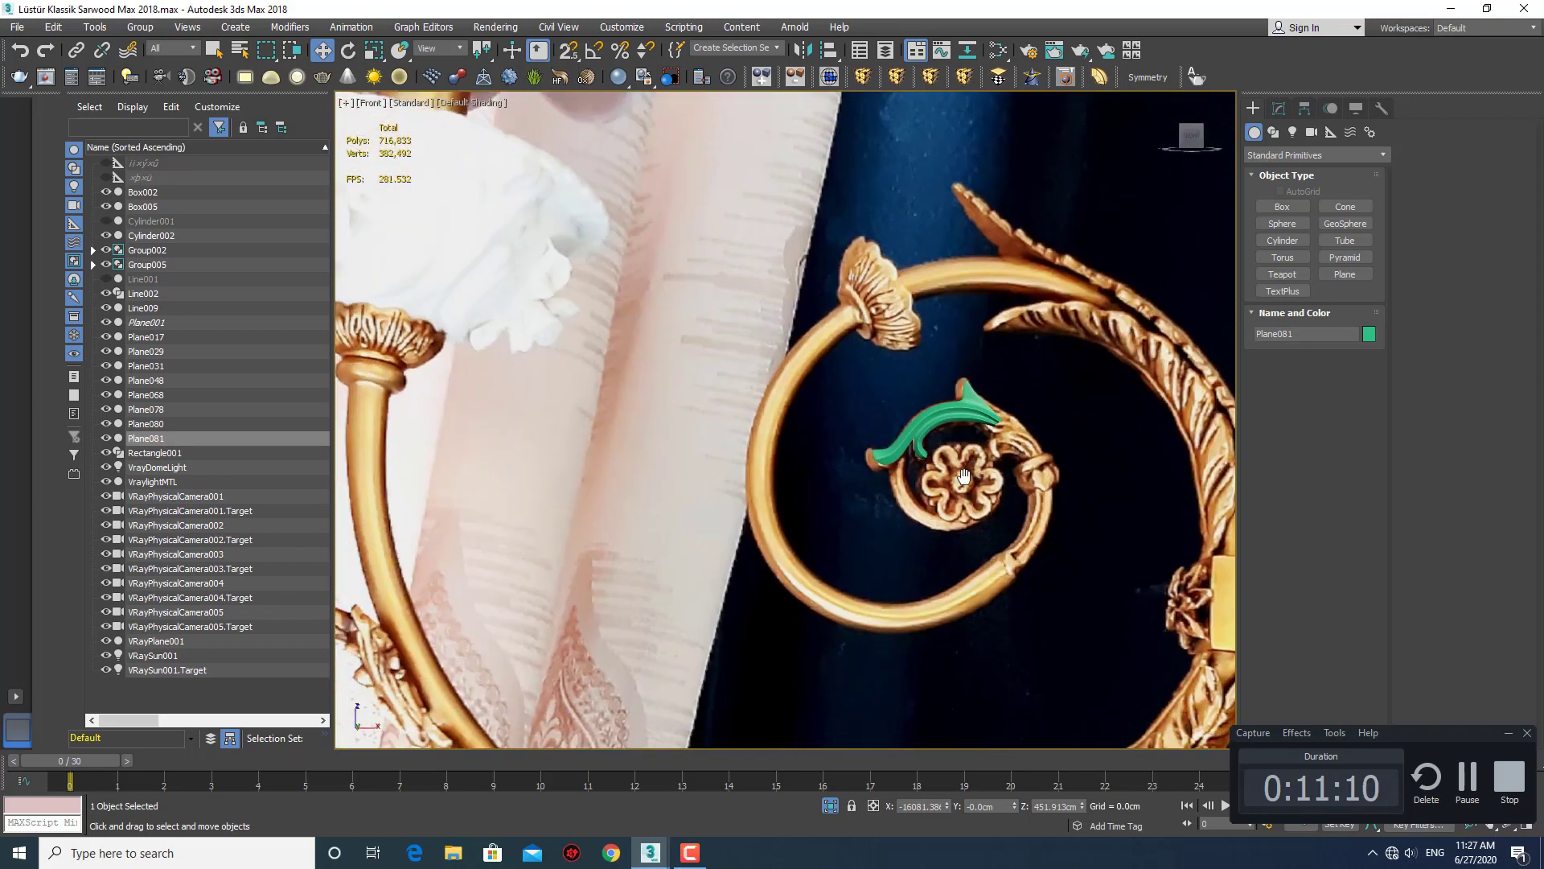
scroll(1026, 494, up, 2)
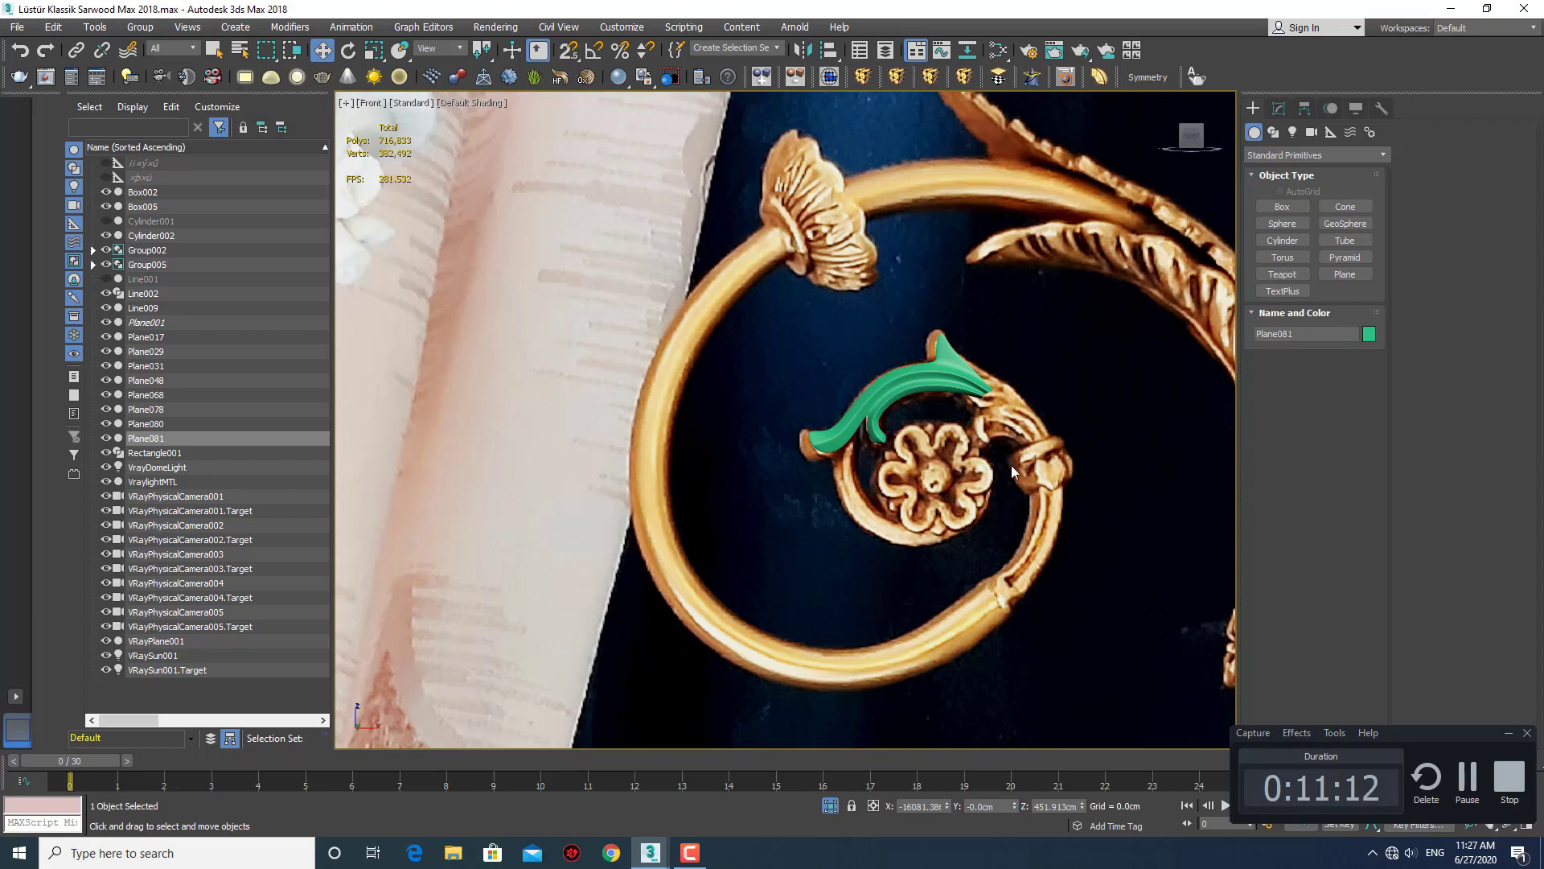
scroll(1011, 465, down, 3)
scroll(992, 475, up, 2)
scroll(993, 474, up, 1)
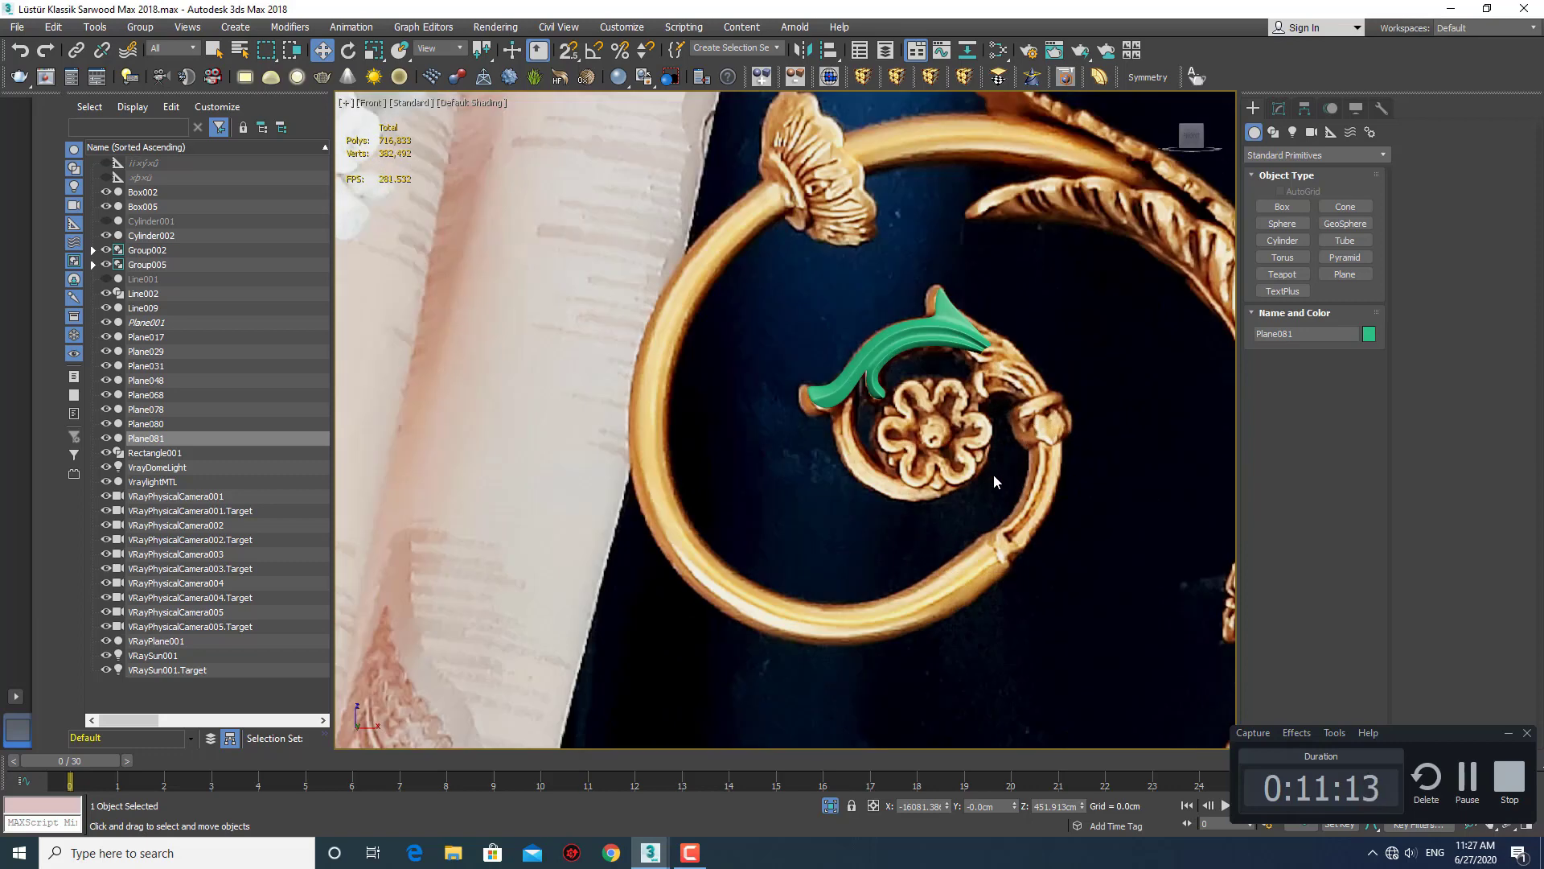
click(938, 383)
drag(993, 362, 1222, 636)
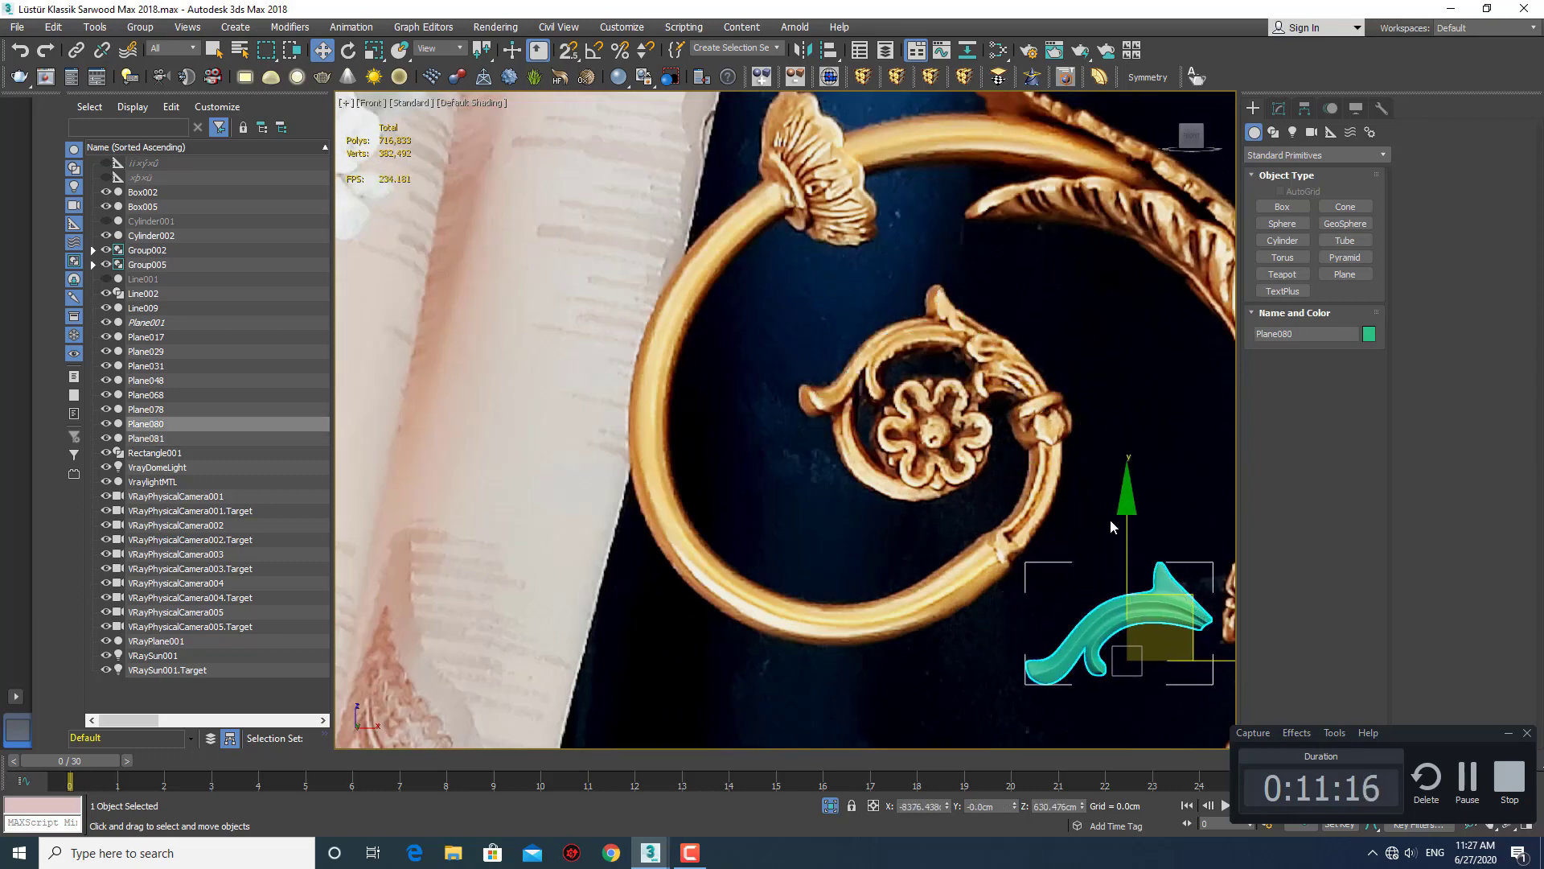
scroll(969, 526, down, 3)
scroll(890, 447, down, 2)
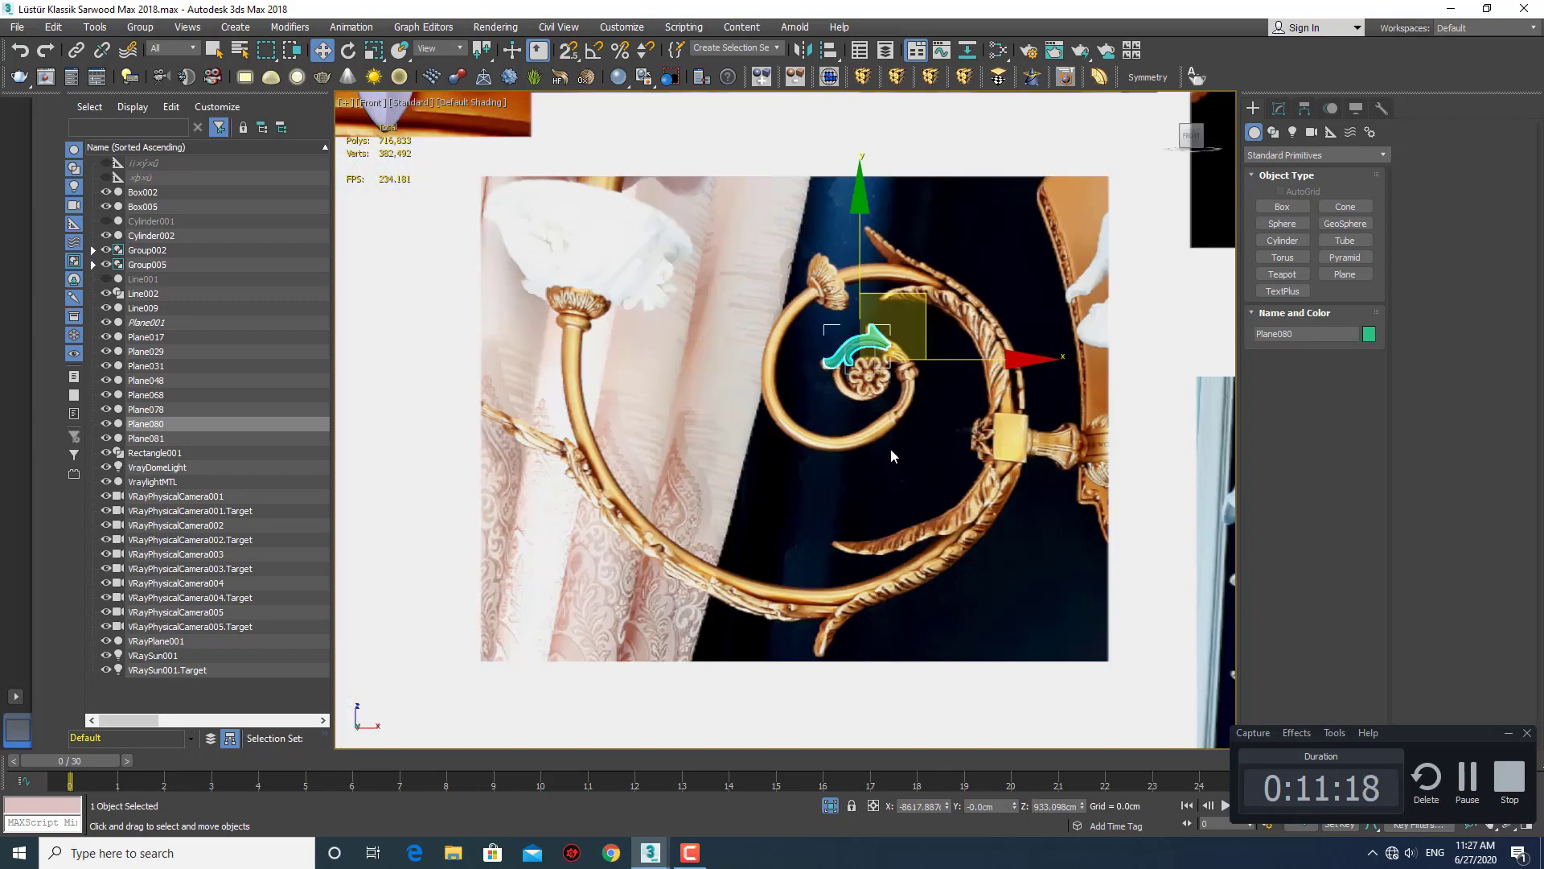
middle_drag(842, 434, 861, 450)
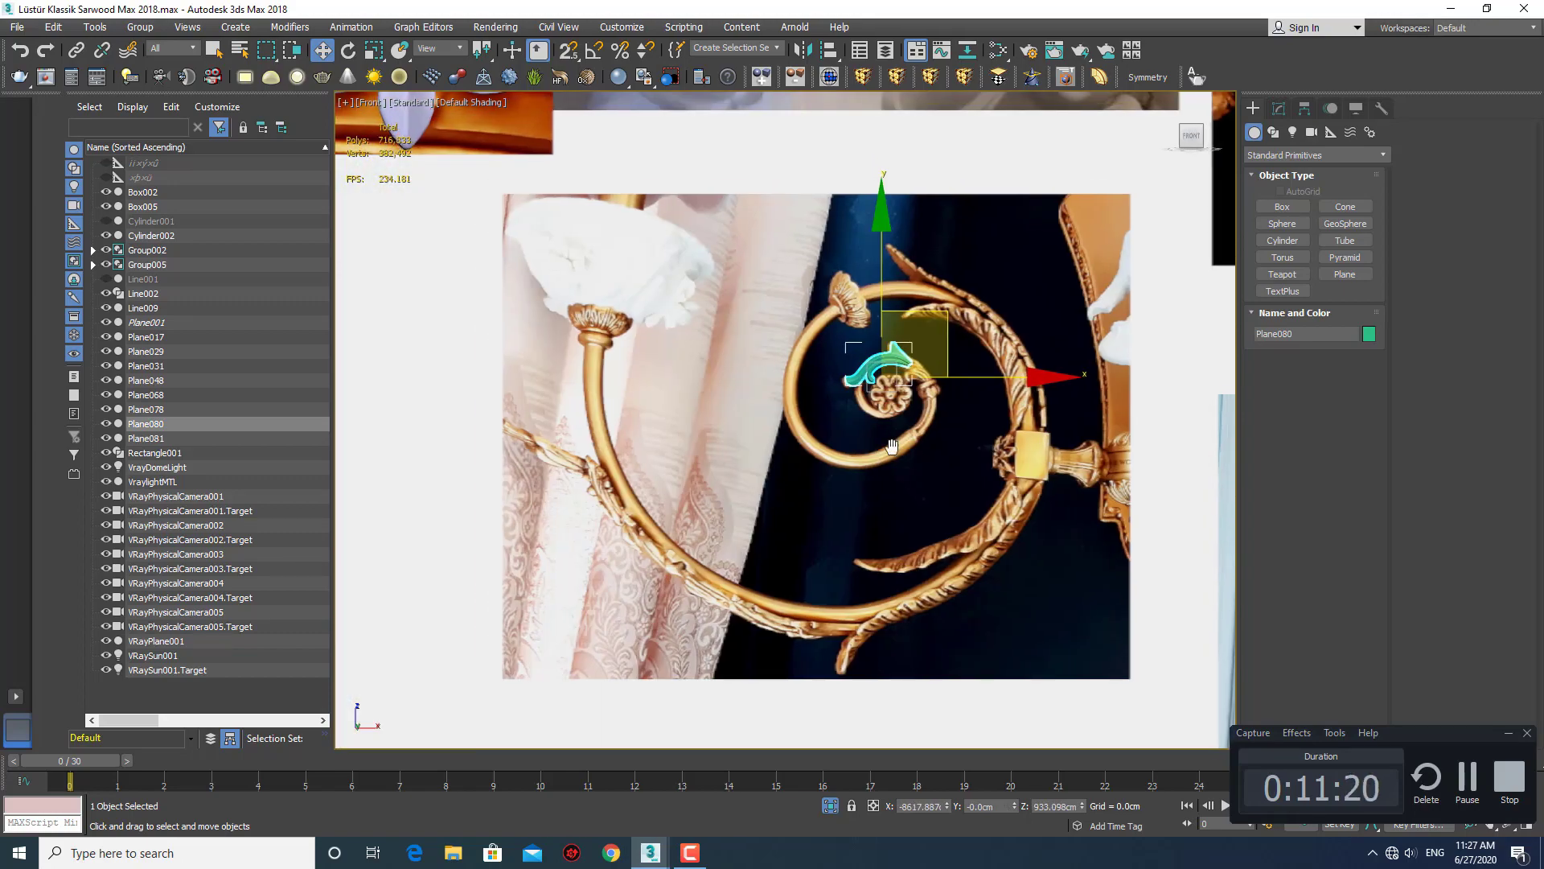
scroll(861, 450, down, 5)
scroll(784, 383, up, 3)
scroll(784, 383, up, 3)
scroll(784, 383, up, 2)
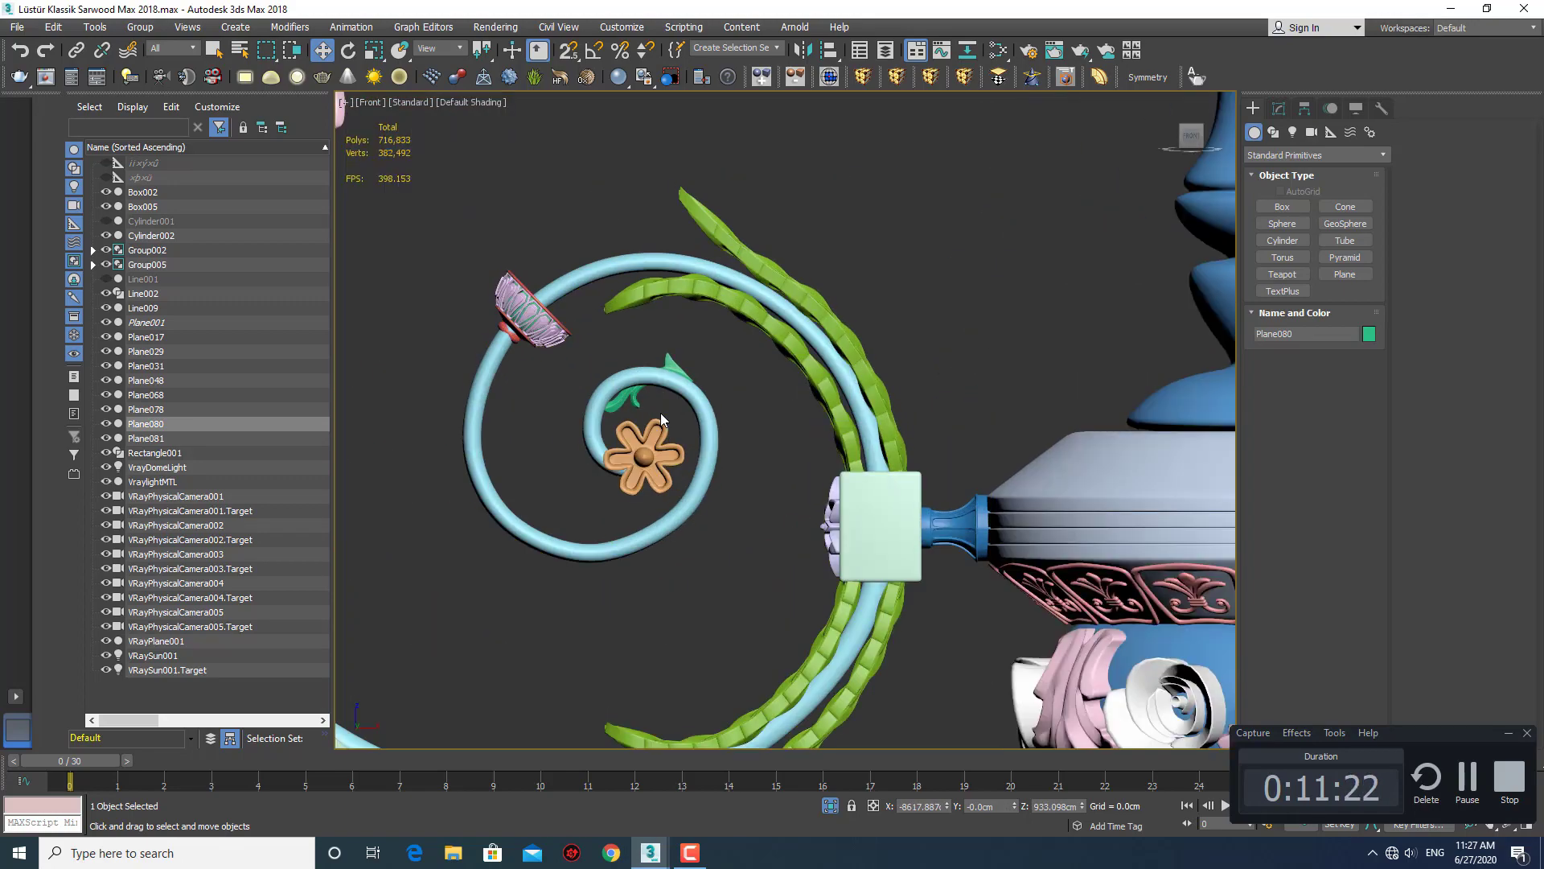
scroll(660, 413, up, 2)
Place the leaf copy Plane081 on the spiral's inner curl in Front view.
click(766, 385)
scroll(766, 385, down, 2)
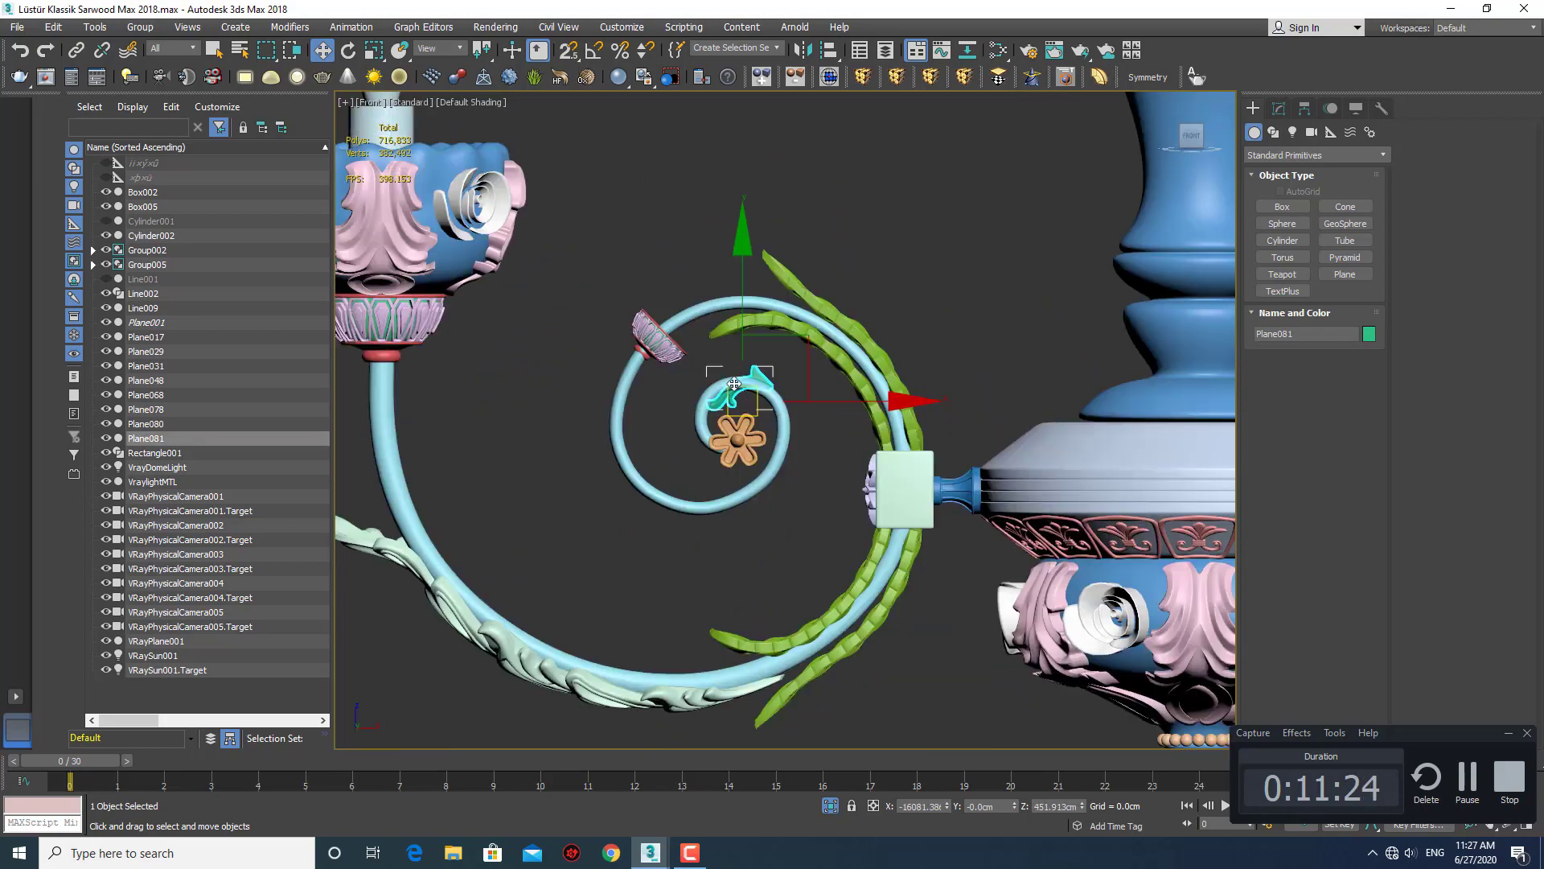
scroll(766, 384, down, 2)
mouse_move(1037, 414)
middle_down()
mouse_move(766, 418)
mouse_move(506, 462)
middle_up()
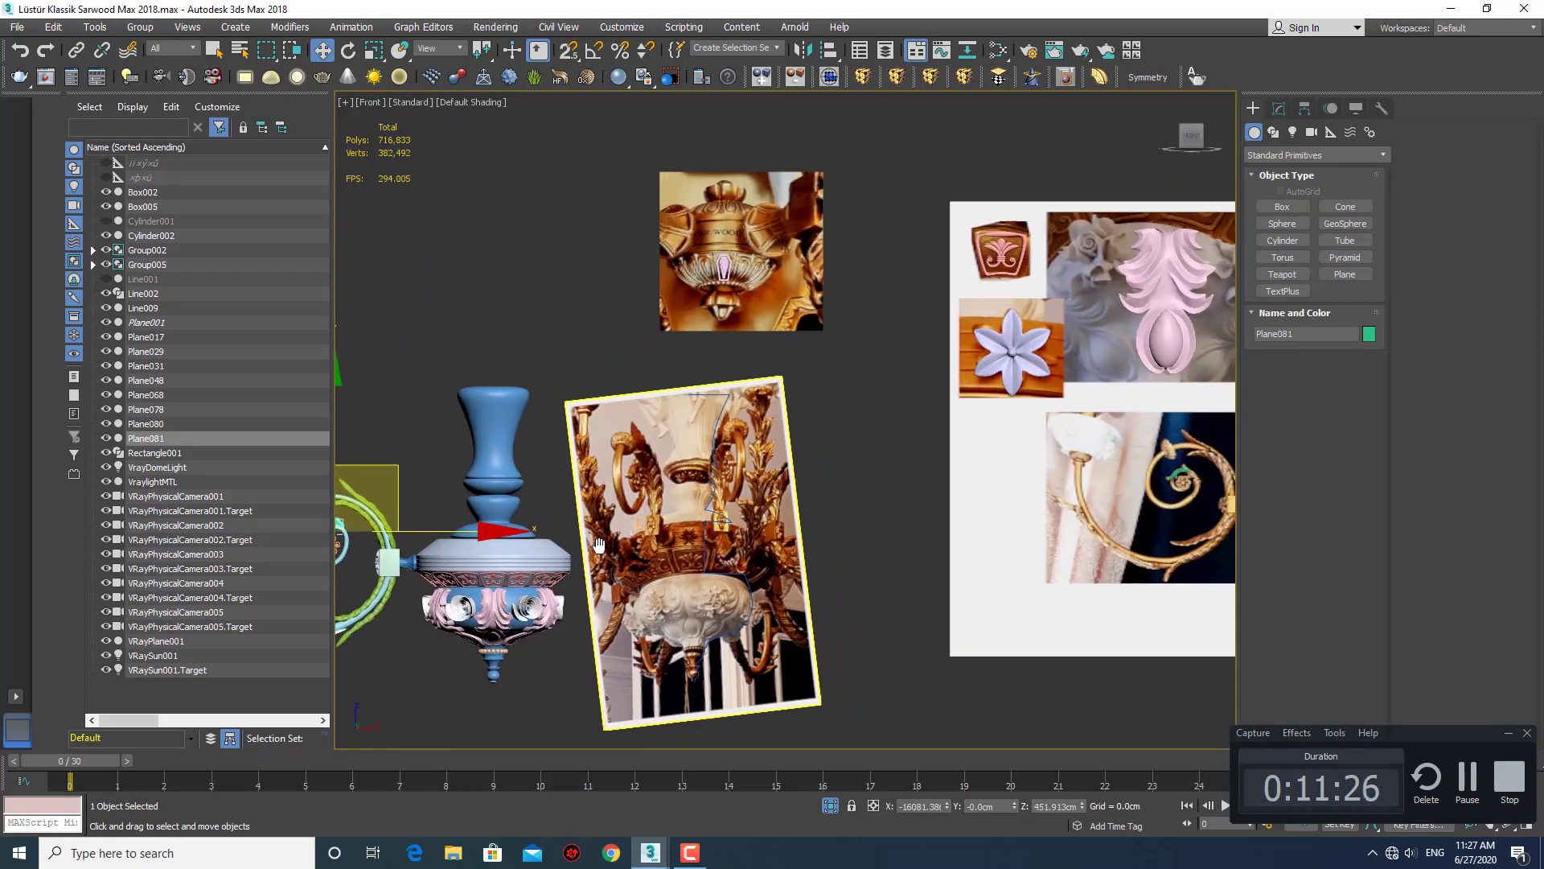
scroll(1093, 454, up, 4)
scroll(1091, 447, up, 2)
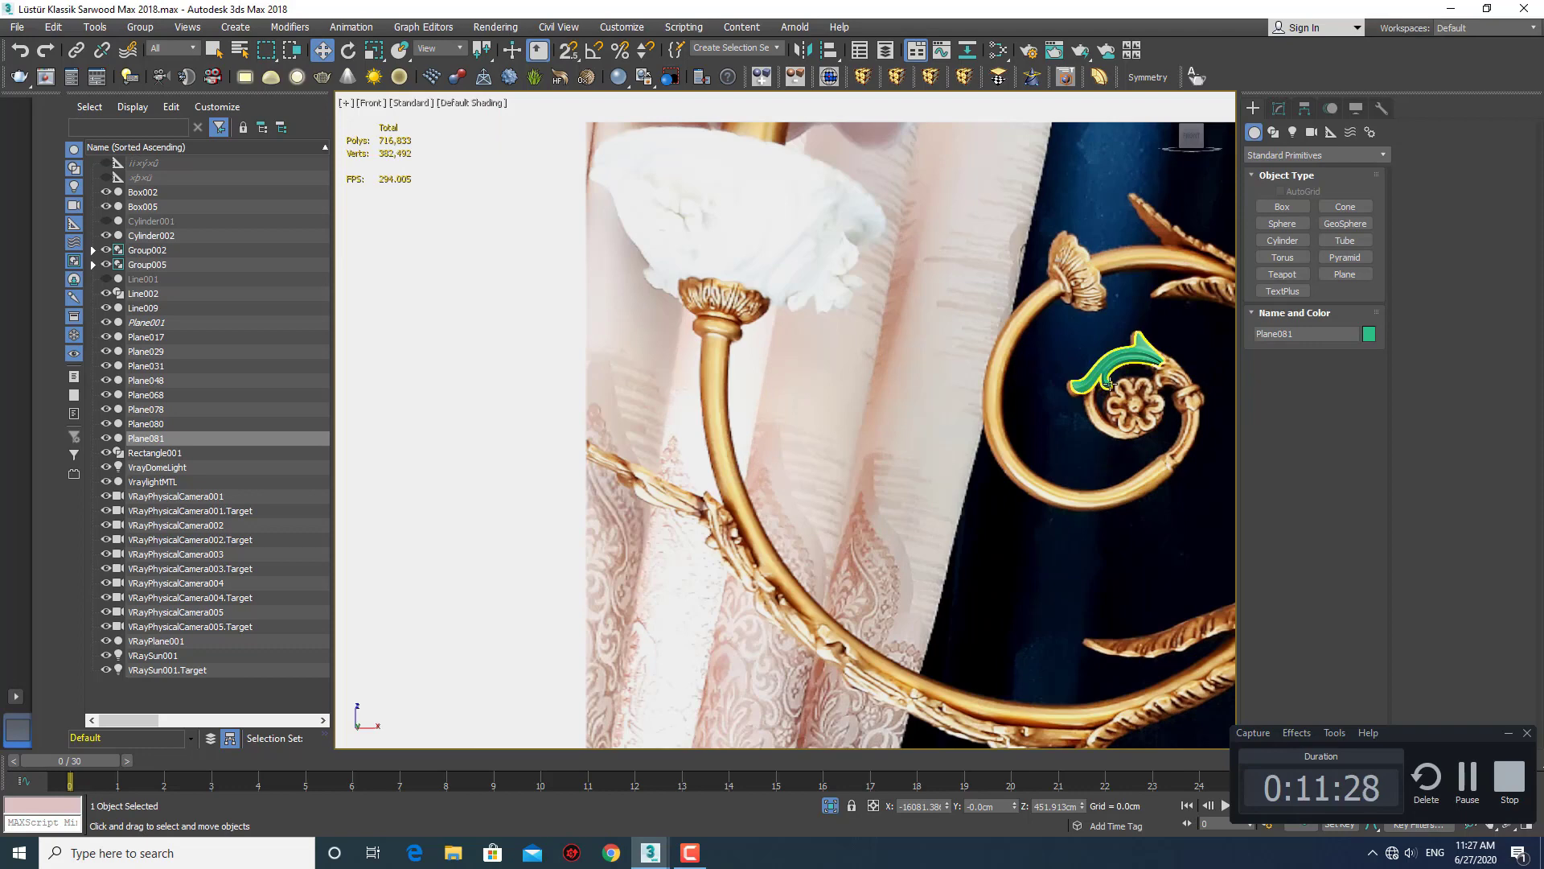
scroll(1031, 426, down, 1)
scroll(1031, 432, down, 4)
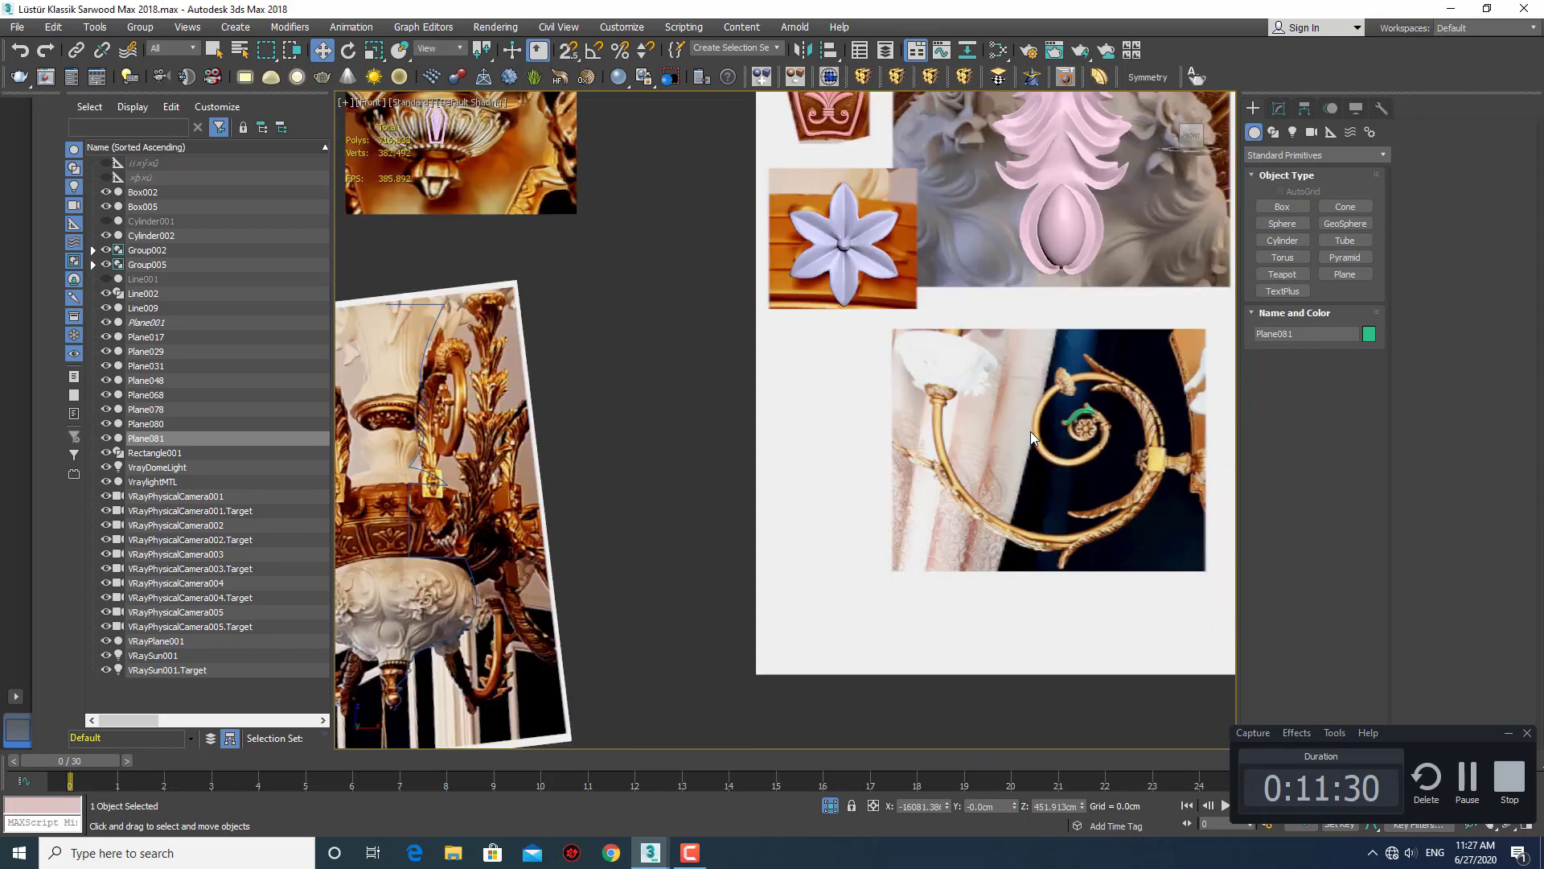
scroll(1099, 431, down, 1)
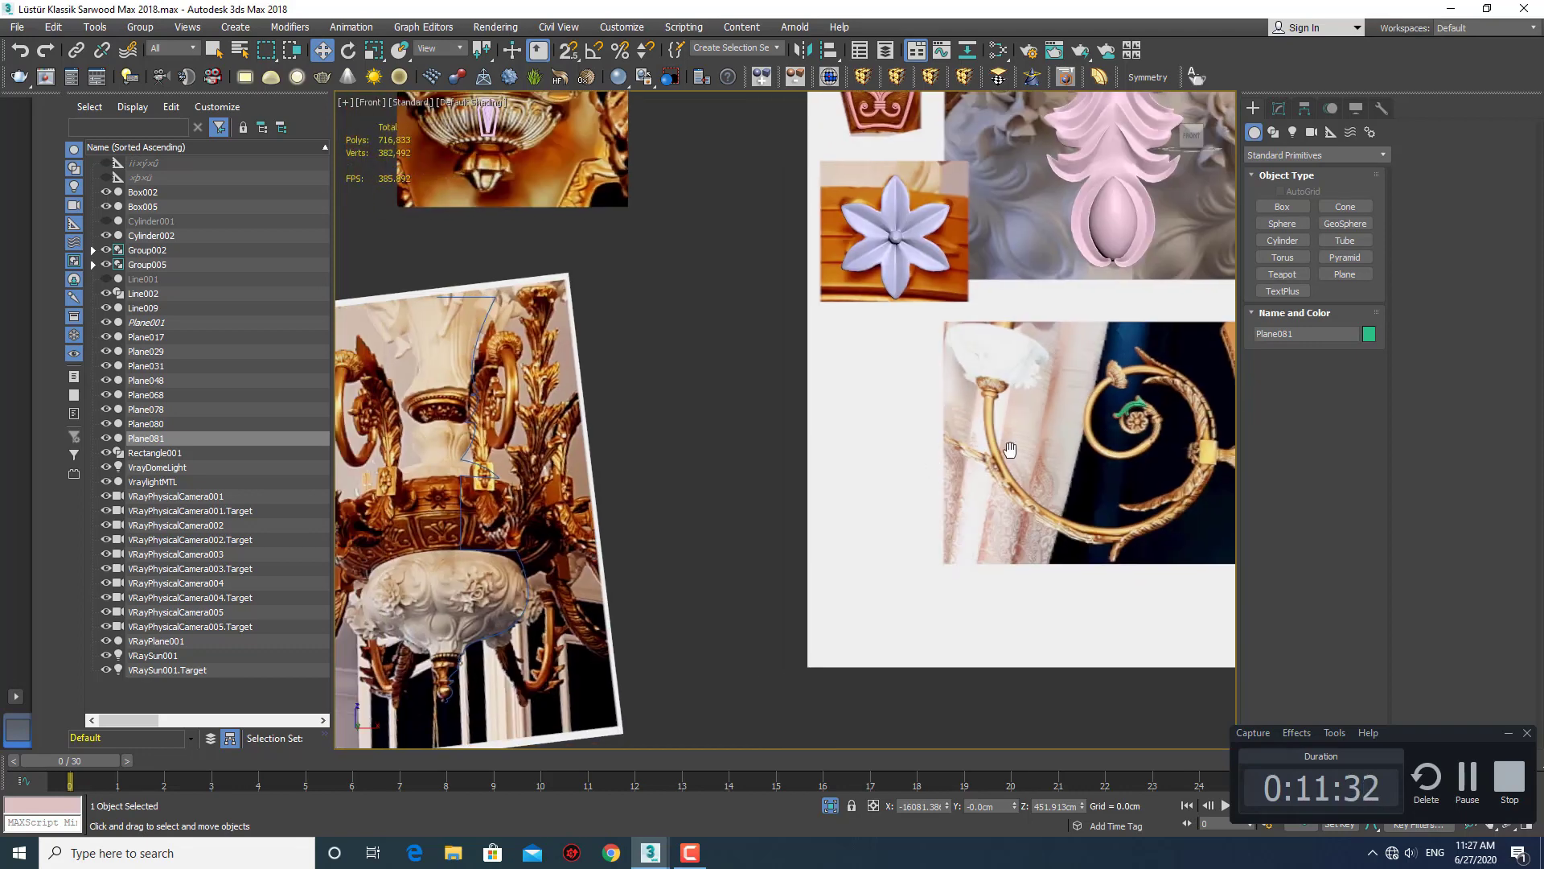
scroll(1098, 431, down, 4)
scroll(951, 382, up, 5)
scroll(951, 381, up, 3)
scroll(974, 344, up, 2)
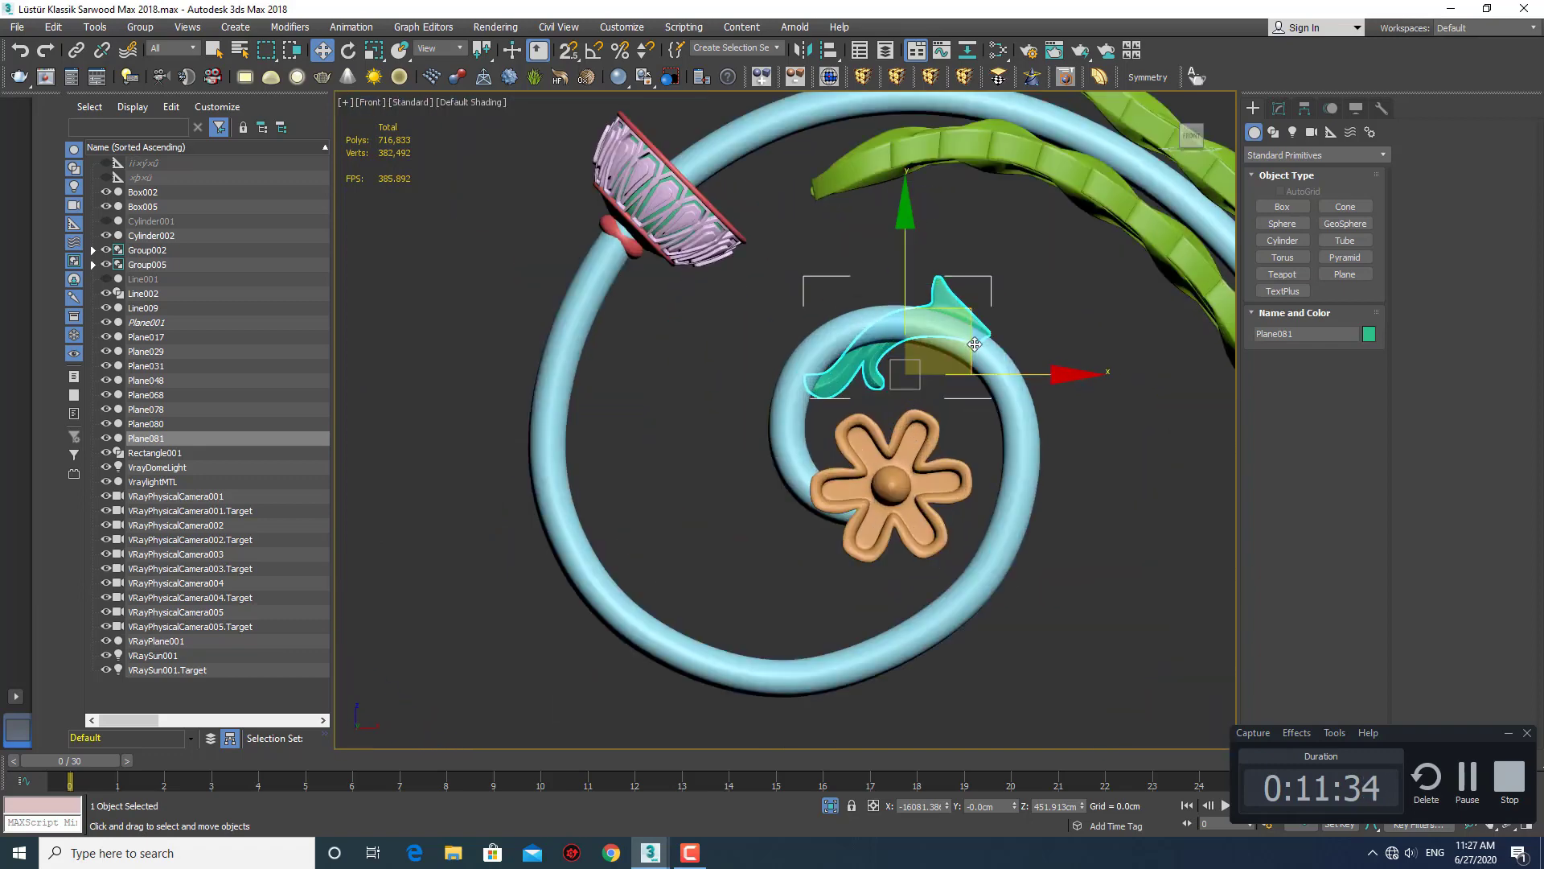
drag(975, 311, 898, 350)
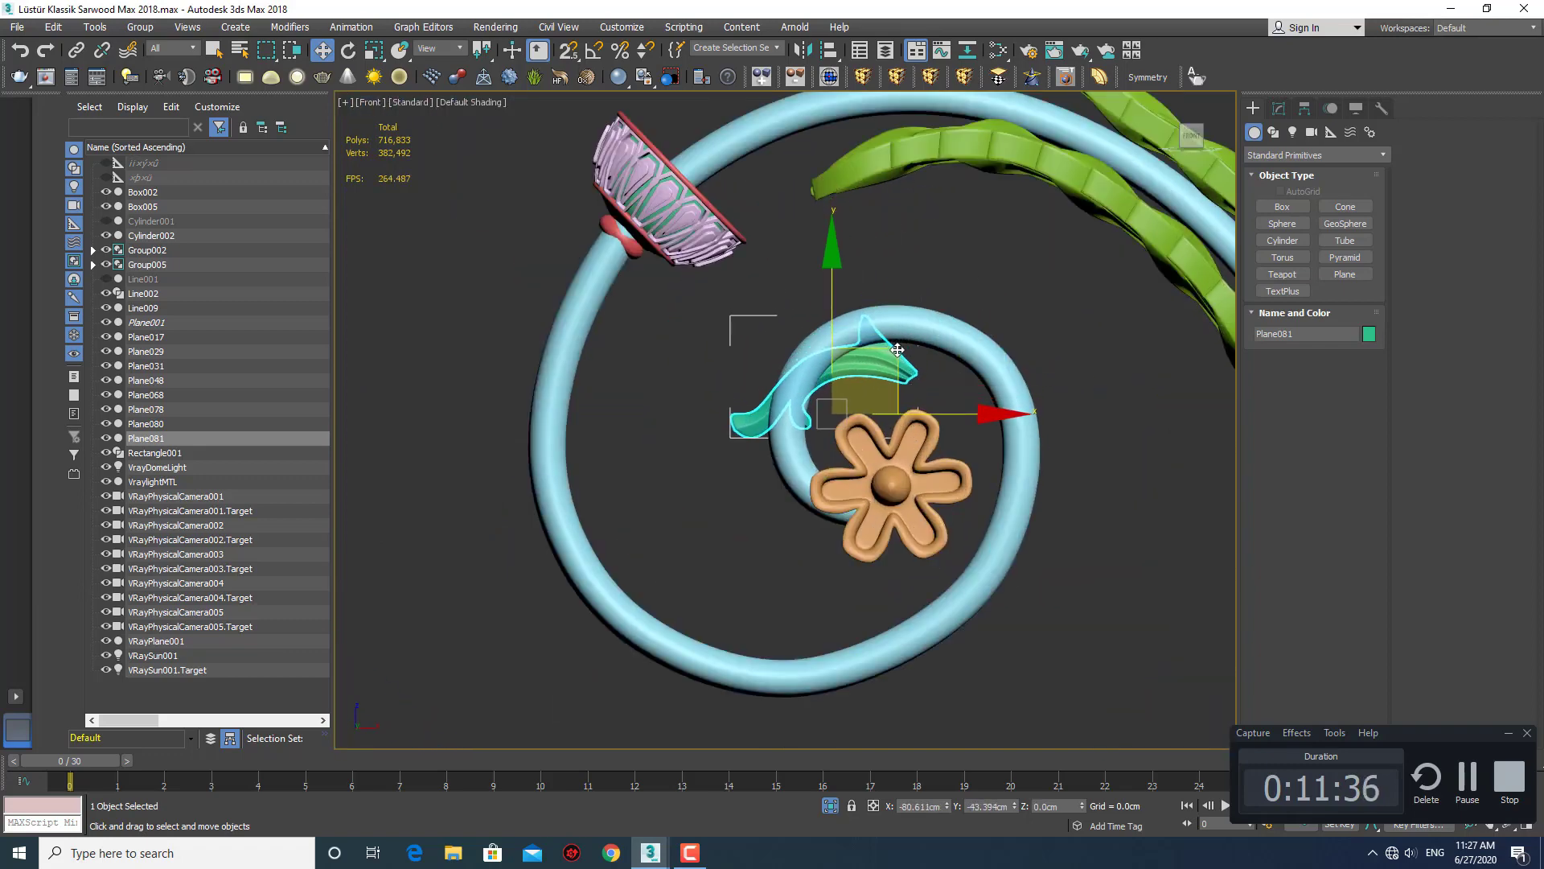
scroll(852, 406, down, 3)
scroll(837, 407, up, 2)
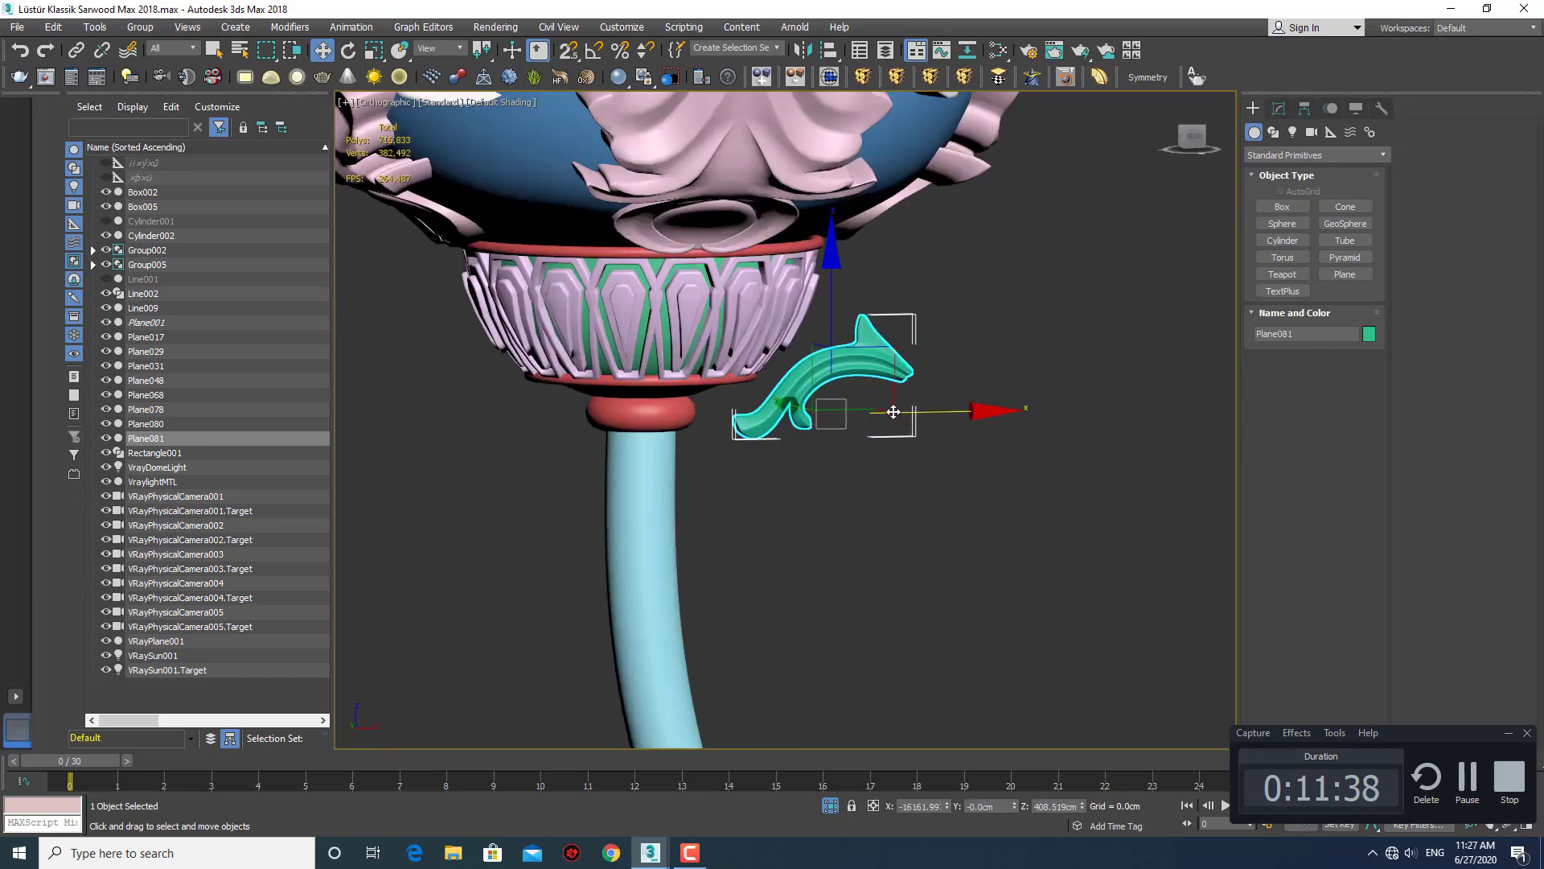
alt+middle_drag(837, 406, 846, 400)
Slide Plane081 into line with the arm in Top view, then zoom on it in Front view.
key(t)
scroll(765, 431, down, 2)
scroll(788, 340, down, 2)
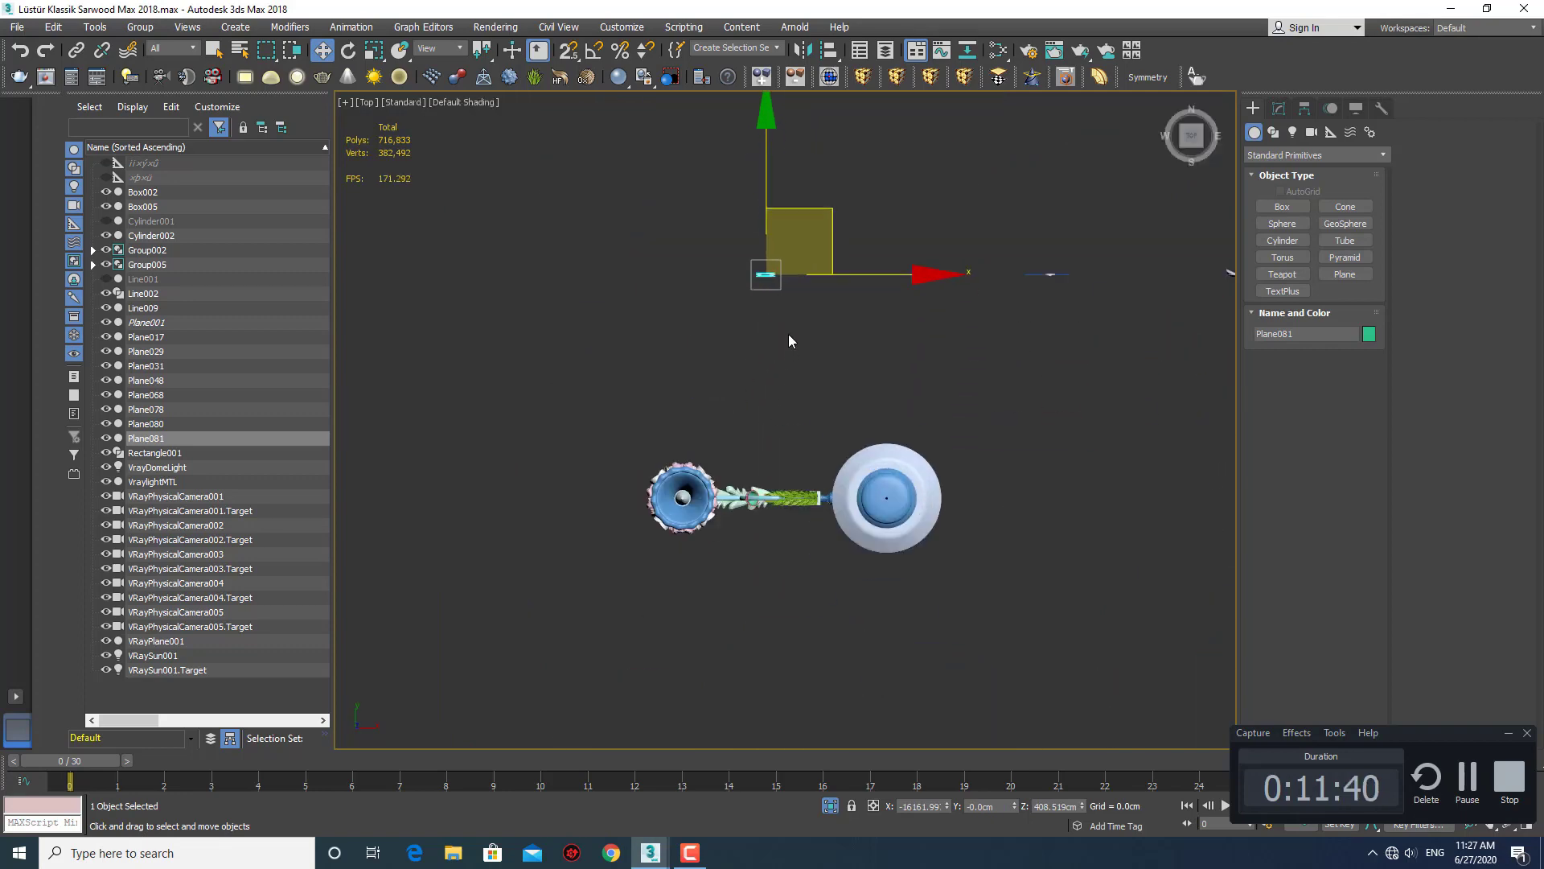
drag(765, 203, 748, 428)
key(f)
key(z)
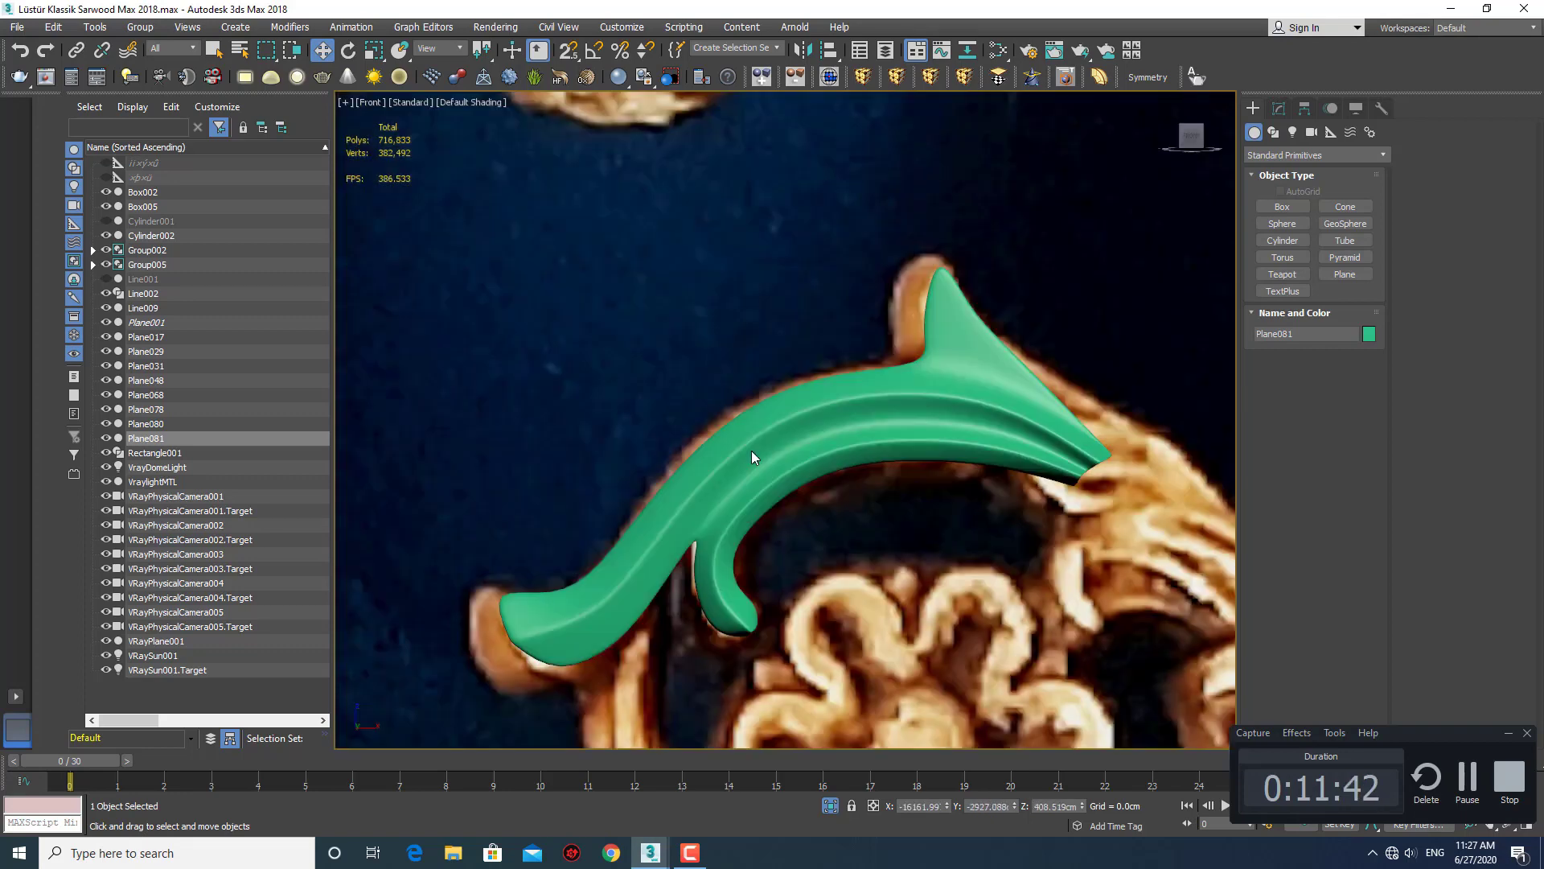
scroll(779, 447, down, 2)
scroll(799, 437, down, 3)
scroll(799, 416, up, 1)
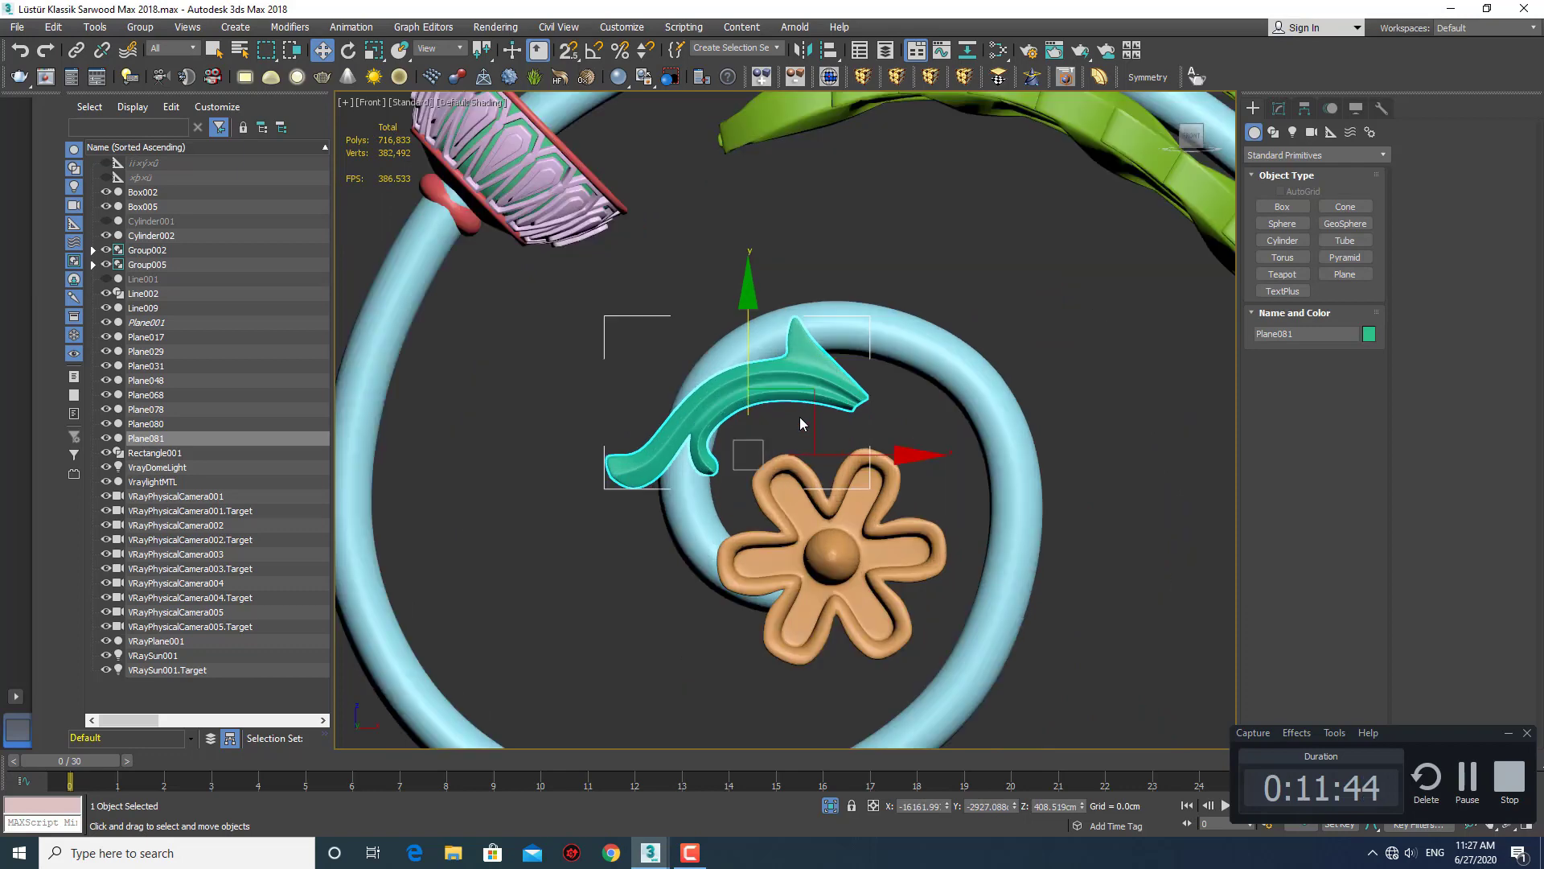
Center the pivot point on the leaf copy Plane081.
click(1305, 107)
click(1302, 219)
click(1316, 302)
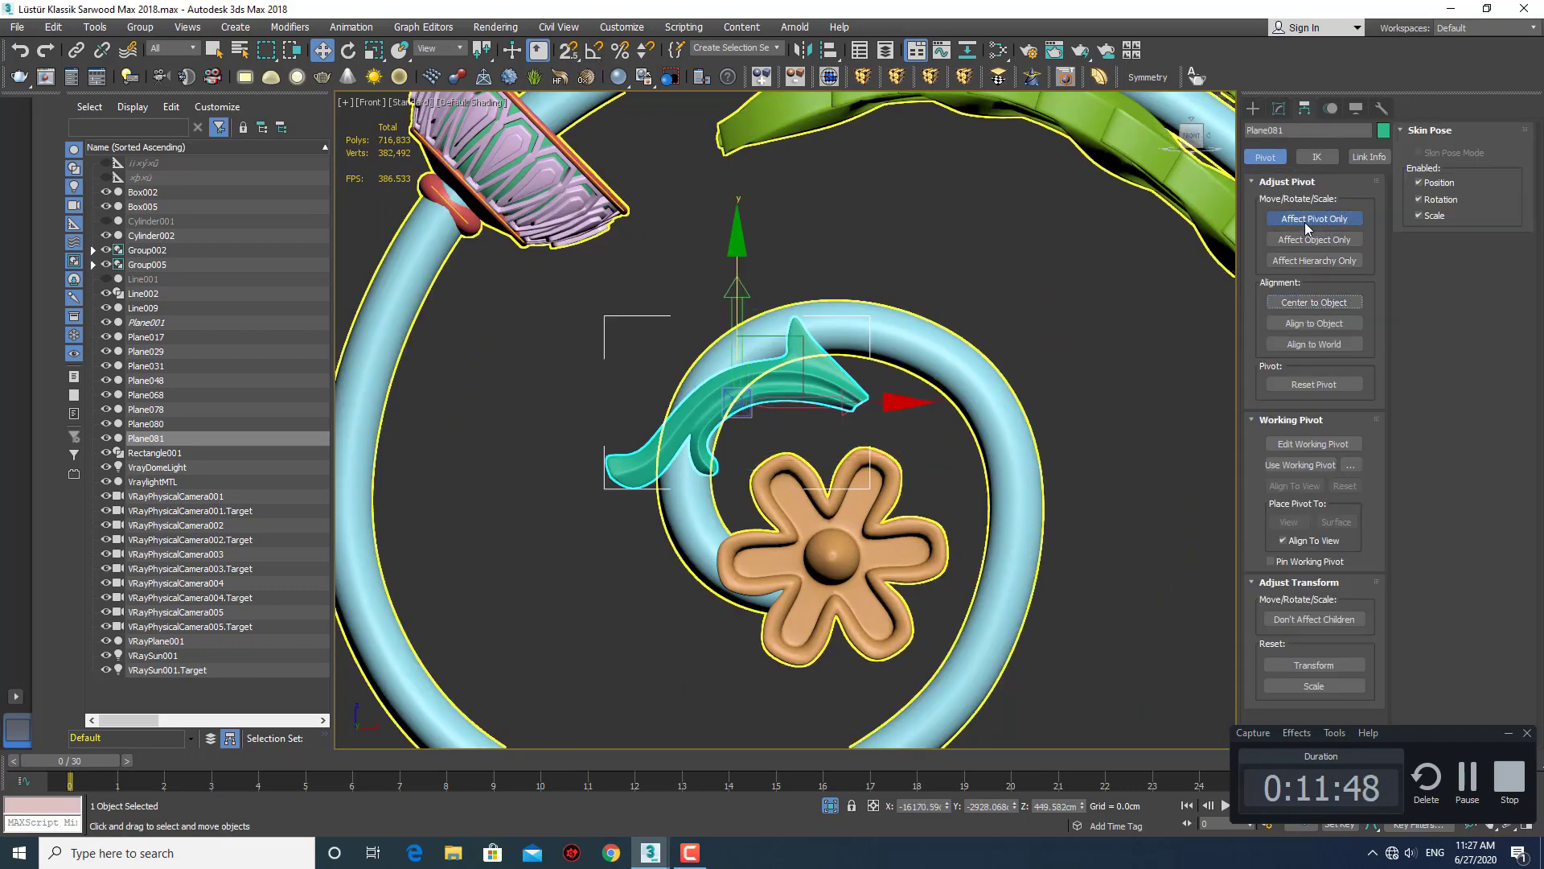
click(1314, 219)
click(1253, 108)
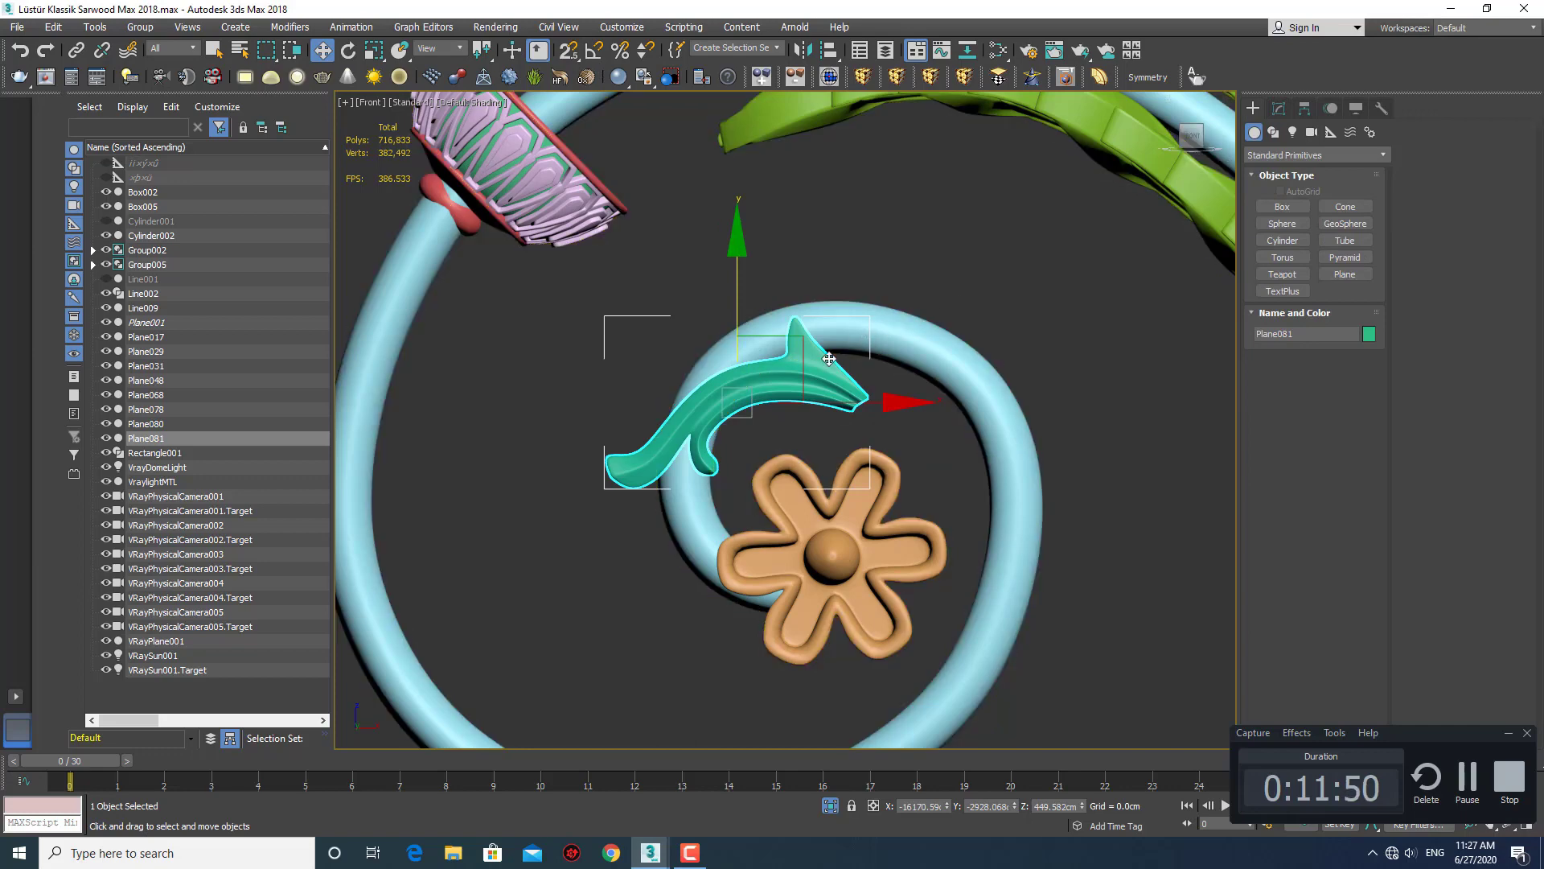
Rotate the leaf copy about 30 degrees and nudge it slightly up and left.
key(e)
drag(850, 310, 820, 262)
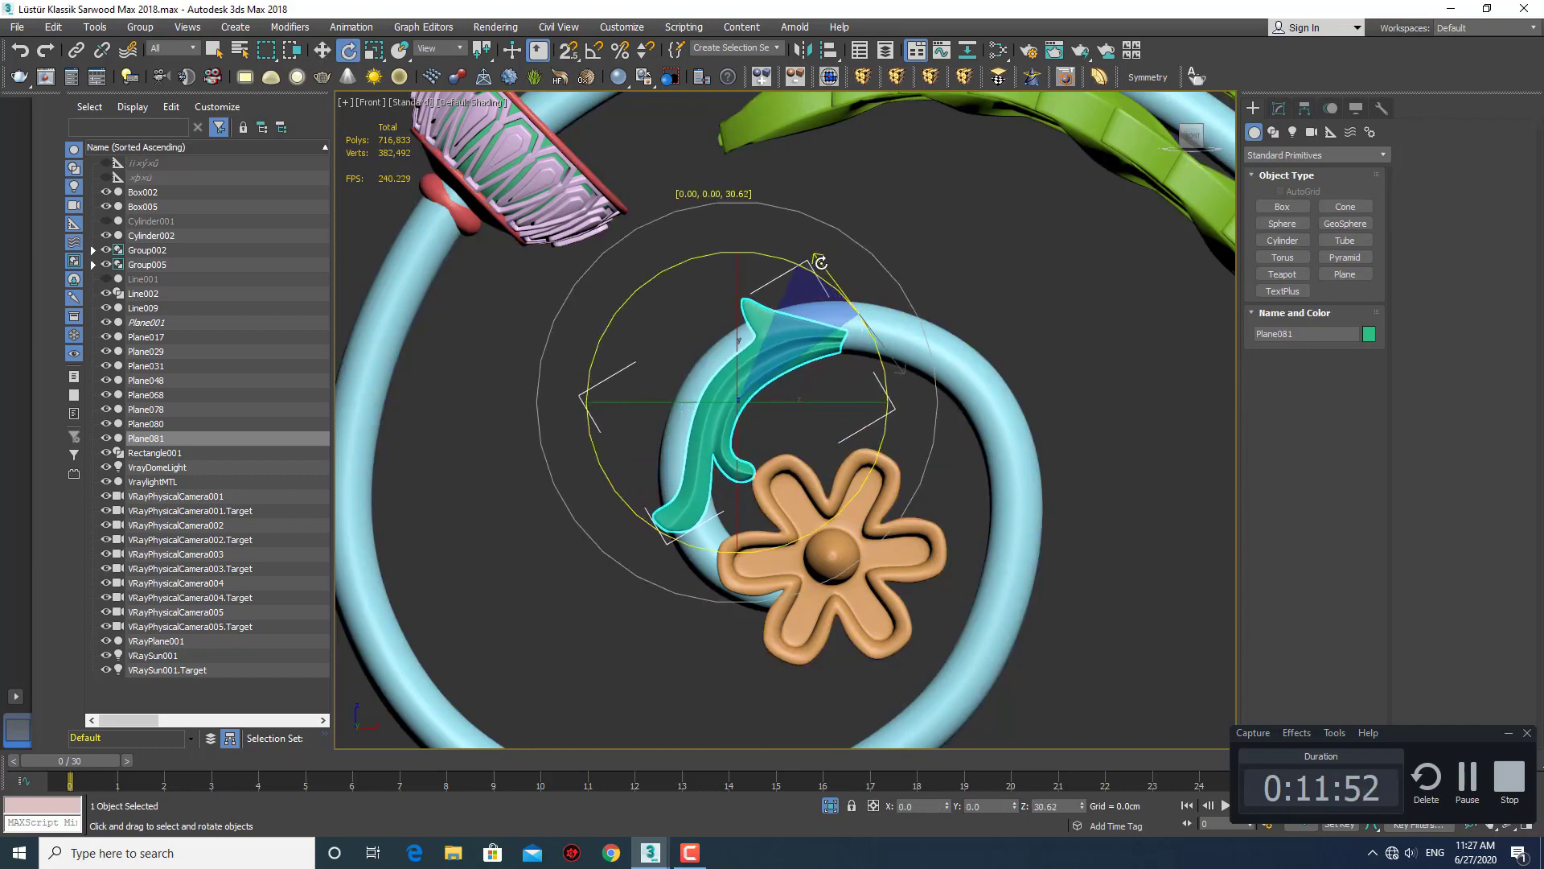
key(w)
drag(808, 342, 791, 332)
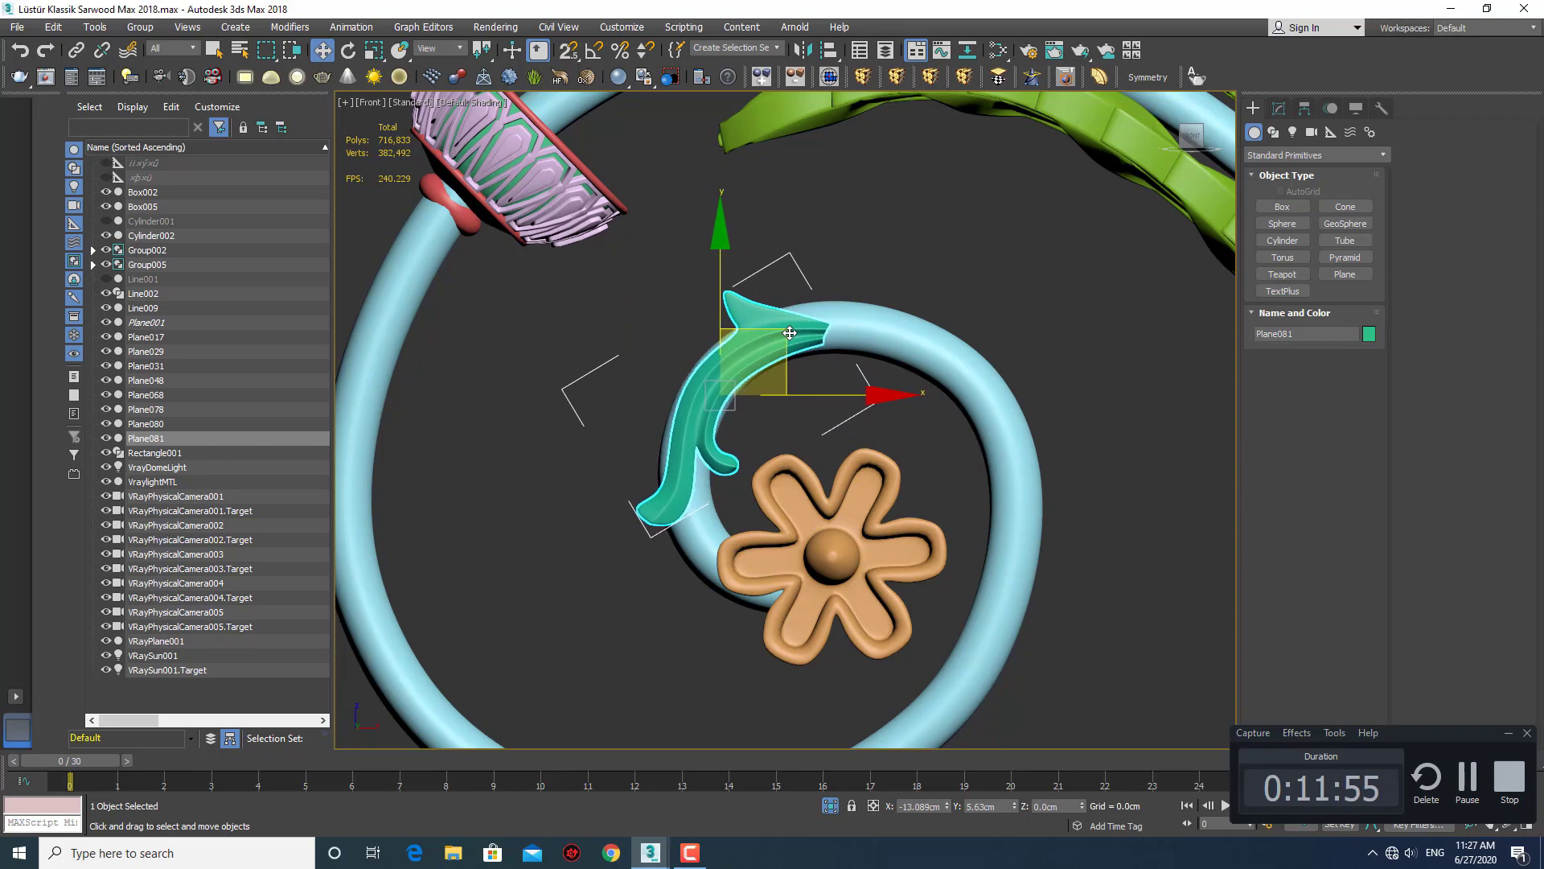
click(1279, 107)
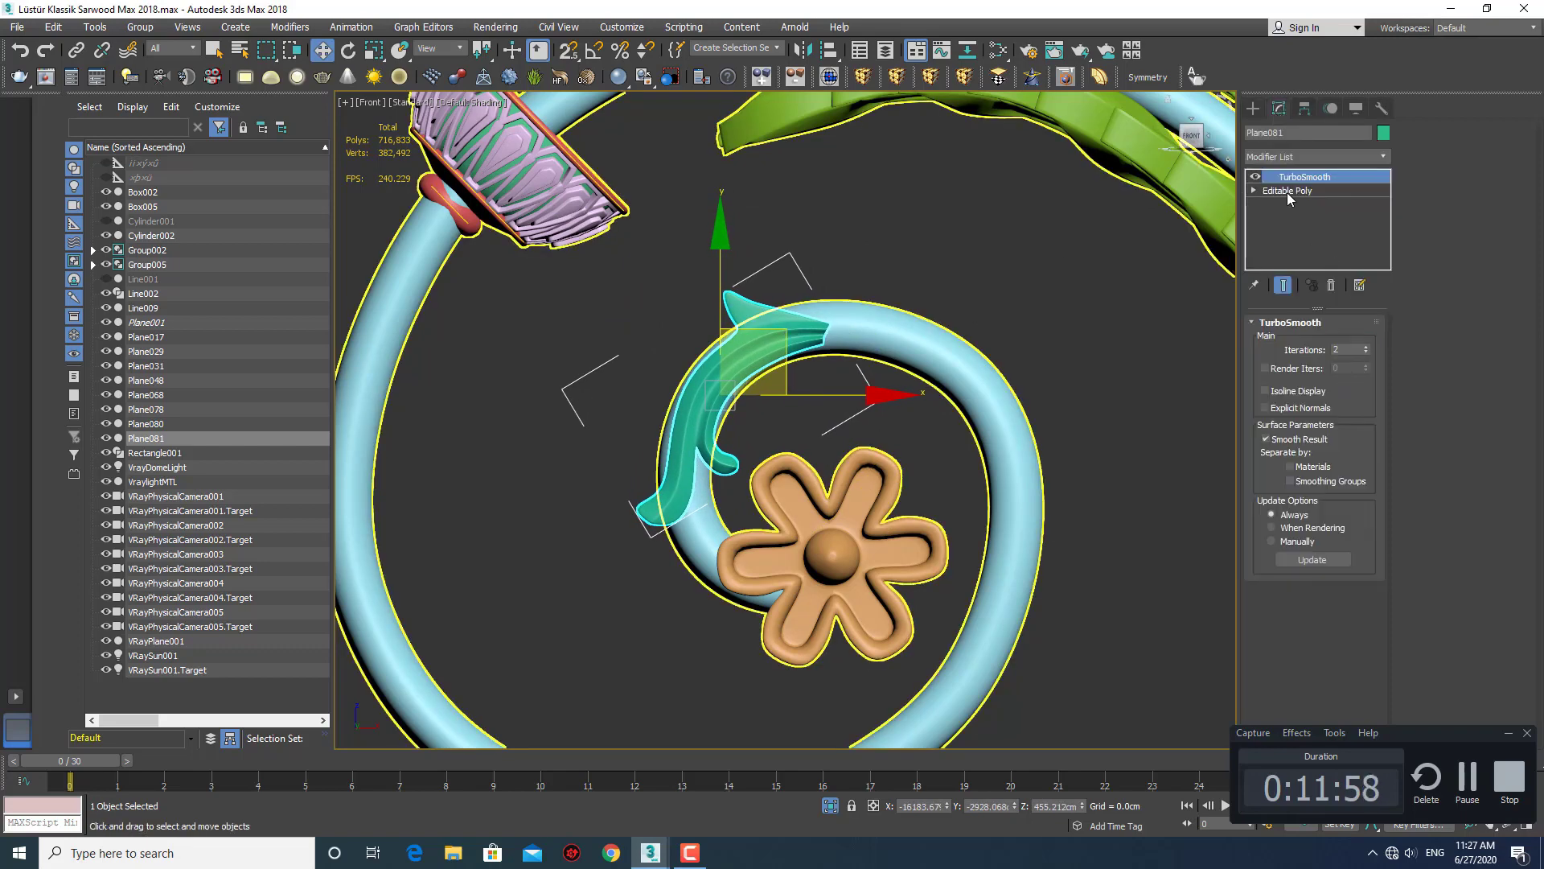
click(1252, 107)
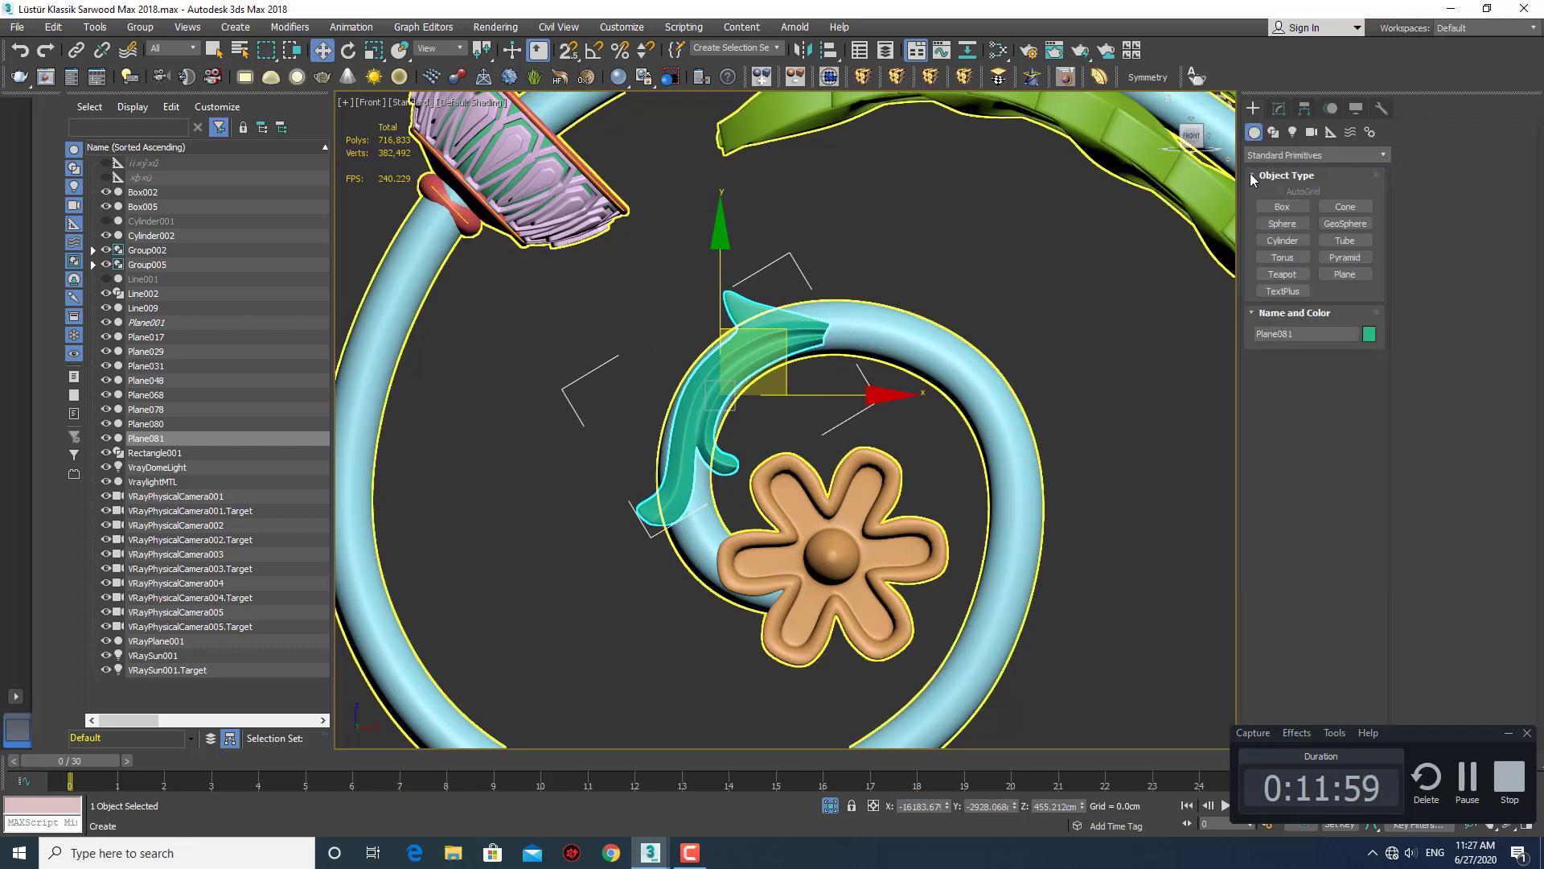
Scale the leaf copy uniformly to 120% with the Scale Transform Type-In.
right_click(375, 51)
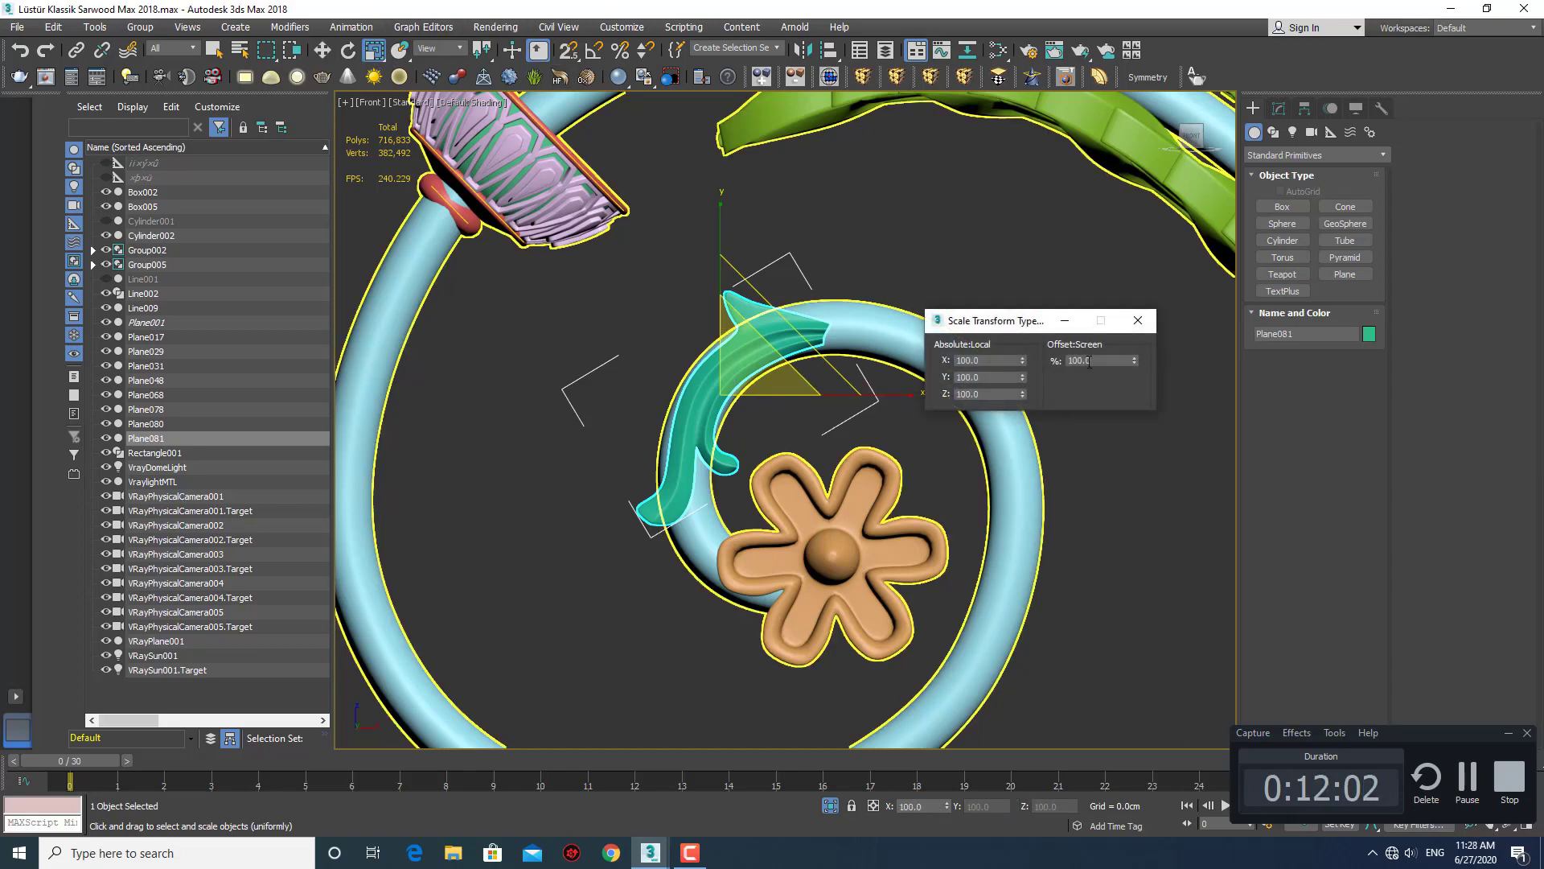
text(0)
key(Return)
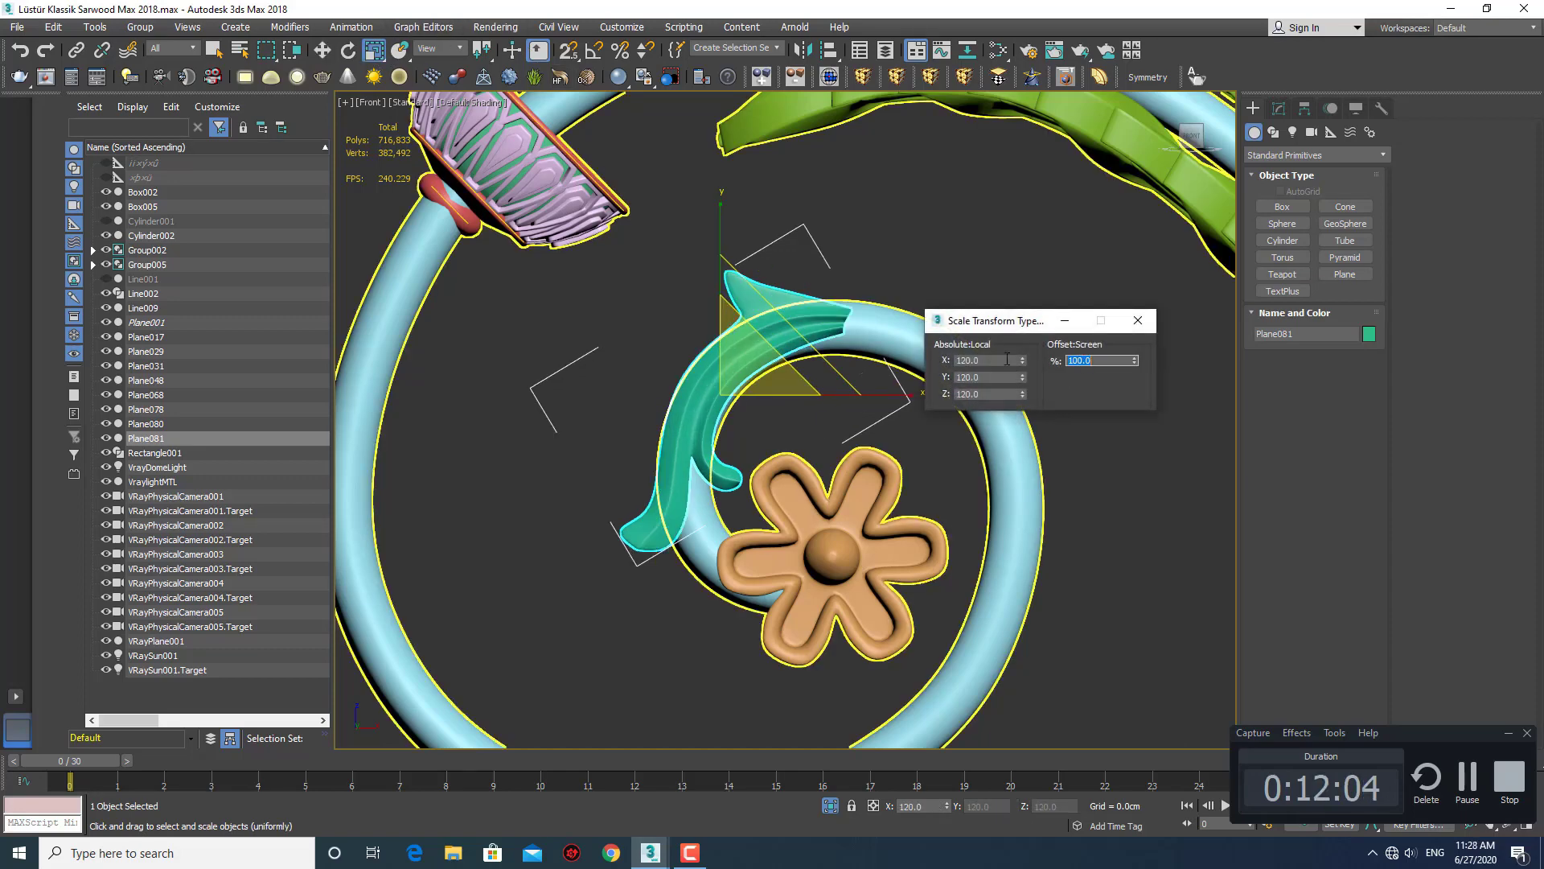
text(0)
key(Return)
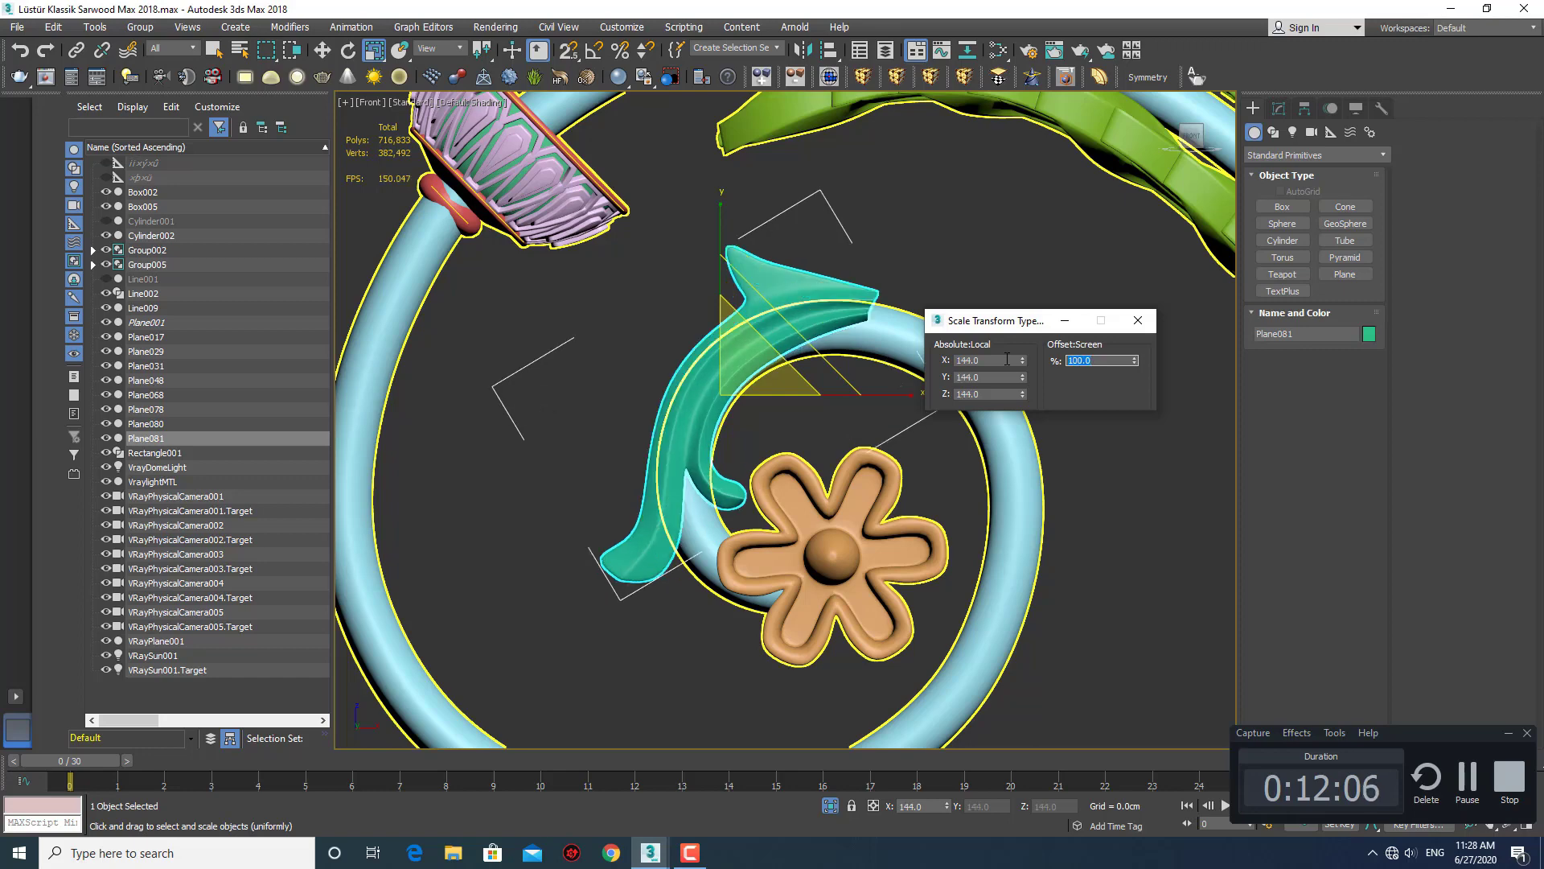
click(1137, 320)
Tilt the leaf about -9° on Z and nudge it slightly up and right.
key(w)
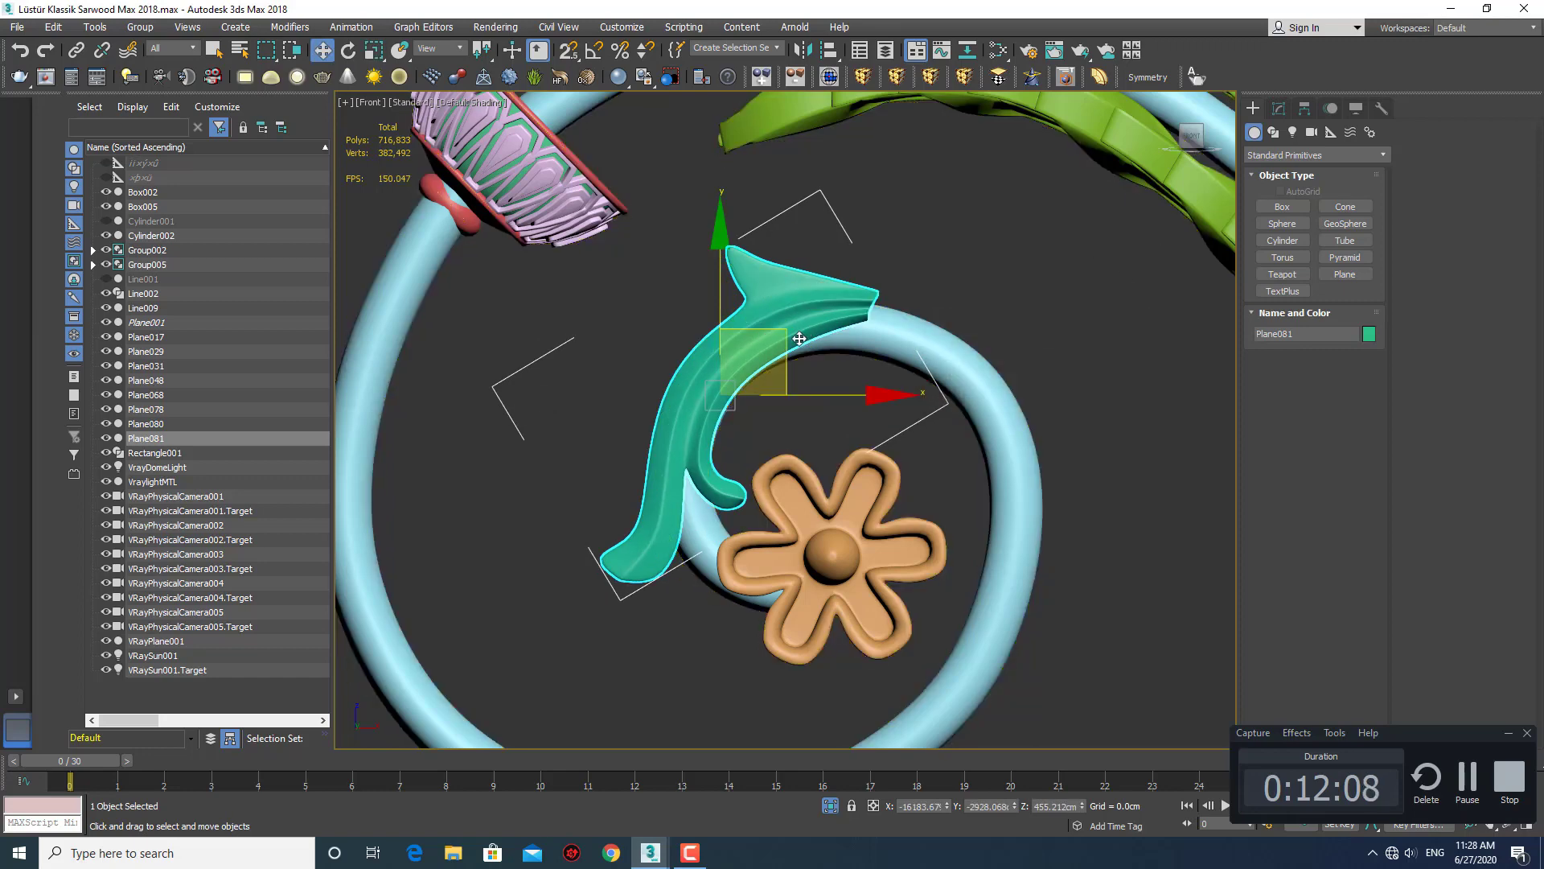
key(e)
drag(827, 297, 838, 305)
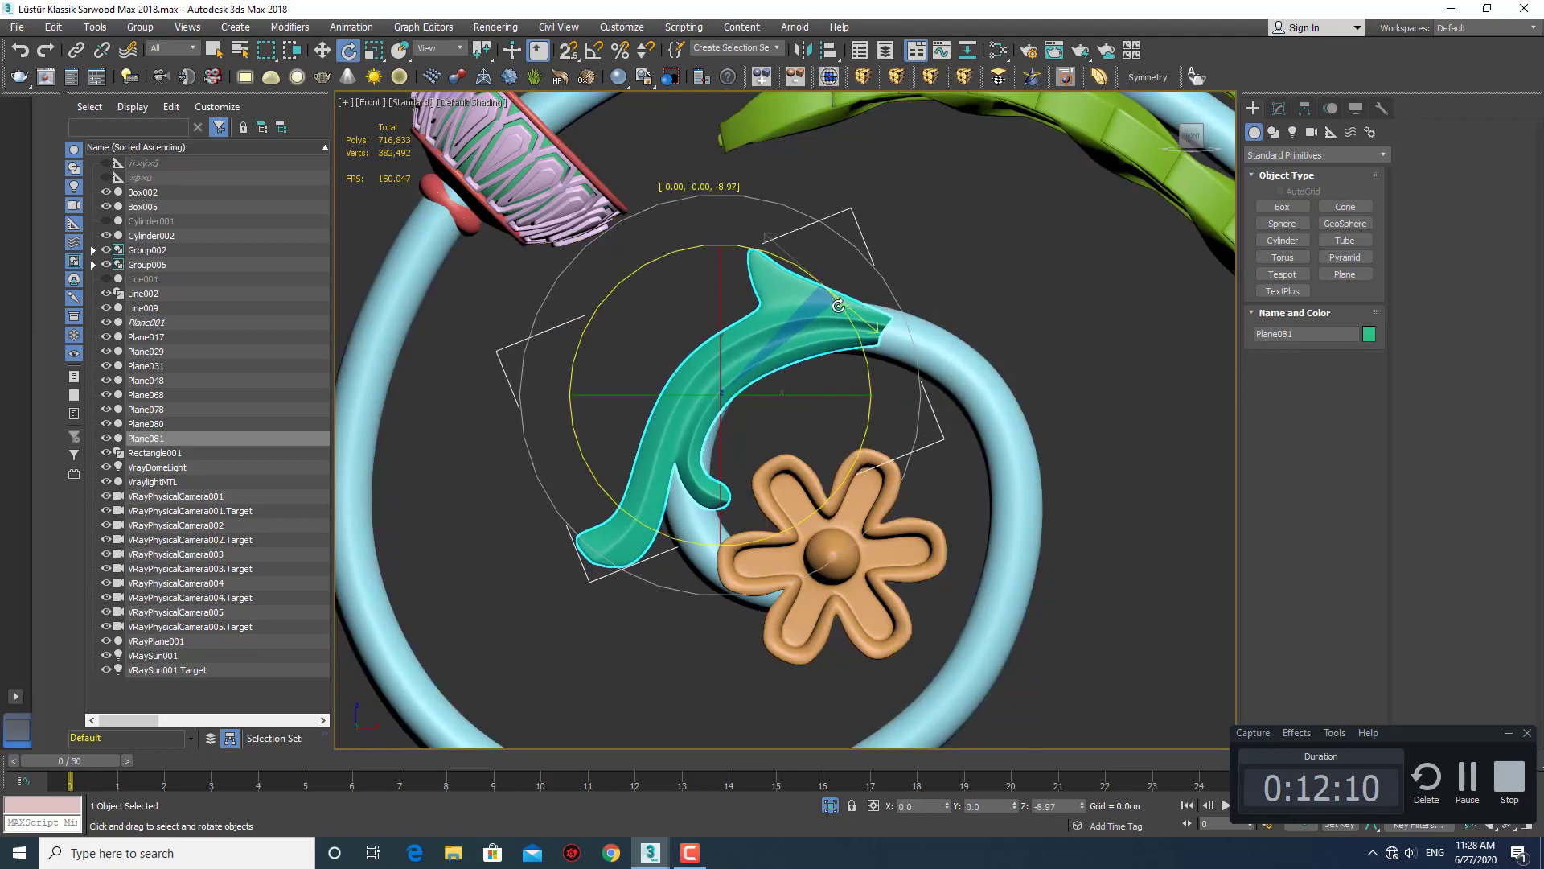
key(w)
drag(791, 338, 799, 335)
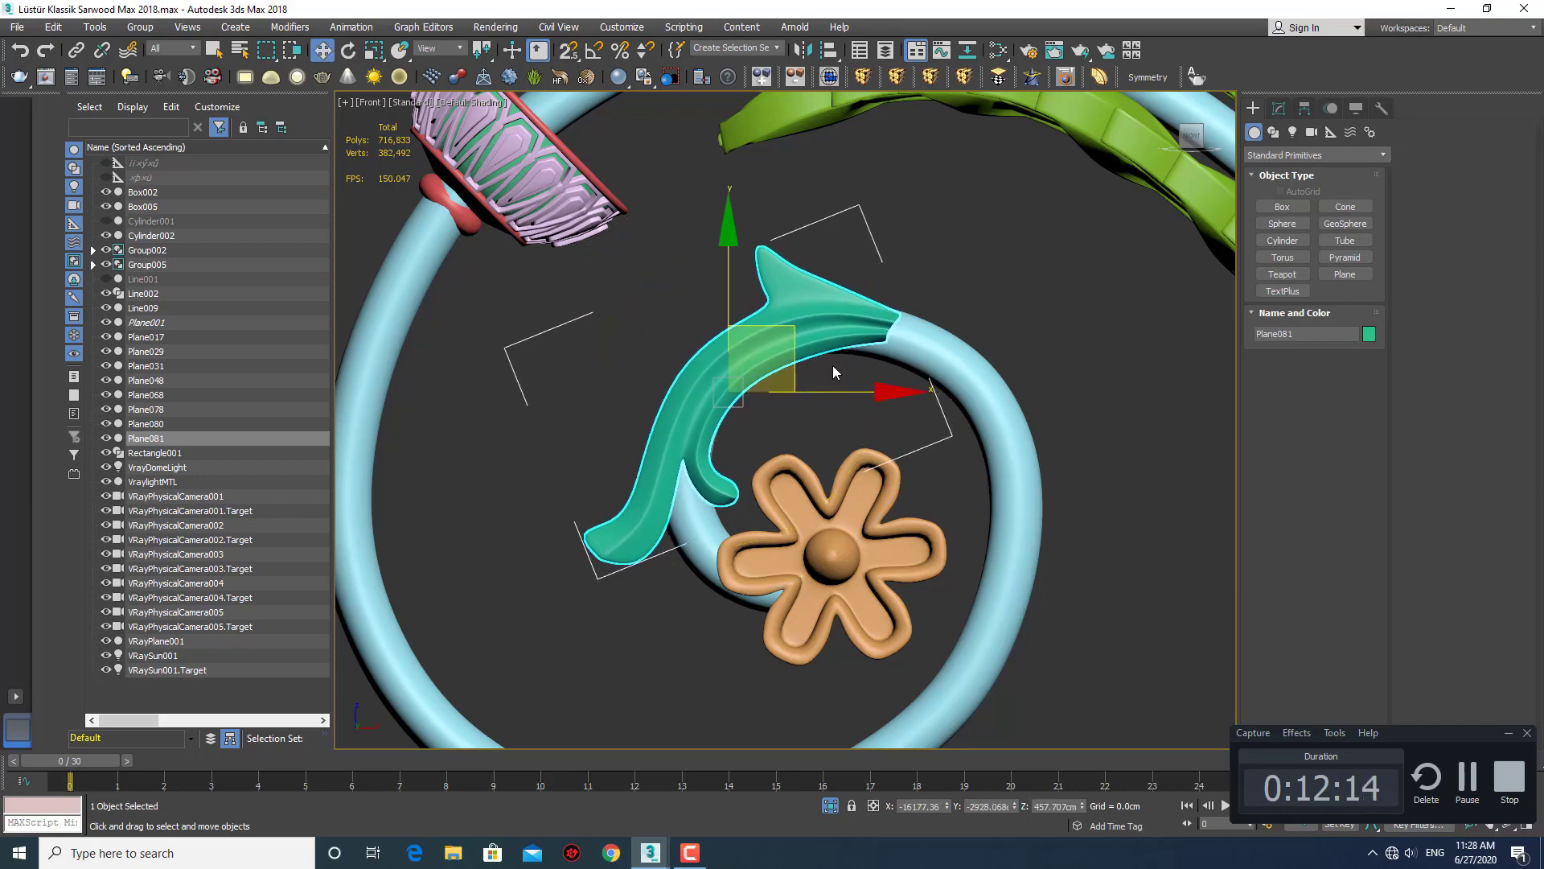
Slide the leaf along Y onto the blue ring, checking in Perspective view.
key(p)
scroll(881, 457, up, 5)
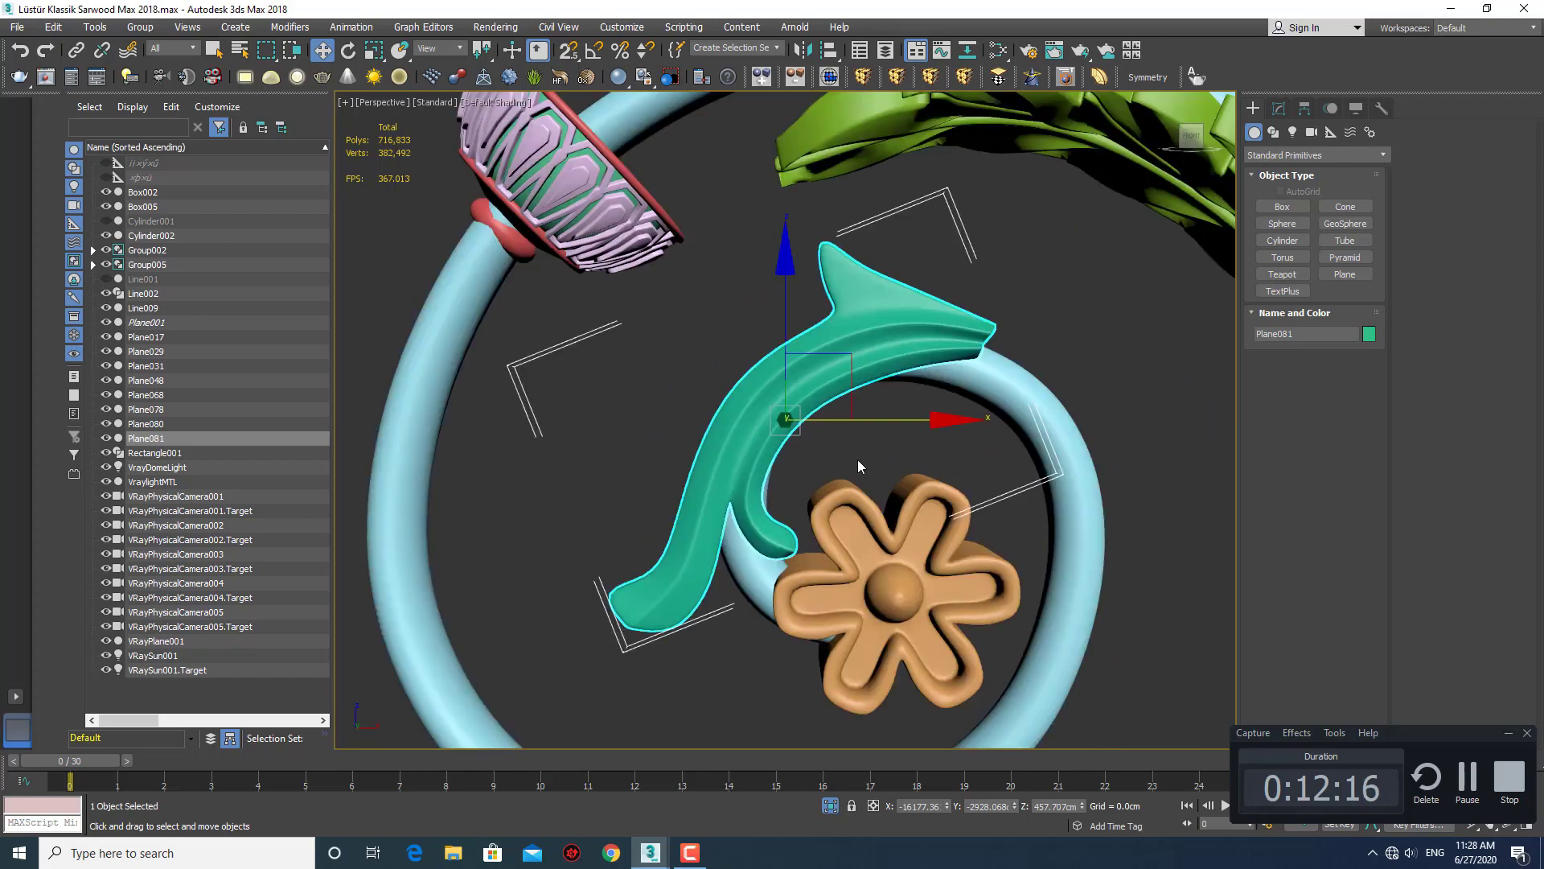
alt+middle_drag(858, 465, 588, 399)
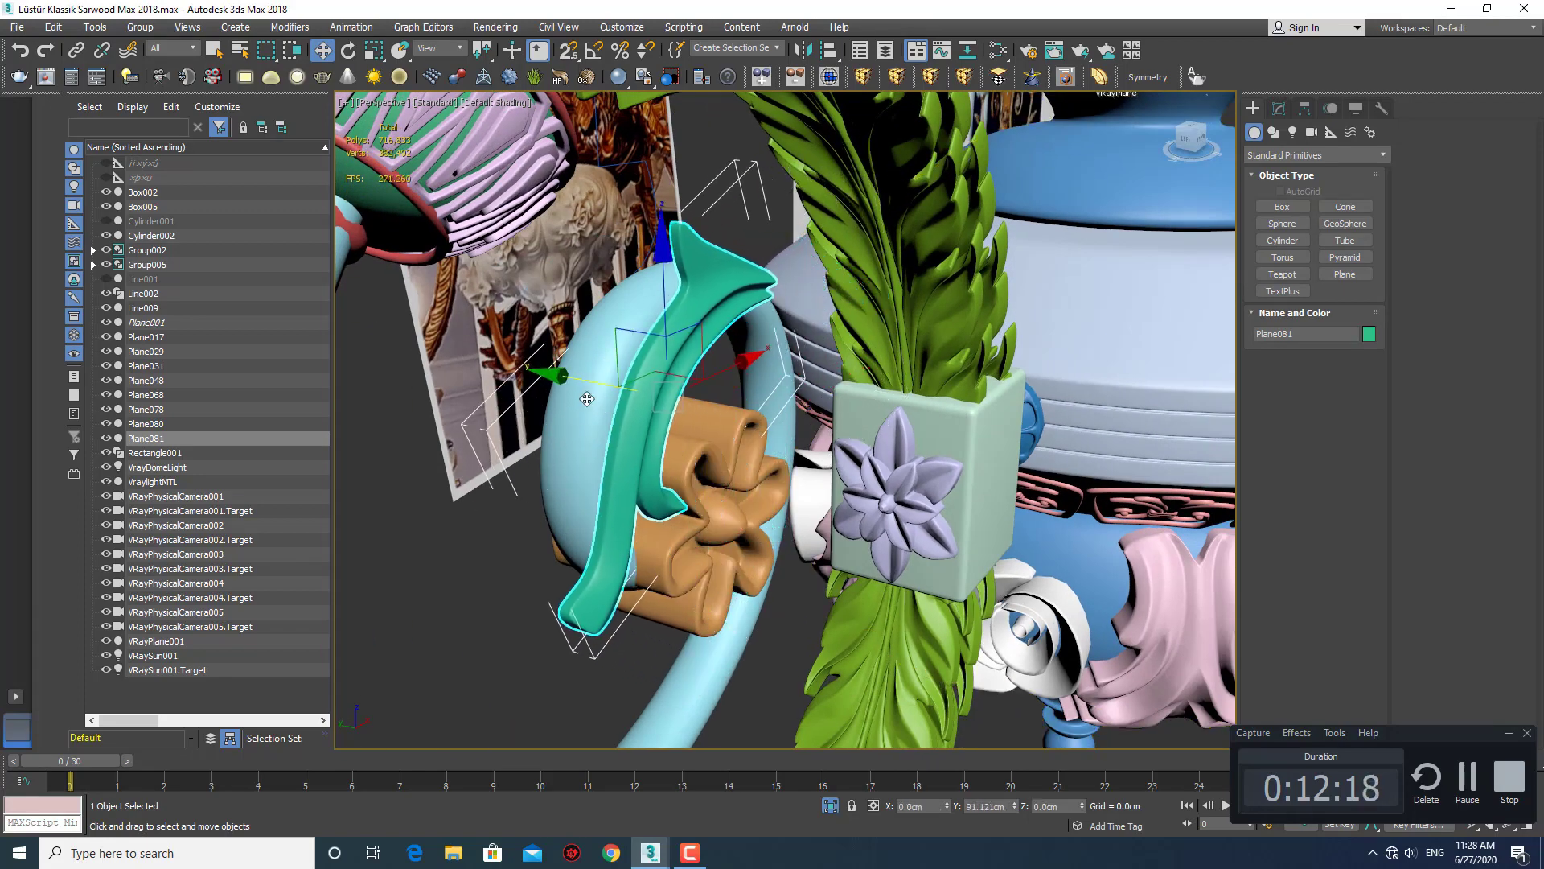
drag(587, 399, 558, 400)
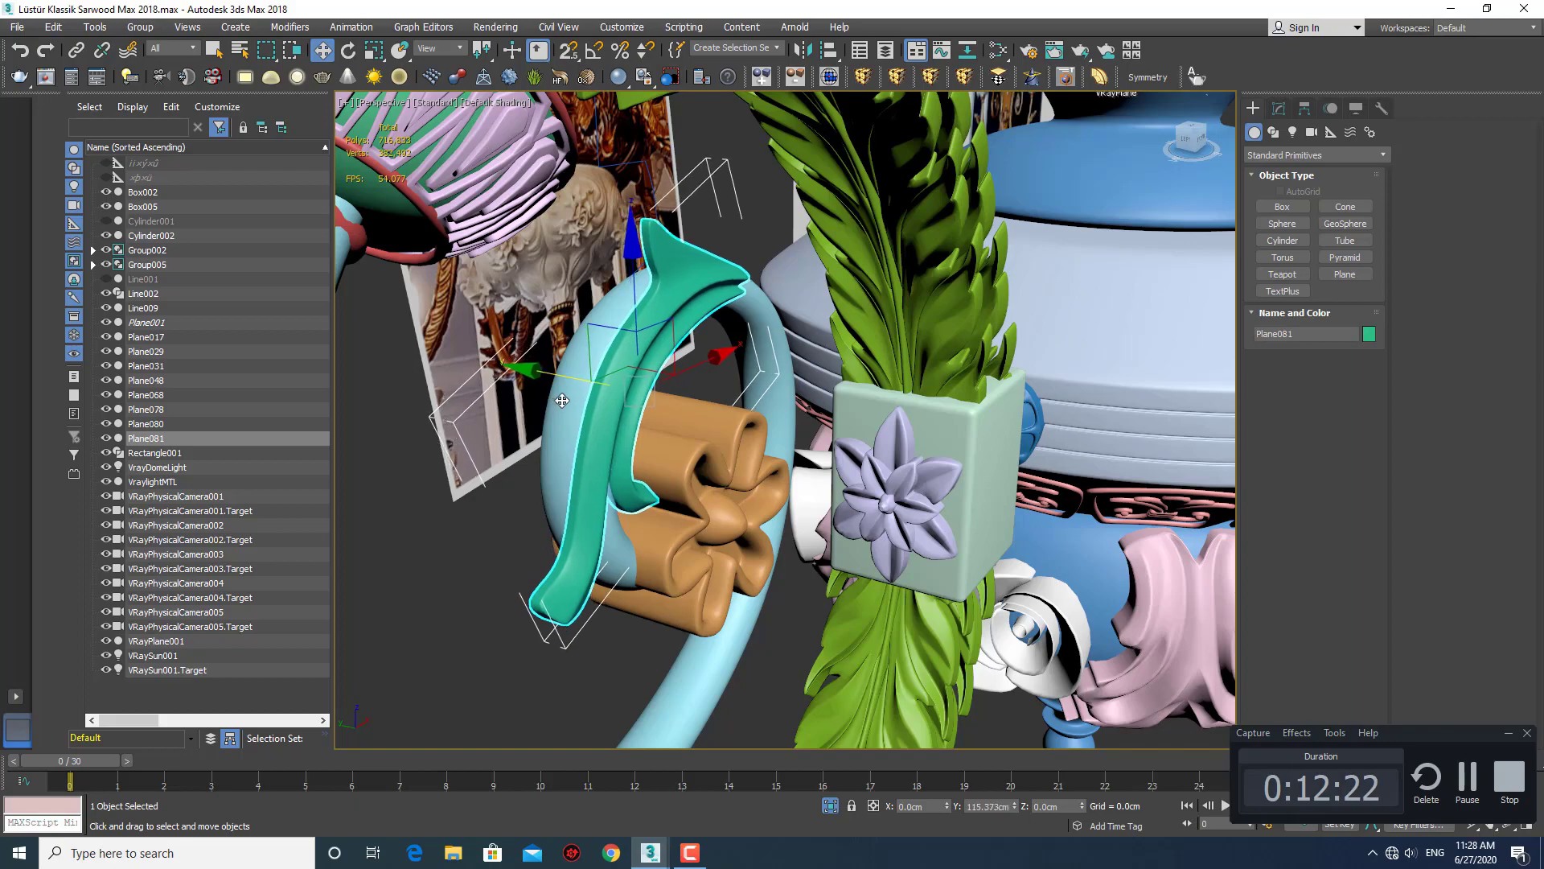
alt+middle_drag(558, 400, 726, 394)
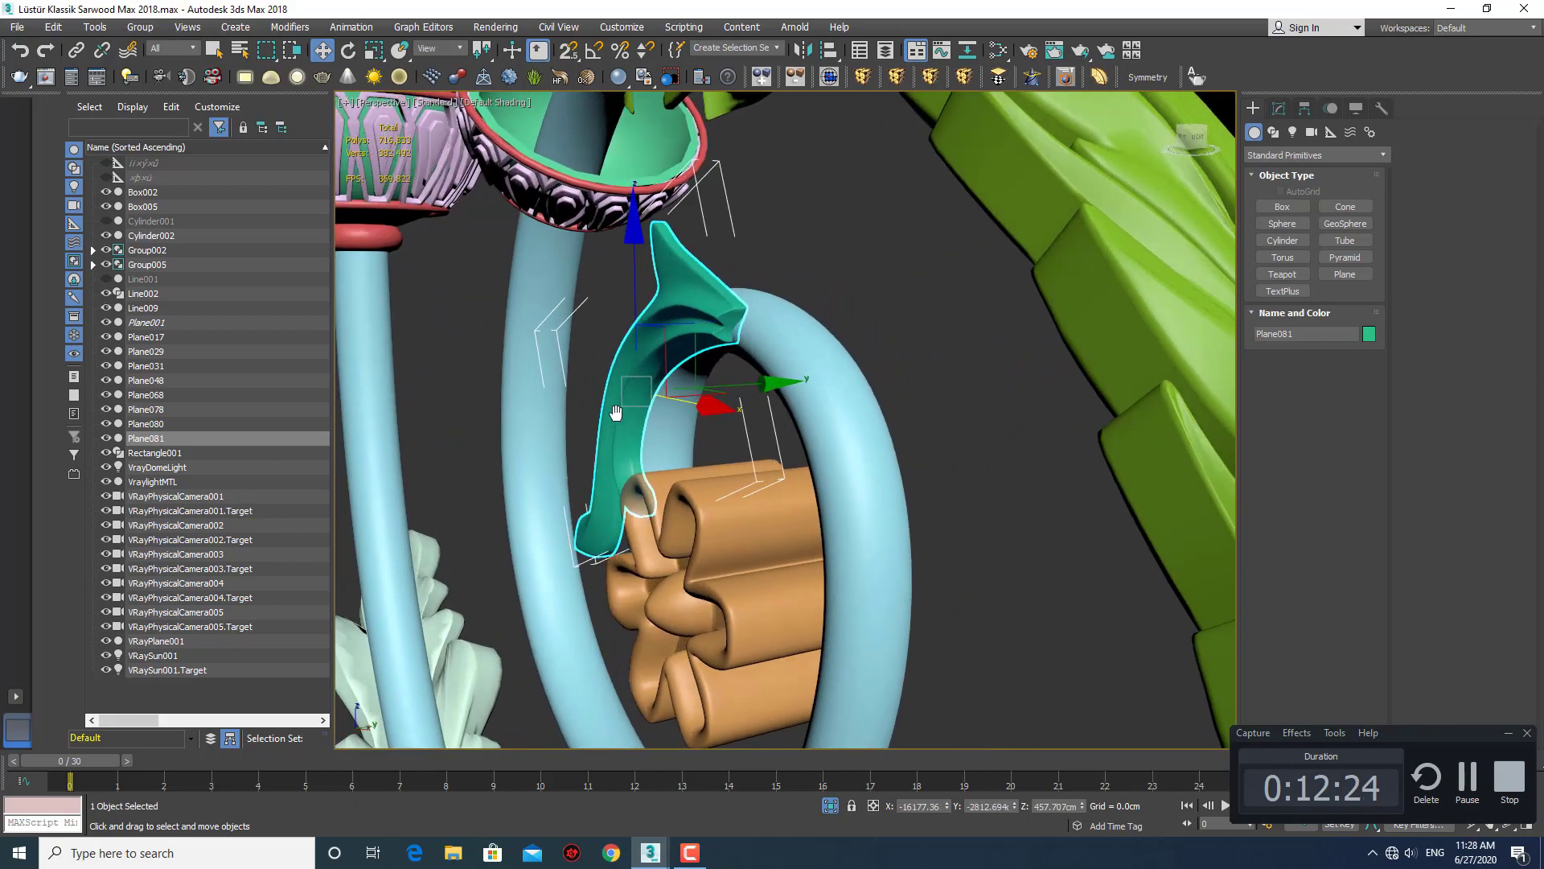
key(f)
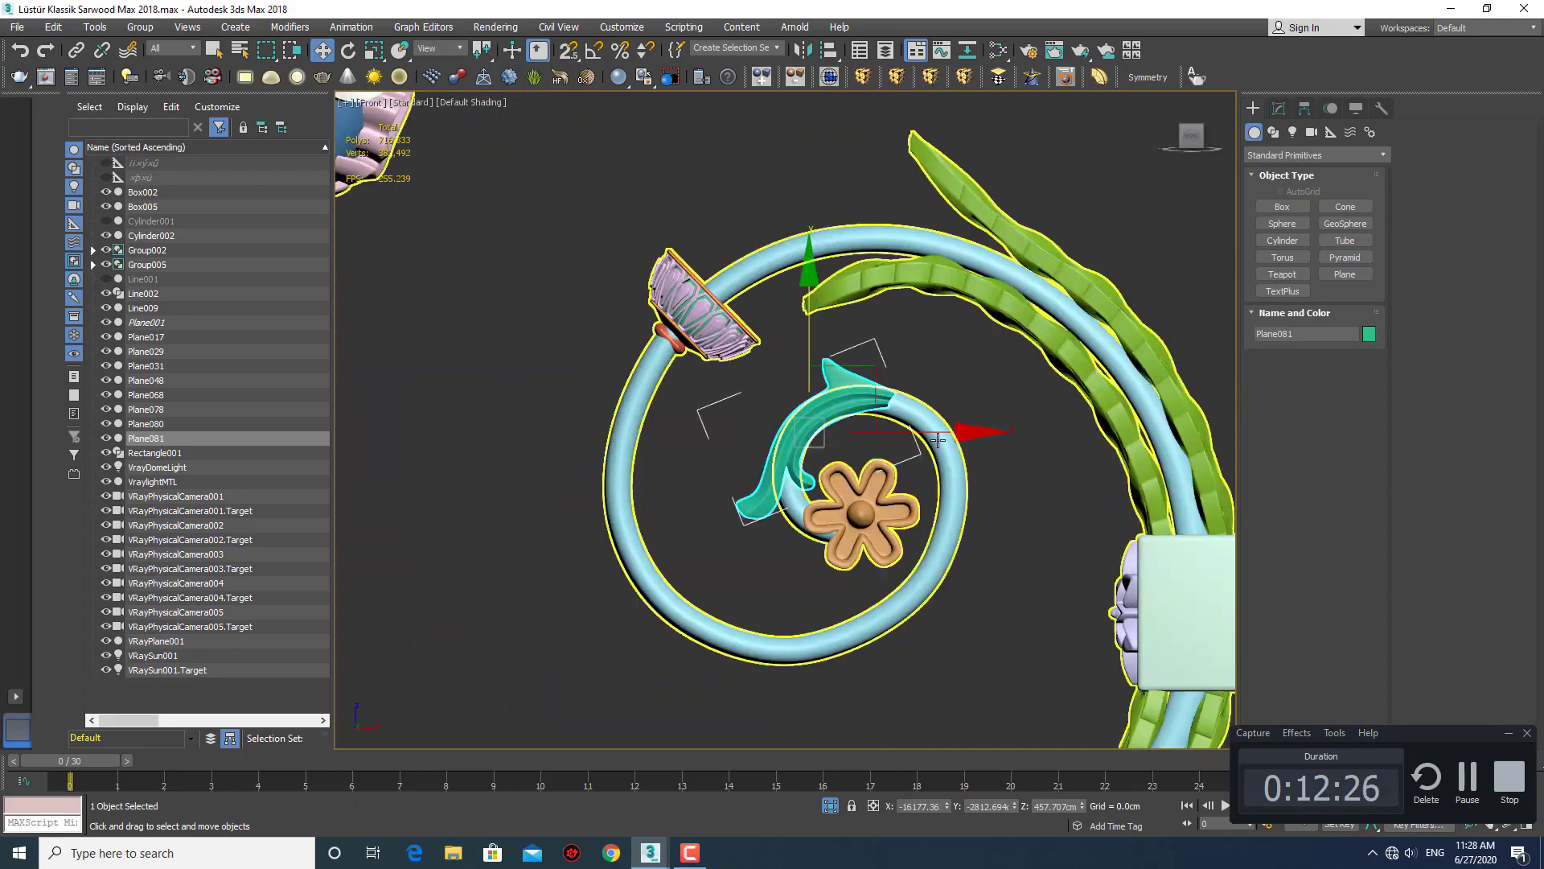
Delete the TurboSmooth modifier from the leaf Plane081.
click(1279, 110)
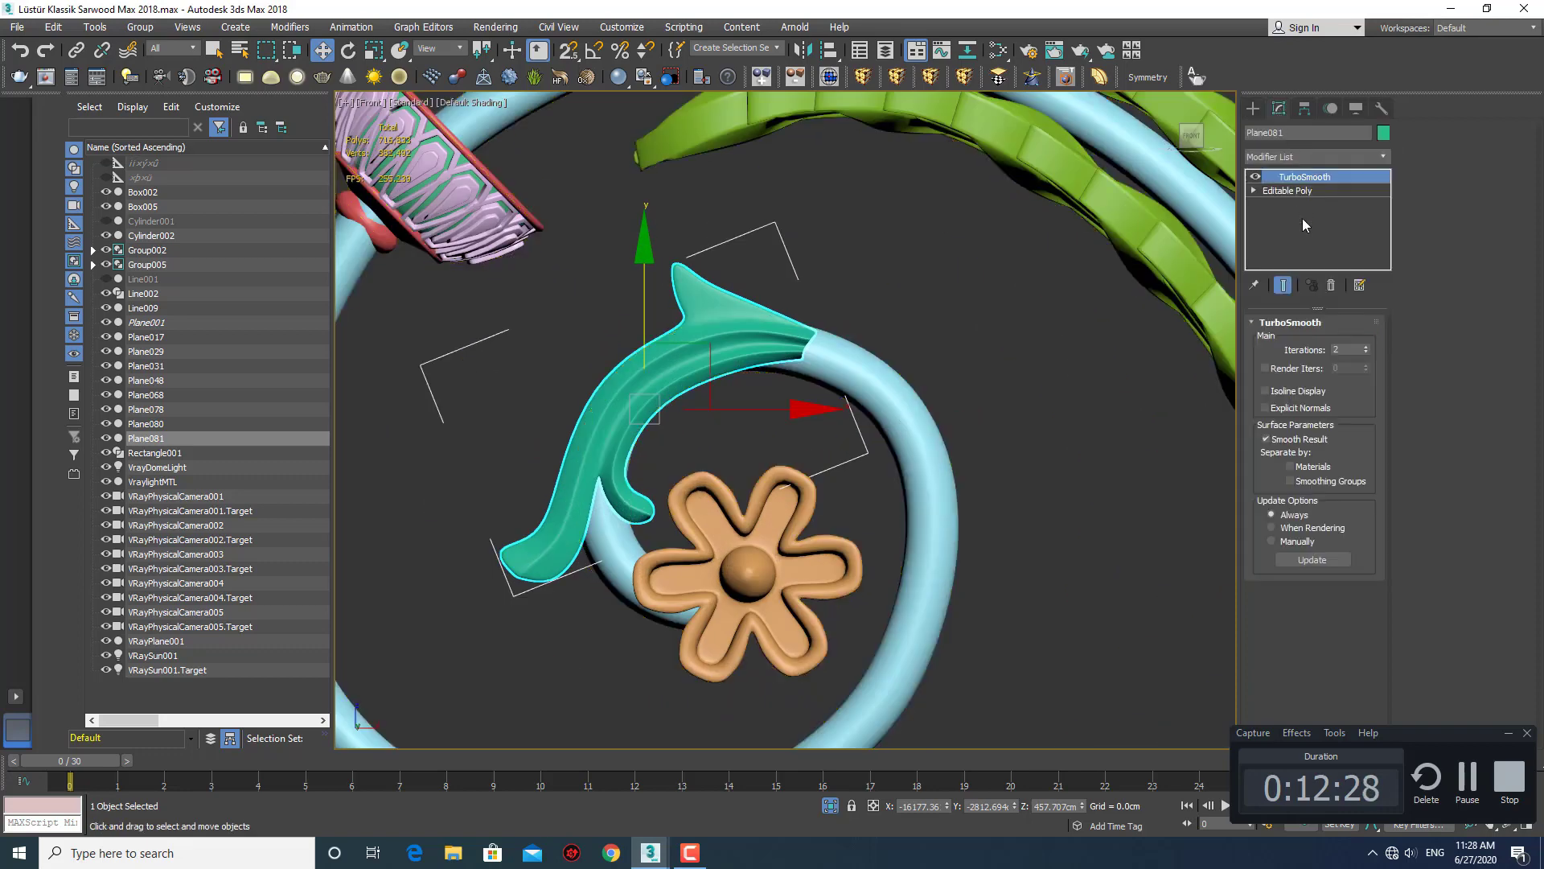
click(1317, 193)
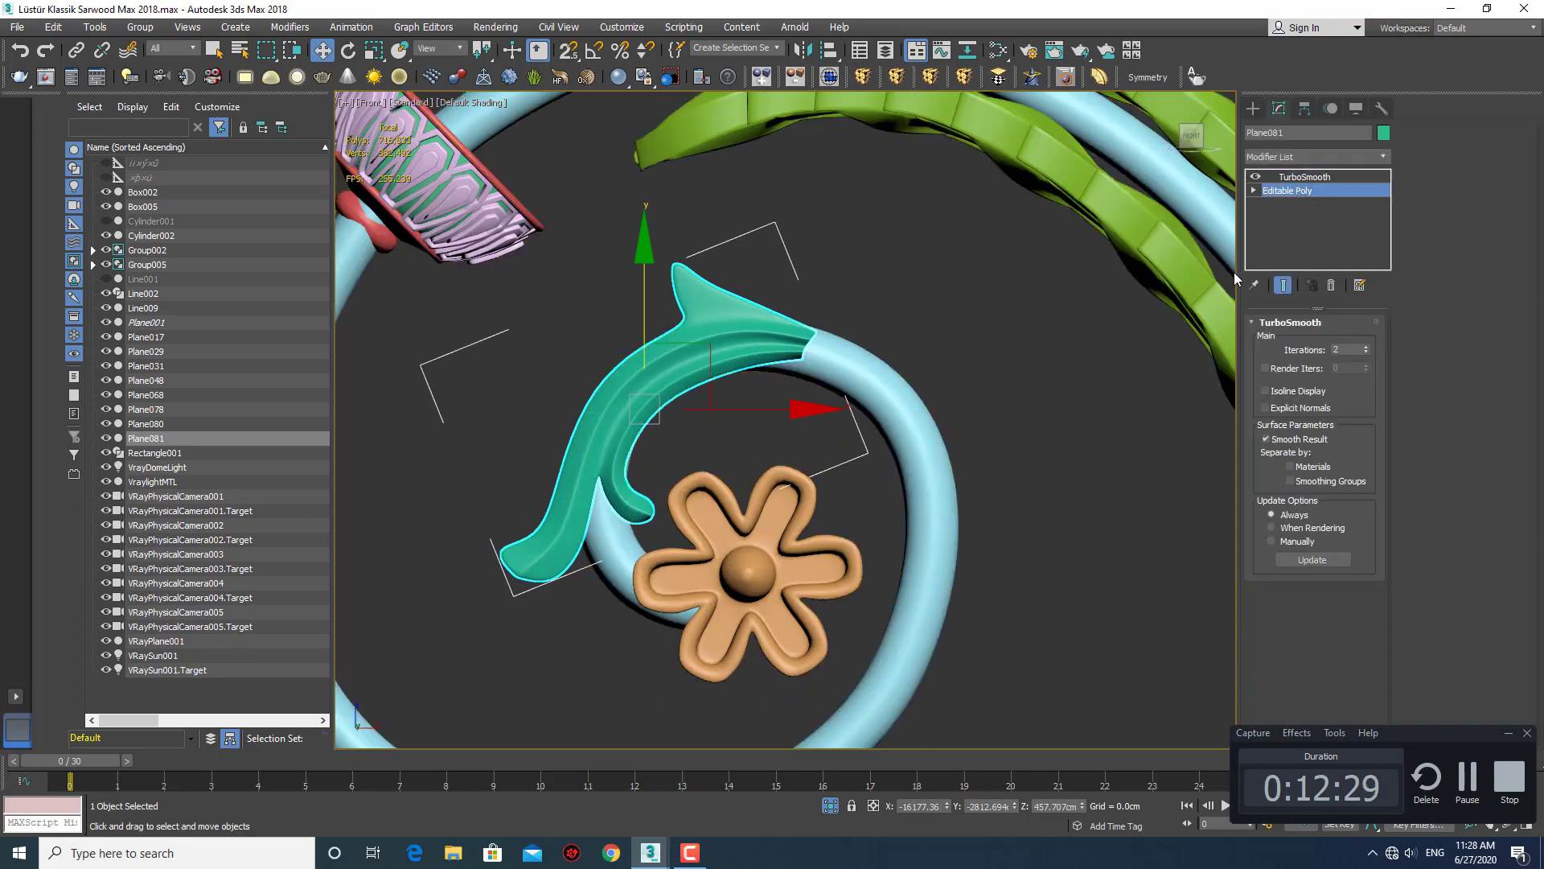
right_click(1313, 175)
click(1358, 199)
Pull the leaf's tail vertices along the ring and rotate them to follow its curve.
scroll(851, 408, up, 3)
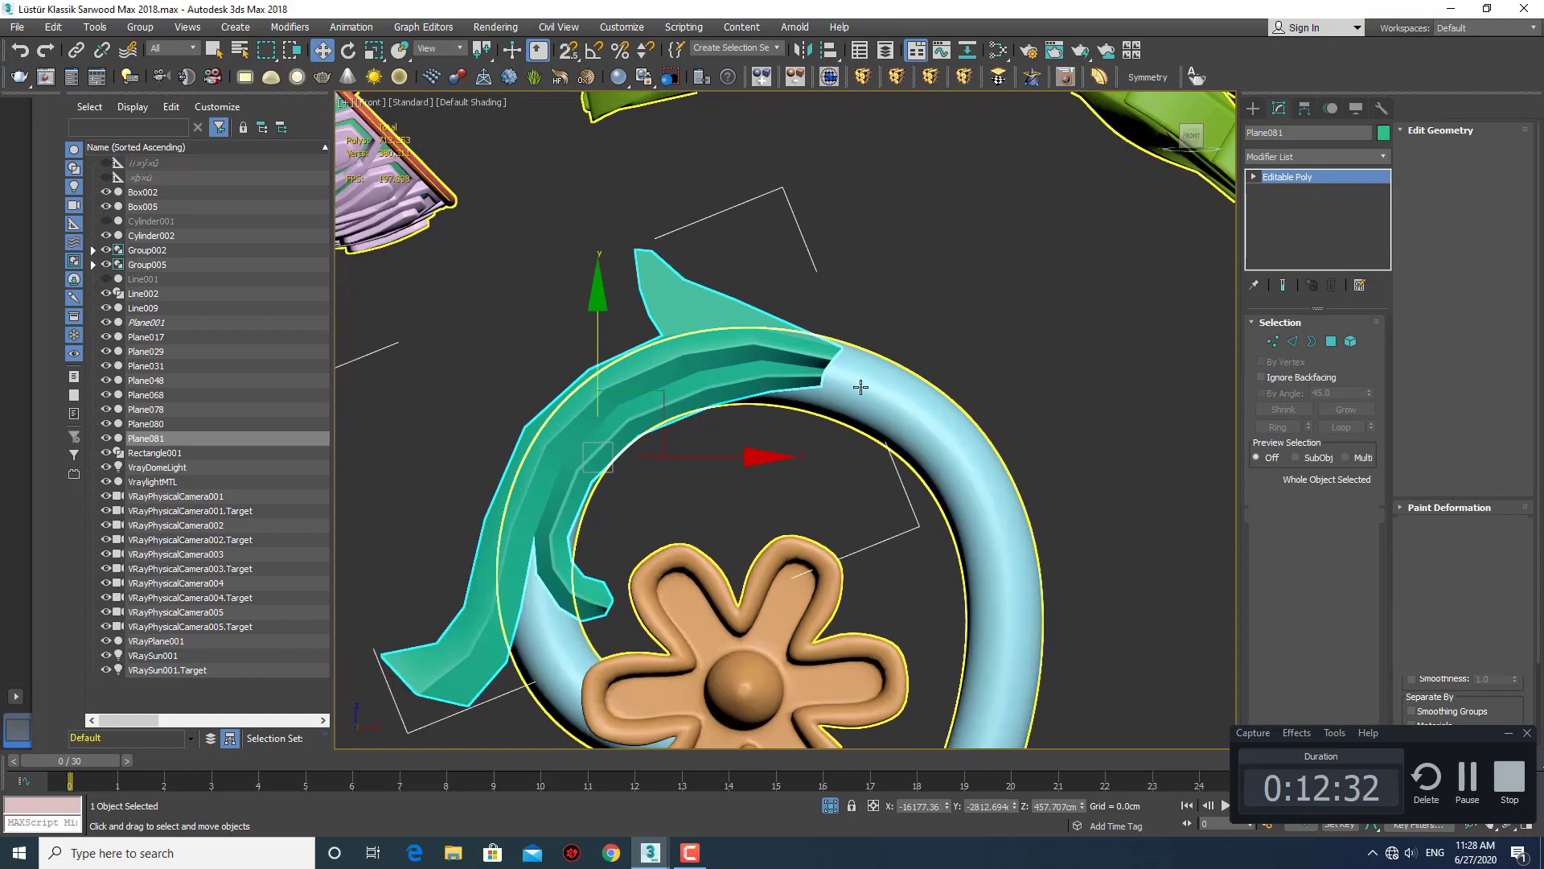
key(1)
scroll(851, 409, up, 3)
drag(793, 278, 860, 359)
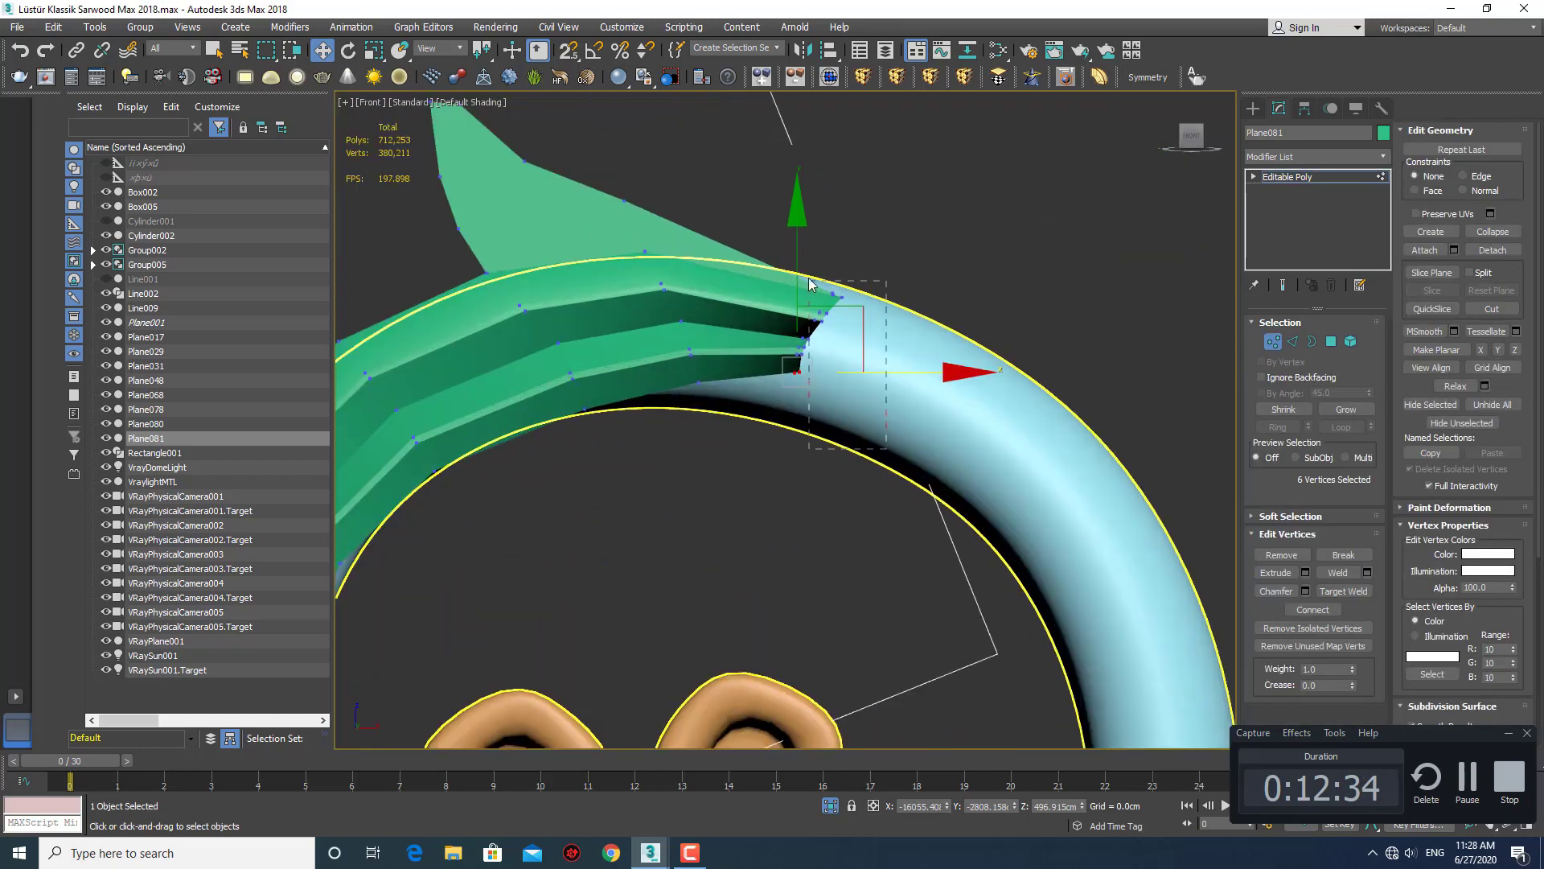
scroll(862, 365, down, 3)
mouse_move(892, 290)
mouse_down()
mouse_move(1058, 367)
mouse_move(1024, 389)
mouse_up()
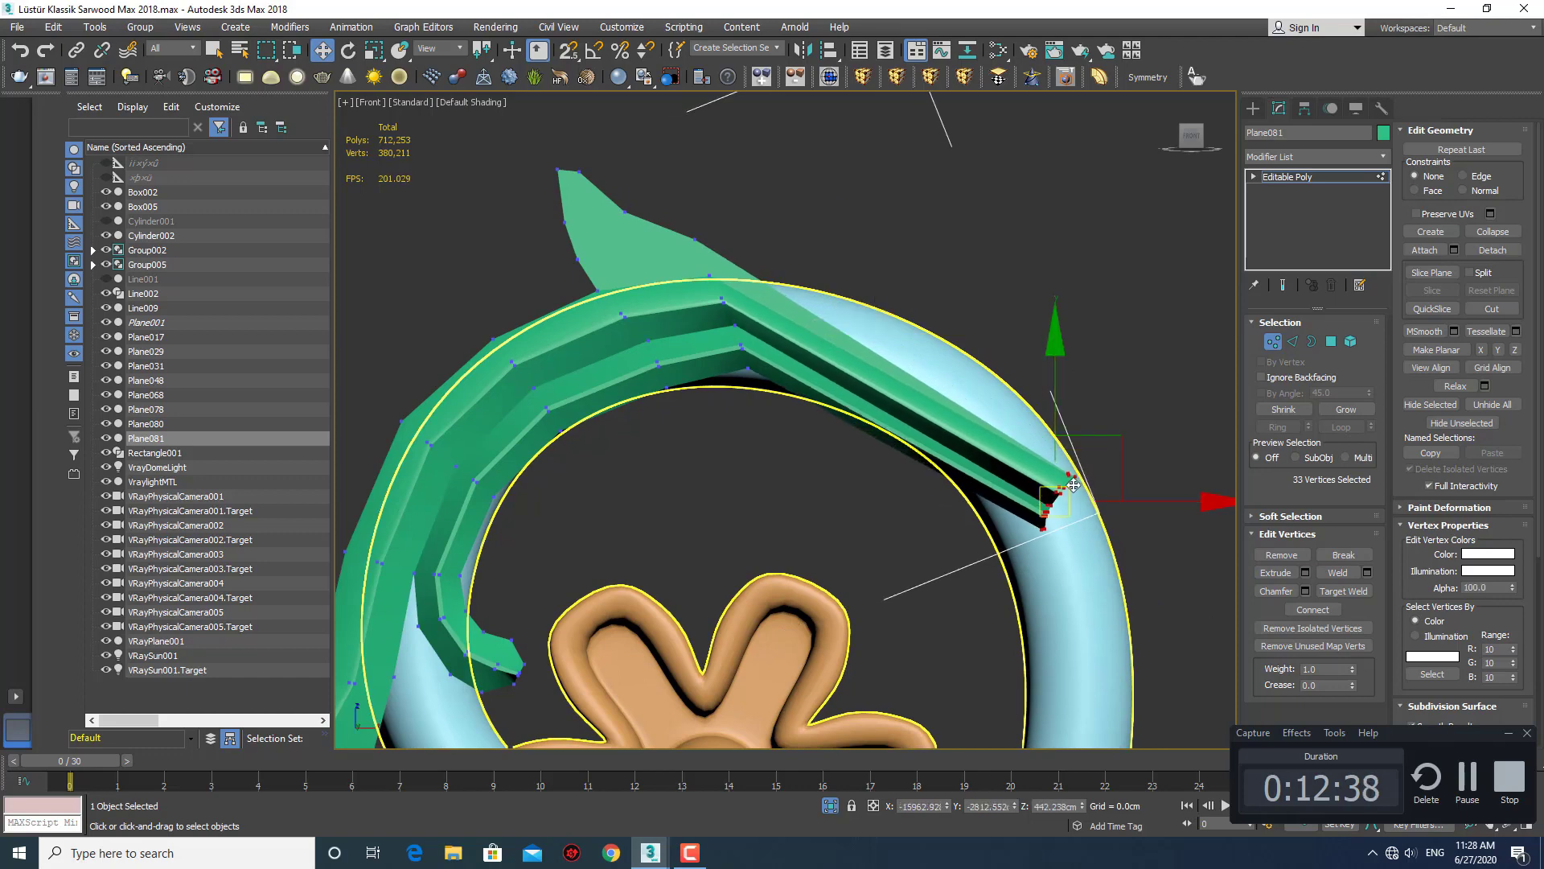
scroll(1027, 376, down, 3)
key(e)
drag(1063, 293, 1081, 311)
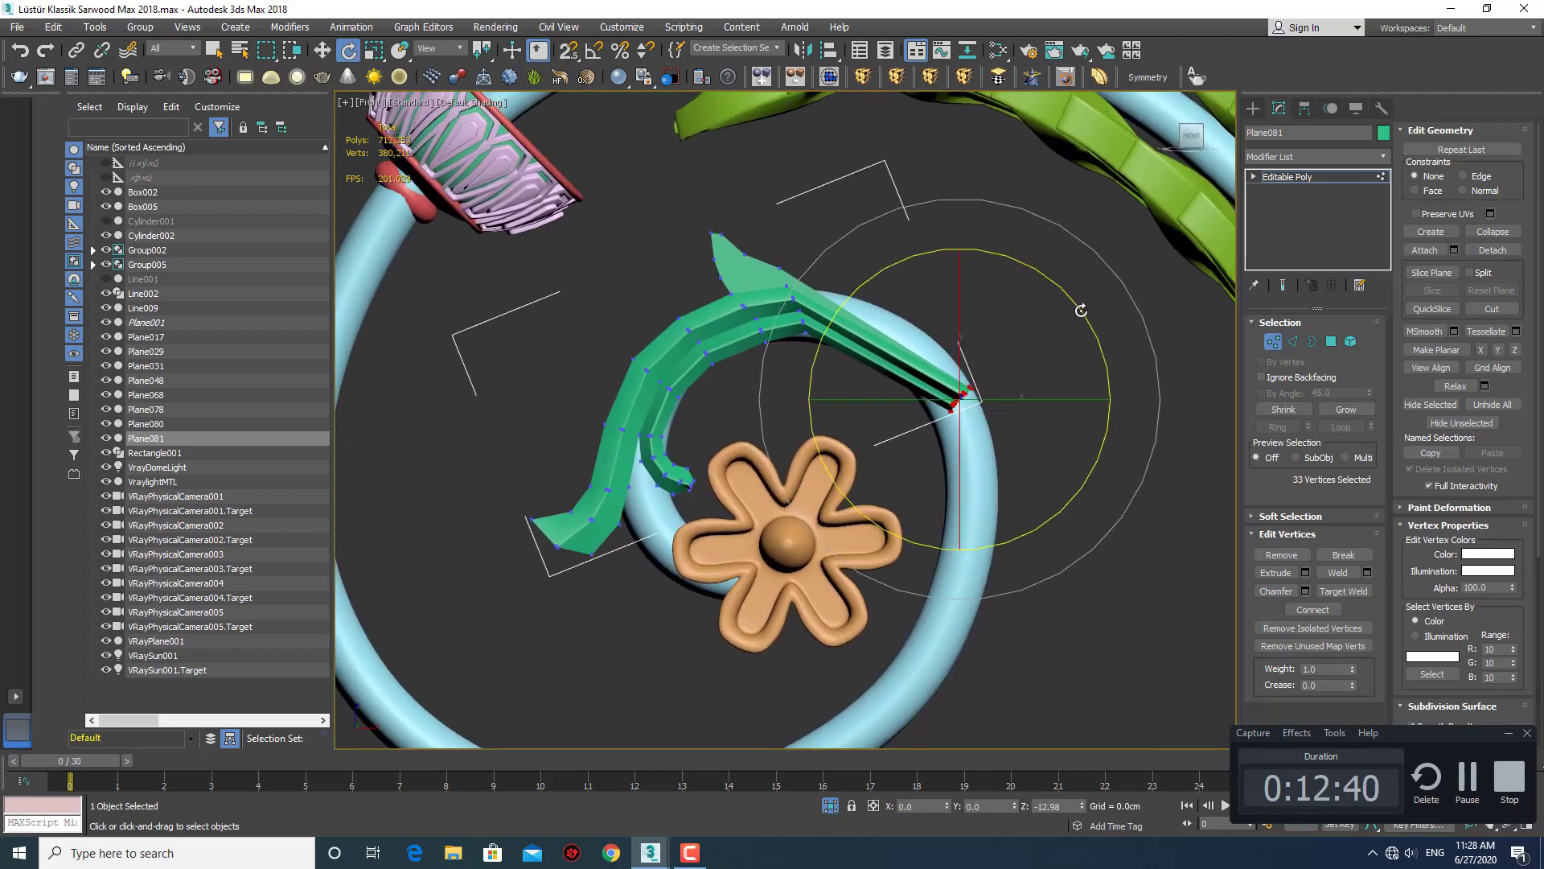
key(w)
drag(976, 369, 992, 431)
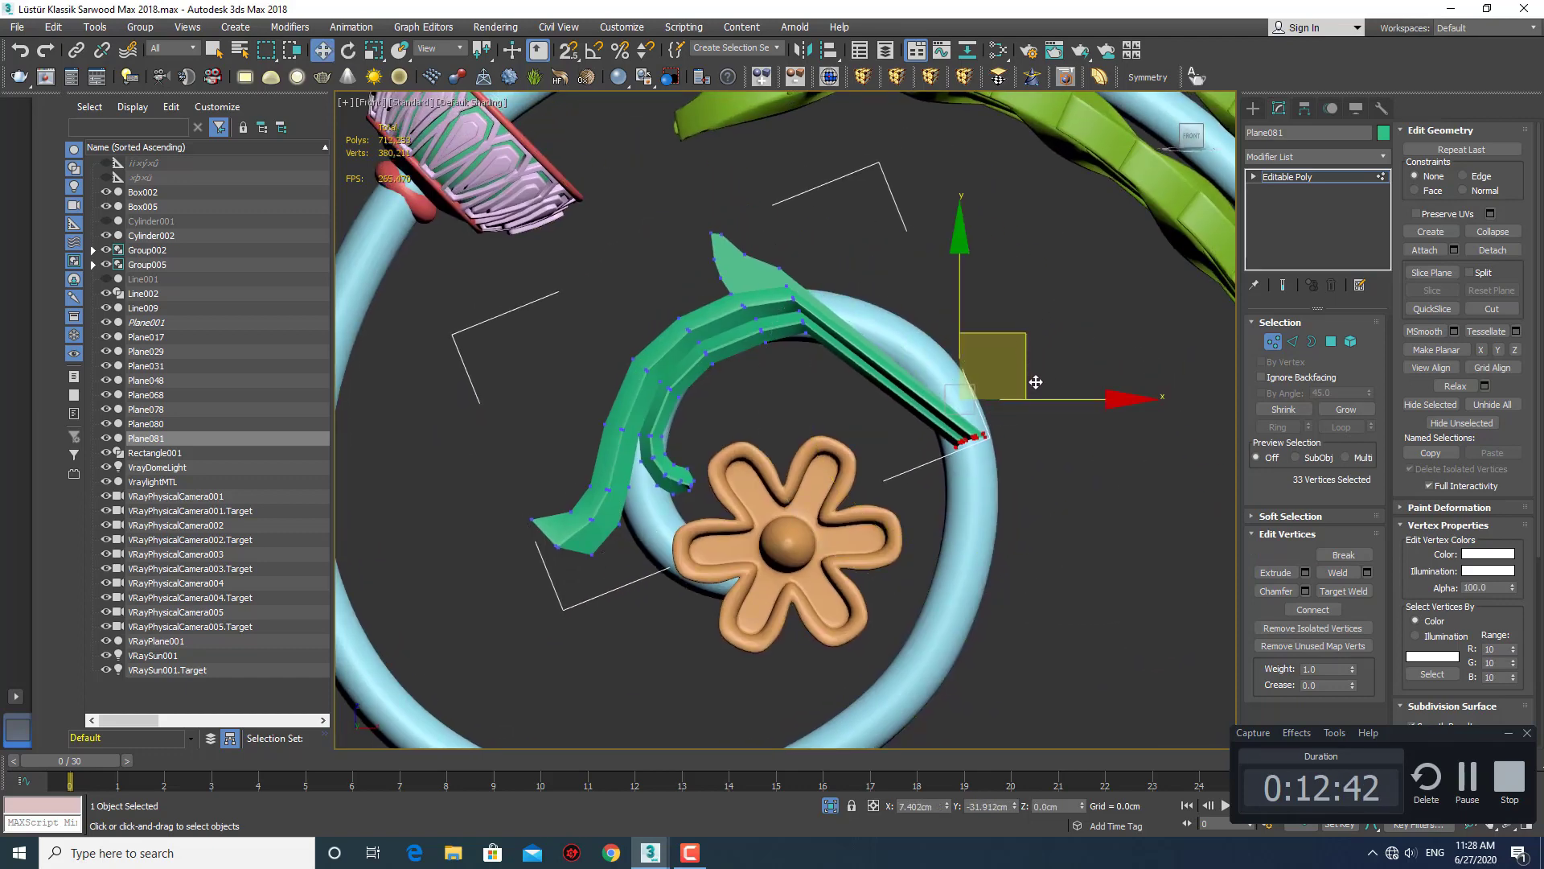
middle_drag(992, 431, 989, 450)
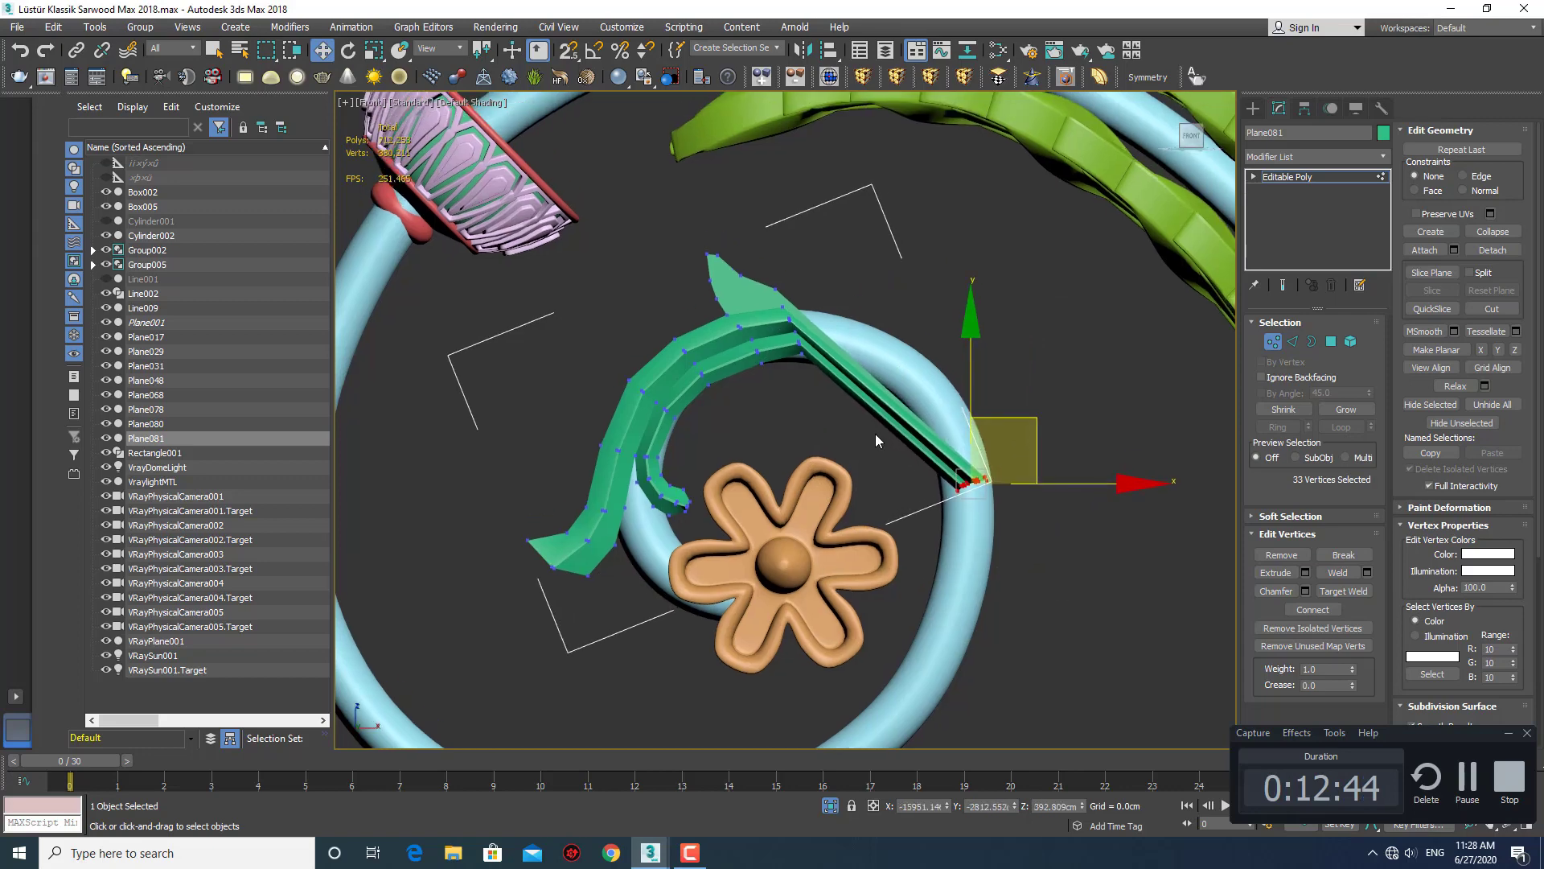
Select the tail strip's edge loop and Connect it to add a new edge.
key(2)
double_click(924, 356)
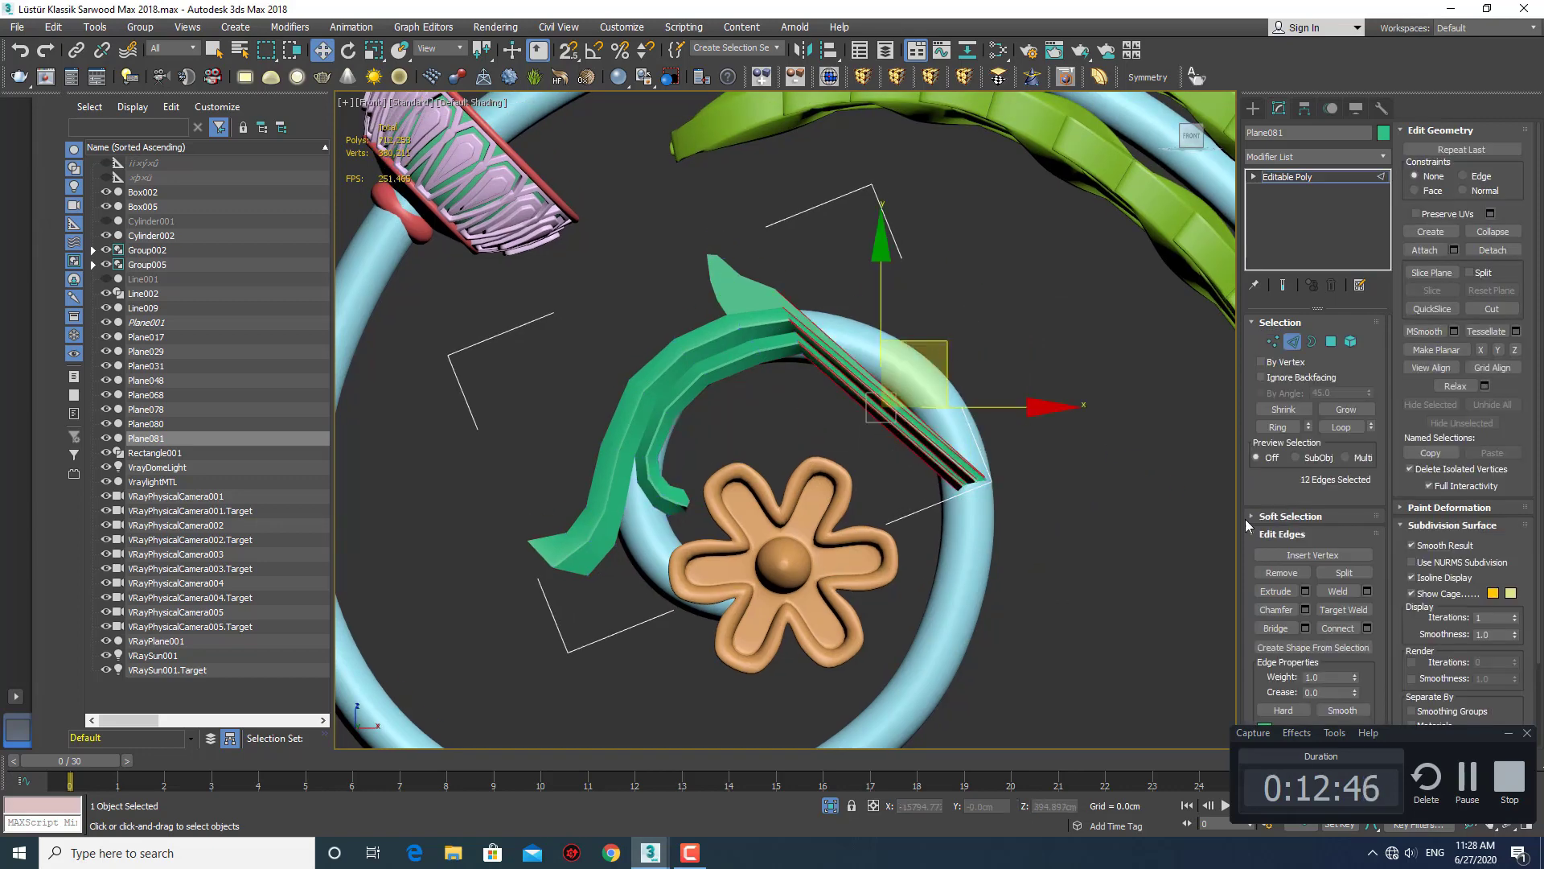
click(1367, 629)
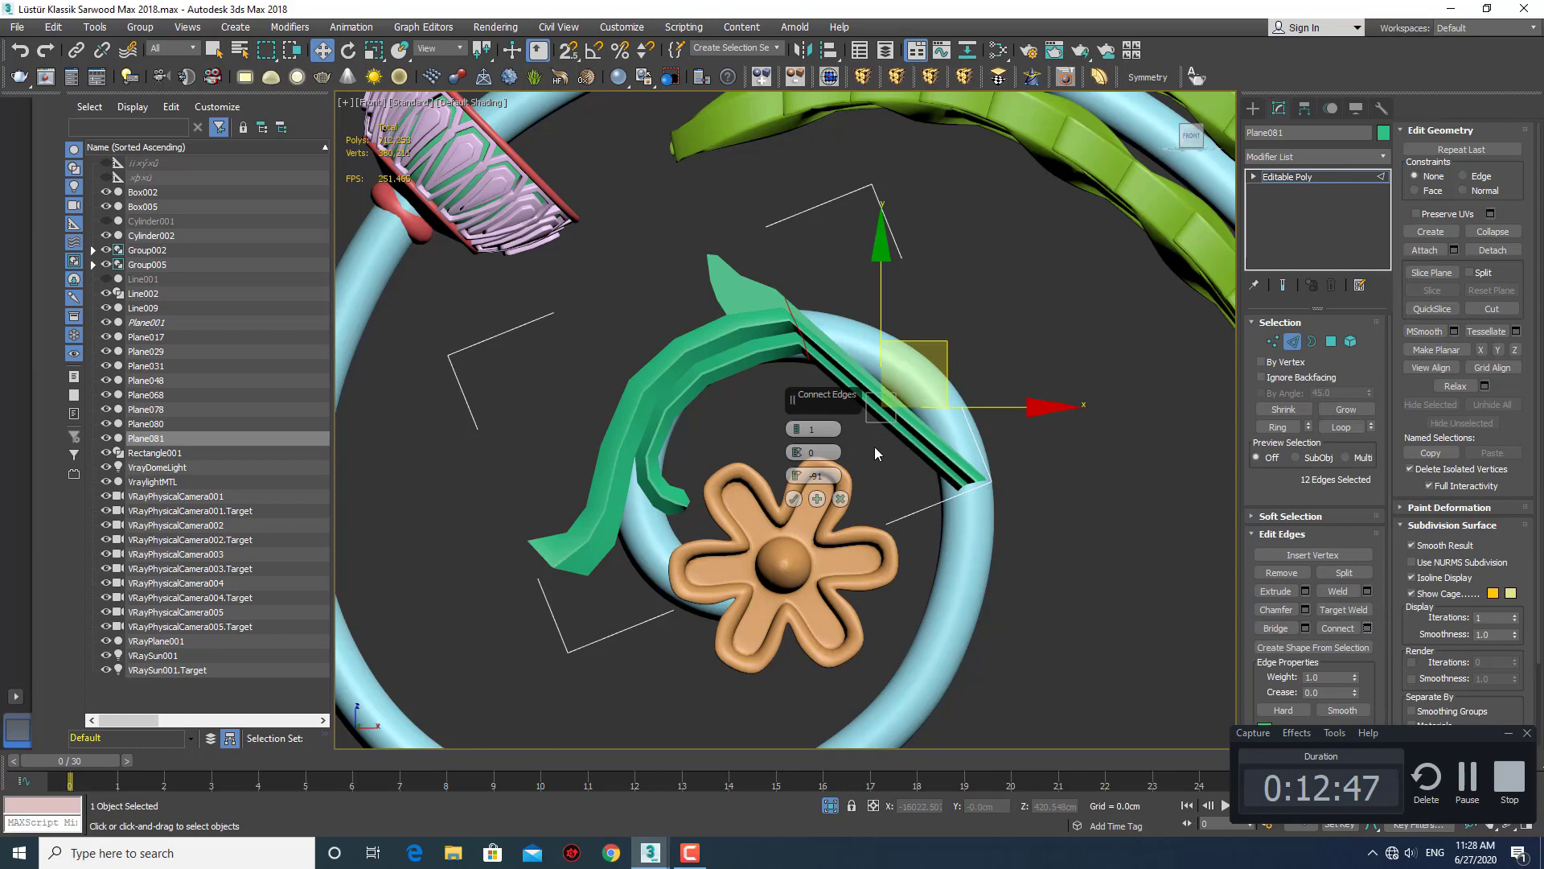
click(795, 499)
key(e)
scroll(922, 394, up, 5)
drag(1020, 290, 1068, 311)
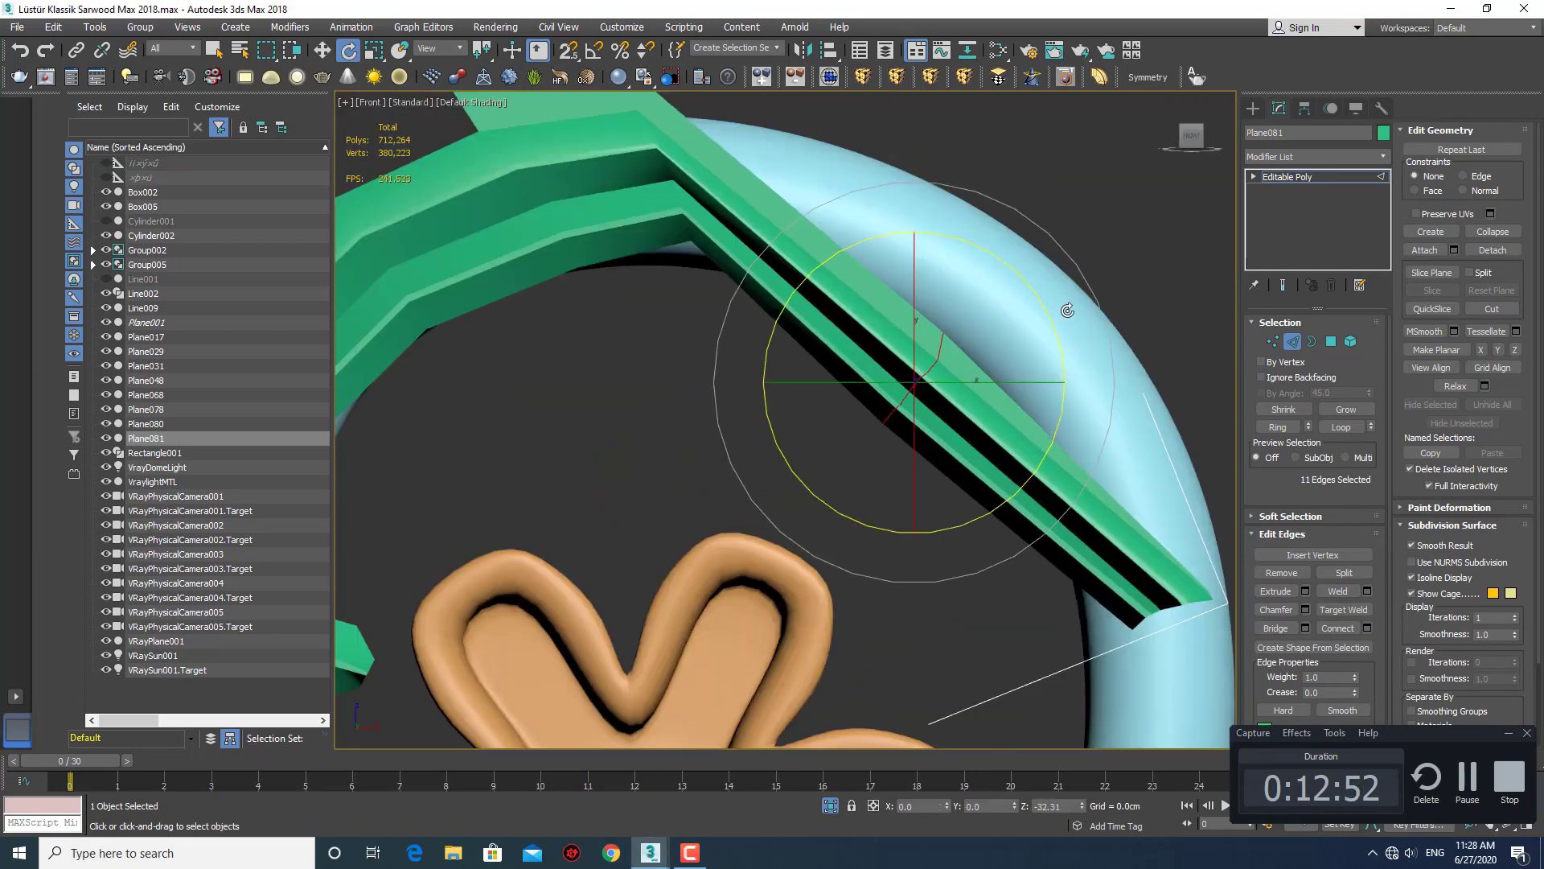
key(w)
key(ctrl+z)
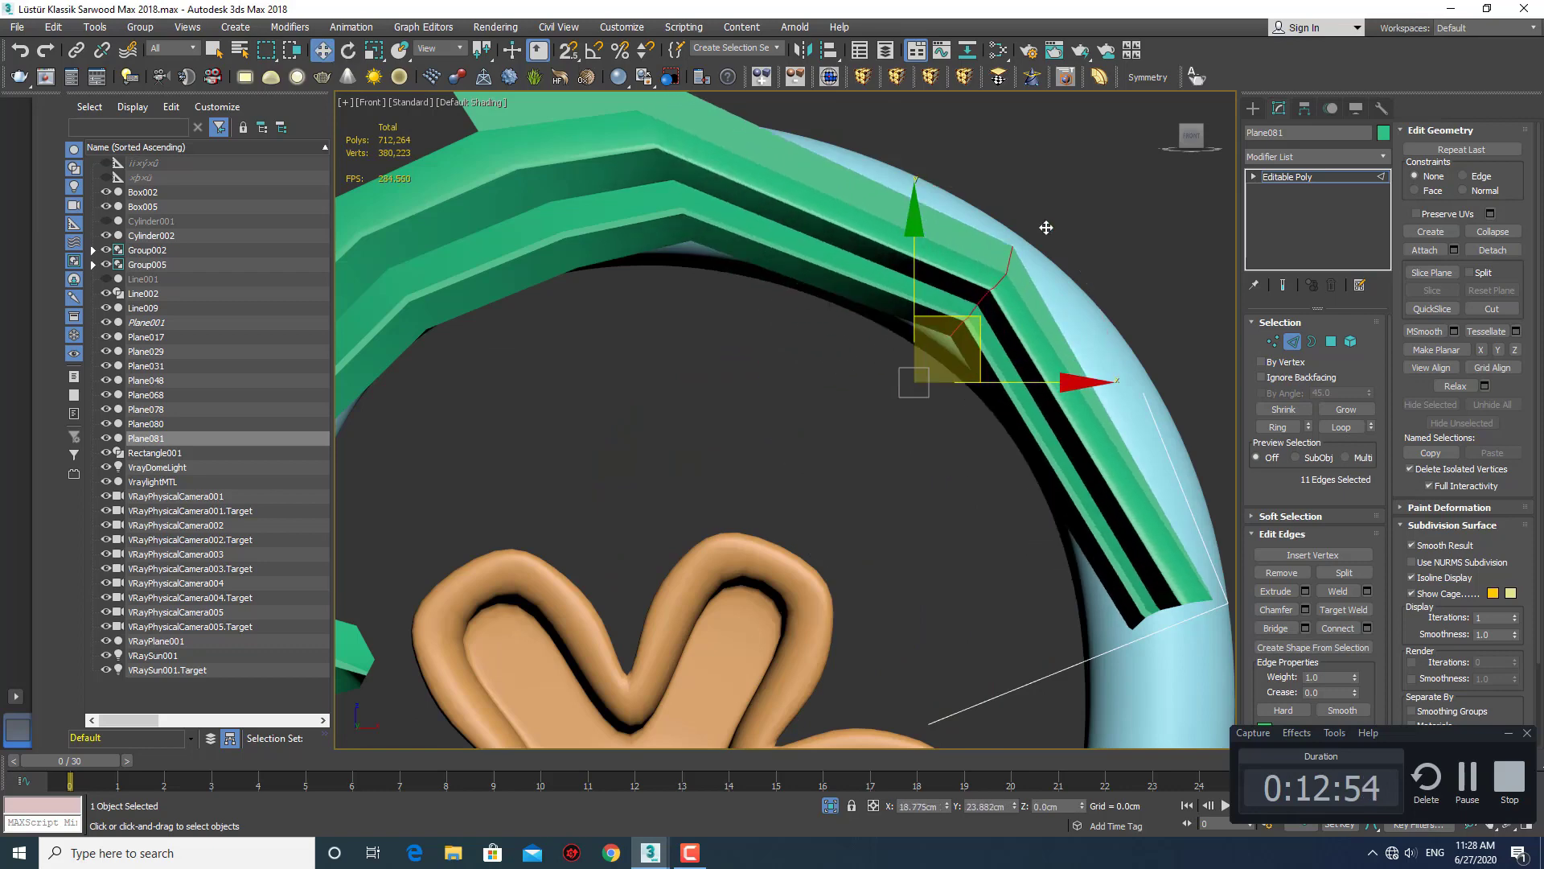
middle_drag(1049, 306, 997, 310)
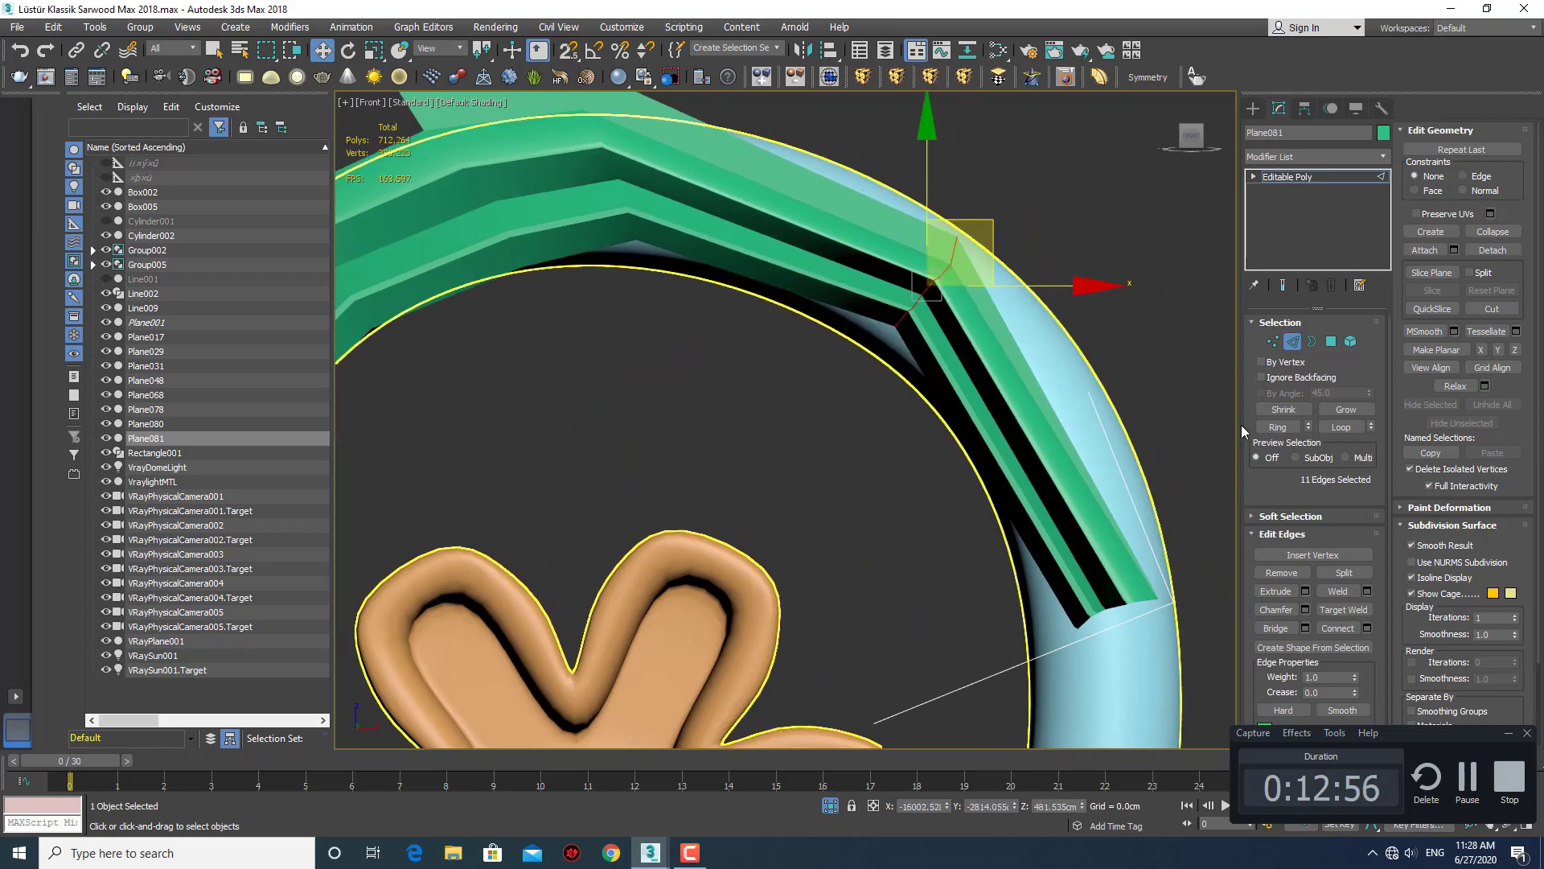
Chamfer the selected edges to 33.958cm with 2 segments.
click(1306, 609)
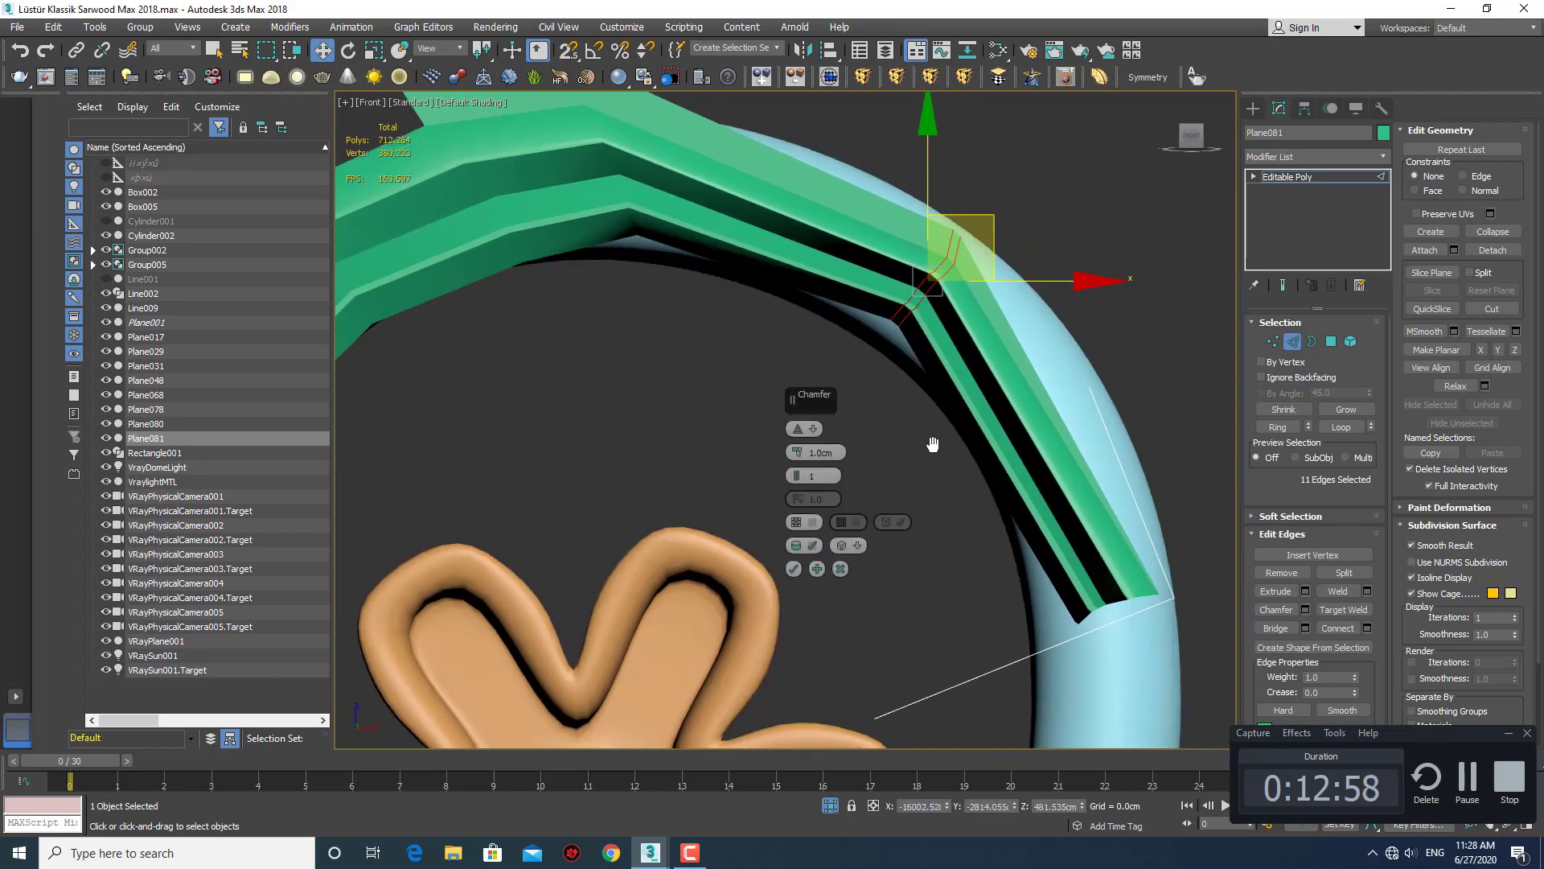
key(F4)
middle_drag(903, 473, 881, 461)
mouse_move(796, 456)
mouse_down()
mouse_move(807, 442)
mouse_move(797, 470)
mouse_move(793, 407)
mouse_up()
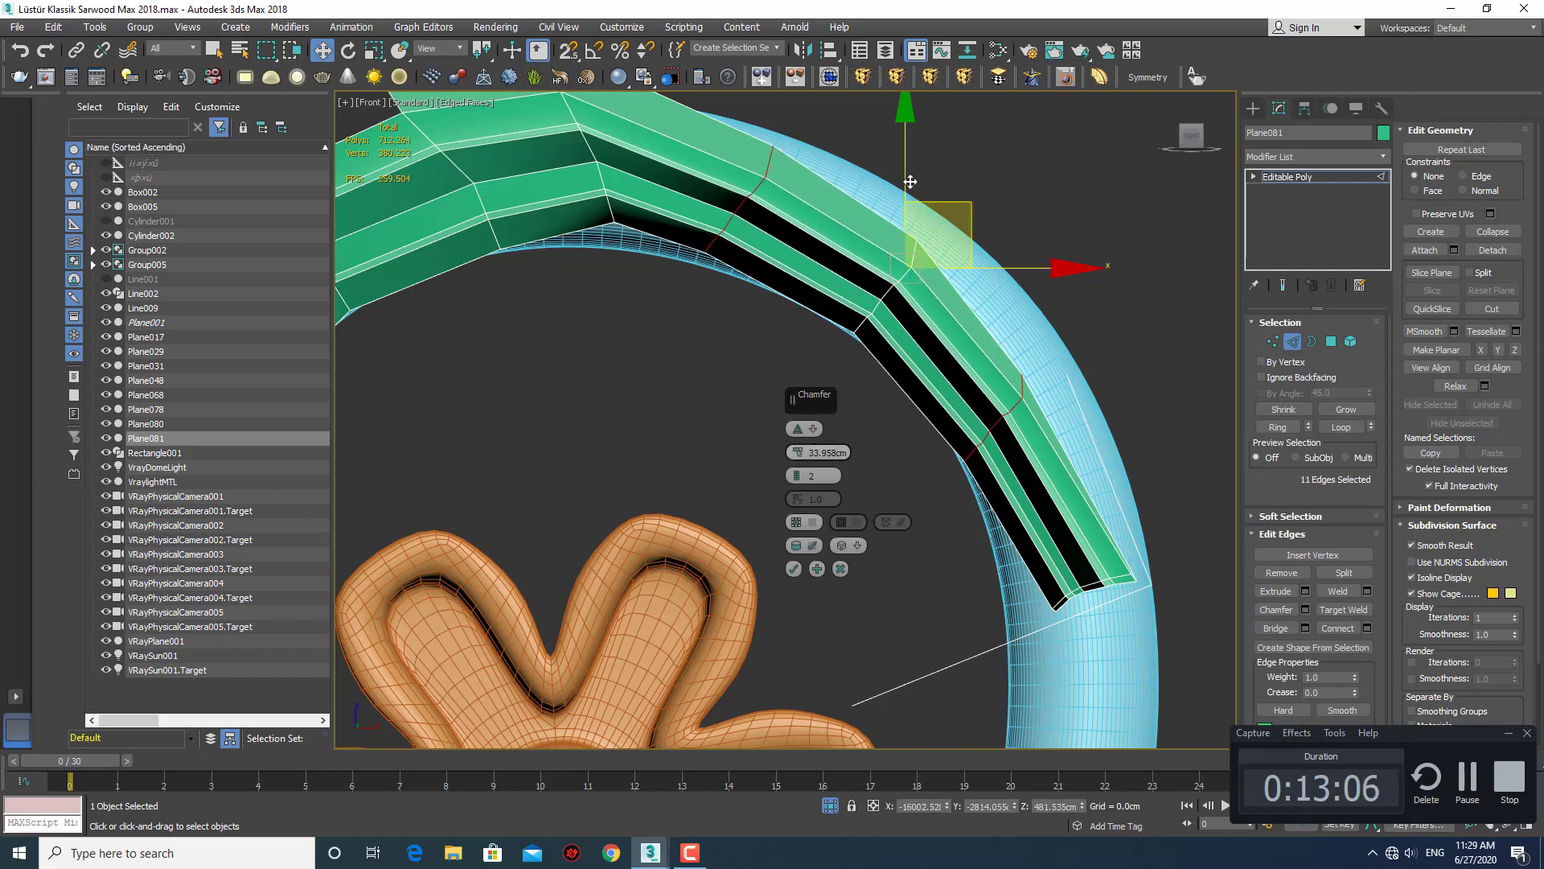
mouse_move(912, 255)
mouse_down()
mouse_move(952, 177)
mouse_move(1019, 211)
mouse_move(1010, 226)
mouse_up()
Apply the chamfer and select the vertices along the leaf's tail.
click(794, 569)
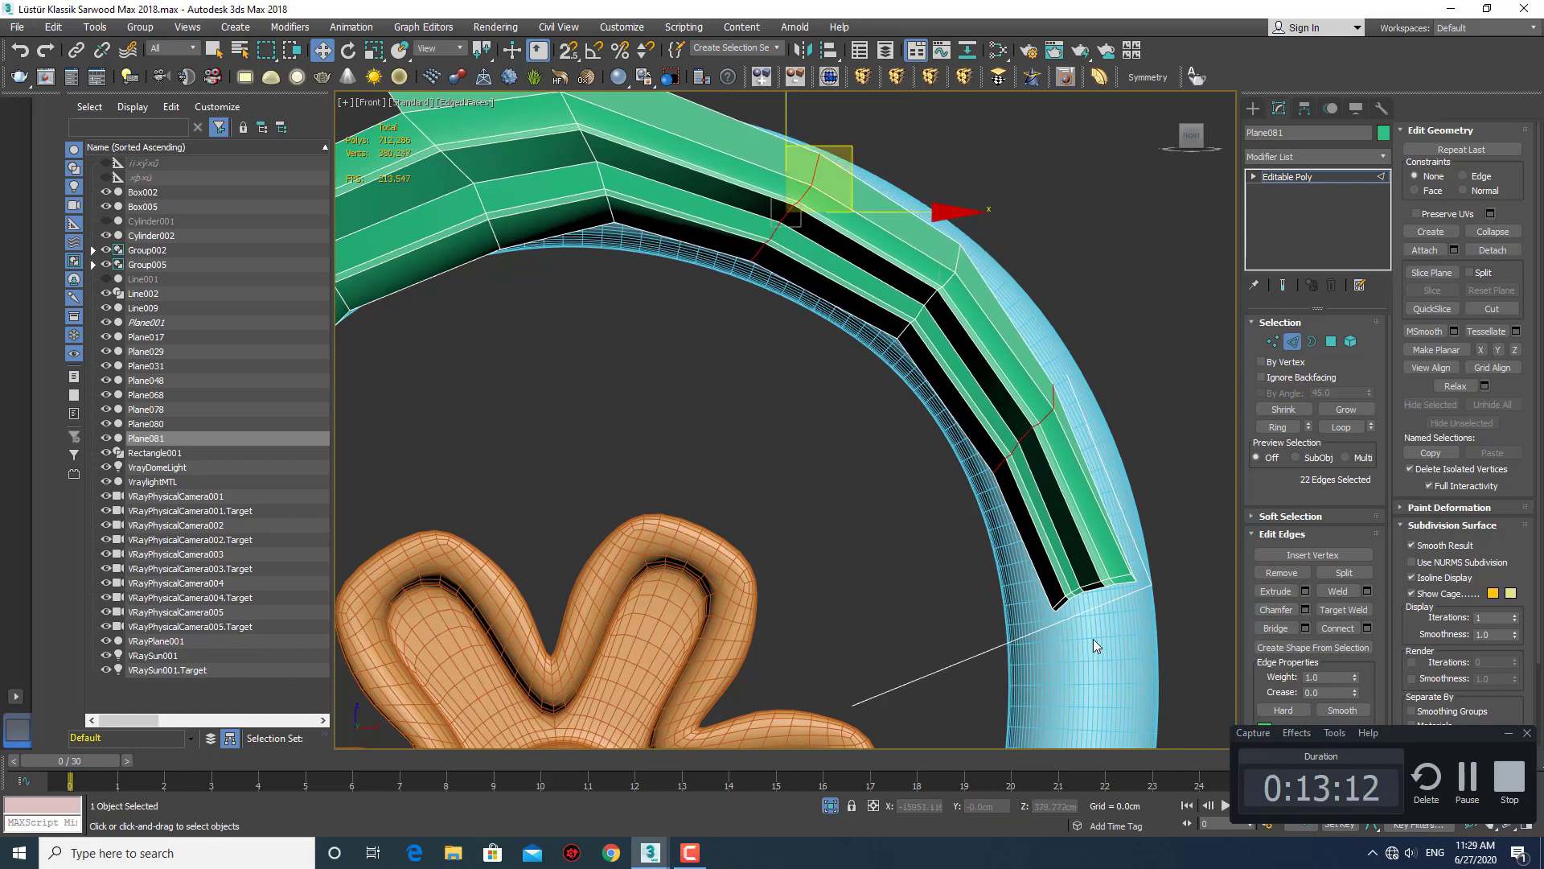
alt+middle_drag(1091, 594, 1012, 462)
key(1)
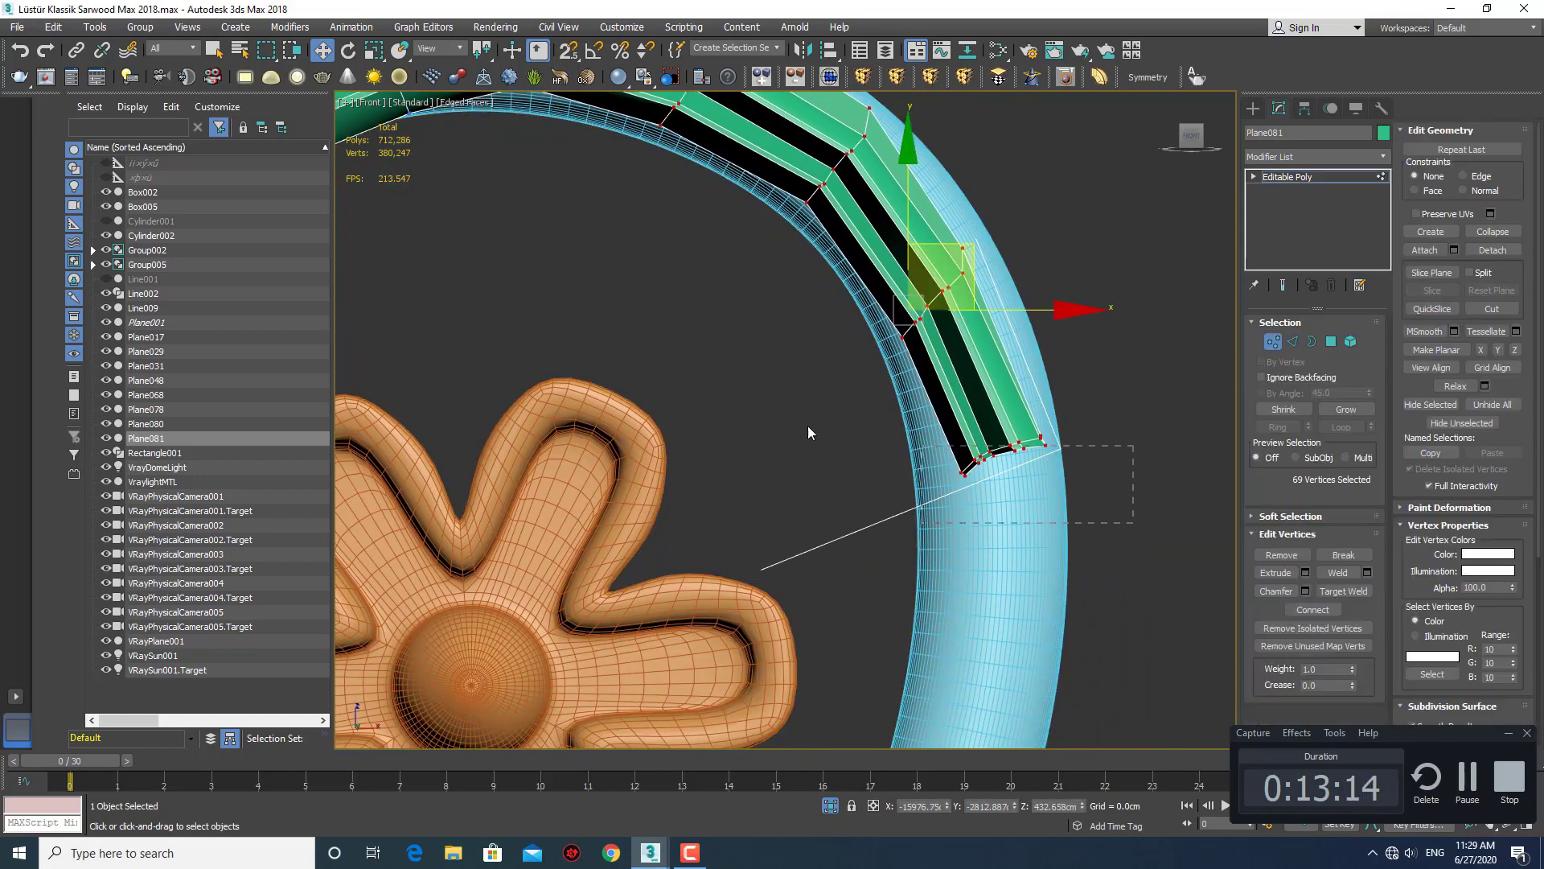
drag(1138, 552, 988, 452)
mouse_move(988, 452)
alt+middle_down()
mouse_move(1101, 470)
mouse_move(927, 447)
mouse_move(944, 356)
alt+middle_up()
Shift a smaller group of tail-end vertices to tuck the tip against the blue ring.
scroll(1124, 450, up, 3)
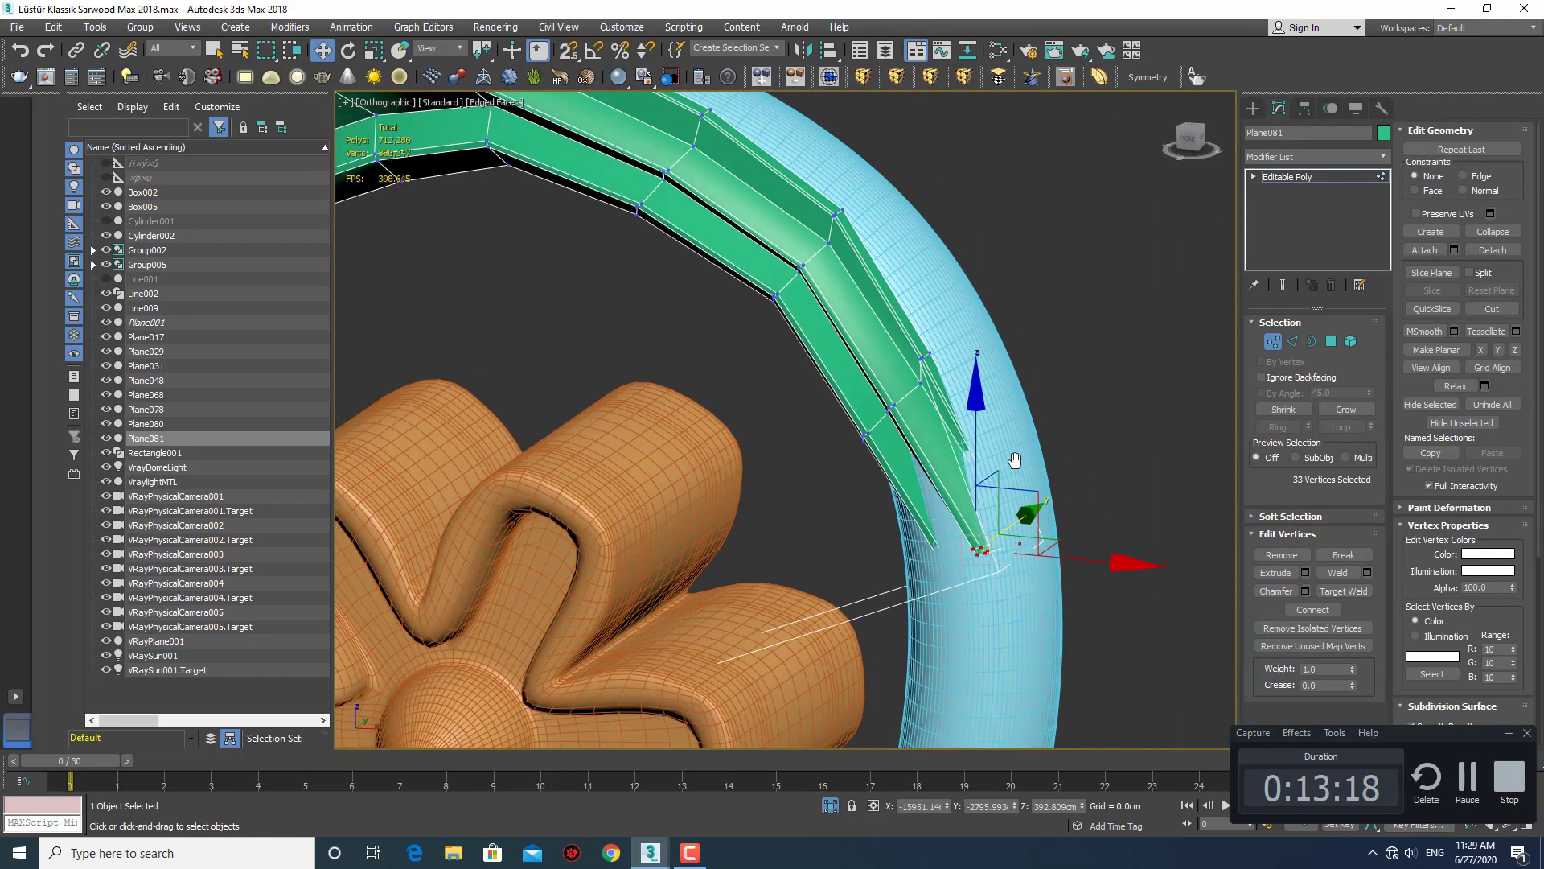
drag(875, 418, 877, 419)
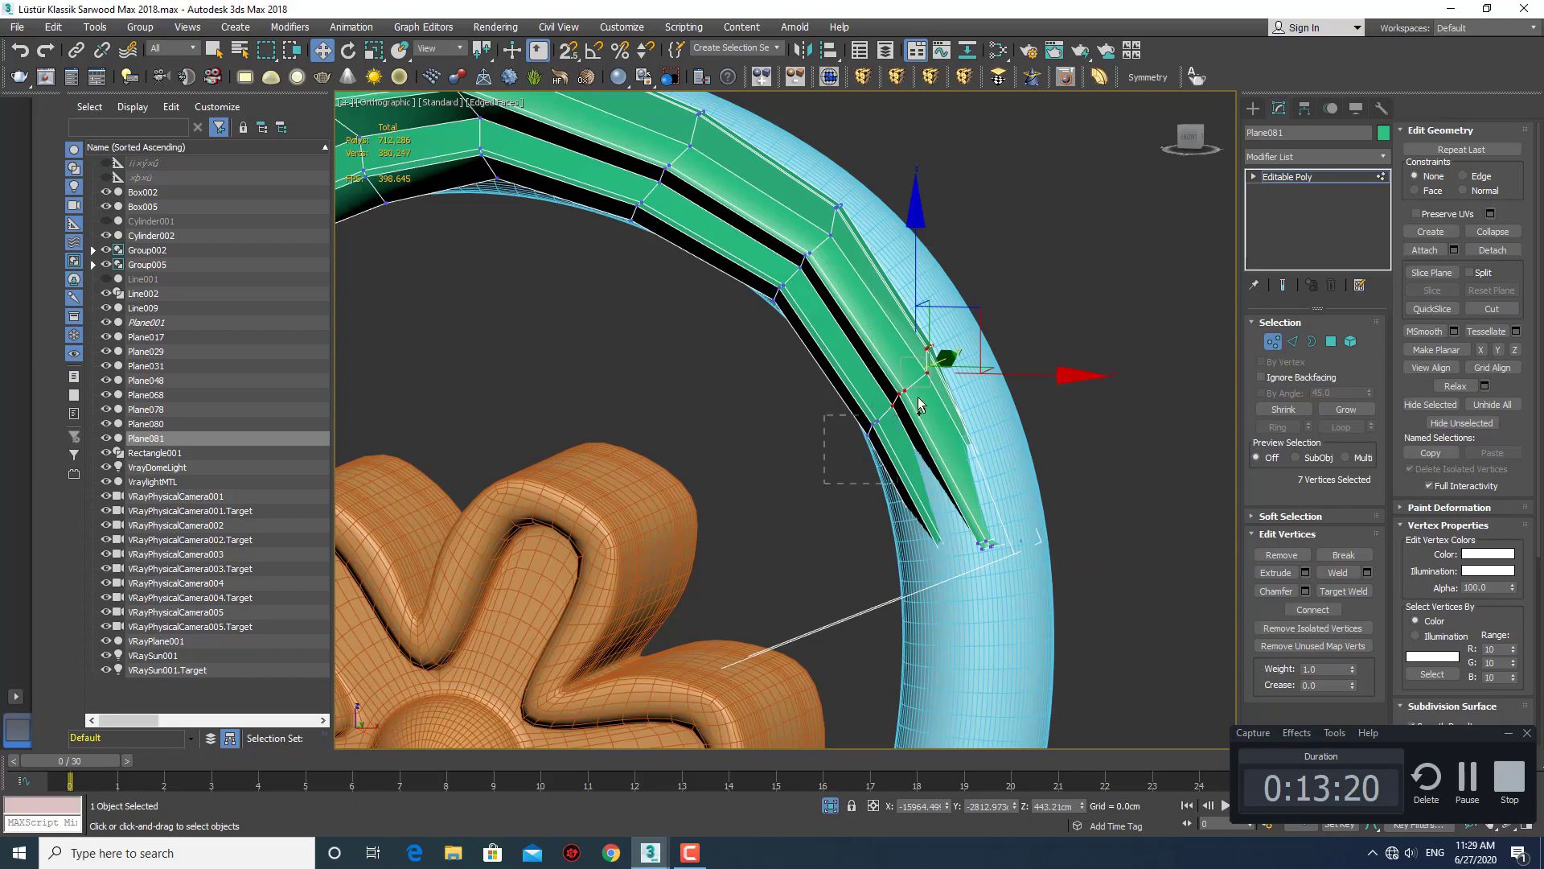
alt+middle_drag(932, 362, 963, 386)
drag(997, 388, 889, 379)
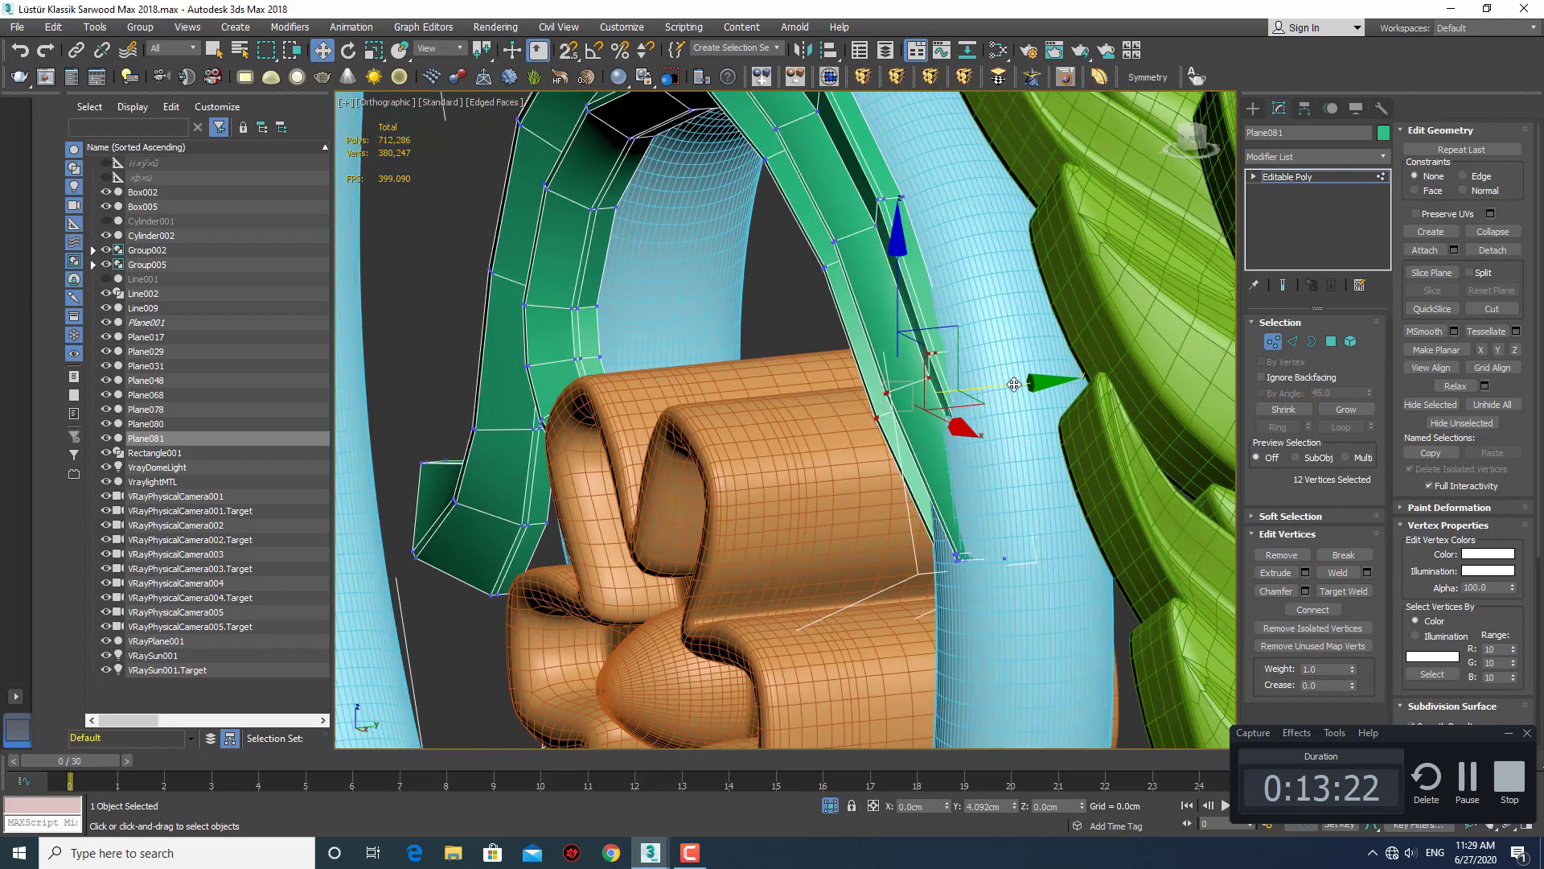
scroll(889, 380, down, 5)
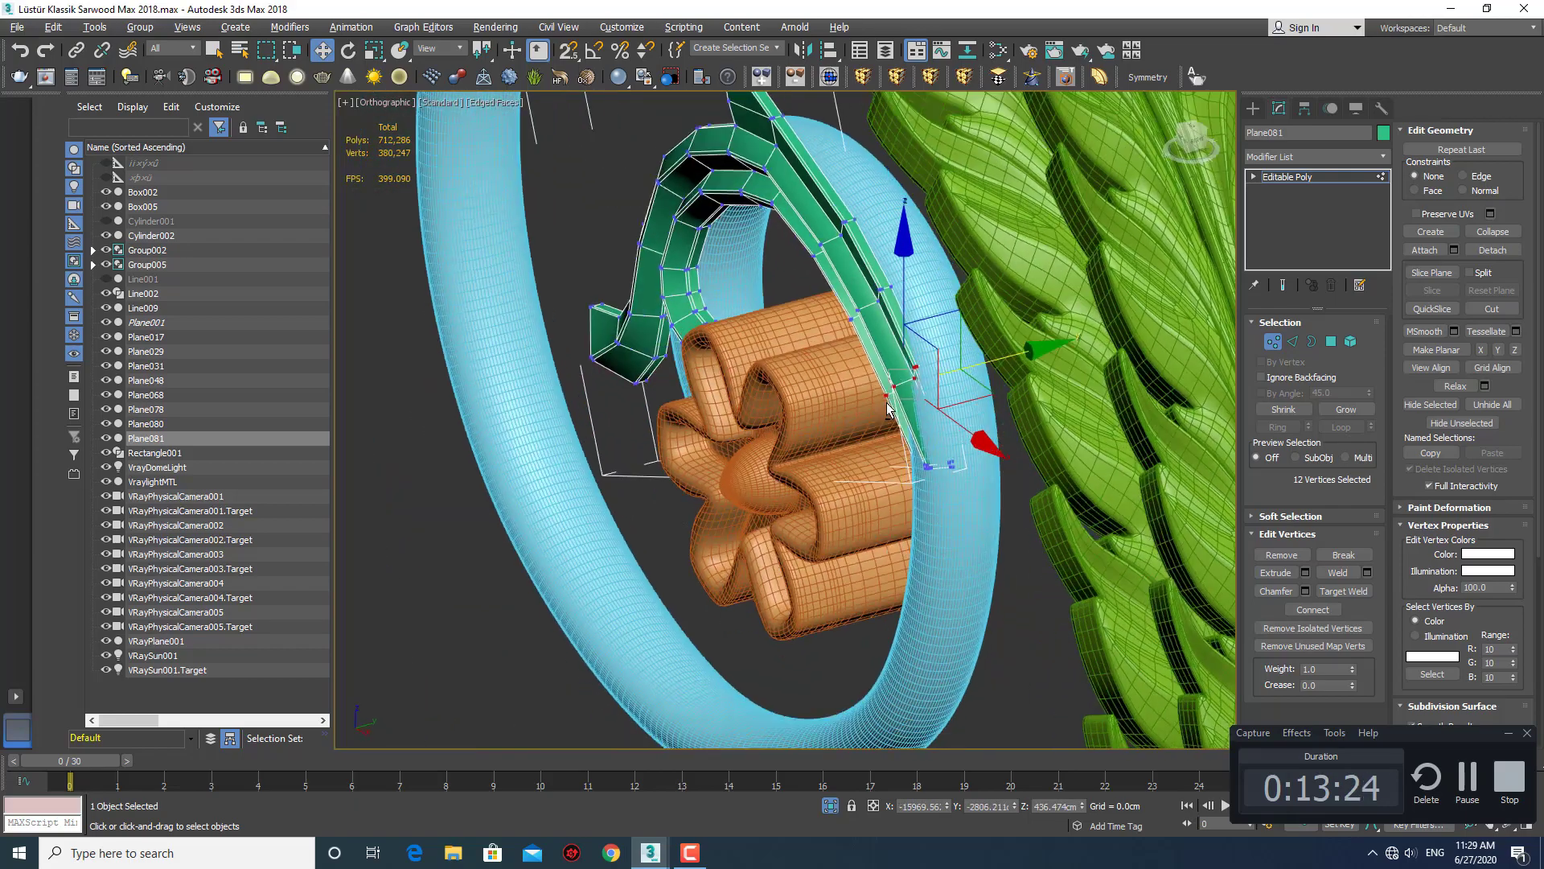
alt+middle_drag(889, 379, 970, 397)
key(q)
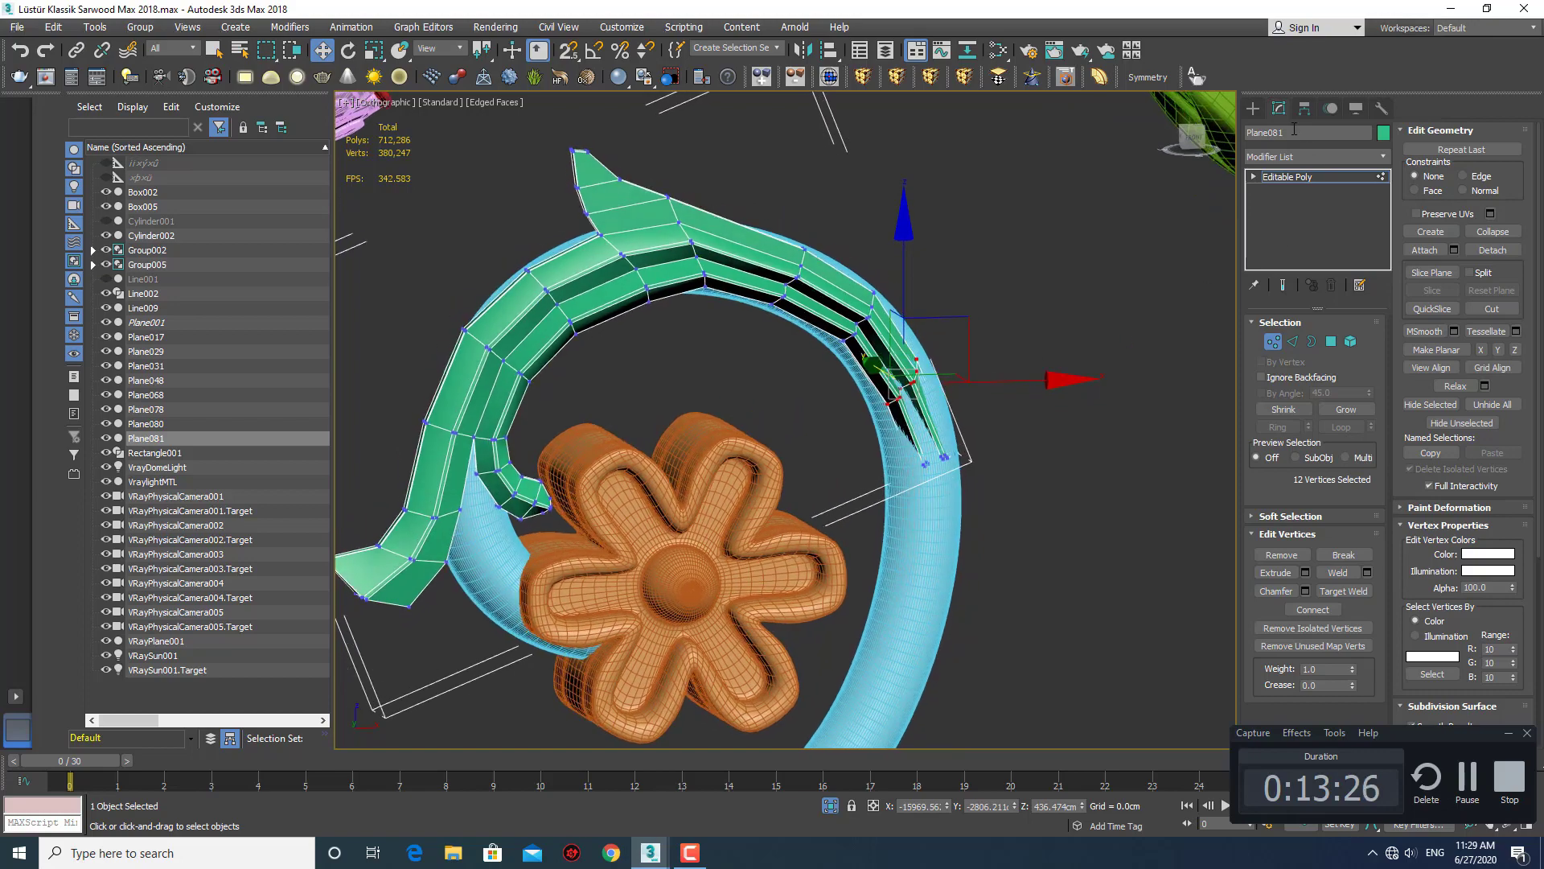
scroll(1049, 402, down, 5)
Isolate the curl-and-flower group Group005 in a top wireframe view.
scroll(1078, 354, up, 2)
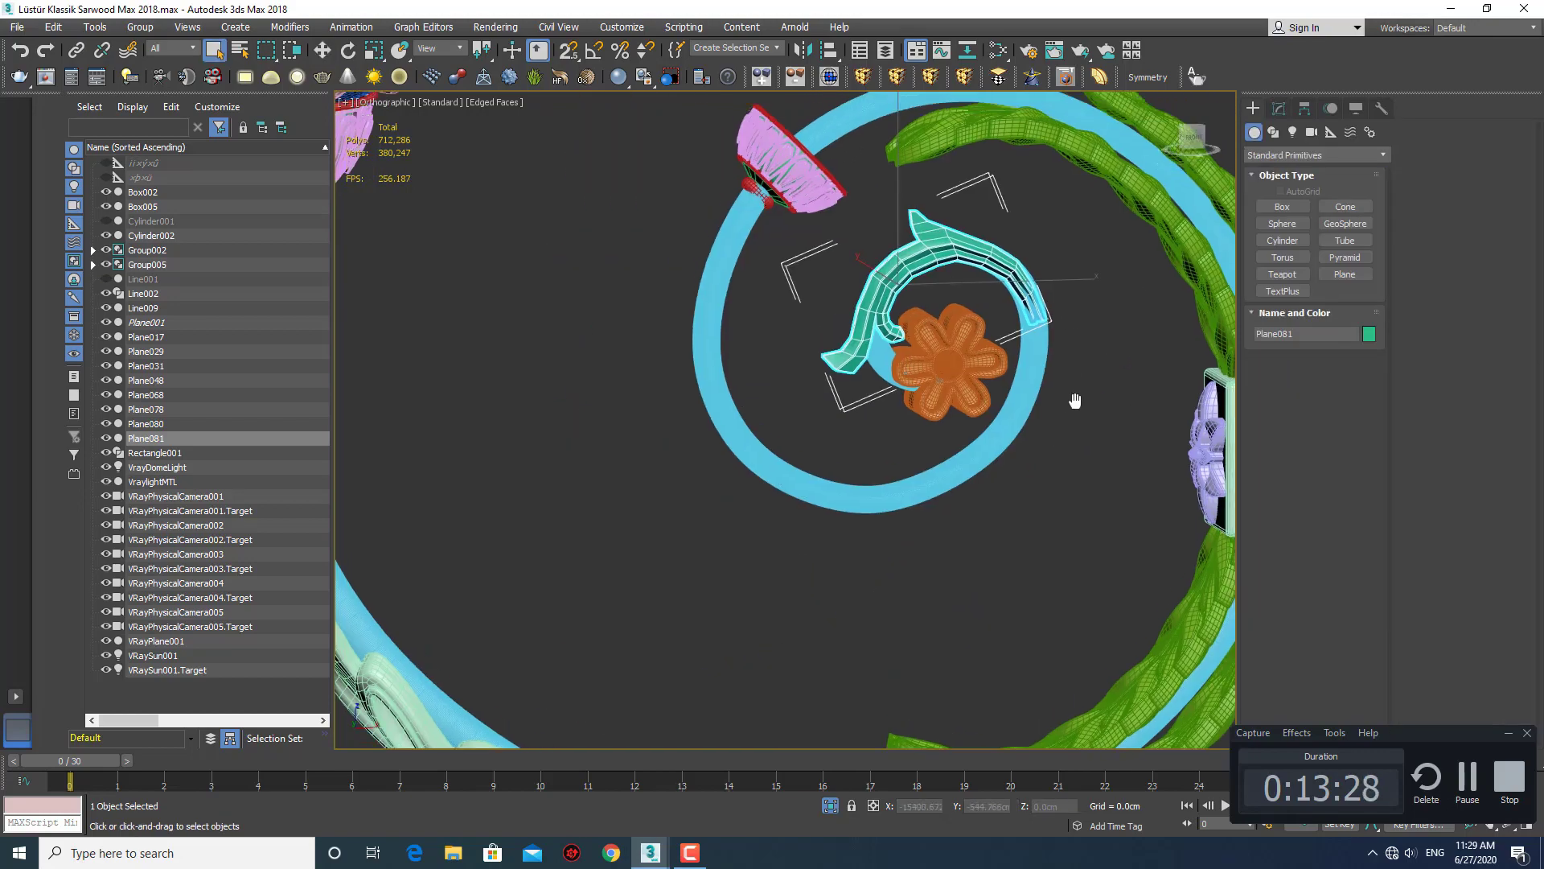
scroll(1023, 393, up, 3)
scroll(998, 399, up, 2)
scroll(987, 401, down, 2)
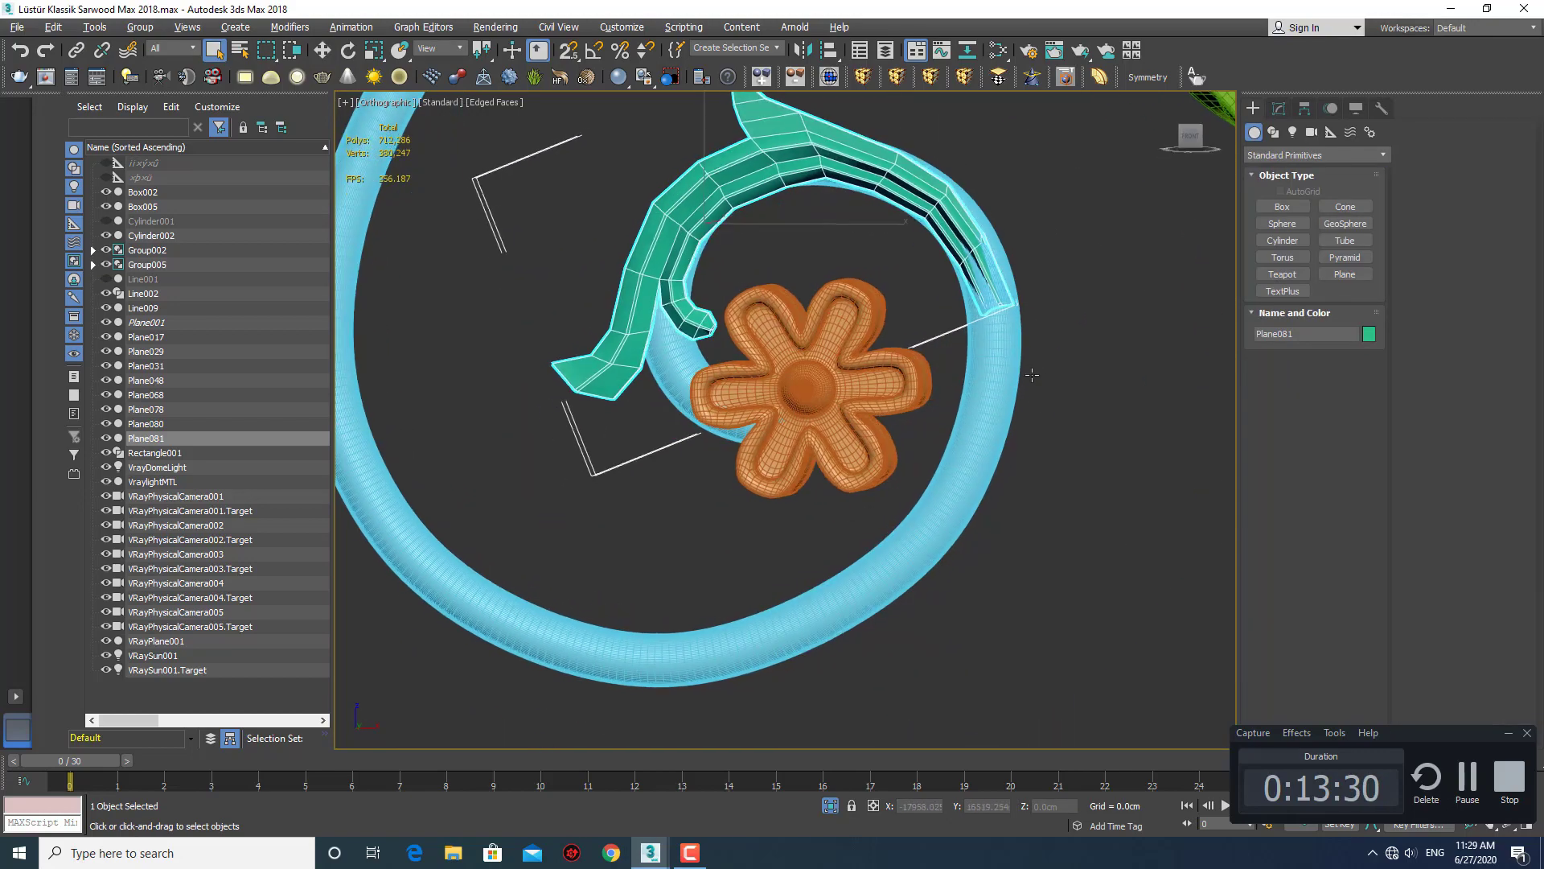
scroll(993, 370, down, 3)
scroll(1000, 340, down, 1)
scroll(981, 332, up, 1)
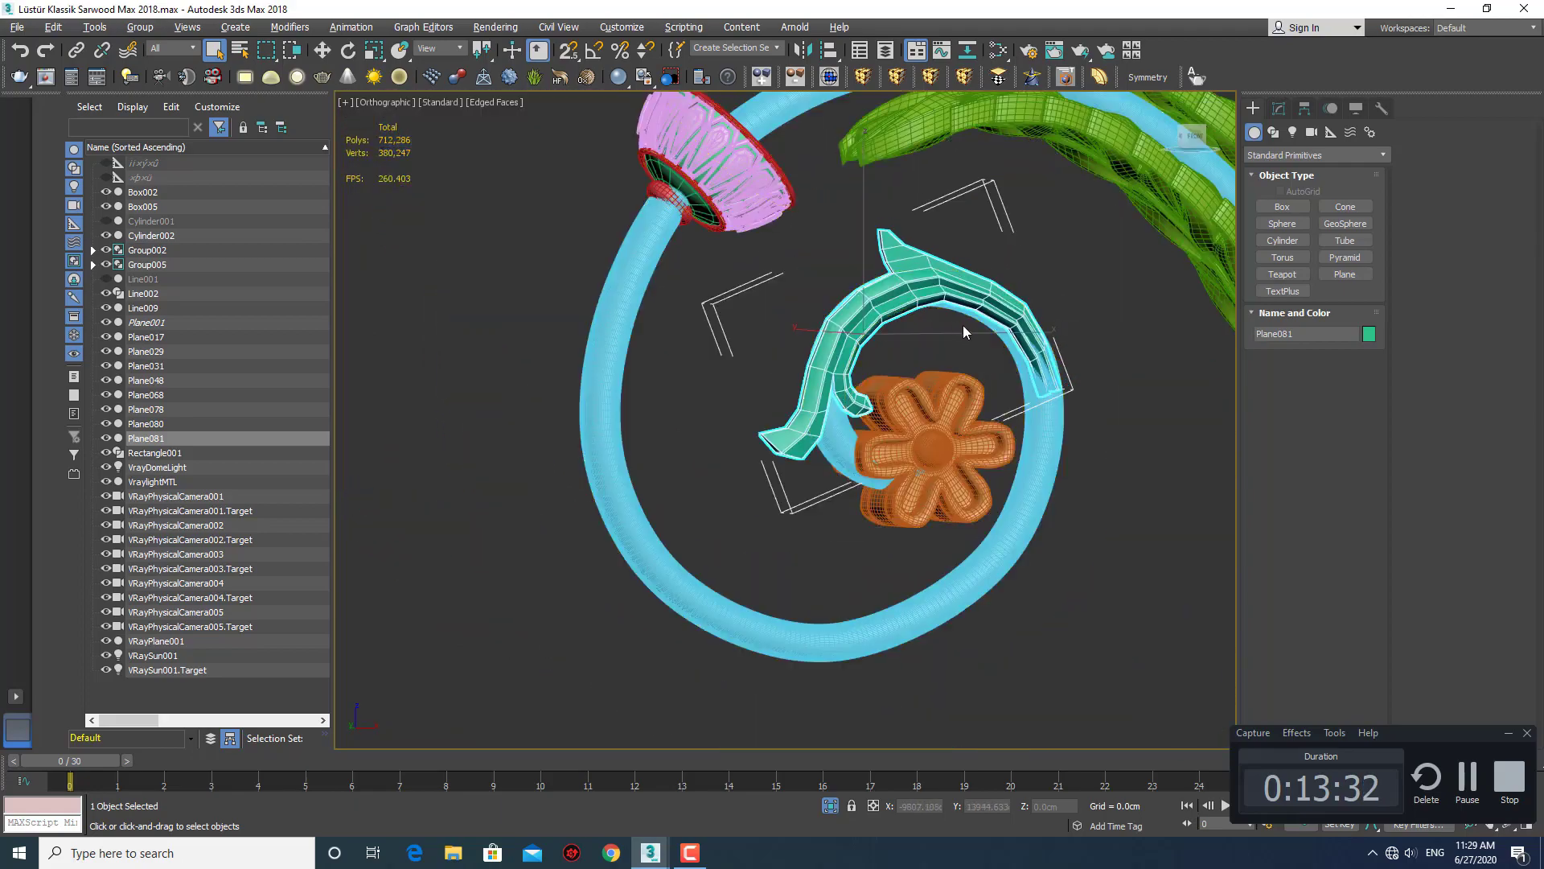
scroll(941, 324, up, 1)
scroll(904, 326, up, 1)
scroll(877, 346, up, 1)
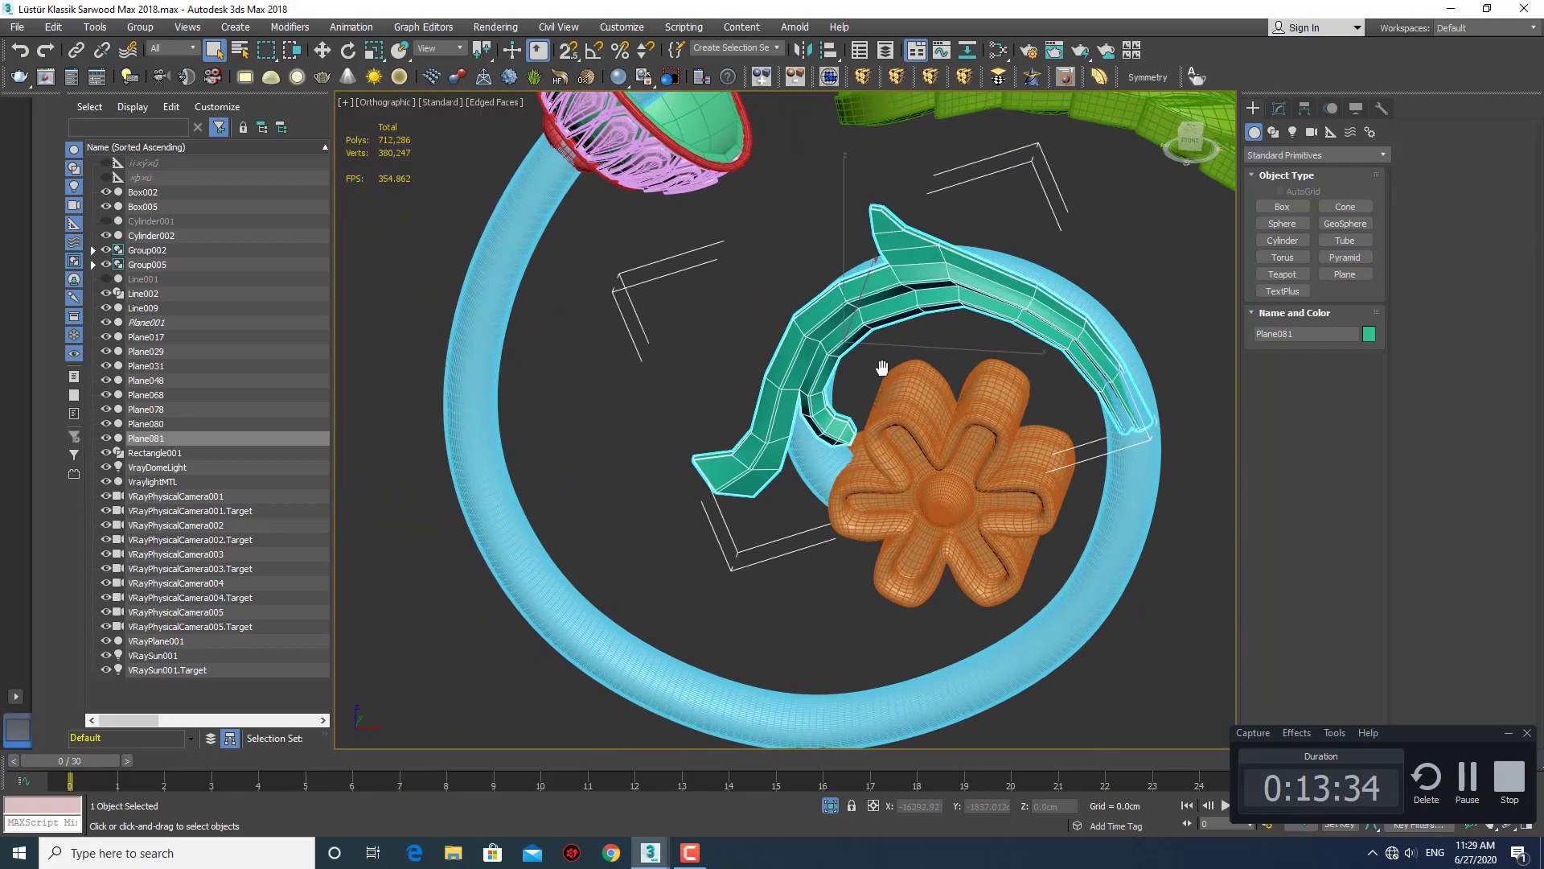
key(f)
key(t)
key(F3)
alt+middle_drag(758, 412, 735, 419)
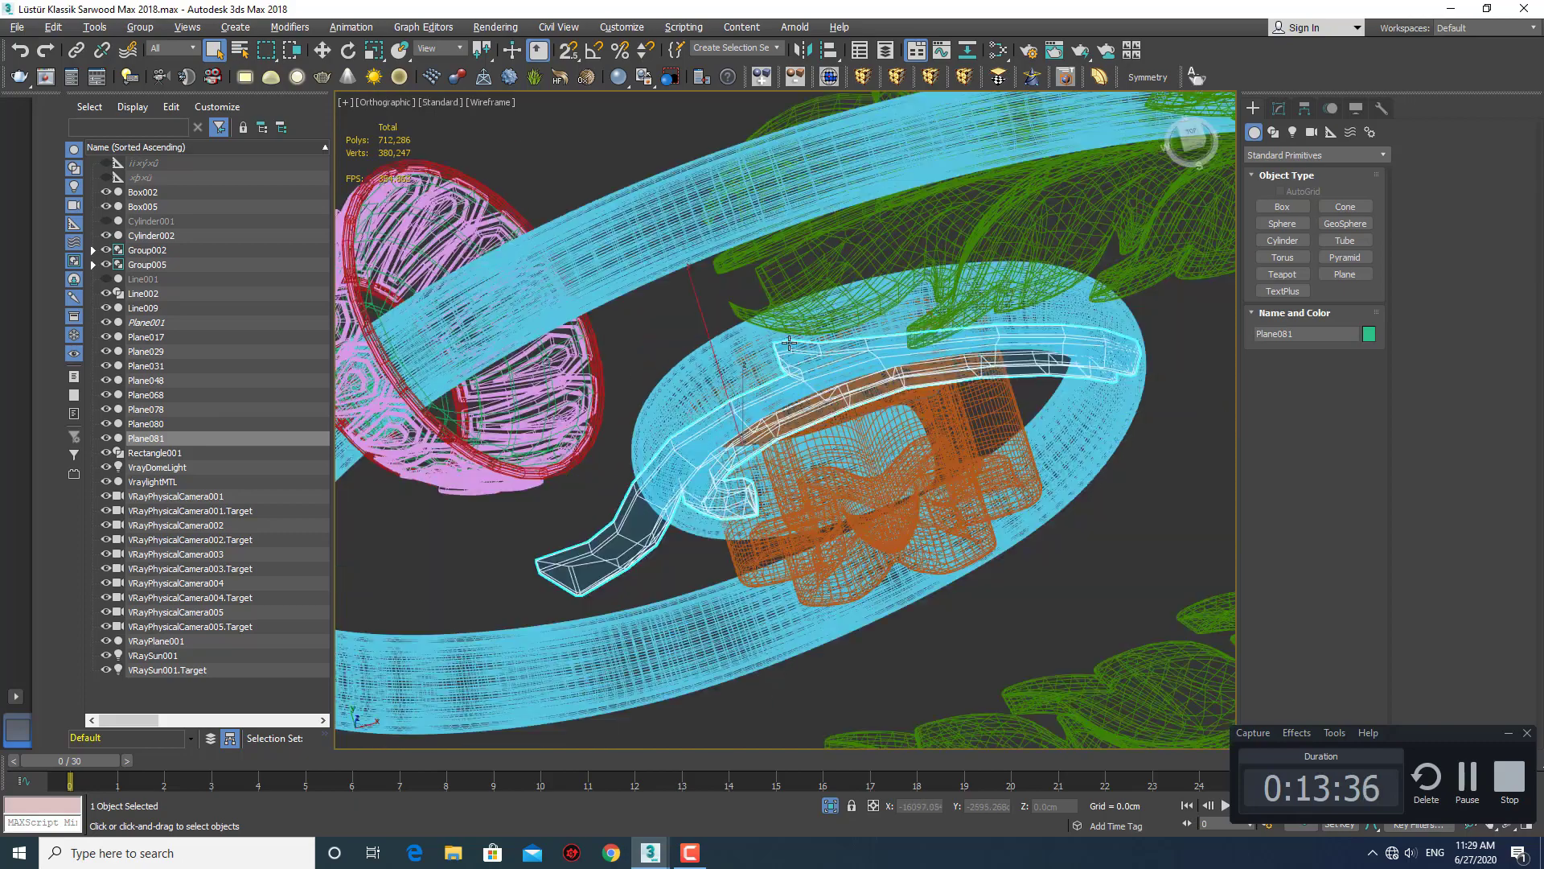
click(735, 419)
key(alt+q)
scroll(777, 426, up, 3)
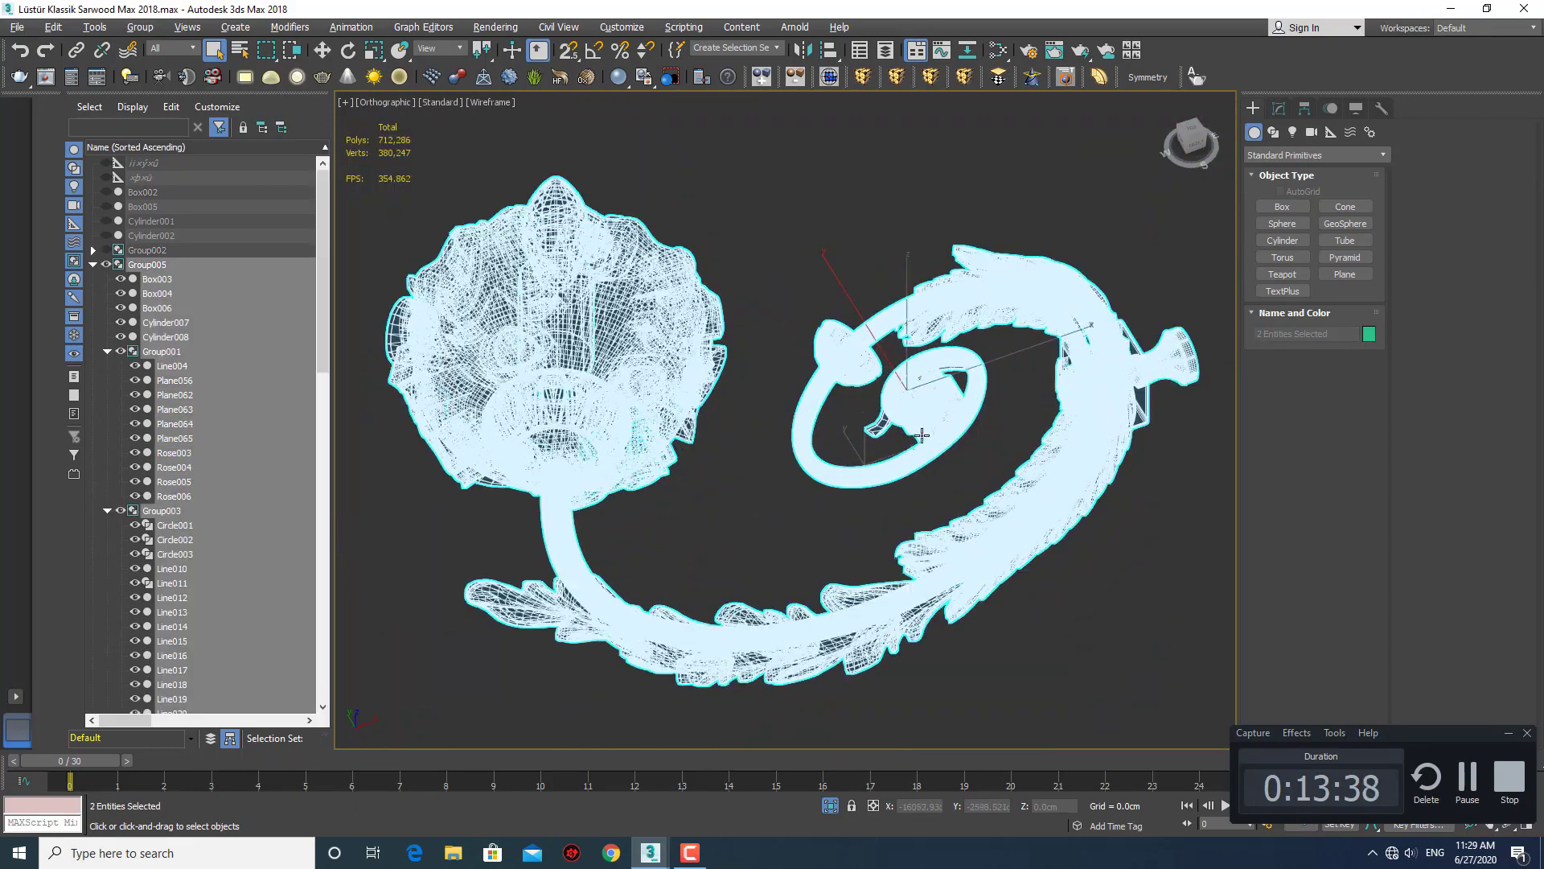
scroll(992, 415, up, 3)
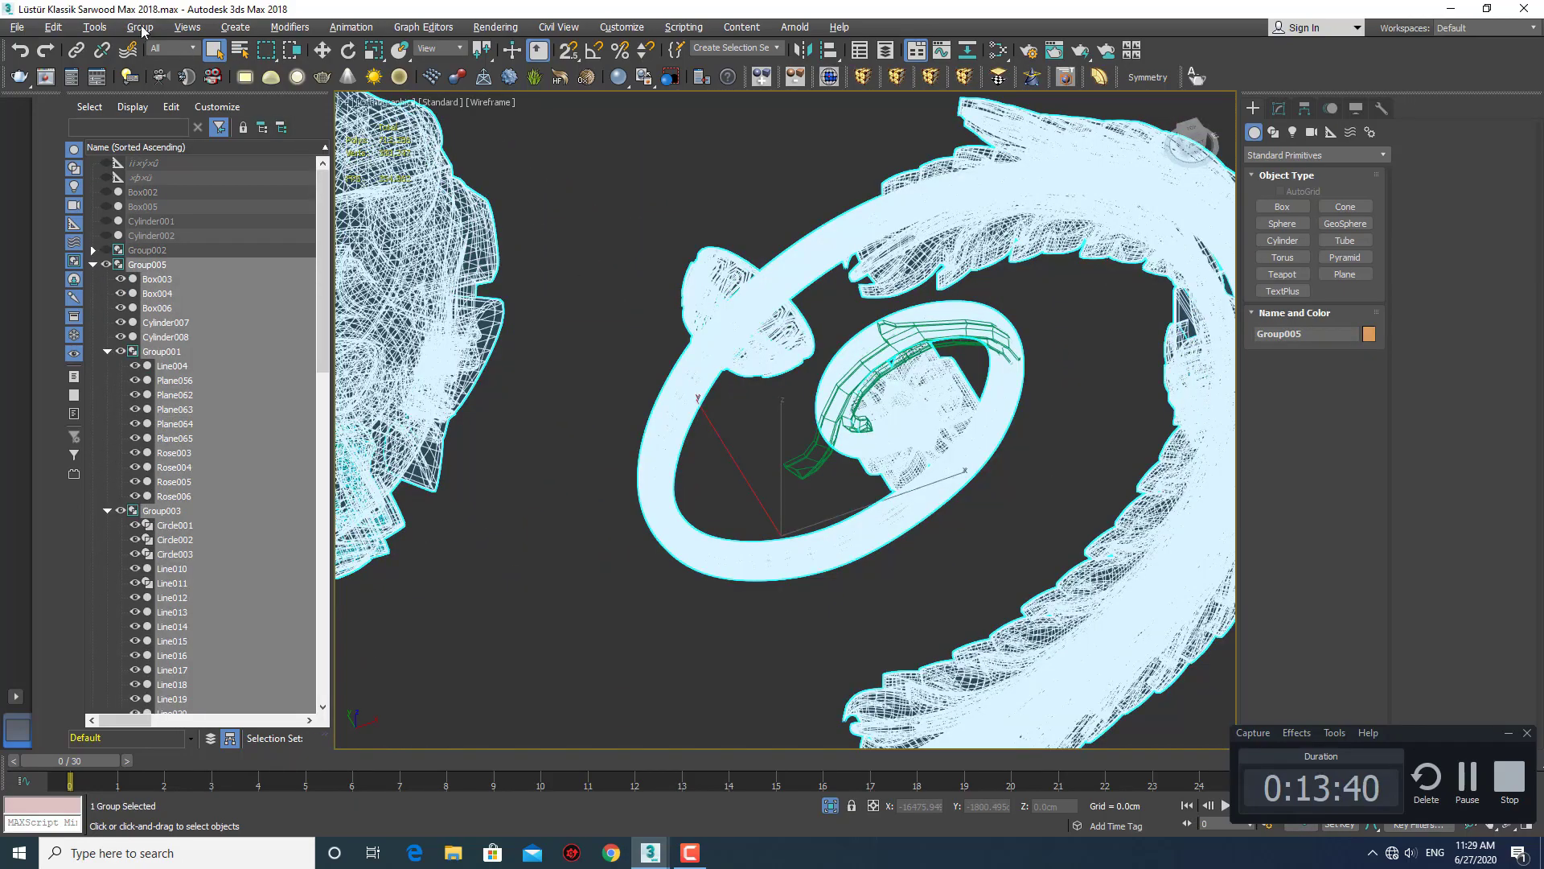
Open Group005 and isolate tube Line005 with curl piece Plane081 in Top view.
click(140, 29)
click(161, 95)
scroll(958, 505, up, 2)
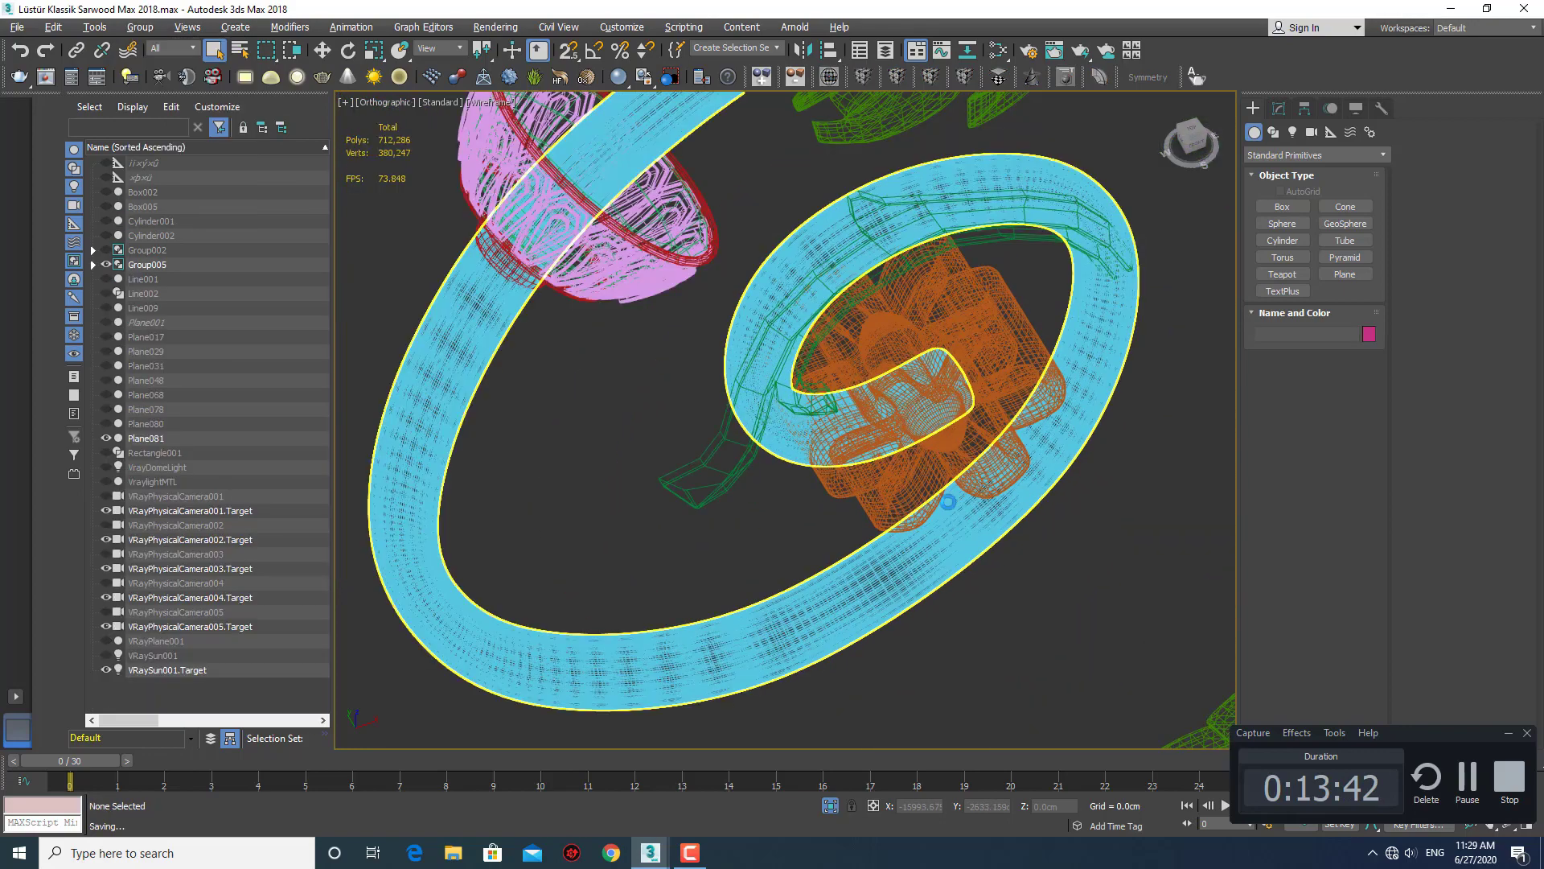
click(801, 431)
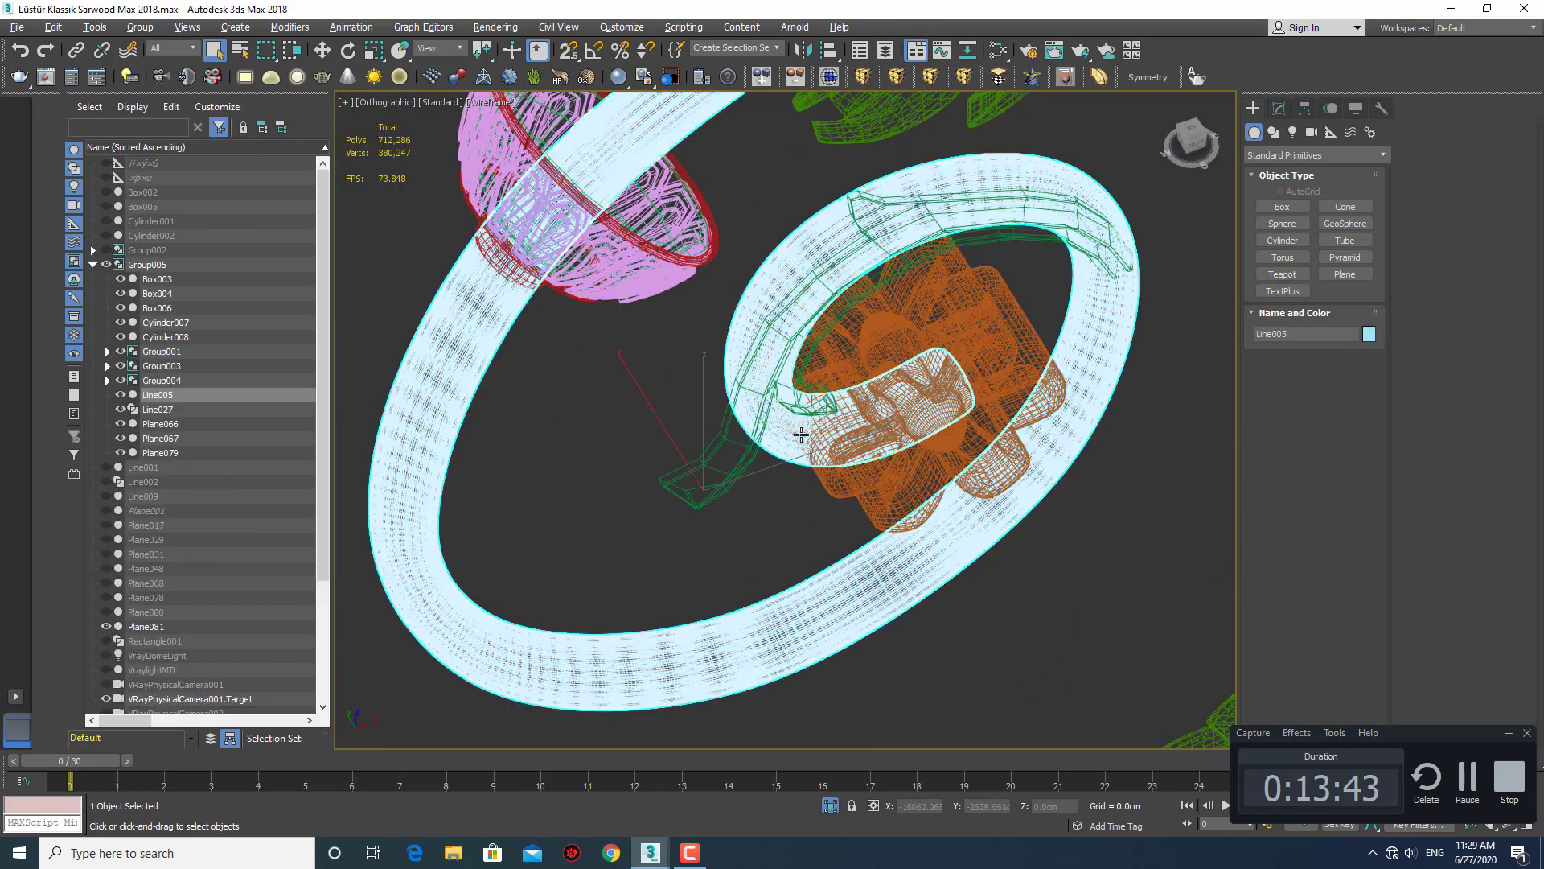
ctrl+click(730, 486)
key(alt+q)
key(F3)
key(t)
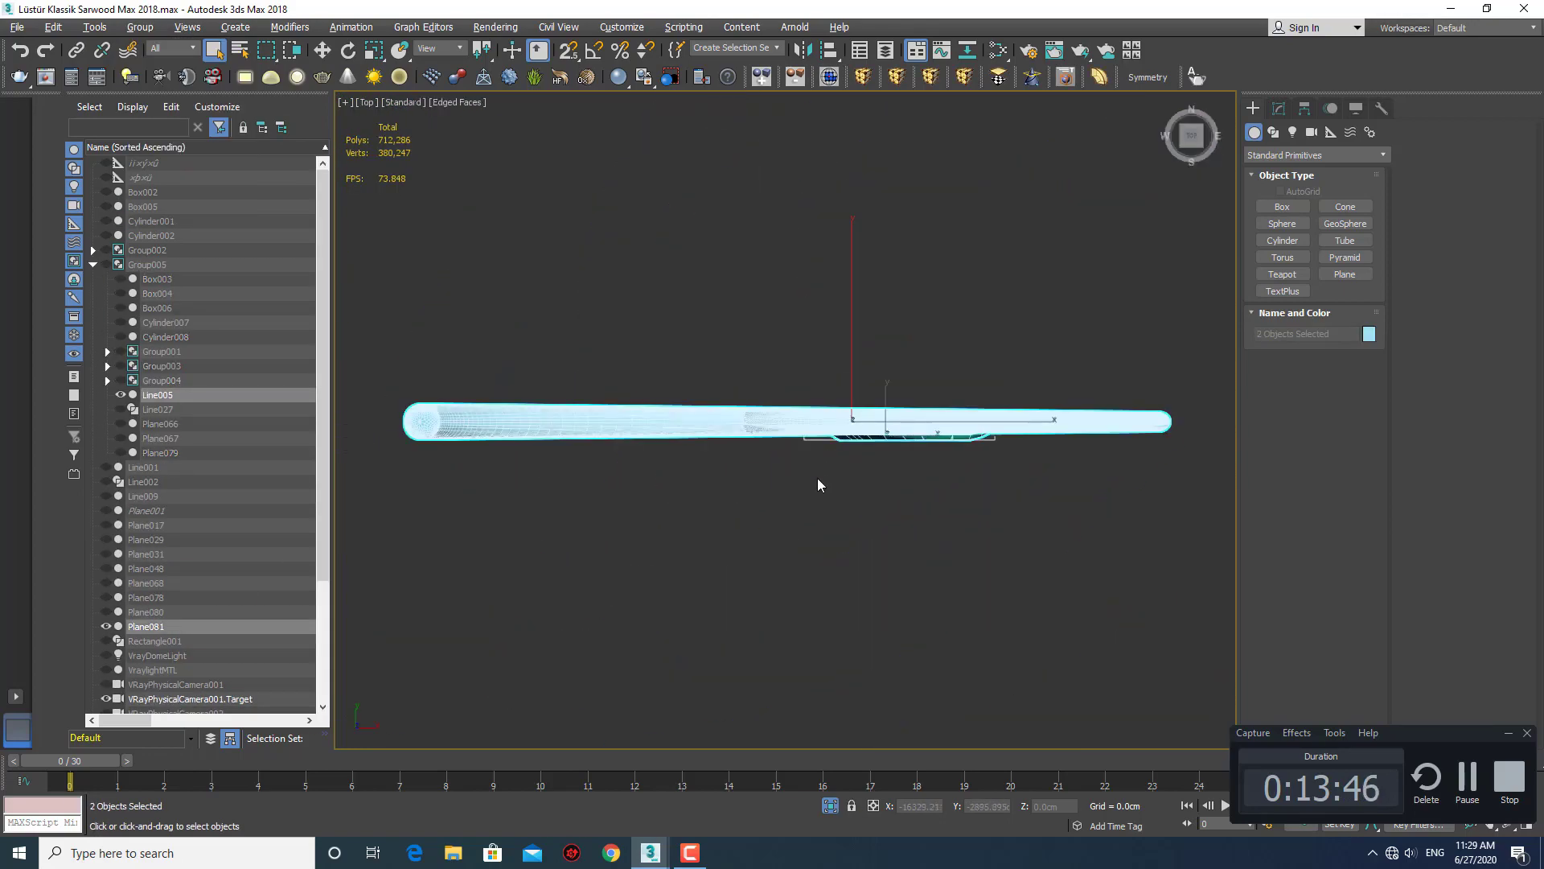
Select the curl piece Plane081 alone in wireframe, framed over the tube.
click(818, 479)
scroll(897, 458, up, 2)
key(F3)
middle_drag(893, 433, 861, 478)
click(882, 458)
scroll(901, 428, up, 2)
scroll(856, 476, up, 2)
Clone Plane081 as Plane082, mirror it on the Y axis, and slide it below the tube.
key(w)
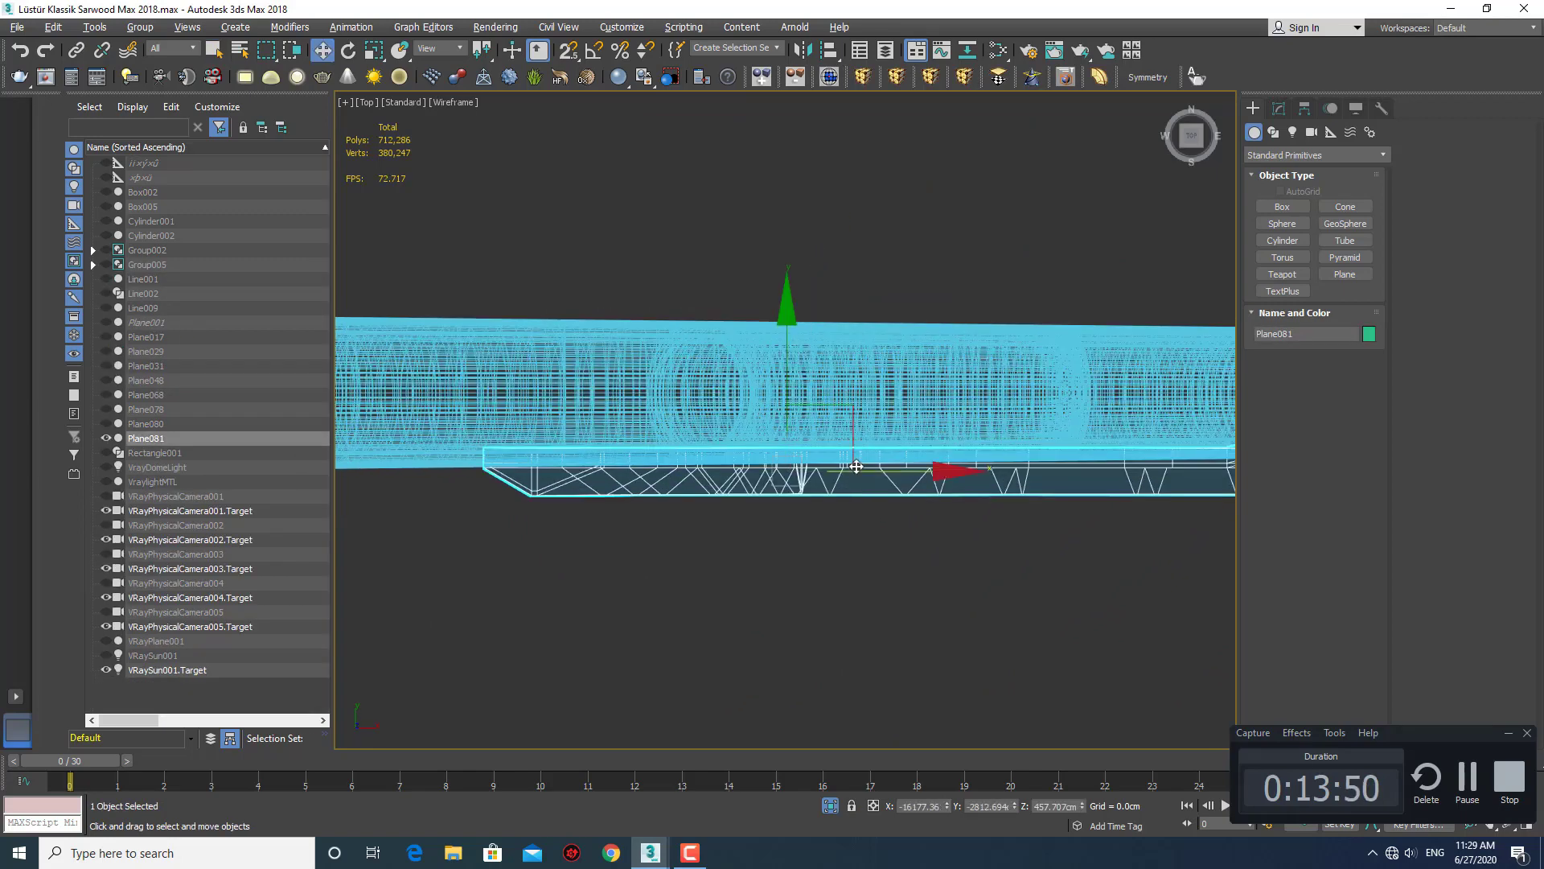
shift+drag(788, 340, 788, 161)
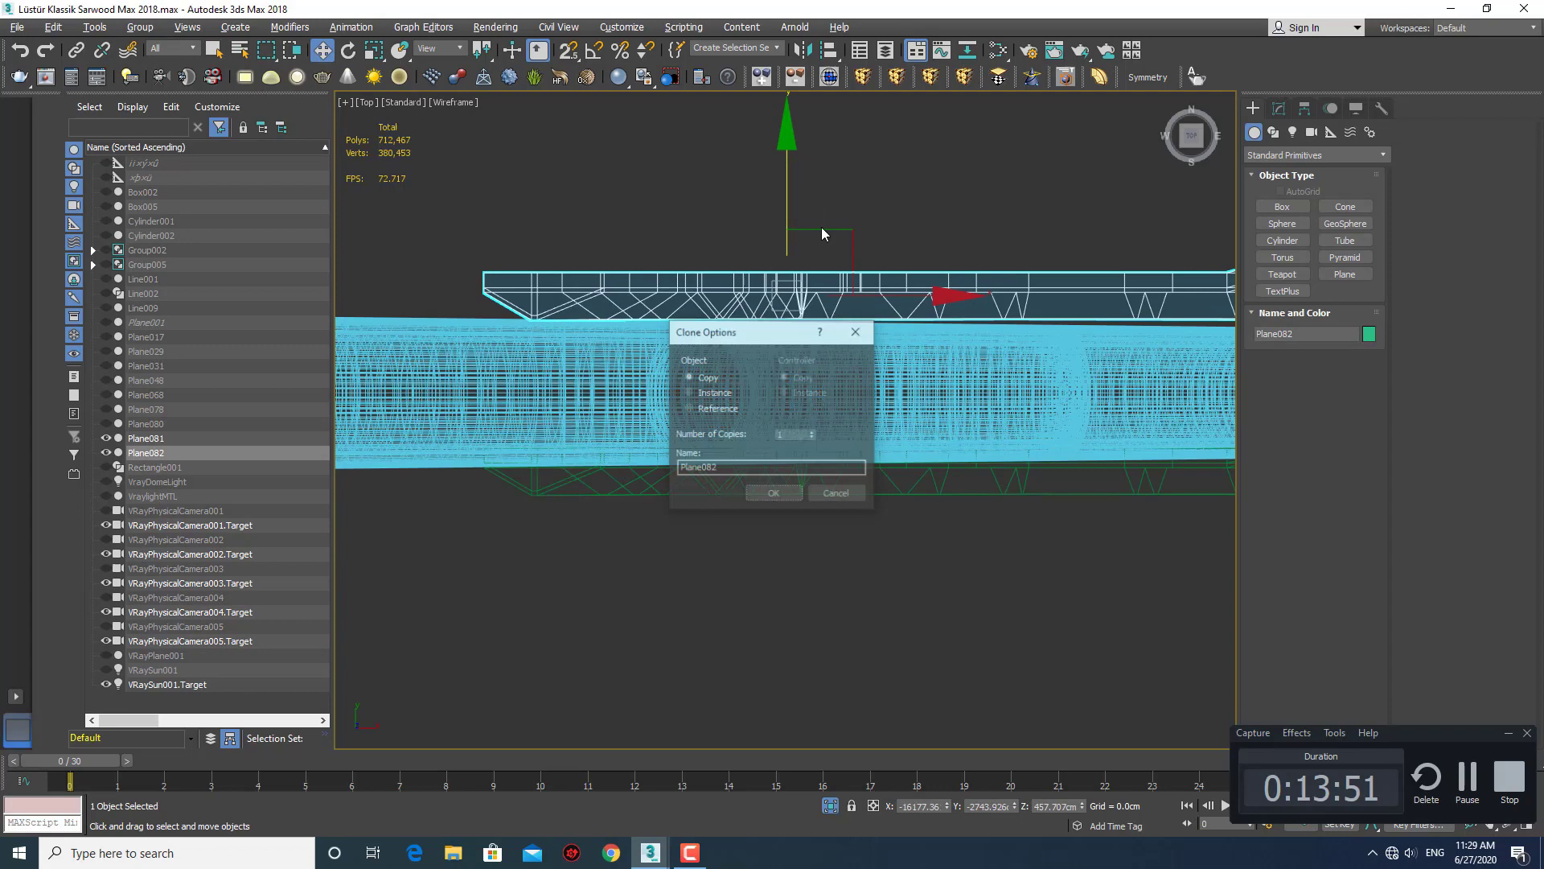
click(804, 52)
click(748, 362)
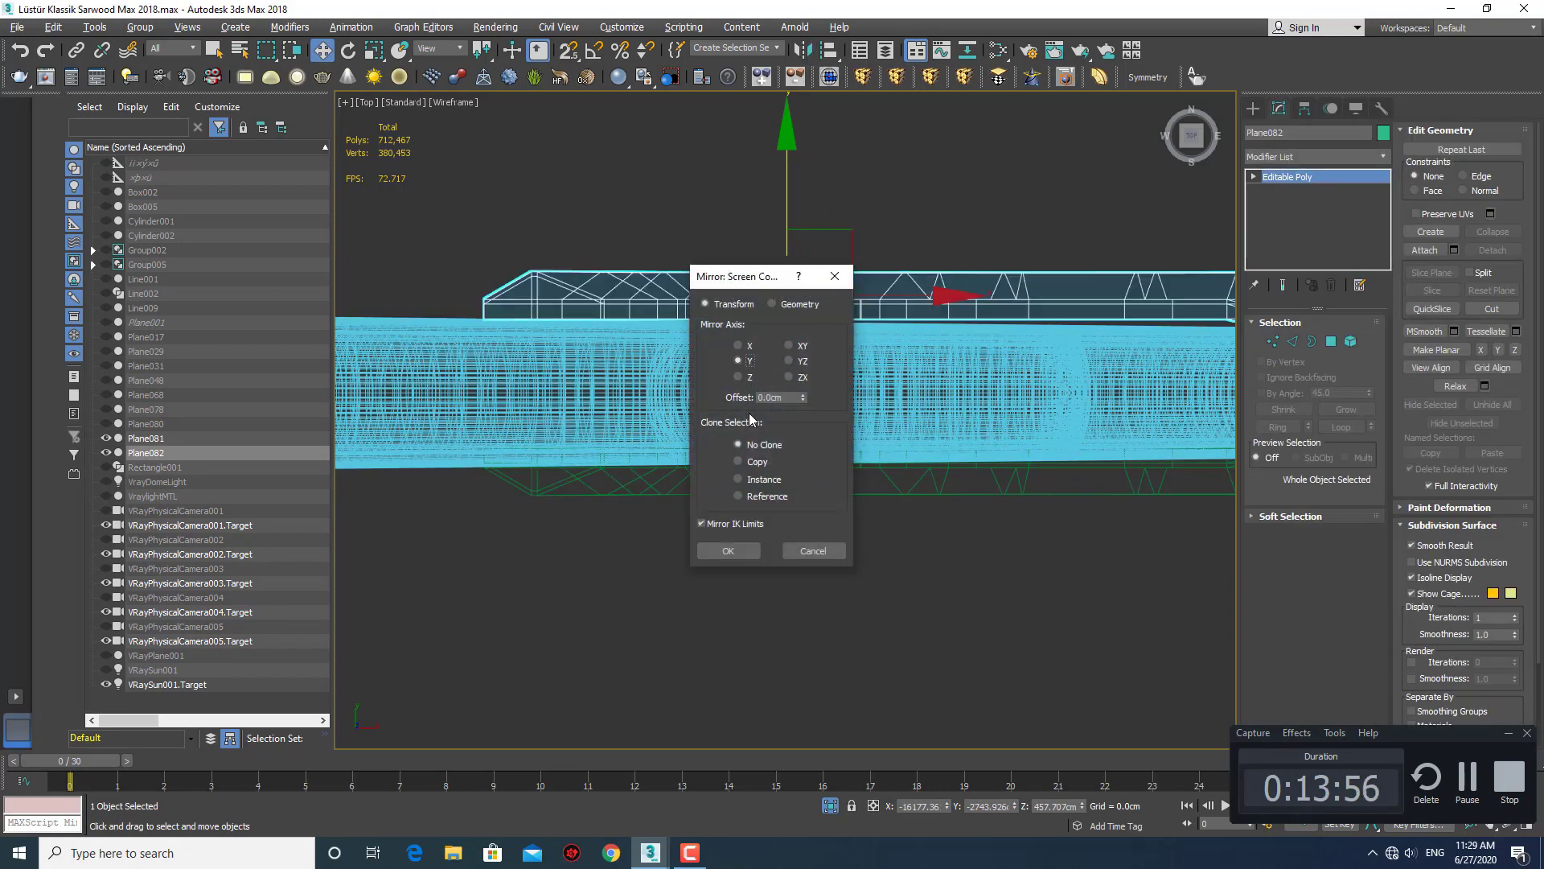
click(743, 547)
scroll(742, 381, up, 3)
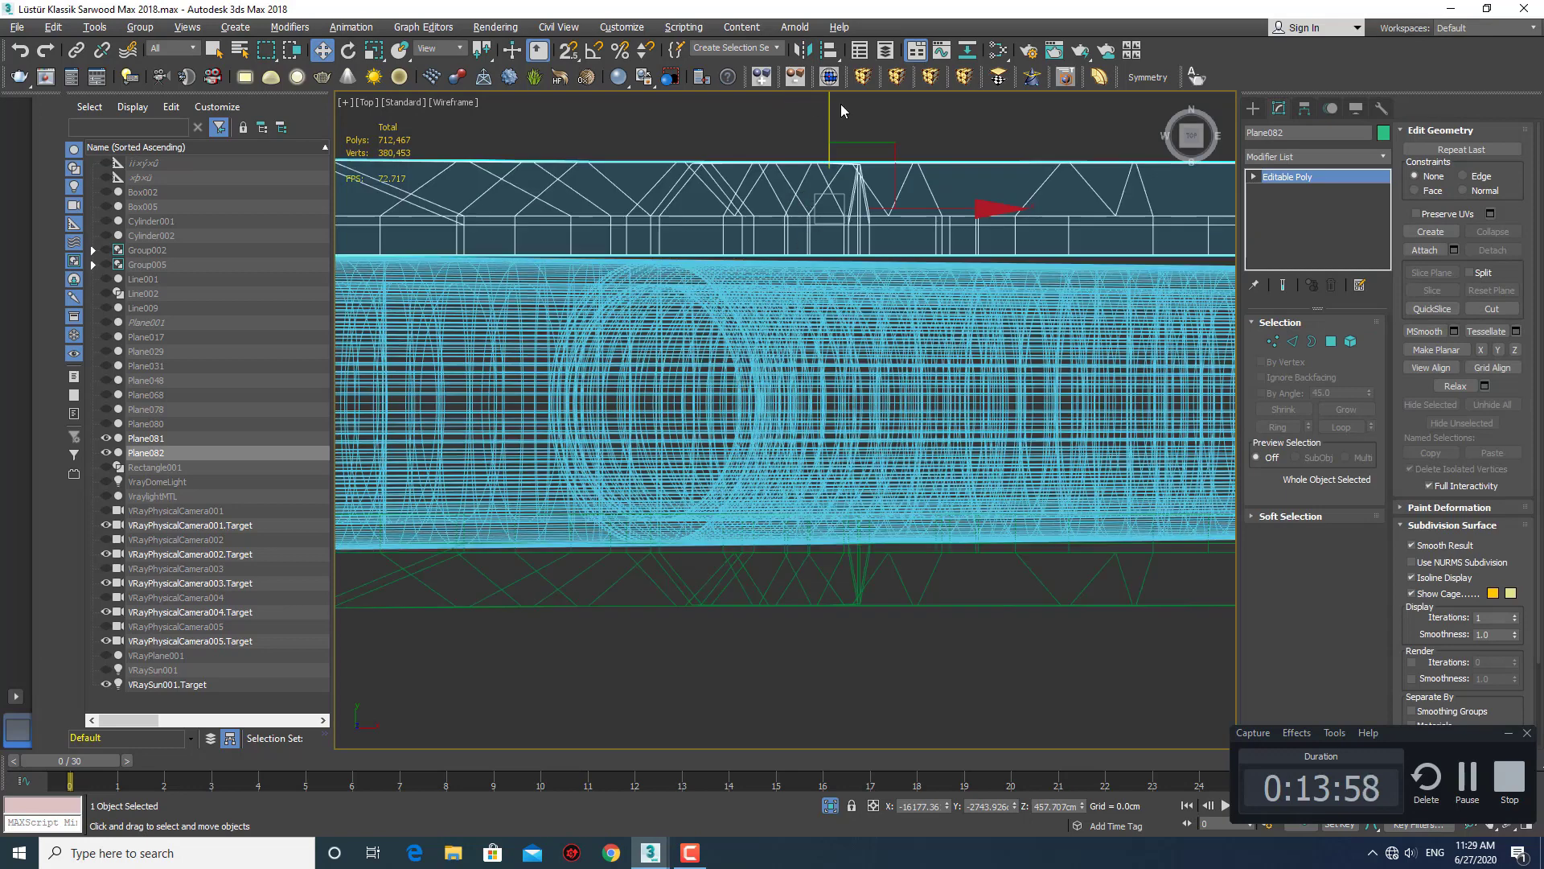
drag(830, 119, 825, 145)
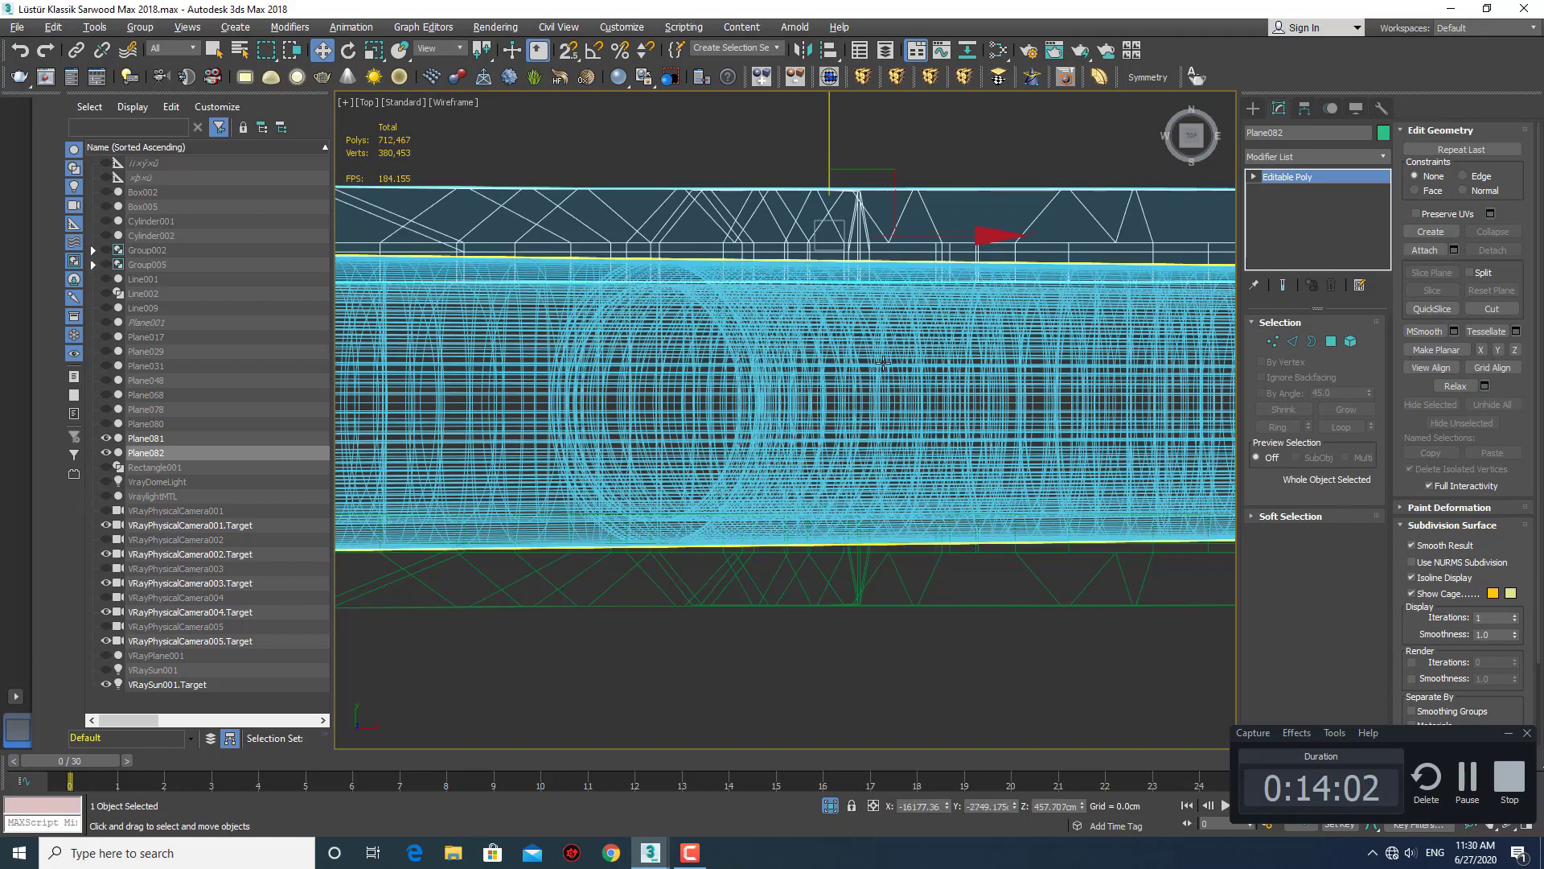
scroll(875, 386, down, 4)
In Perspective view, select both curl halves Plane082 and Plane081.
key(p)
mouse_move(874, 386)
alt+middle_down()
mouse_move(842, 497)
mouse_move(905, 523)
mouse_move(828, 362)
mouse_move(790, 380)
mouse_move(847, 394)
mouse_move(794, 402)
mouse_move(801, 419)
alt+middle_up()
scroll(877, 510, up, 5)
scroll(885, 515, up, 3)
key(q)
ctrl+click(795, 402)
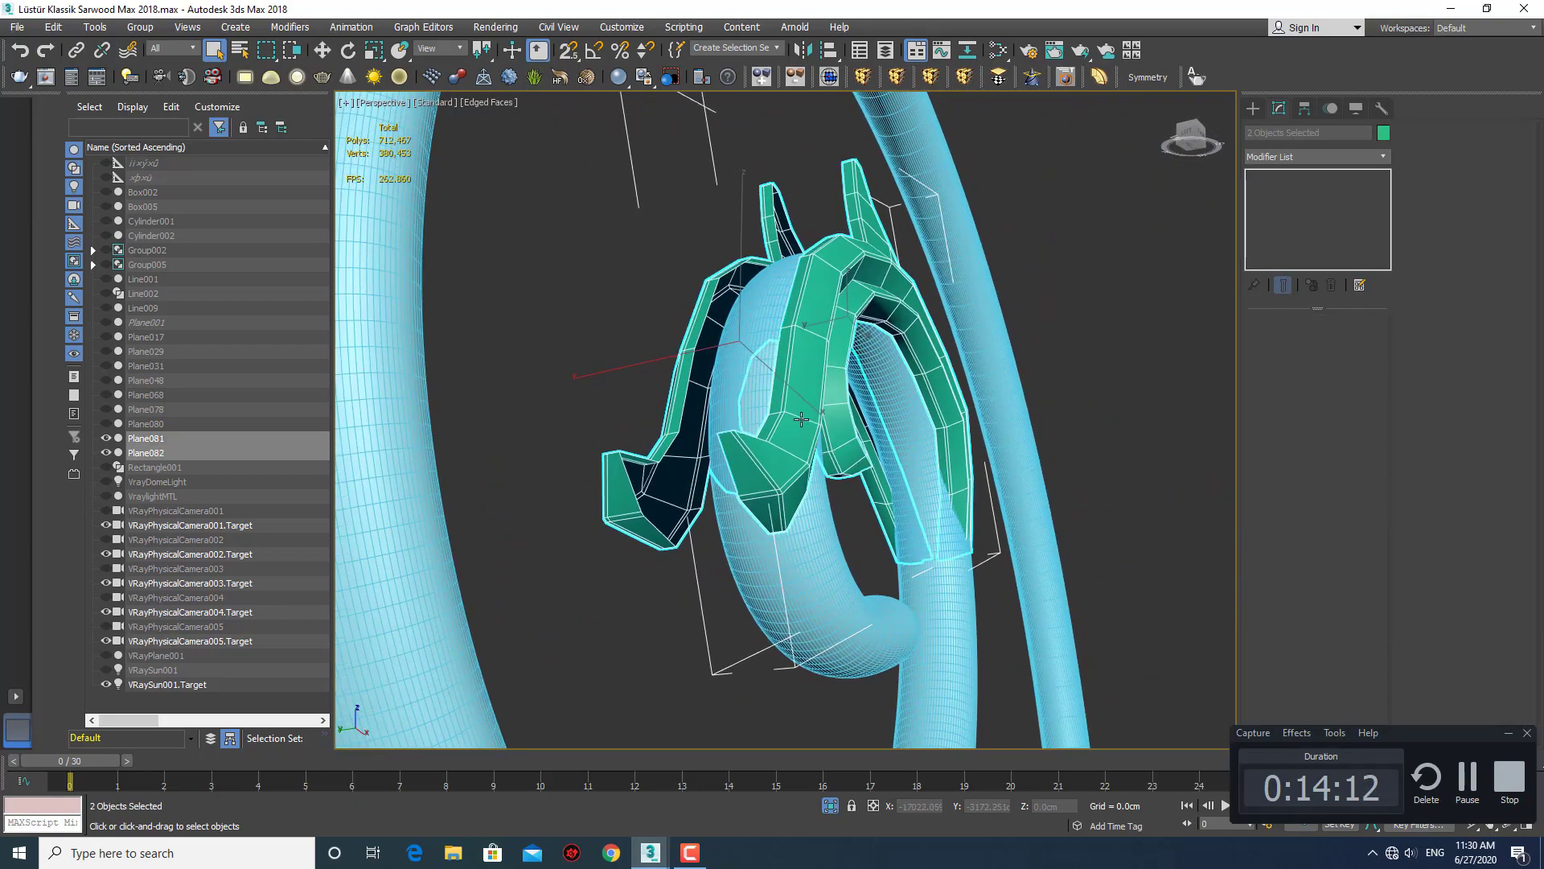
Attach both halves into Plane084 and bridge their open borders.
click(764, 78)
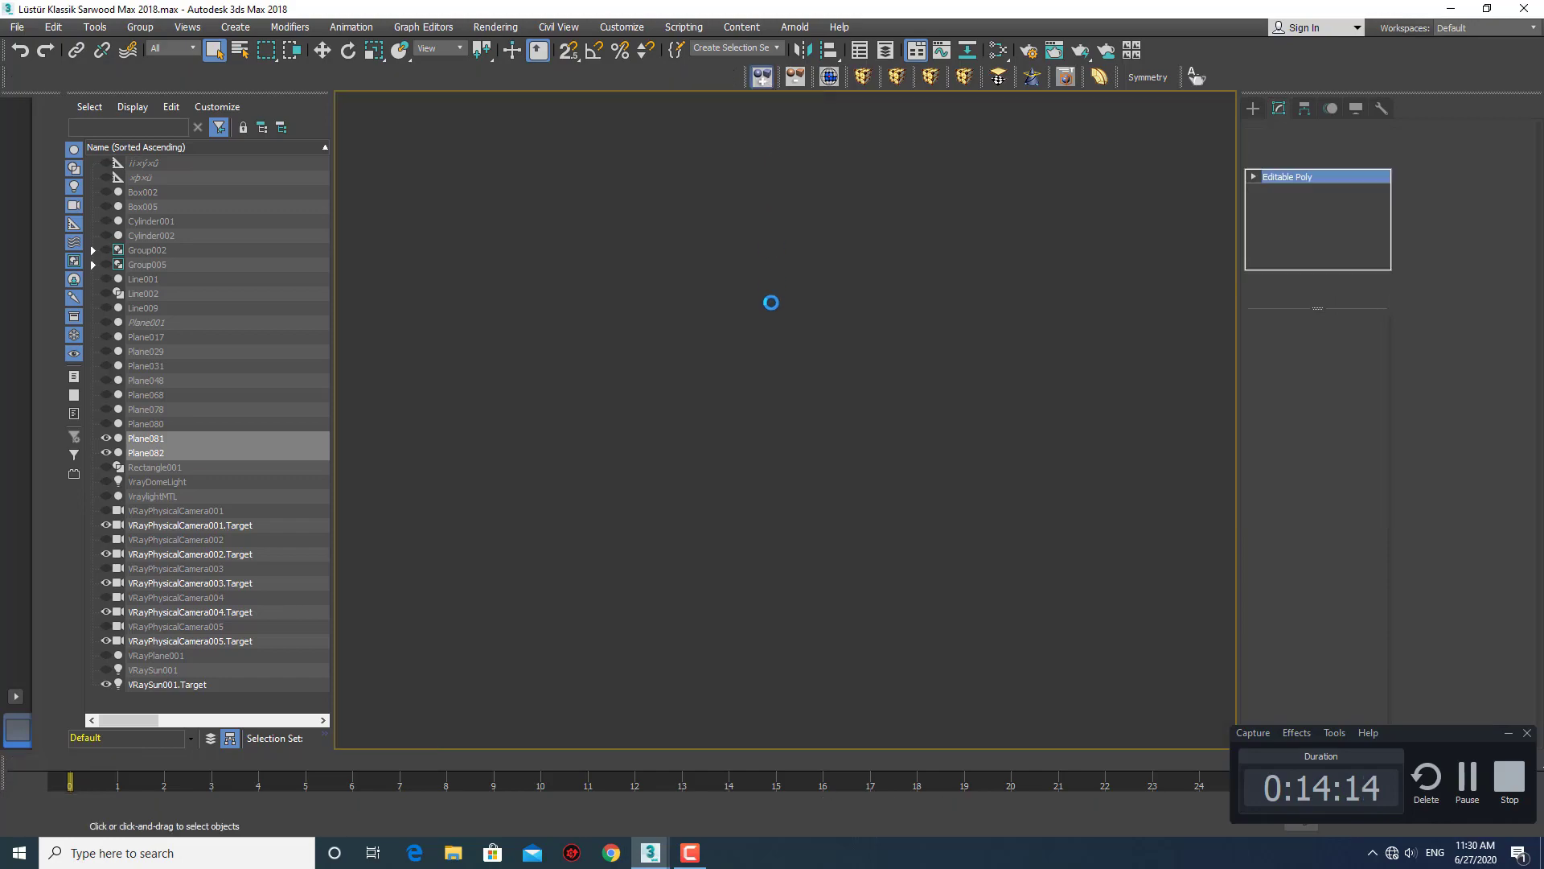
middle_drag(757, 418, 770, 438)
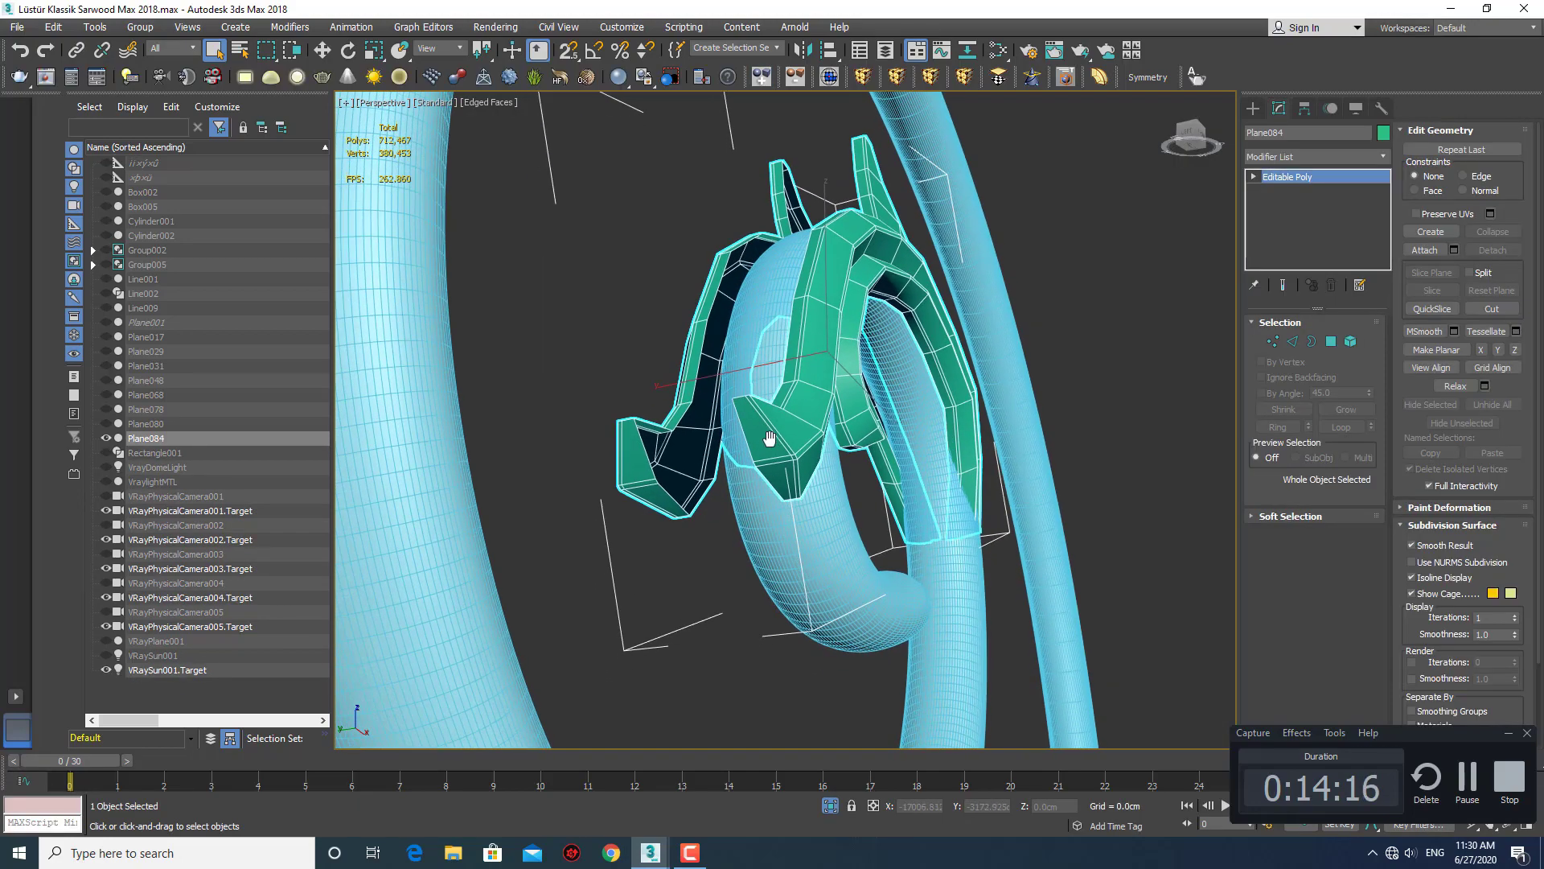
key(3)
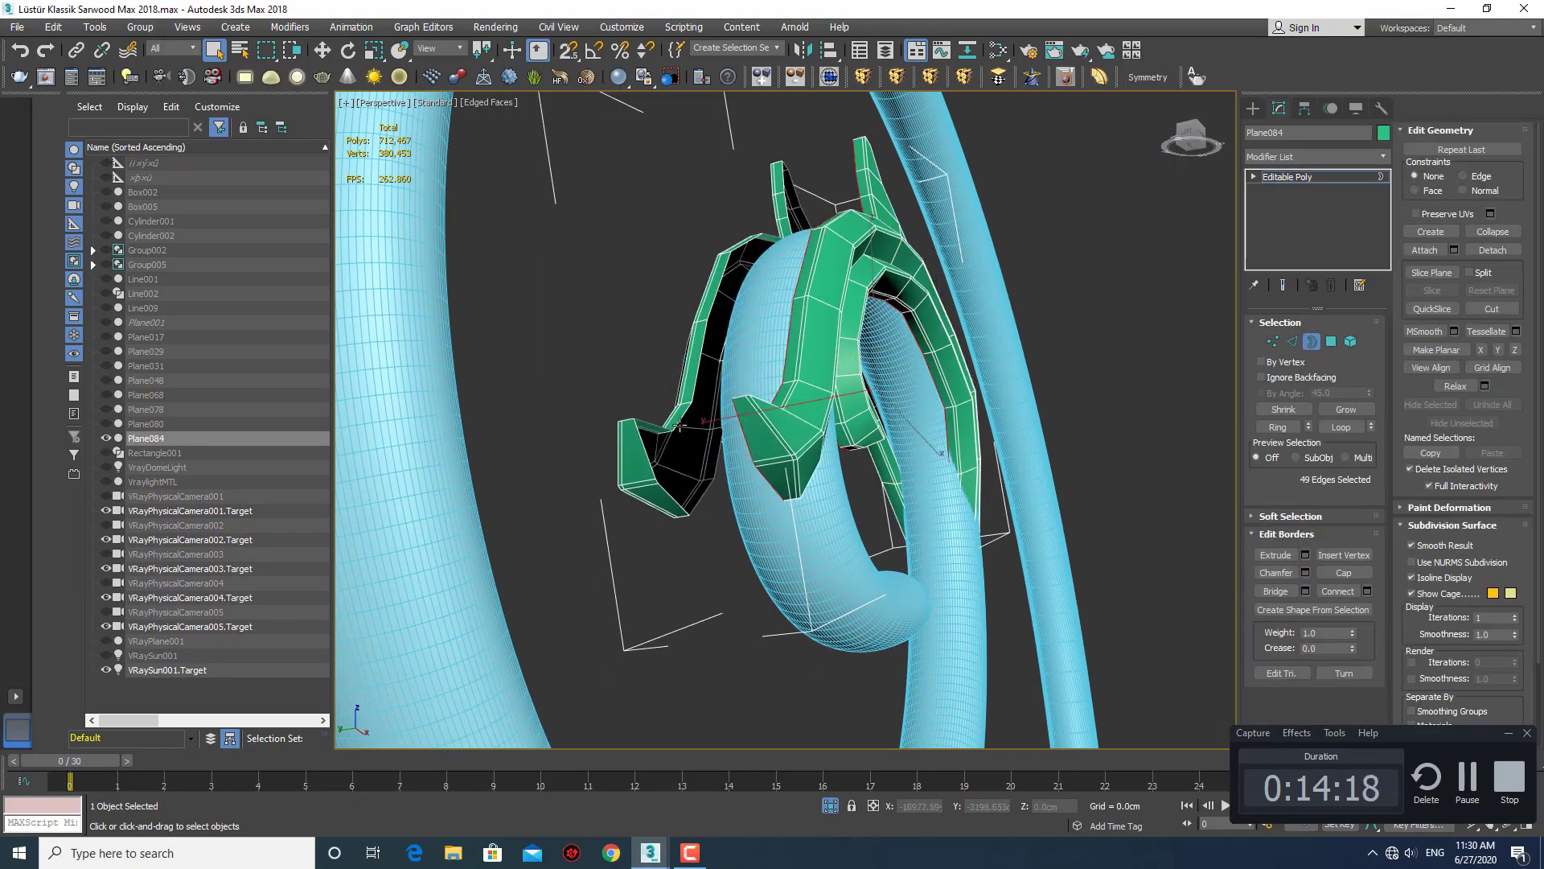
click(1276, 592)
mouse_move(780, 474)
alt+middle_down()
mouse_move(794, 456)
mouse_move(828, 476)
alt+middle_up()
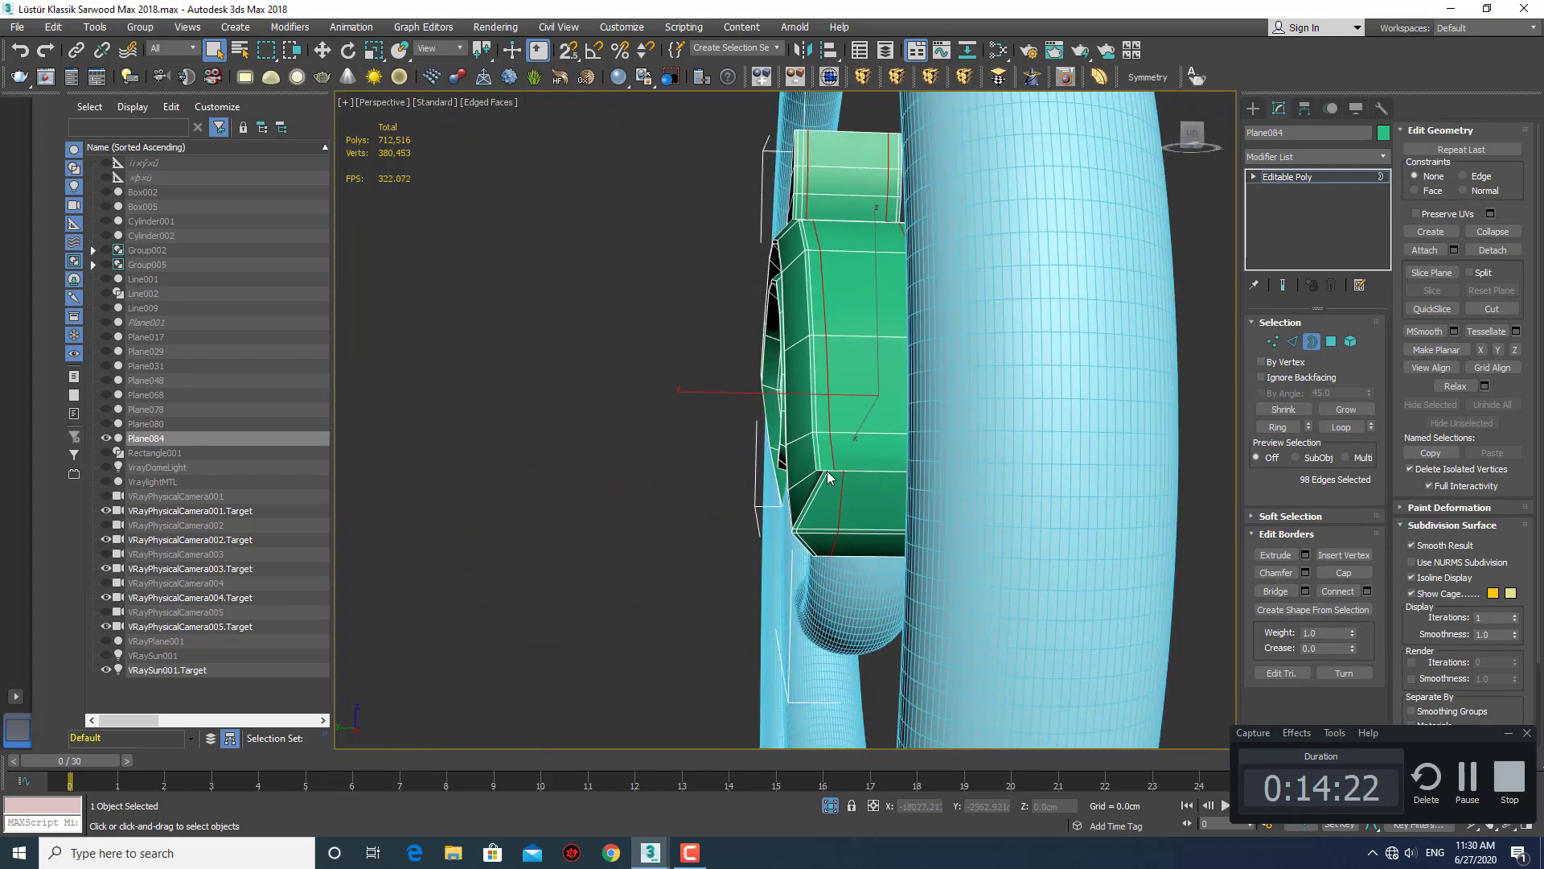
Connect the edge ring with a new middle loop and push it outward to bulge the clasp.
key(2)
click(866, 475)
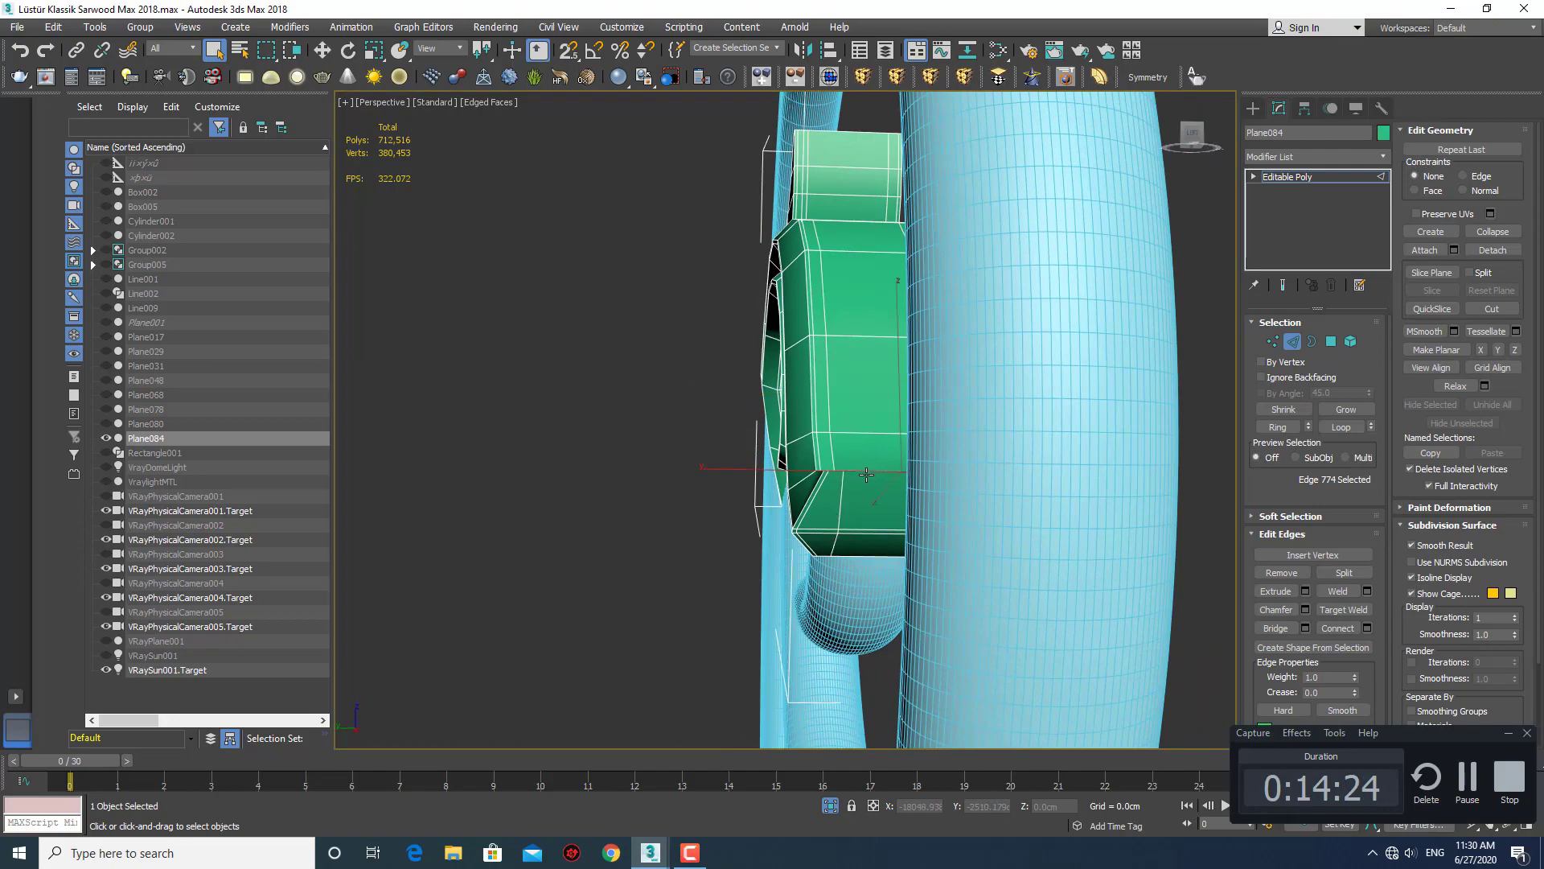
key(alt+r)
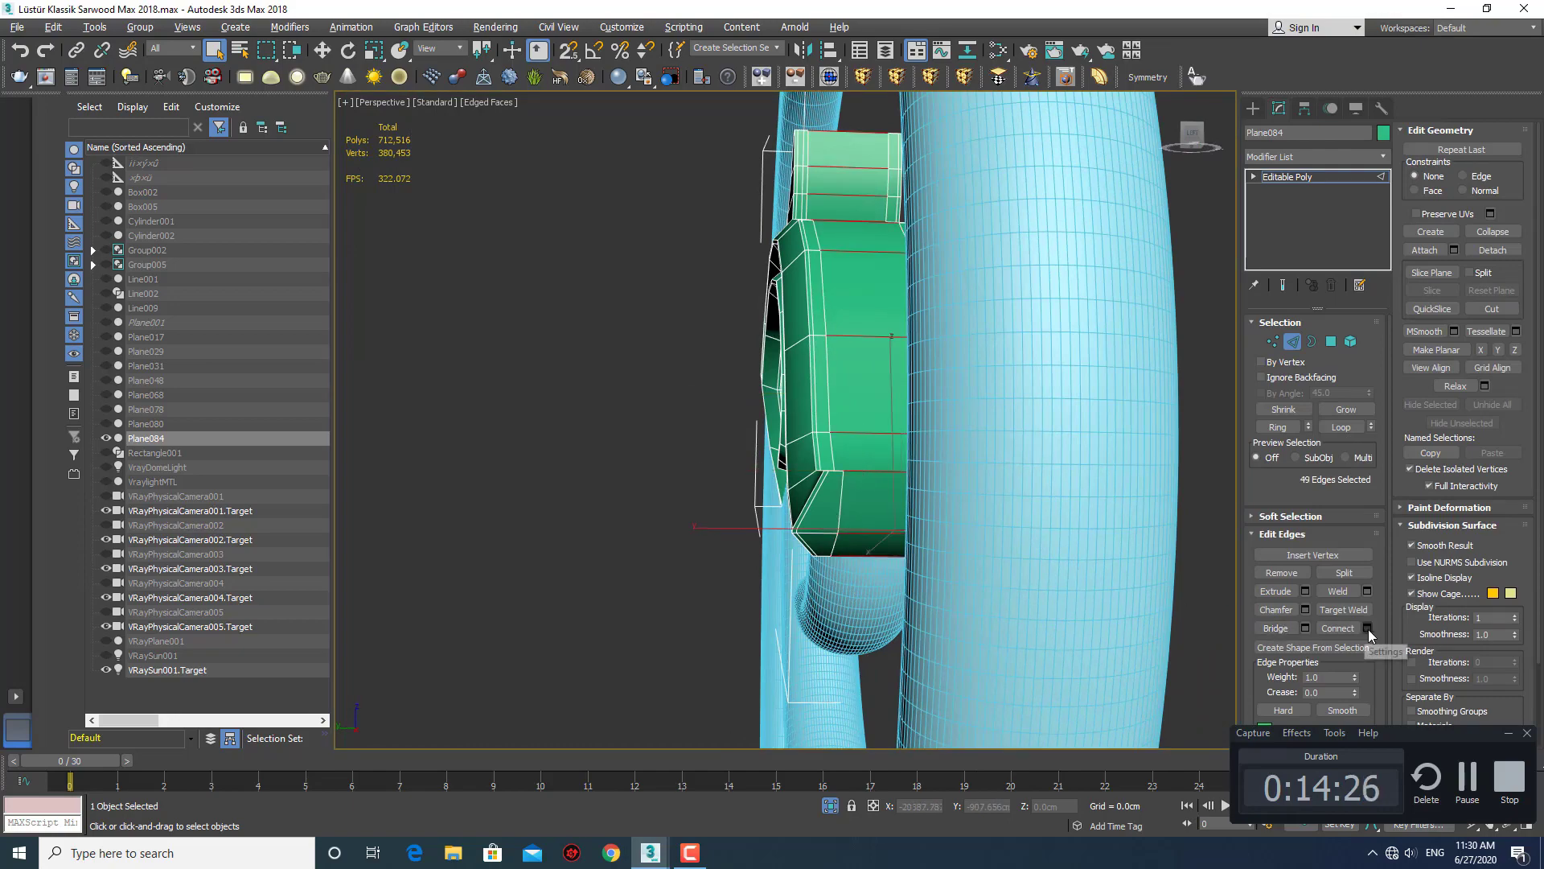
click(1367, 628)
click(796, 499)
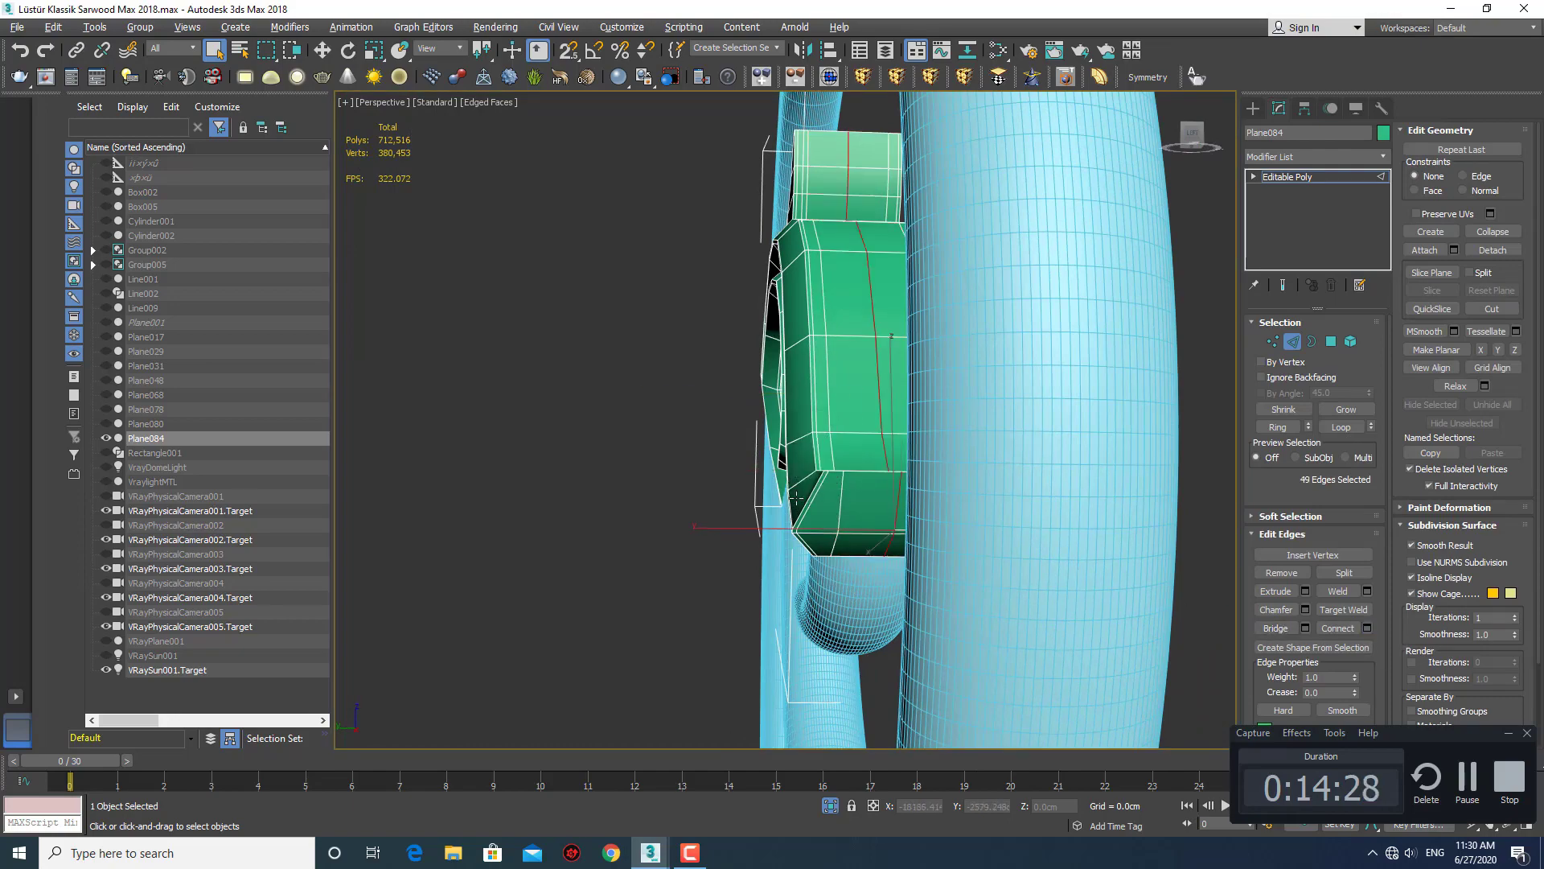
alt+middle_drag(802, 503, 866, 443)
key(w)
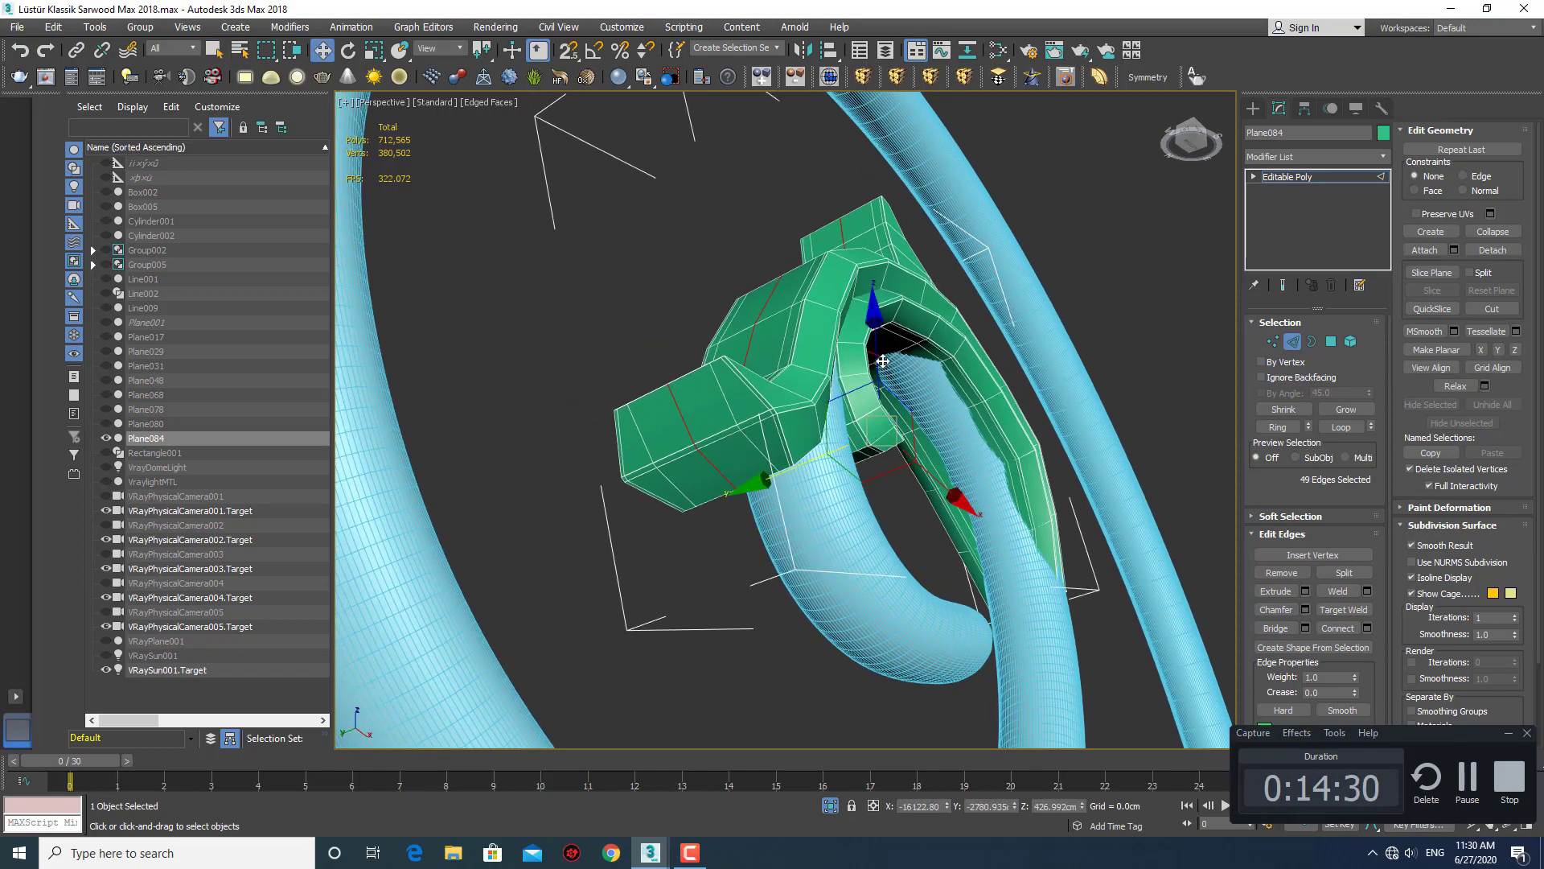
alt+middle_drag(882, 361, 827, 410)
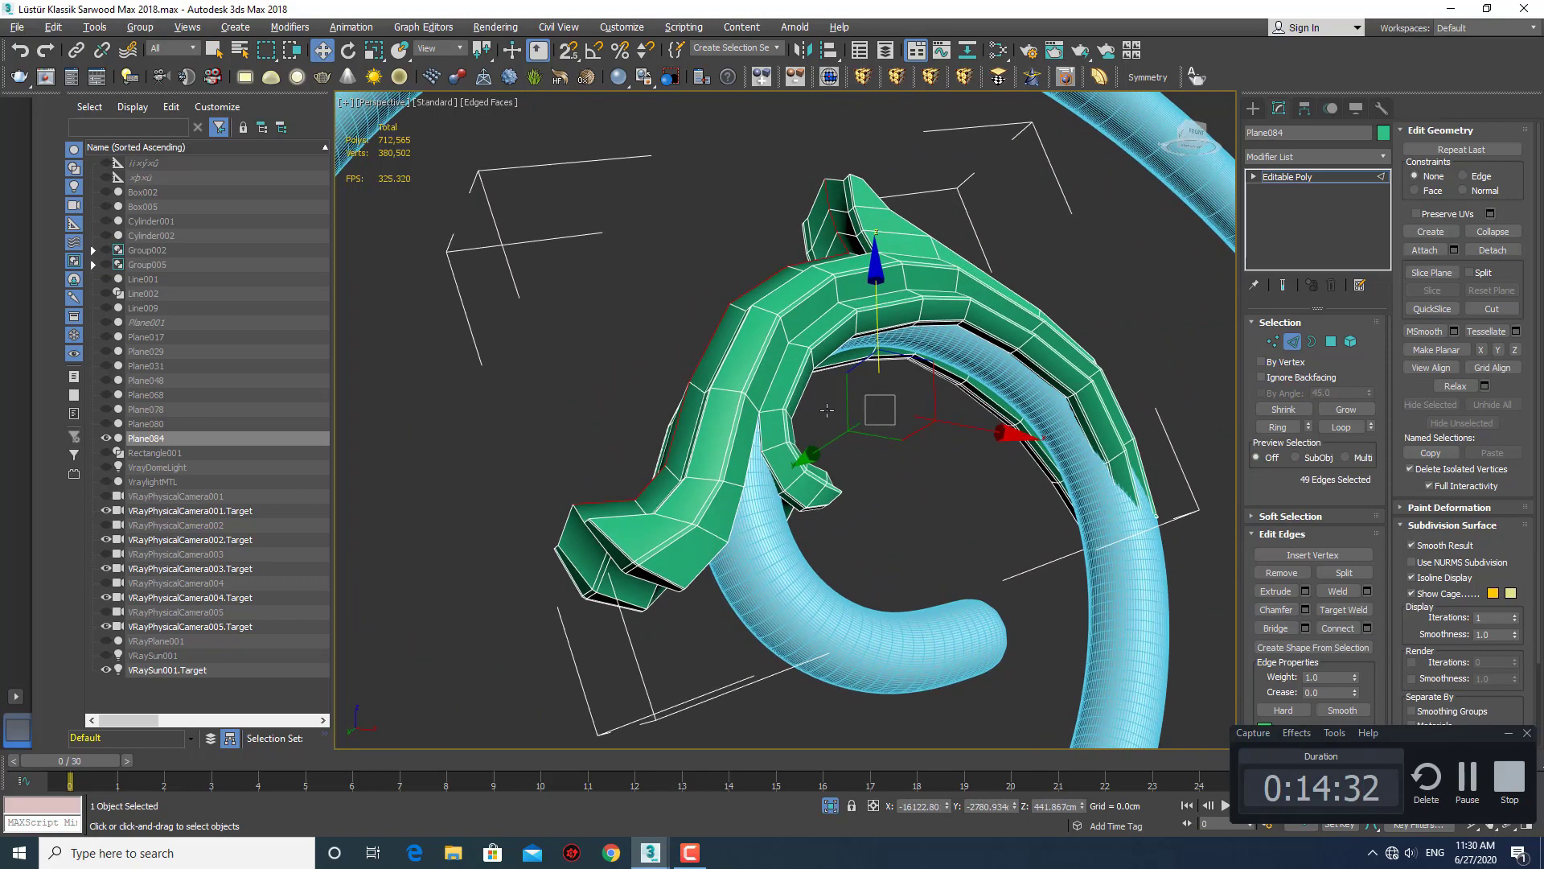
drag(909, 378, 879, 422)
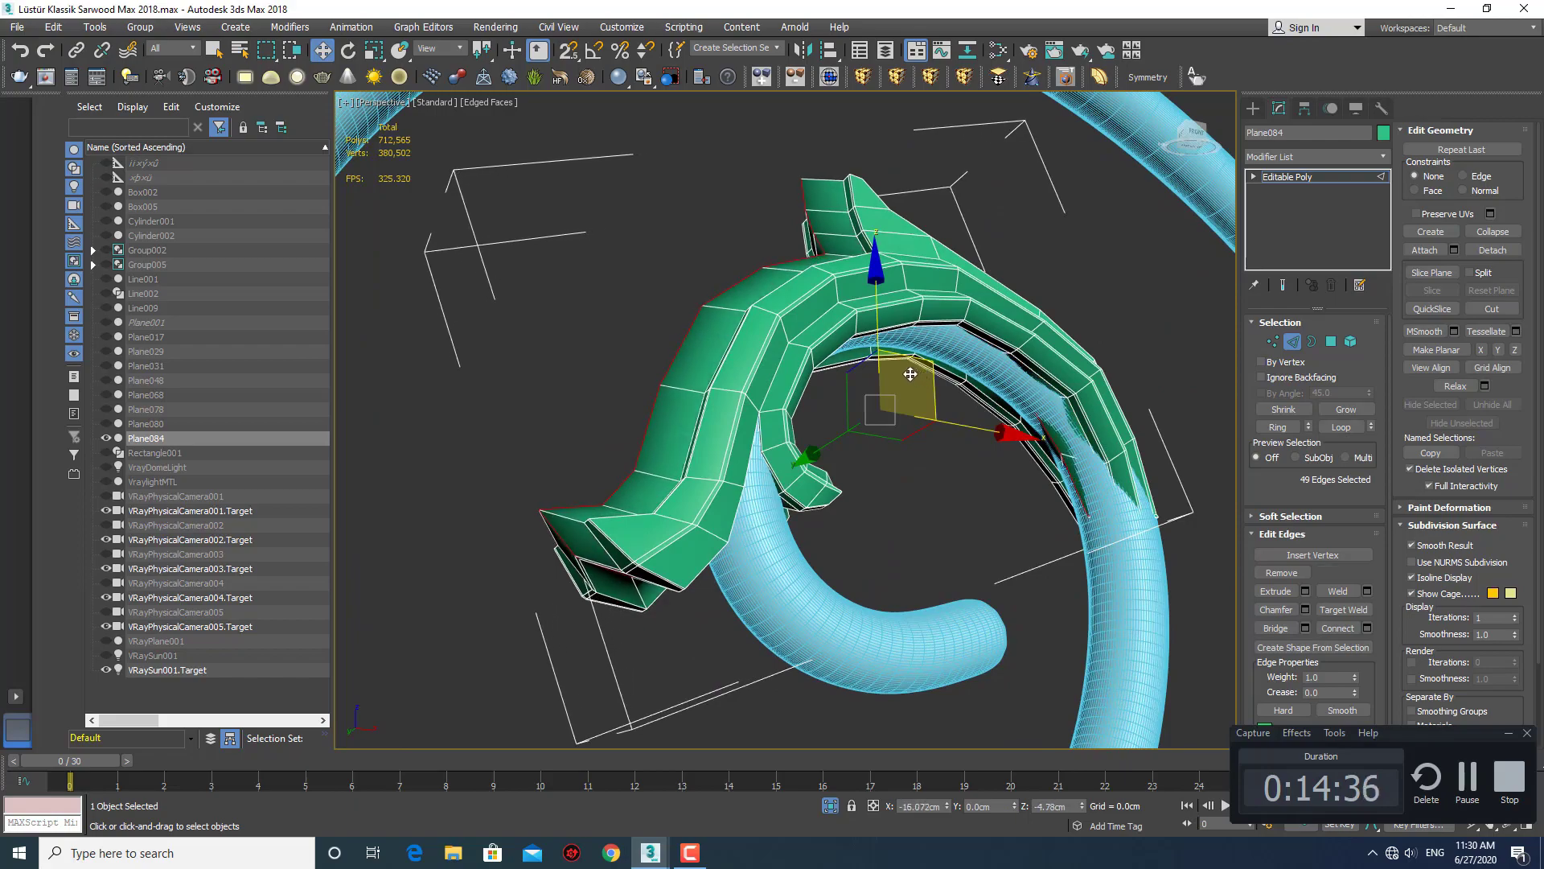
alt+middle_drag(877, 422, 950, 407)
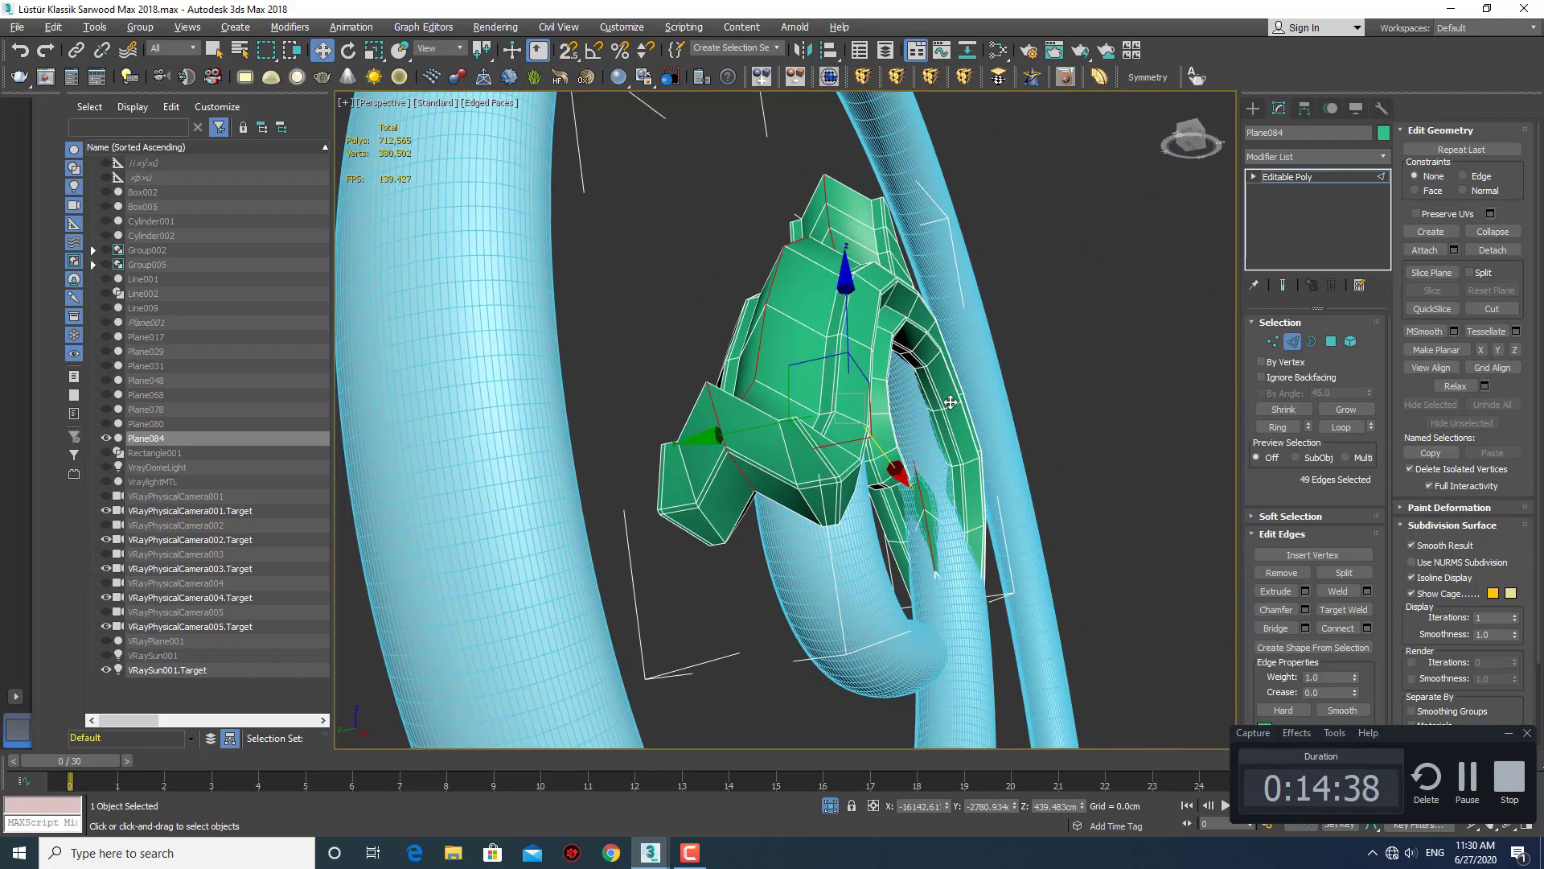
Chamfer the new edge loop by about 10.513 cm and exit edge editing.
click(1305, 610)
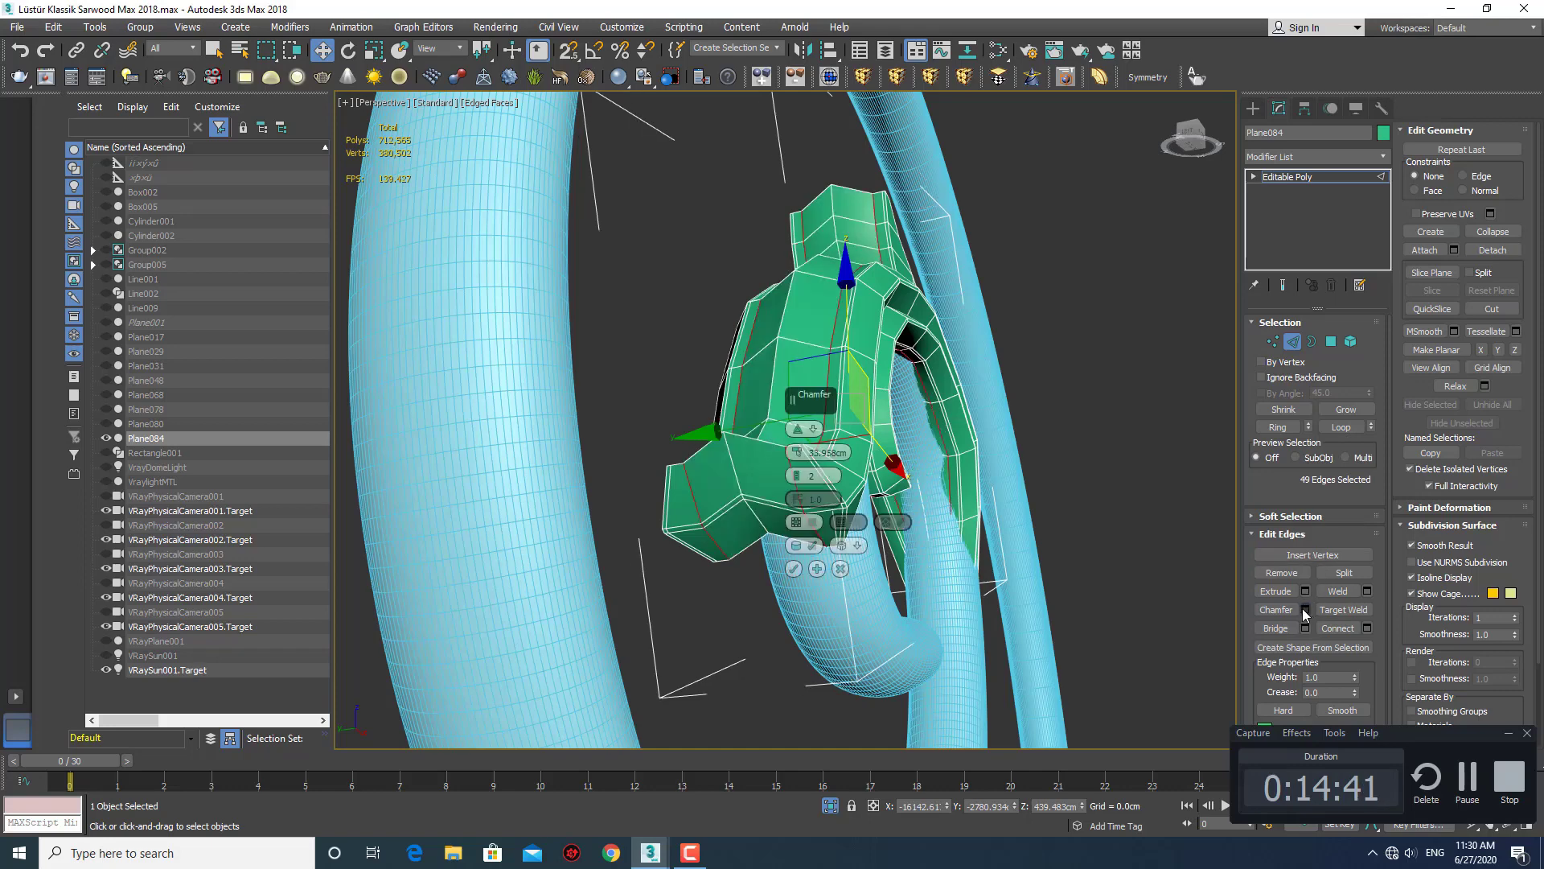
right_click(797, 459)
drag(801, 451, 790, 458)
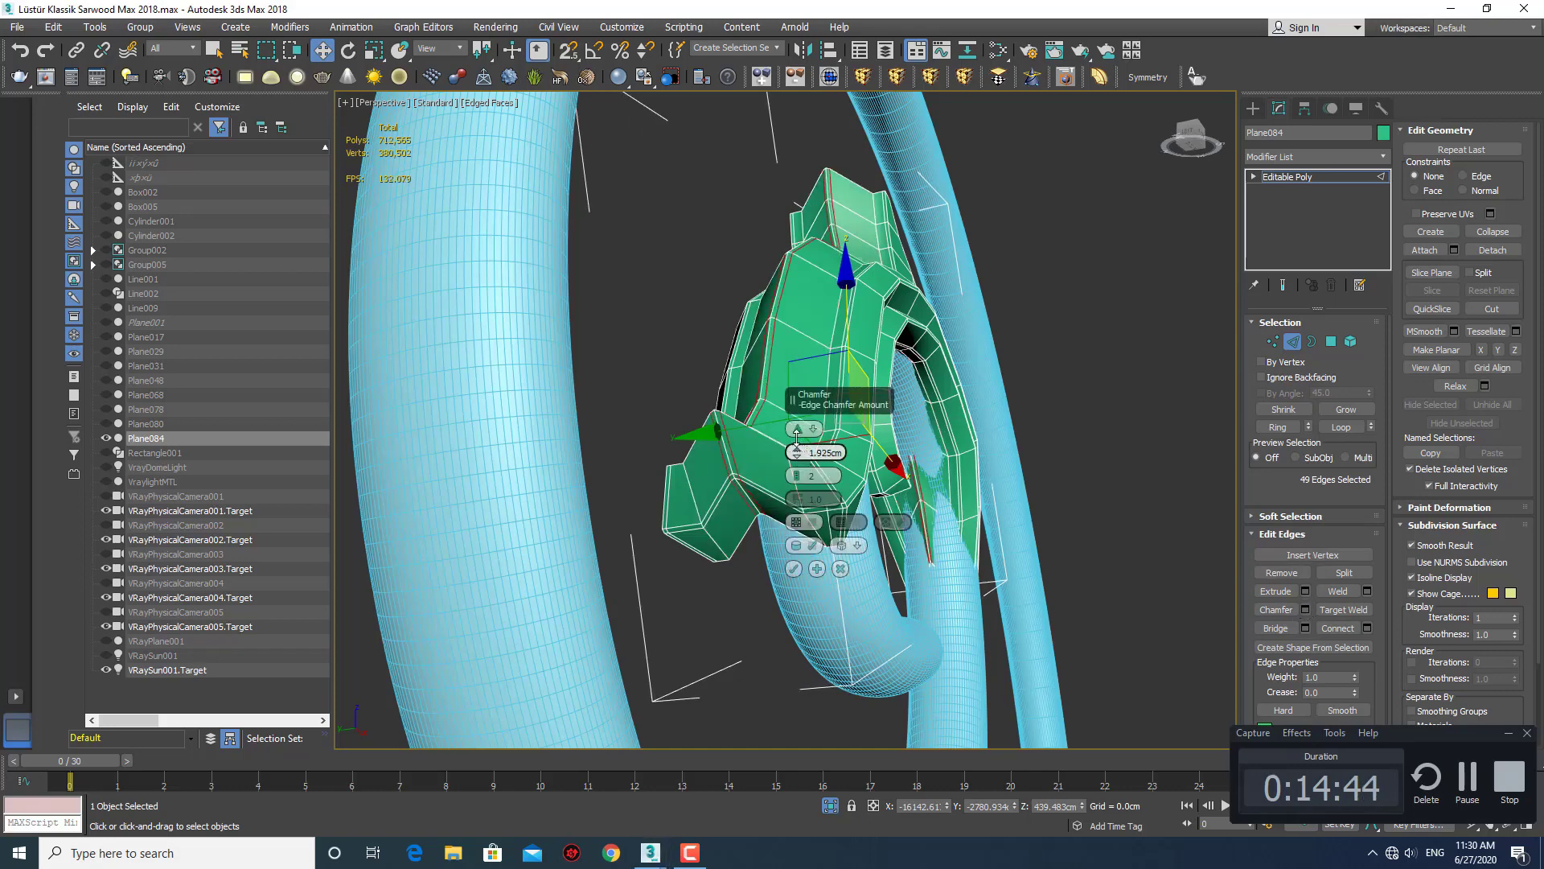
click(794, 568)
alt+middle_drag(796, 563, 924, 474)
click(1253, 110)
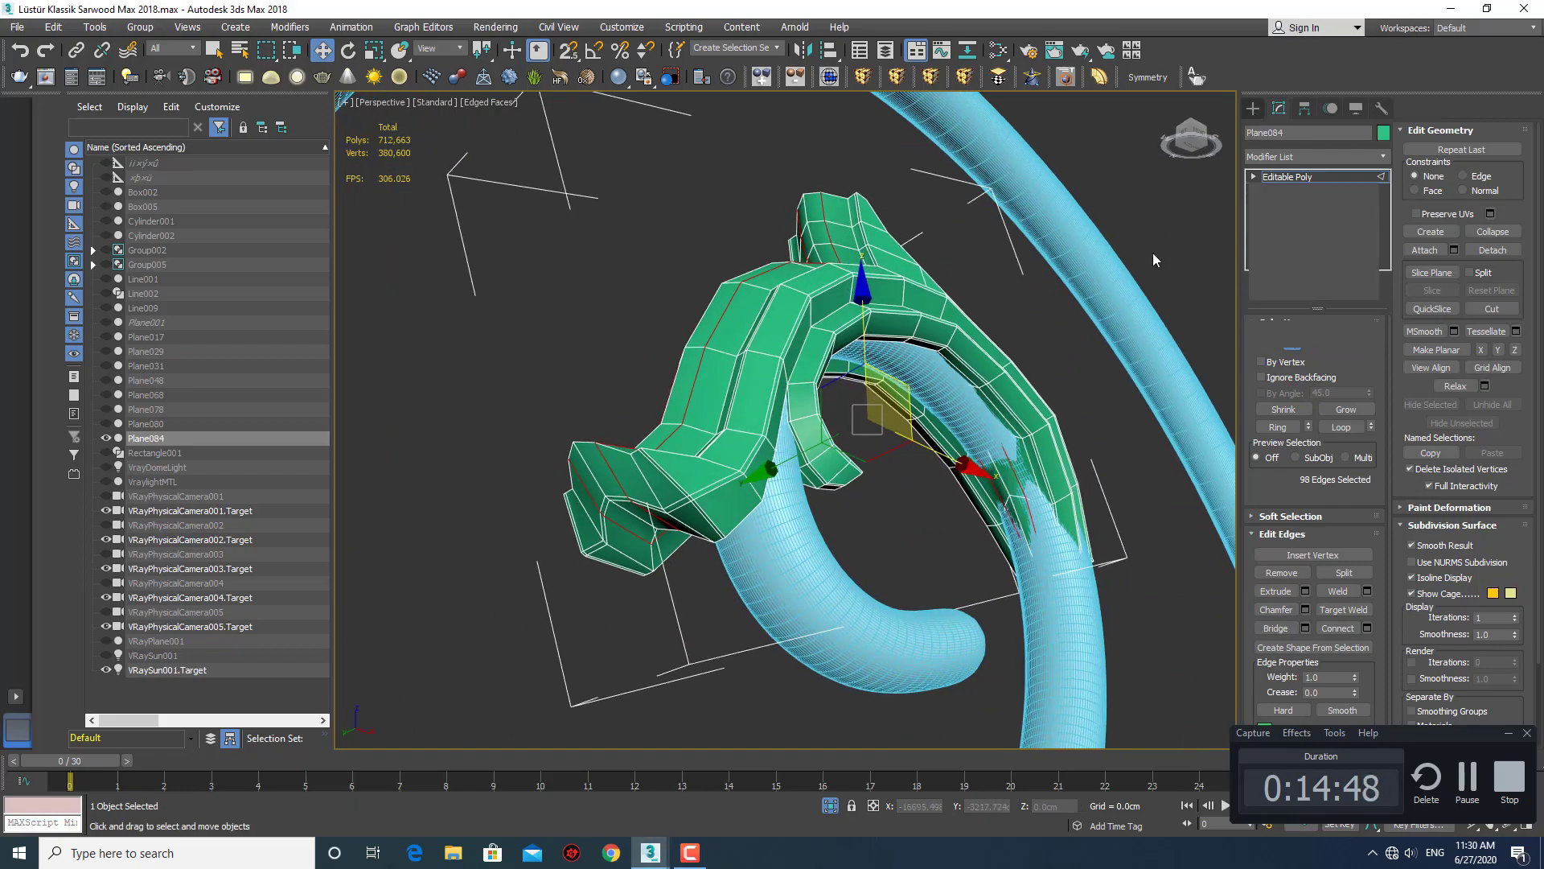
mouse_move(805, 418)
alt+middle_down()
mouse_move(854, 392)
mouse_move(984, 442)
alt+middle_up()
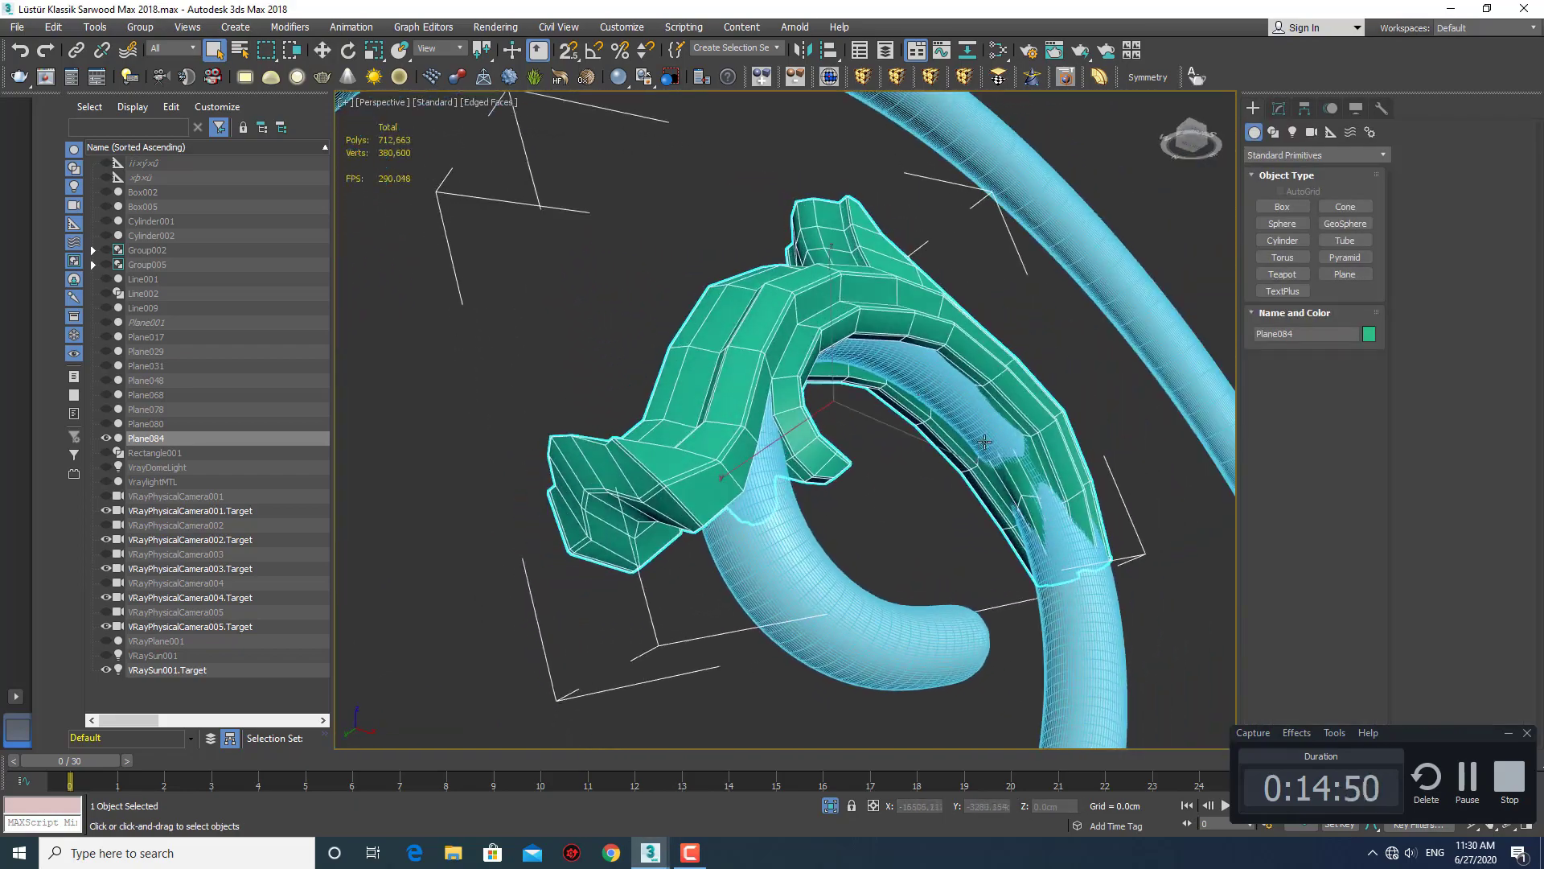
Add TurboSmooth to Plane084 with Iterations set to 2.
click(1074, 81)
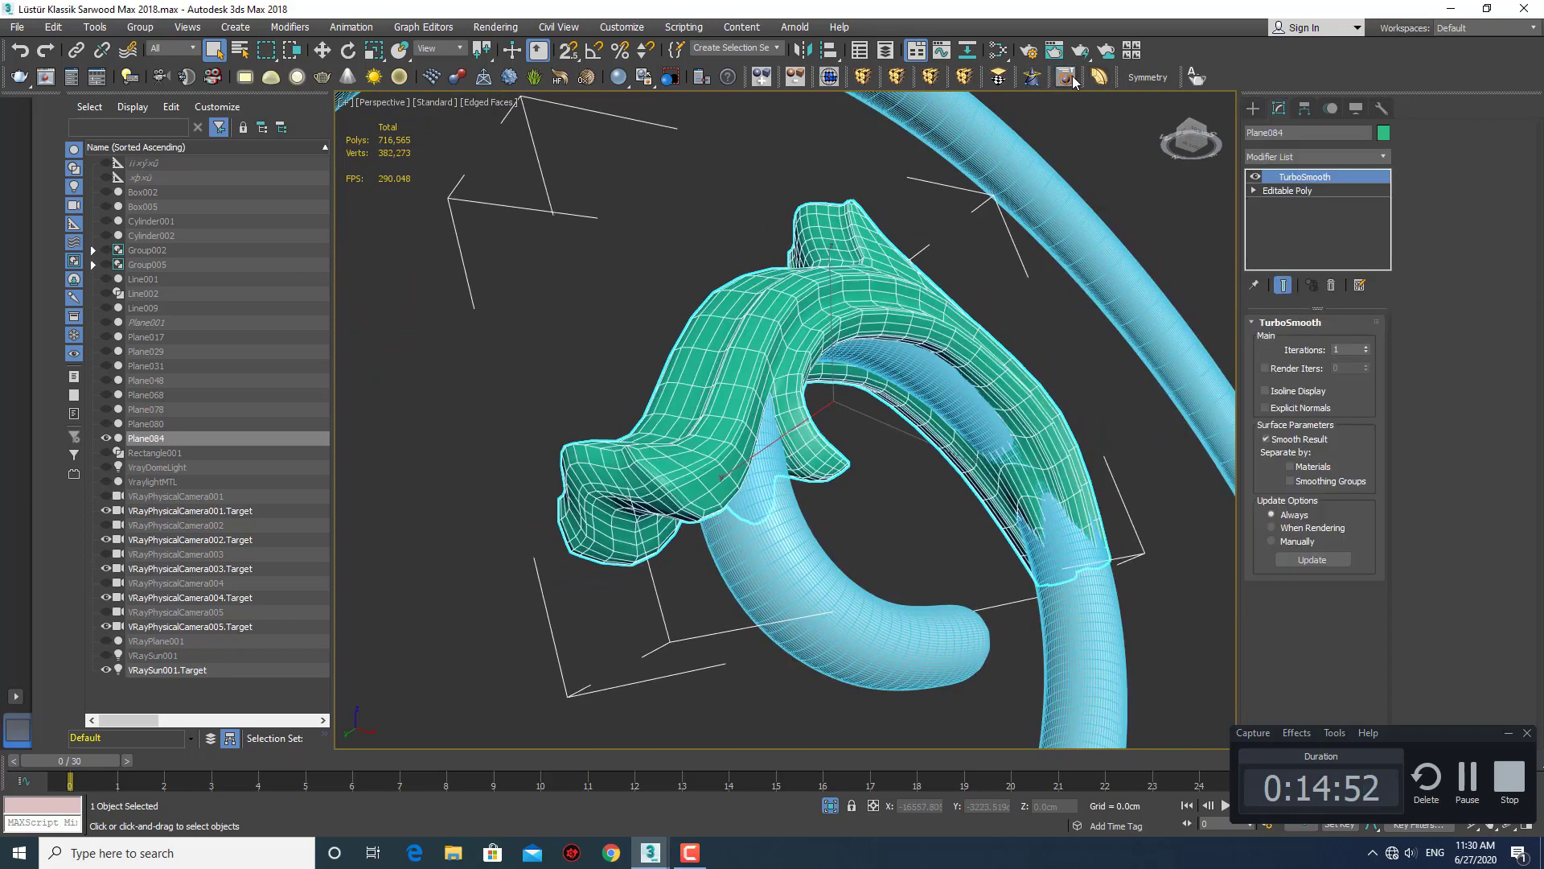
click(1367, 347)
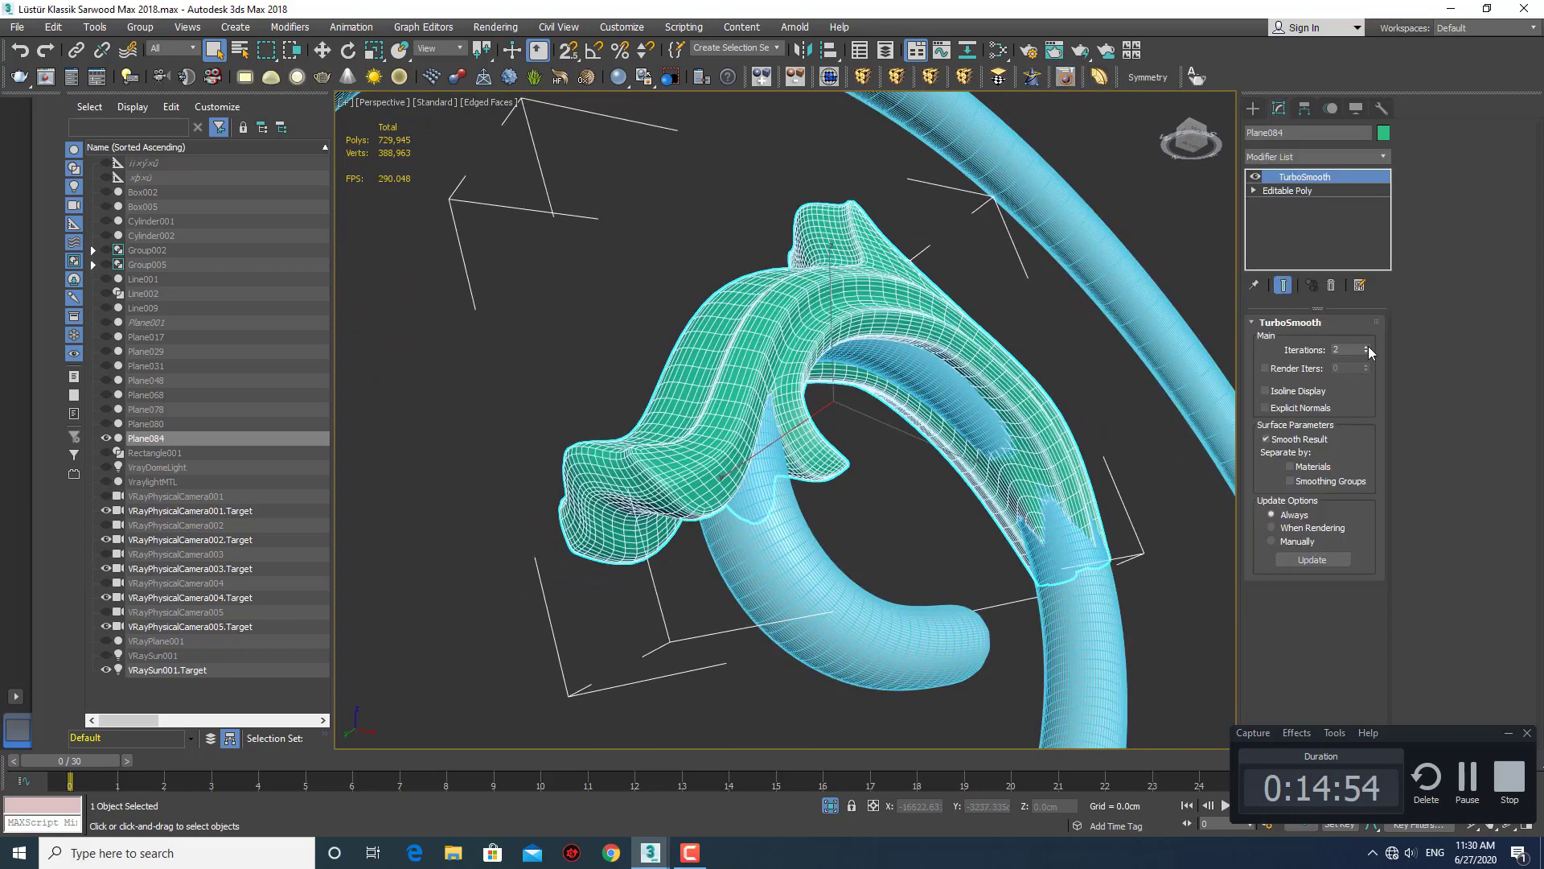
mouse_move(925, 402)
alt+middle_down()
mouse_move(861, 481)
mouse_move(879, 482)
alt+middle_up()
scroll(862, 480, down, 5)
key(F4)
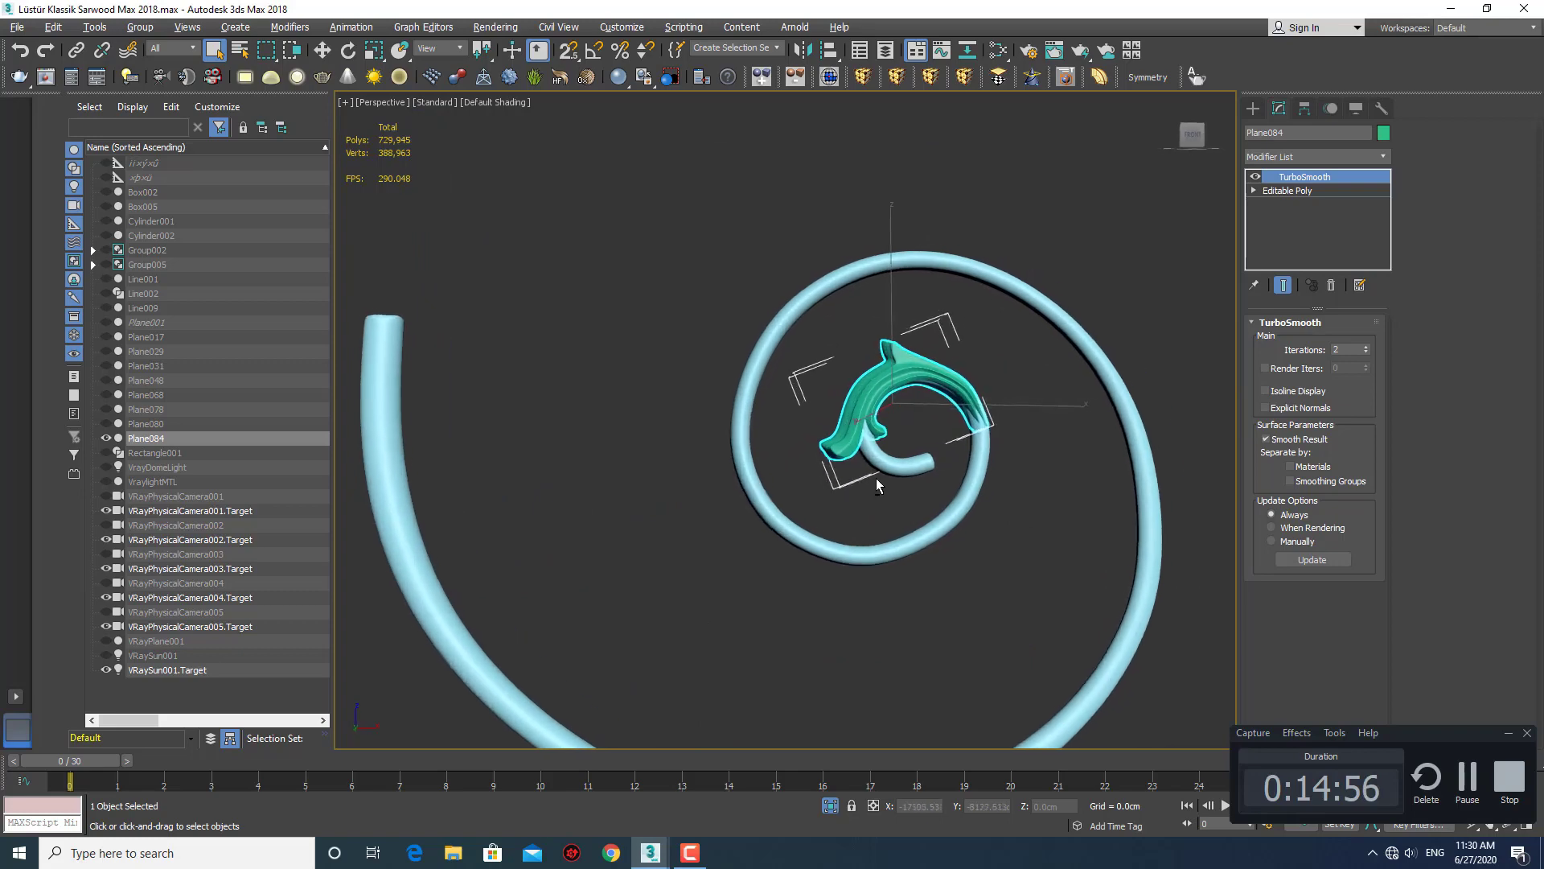
Unhide all objects and reselect the teal leaf Plane084.
right_click(883, 410)
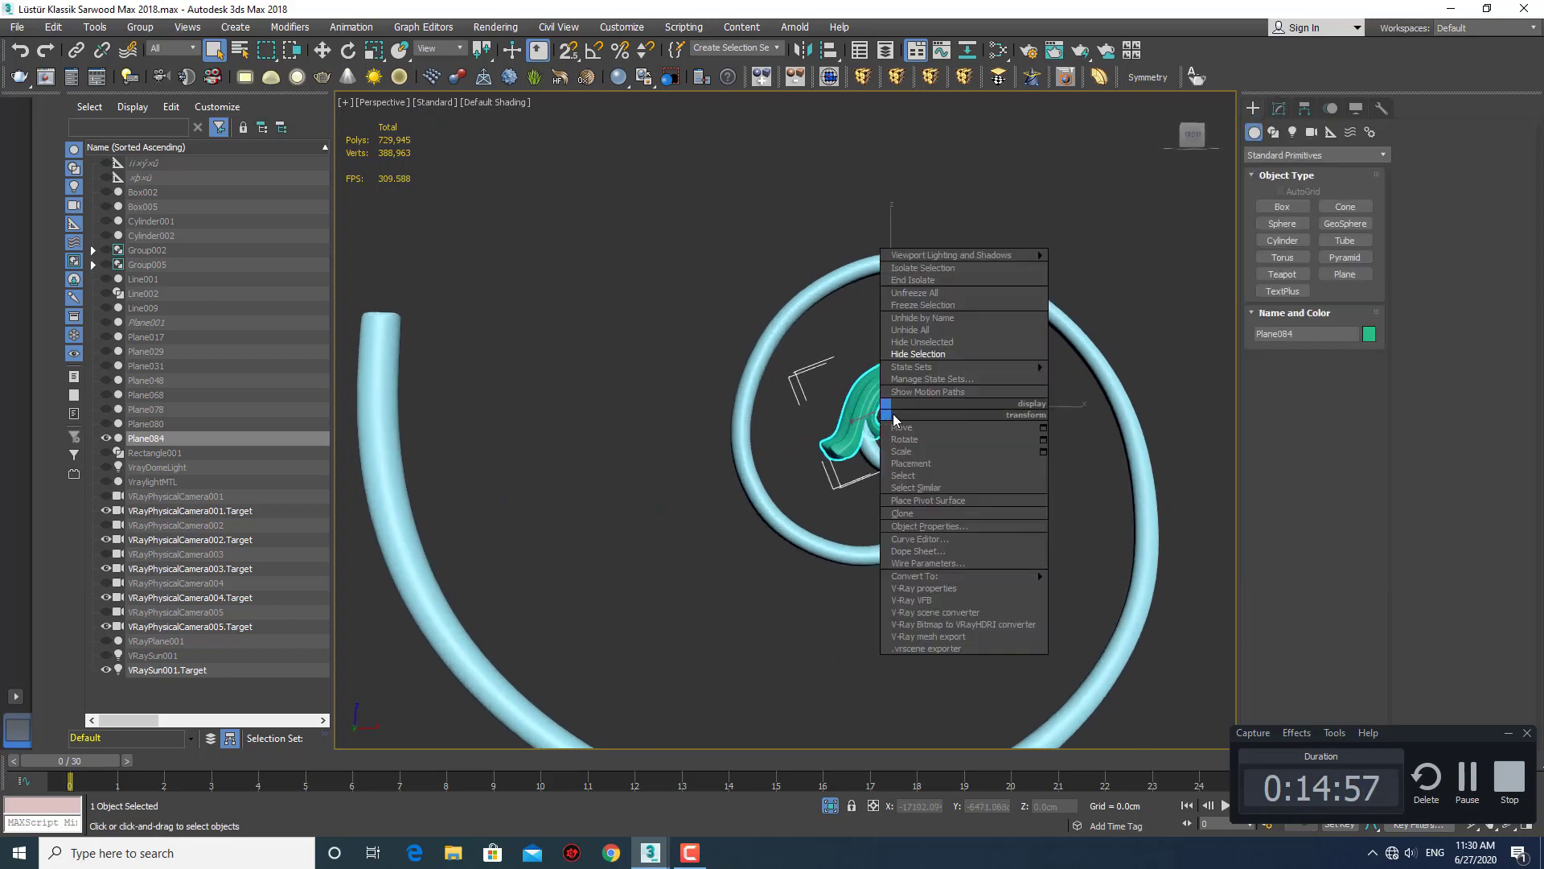
click(915, 330)
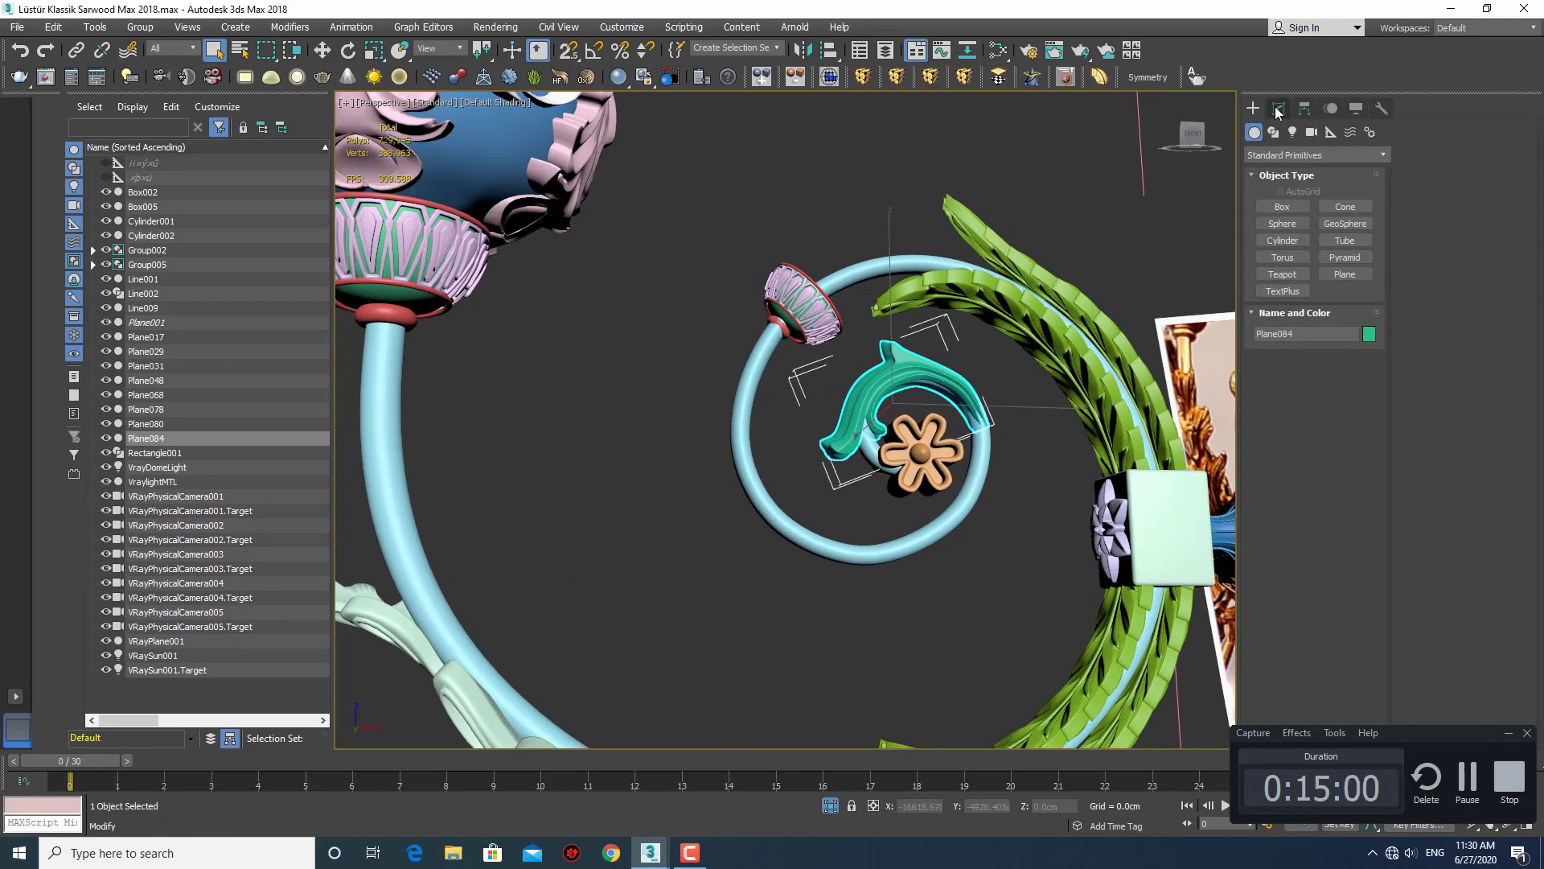
click(1279, 110)
click(1253, 108)
scroll(812, 514, down, 3)
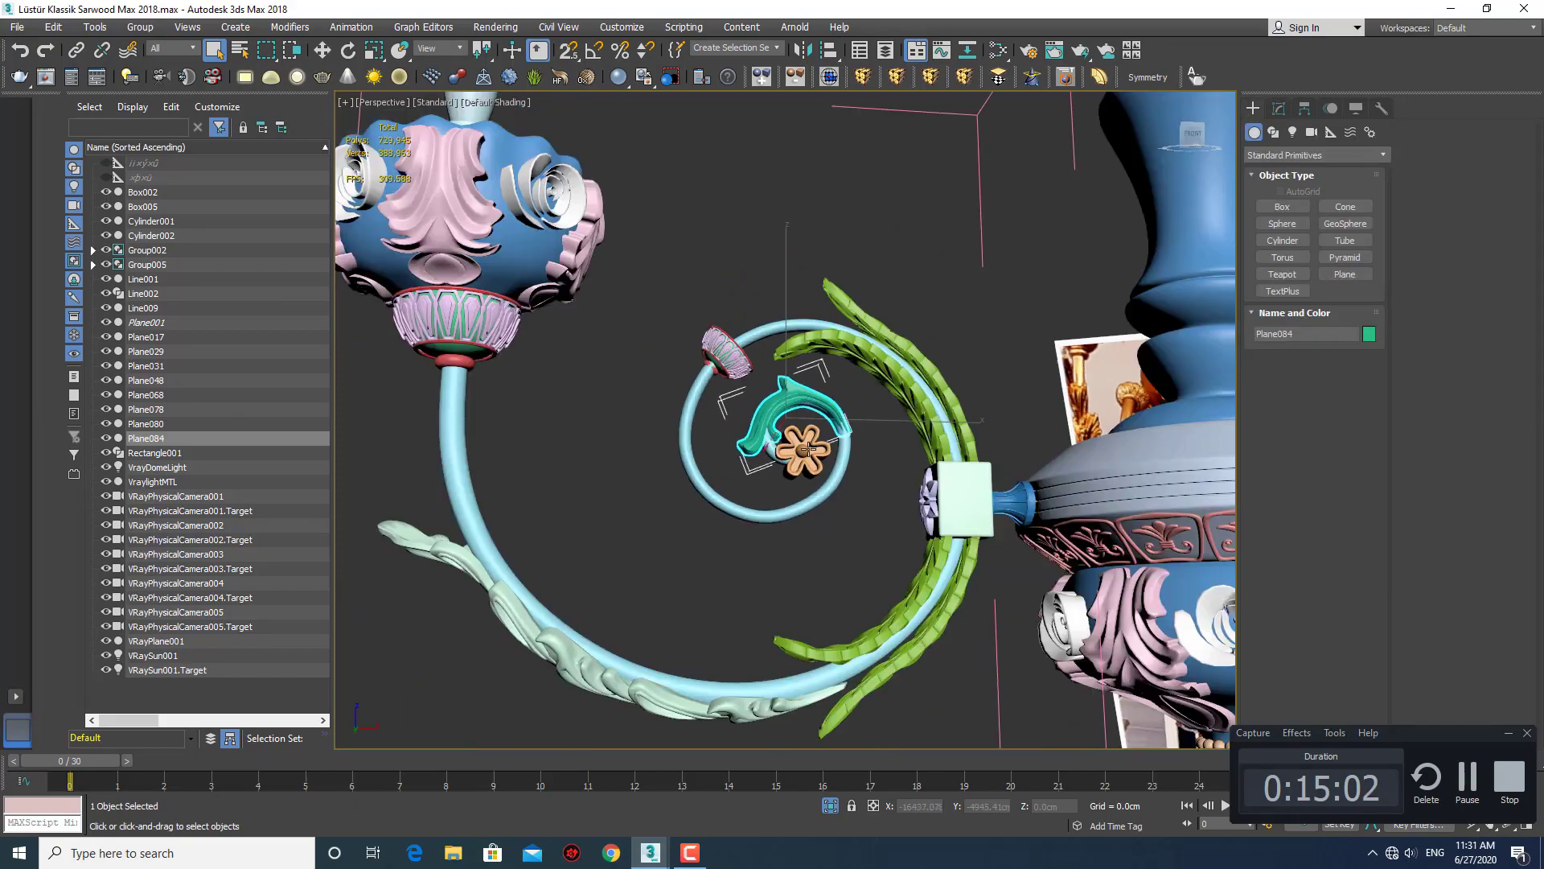
click(869, 563)
middle_drag(812, 555, 824, 362)
scroll(824, 362, up, 4)
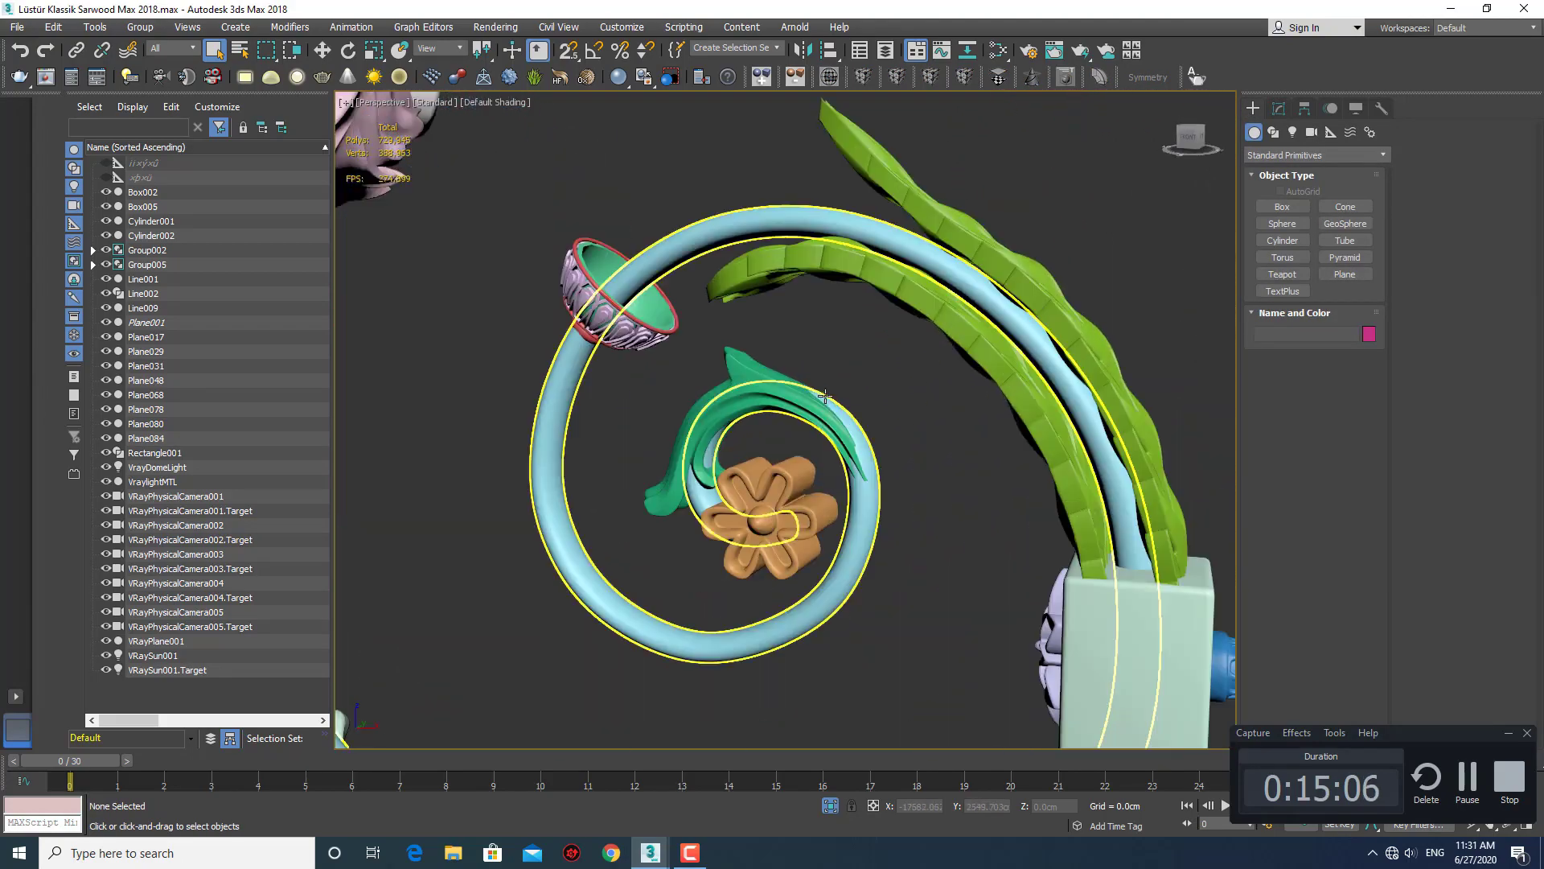
click(864, 438)
scroll(875, 425, up, 3)
Enter Edge mode on Plane084 with edged faces shown and adjust the tip edge loop.
click(1279, 108)
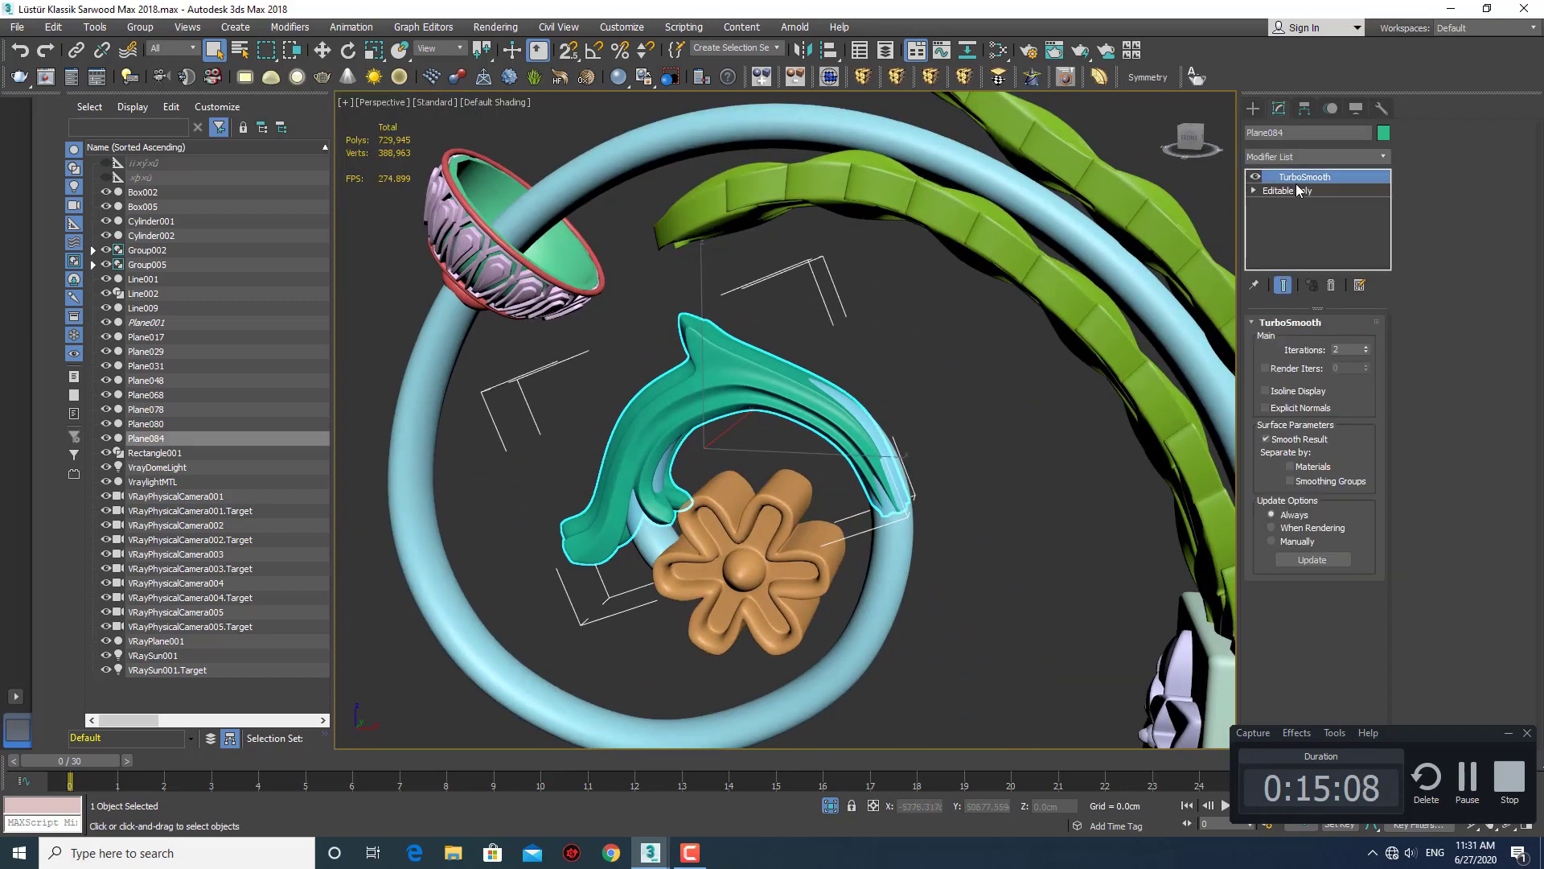
scroll(884, 399, up, 4)
key(1)
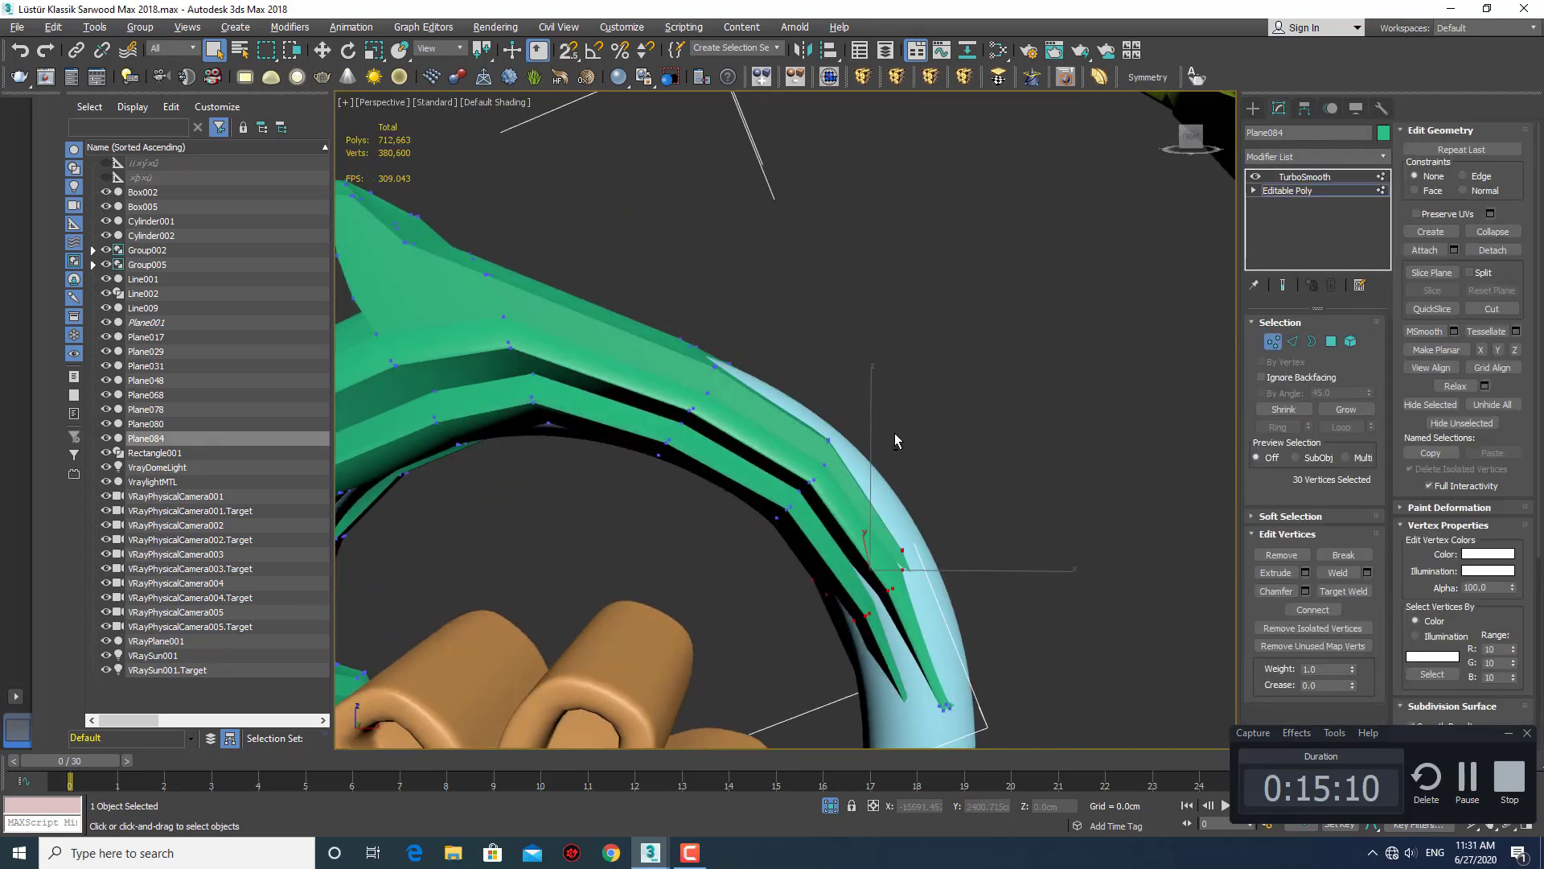
scroll(888, 396, down, 1)
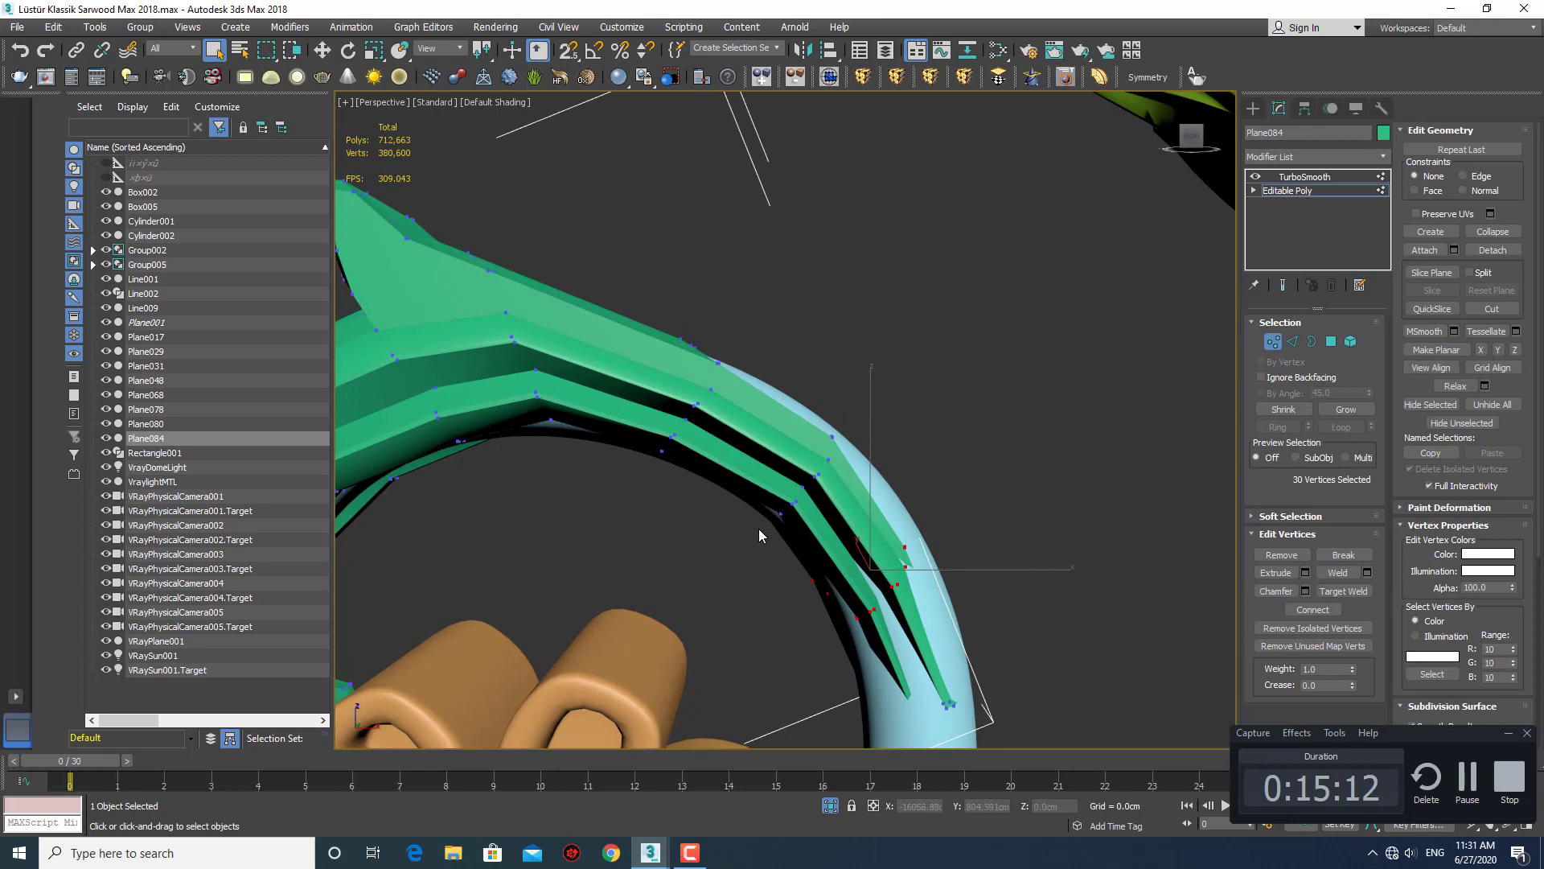
key(2)
key(F4)
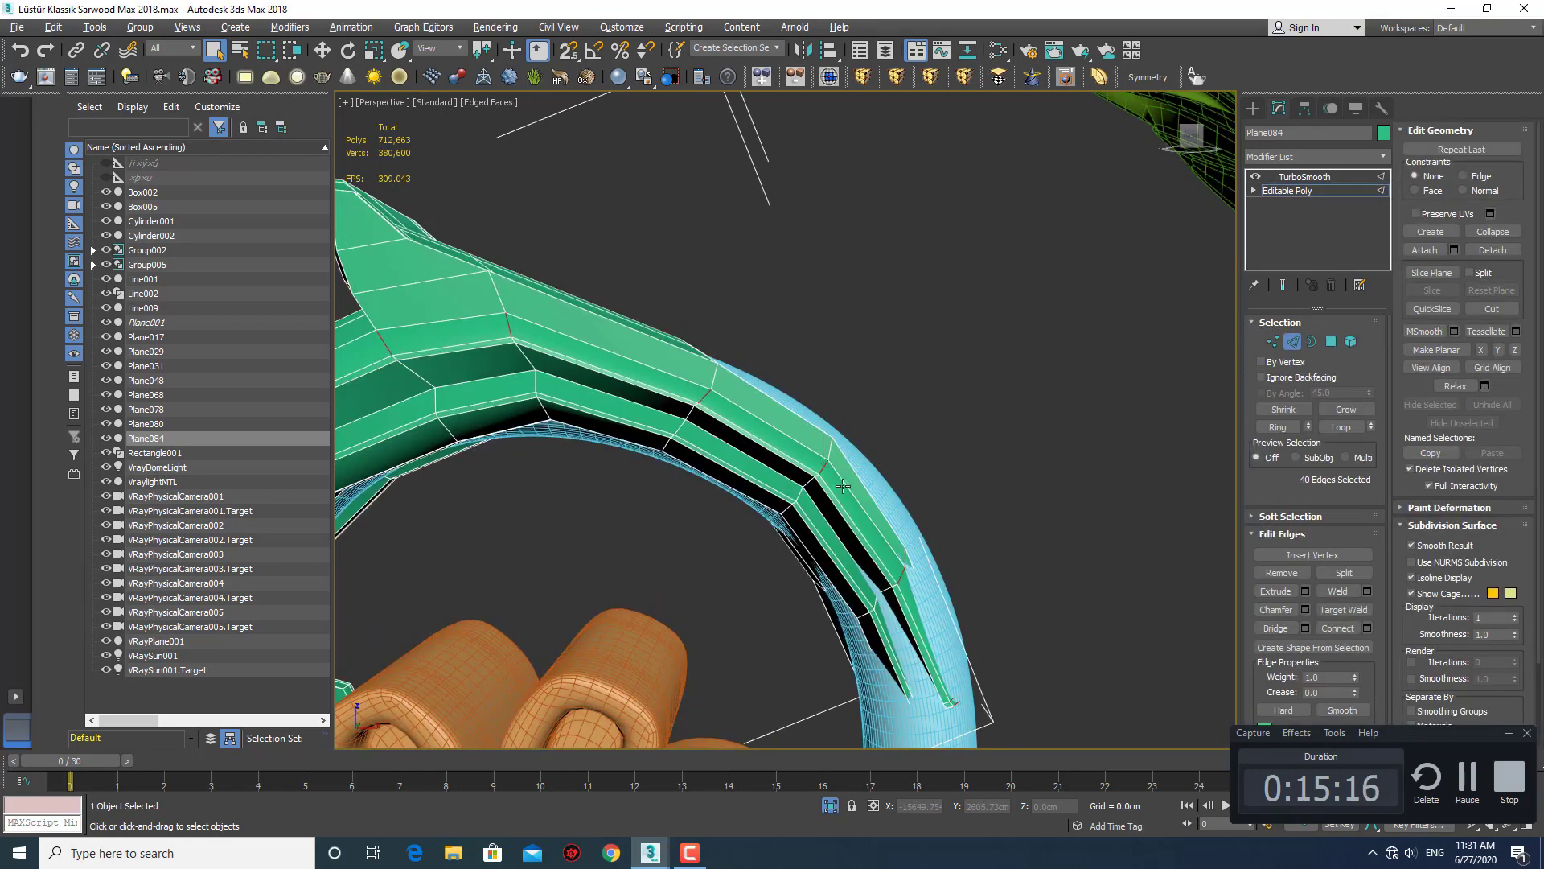
alt+middle_drag(842, 485, 827, 480)
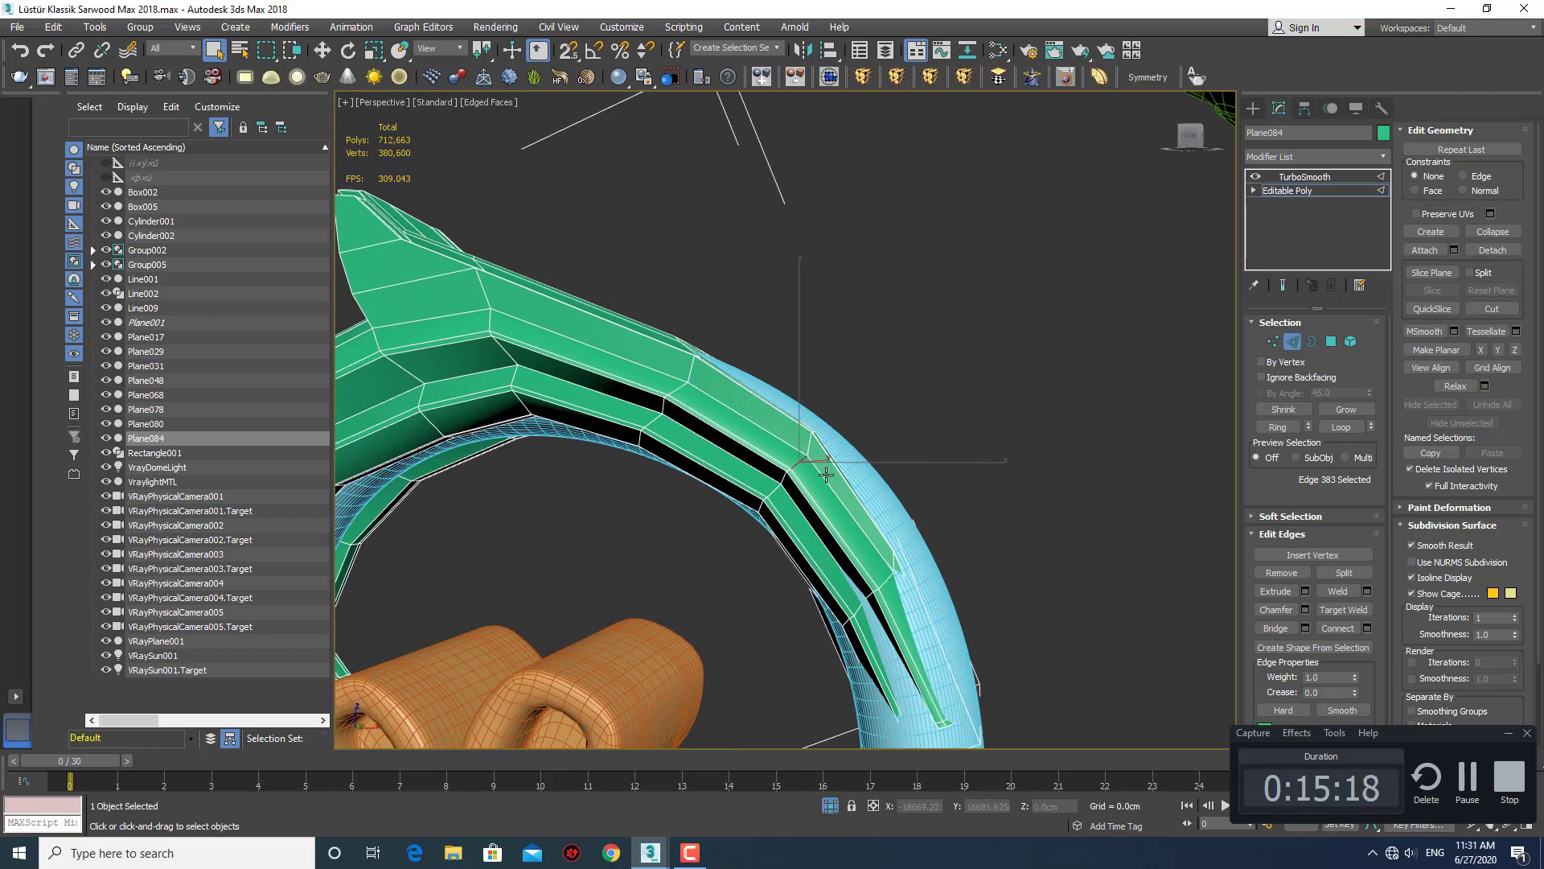
middle_drag(820, 476, 834, 479)
Scale the tip edge loop outward in X and Z, then squash it vertically to 72%.
key(r)
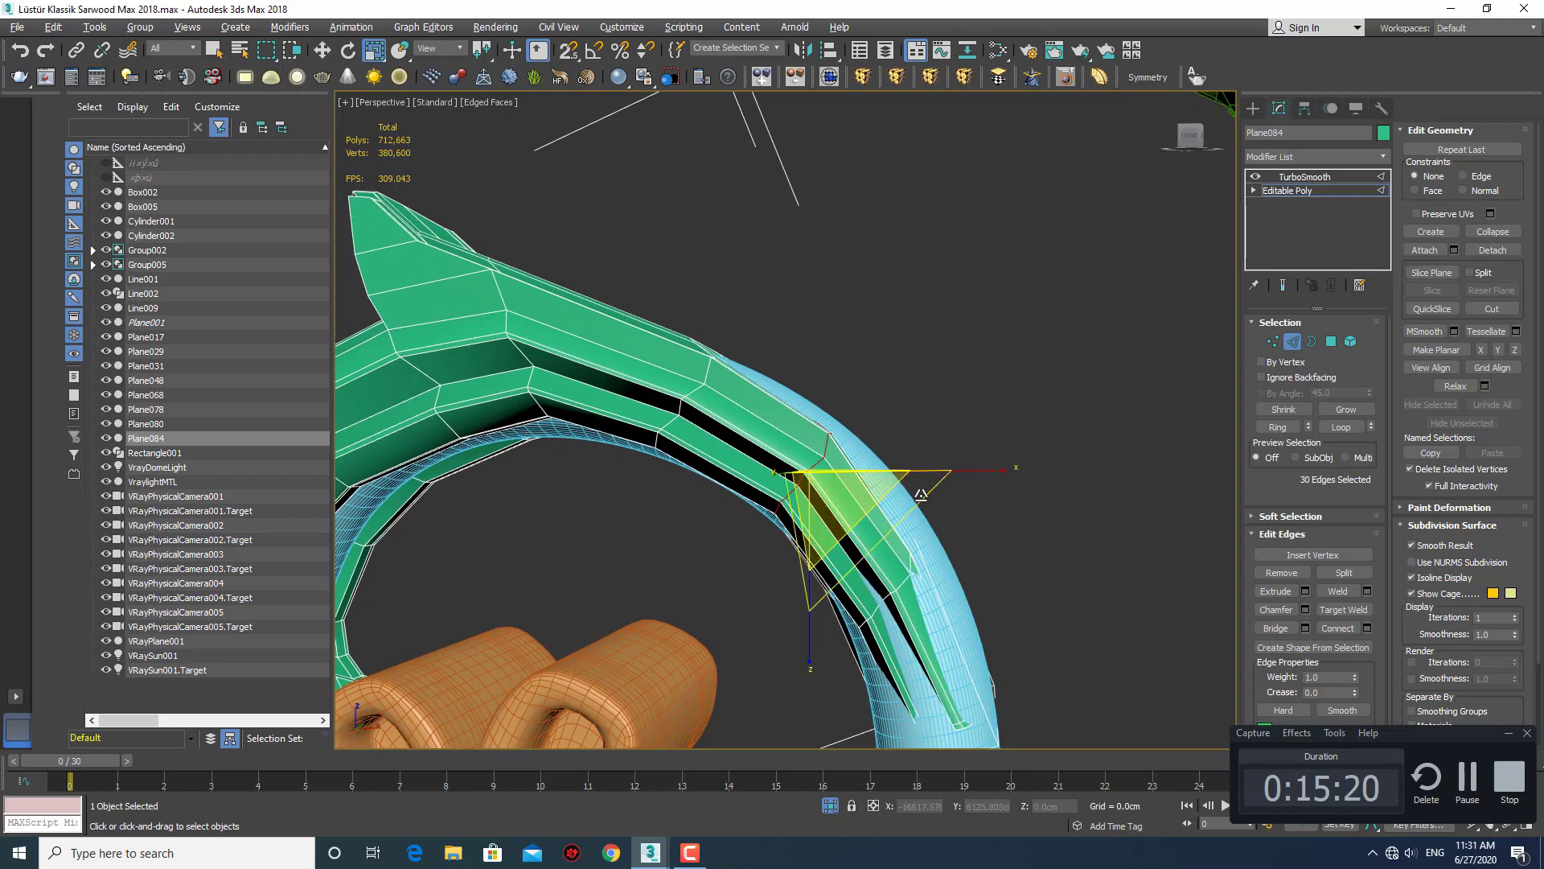
drag(982, 473, 996, 469)
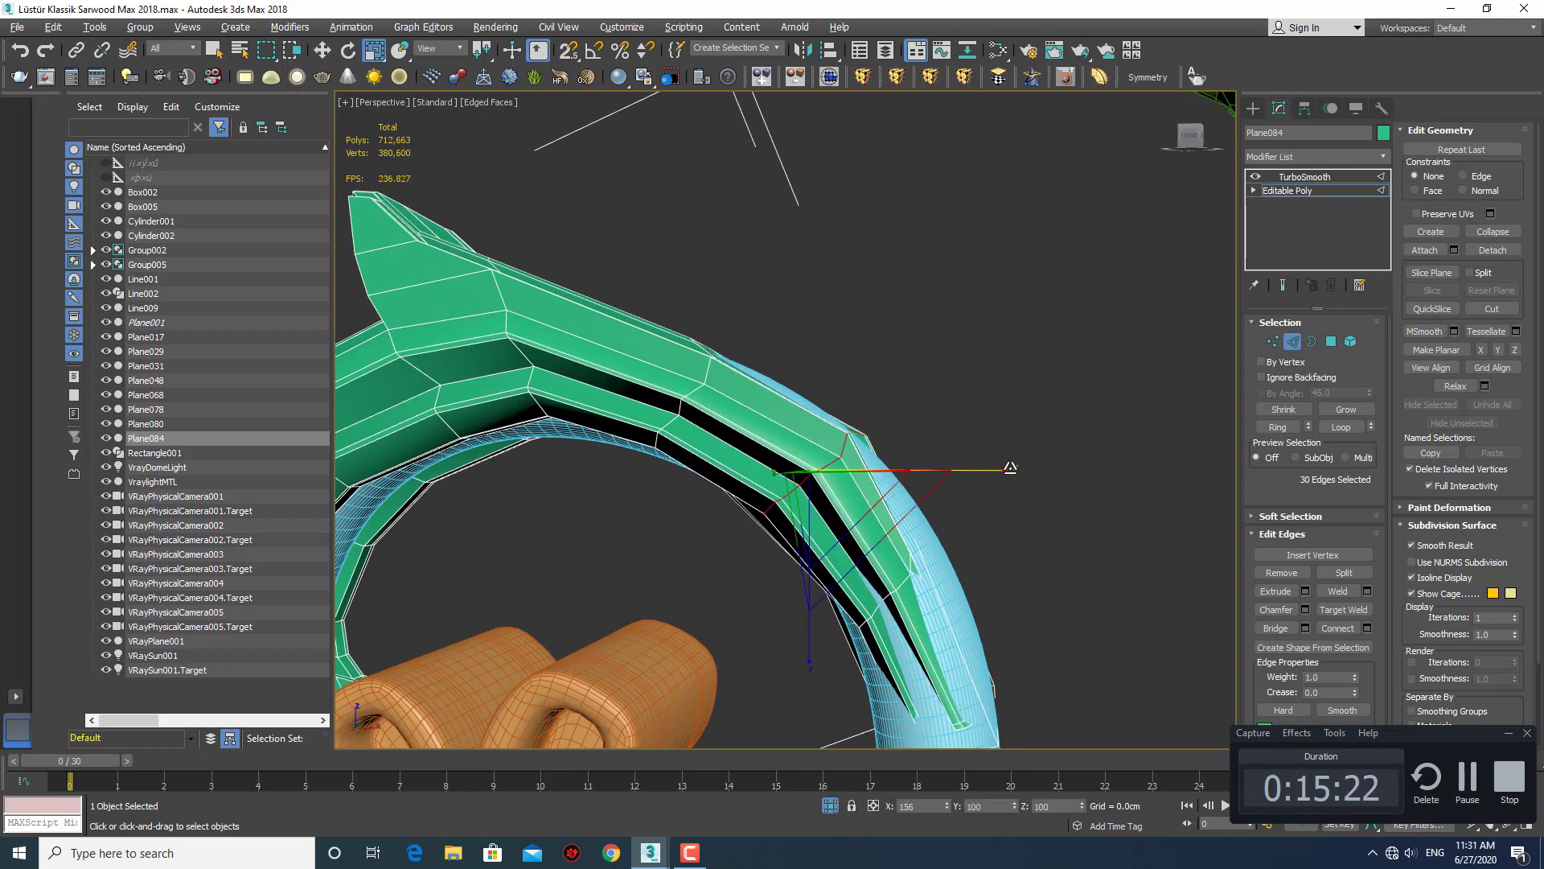
drag(886, 496, 894, 538)
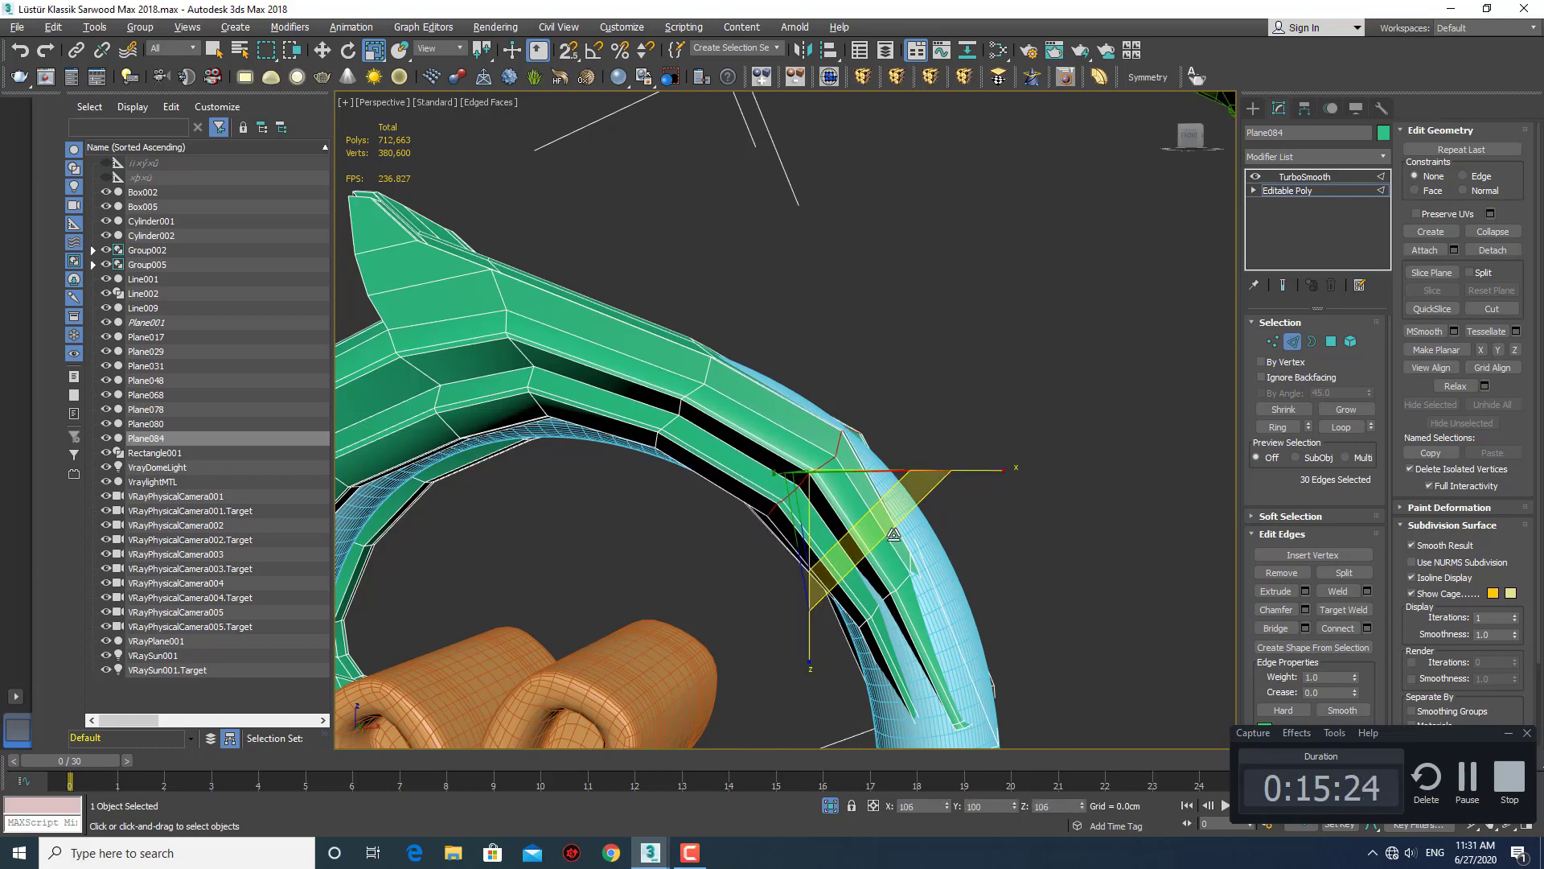
alt+middle_drag(895, 538, 867, 508)
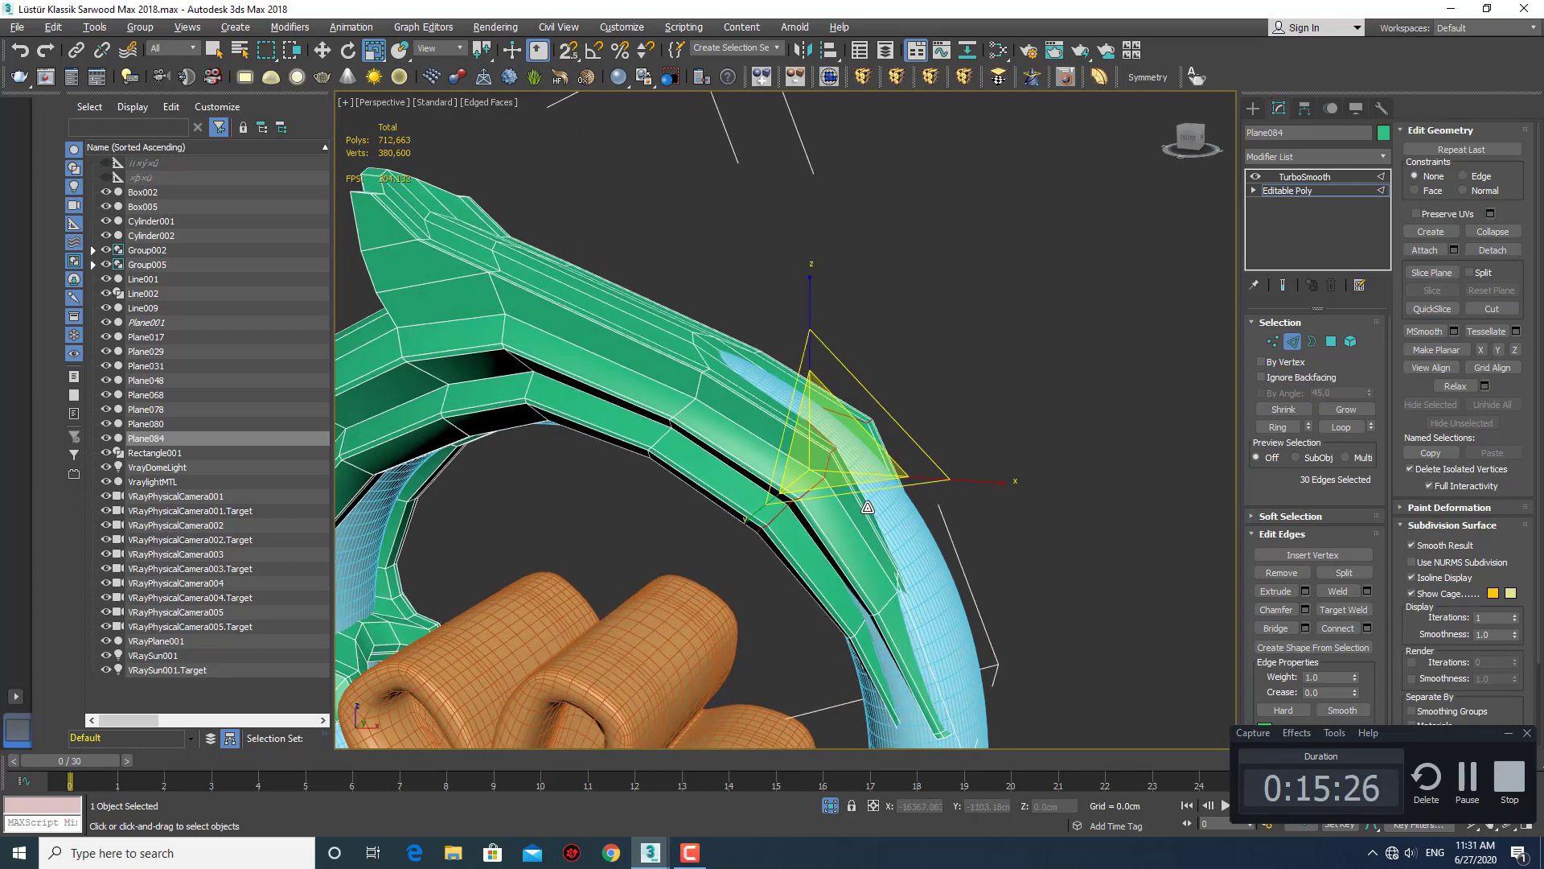
drag(976, 482, 969, 483)
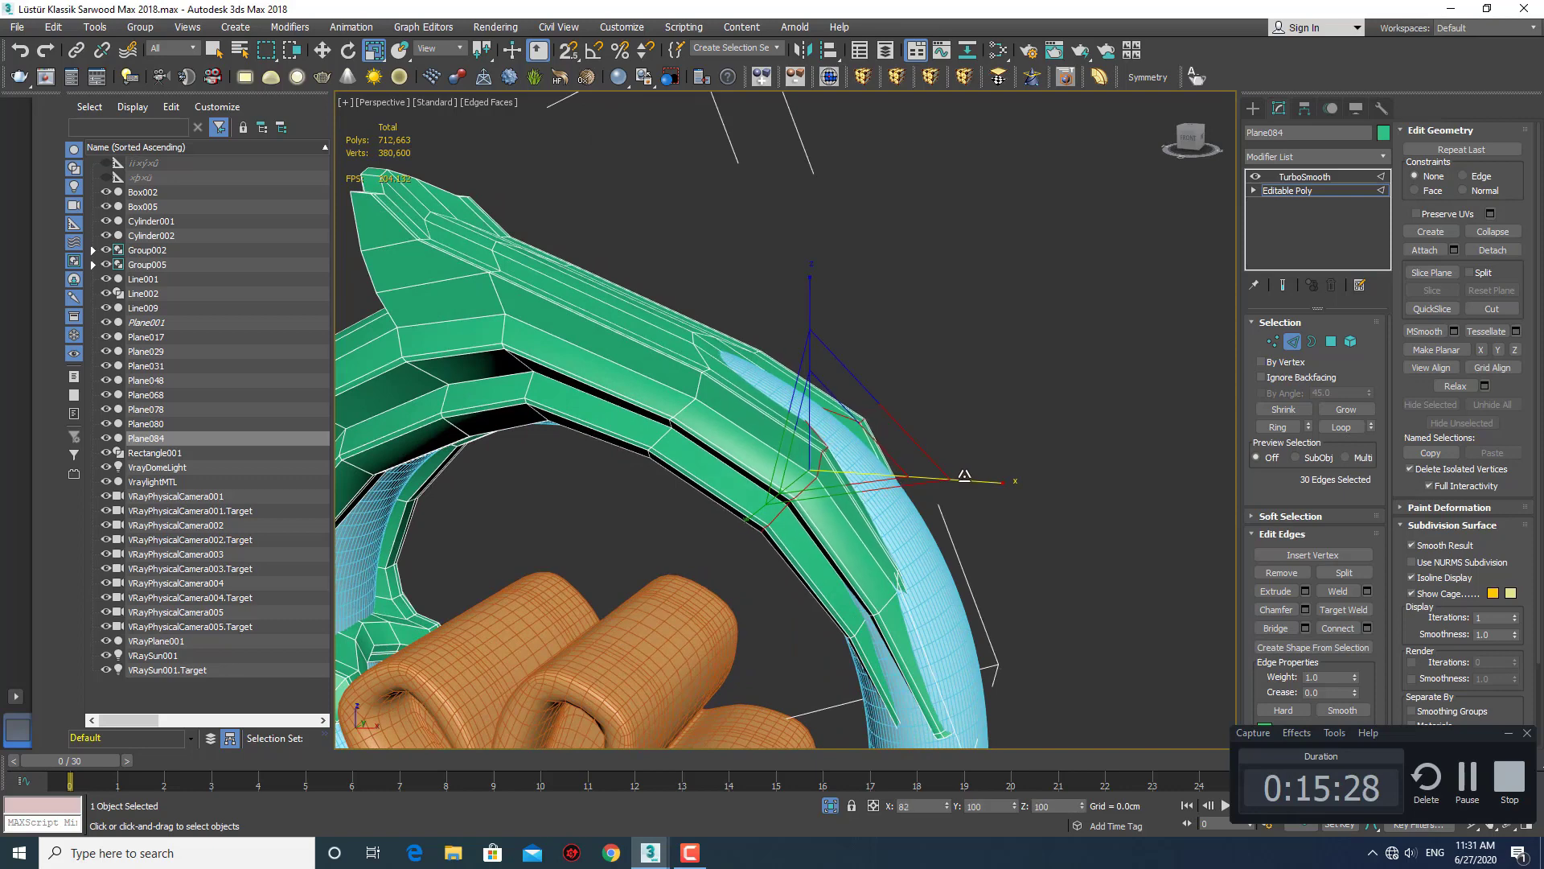
drag(809, 286, 814, 304)
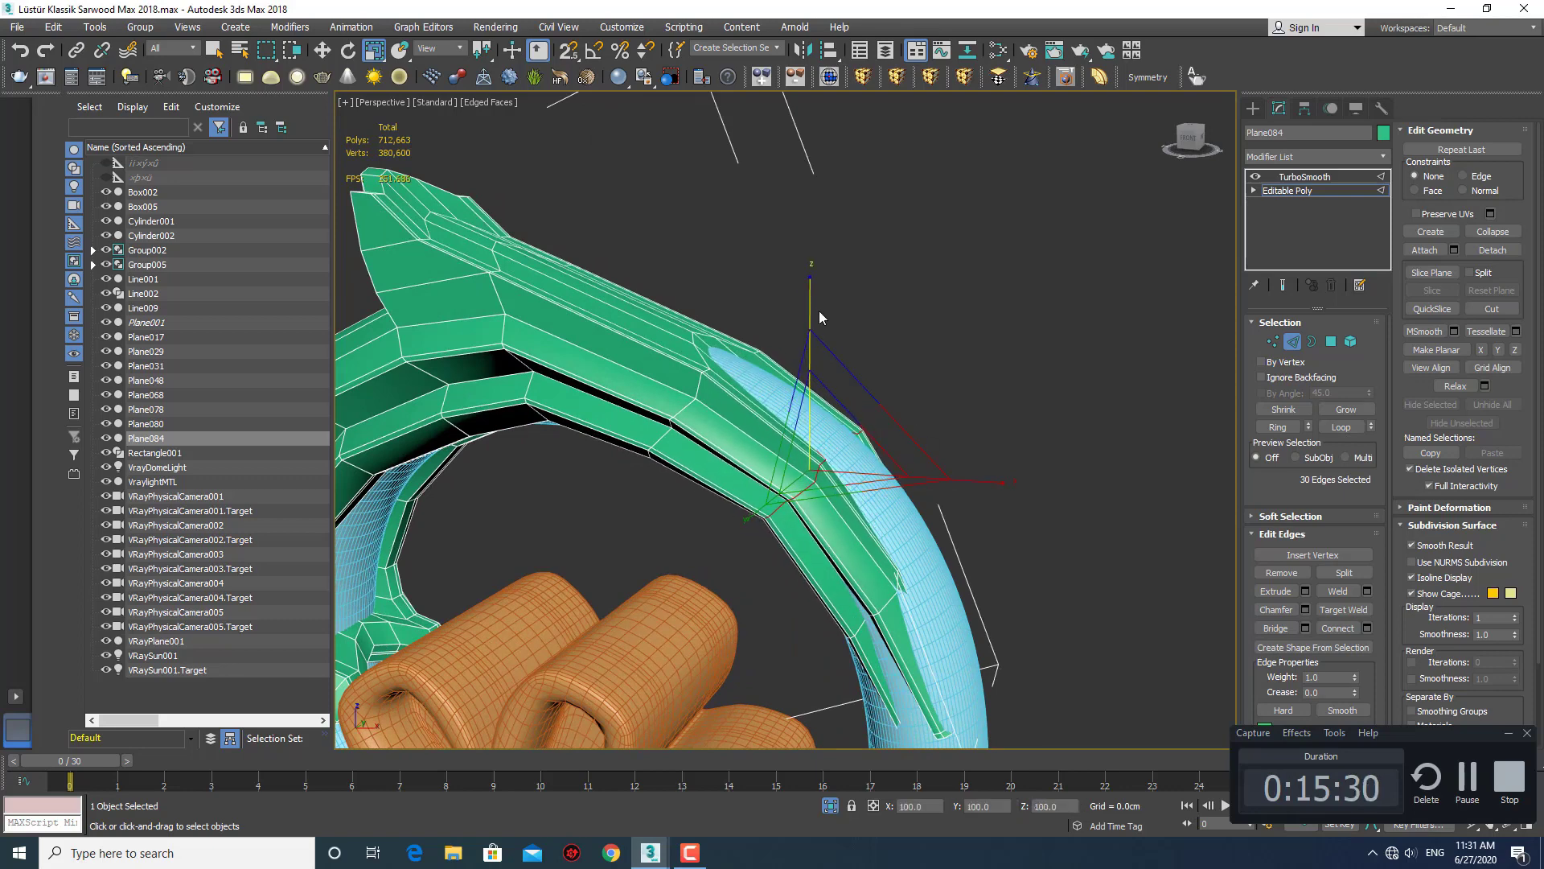
alt+middle_drag(903, 442, 907, 448)
Using Local coordinates, scale the edge loop to 131% in X and Z and tighten it around the ring.
key(e)
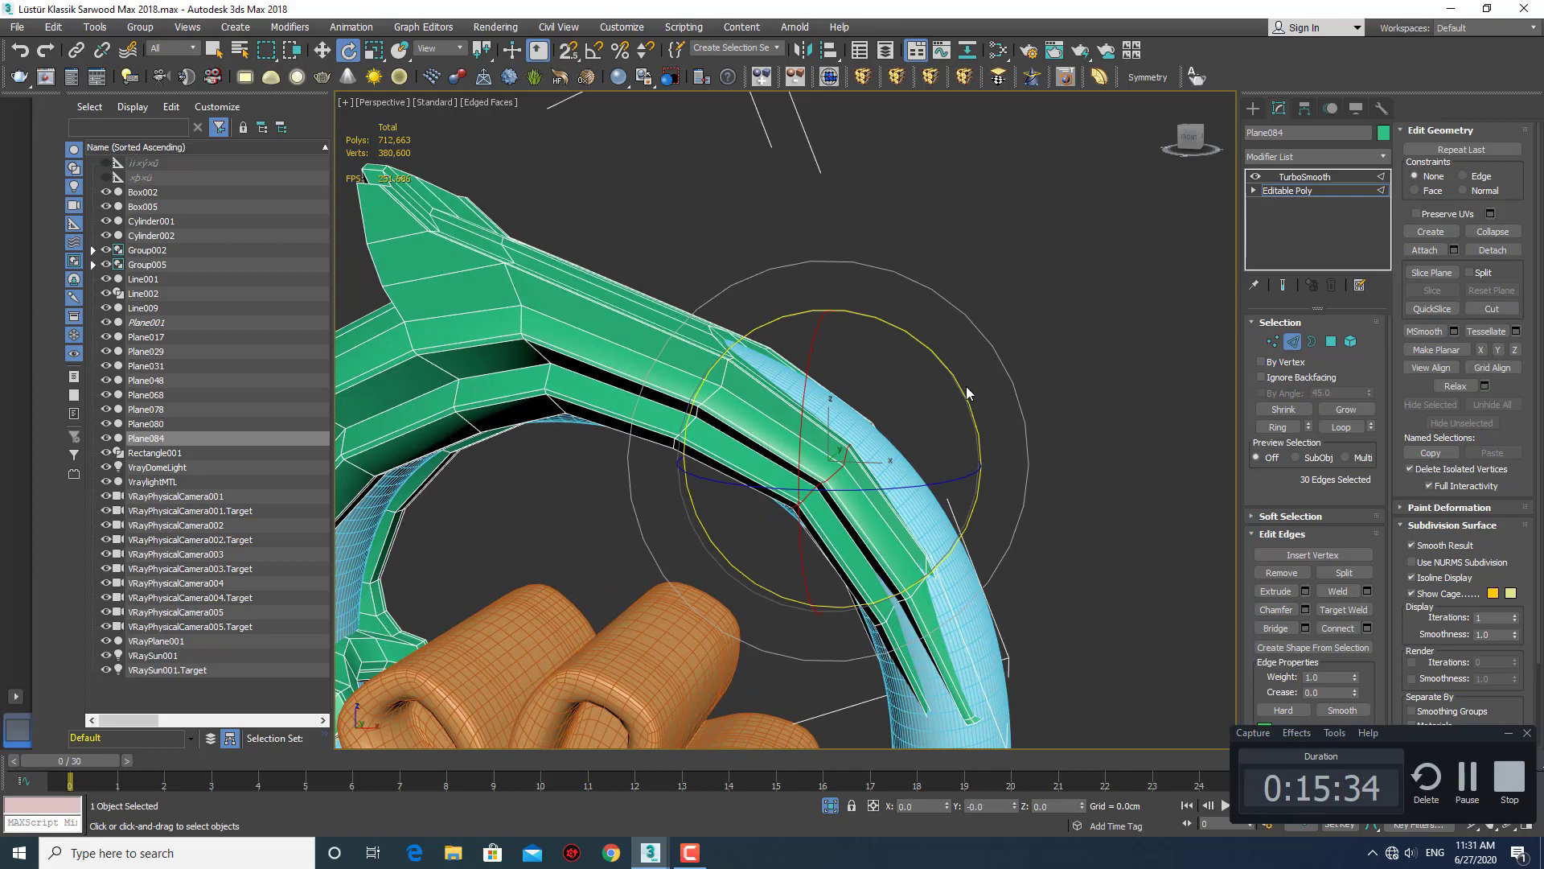
click(436, 50)
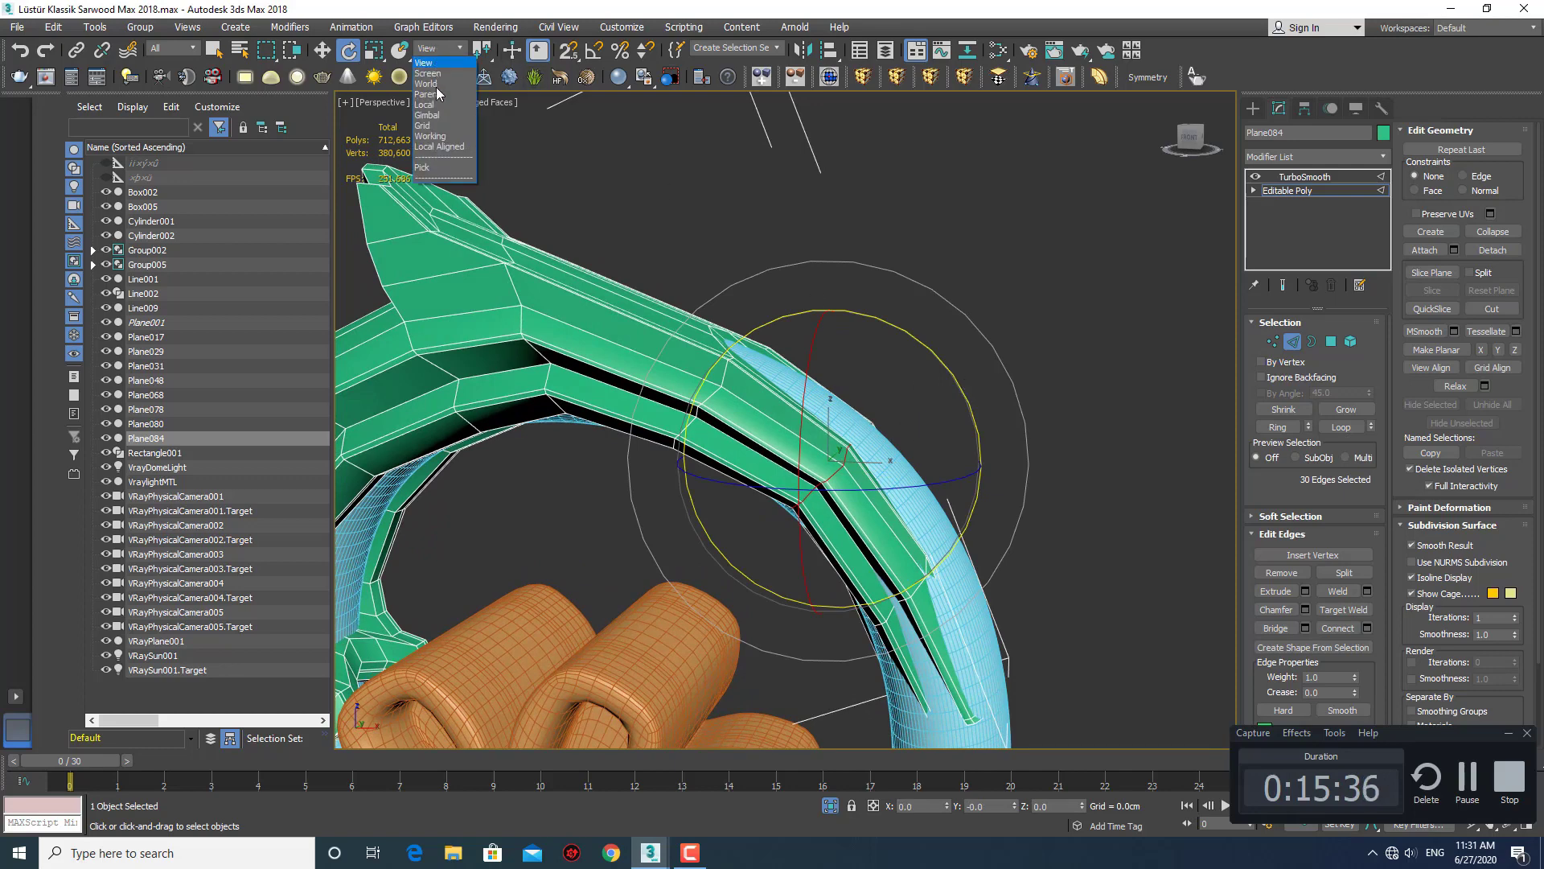
click(437, 105)
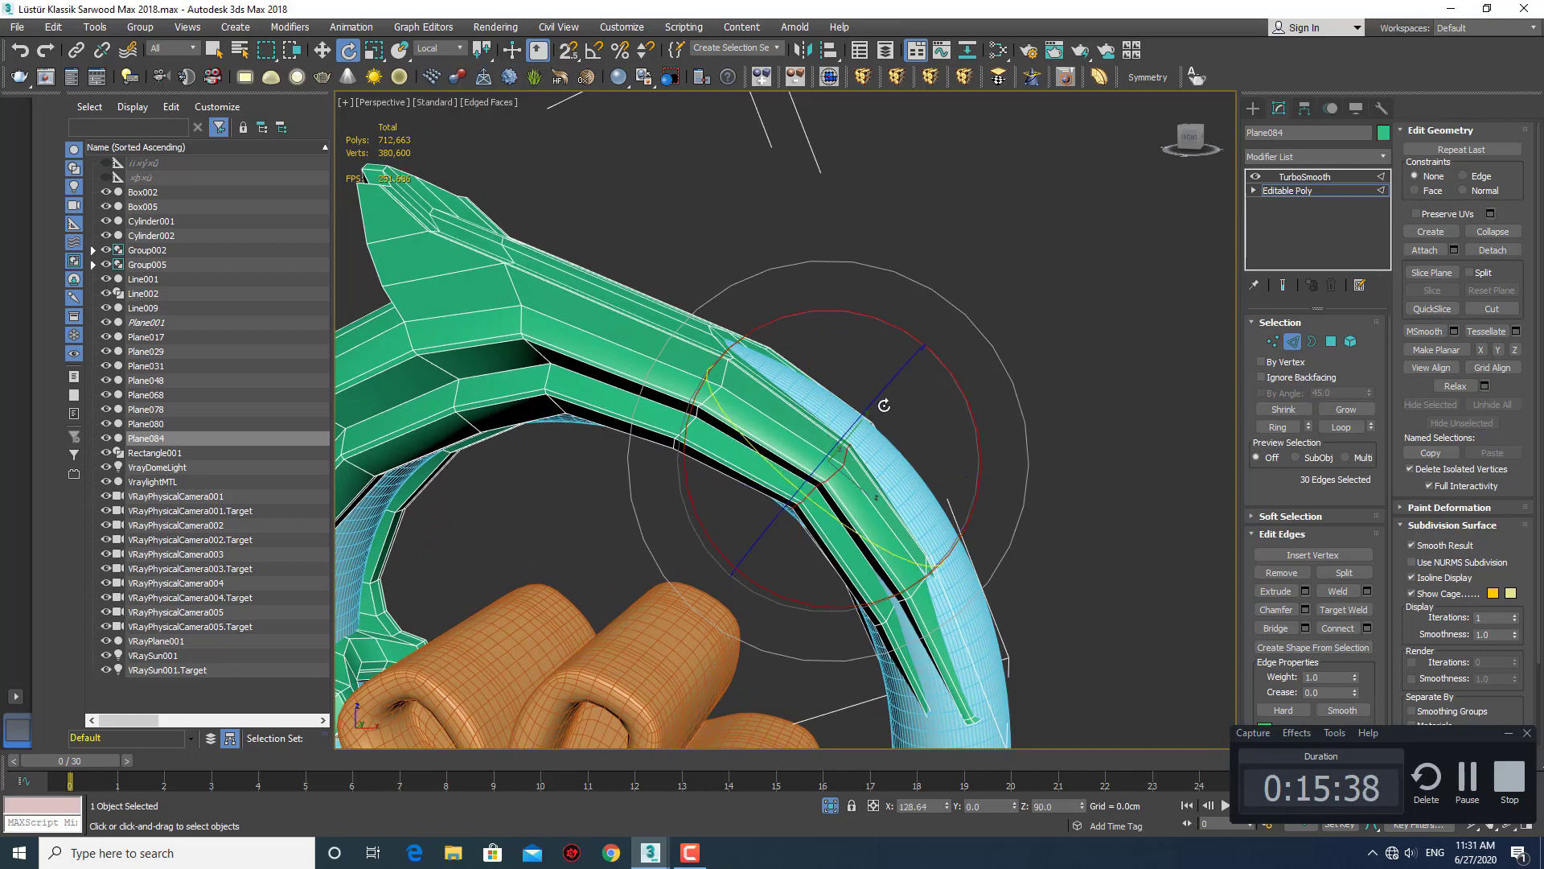
key(r)
drag(899, 387, 917, 374)
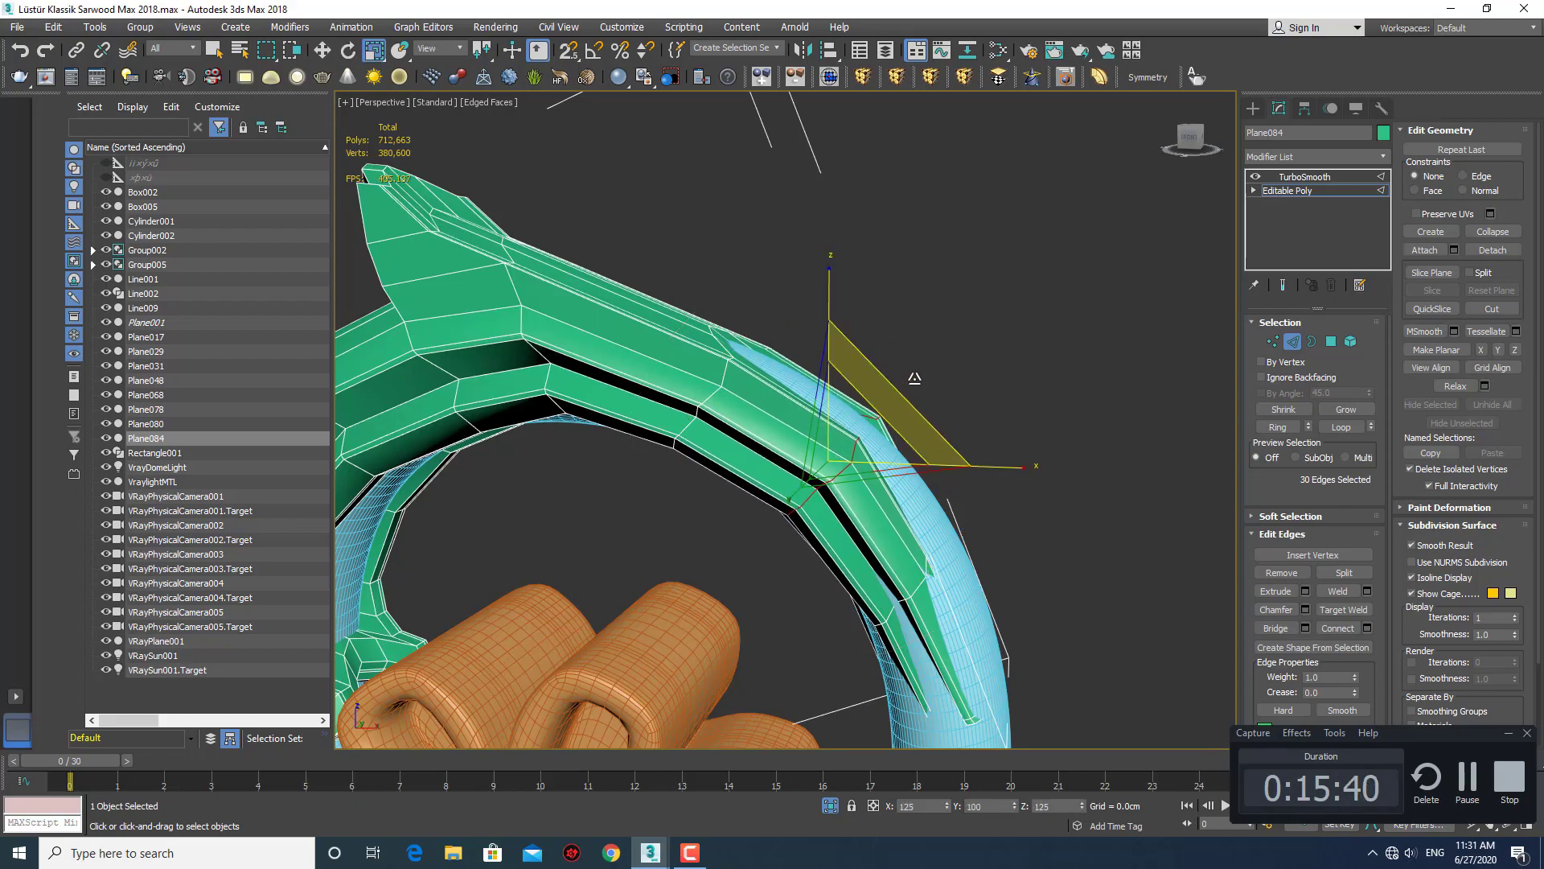
alt+middle_drag(917, 374, 905, 441)
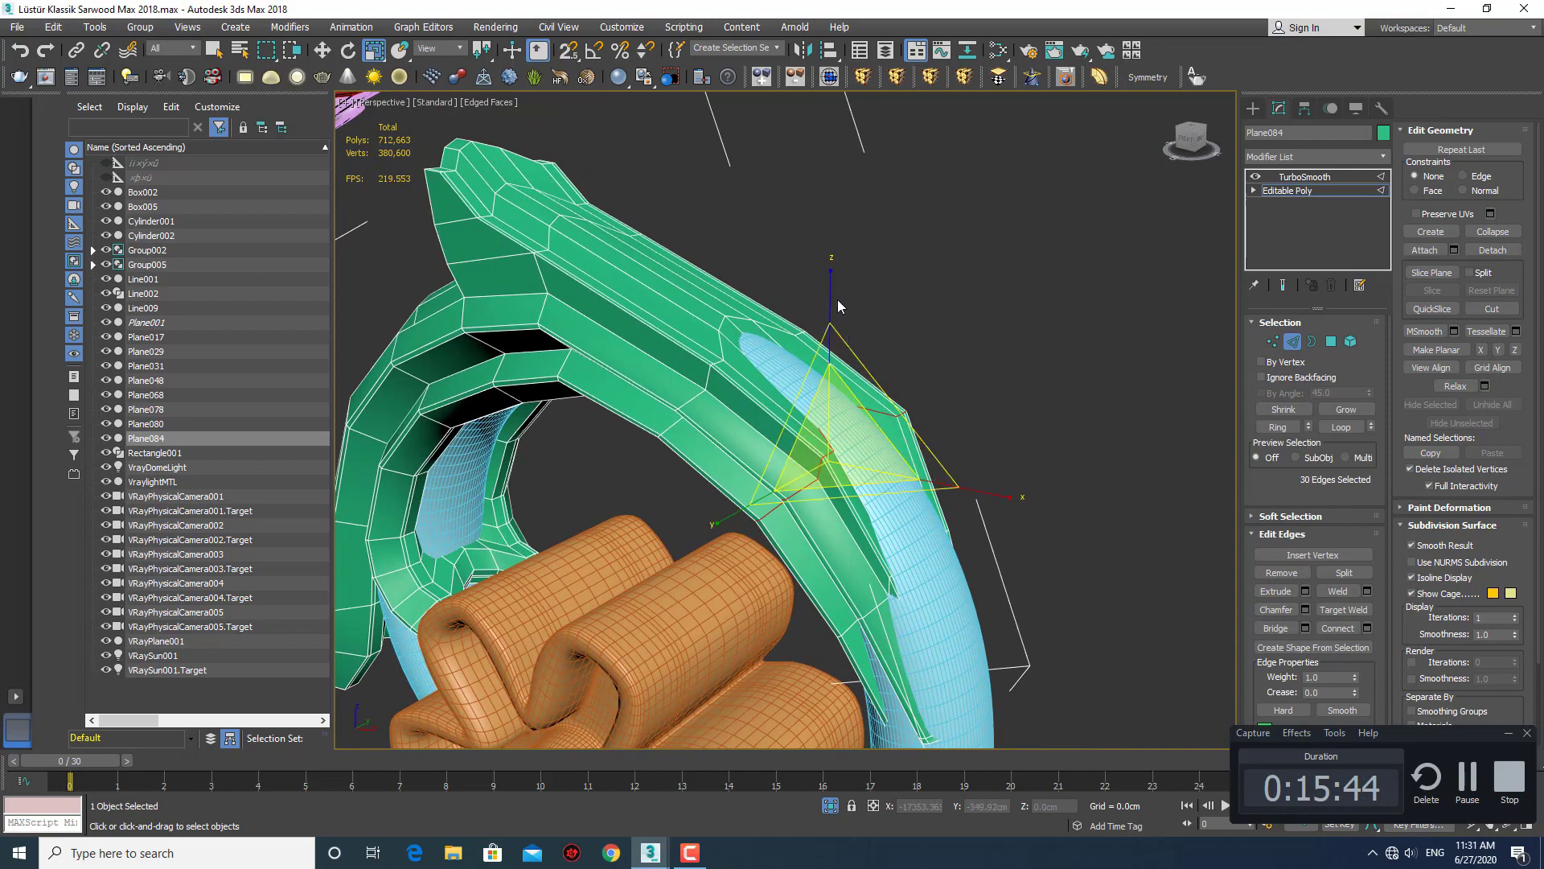
drag(874, 426, 845, 371)
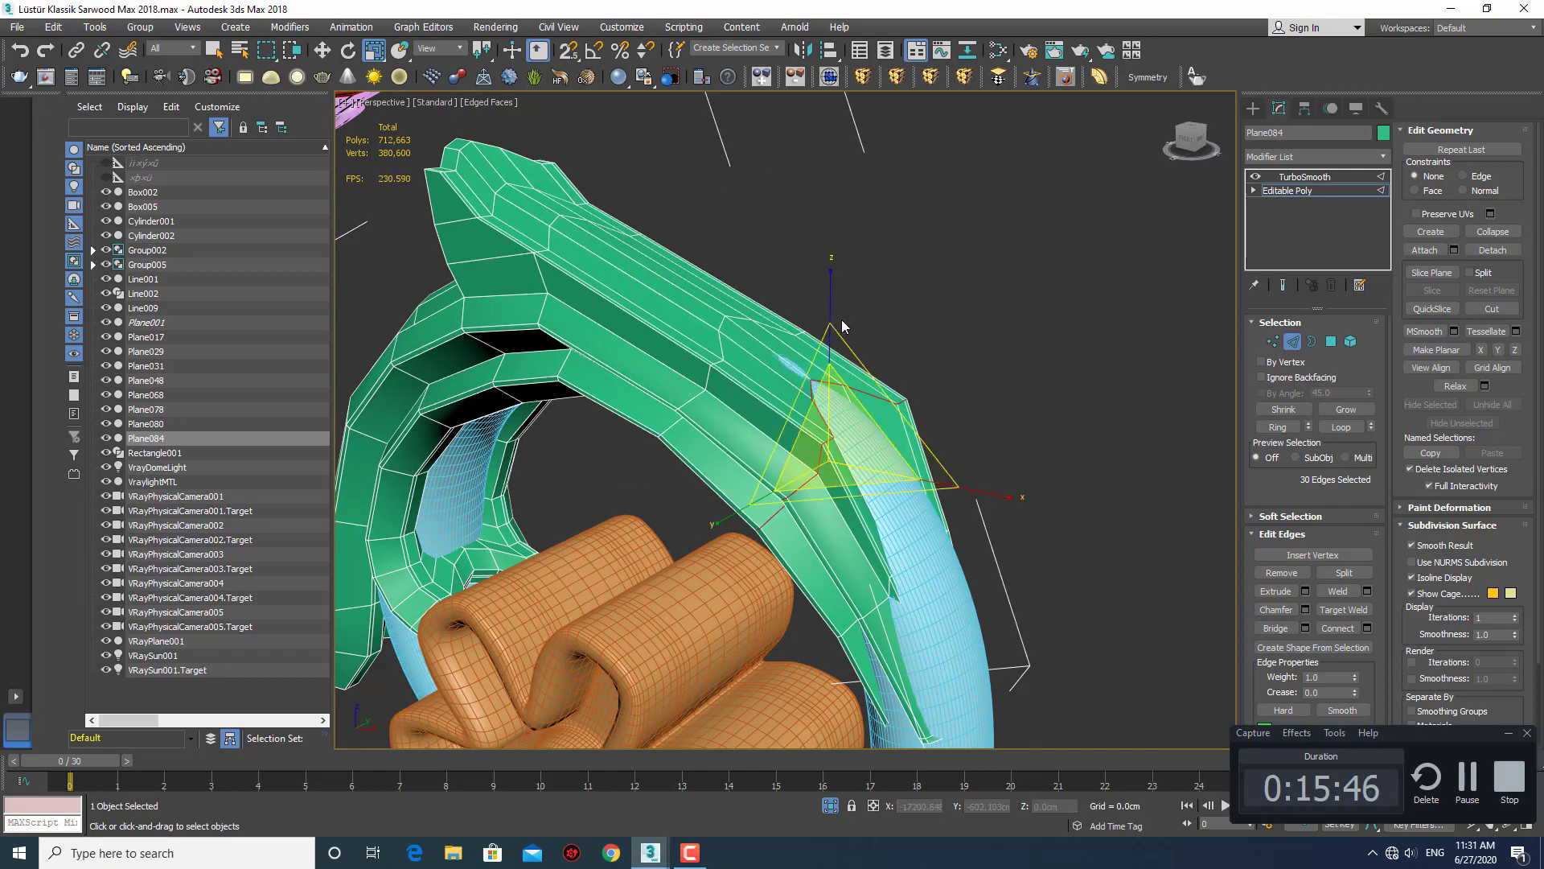
mouse_move(845, 371)
alt+middle_down()
mouse_move(910, 385)
mouse_move(901, 366)
mouse_move(946, 348)
alt+middle_up()
scroll(901, 366, down, 5)
scroll(900, 364, up, 3)
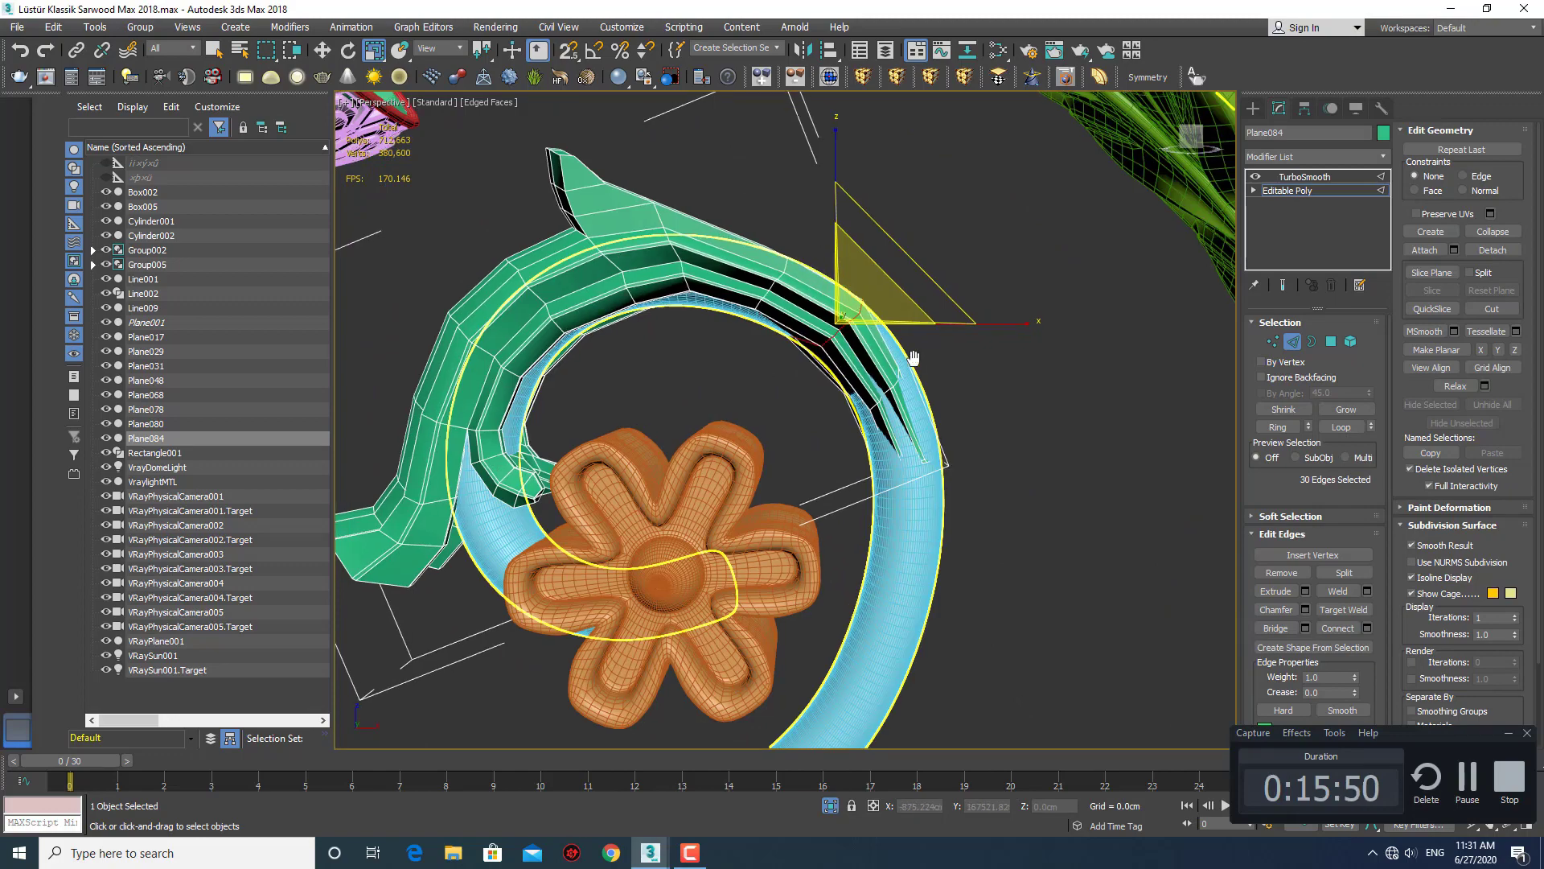
Exit edge editing, deselect the leaf, and view the whole spiral ornament.
click(1254, 108)
key(q)
click(909, 330)
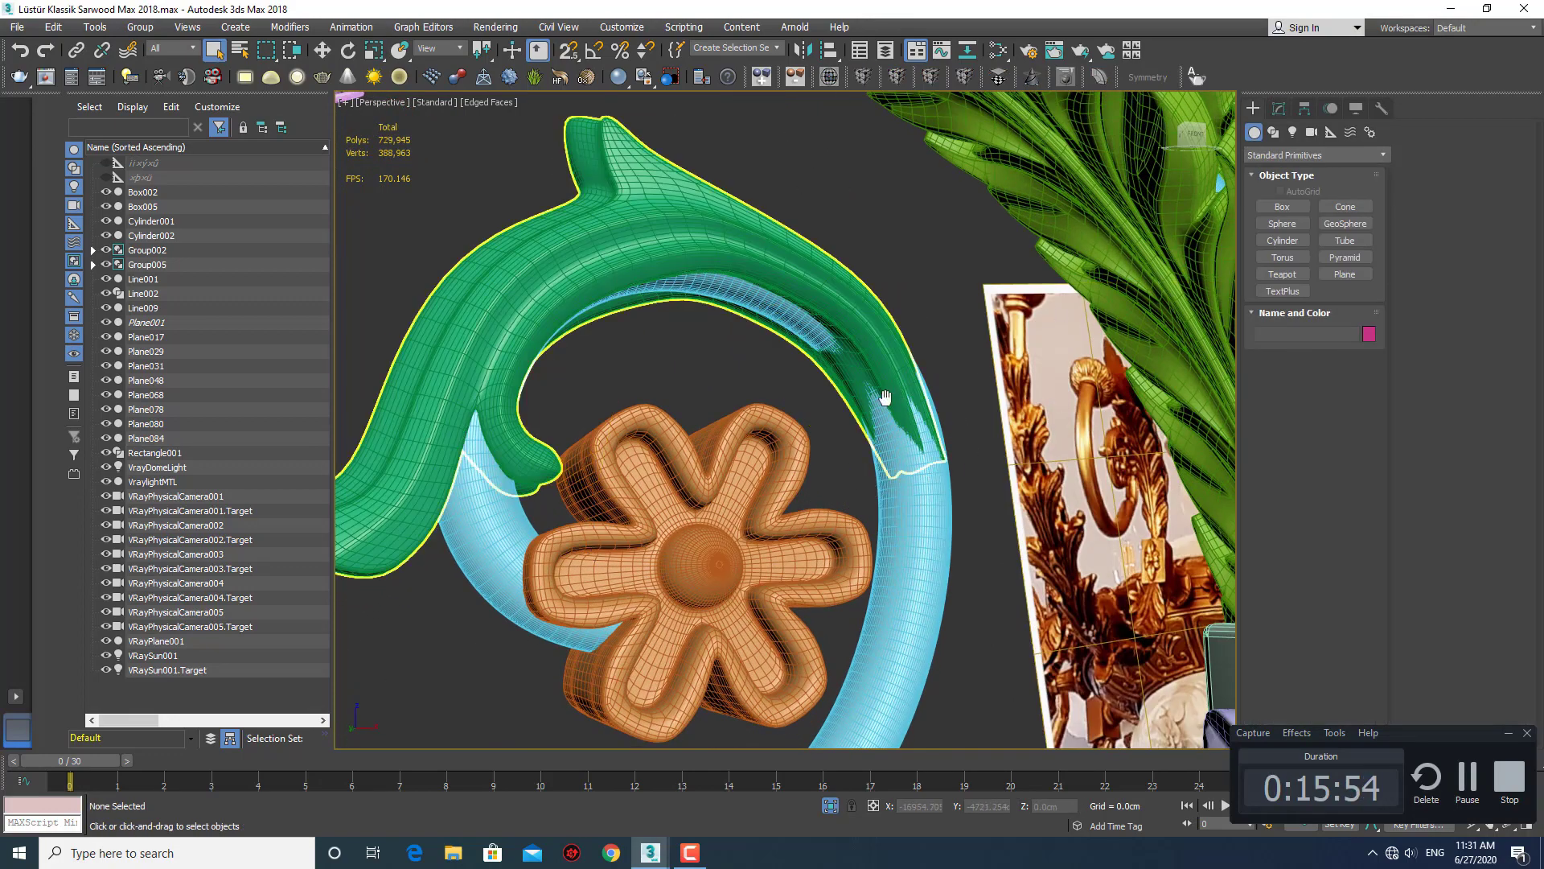
middle_drag(885, 398, 877, 420)
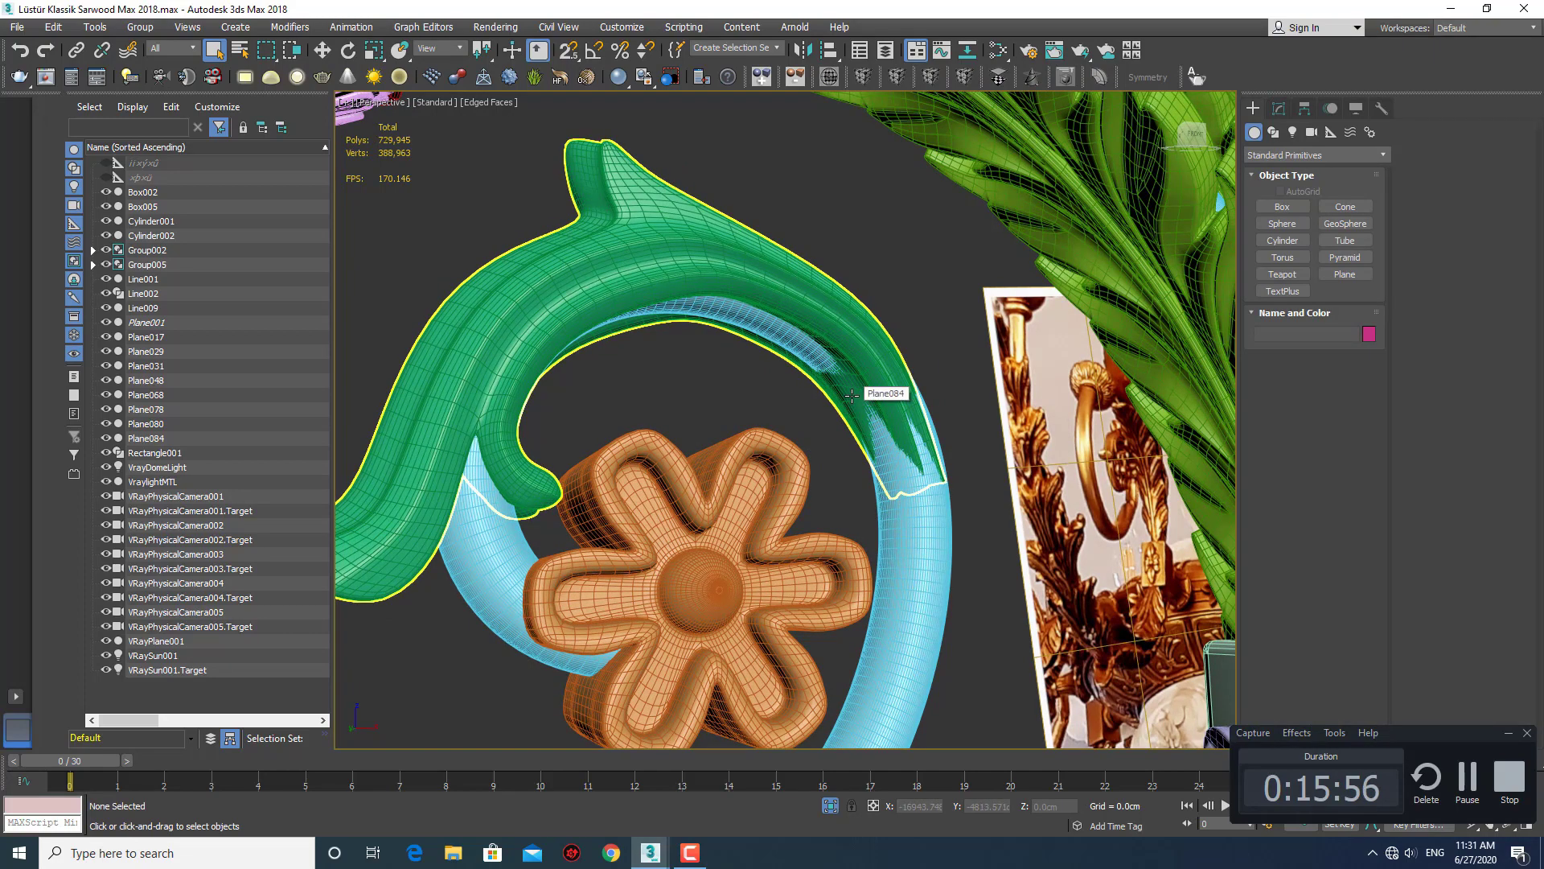
scroll(852, 396, down, 5)
alt+middle_drag(852, 396, 821, 405)
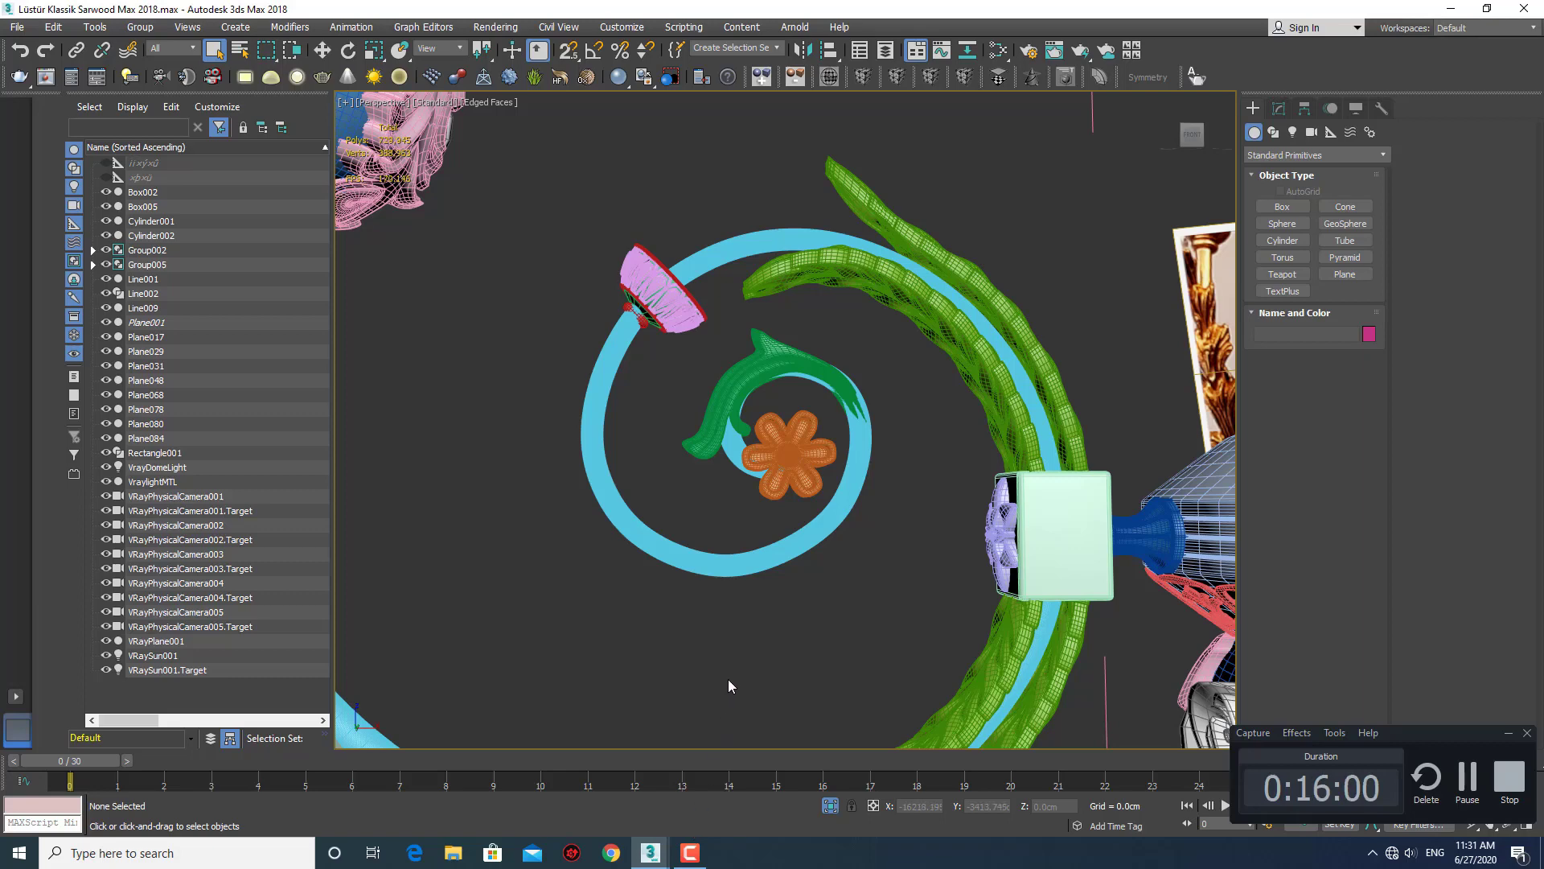
middle_drag(730, 685, 712, 659)
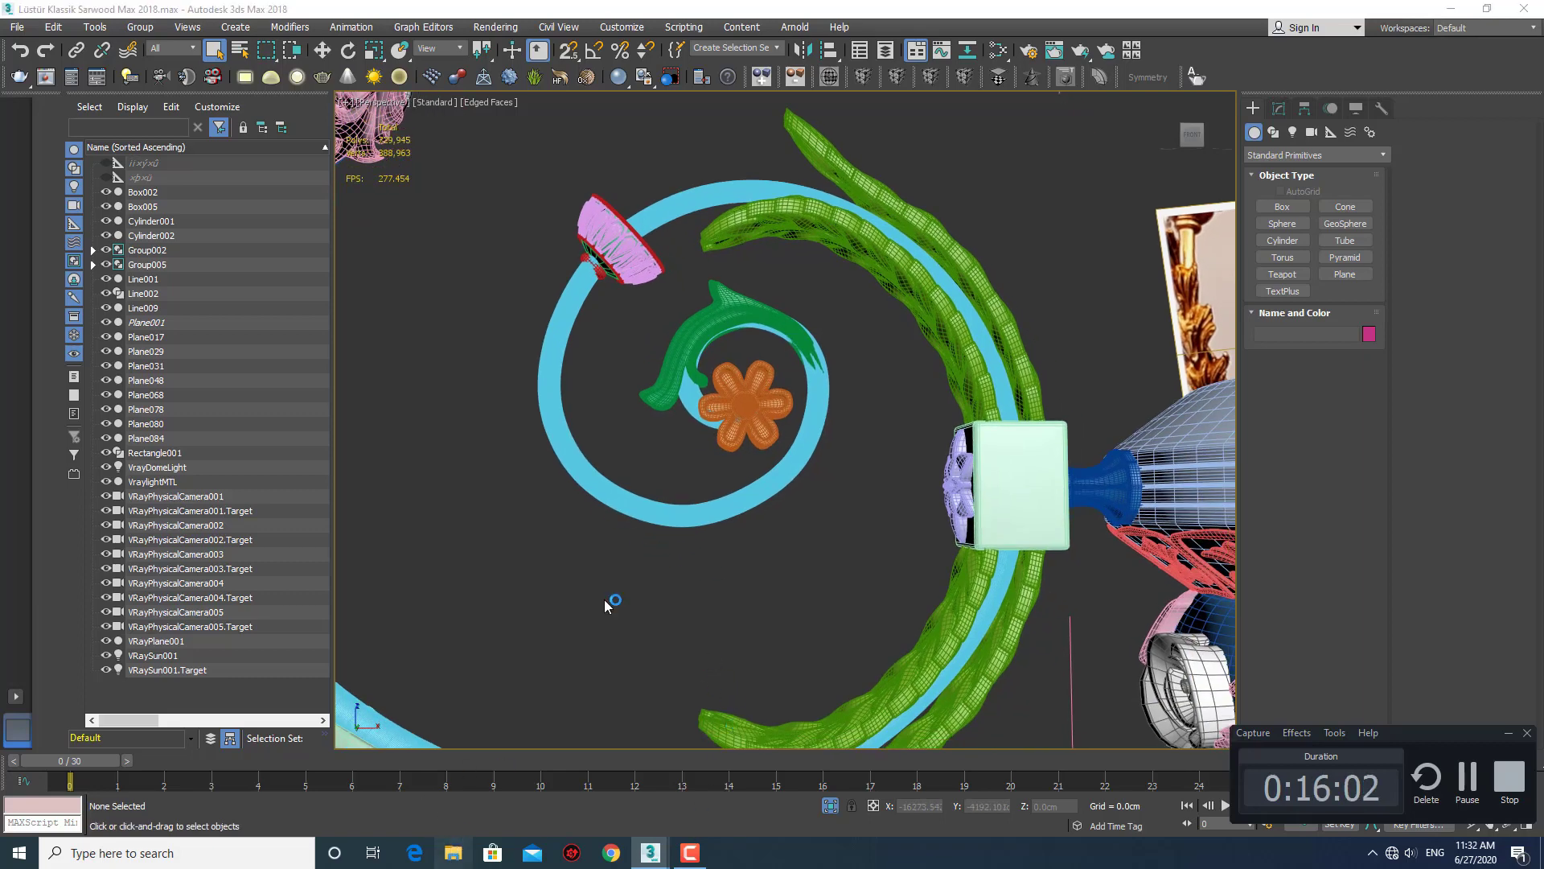
Open reference photo 20200624_151851.jpg from Desktop > Lüstür Klassik Sarwood > Şakillar Lüstür Klassik.
click(454, 853)
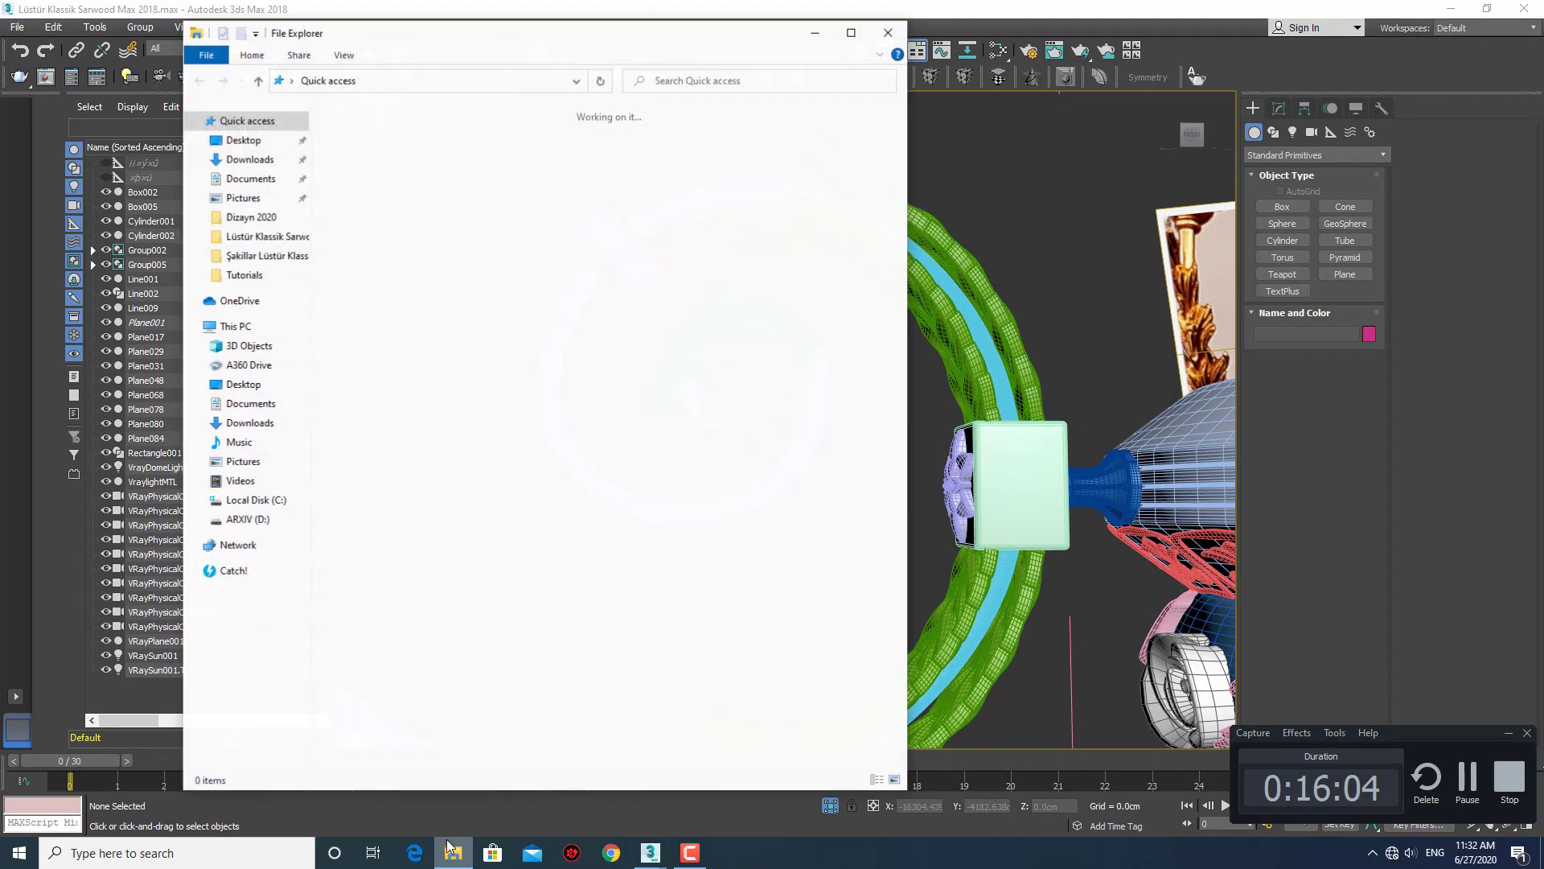
click(242, 142)
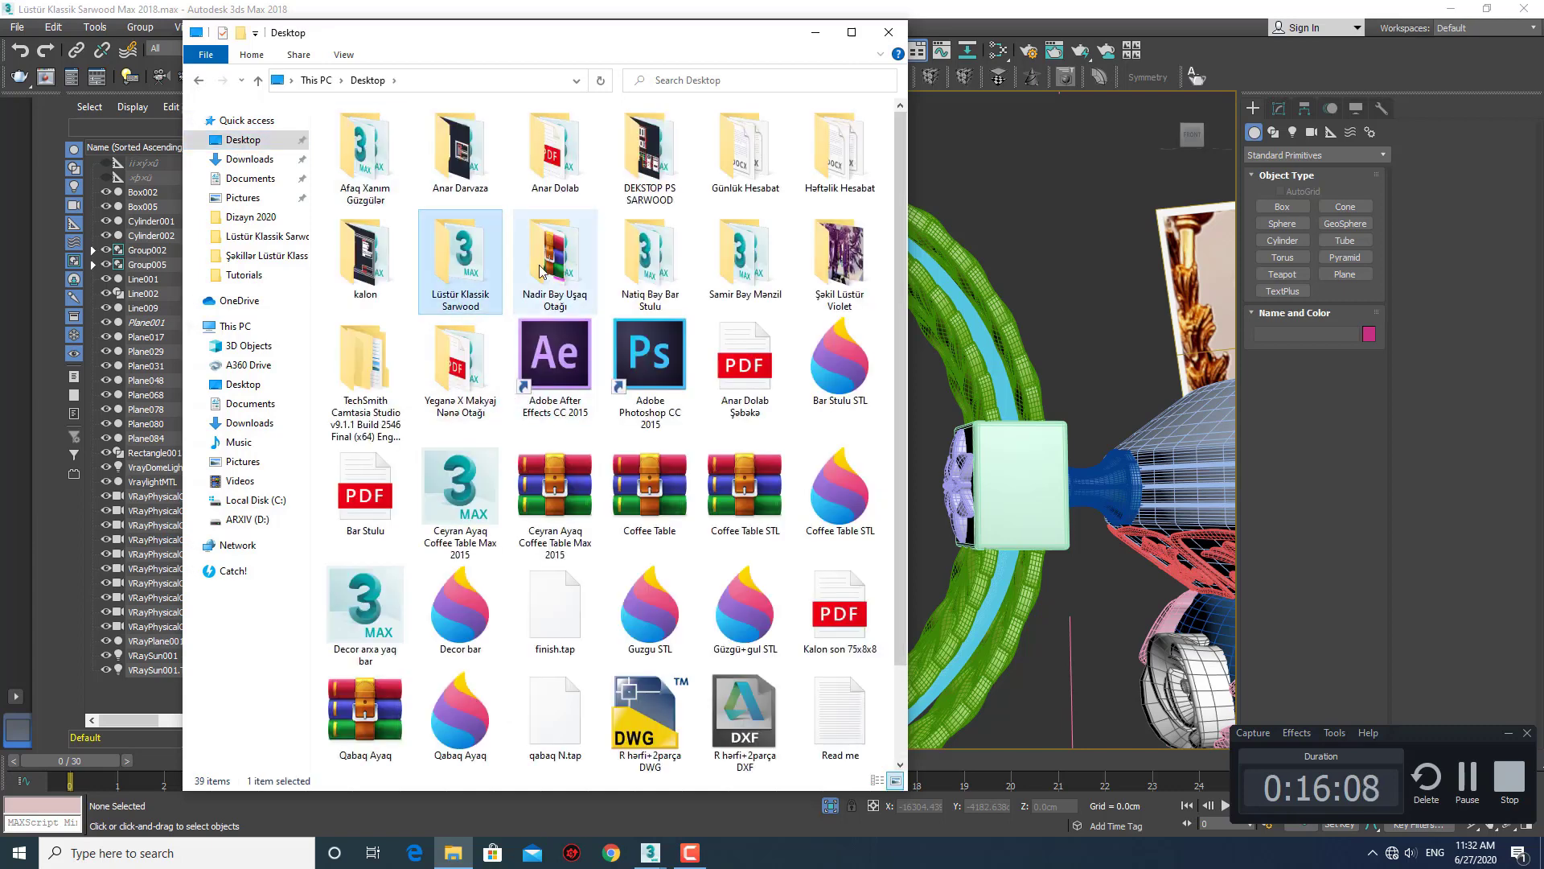
double_click(470, 251)
double_click(400, 201)
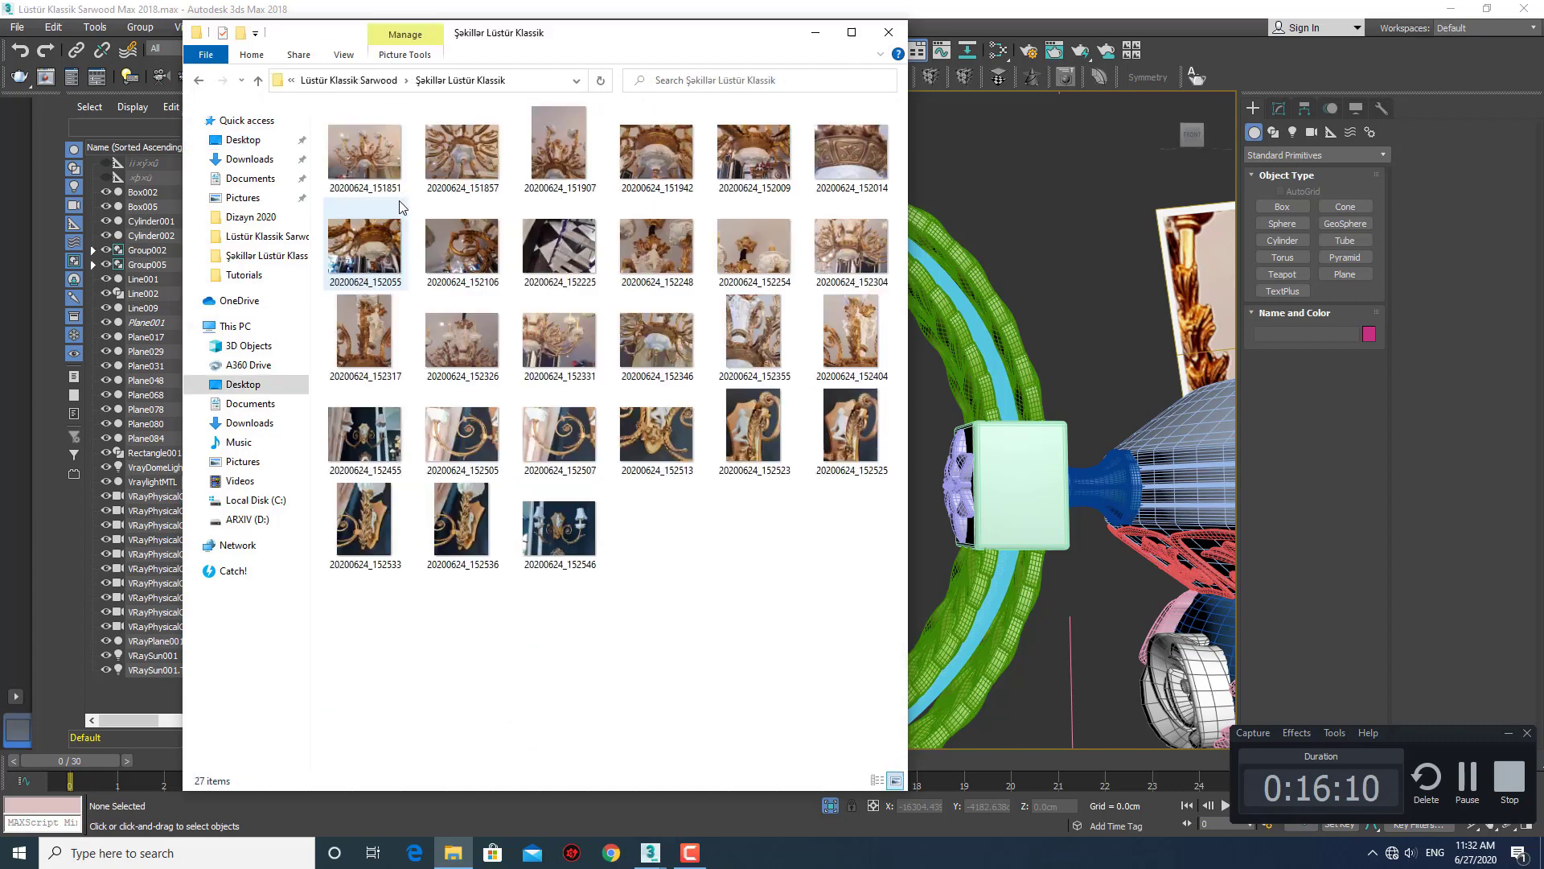
double_click(370, 162)
ctrl+scroll(586, 499, up, 2)
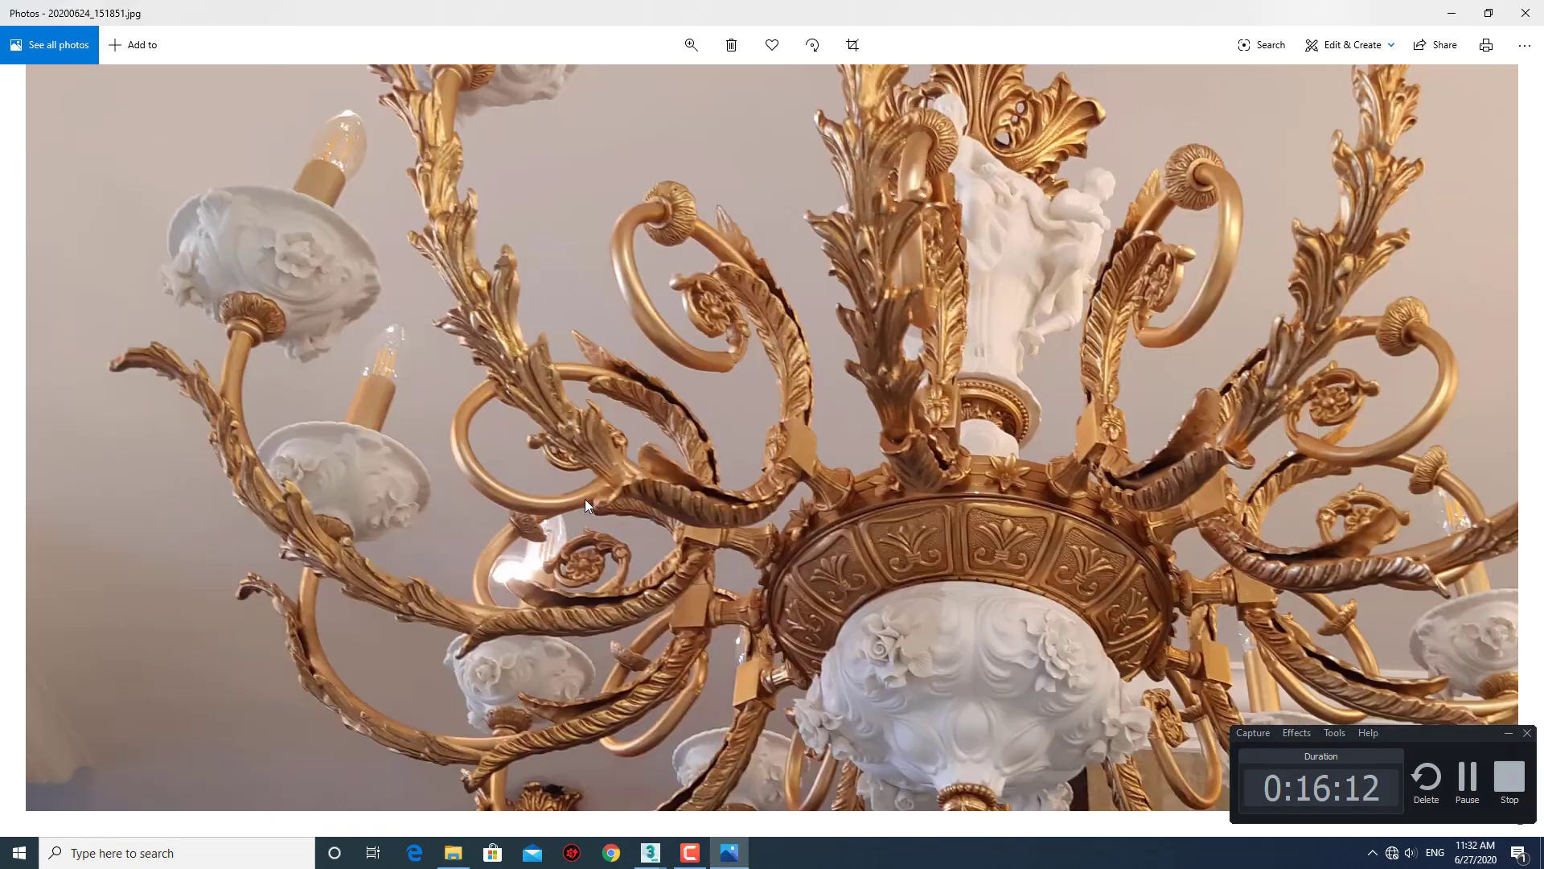
Minimize Photos and File Explorer, then select Group004 in 3ds Max.
click(1453, 14)
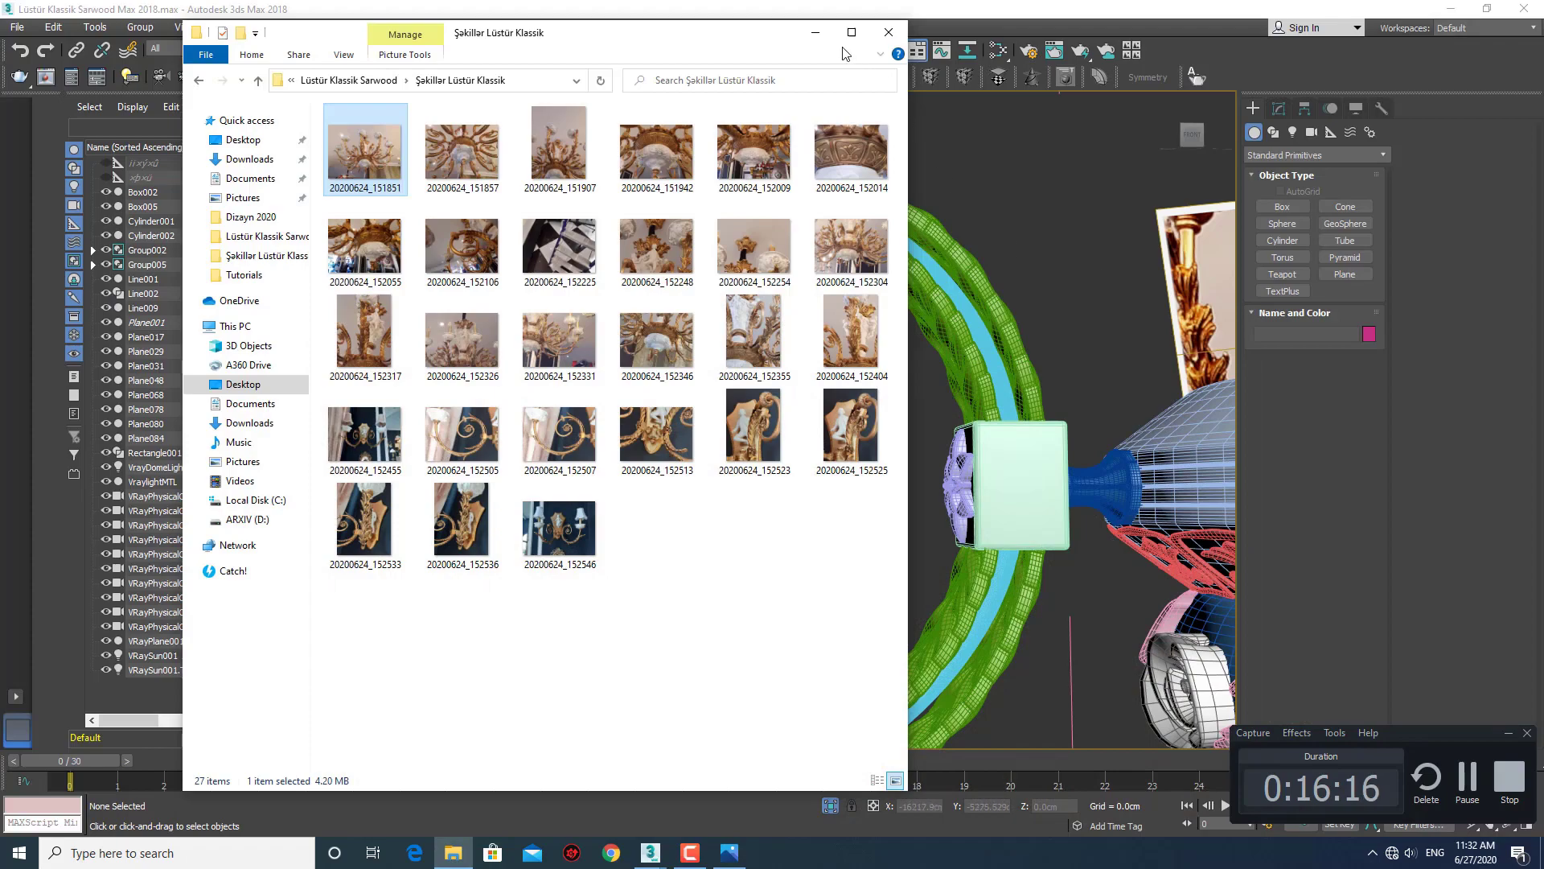
click(815, 32)
scroll(611, 322, down, 2)
mouse_move(613, 283)
middle_down()
mouse_move(721, 401)
mouse_move(741, 370)
middle_up()
click(721, 401)
Clone Group004 to the lower right in Front view as Group006.
key(w)
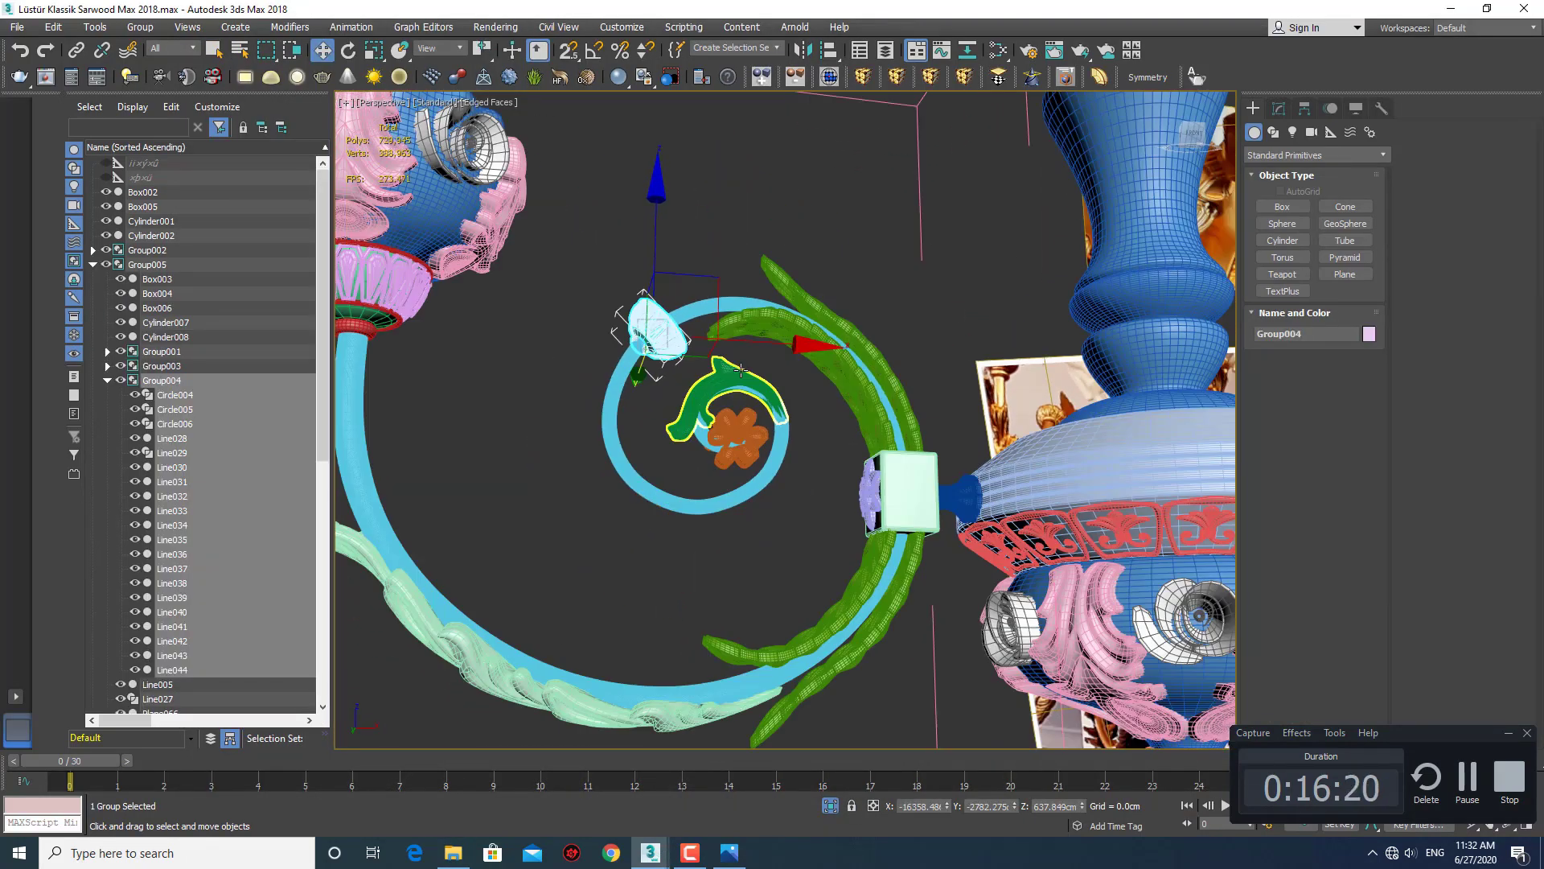
key(f)
scroll(740, 370, up, 1)
scroll(775, 308, down, 2)
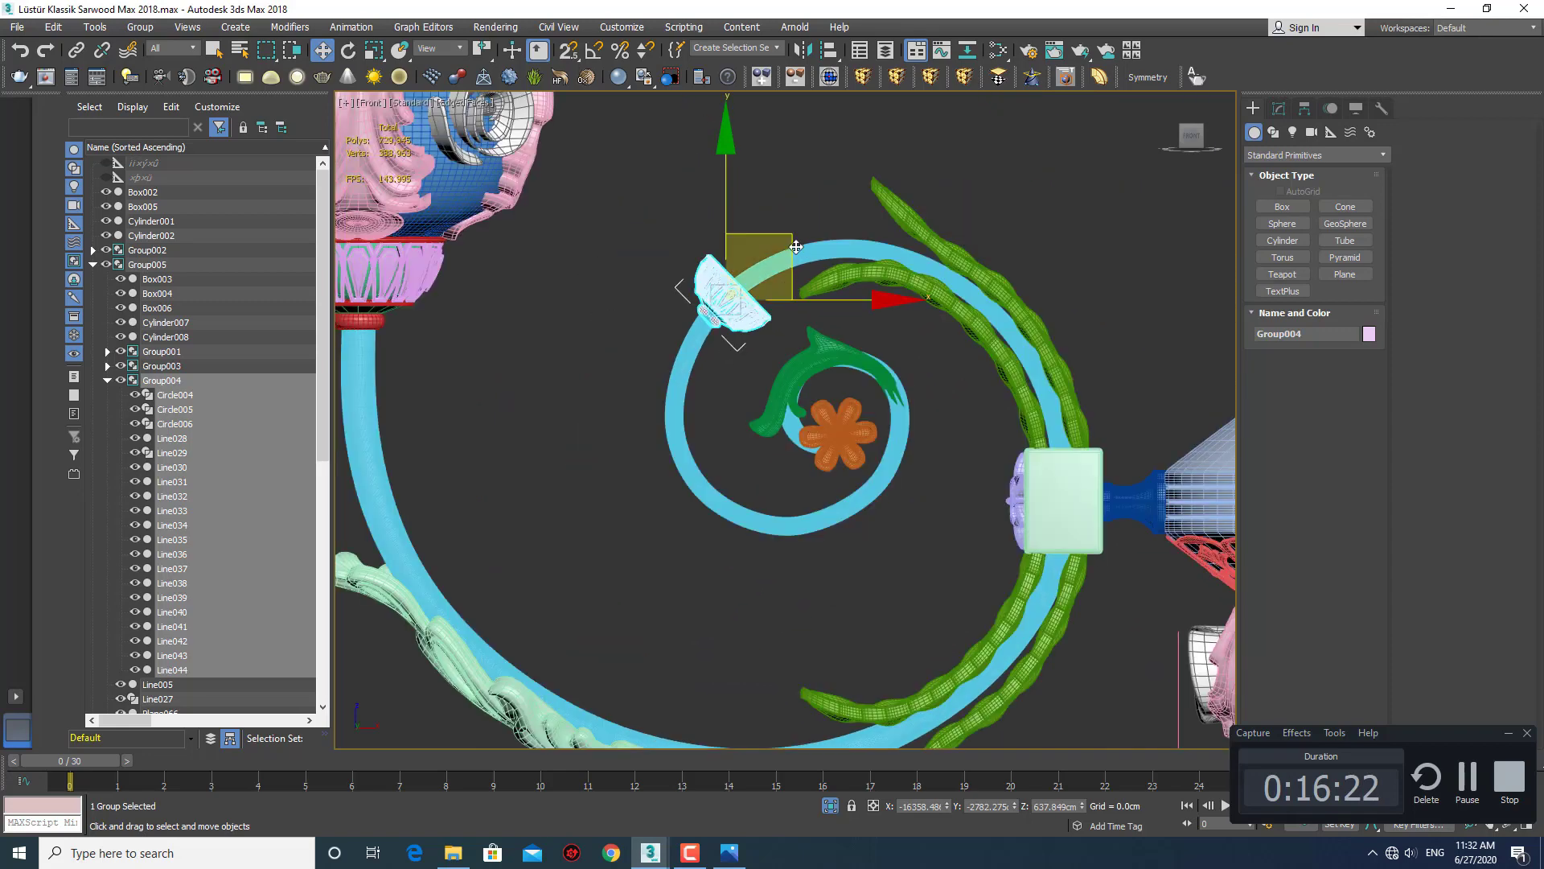
shift+drag(797, 247, 988, 390)
click(791, 495)
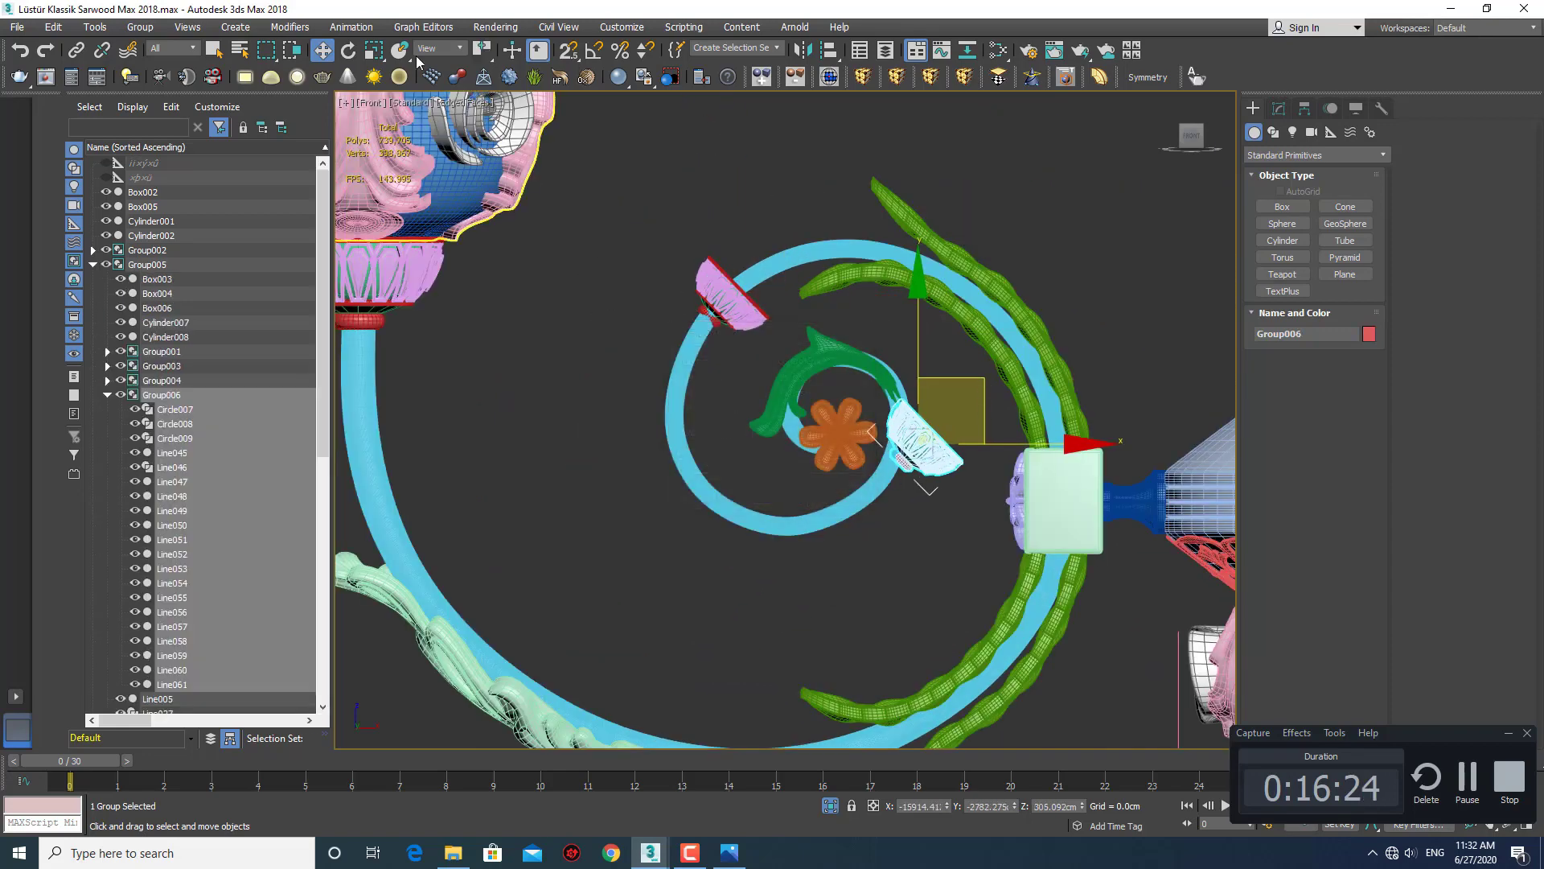
Scale Group006 down to 25 percent via Offset %, then reopen the reference photo.
right_click(383, 53)
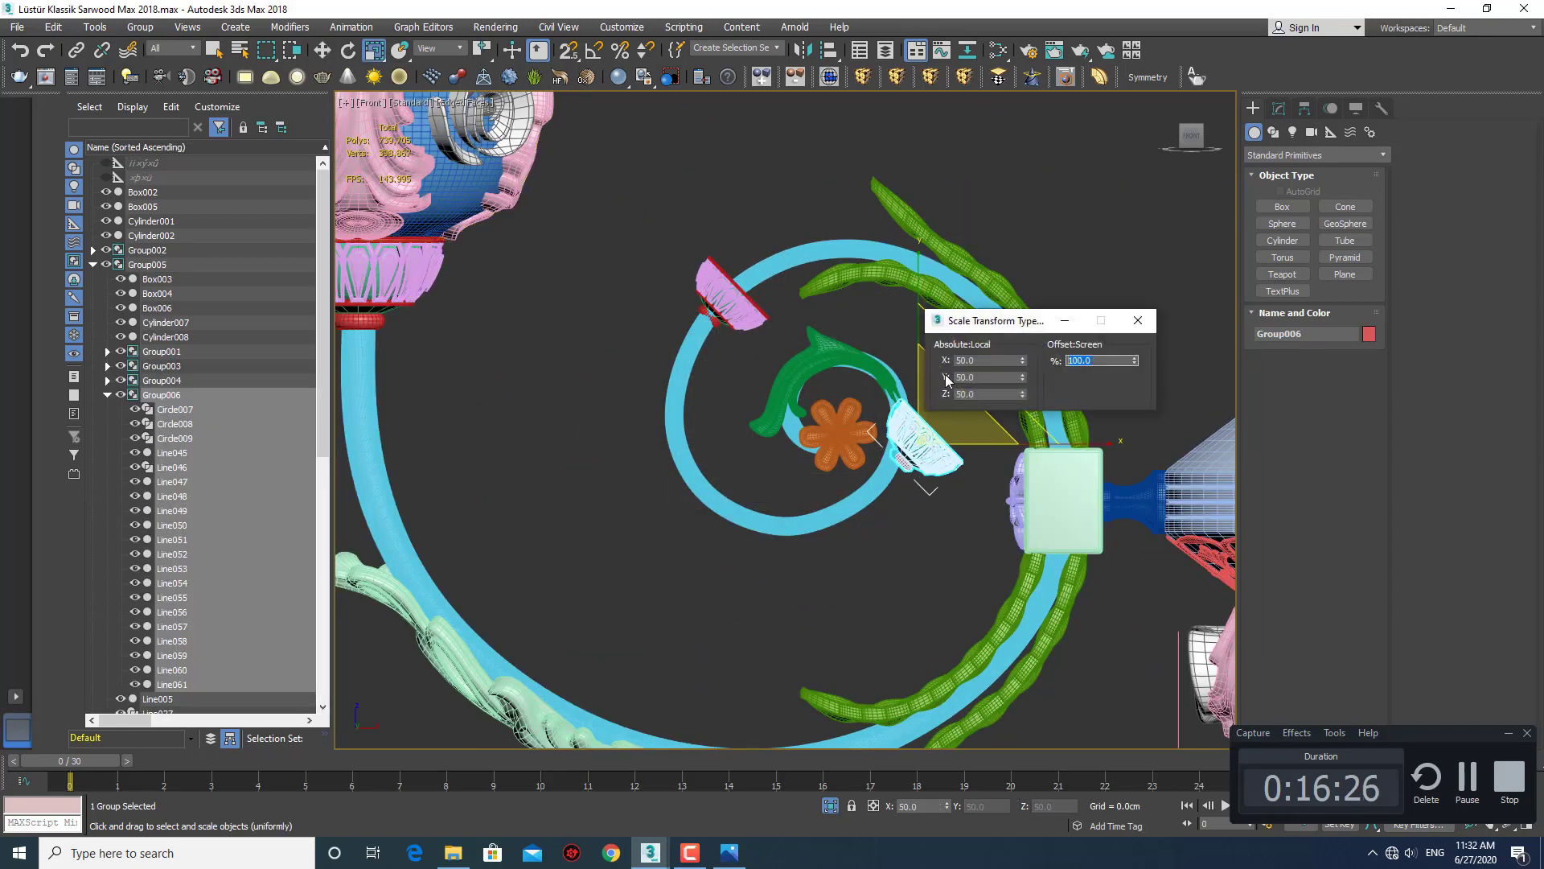
text(0)
key(Return)
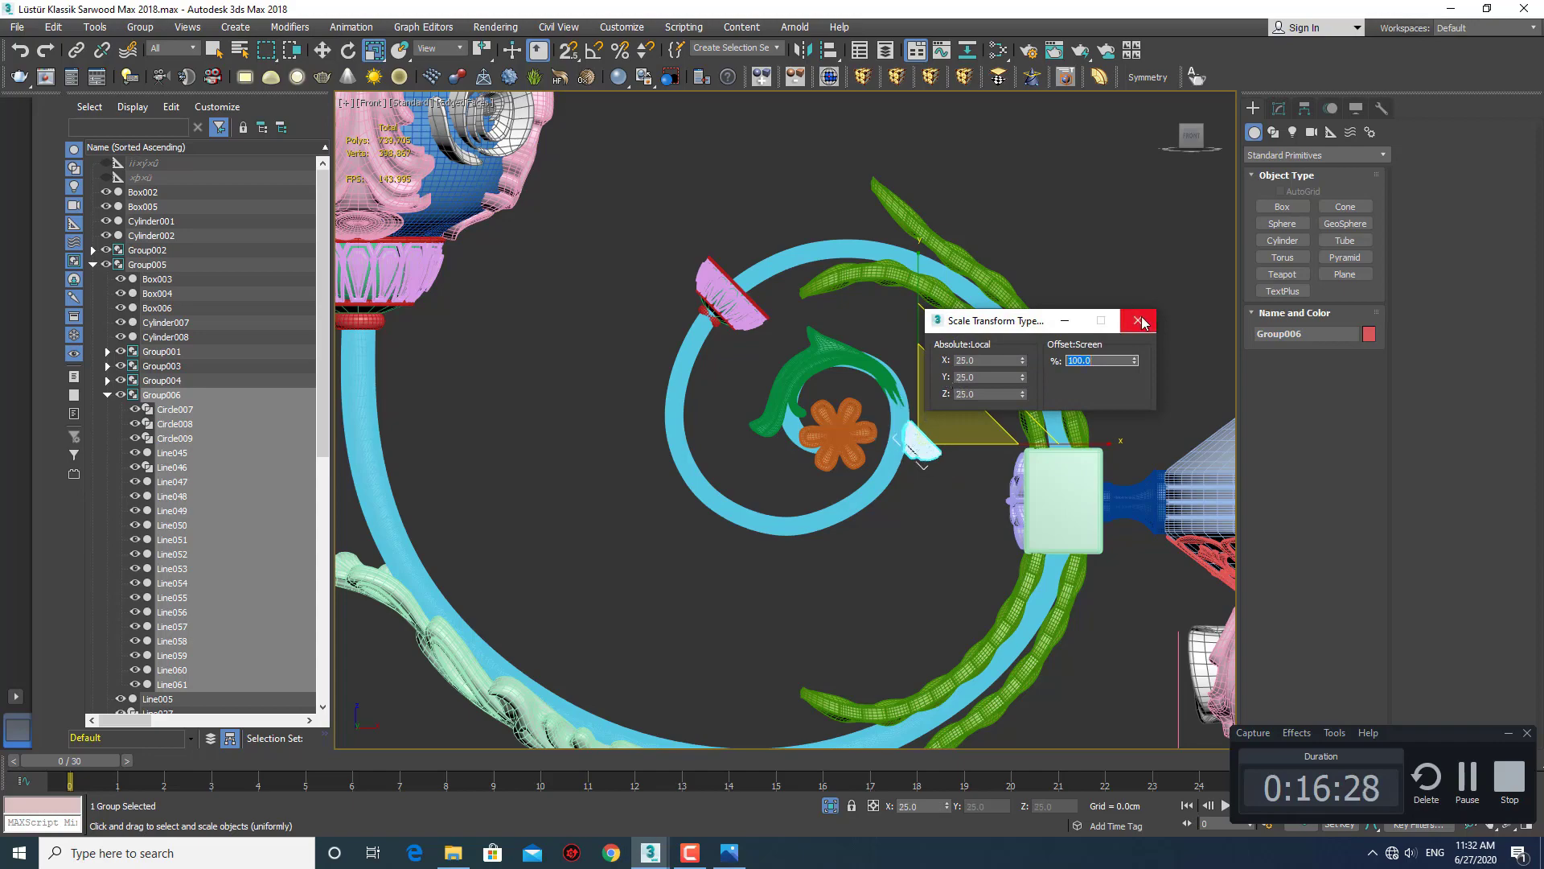
click(1139, 321)
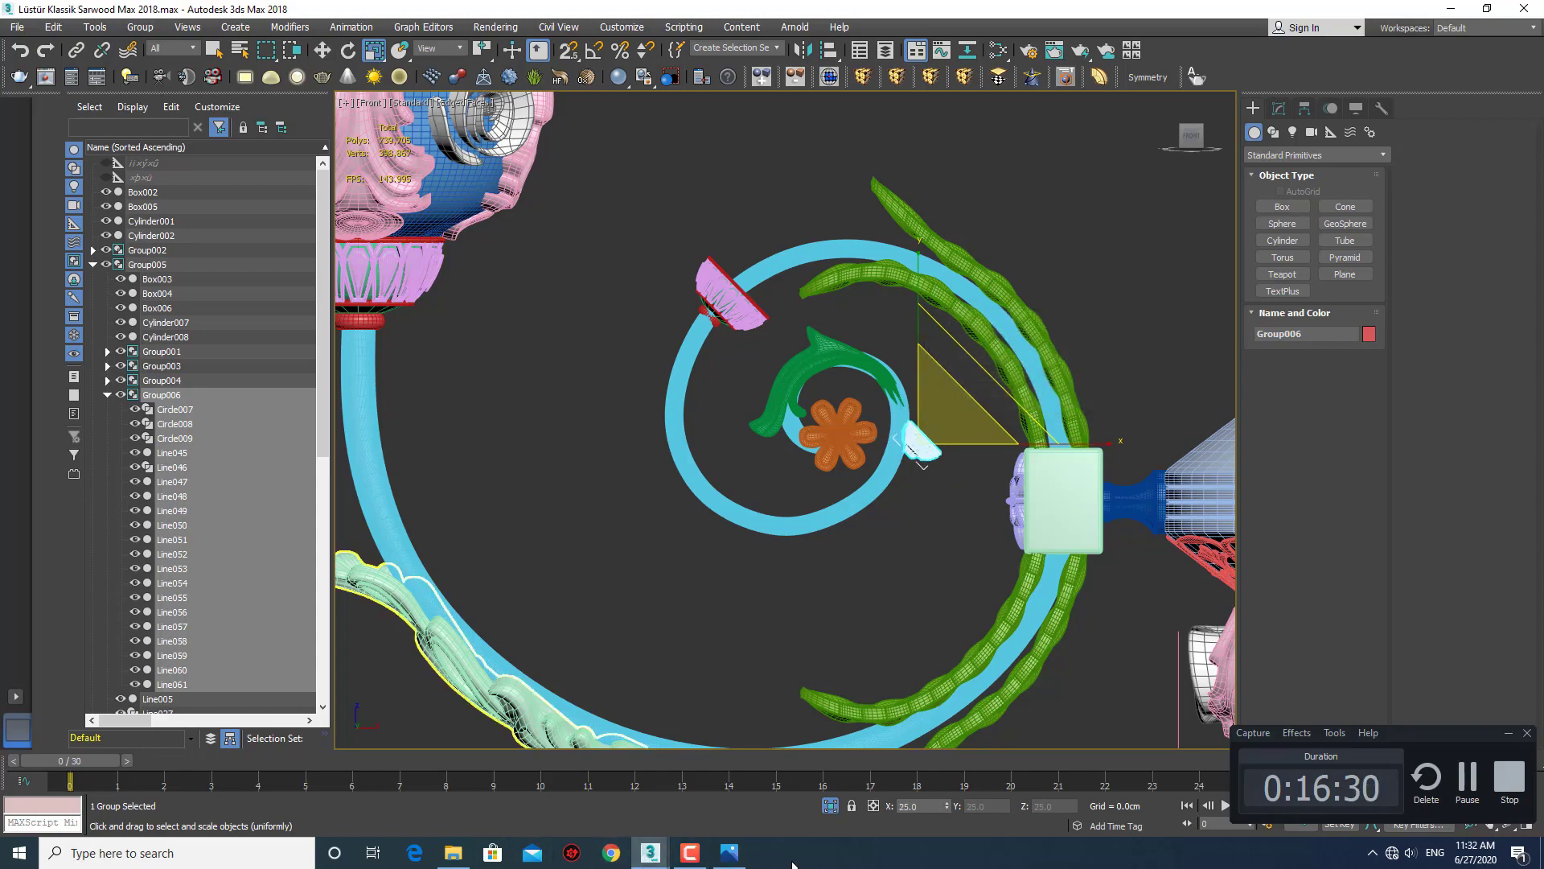
click(732, 861)
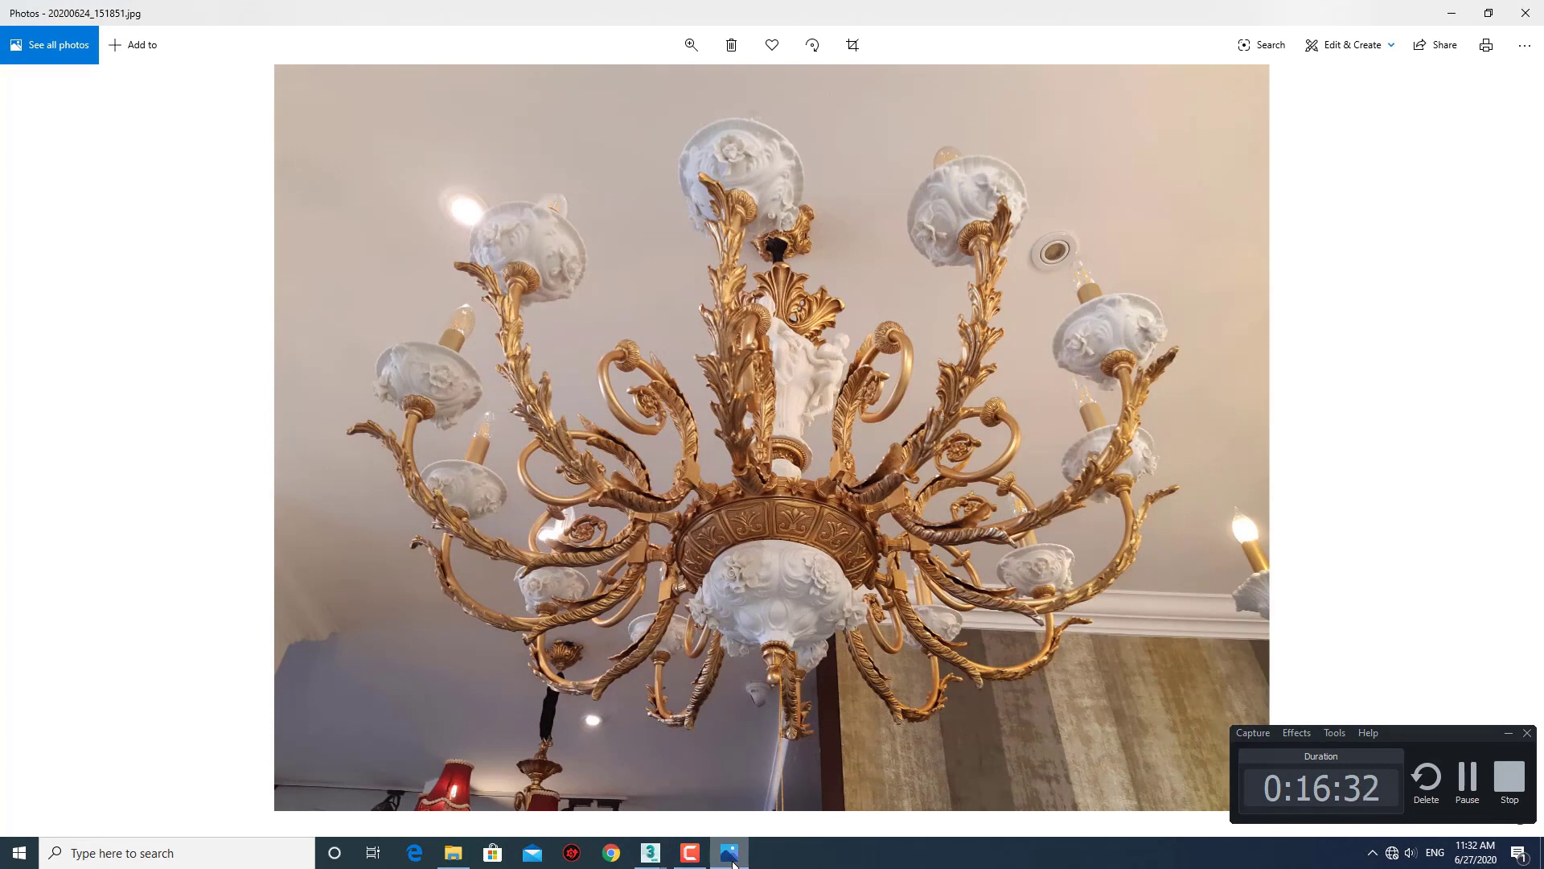
Zoom into the chandelier photo's scrolled arms, then minimise Photos to return to 3ds Max.
scroll(640, 462, up, 2)
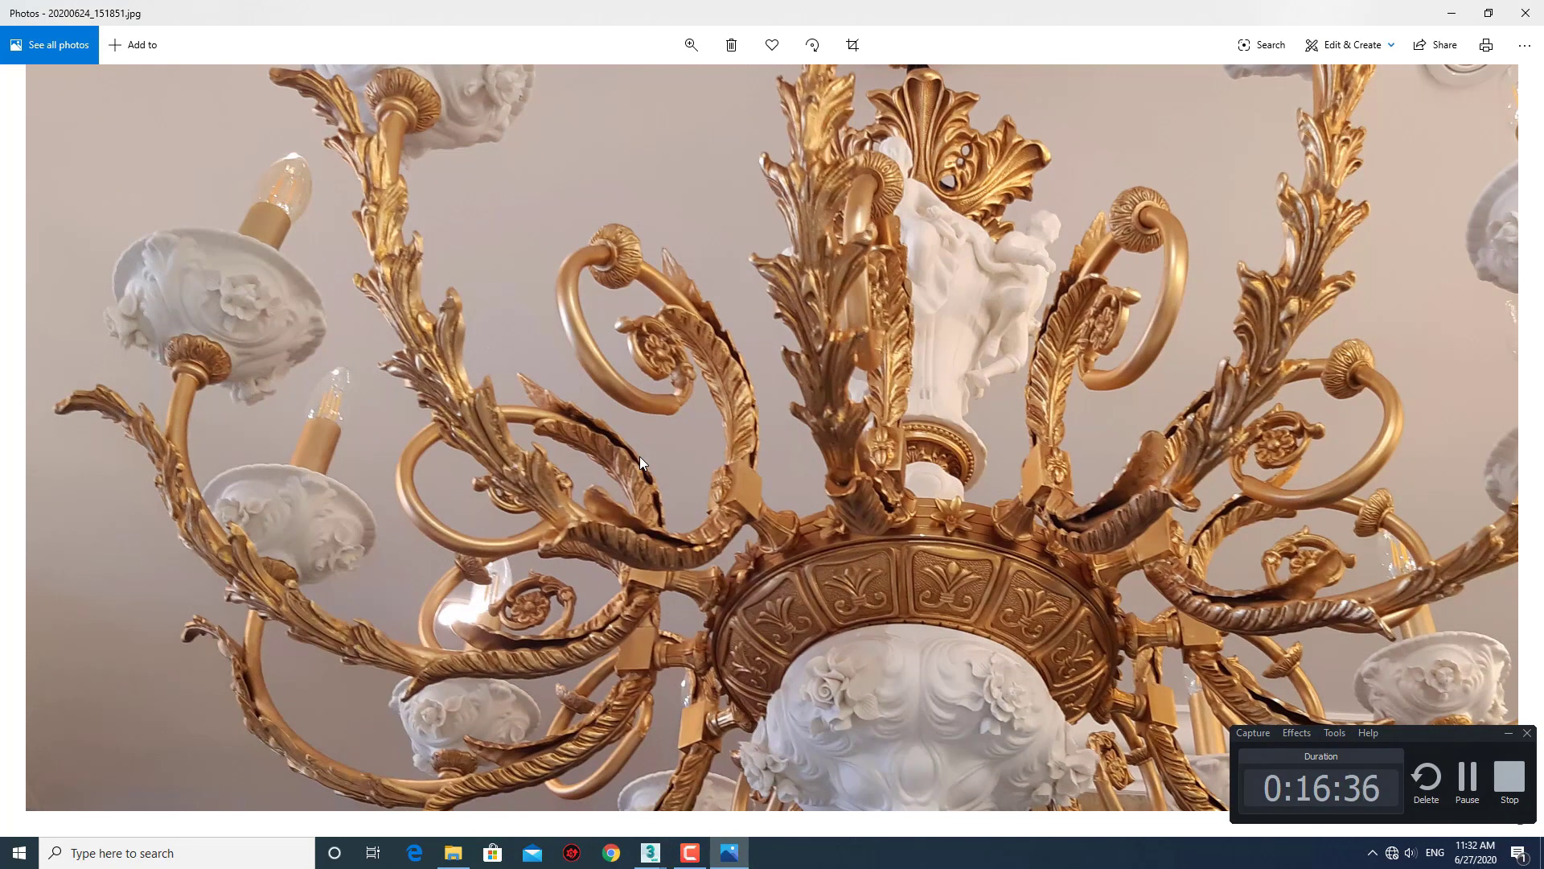
click(1453, 15)
scroll(933, 445, up, 5)
Rotate the small cup Group006, mirror it, and tilt it to a flatter angle.
key(e)
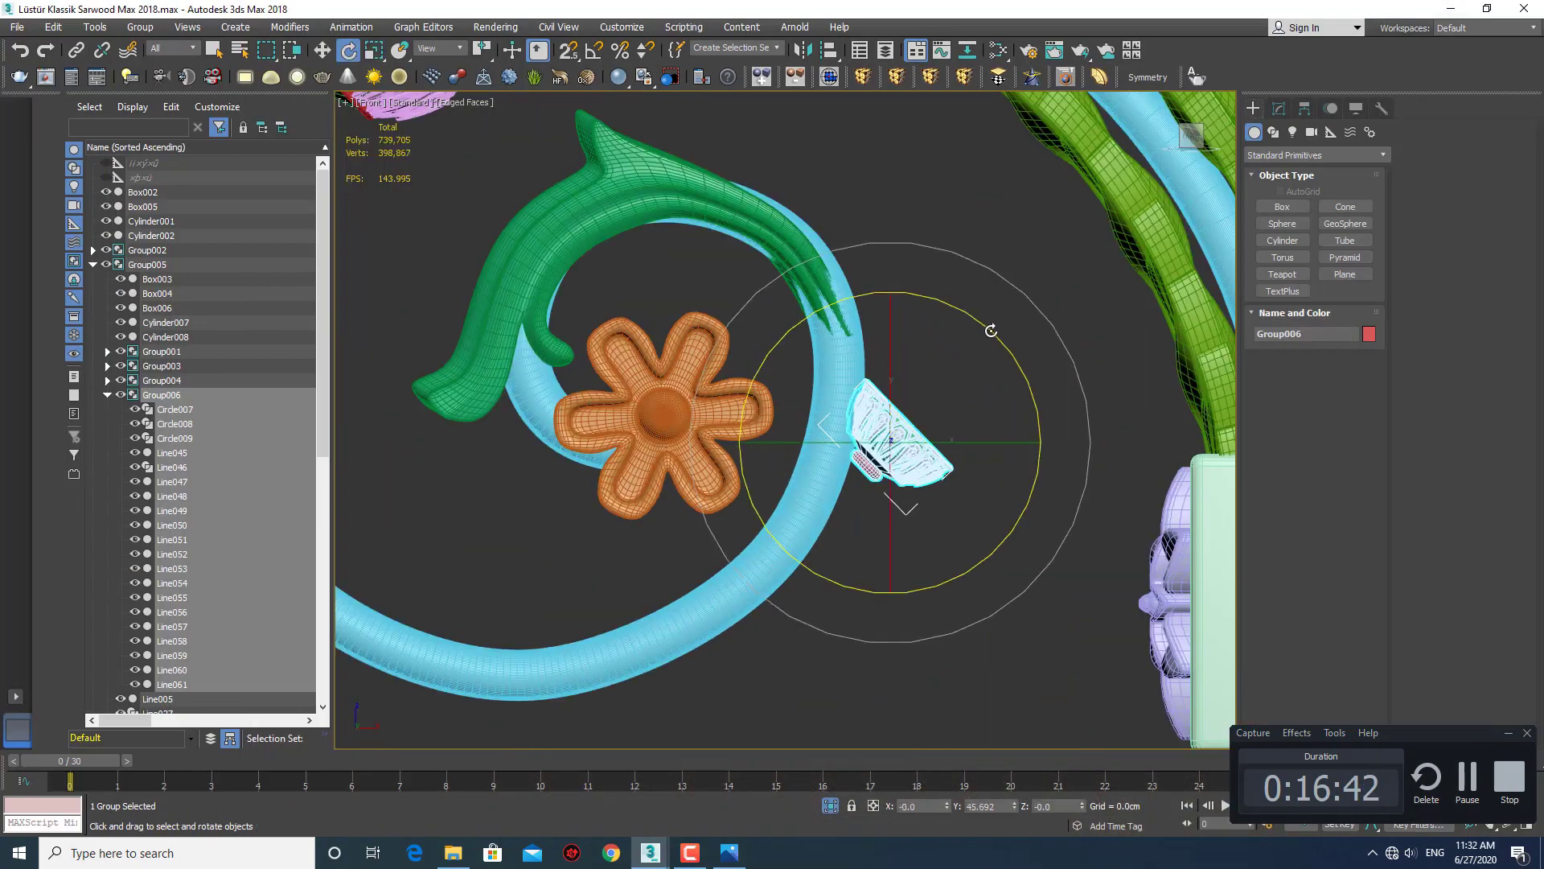
drag(991, 330, 1029, 384)
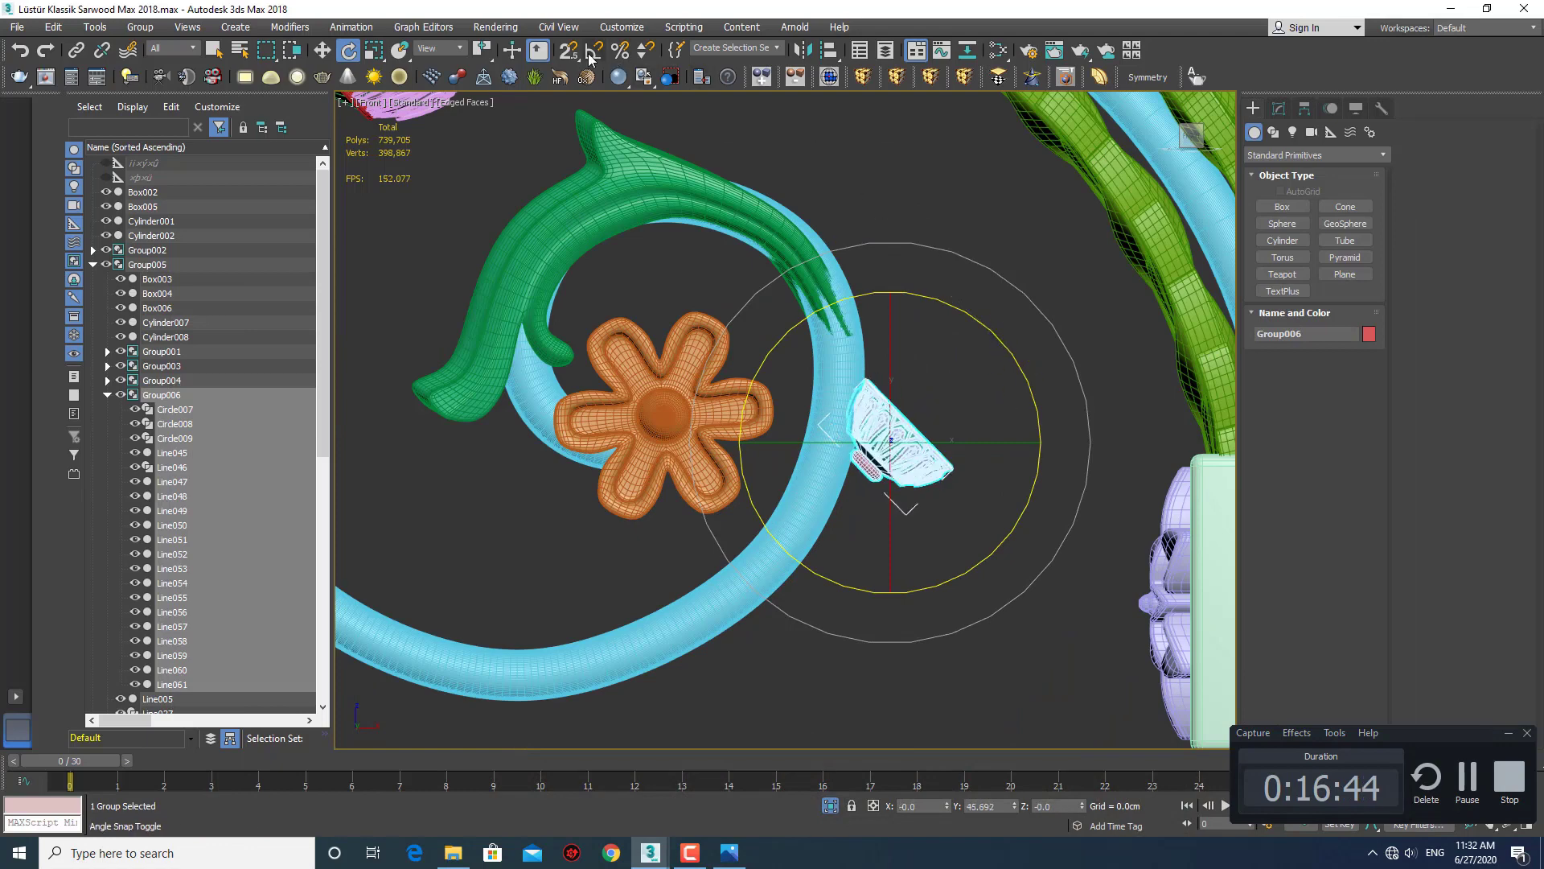
click(805, 51)
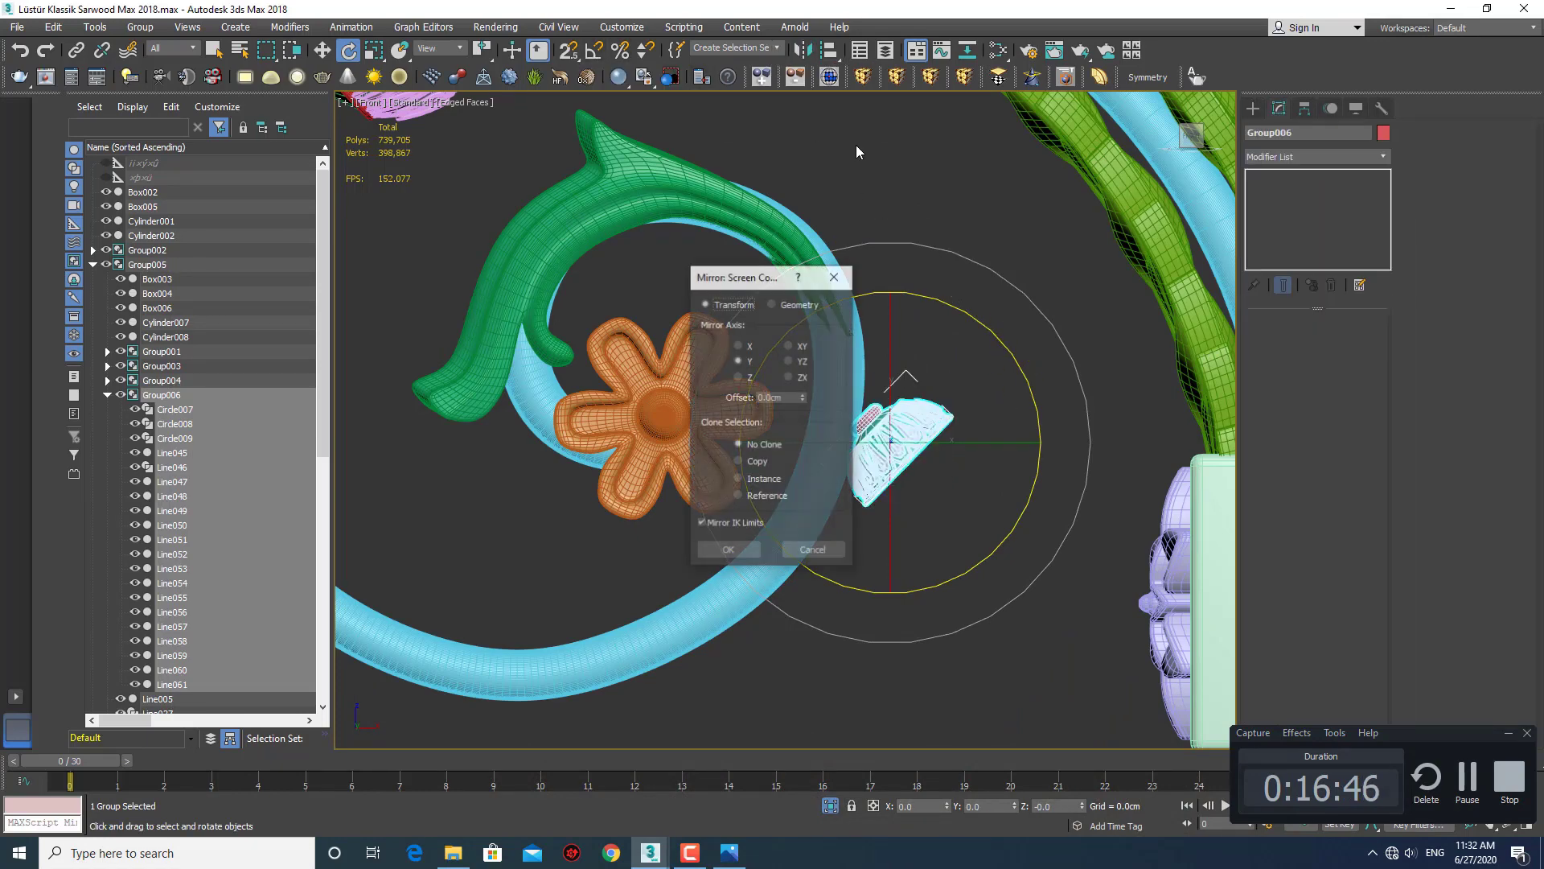
click(742, 550)
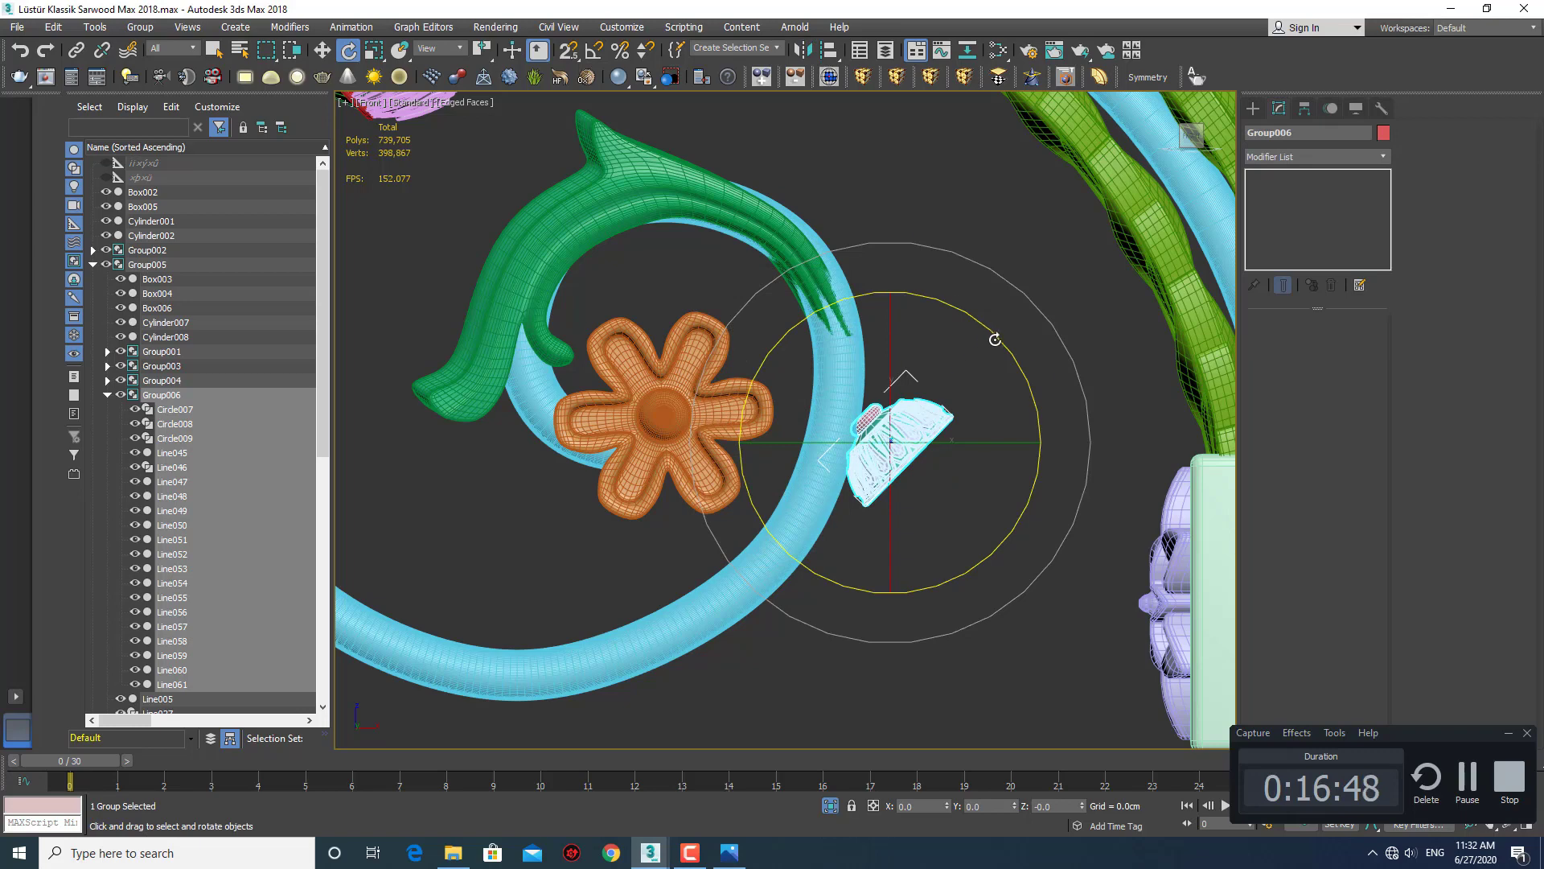
mouse_move(995, 338)
mouse_down()
mouse_move(1011, 355)
mouse_move(899, 256)
mouse_up()
key(w)
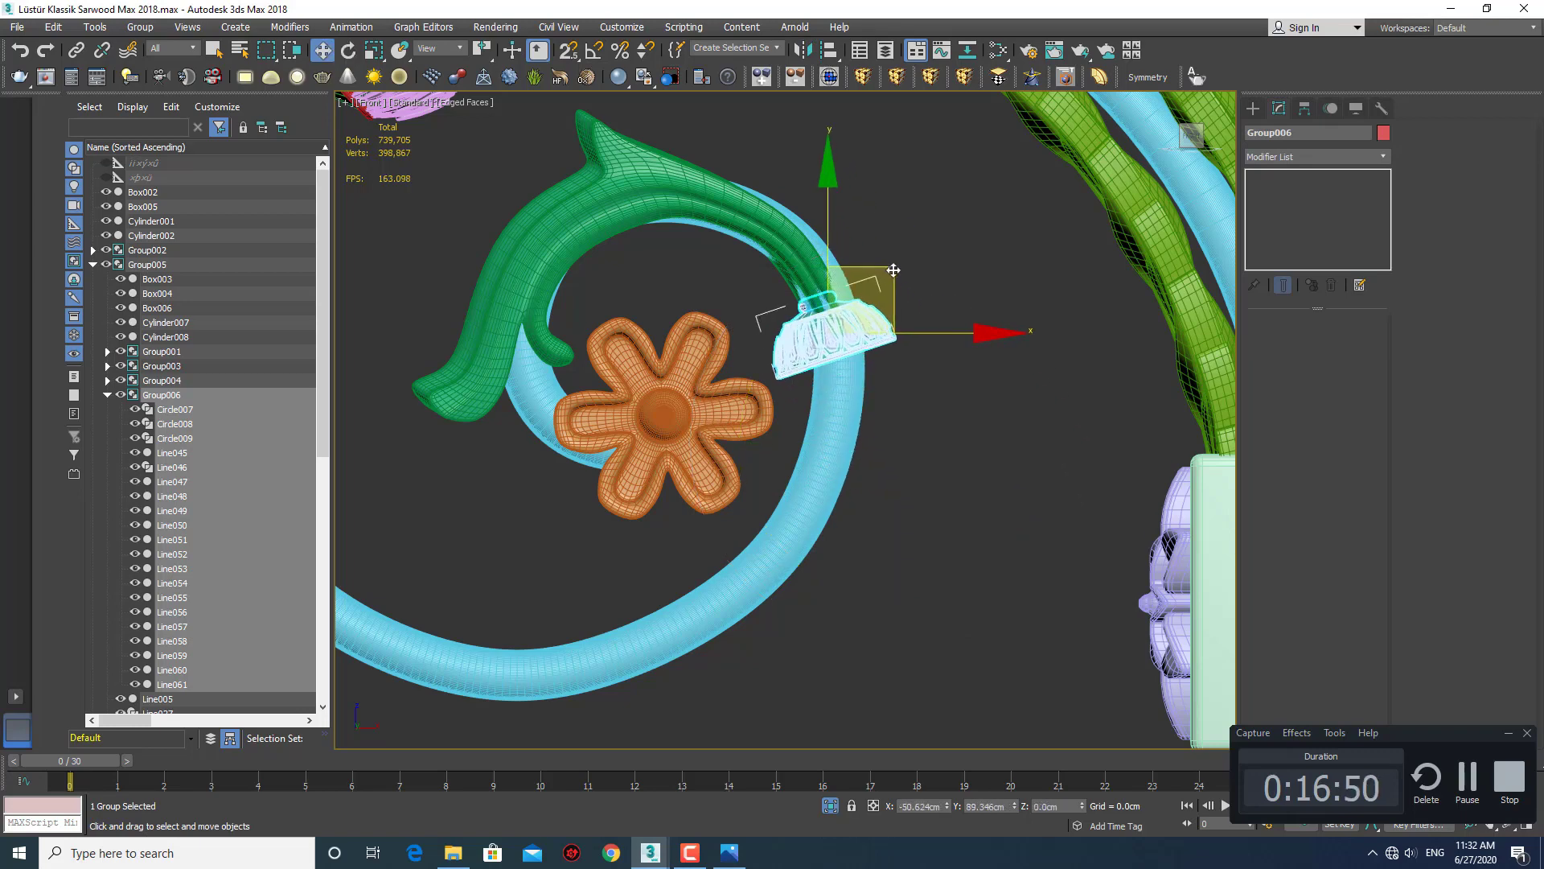
Move the small cup onto the tip of the inner green stem.
middle_drag(846, 322, 863, 410)
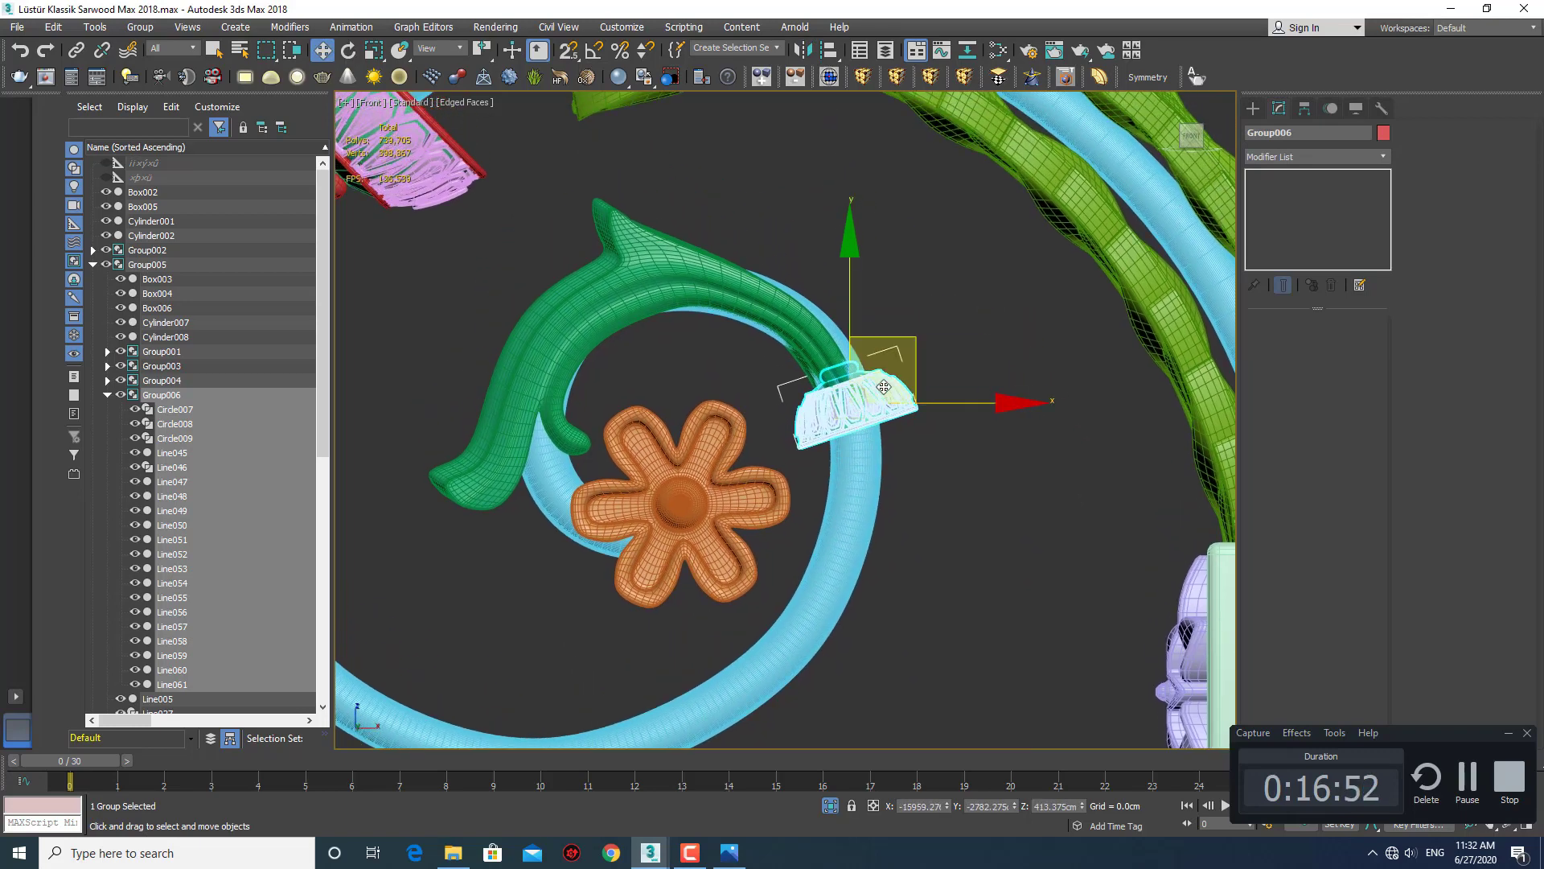
scroll(884, 362, up, 4)
mouse_move(884, 361)
mouse_down()
mouse_move(853, 290)
mouse_move(883, 373)
mouse_up()
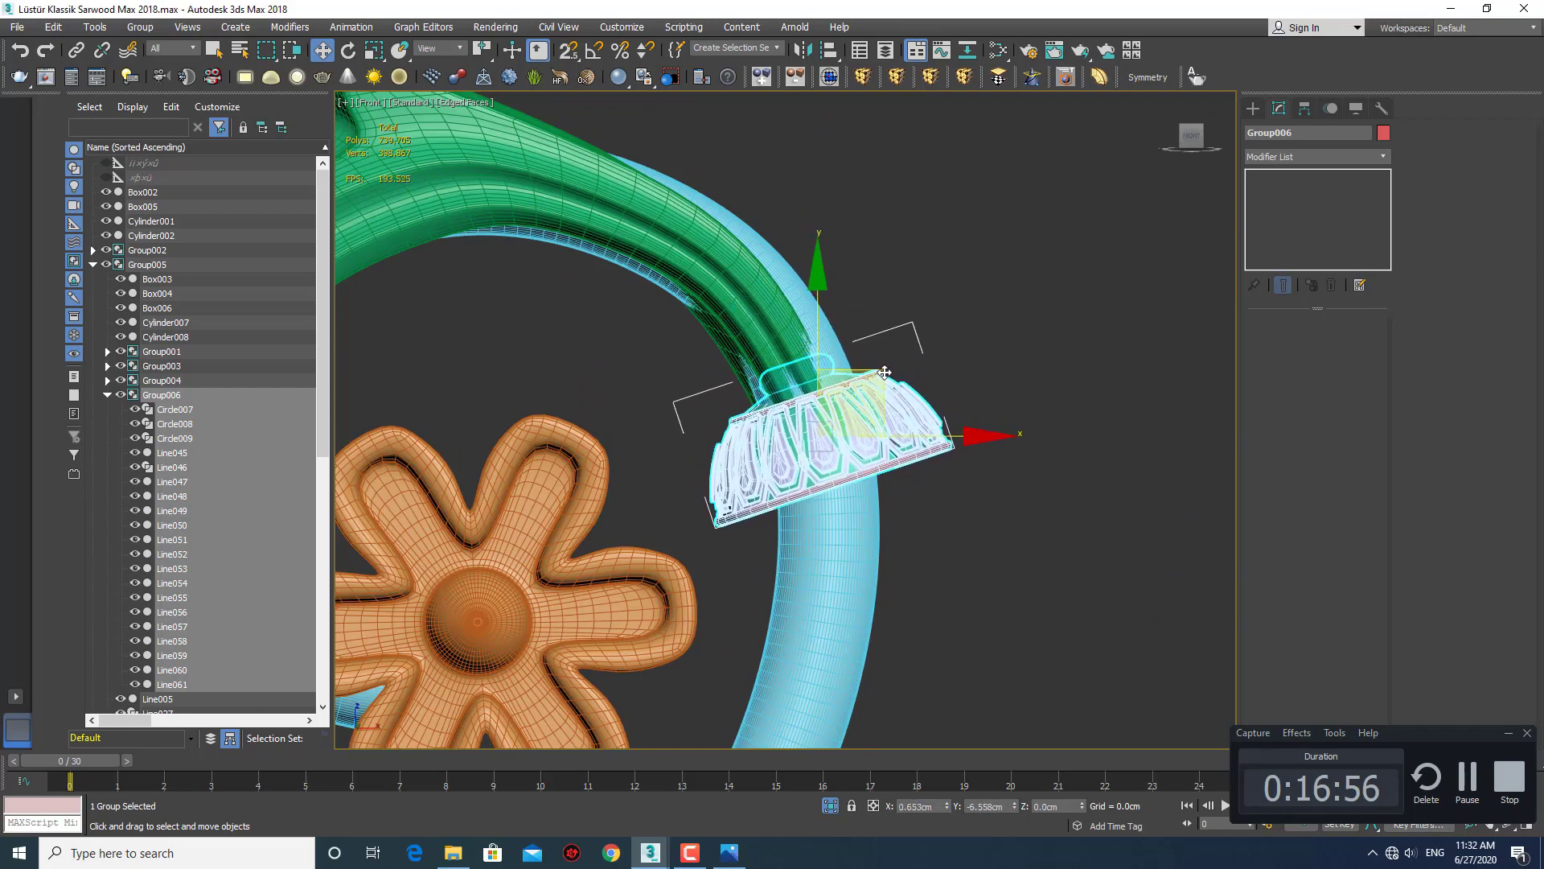
scroll(841, 398, up, 4)
drag(815, 407, 819, 411)
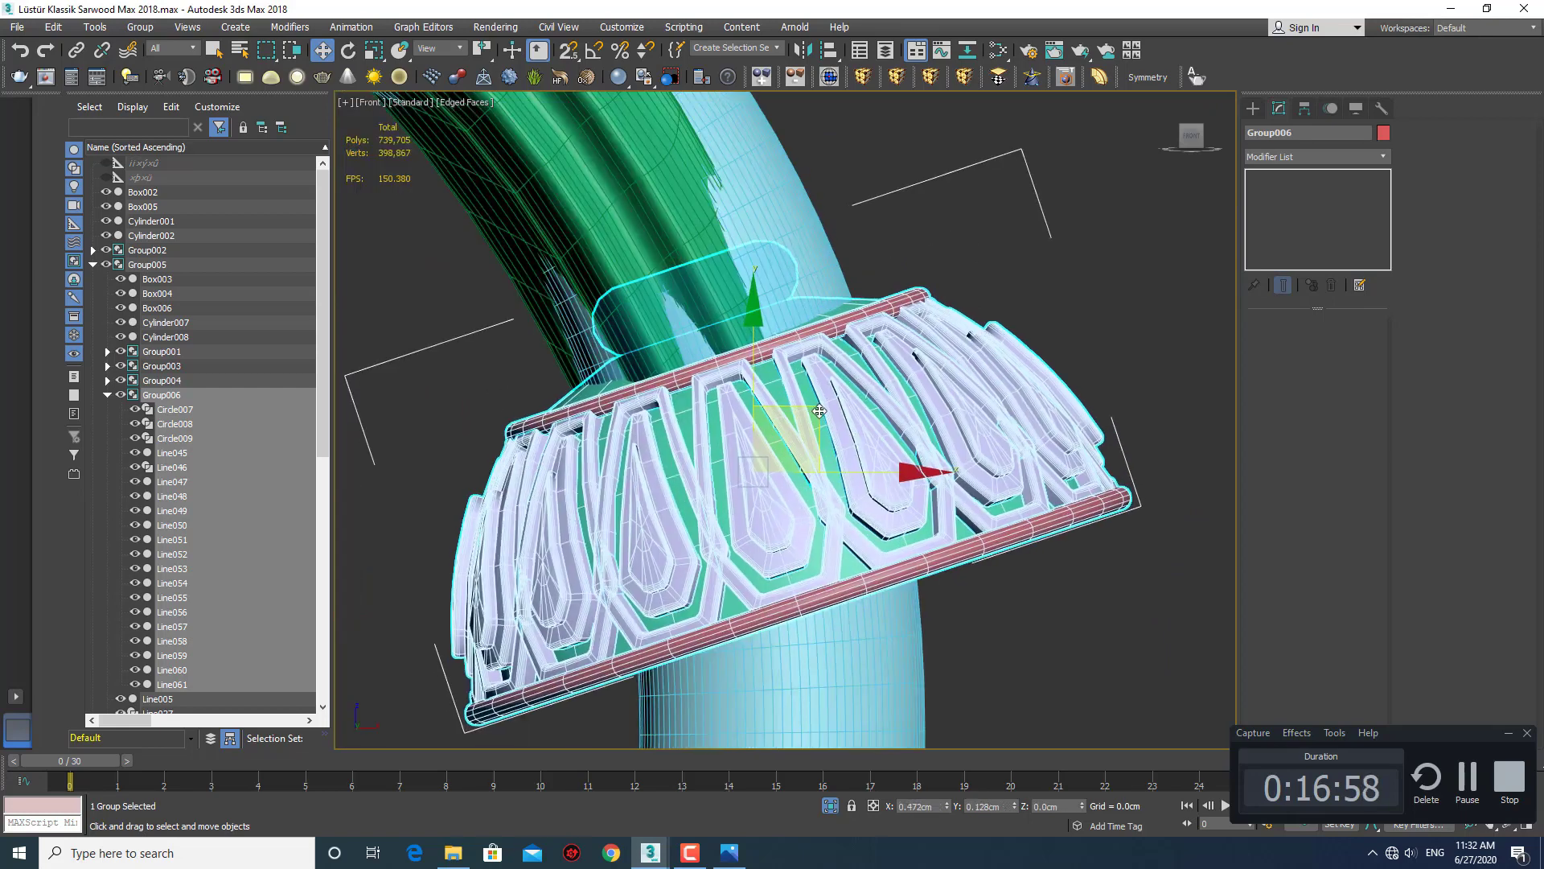
scroll(820, 411, down, 5)
alt+middle_drag(819, 411, 896, 457)
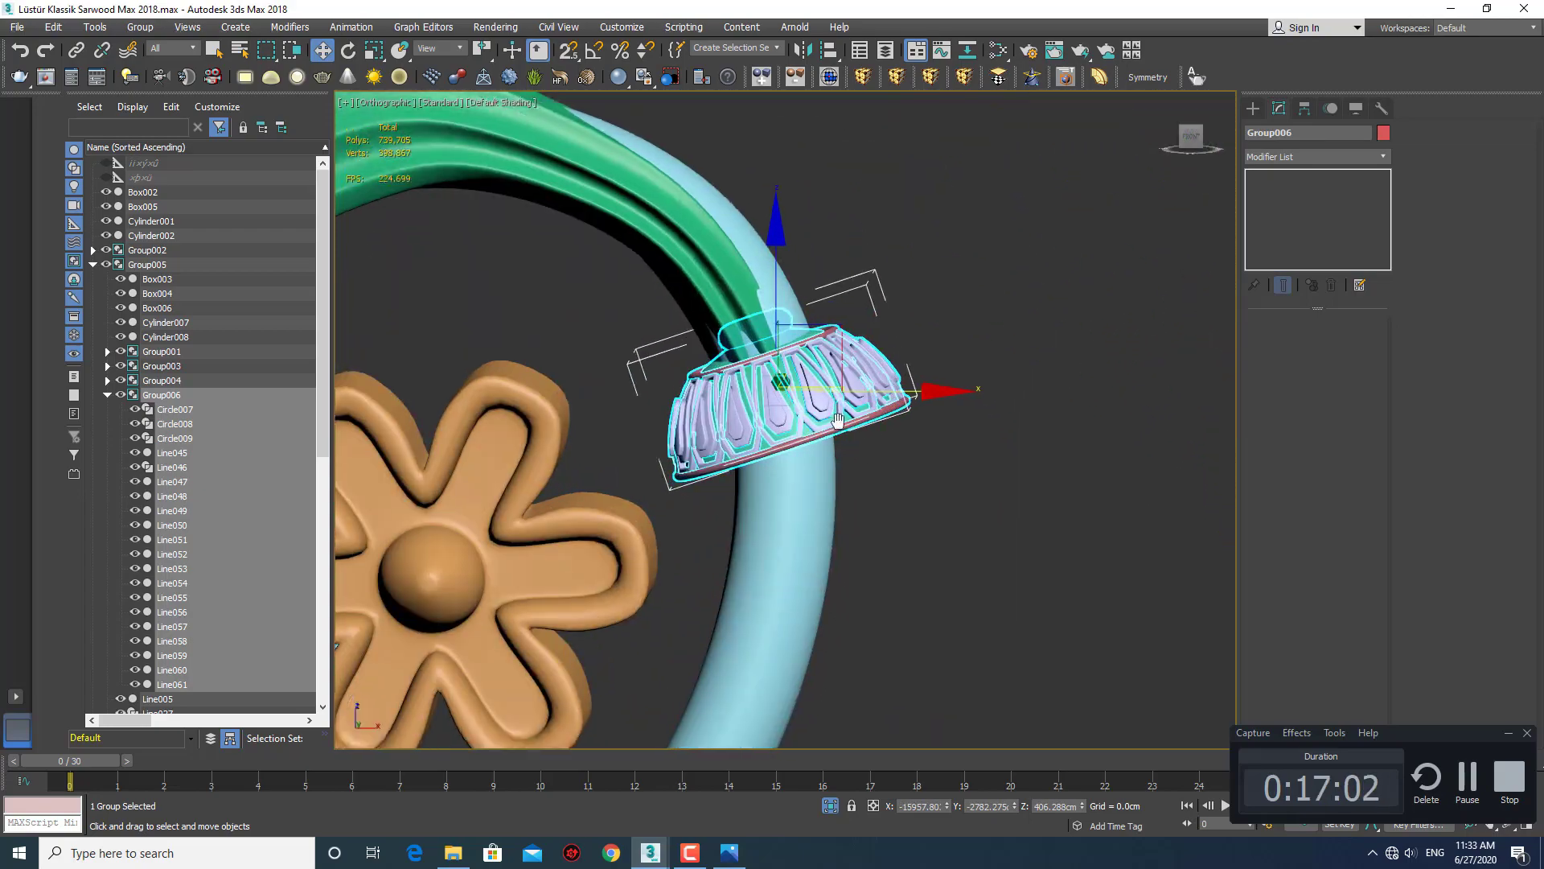
Hide edged faces, frame the scene, and orbit around the selected cup to check its fit.
click(895, 457)
key(F4)
key(z)
scroll(819, 417, up, 2)
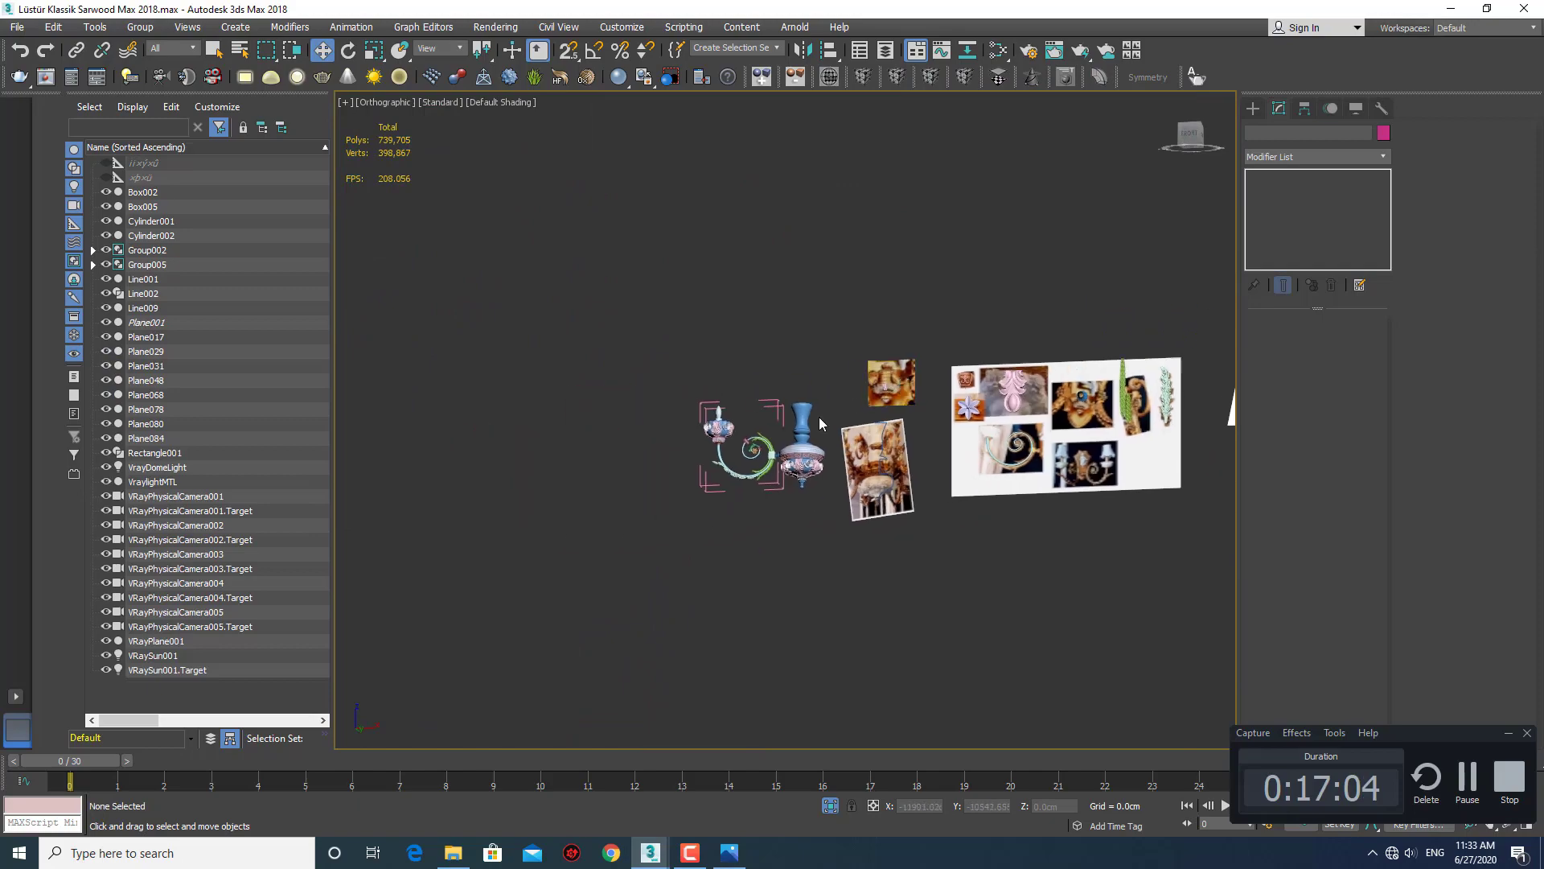
scroll(743, 481, up, 4)
scroll(757, 471, up, 3)
scroll(758, 472, up, 3)
scroll(801, 451, up, 2)
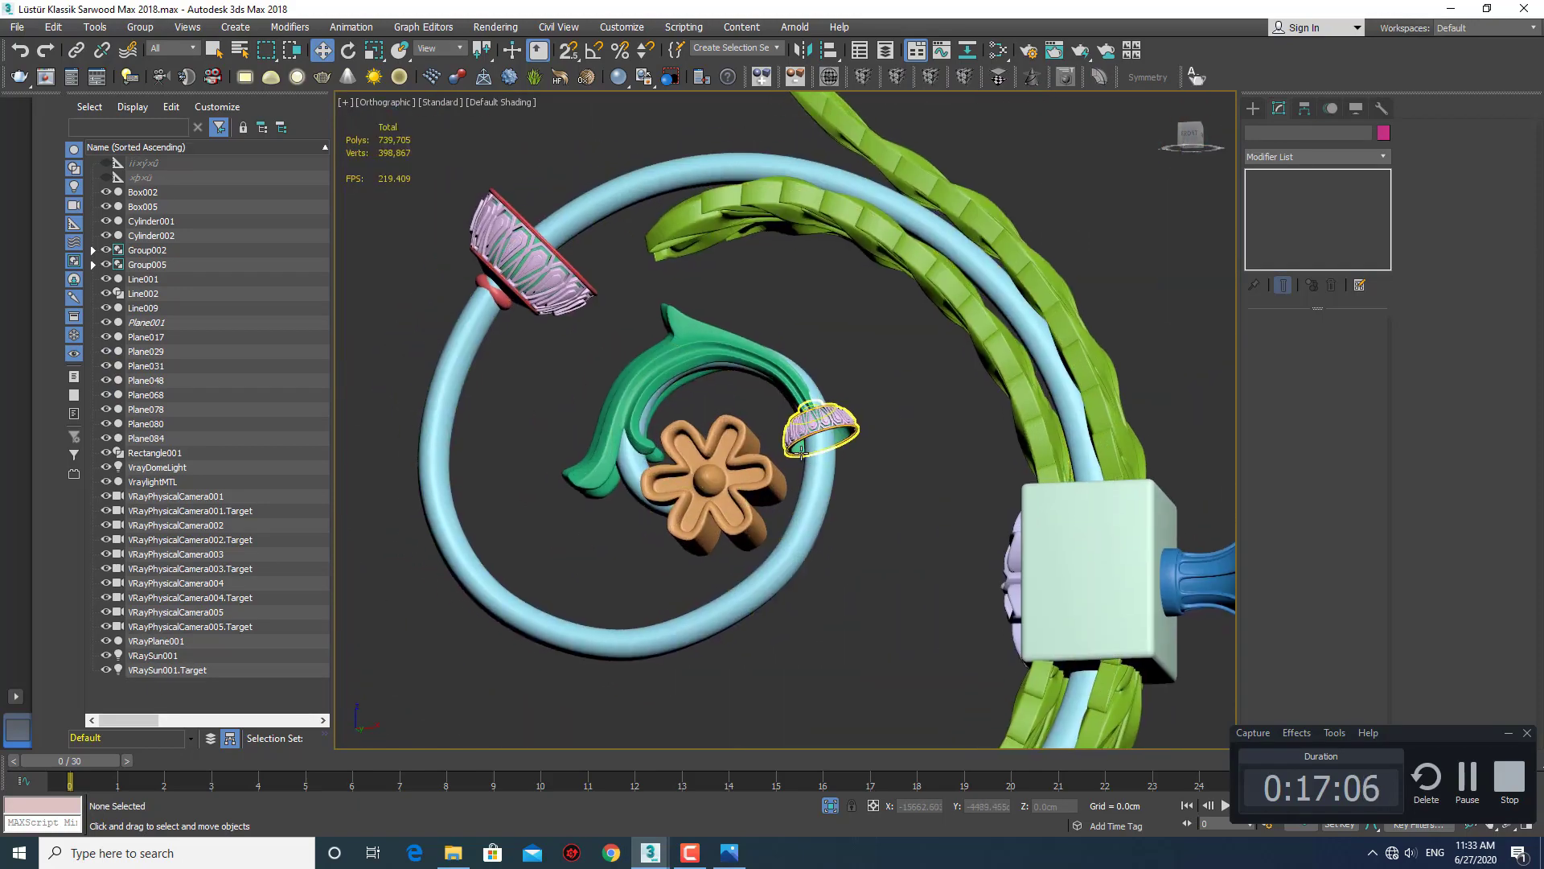
click(804, 450)
scroll(805, 441, up, 3)
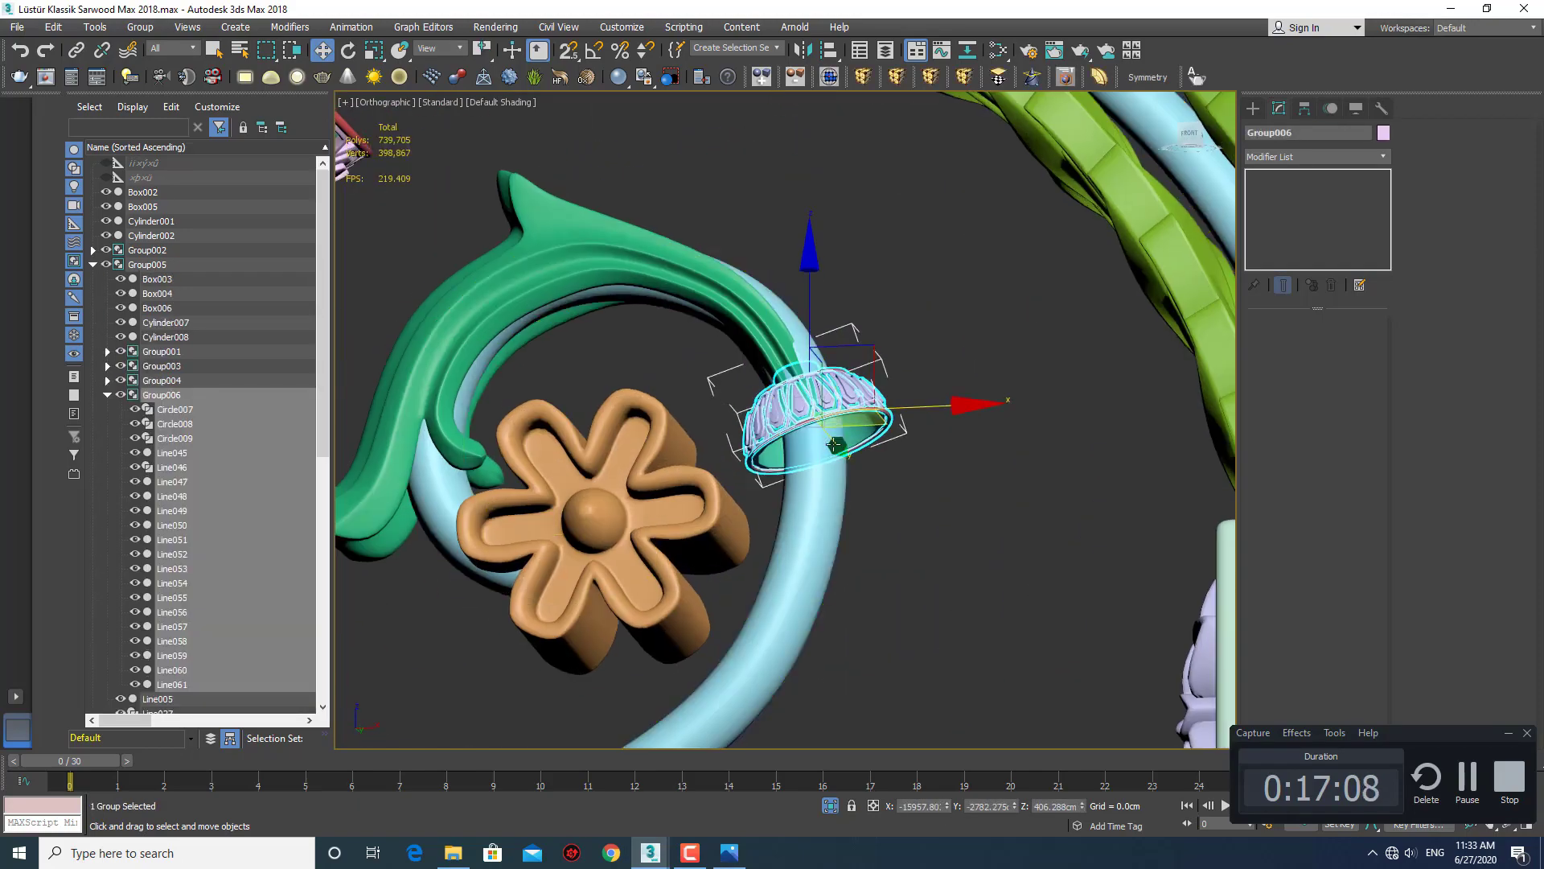
mouse_move(804, 434)
alt+middle_down()
mouse_move(811, 381)
mouse_move(906, 493)
mouse_move(1049, 616)
mouse_move(1161, 576)
mouse_move(1141, 555)
mouse_move(877, 527)
mouse_move(761, 371)
mouse_move(904, 603)
mouse_move(642, 350)
mouse_move(689, 344)
mouse_move(699, 297)
mouse_move(704, 358)
mouse_move(760, 450)
alt+middle_up()
Select the green leaf scroll Plane084 and slide it right along X toward the cup.
click(876, 531)
click(642, 350)
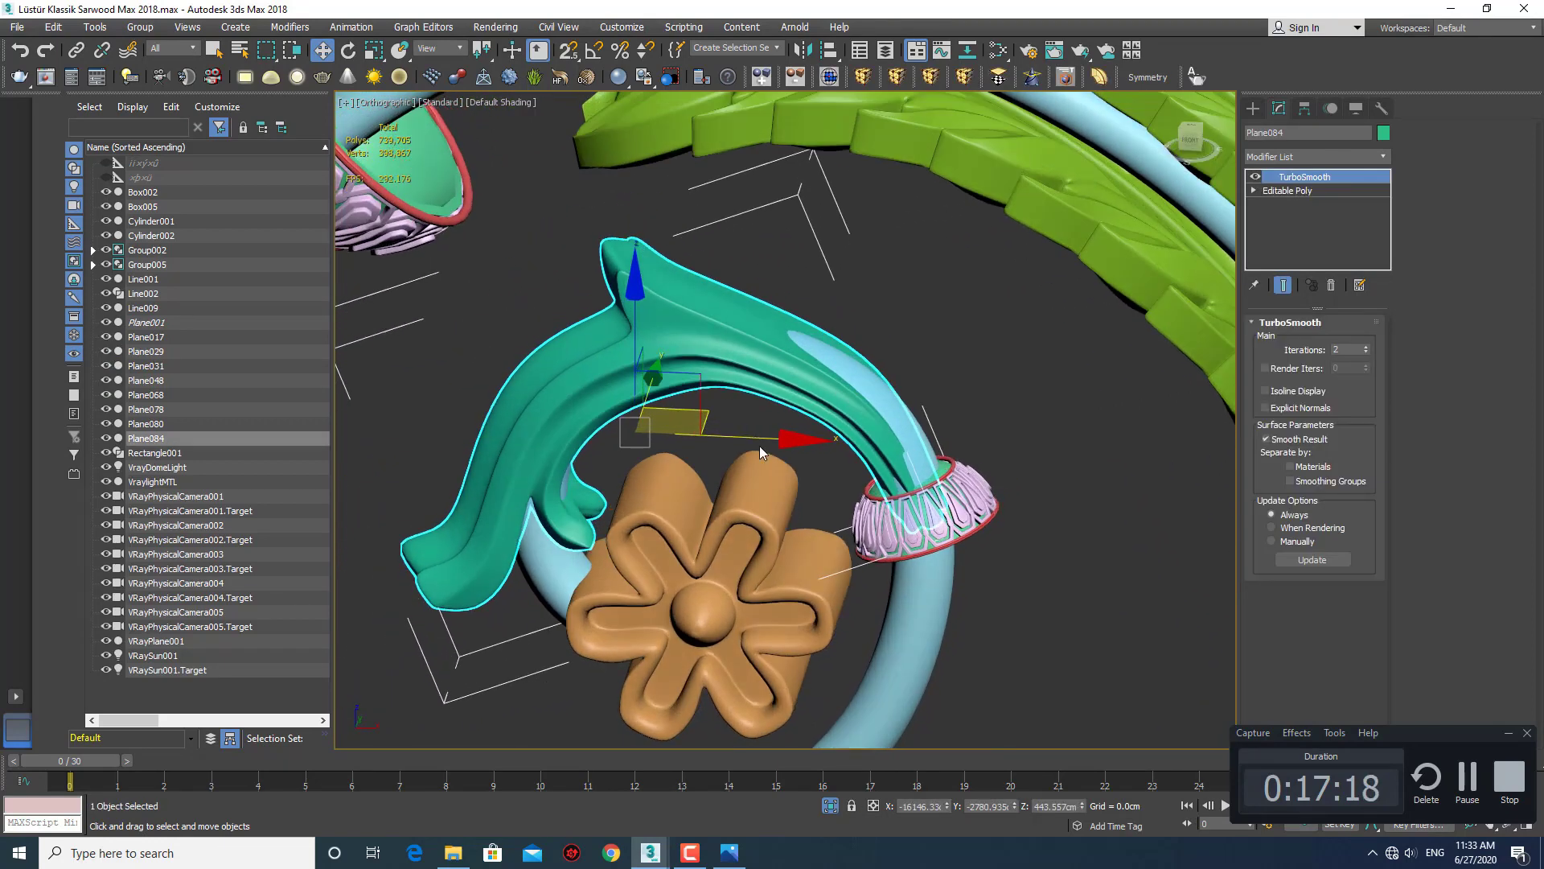
drag(764, 437, 772, 437)
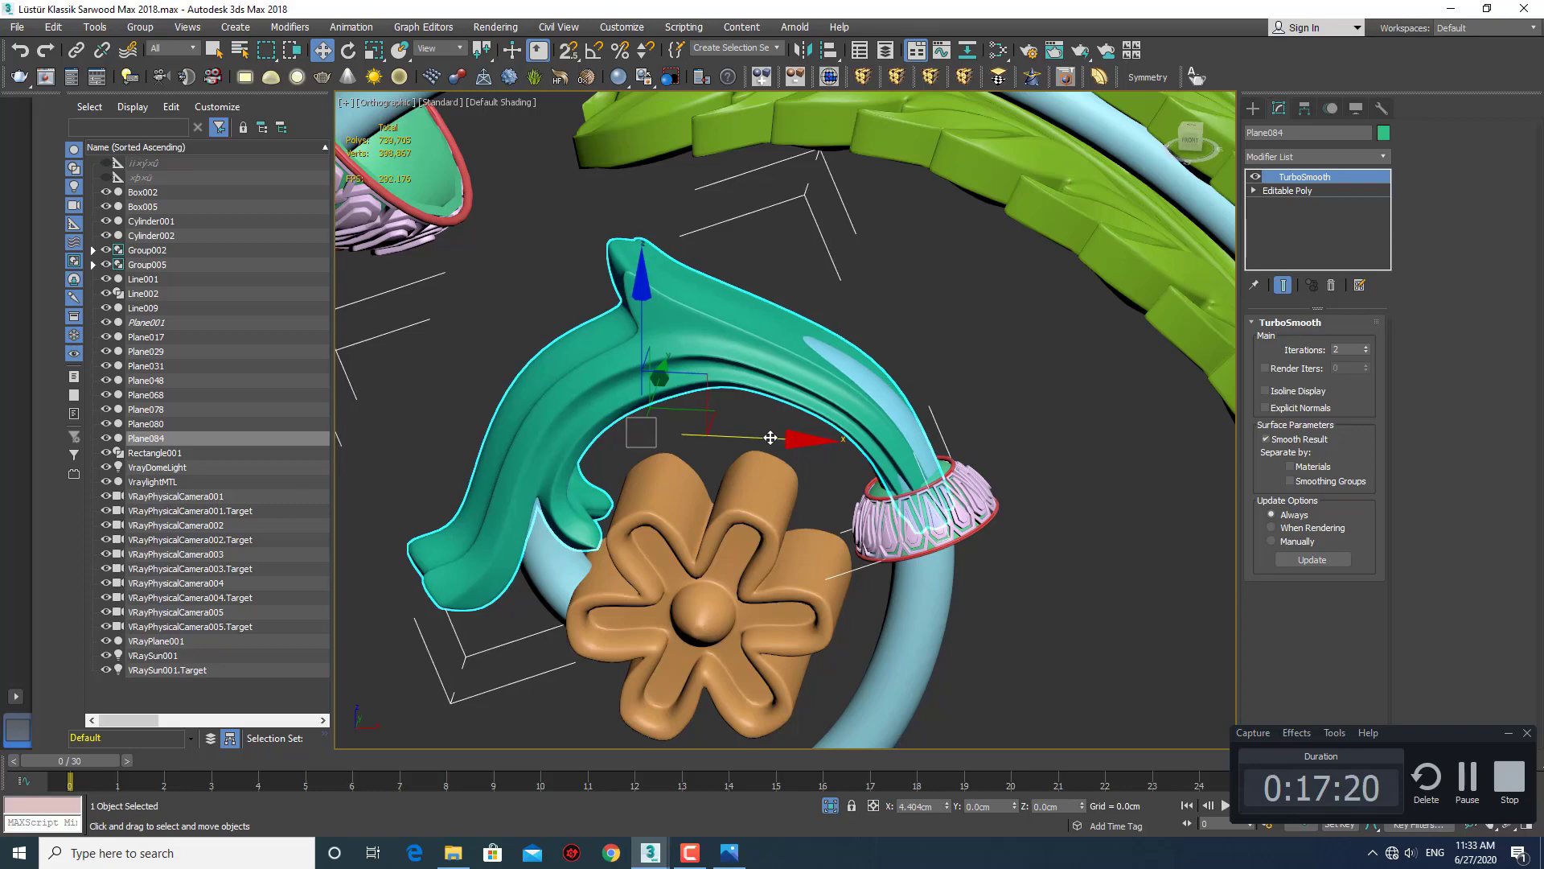
drag(771, 437, 798, 444)
mouse_move(798, 444)
alt+middle_down()
mouse_move(815, 454)
mouse_move(896, 427)
mouse_move(786, 436)
mouse_move(798, 417)
alt+middle_up()
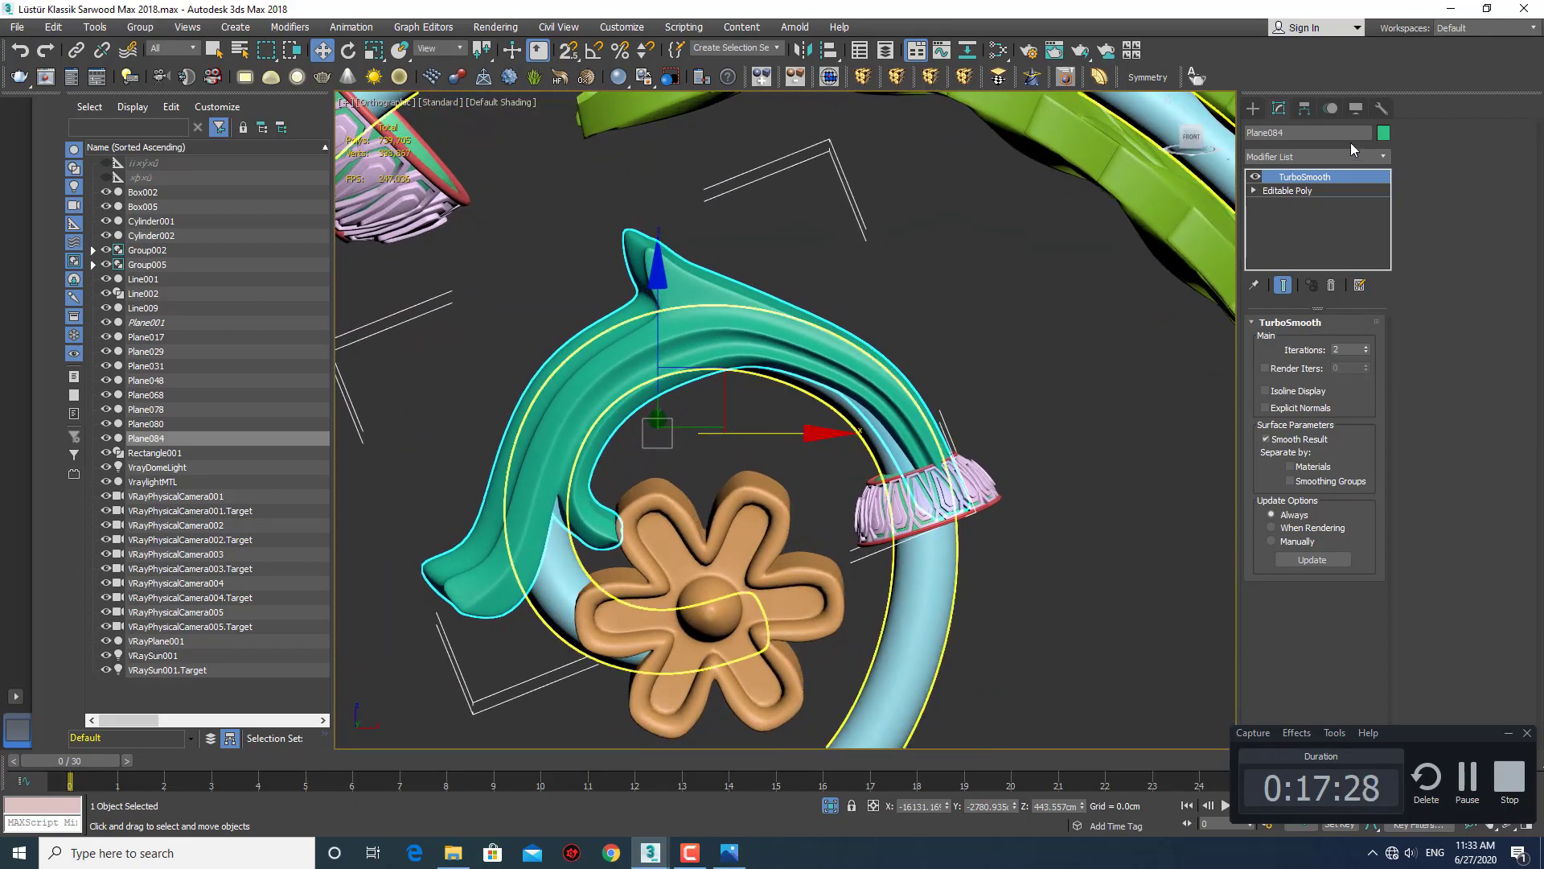
mouse_move(965, 435)
alt+middle_down()
mouse_move(1000, 448)
mouse_move(985, 418)
alt+middle_up()
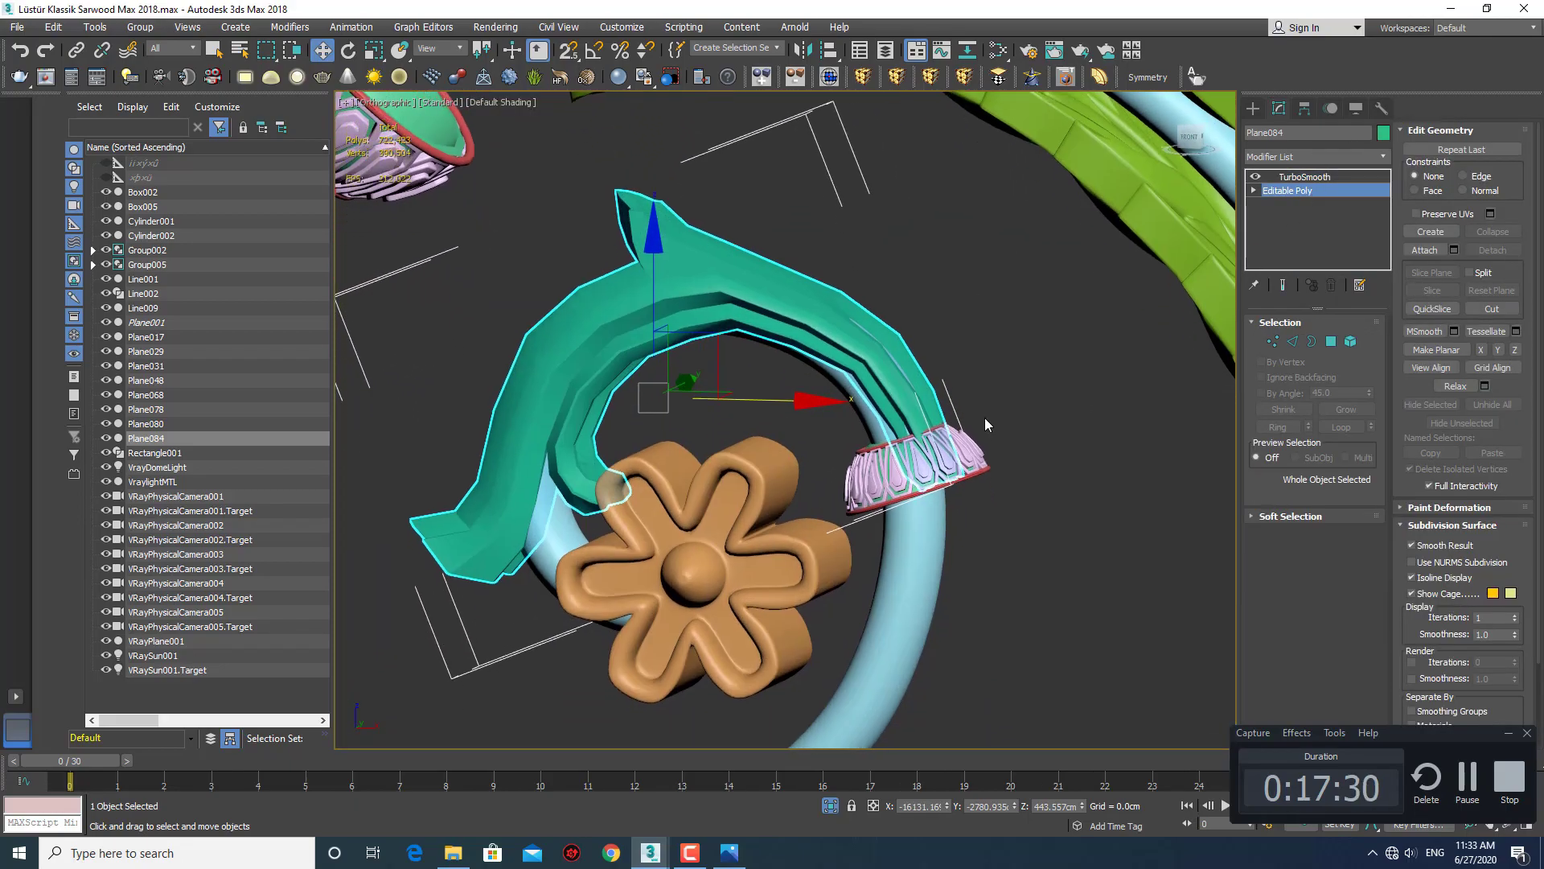
In Front view, shift Plane084's vertices near the pink cup left and slightly down.
key(1)
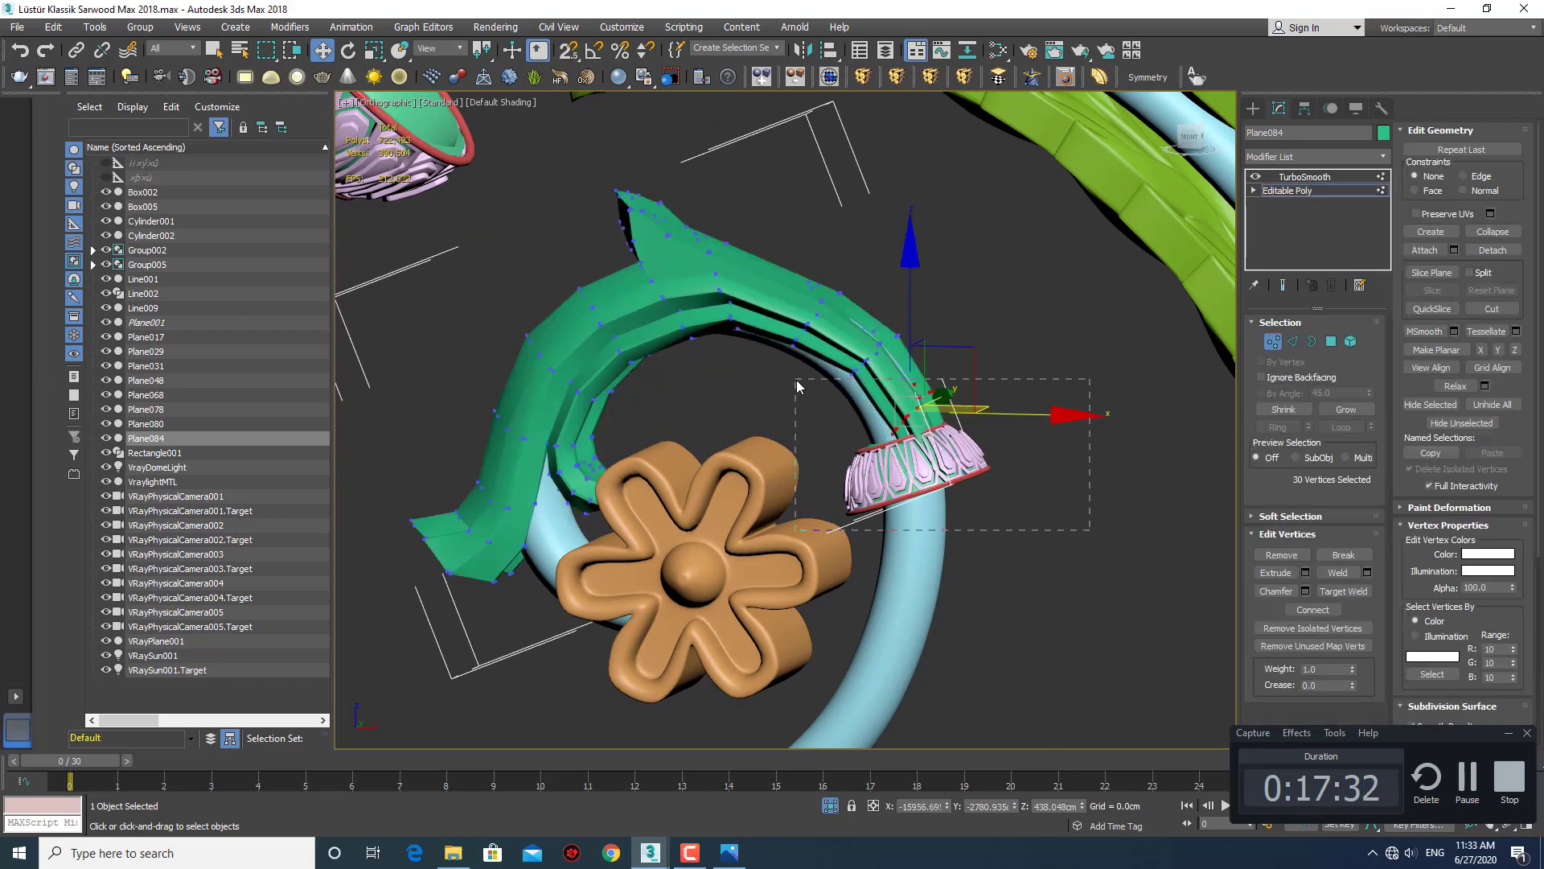
drag(796, 381, 796, 383)
key(f)
key(z)
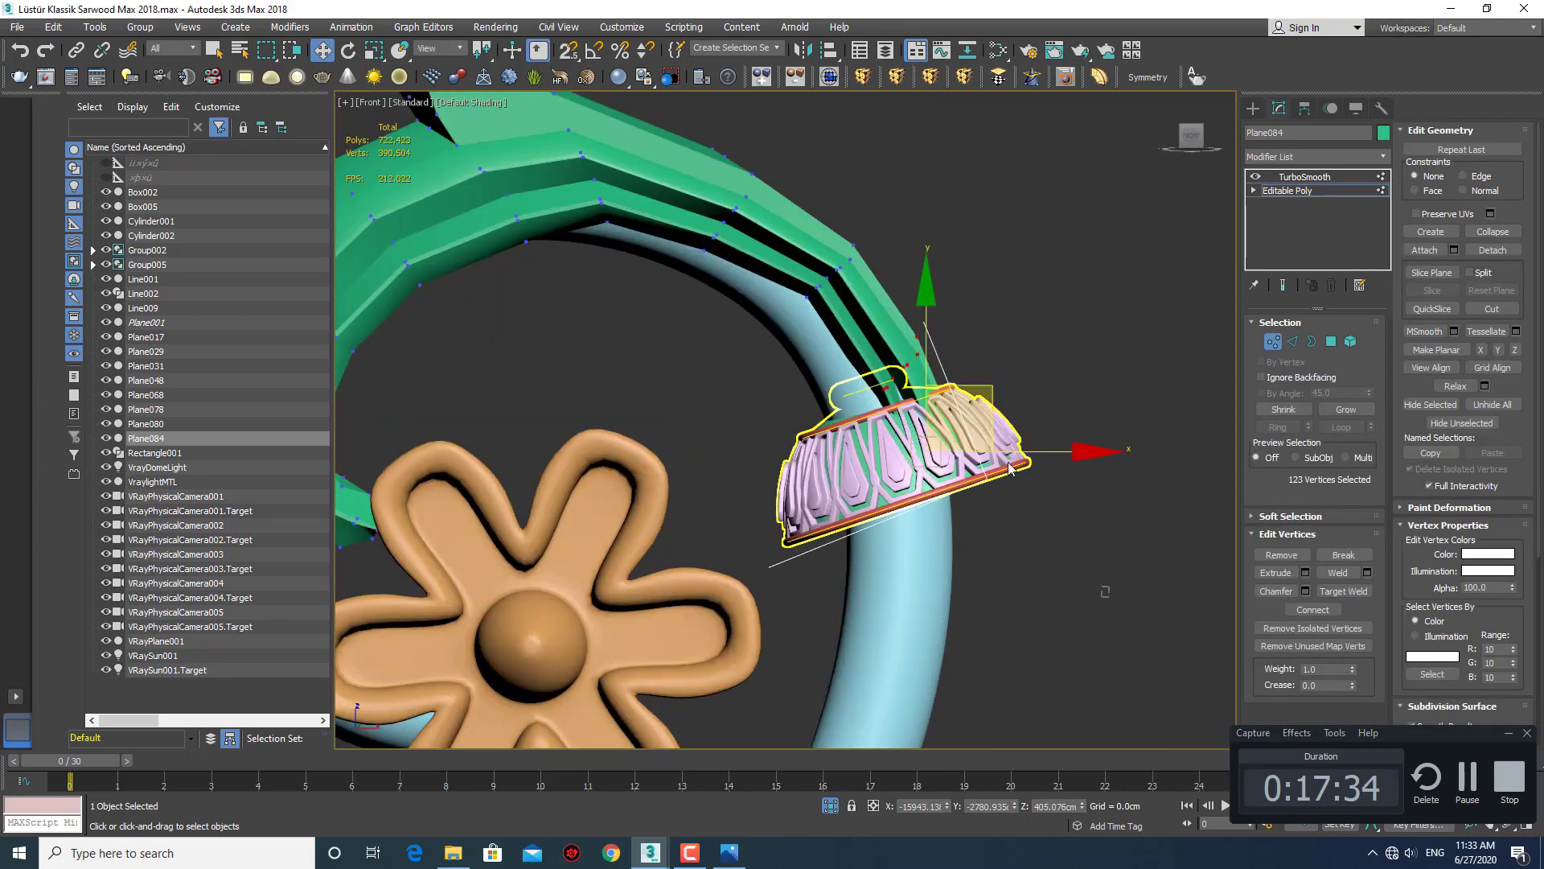
key(F4)
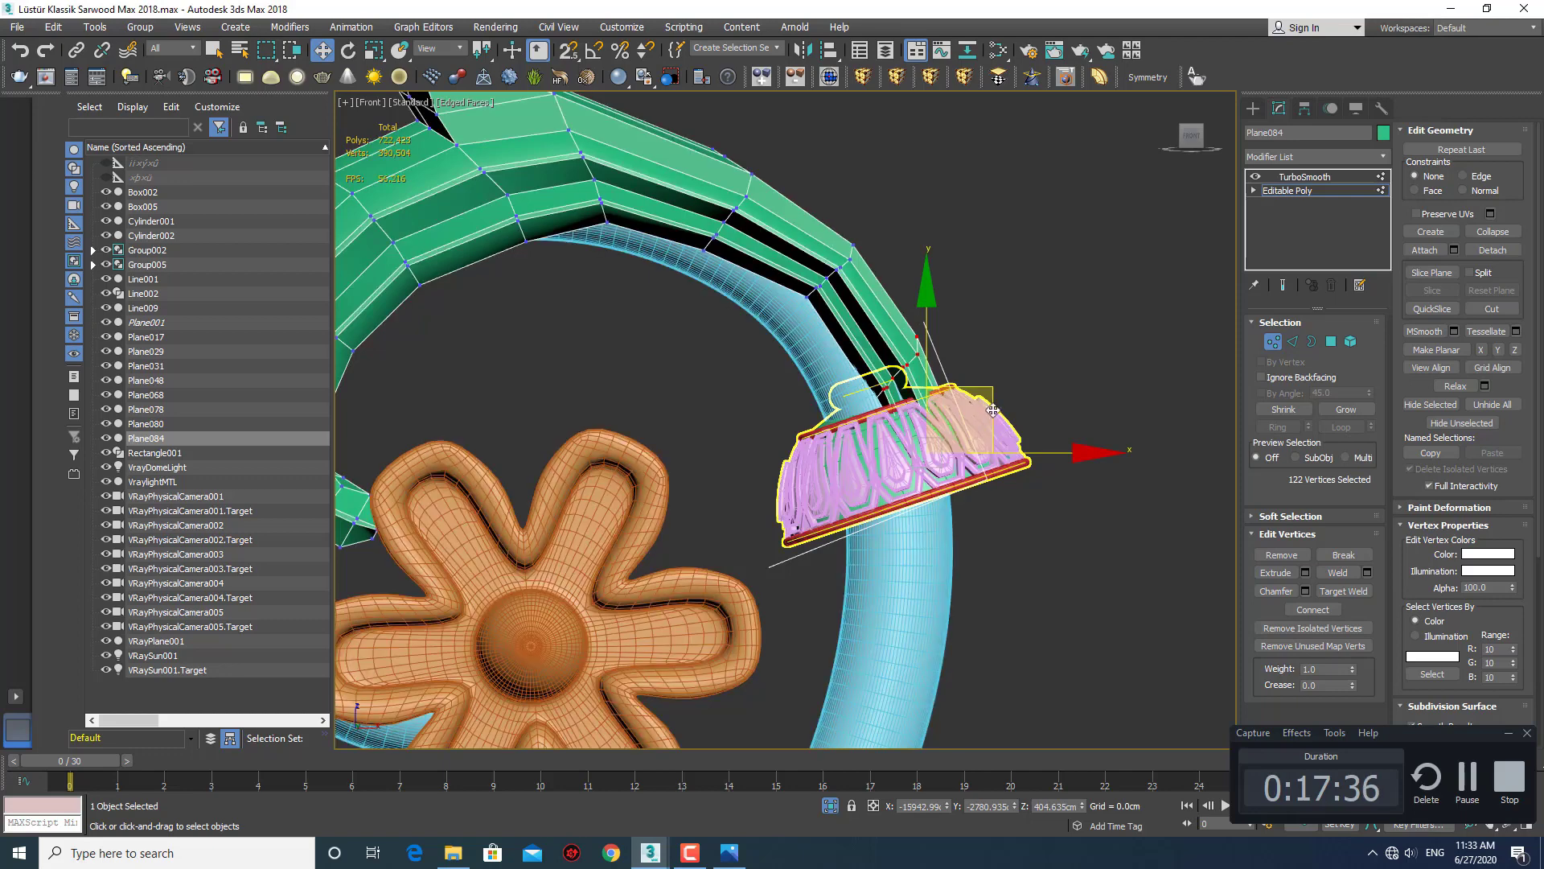
drag(1024, 455, 999, 464)
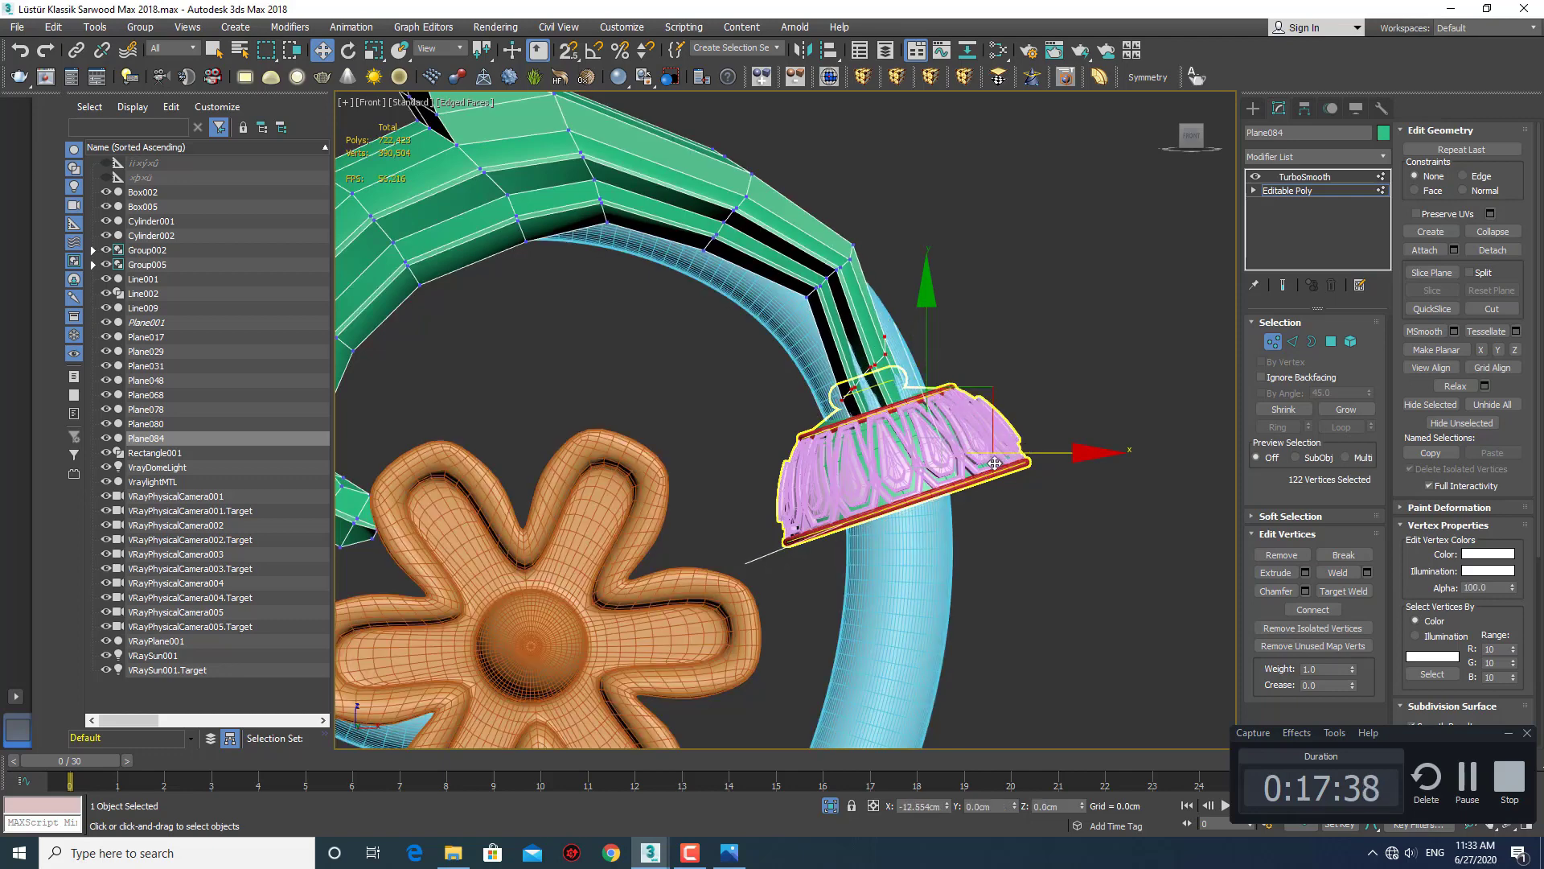
key(e)
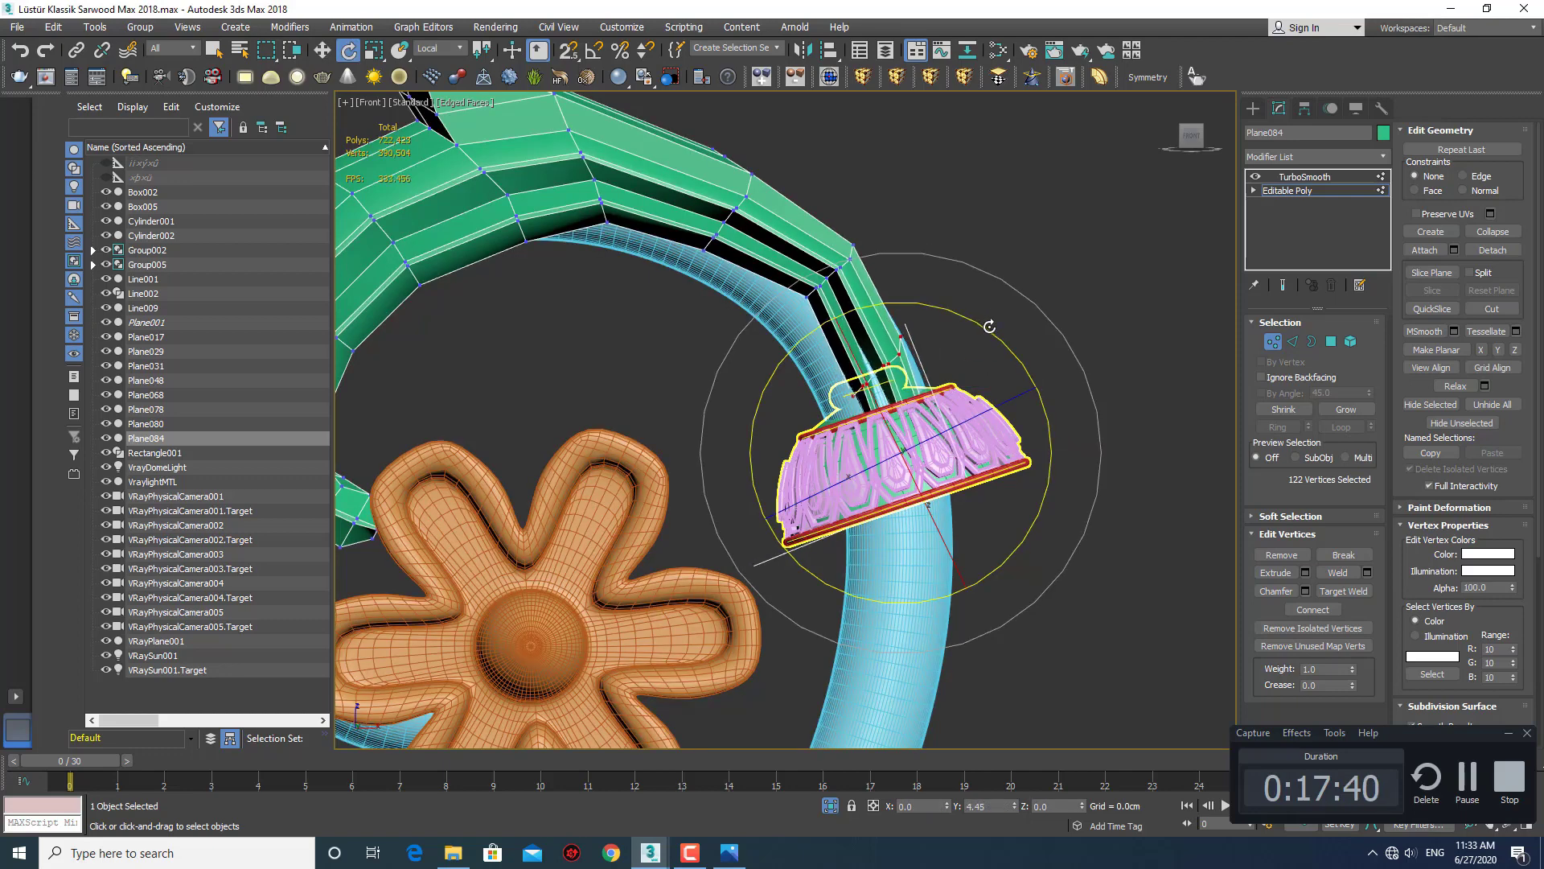
key(w)
drag(1009, 455, 976, 454)
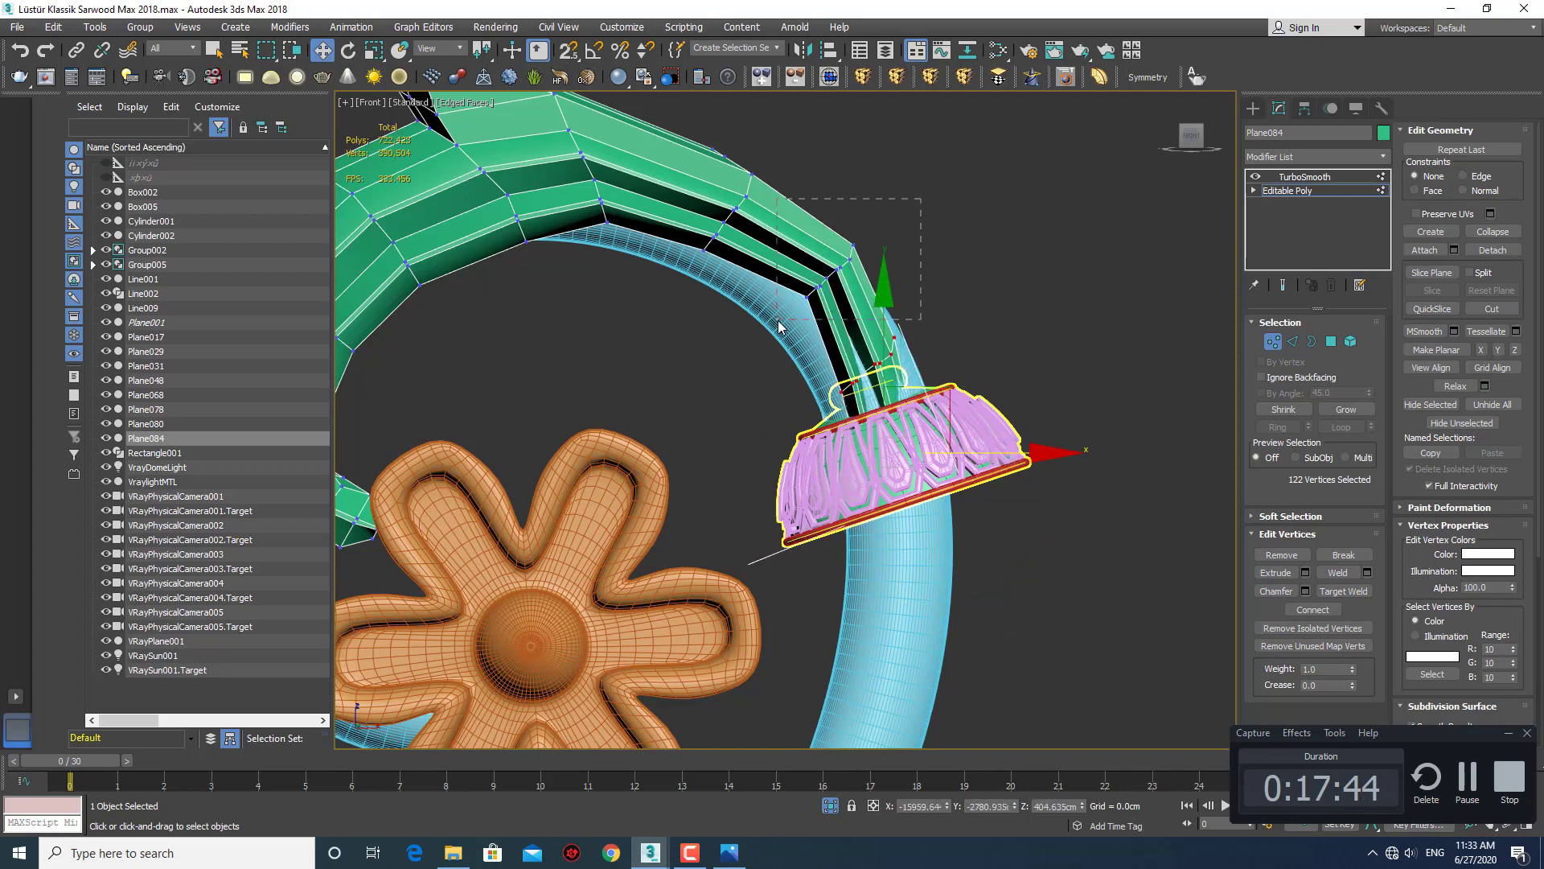
drag(931, 277, 893, 291)
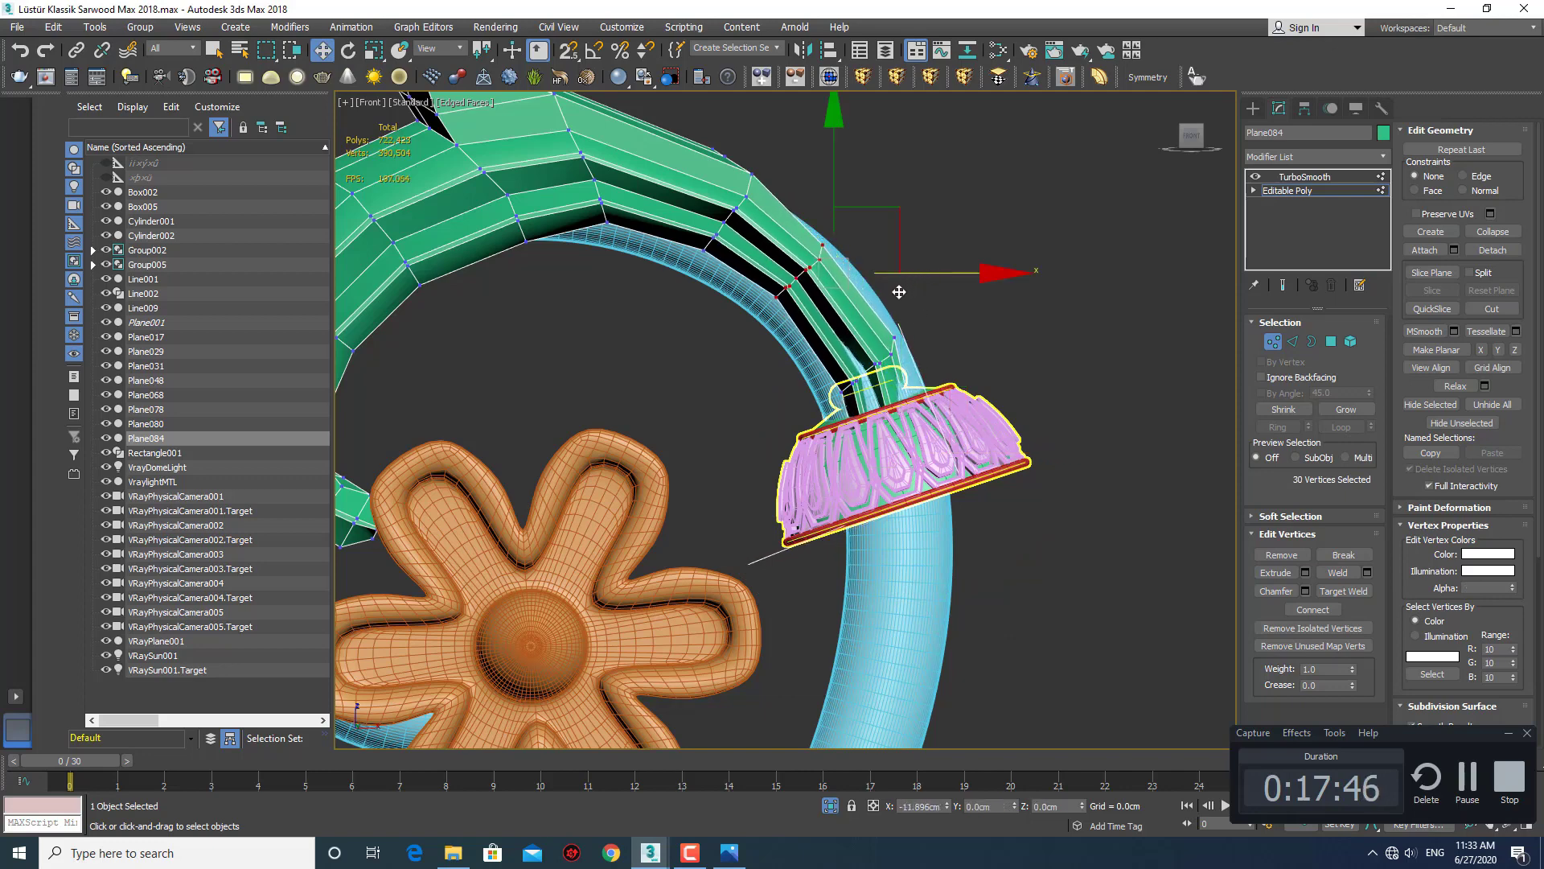
drag(863, 209, 883, 220)
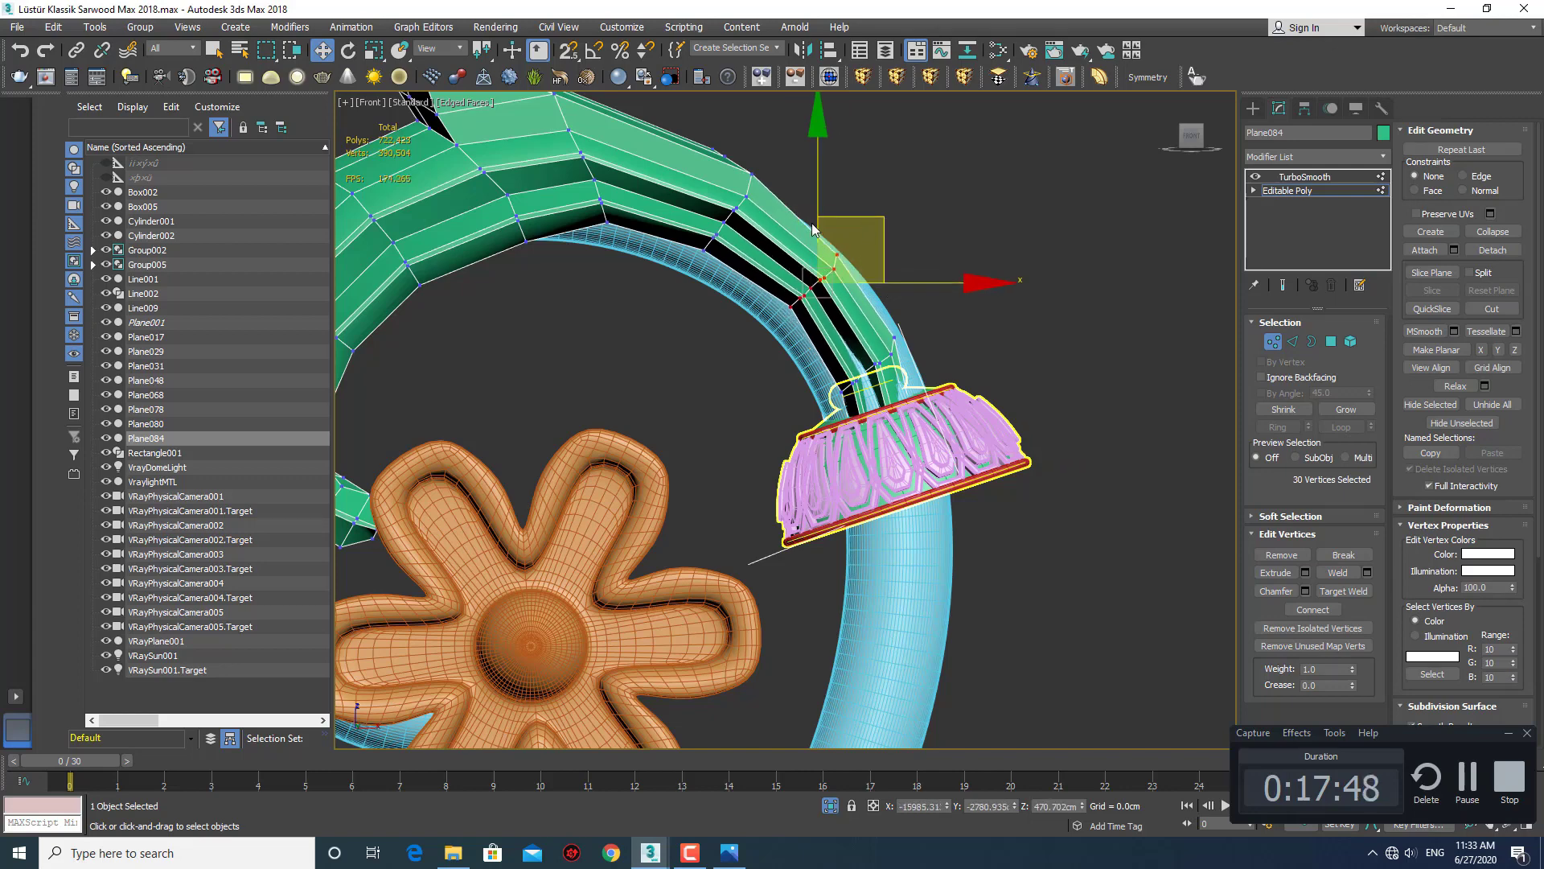
scroll(859, 295, down, 2)
Preview the smoothed arm beside the candle cup, then return to its base Editable Poly.
click(1252, 108)
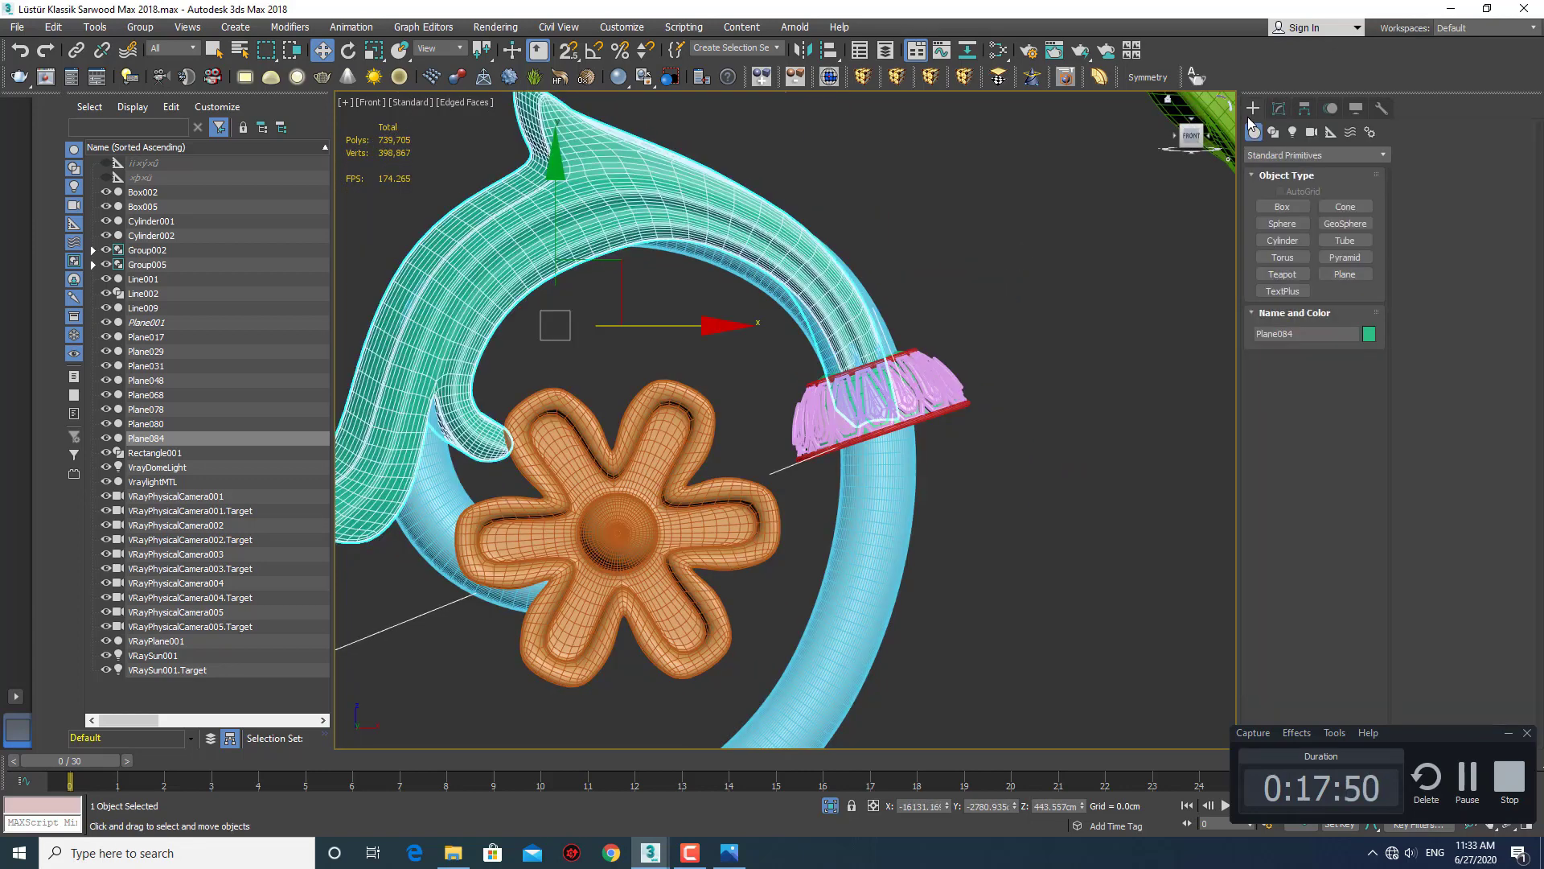
scroll(887, 372, down, 2)
alt+middle_drag(887, 372, 861, 406)
scroll(861, 407, up, 2)
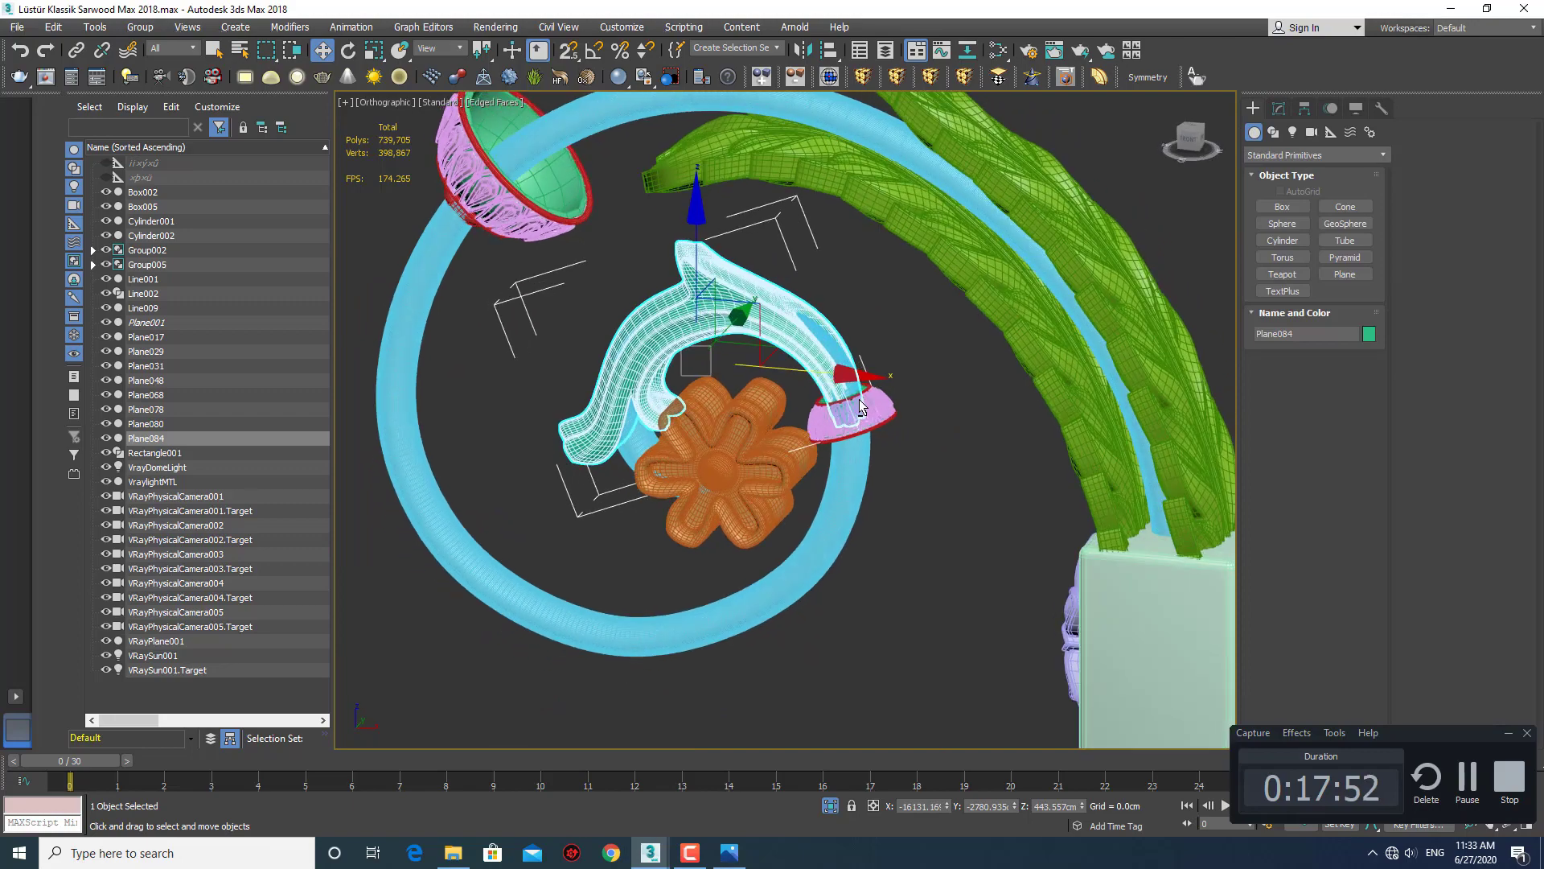
key(F4)
alt+middle_drag(753, 381, 727, 396)
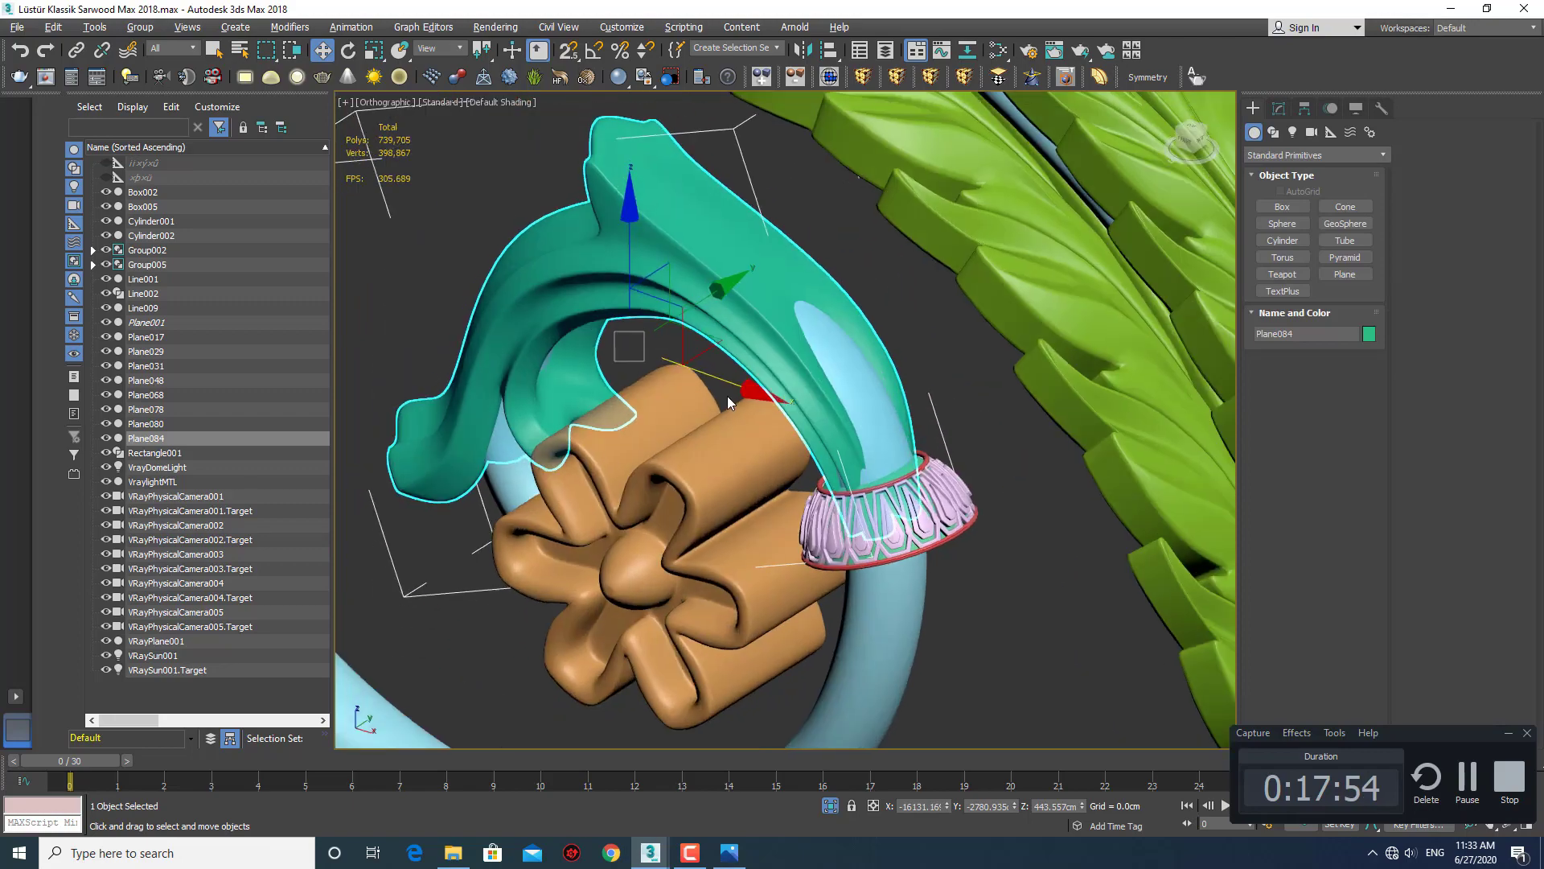
scroll(727, 396, up, 2)
click(1279, 108)
click(1287, 190)
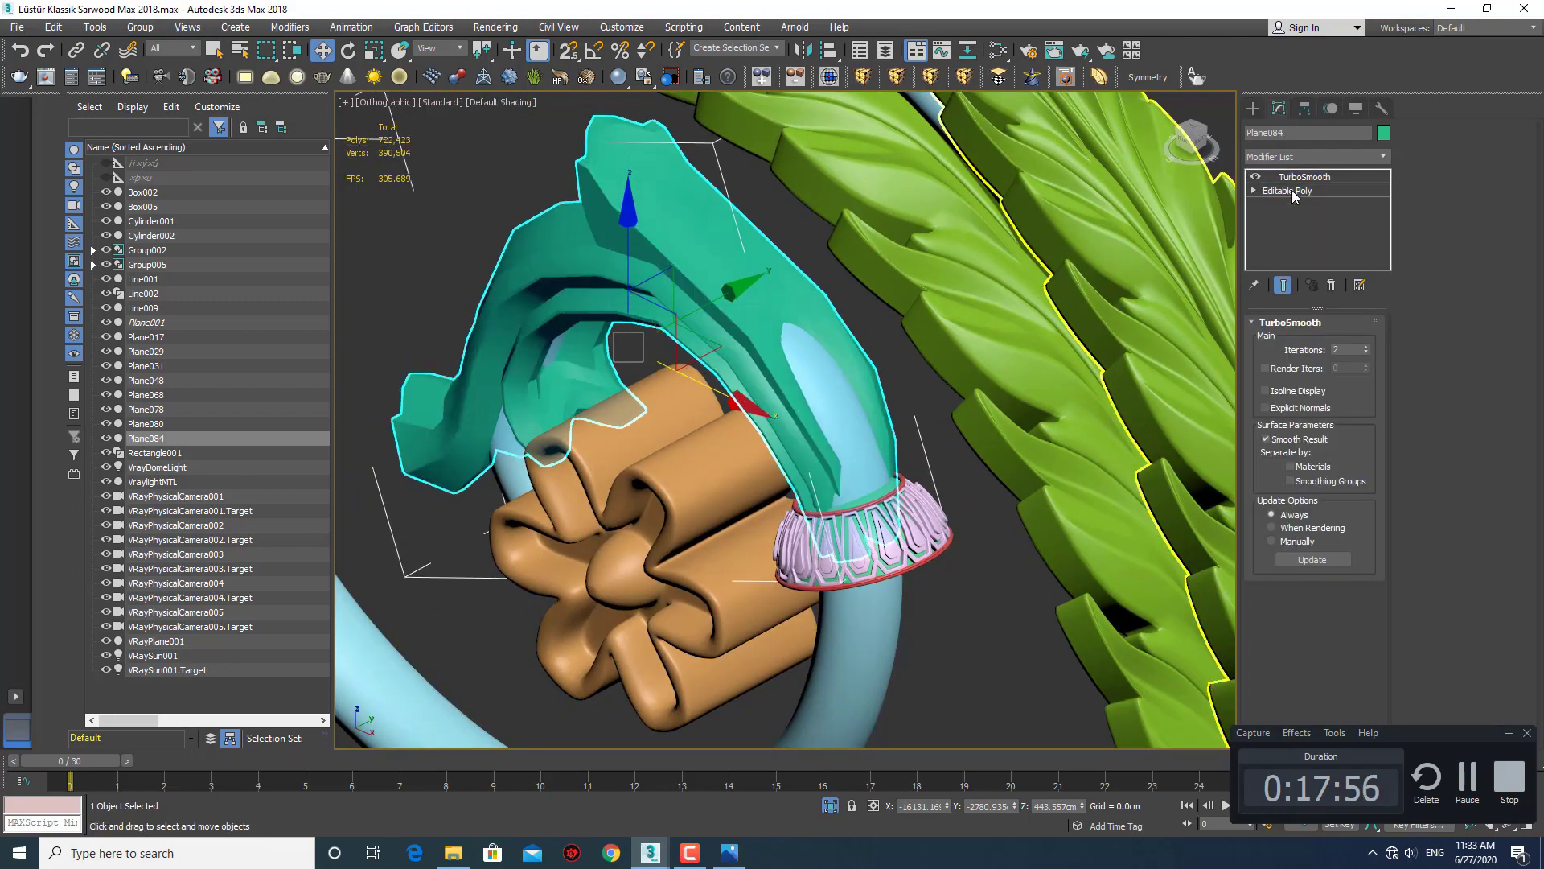
In Vertex mode, select the arm's end vertices, toggling wireframe to see them.
key(F4)
mouse_move(820, 448)
middle_down()
mouse_move(833, 465)
mouse_move(805, 370)
mouse_move(832, 432)
middle_up()
scroll(833, 465, up, 2)
key(1)
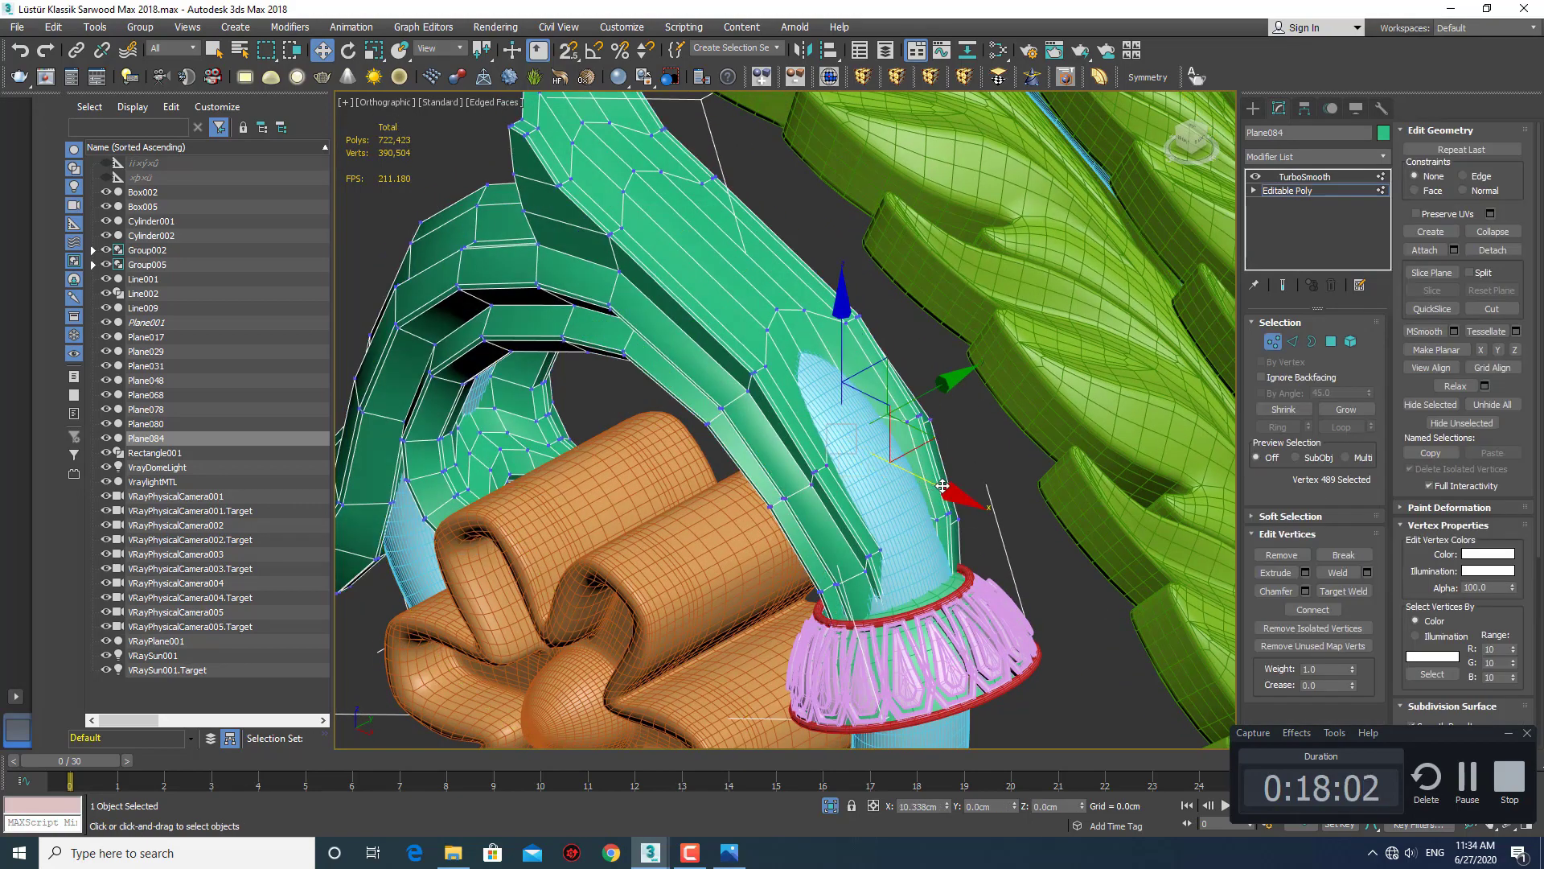
key(F3)
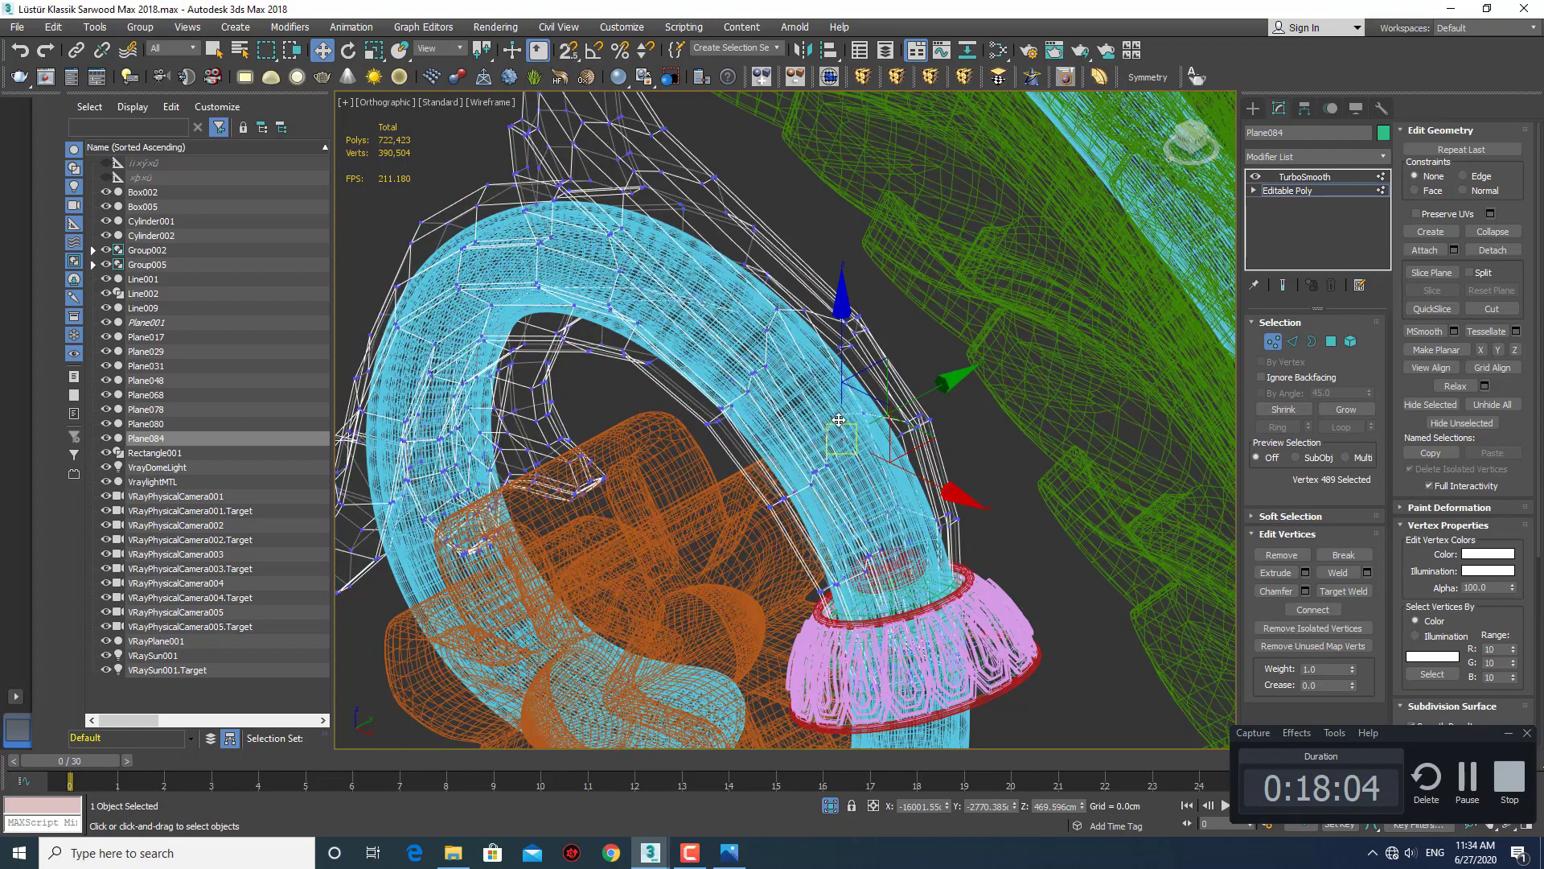
key(F3)
key(F3)
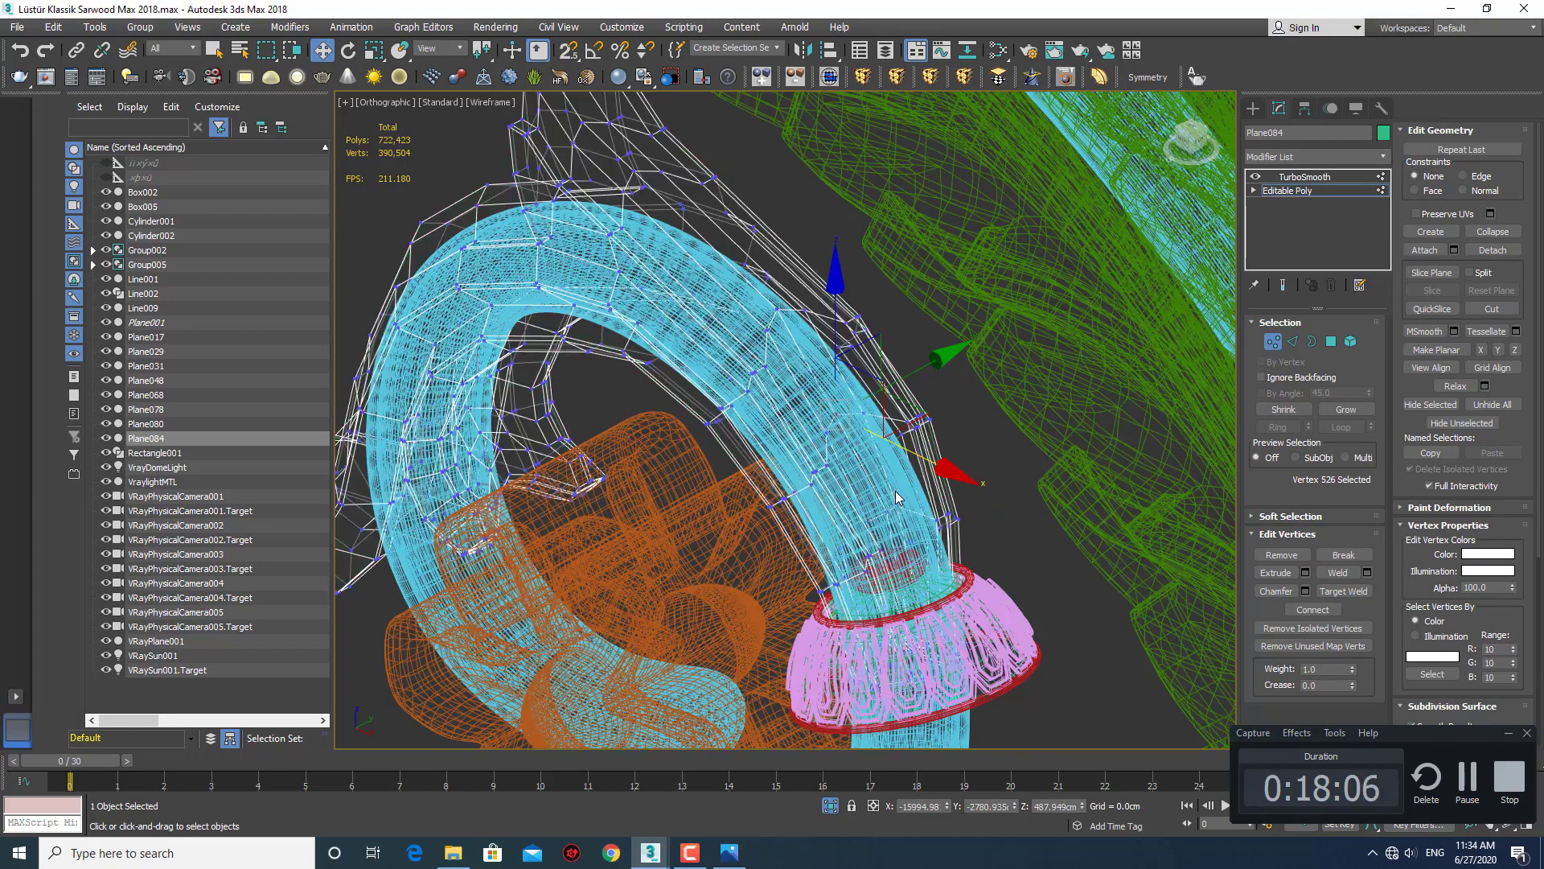
click(950, 541)
key(F3)
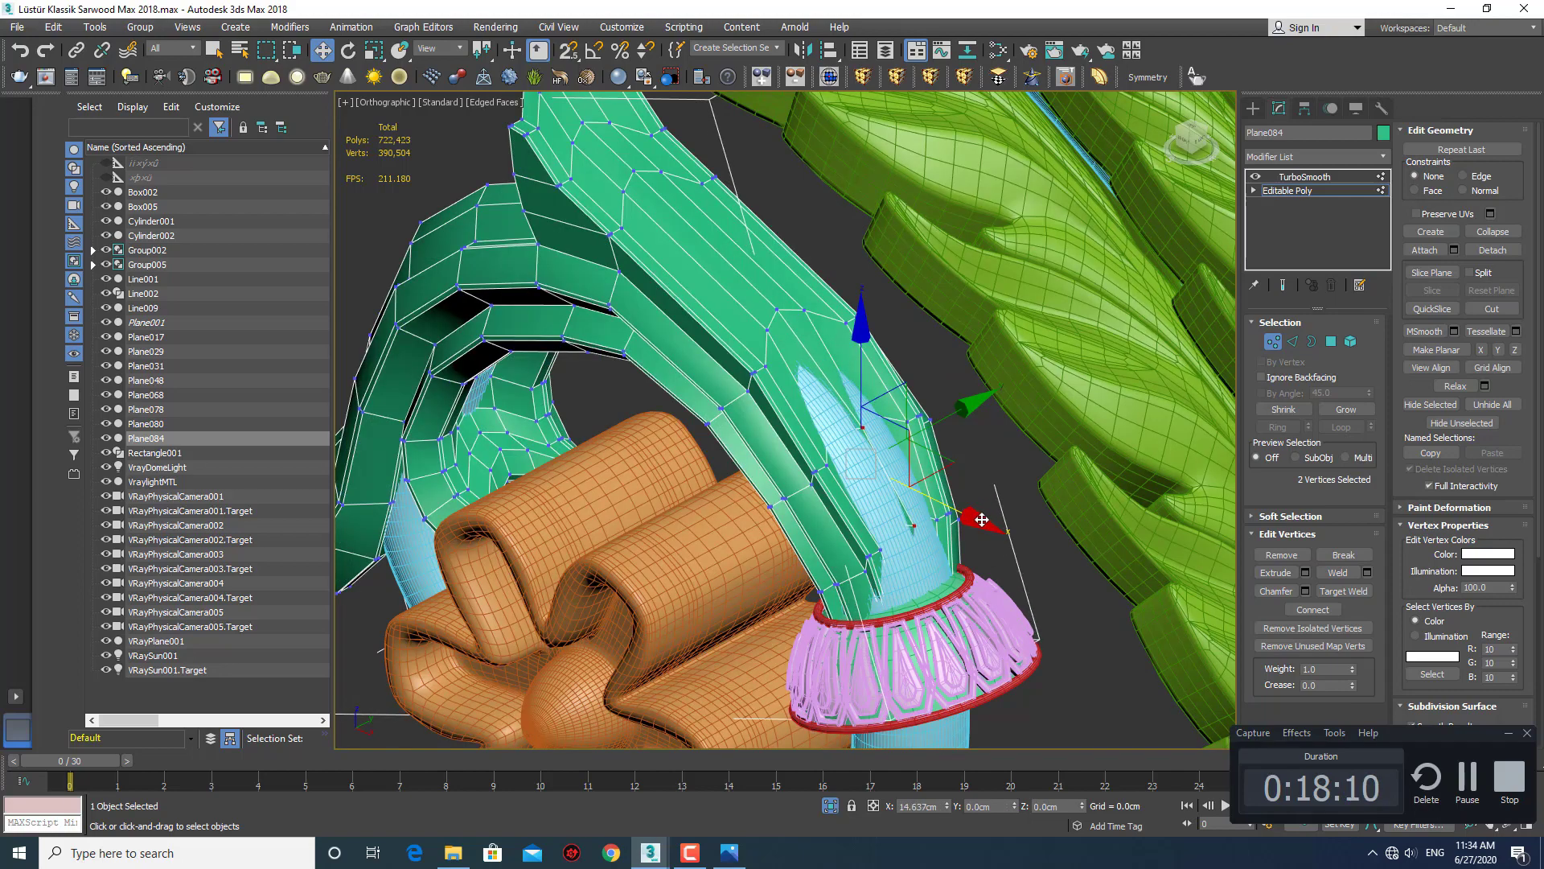
Orbit in wireframe around where the arm's tube enters the candle cup ring.
middle_drag(941, 563, 937, 548)
key(F3)
scroll(938, 547, up, 5)
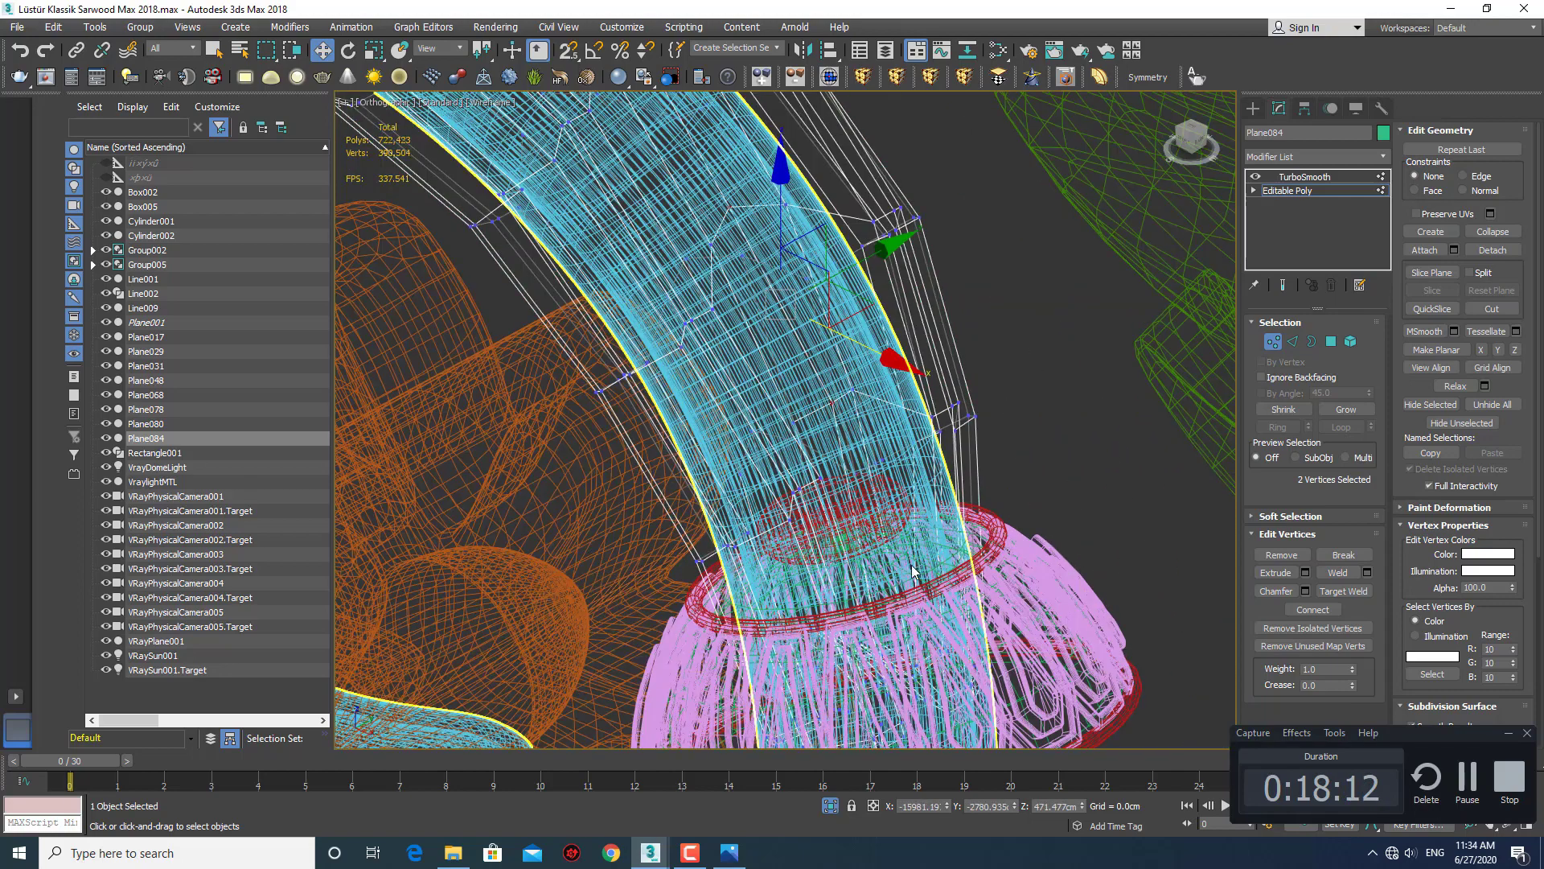
scroll(913, 571, up, 3)
mouse_move(856, 556)
alt+middle_down()
mouse_move(837, 540)
mouse_move(839, 555)
alt+middle_up()
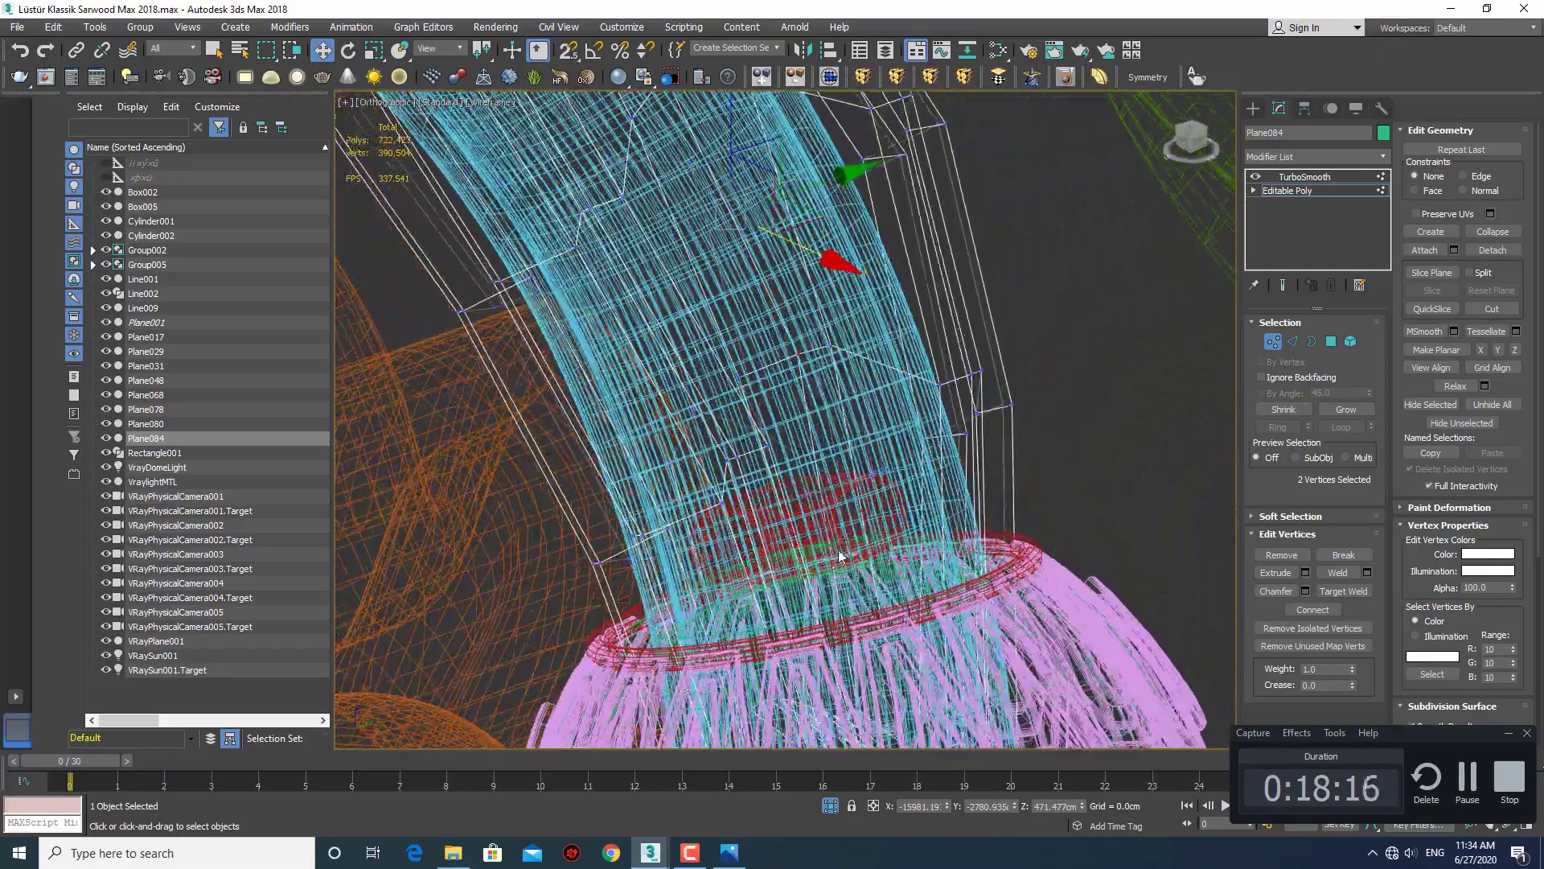
scroll(834, 578, up, 2)
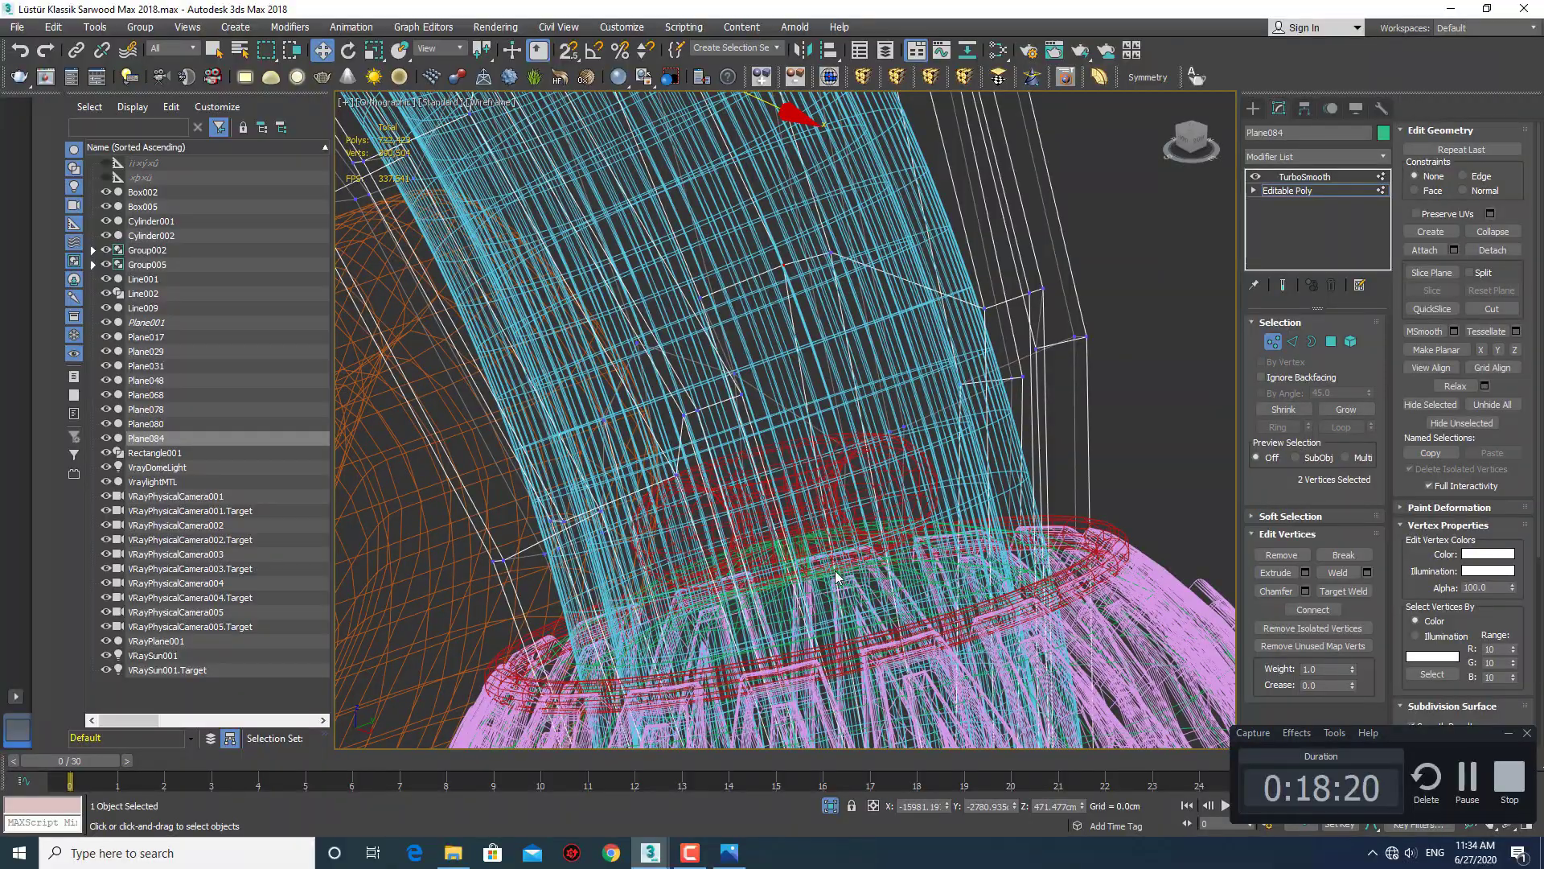
mouse_move(836, 578)
alt+middle_down()
mouse_move(817, 528)
mouse_move(800, 523)
mouse_move(837, 512)
mouse_move(887, 528)
mouse_move(868, 417)
alt+middle_up()
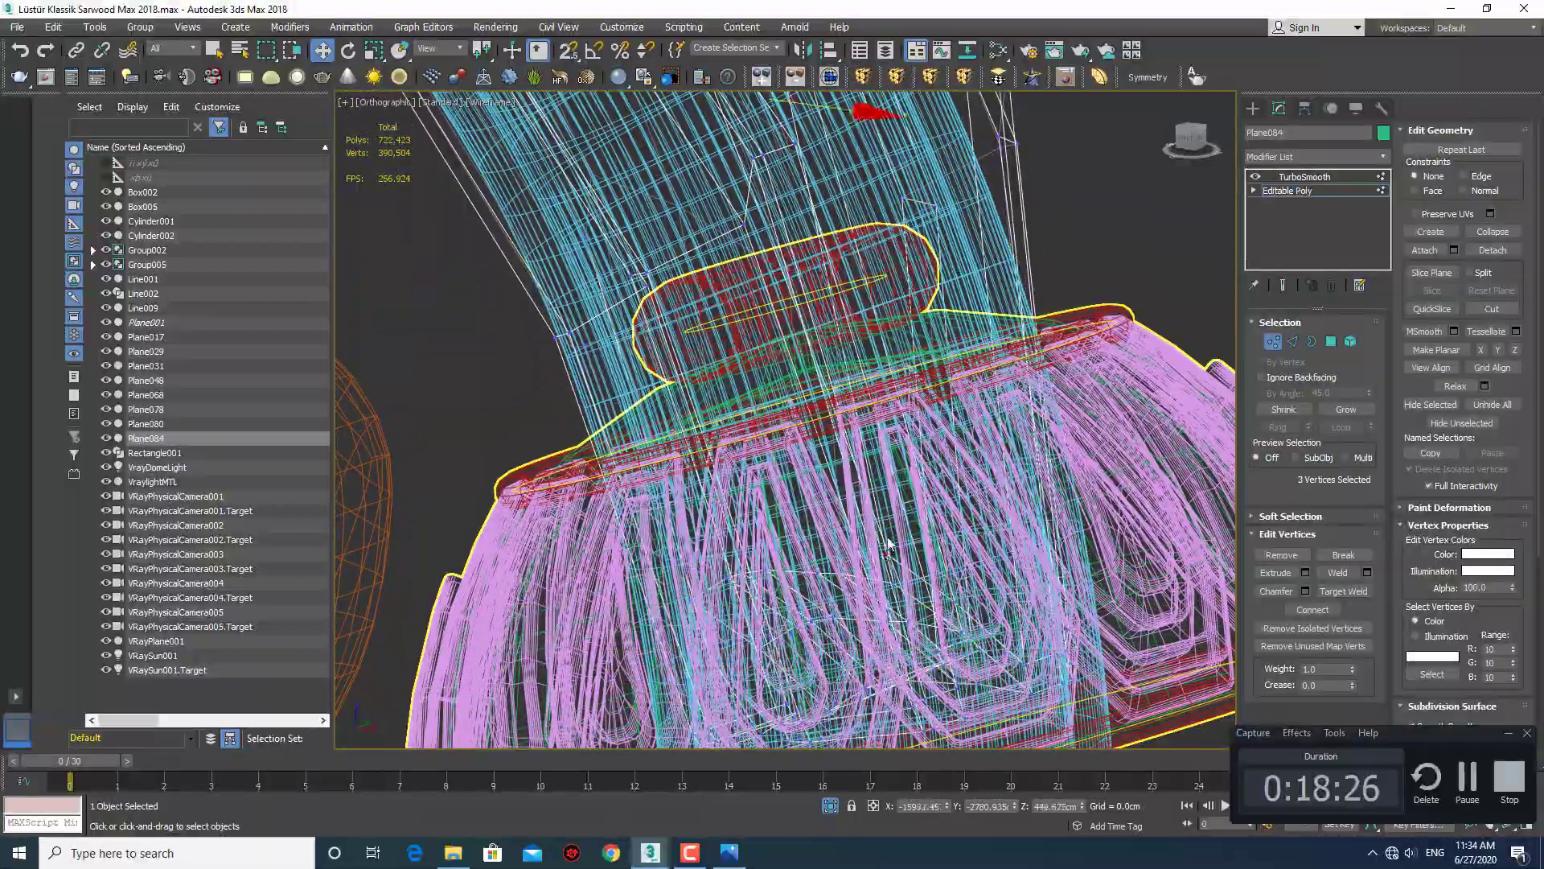
mouse_move(889, 545)
alt+middle_down()
mouse_move(914, 593)
mouse_move(903, 611)
mouse_move(862, 614)
mouse_move(882, 624)
mouse_move(890, 538)
alt+middle_up()
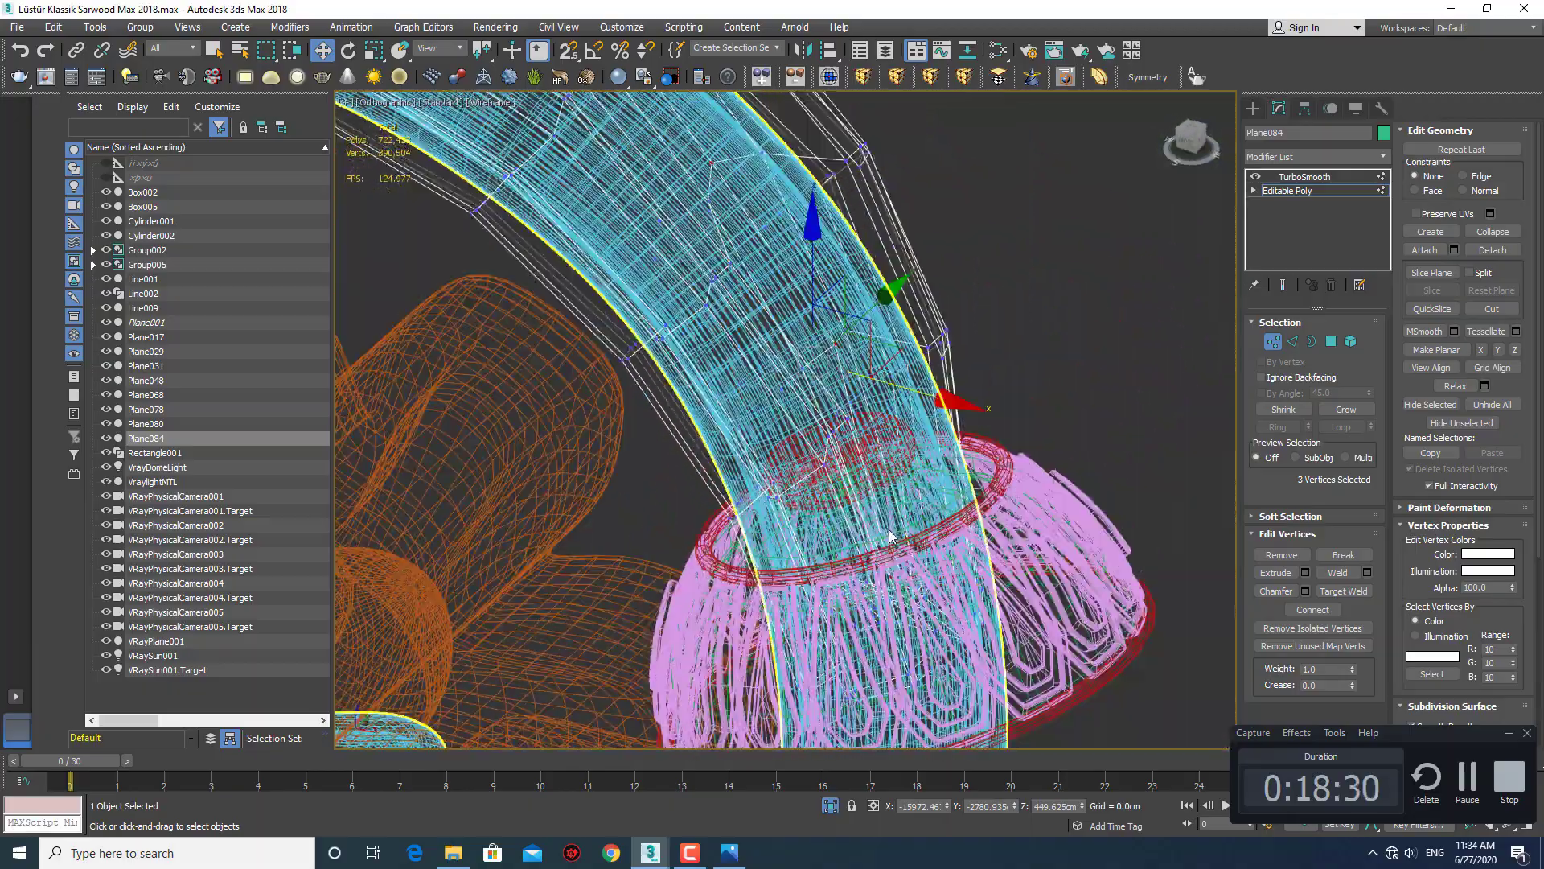
key(F3)
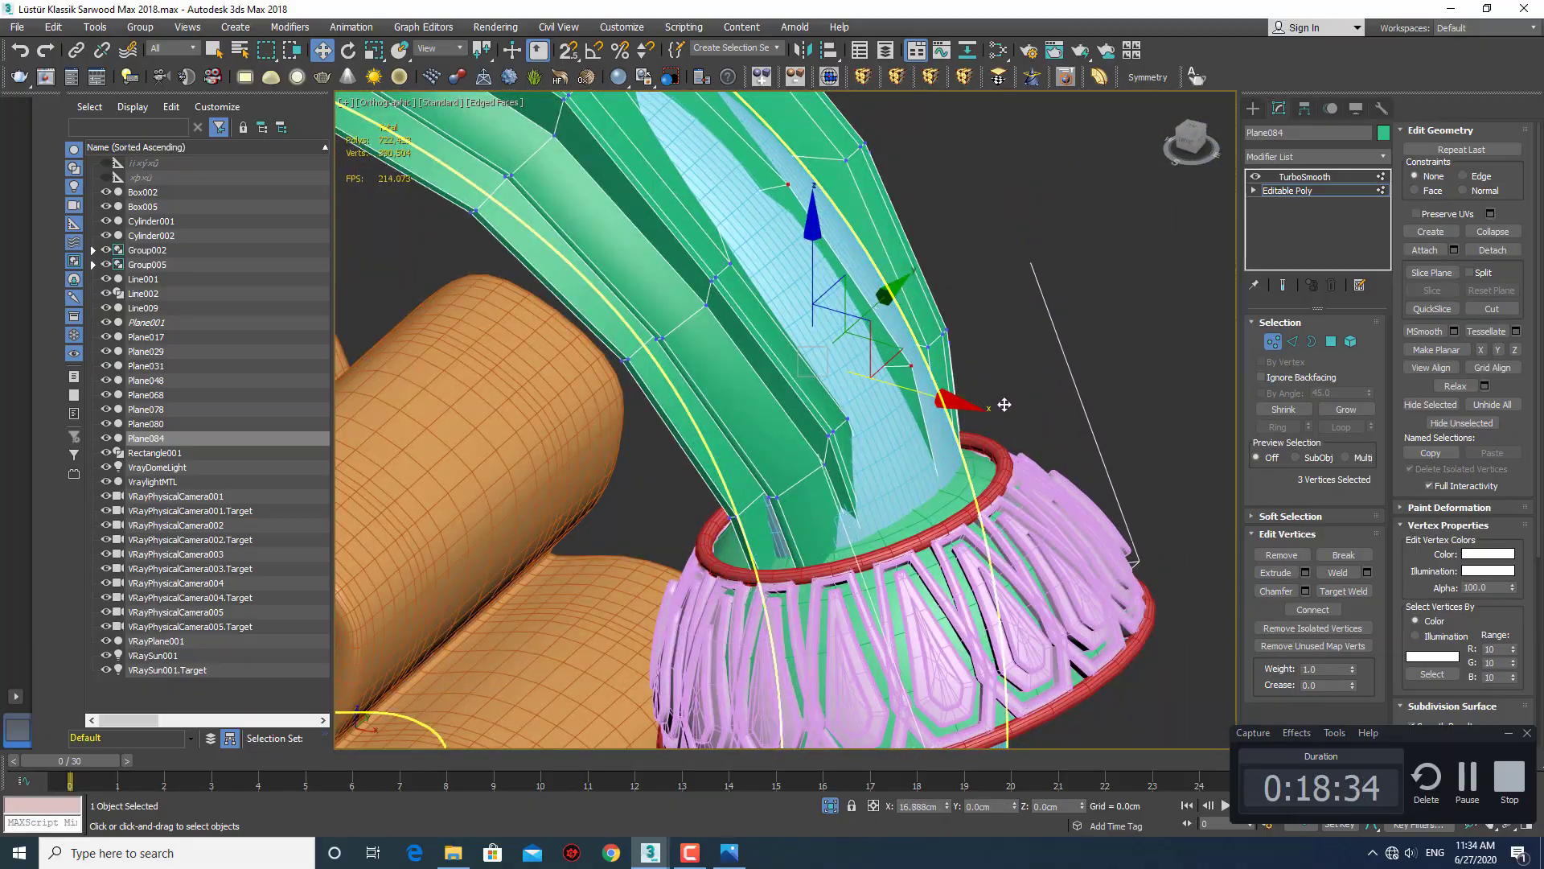
mouse_move(975, 422)
alt+middle_down()
mouse_move(862, 389)
mouse_move(824, 405)
alt+middle_up()
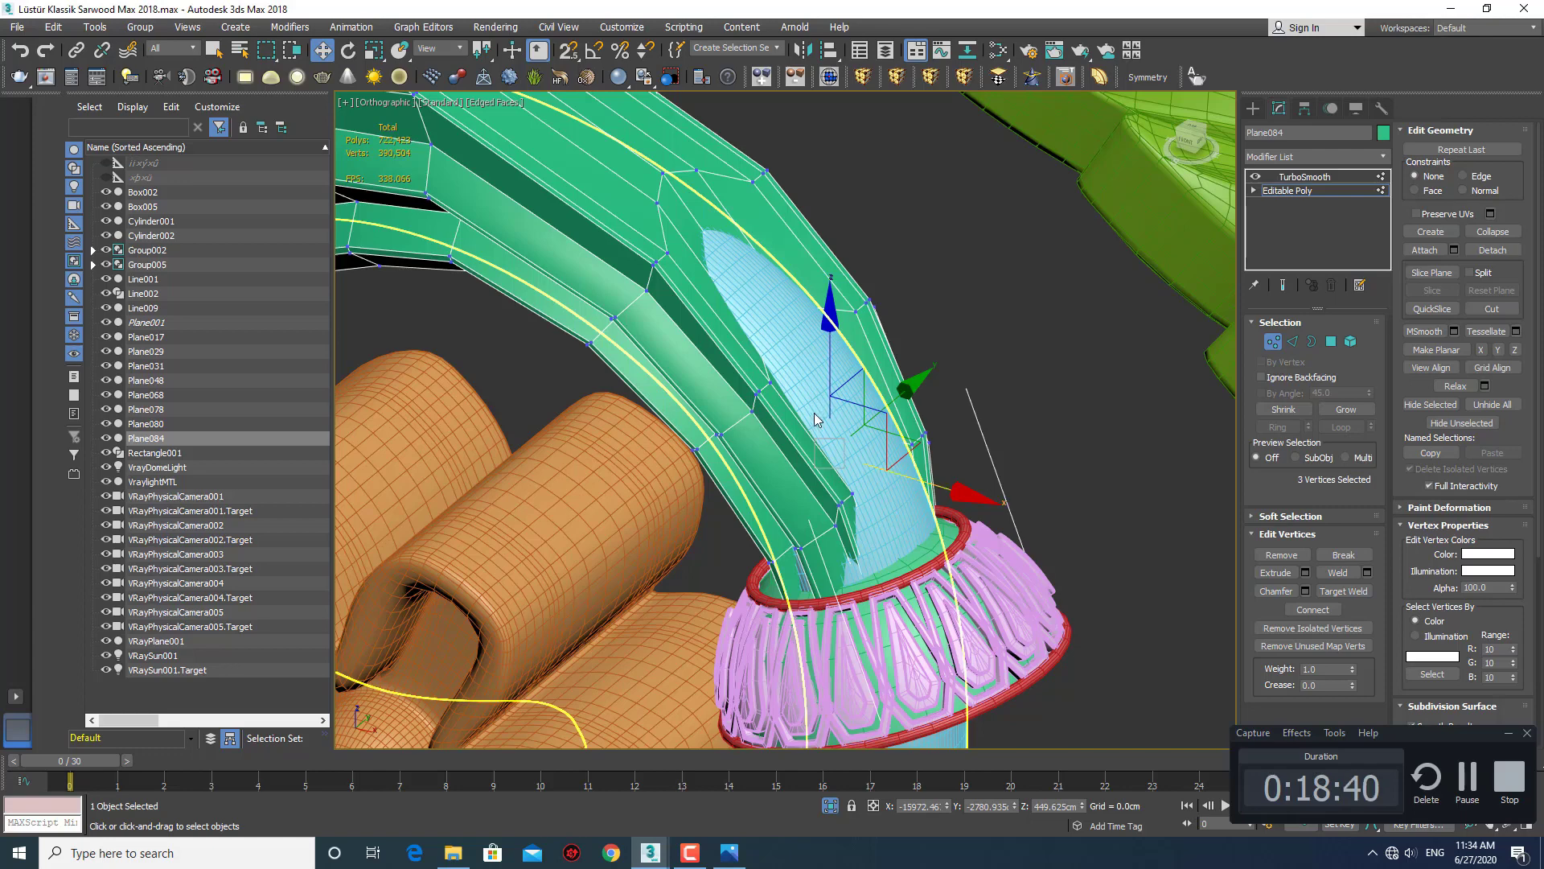
middle_drag(802, 390, 806, 414)
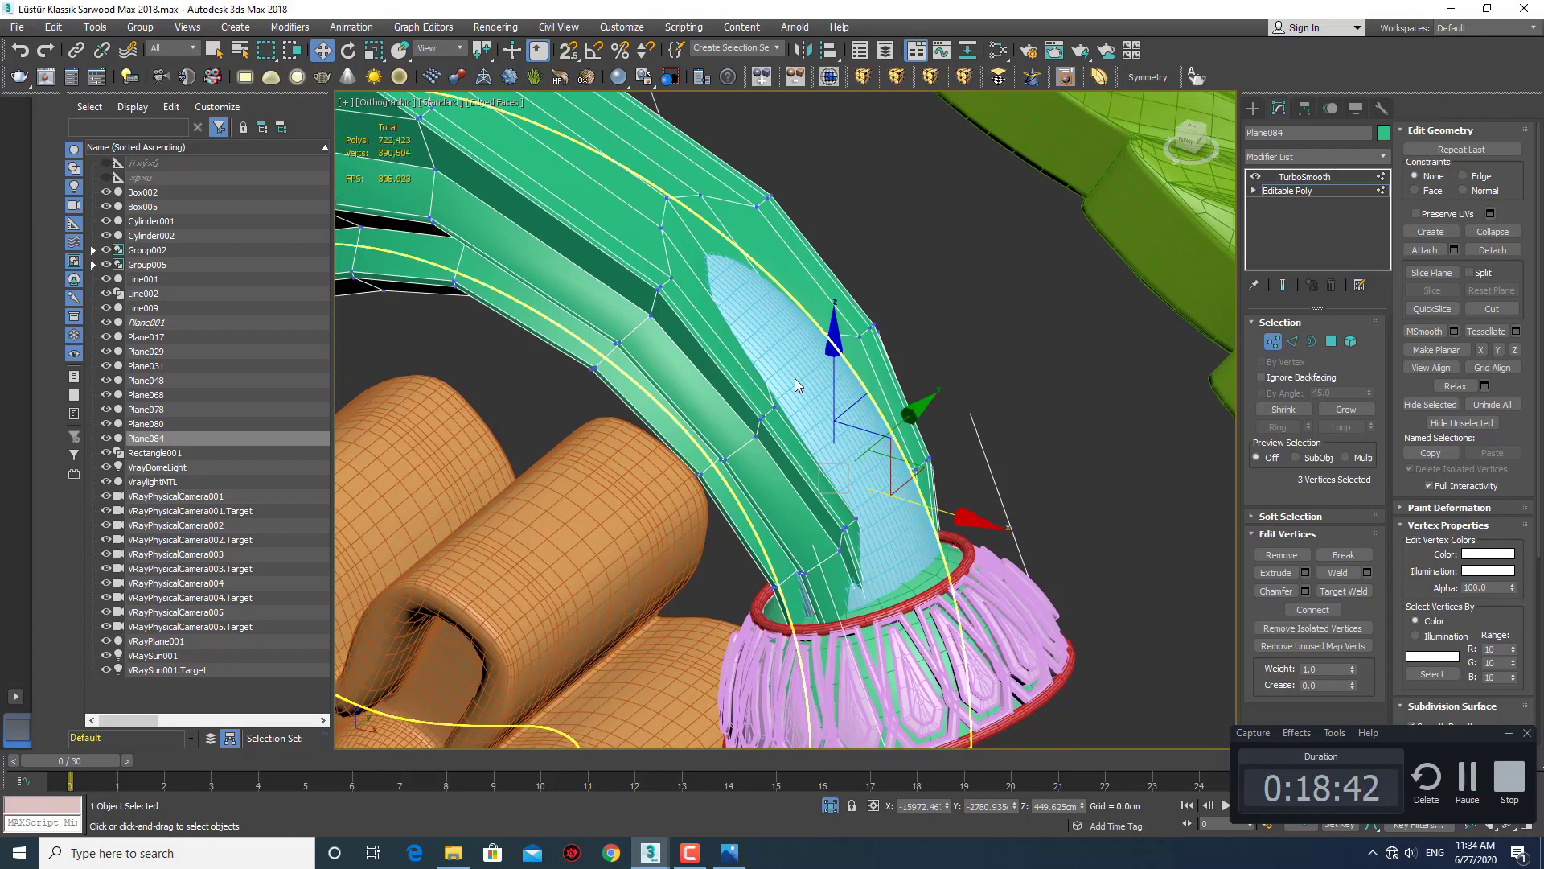
In Edge mode, select loops along the arm ridge and slide the end ring along X.
key(2)
click(697, 243)
double_click(713, 285)
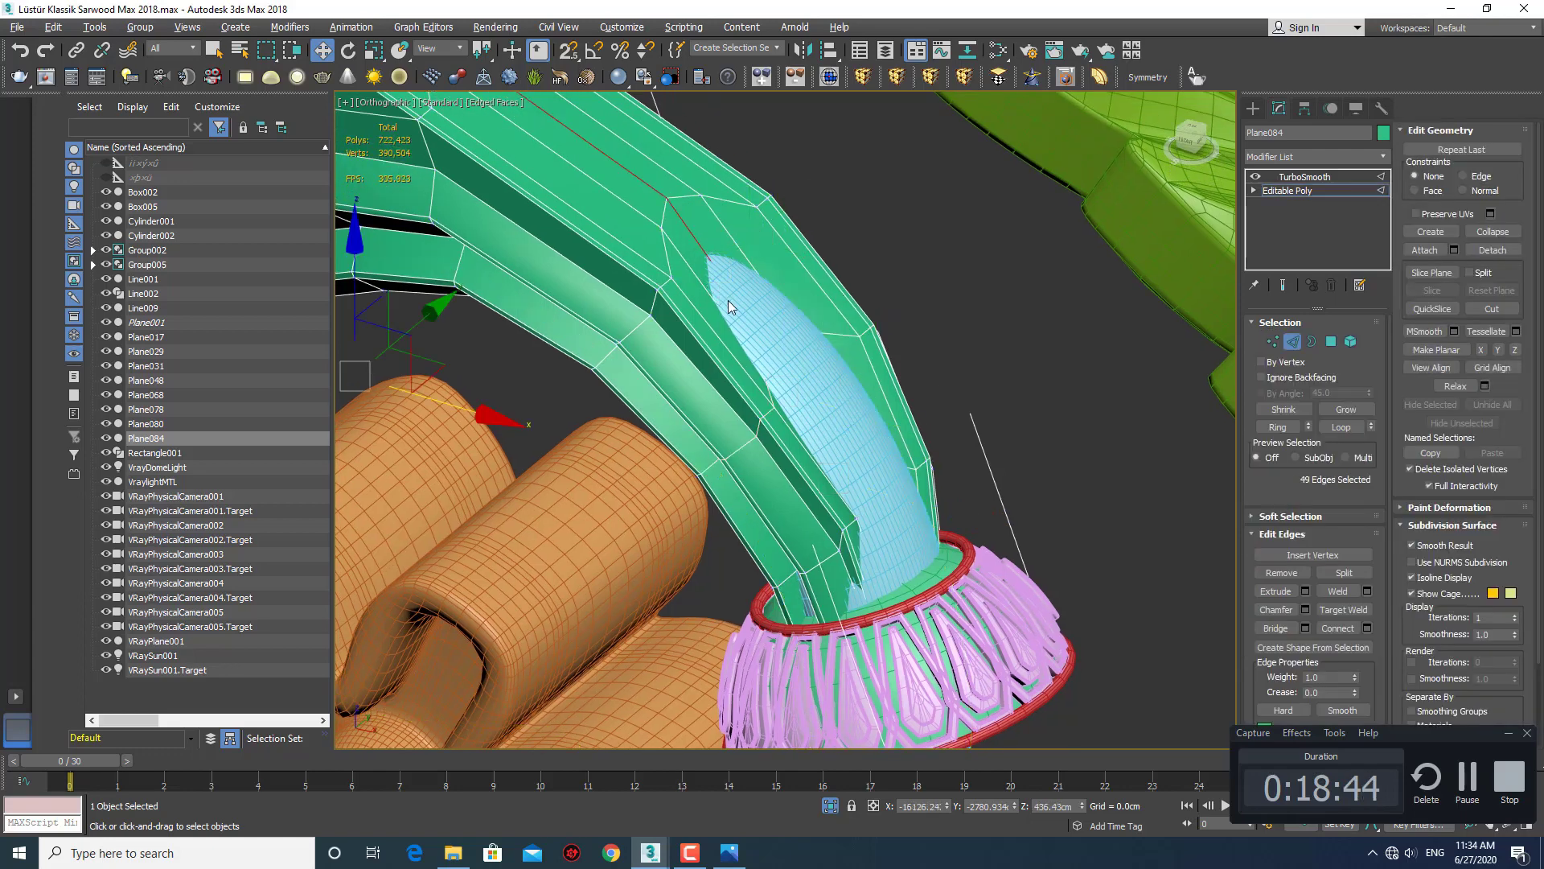
middle_drag(500, 399, 621, 457)
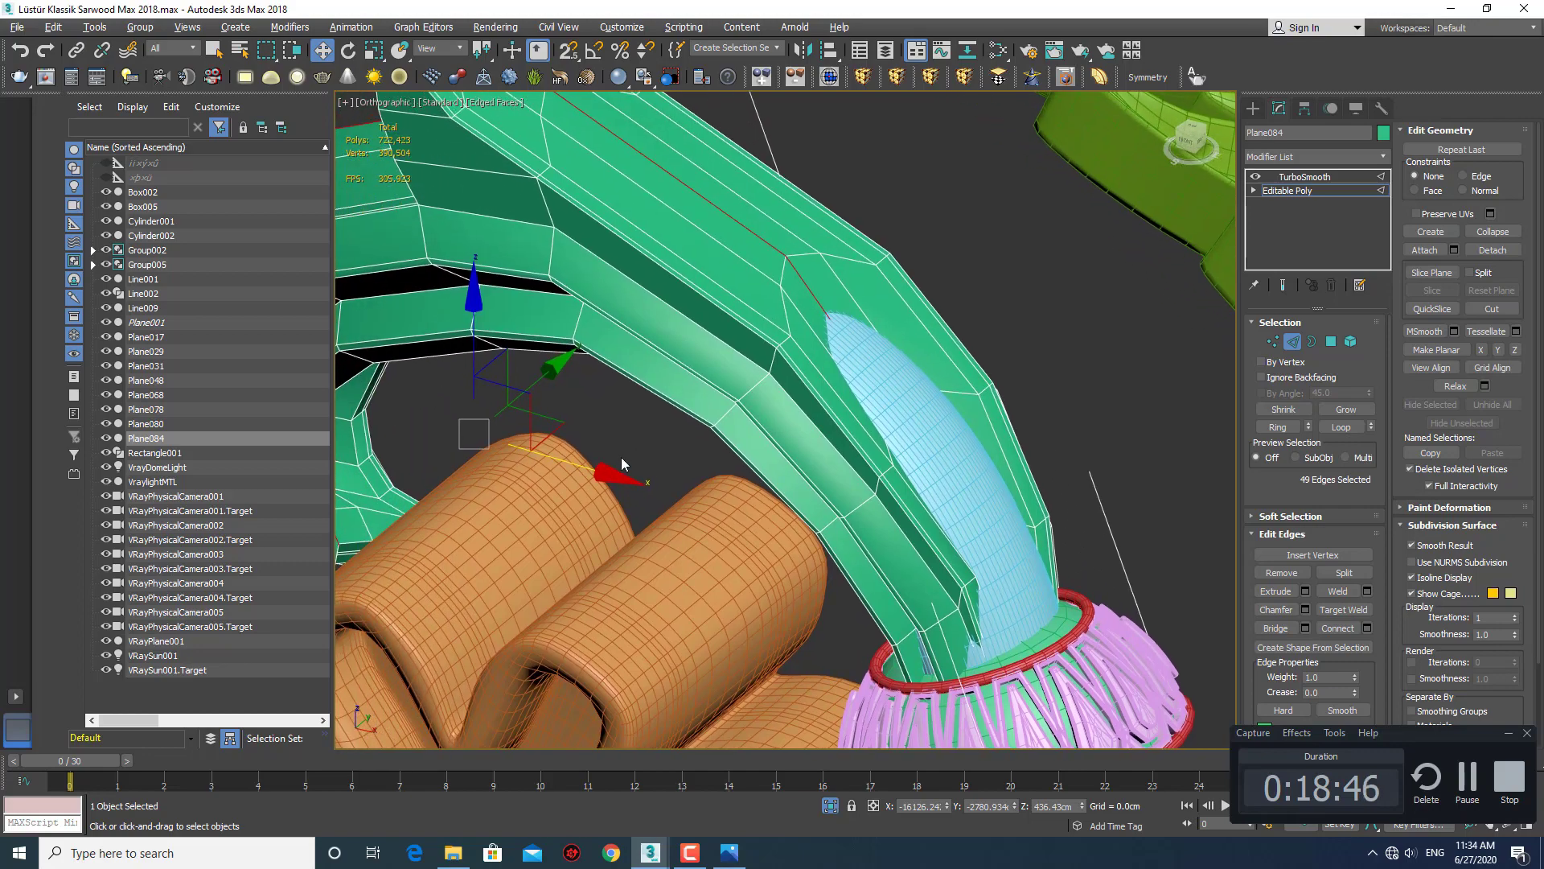
scroll(640, 374, down, 3)
scroll(804, 422, down, 2)
scroll(772, 431, down, 3)
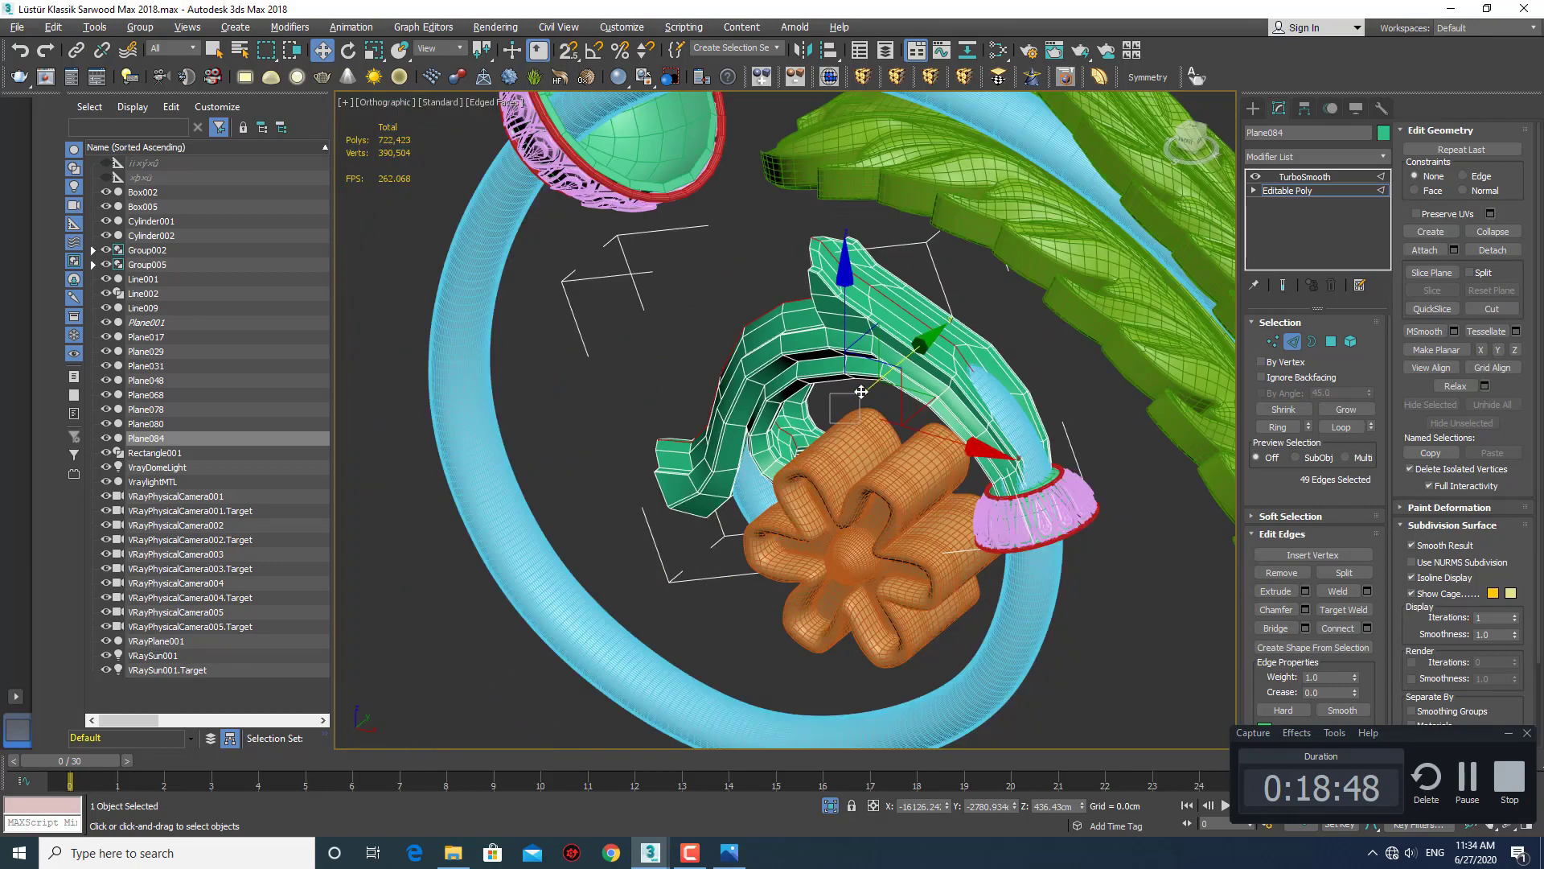
scroll(753, 327, up, 1)
double_click(816, 241)
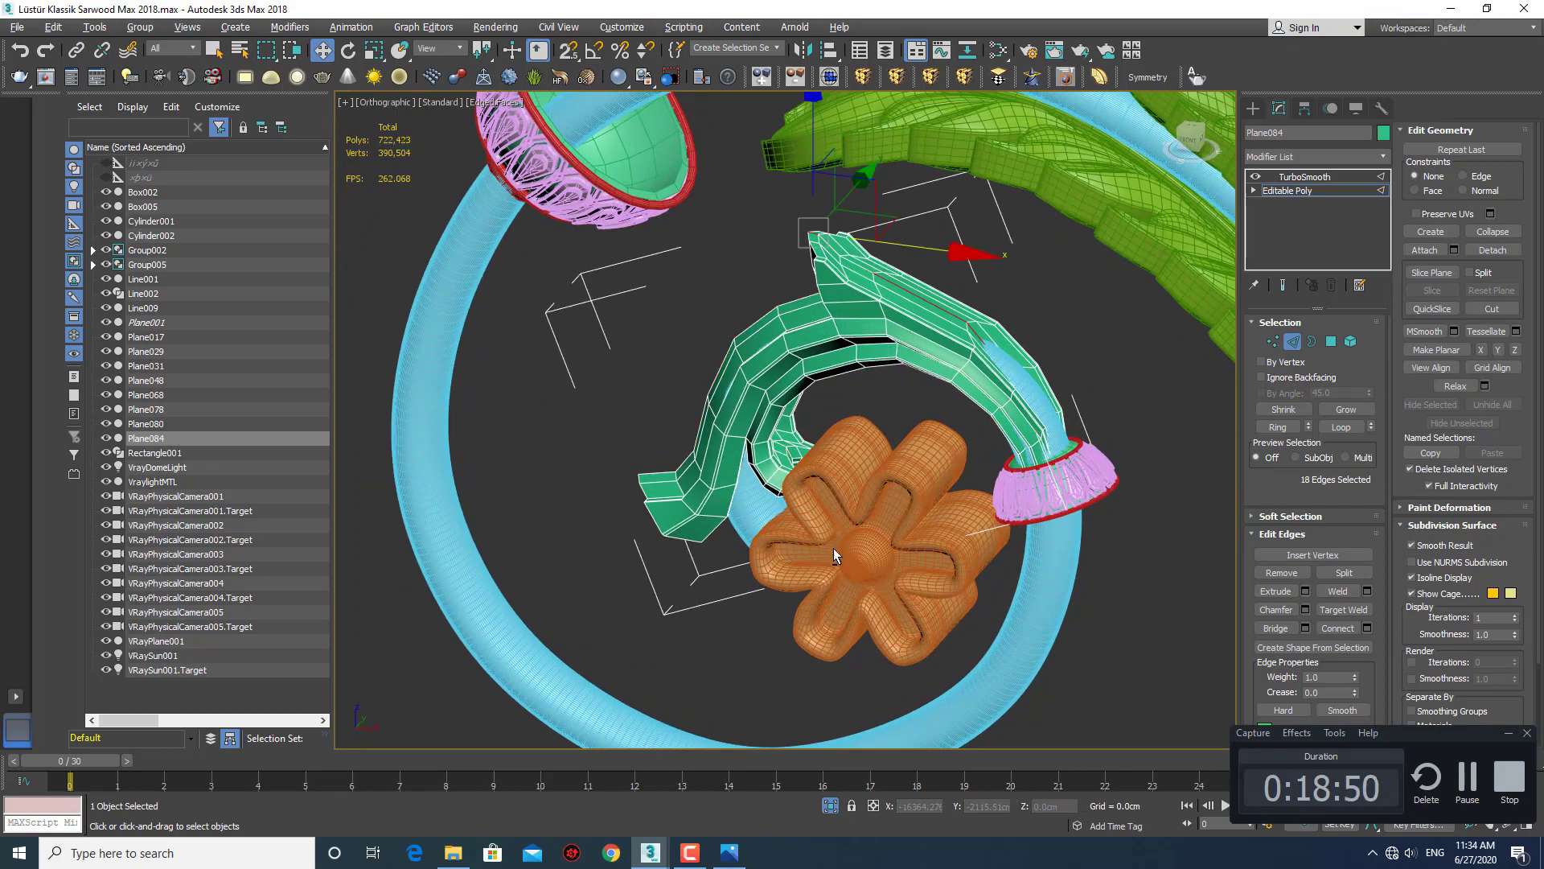
double_click(931, 493)
scroll(931, 507, up, 3)
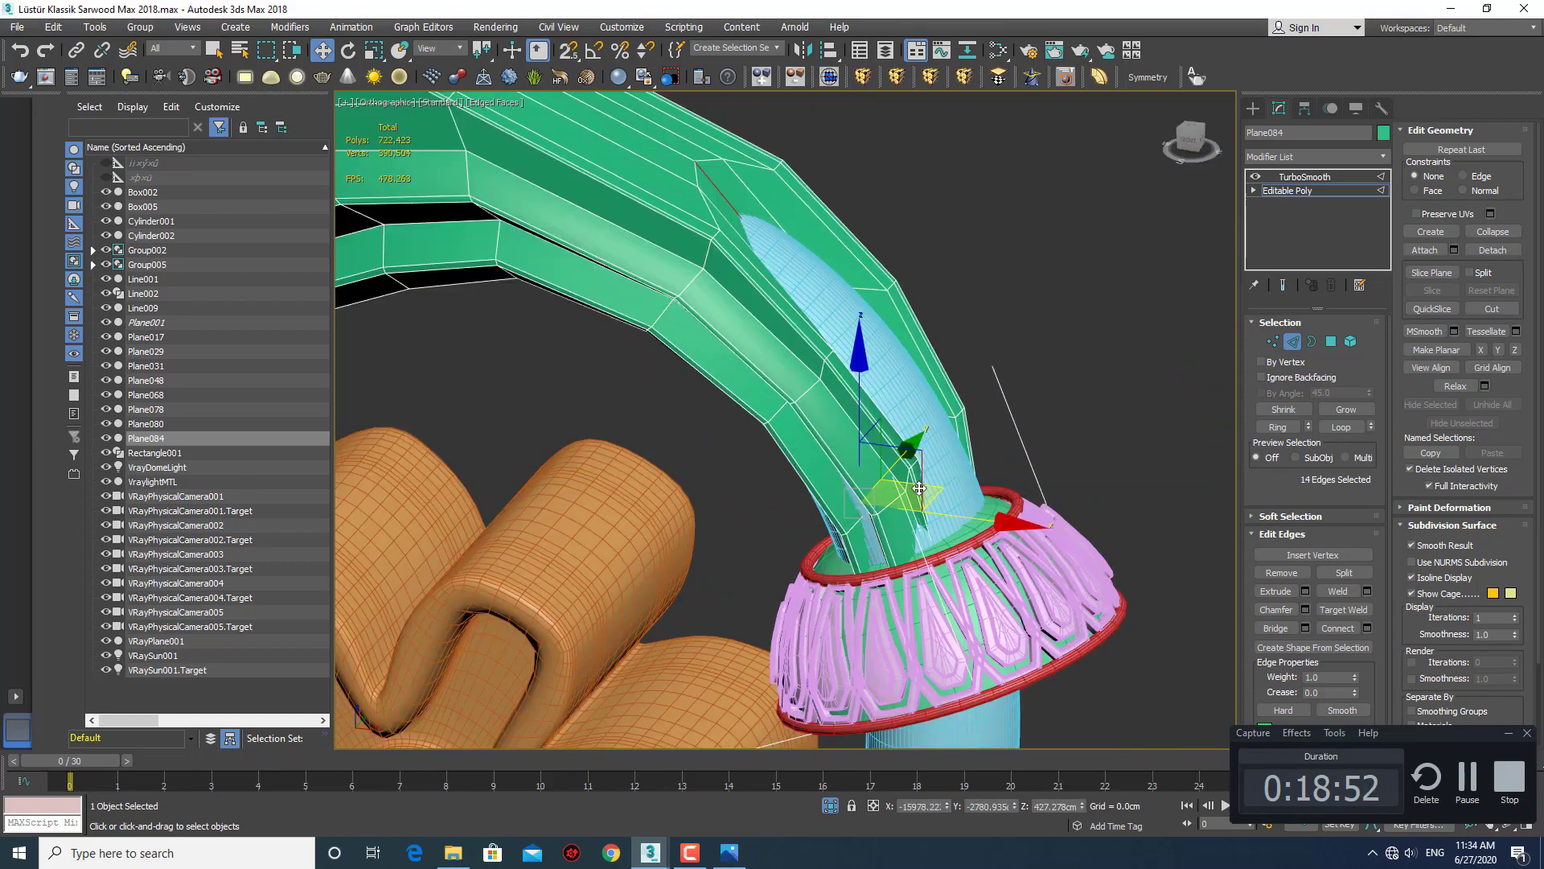
scroll(932, 531, up, 2)
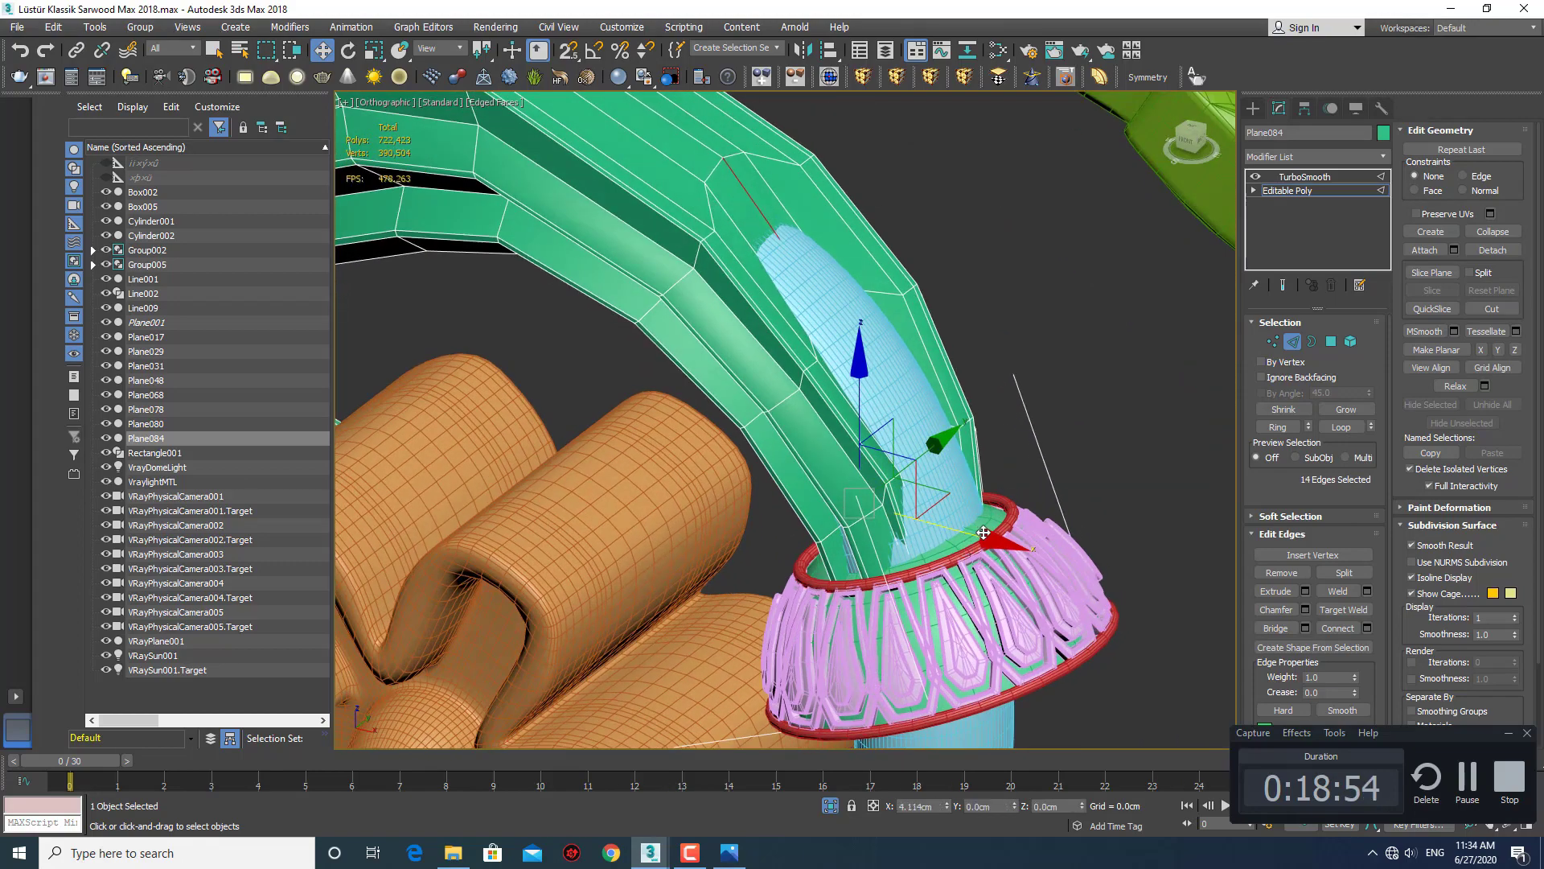
mouse_move(996, 532)
mouse_down()
mouse_move(1035, 539)
mouse_move(876, 427)
mouse_up()
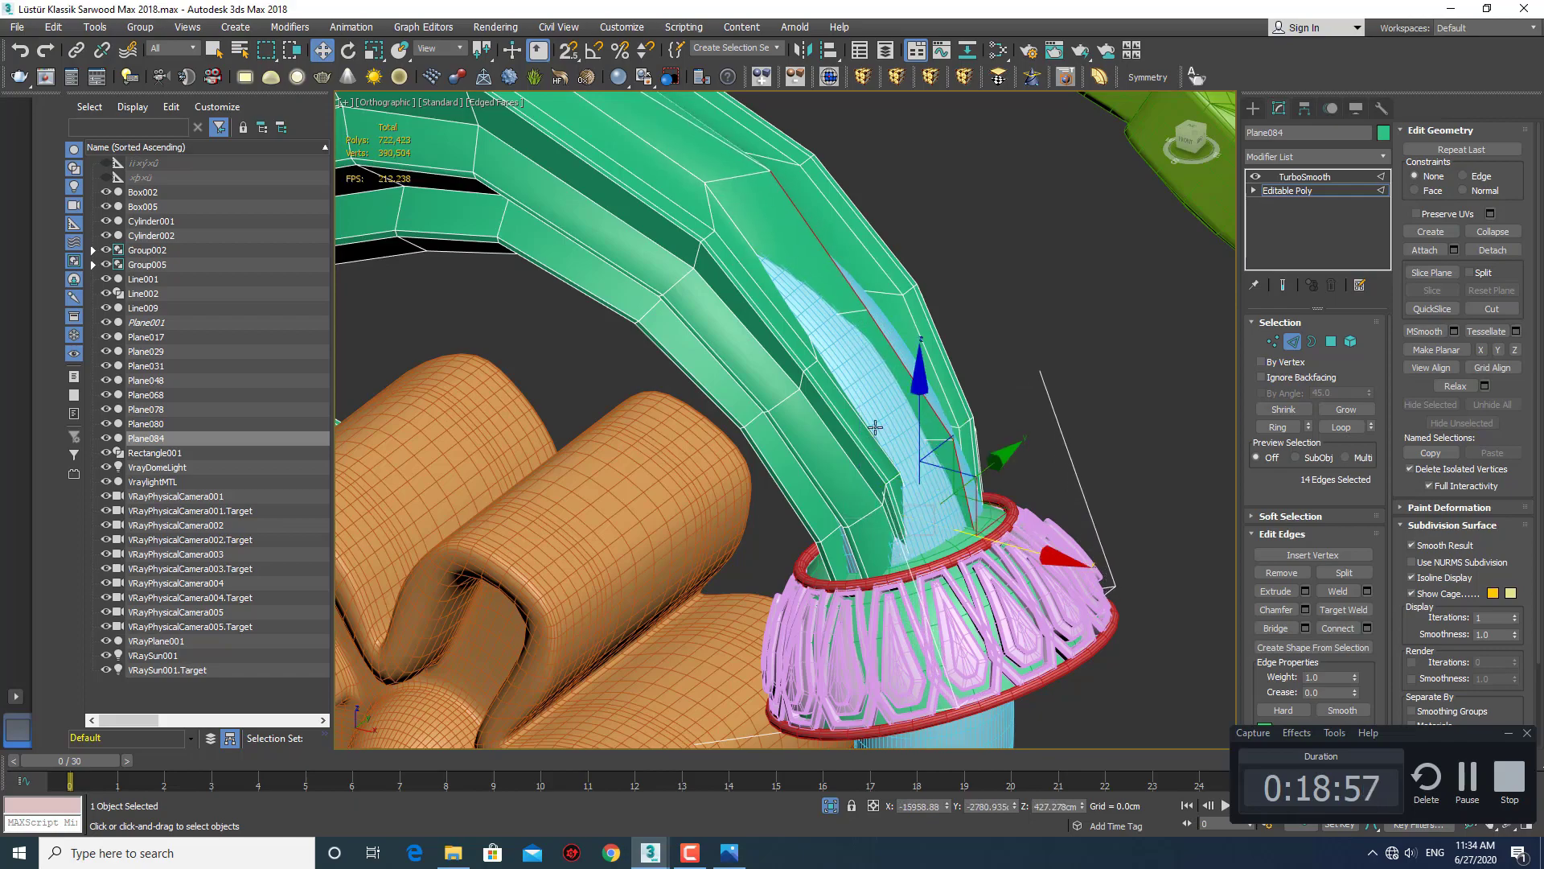
Select two inner-side edges, try moving them along X, then cancel the move.
click(834, 364)
alt+middle_drag(834, 364, 928, 390)
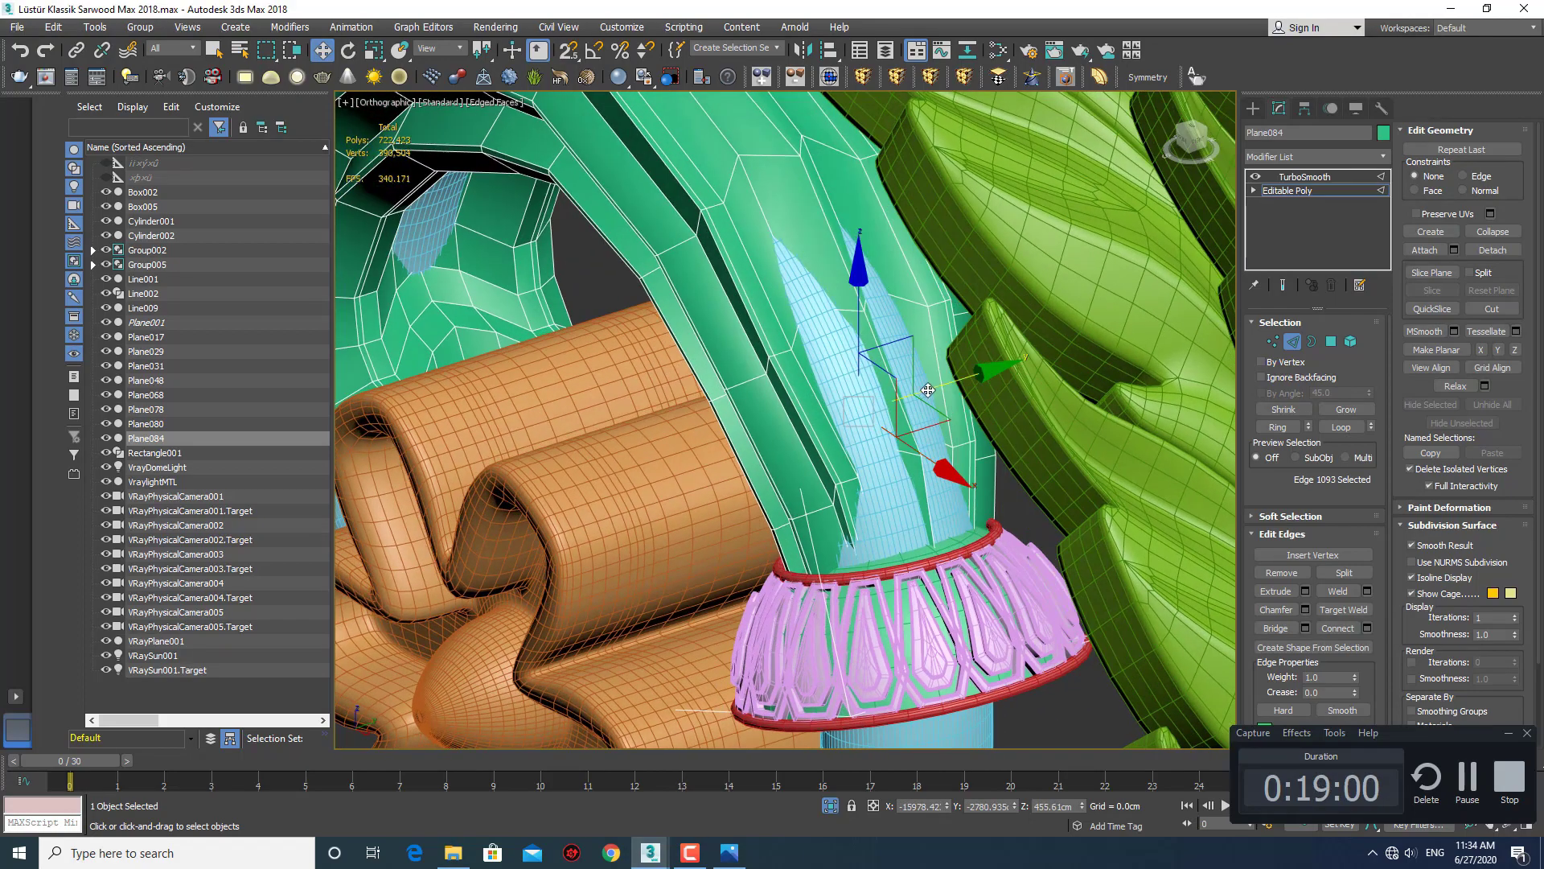
key(F3)
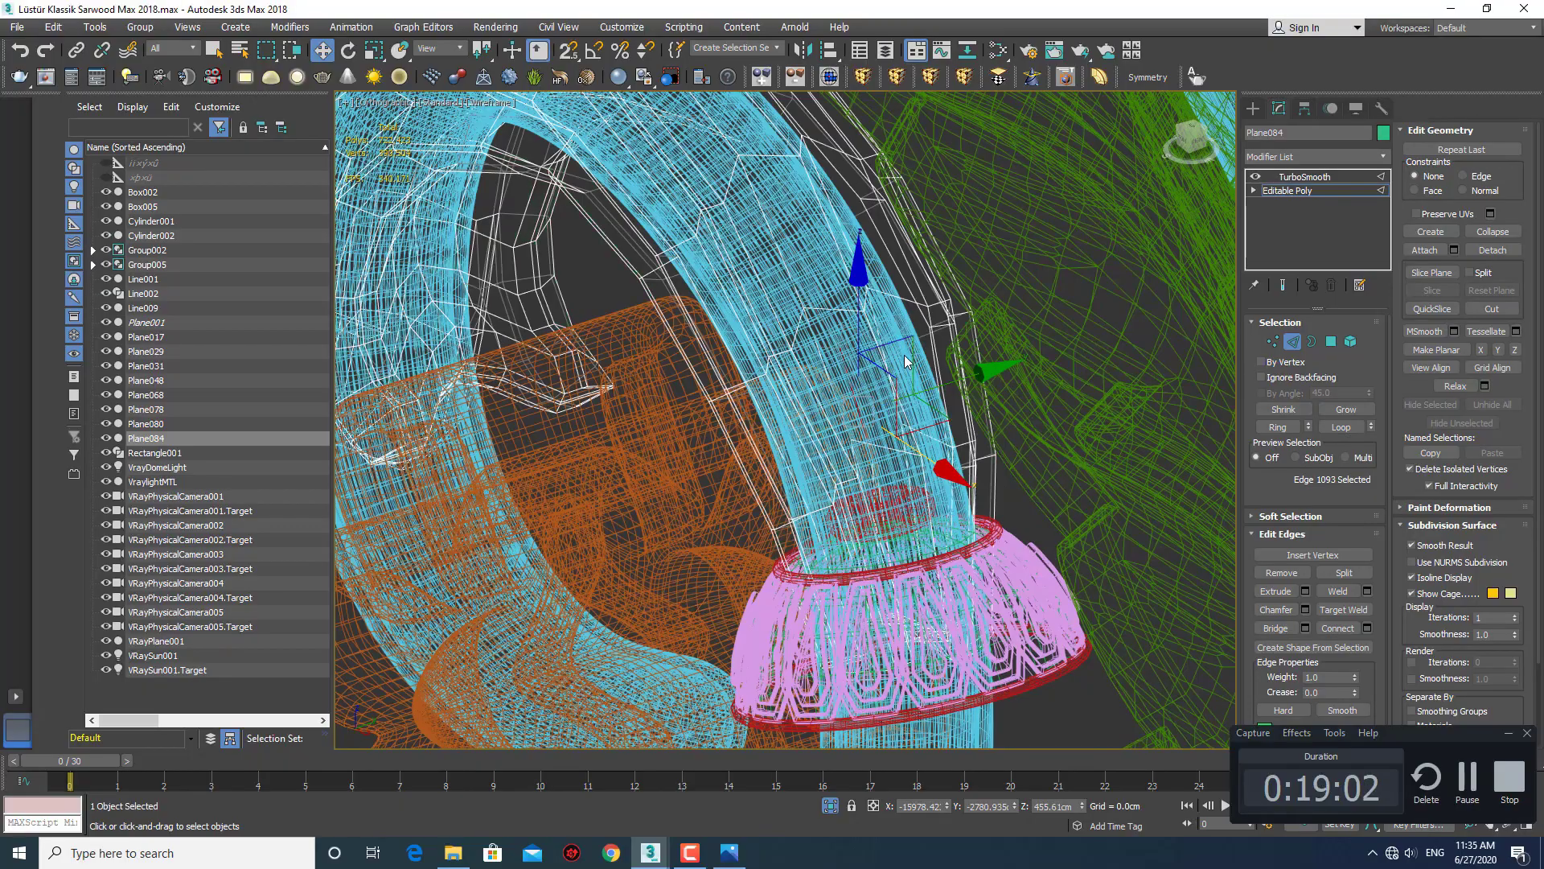
mouse_move(906, 359)
alt+middle_down()
mouse_move(814, 368)
mouse_move(915, 354)
mouse_move(870, 347)
mouse_move(845, 378)
mouse_move(857, 437)
alt+middle_up()
click(821, 356)
ctrl+click(848, 419)
key(F3)
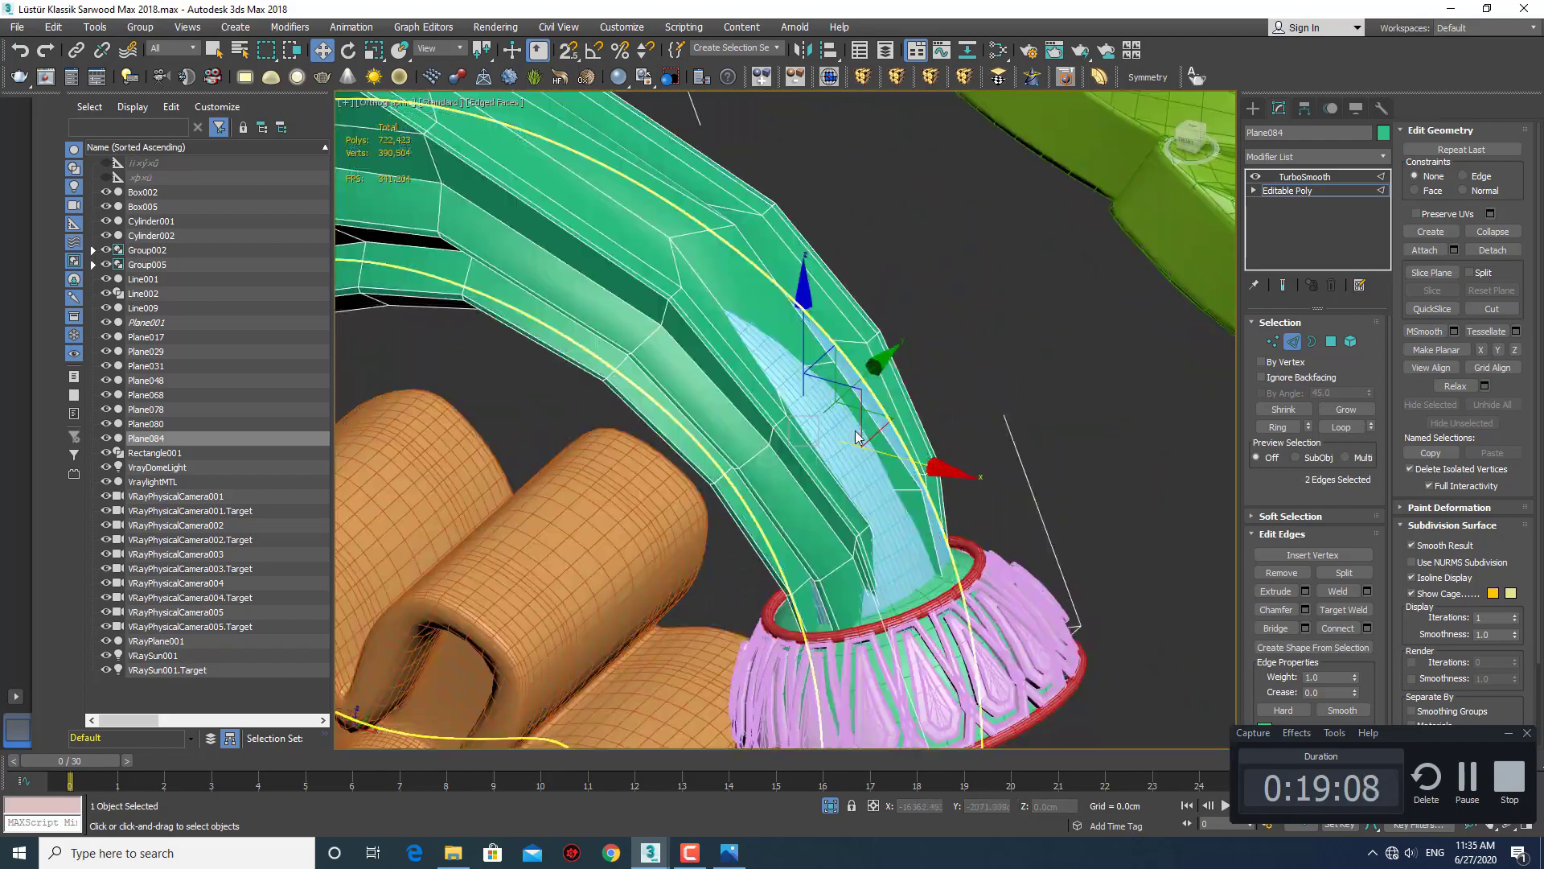
drag(914, 461, 945, 469)
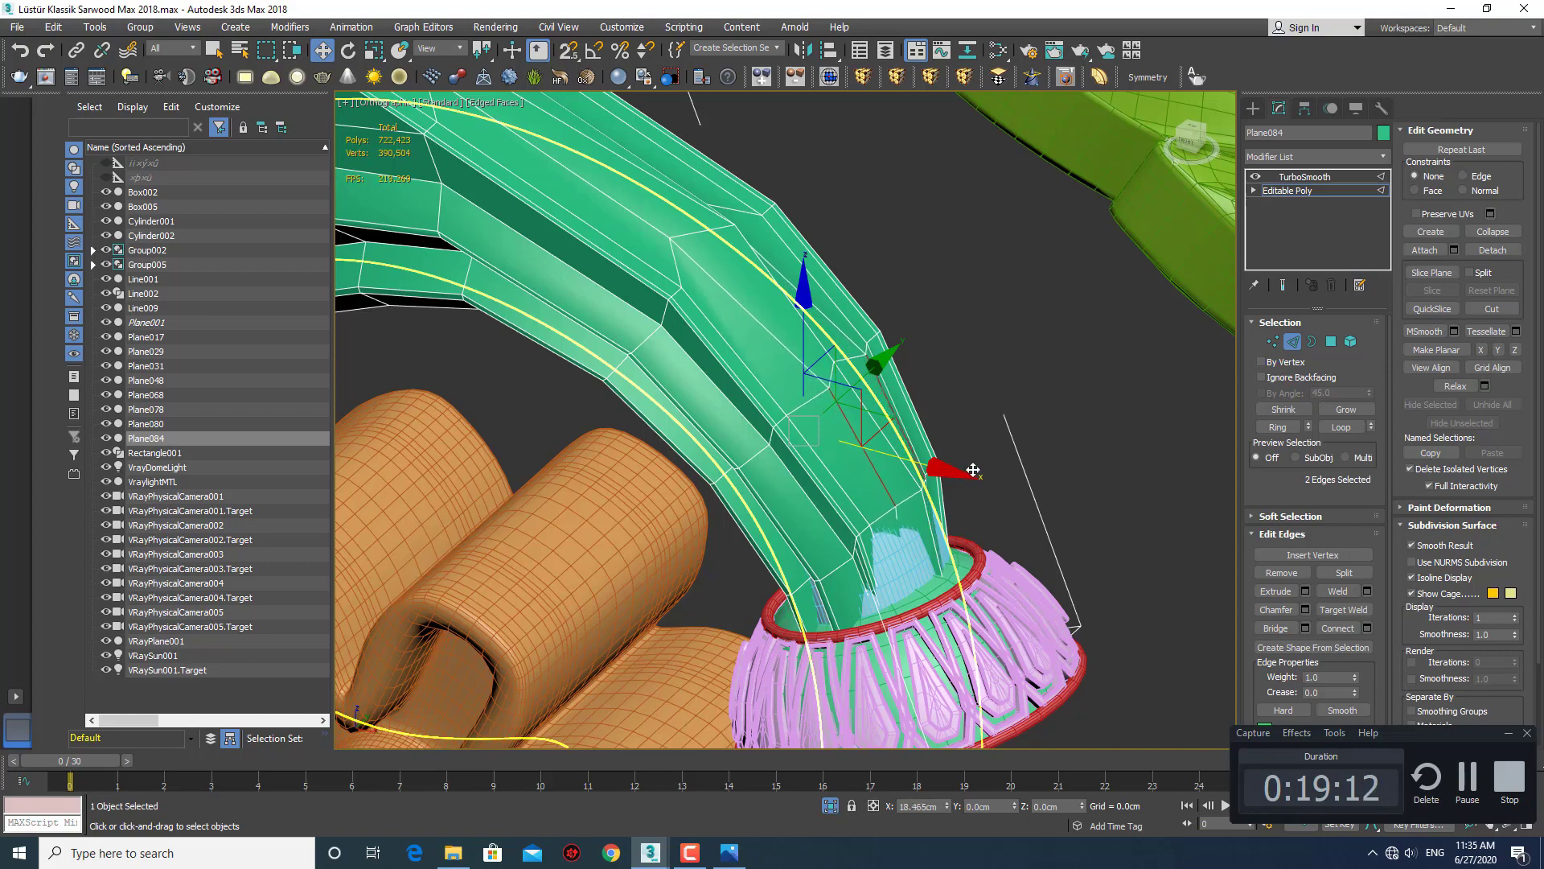
drag(978, 471, 962, 469)
right_click(962, 469)
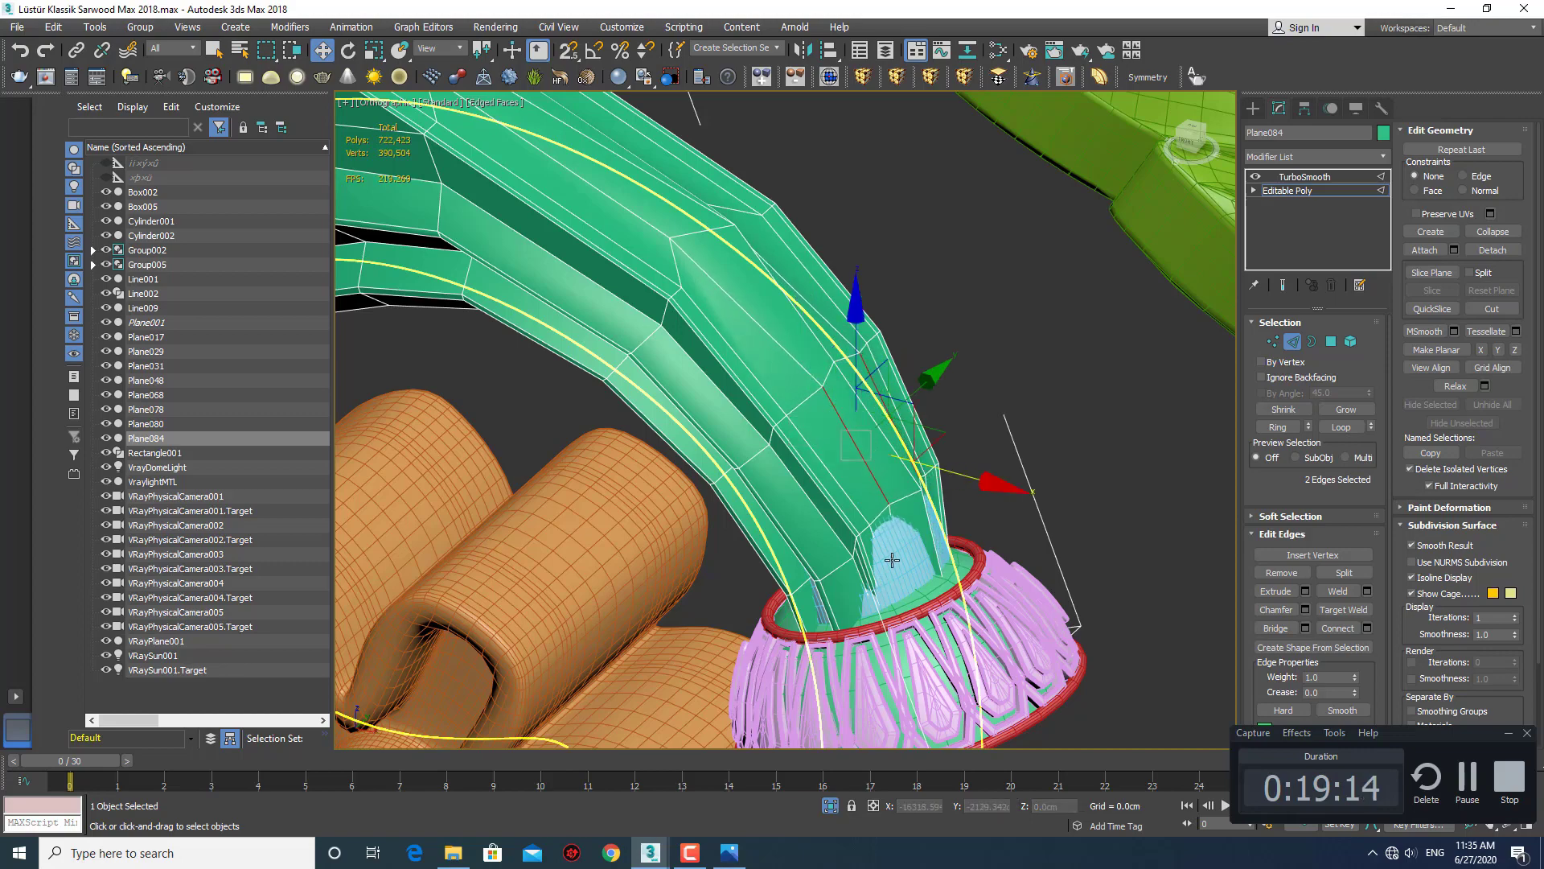
Push edges near the arm's base along X and in depth so the piece curls around the ring.
click(892, 560)
scroll(918, 540, up, 3)
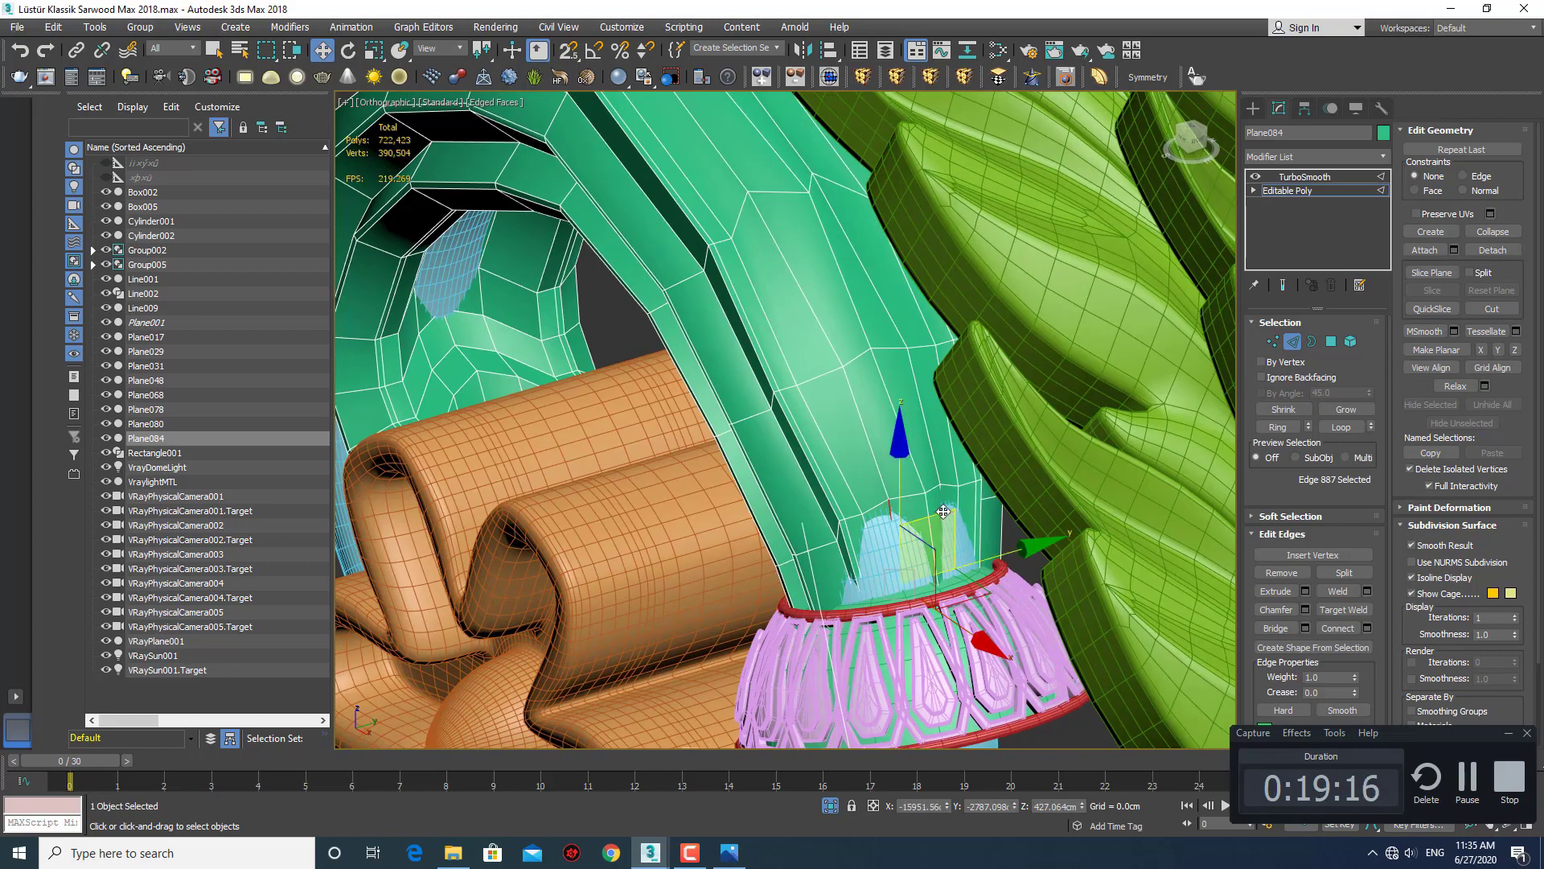
scroll(941, 502, down, 3)
ctrl+click(980, 595)
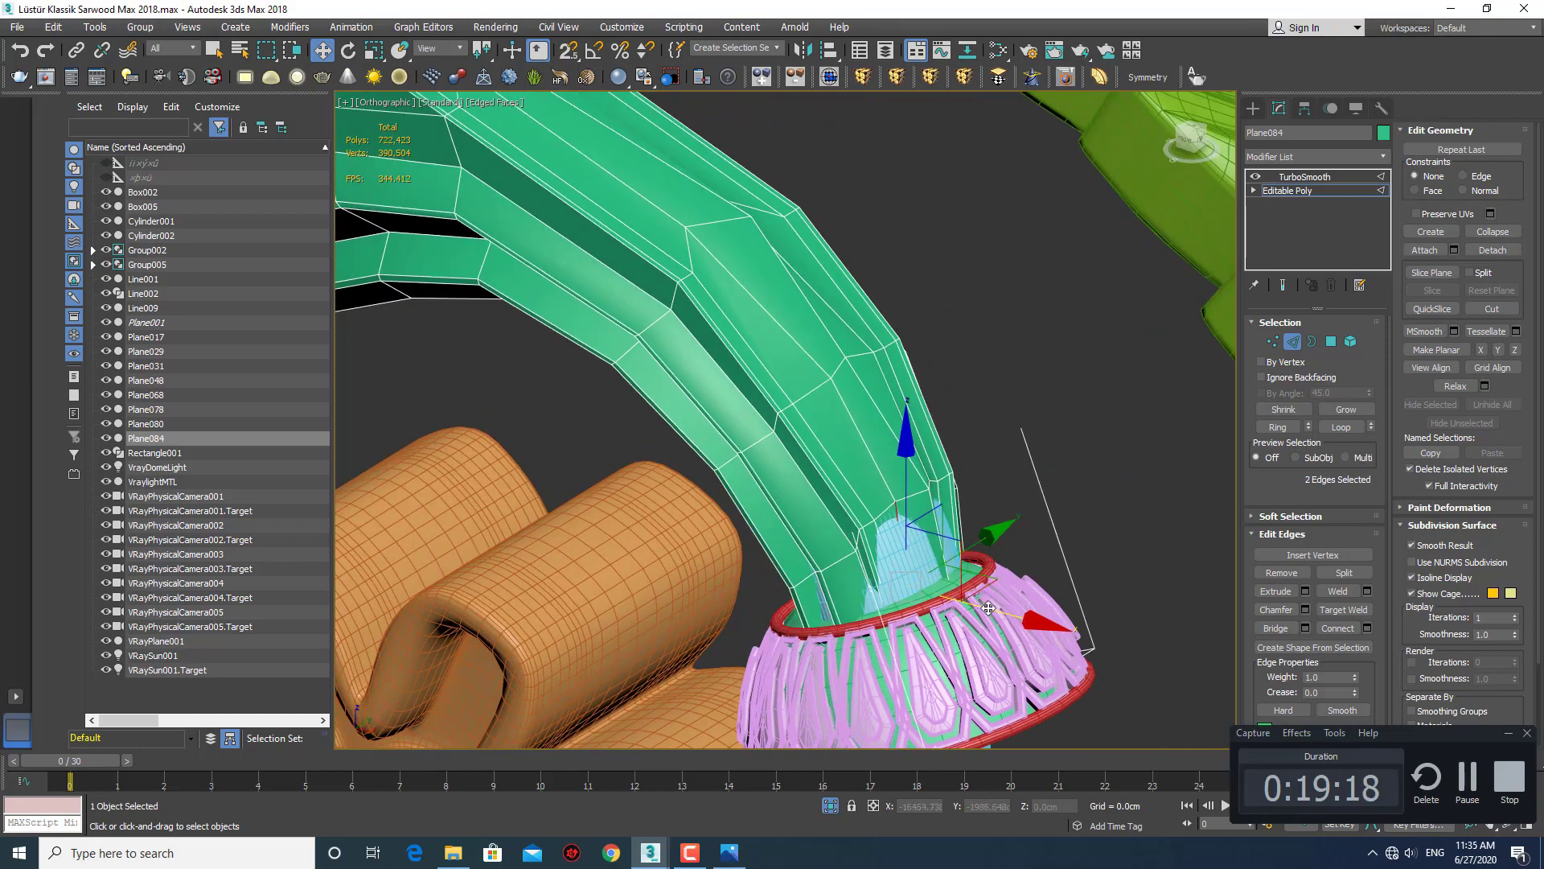
mouse_move(988, 608)
mouse_down()
mouse_move(1001, 608)
mouse_move(910, 593)
mouse_up()
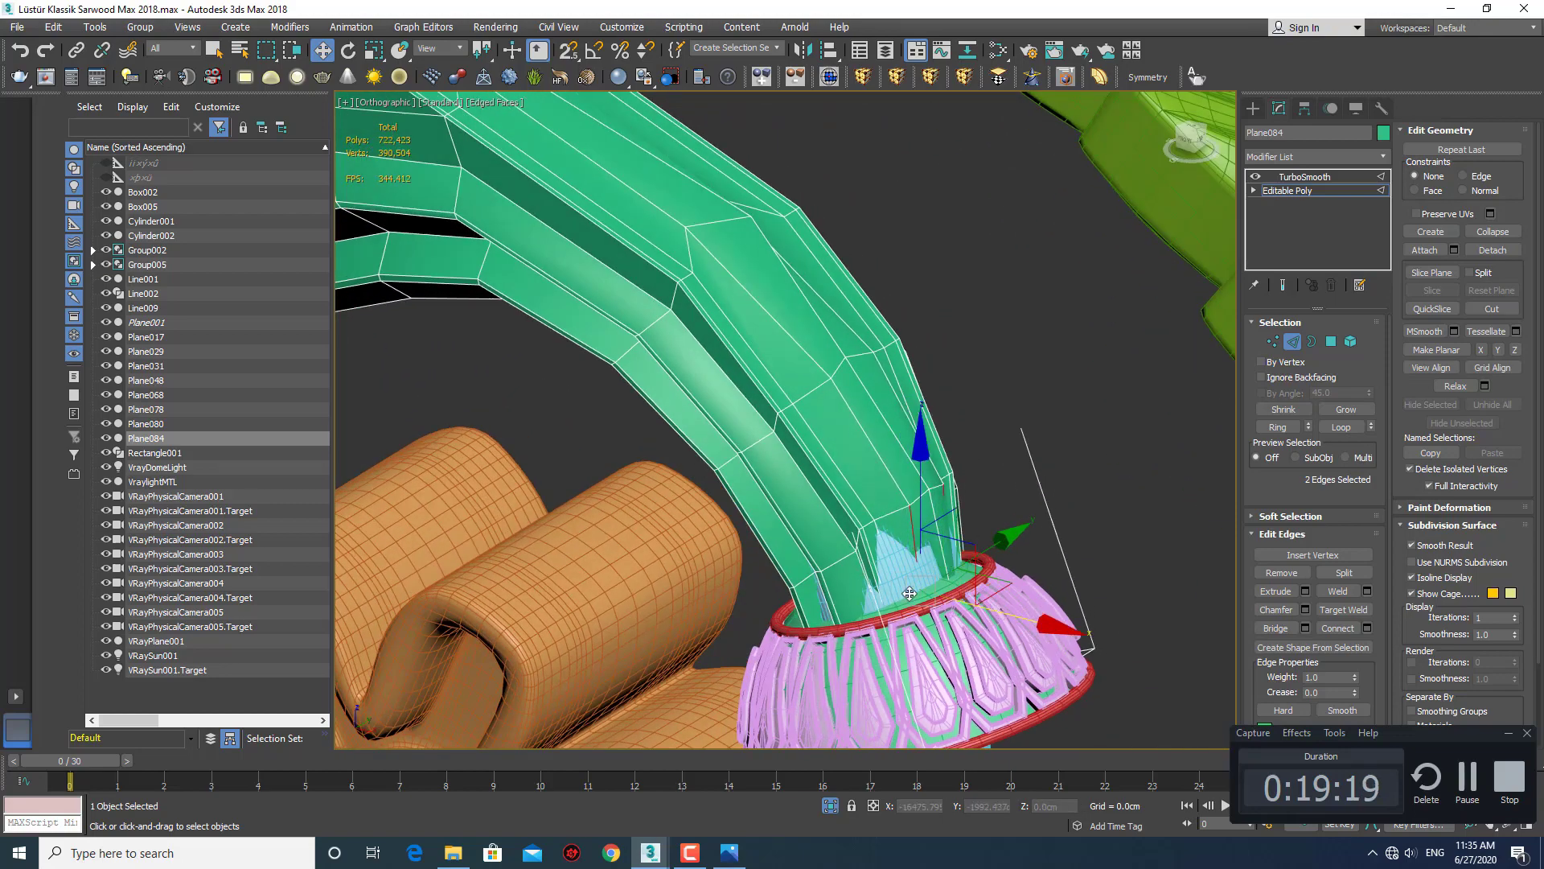
click(881, 553)
alt+middle_drag(882, 553, 964, 529)
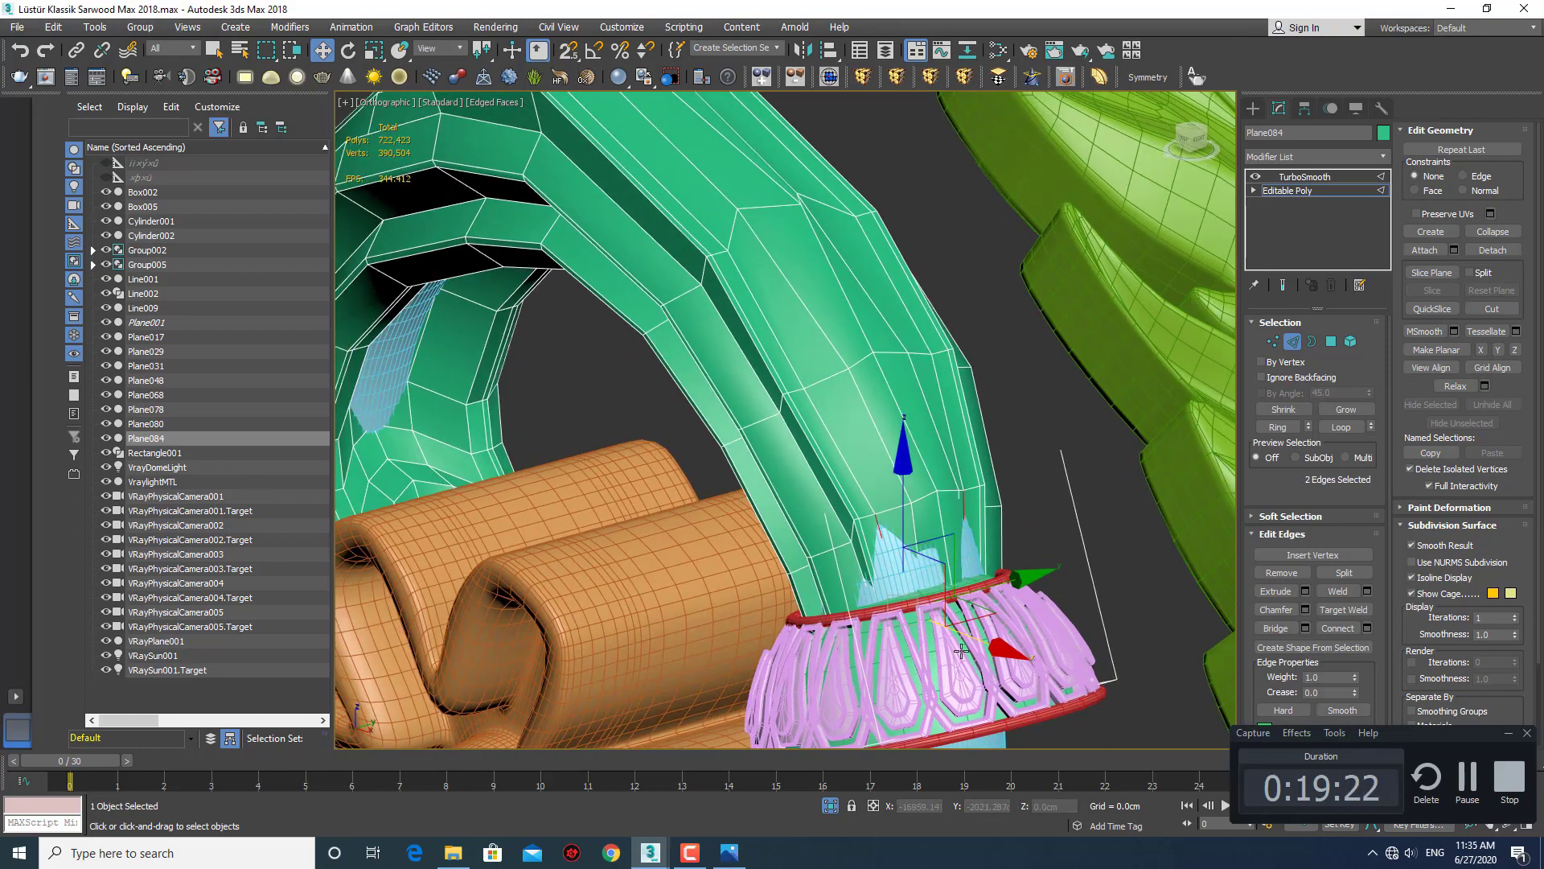
drag(980, 640, 989, 638)
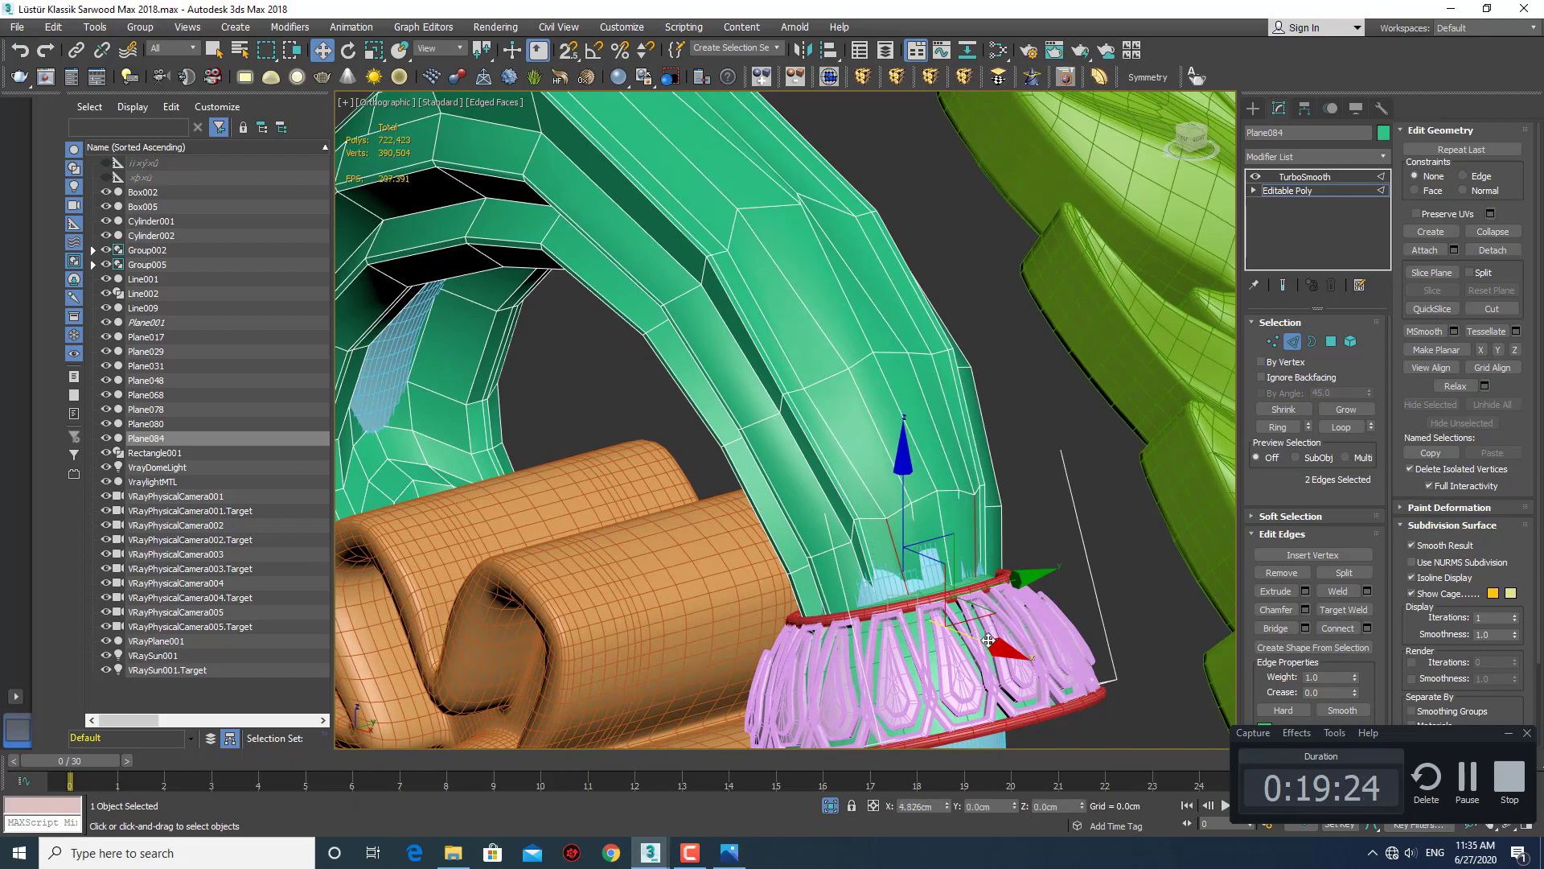
alt+middle_drag(988, 639, 1004, 456)
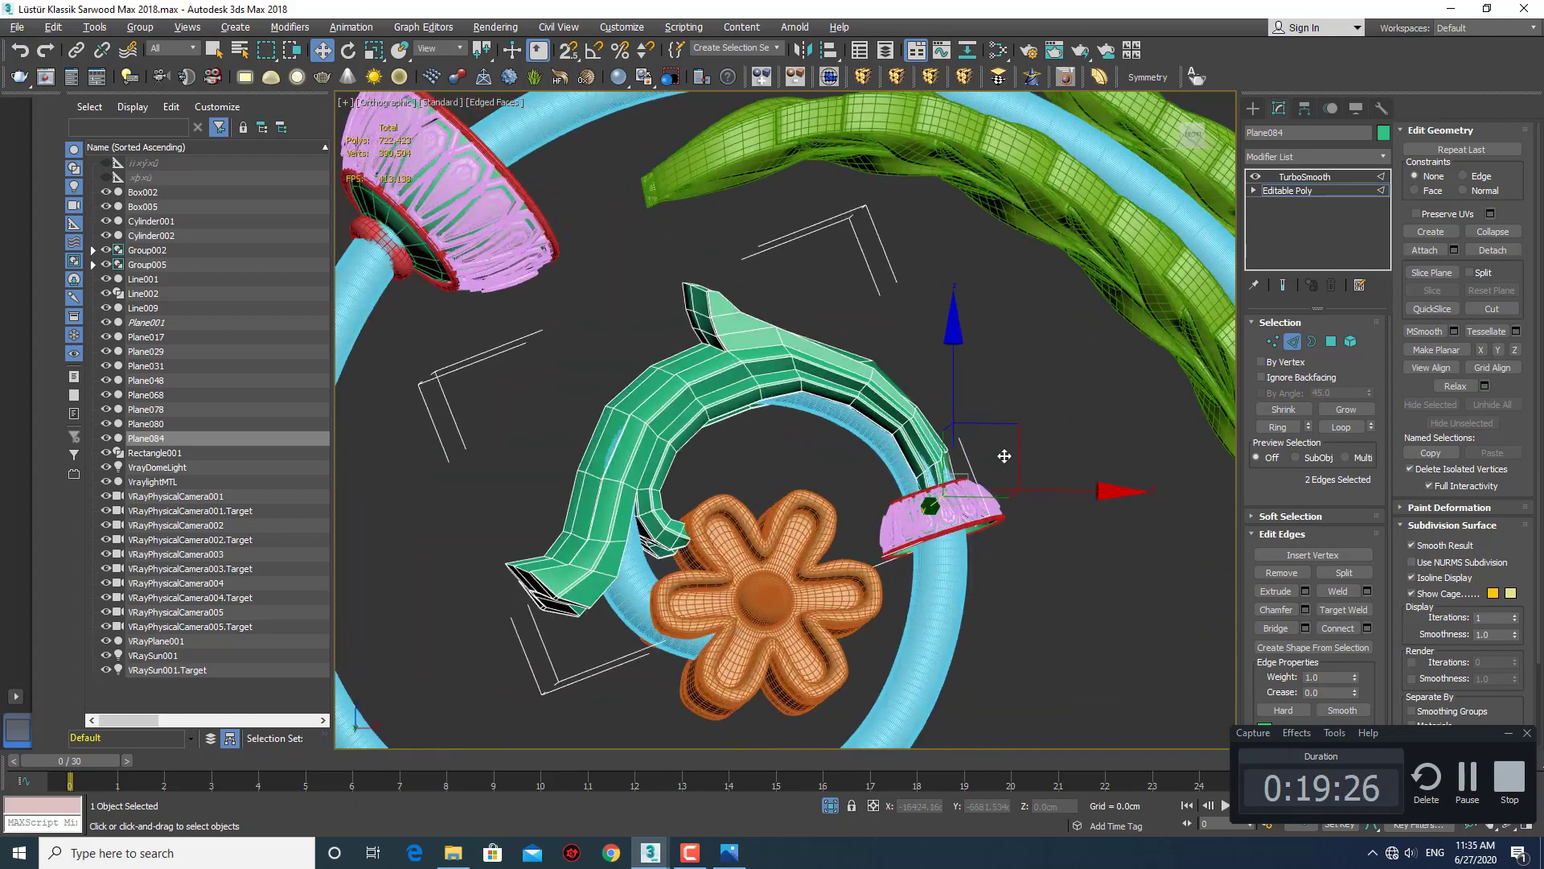
drag(1004, 456, 1182, 214)
Exit edge editing, select the lilac cup Group006, and frame it in Front view.
click(1252, 108)
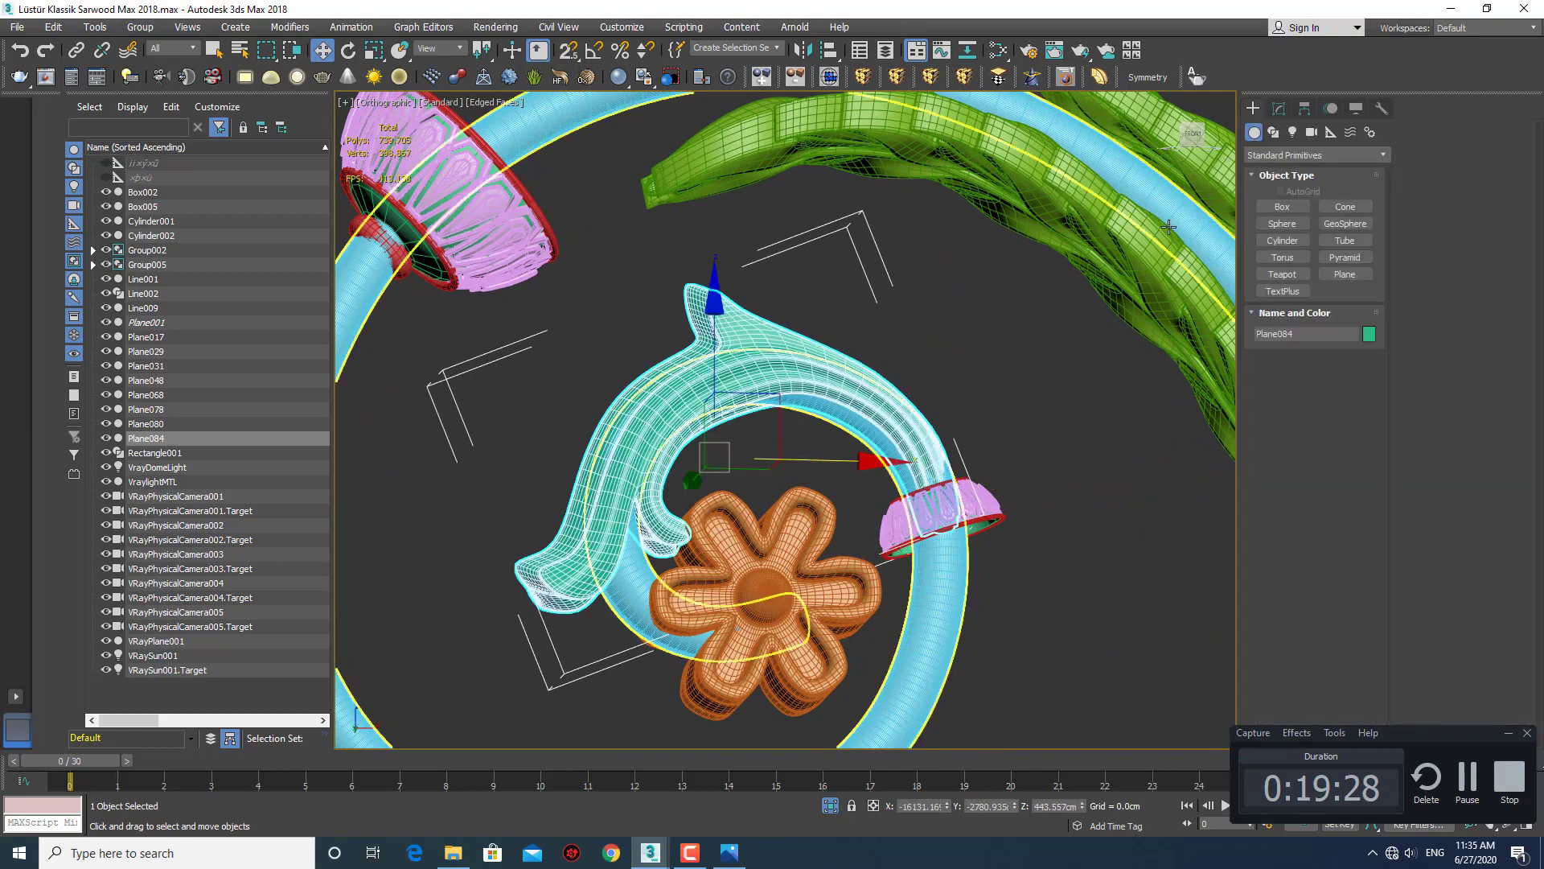
key(F4)
alt+middle_drag(965, 451, 974, 496)
click(973, 497)
scroll(974, 497, up, 3)
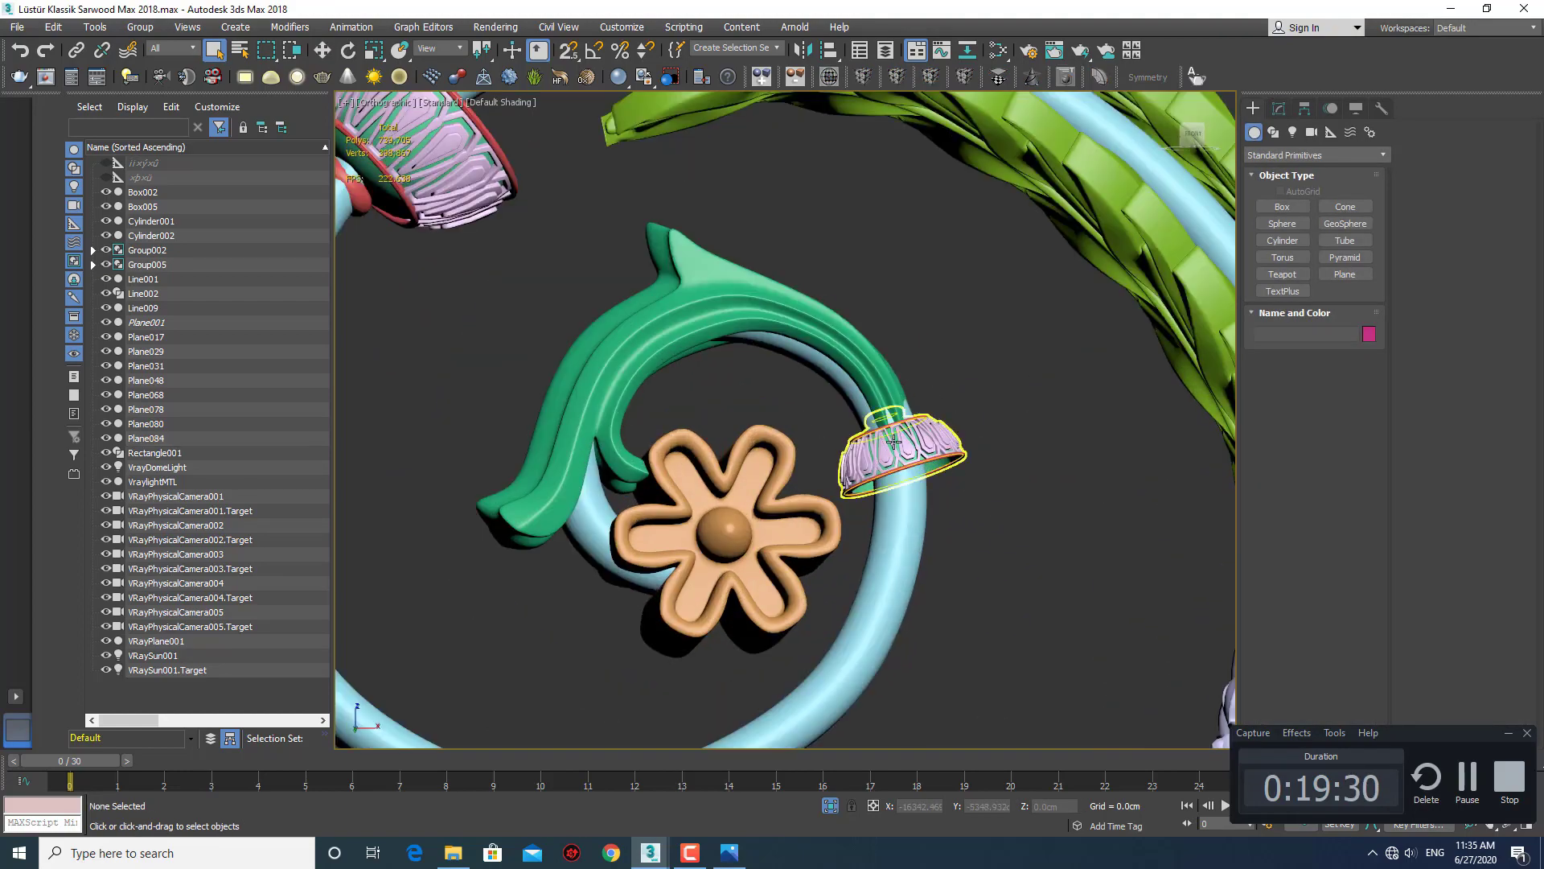
click(877, 458)
scroll(874, 498, up, 2)
scroll(875, 499, up, 2)
key(f)
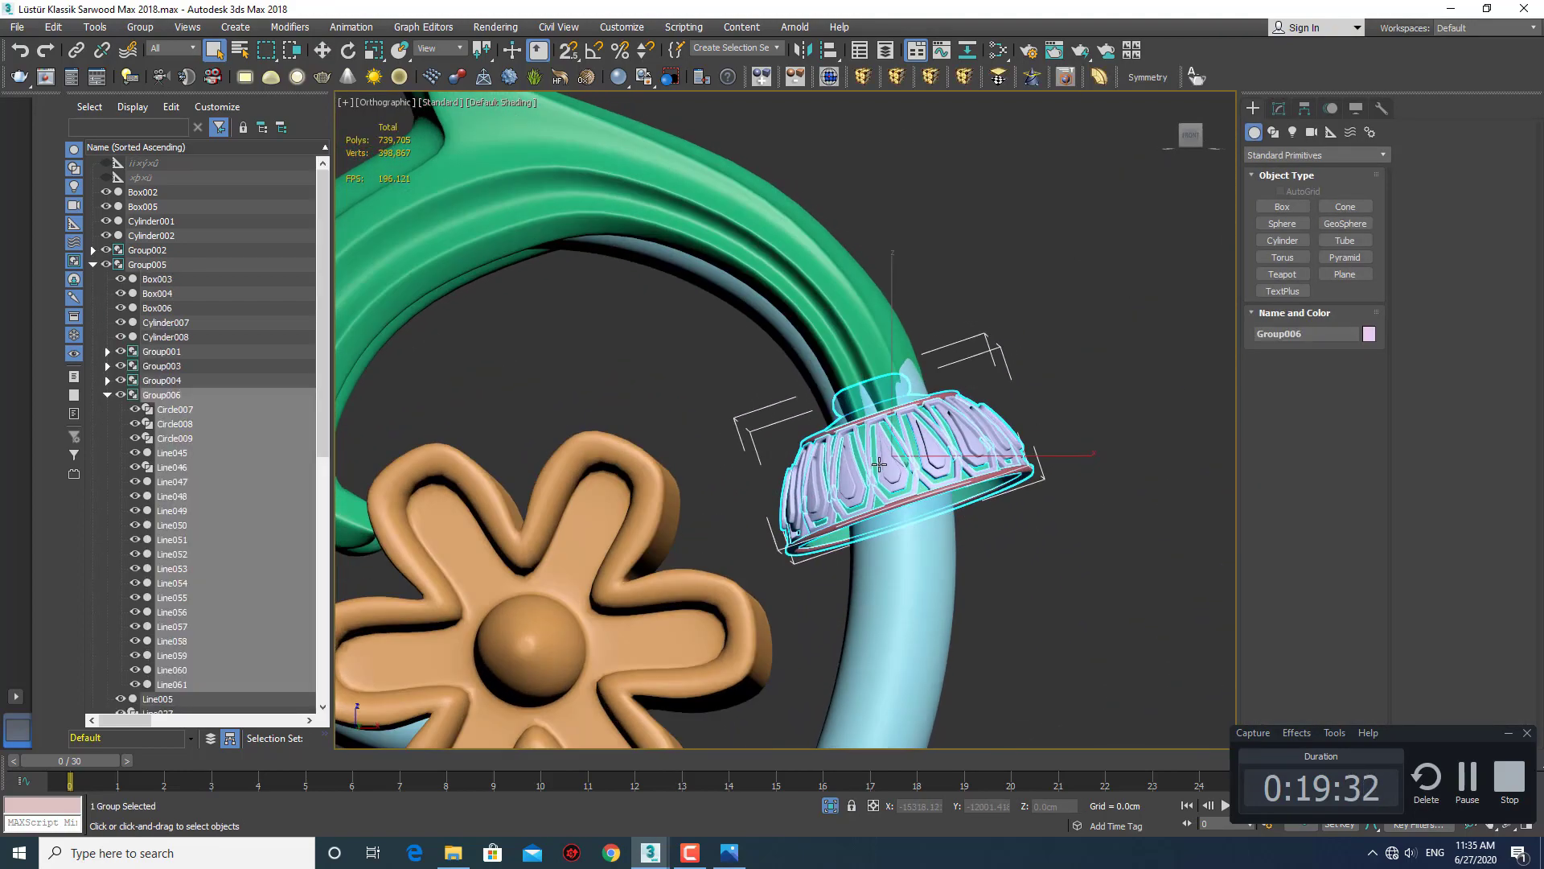
scroll(874, 499, down, 4)
key(z)
scroll(929, 466, down, 2)
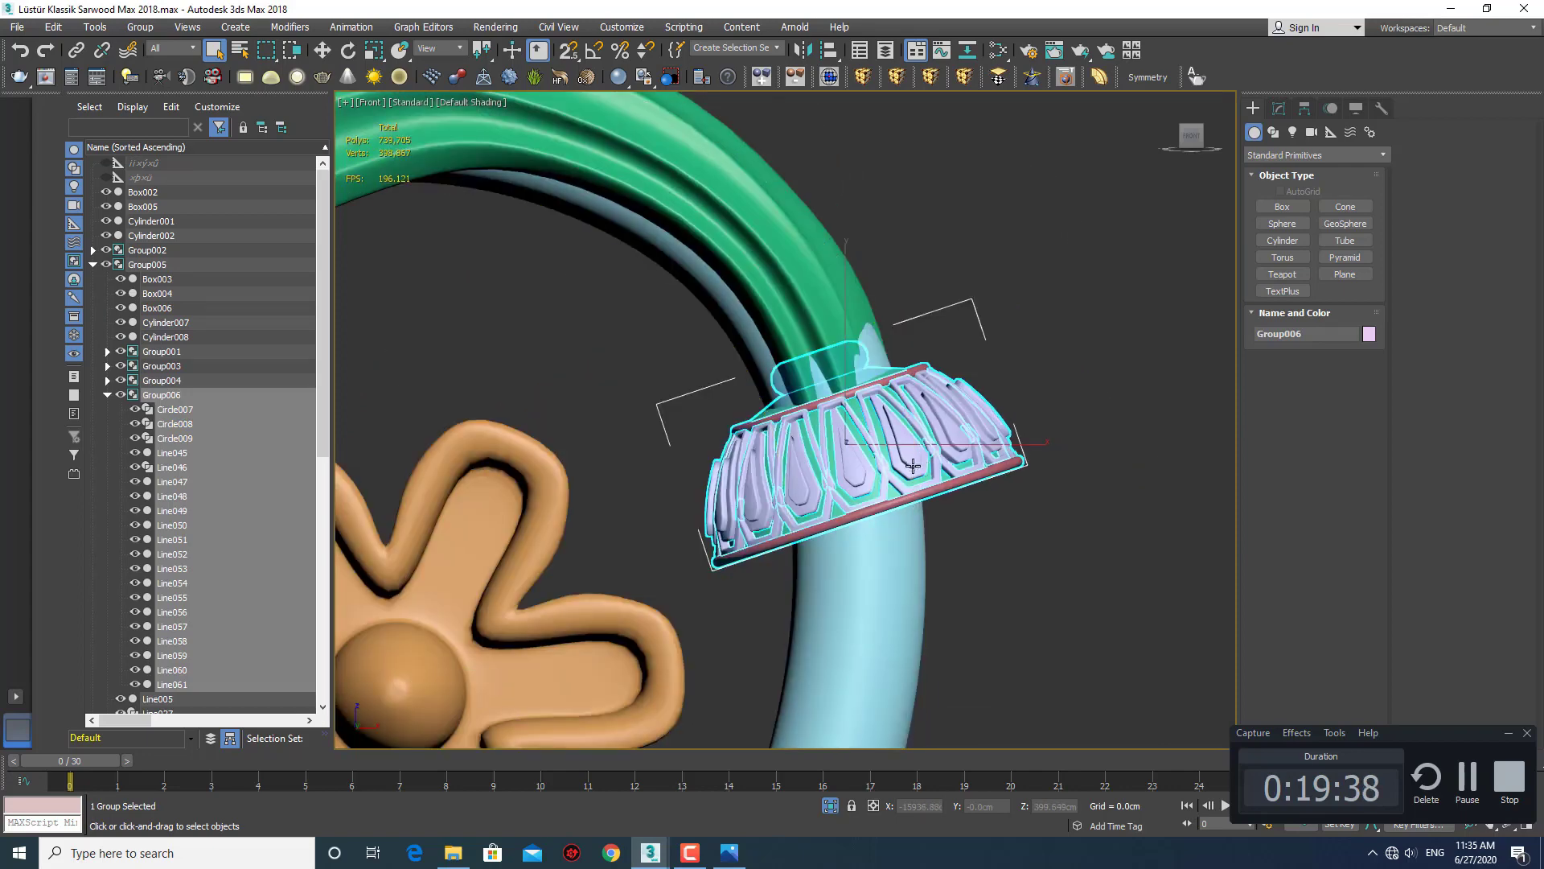
Scale the cup to 128% along local Z, then move it along its local Z axis.
key(r)
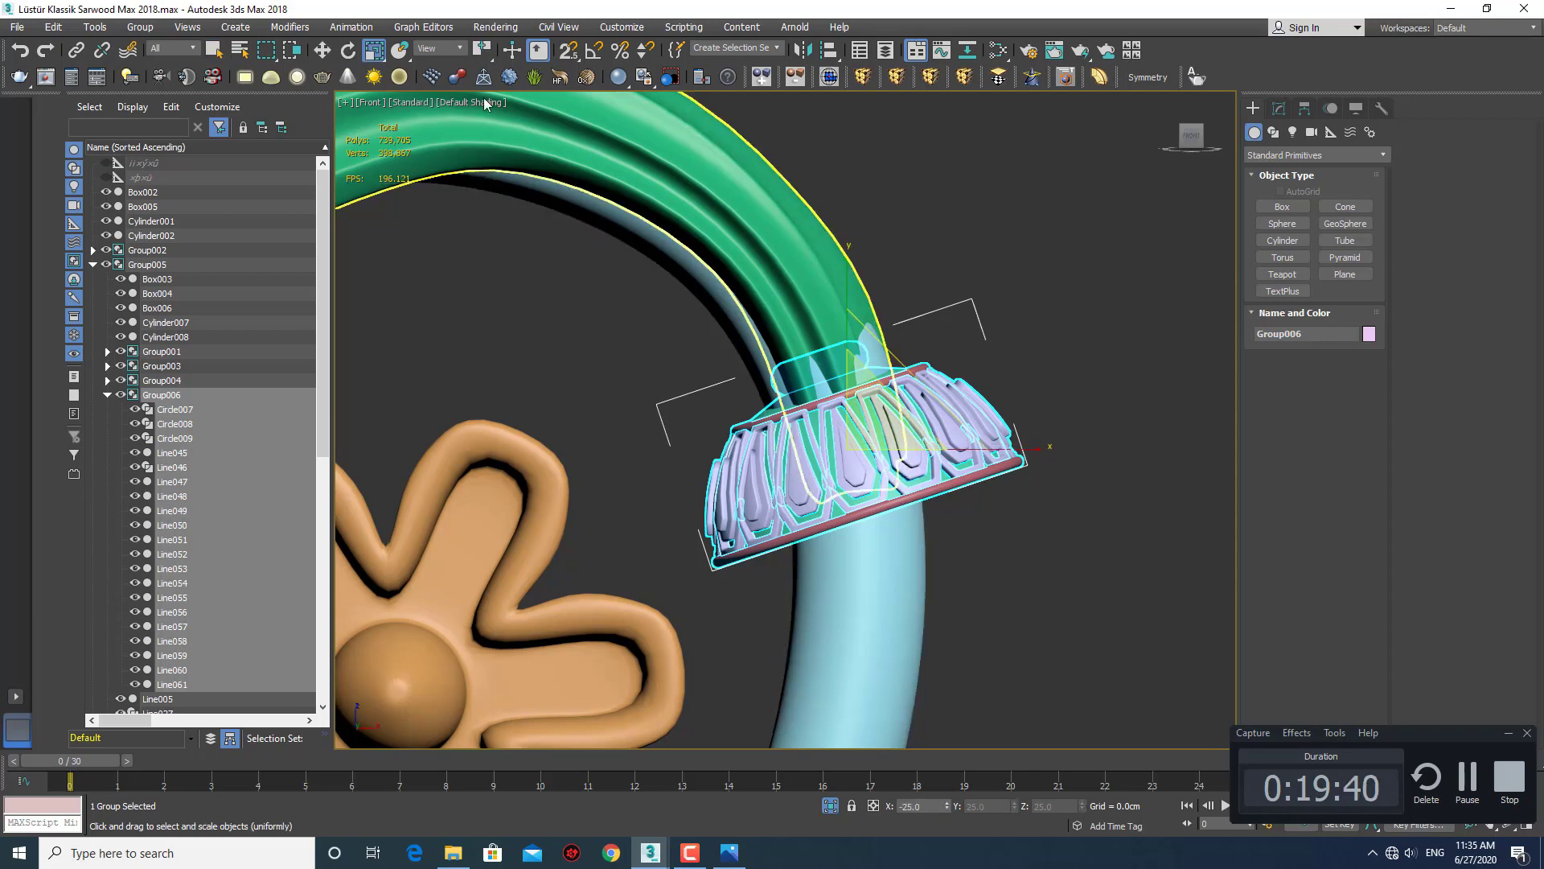
click(438, 48)
click(449, 105)
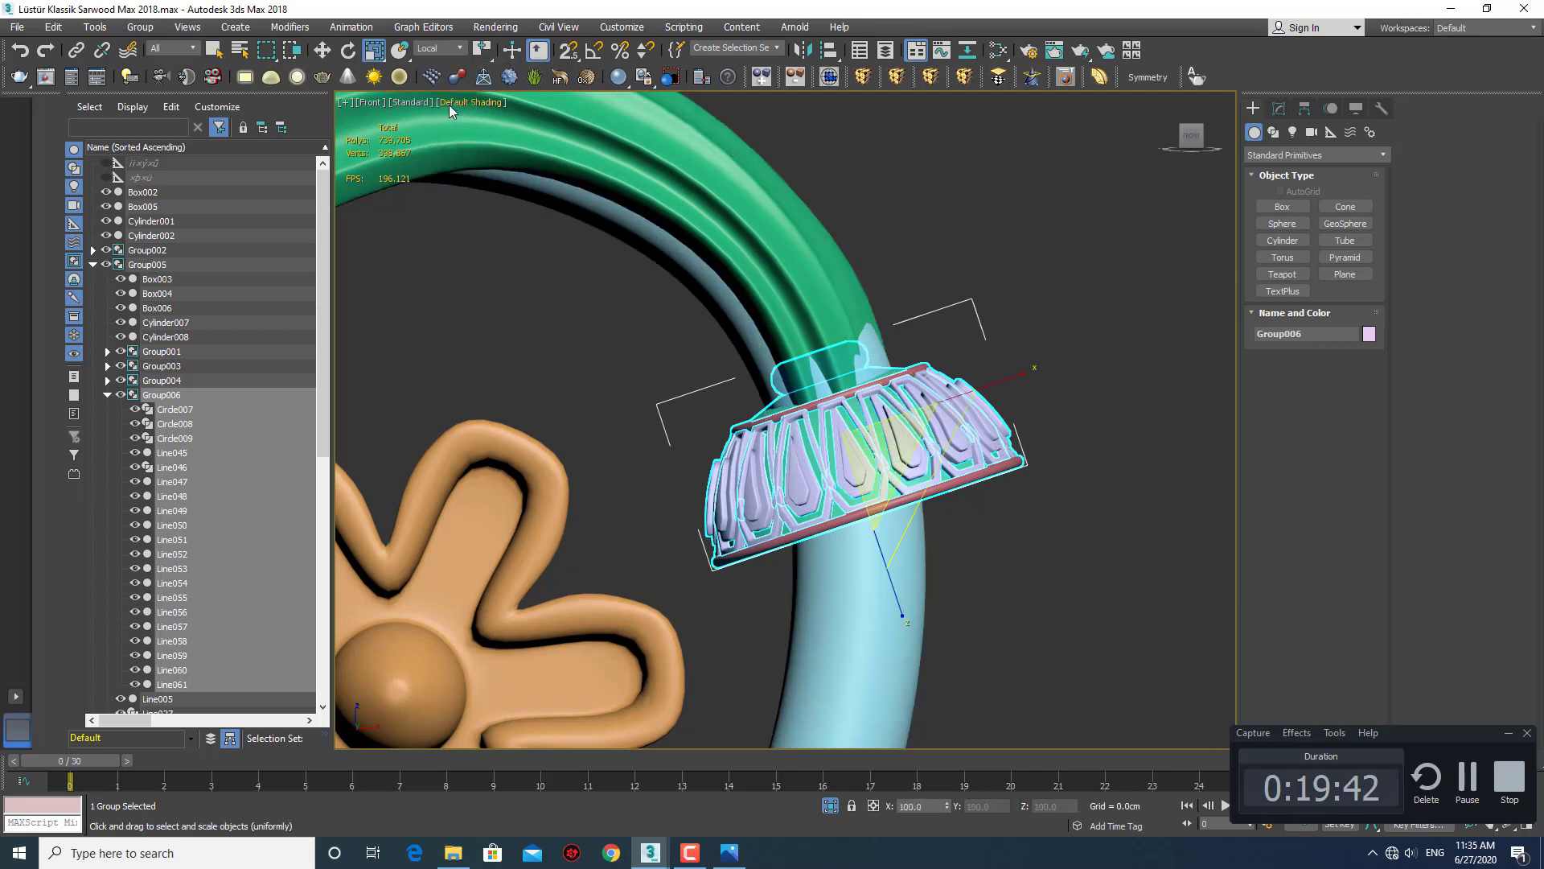
drag(896, 594, 907, 622)
key(w)
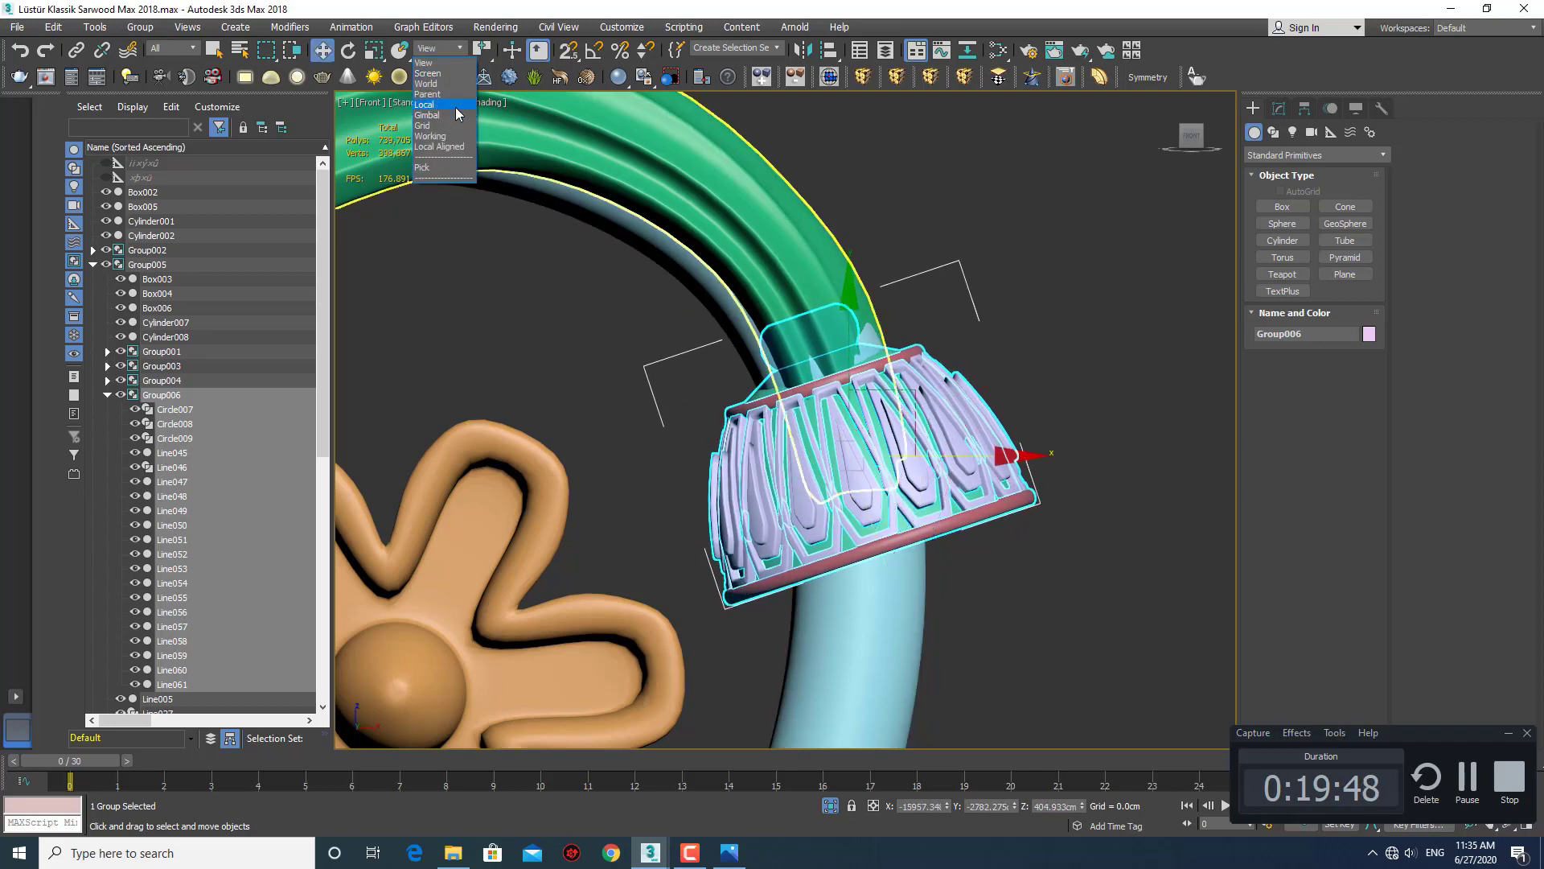
click(455, 107)
mouse_move(898, 580)
mouse_down()
mouse_move(868, 508)
mouse_move(858, 525)
mouse_up()
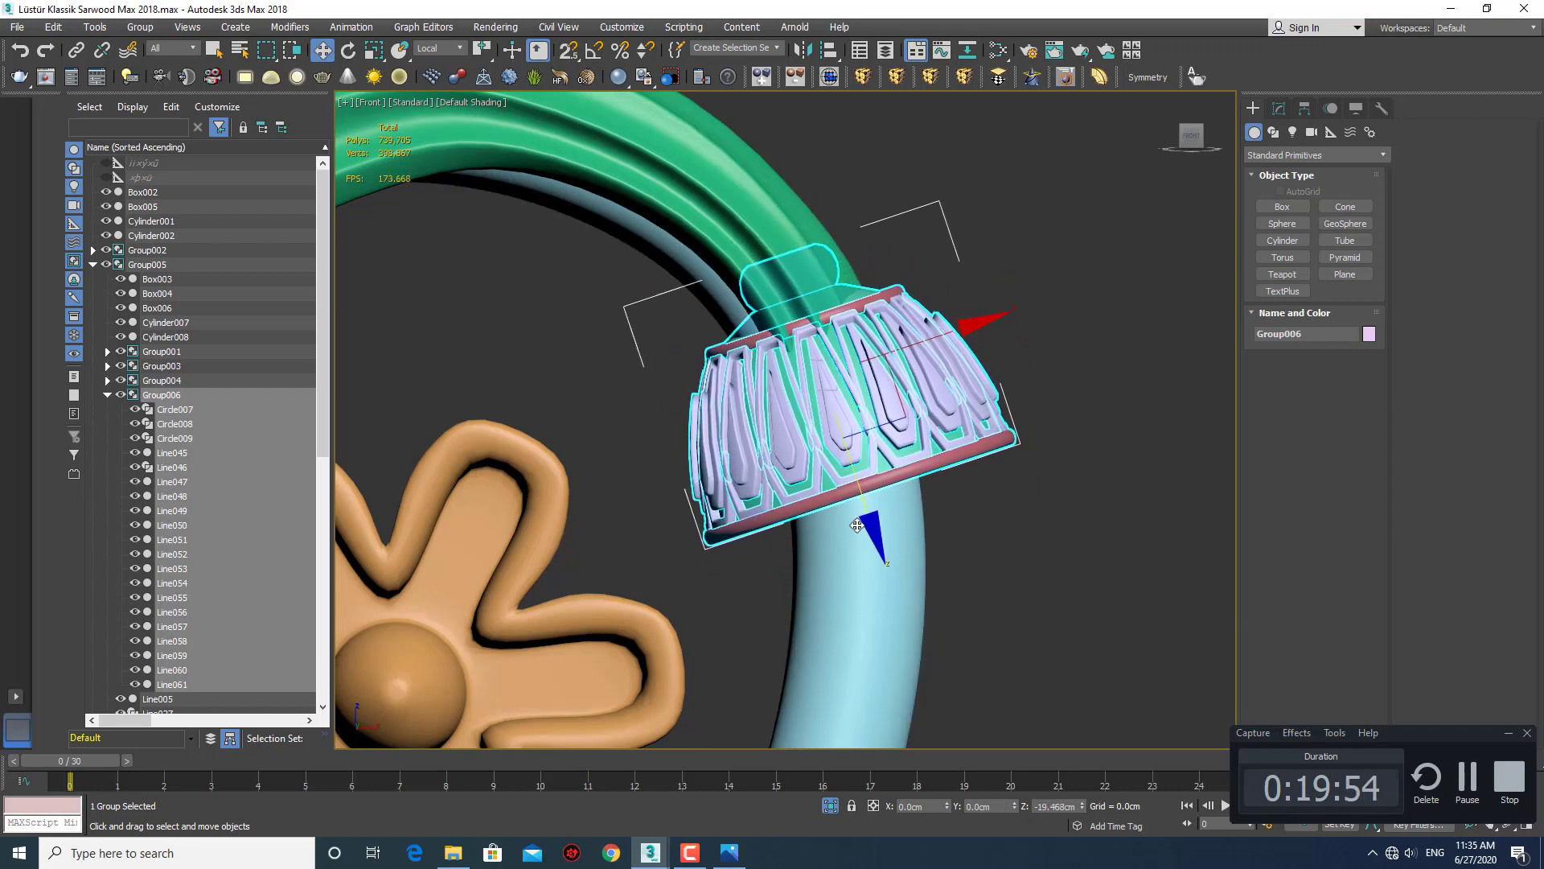
alt+middle_drag(858, 525, 1198, 477)
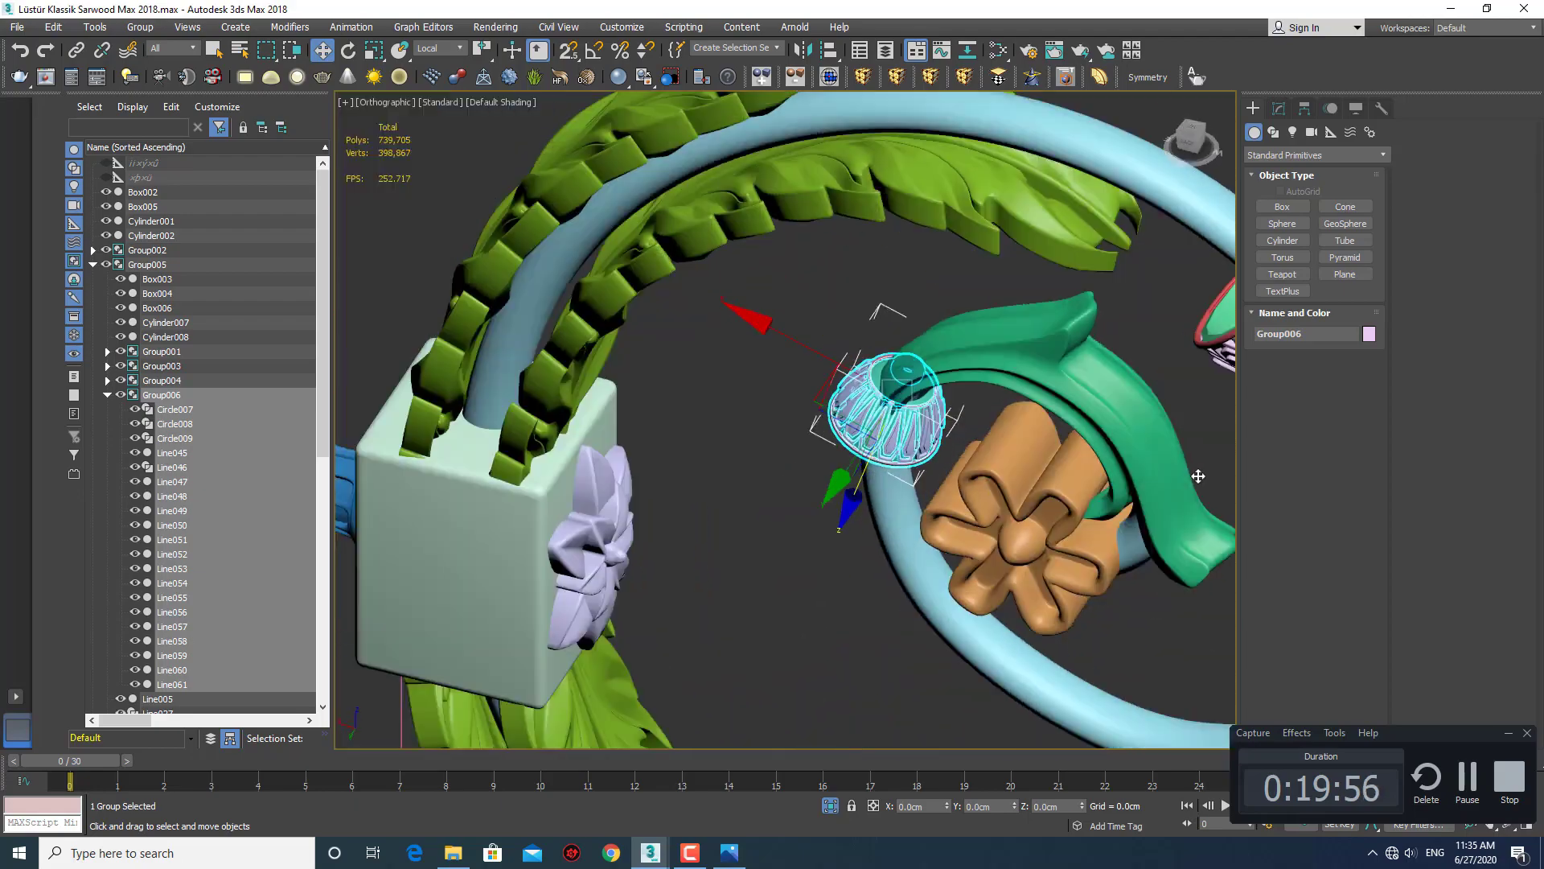
scroll(850, 537, down, 3)
mouse_move(965, 482)
alt+middle_down()
mouse_move(849, 537)
mouse_move(1069, 508)
mouse_move(910, 486)
alt+middle_up()
key(F4)
key(q)
click(850, 537)
scroll(906, 514, down, 2)
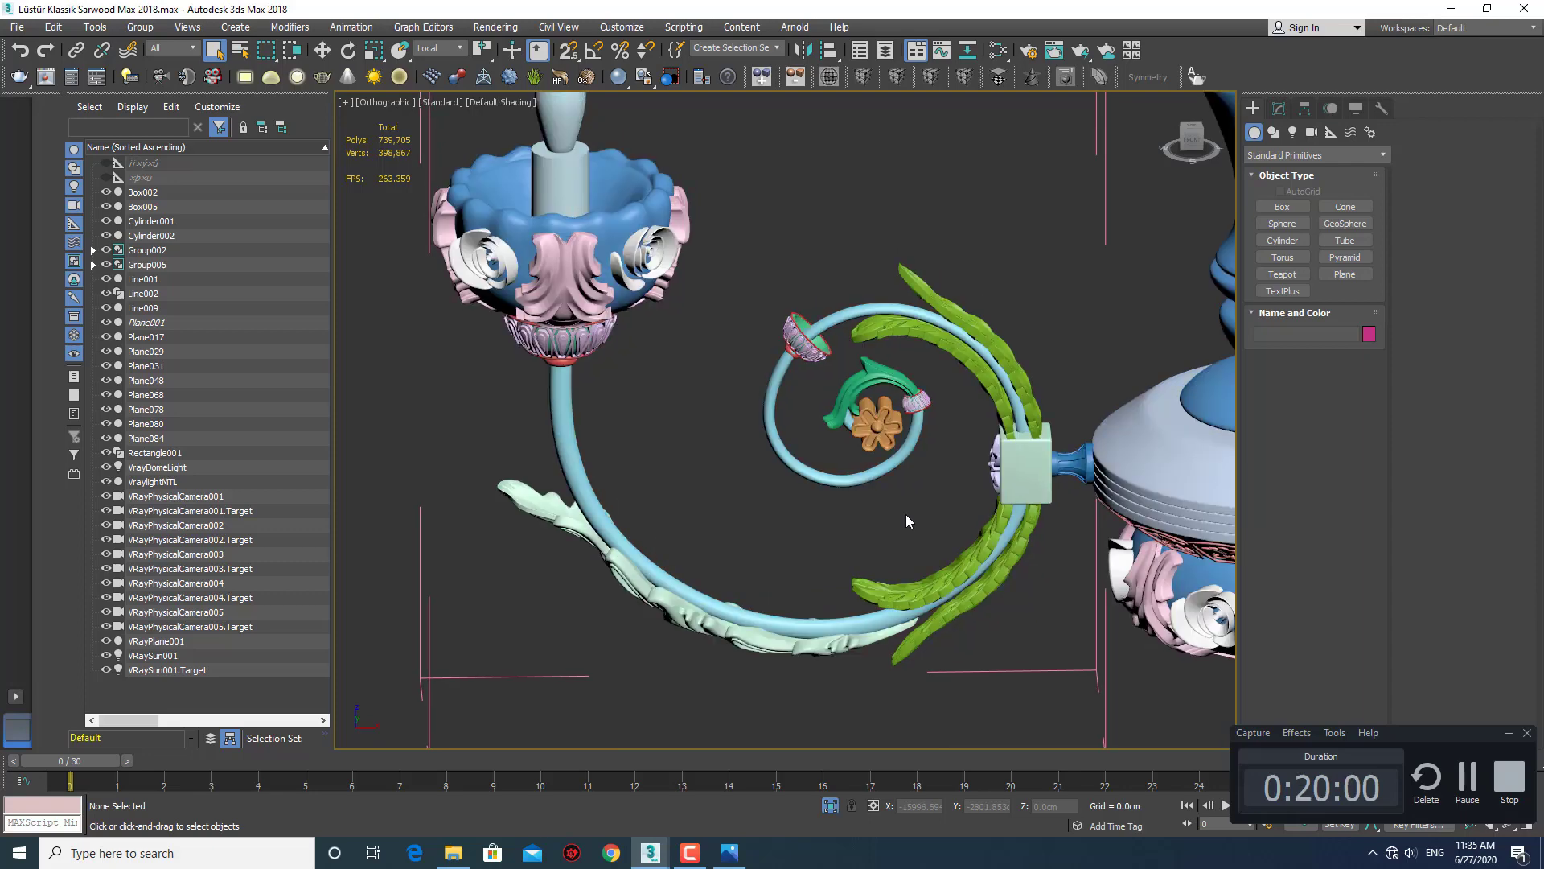
alt+middle_drag(906, 514, 893, 500)
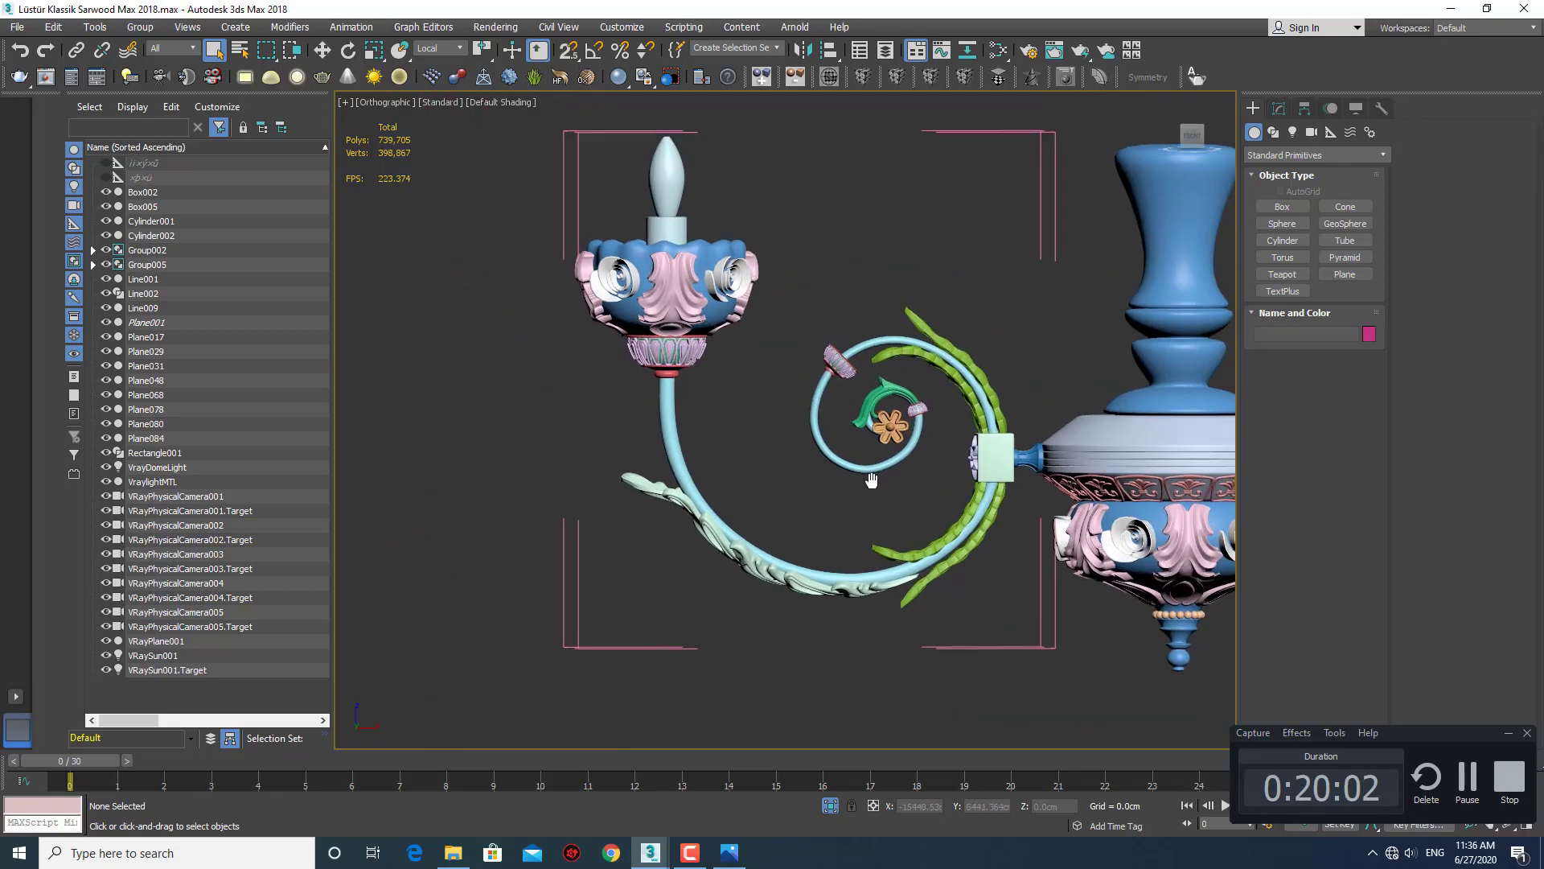
scroll(761, 508, down, 2)
scroll(808, 497, down, 2)
middle_drag(813, 499, 1078, 426)
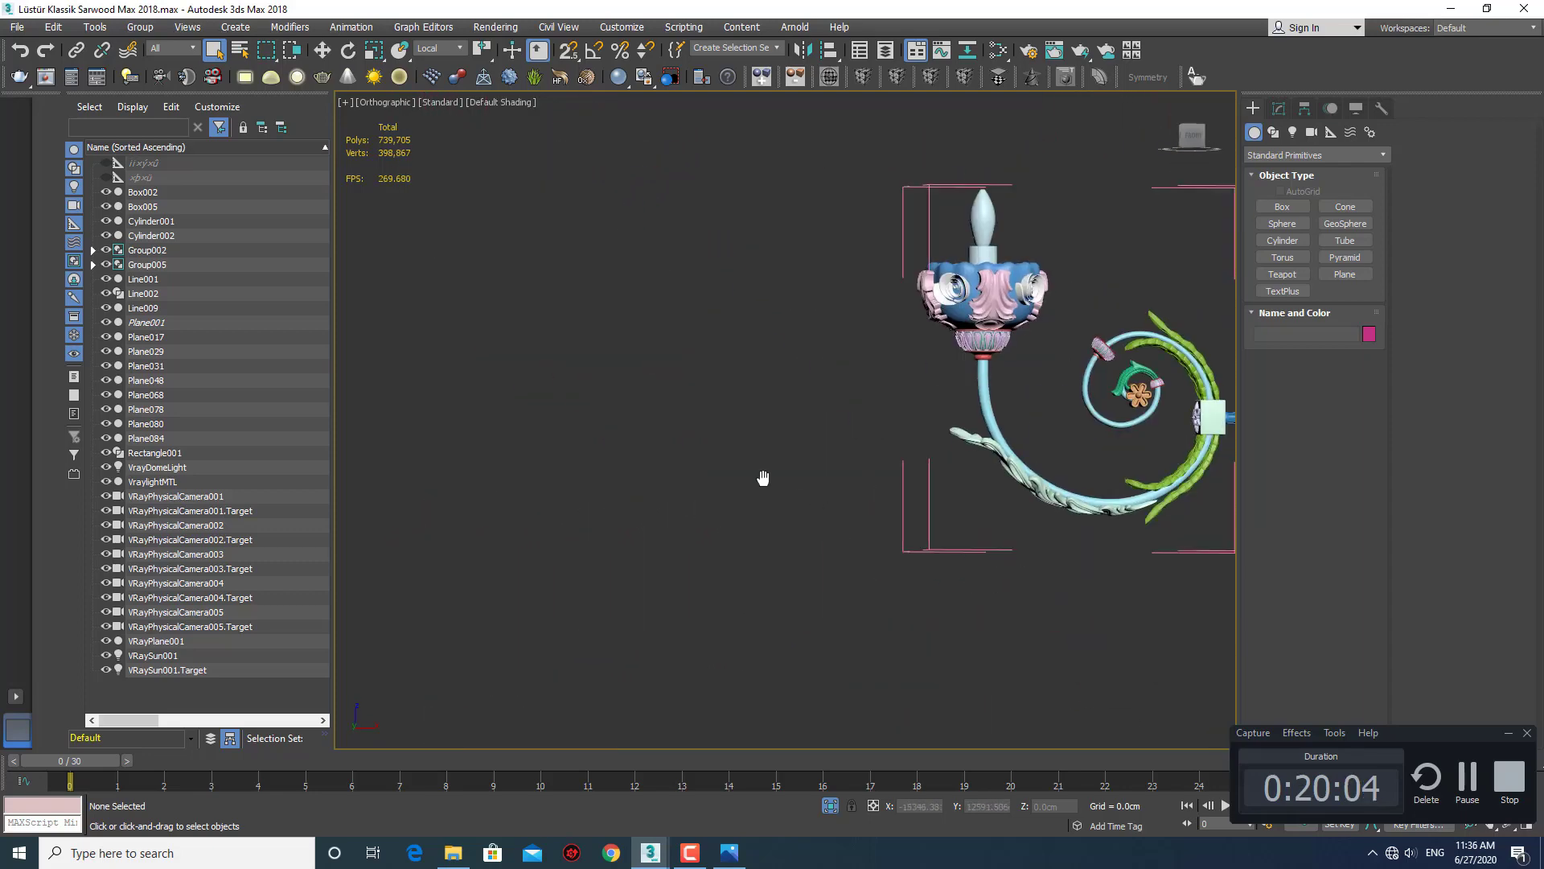
scroll(1078, 427, down, 5)
scroll(919, 413, up, 4)
scroll(920, 413, up, 2)
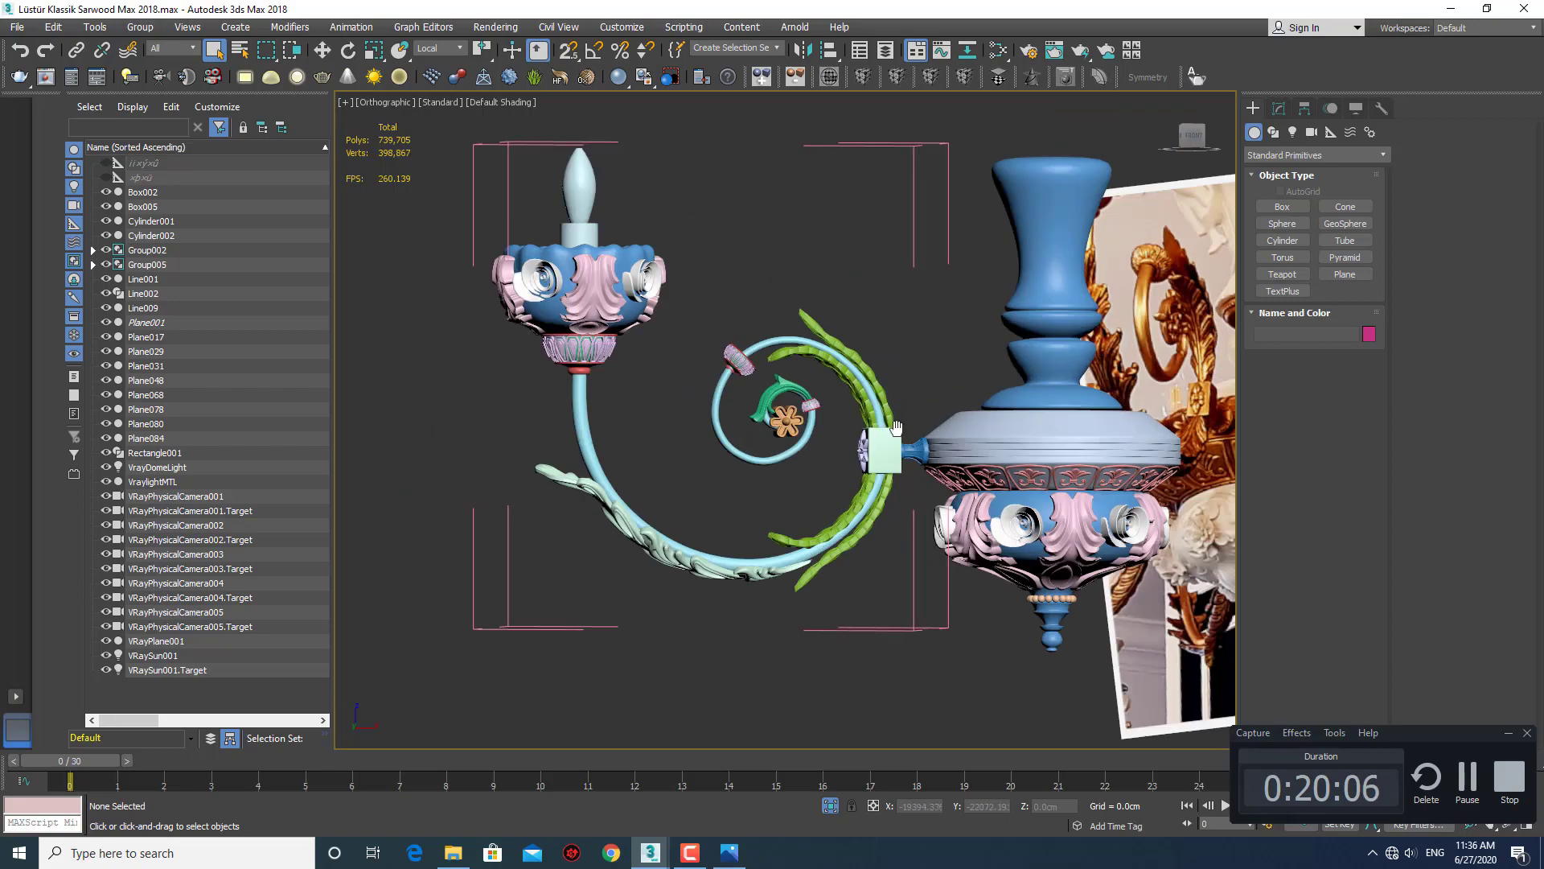
key(p)
scroll(909, 412, up, 3)
scroll(901, 412, up, 2)
alt+middle_drag(901, 411, 893, 418)
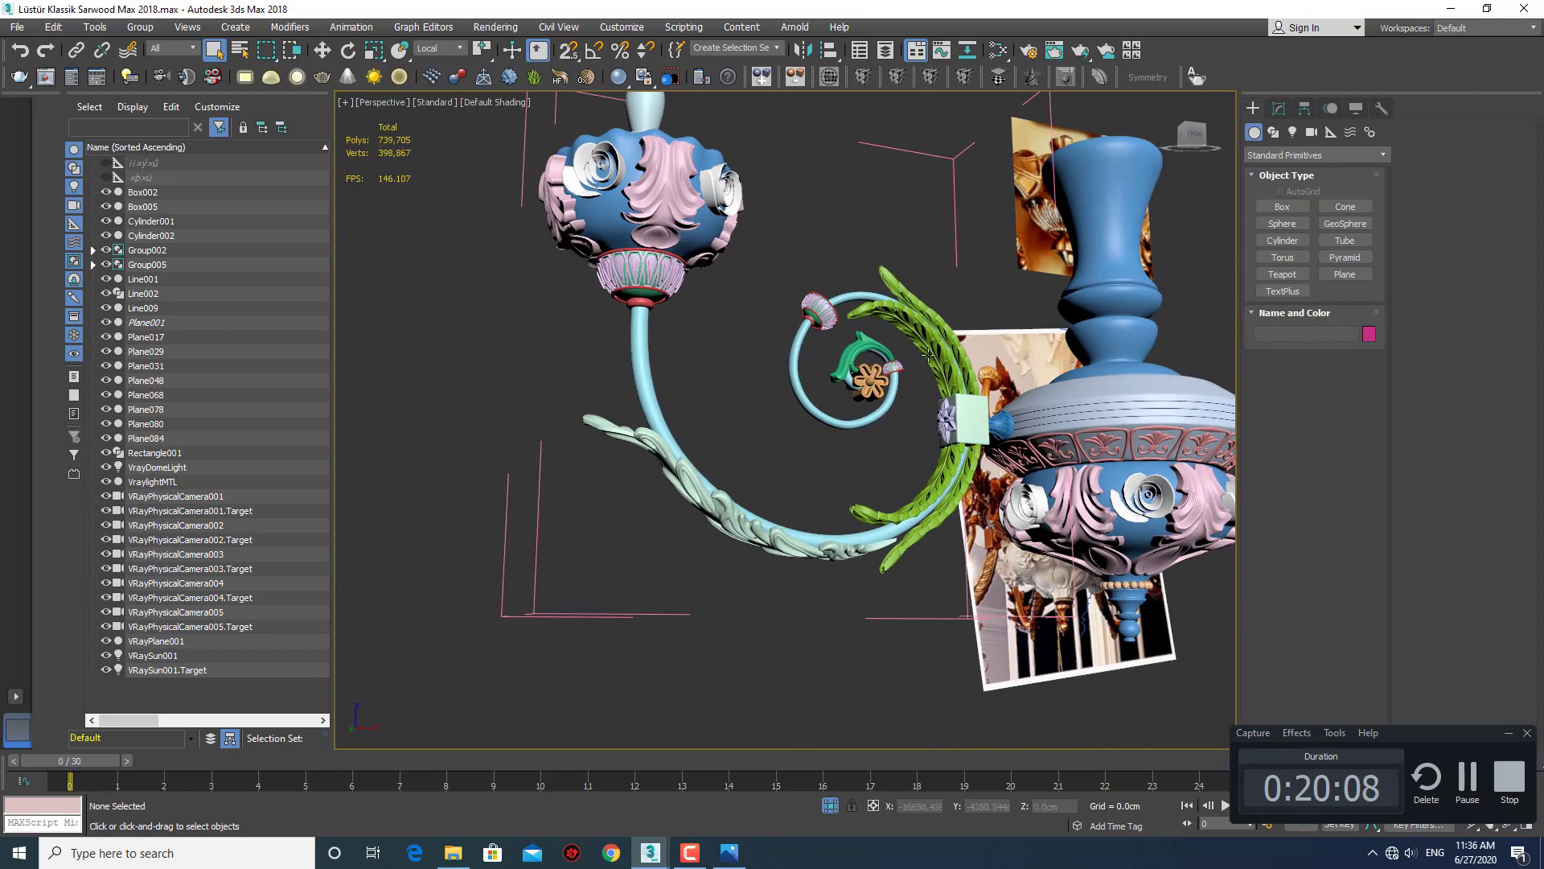
click(893, 419)
scroll(893, 360, up, 3)
scroll(885, 430, up, 2)
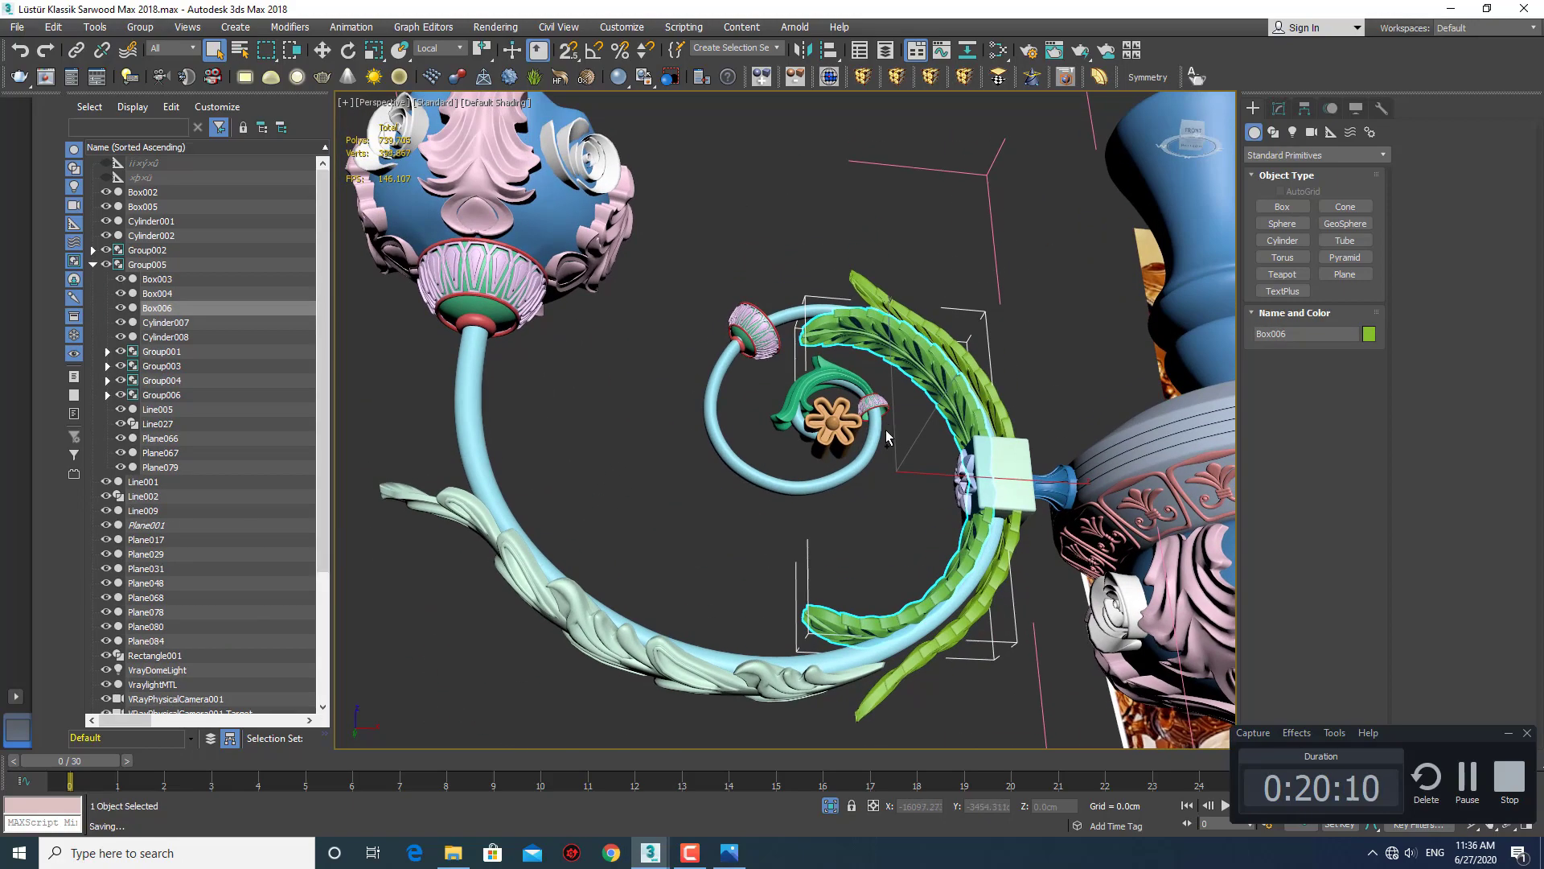
alt+middle_drag(886, 430, 899, 414)
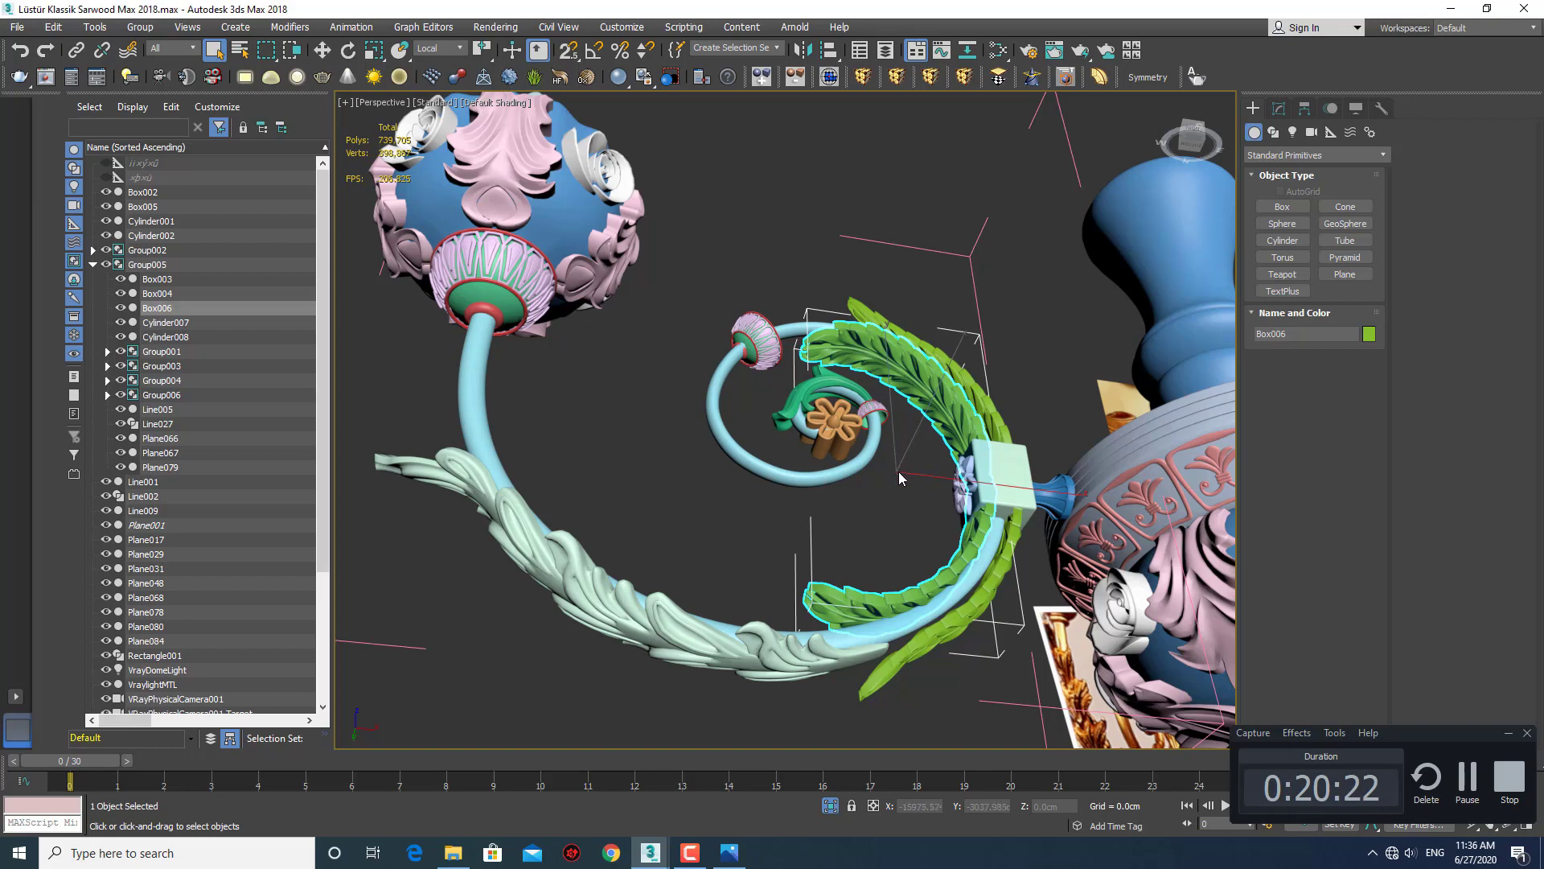
mouse_move(906, 468)
middle_down()
mouse_move(928, 472)
mouse_move(882, 474)
mouse_move(883, 541)
mouse_move(899, 526)
mouse_move(850, 554)
middle_up()
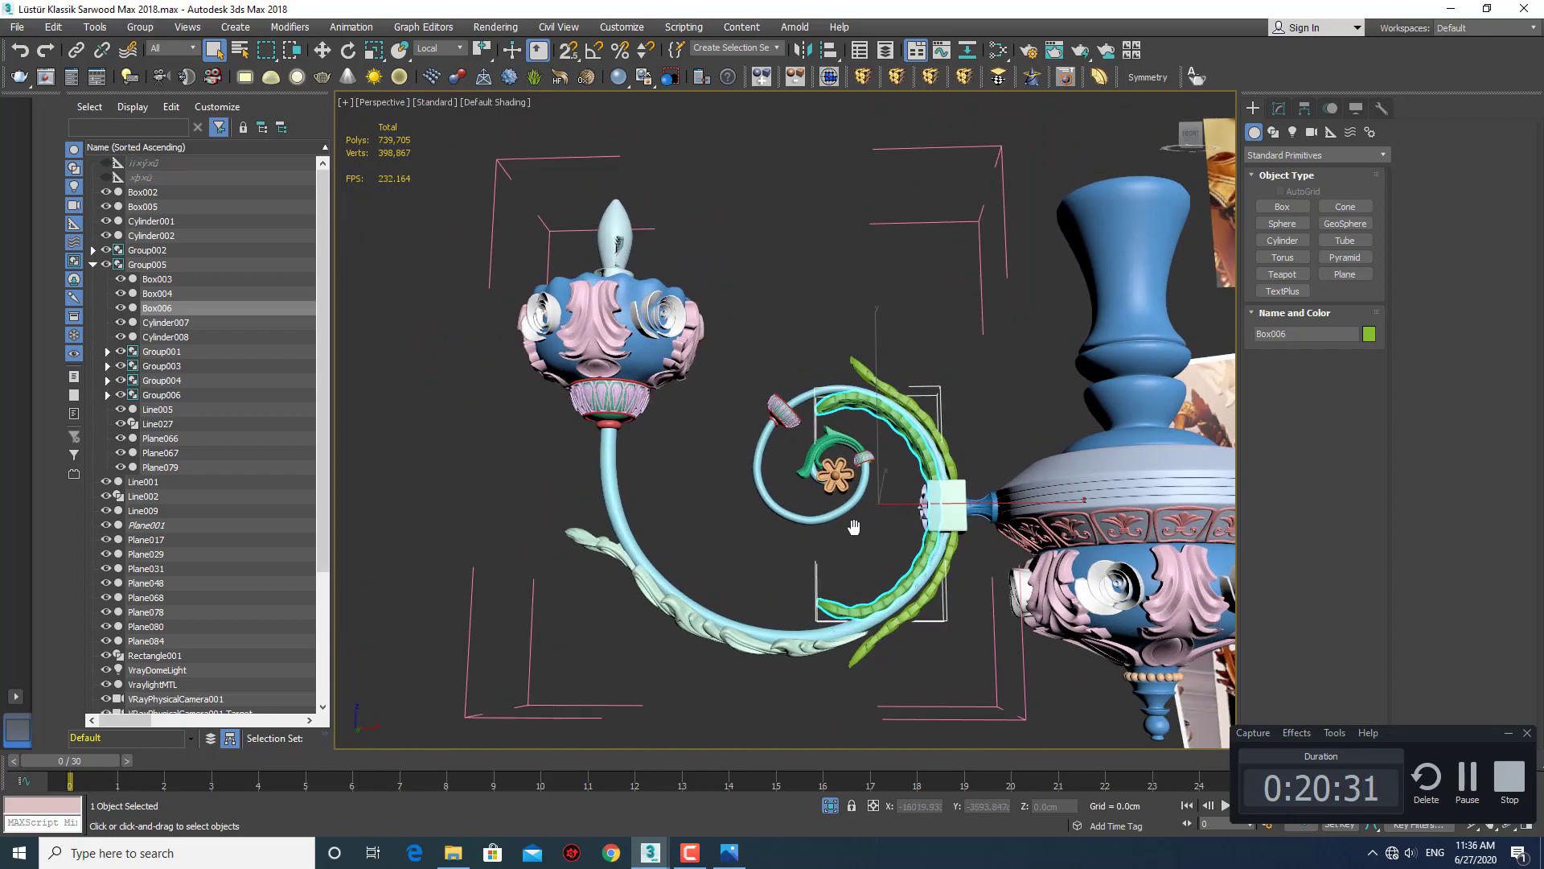
click(730, 852)
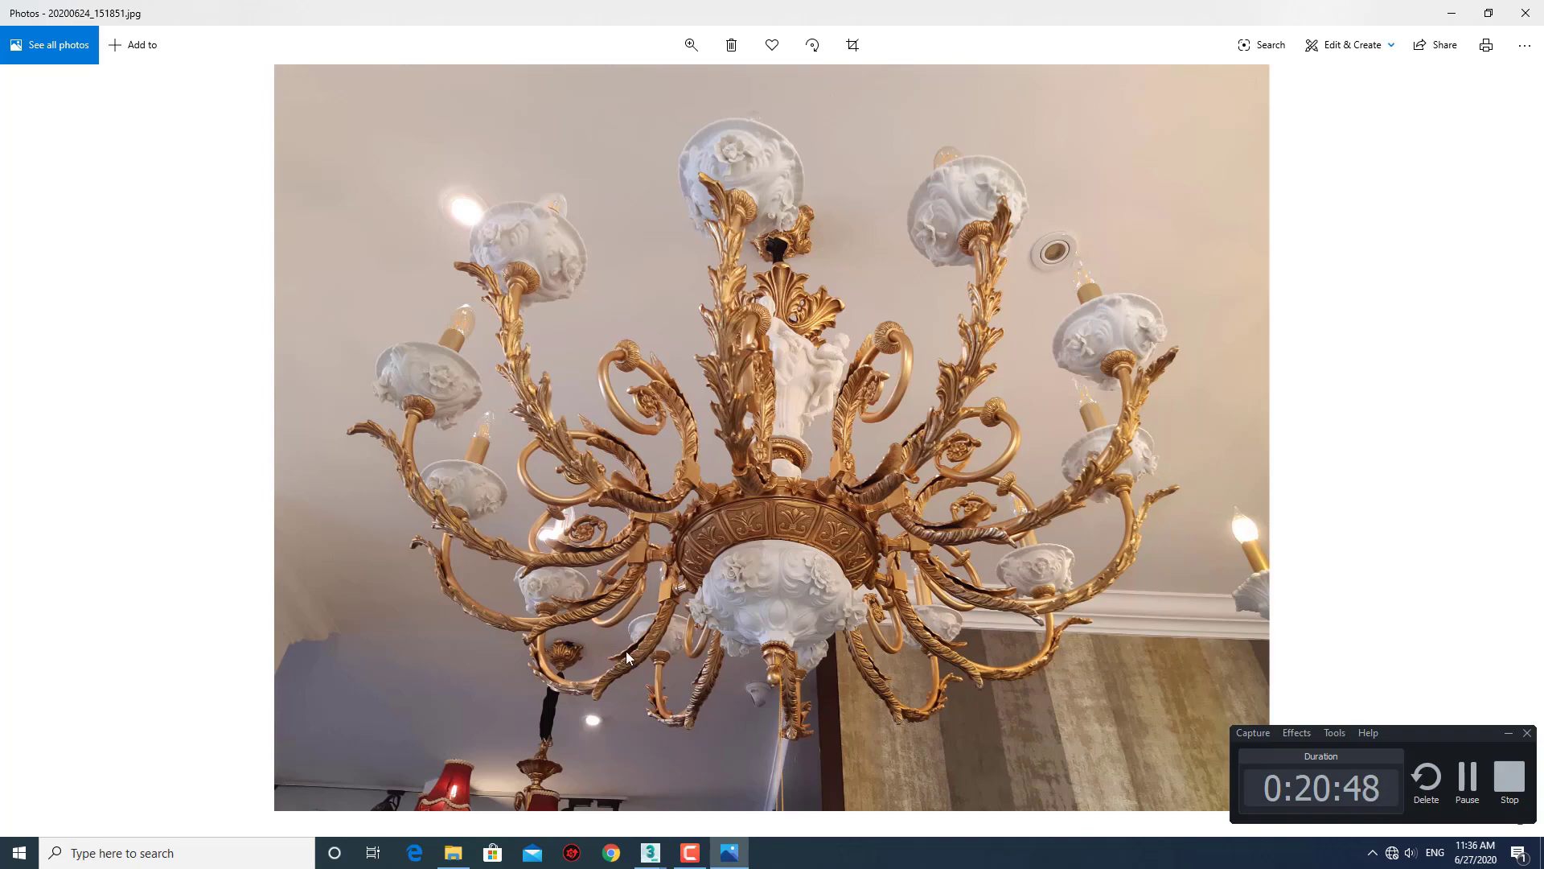
click(1450, 16)
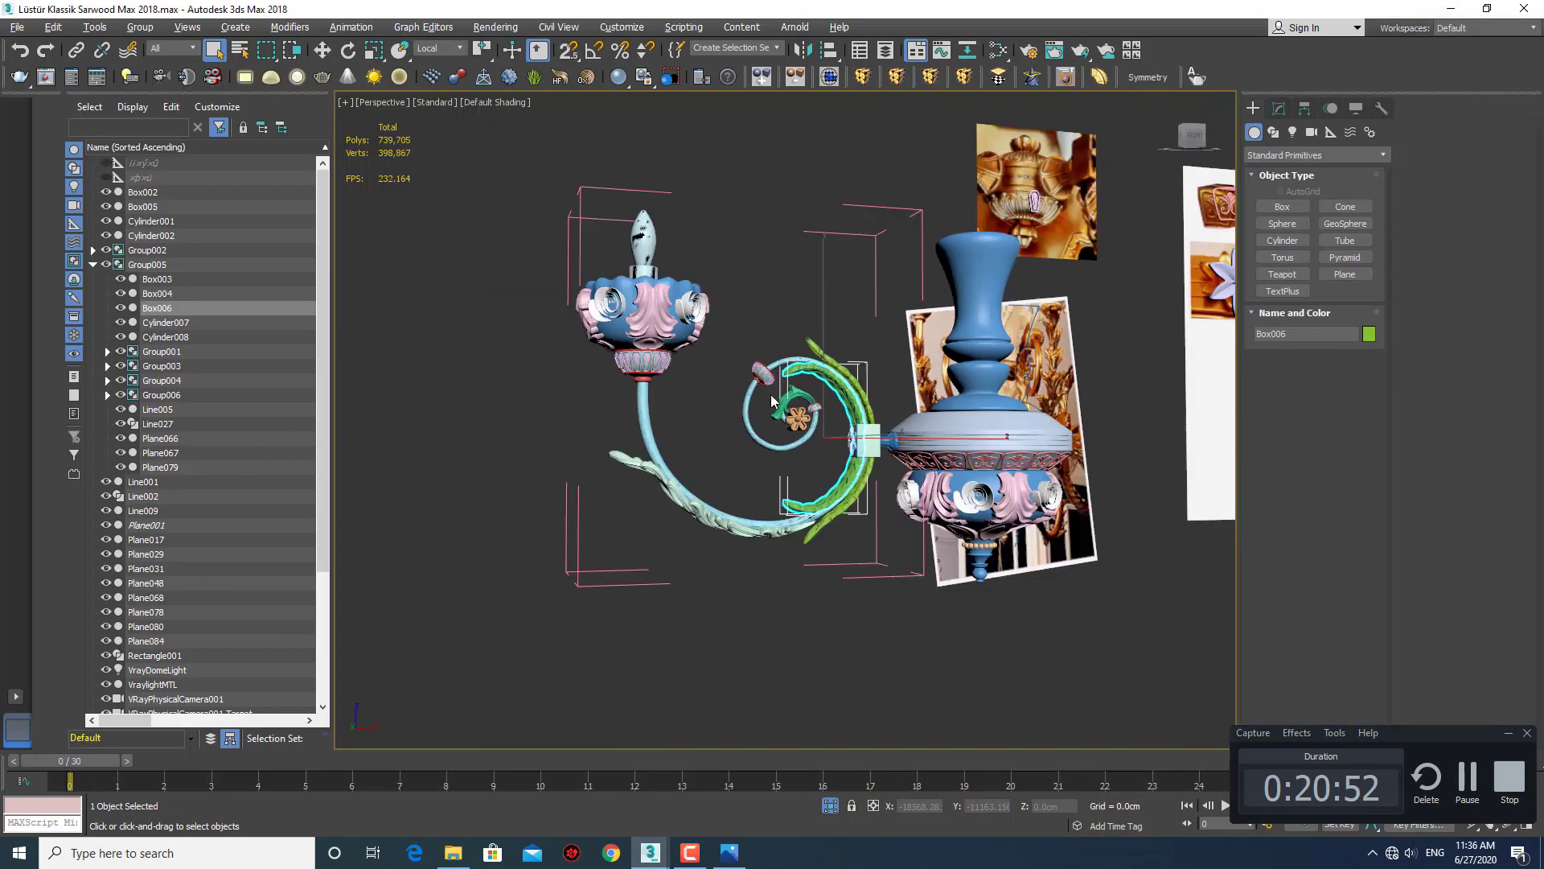
Close the wall-arm group Group005, test-moving it and cancelling the move.
click(173, 48)
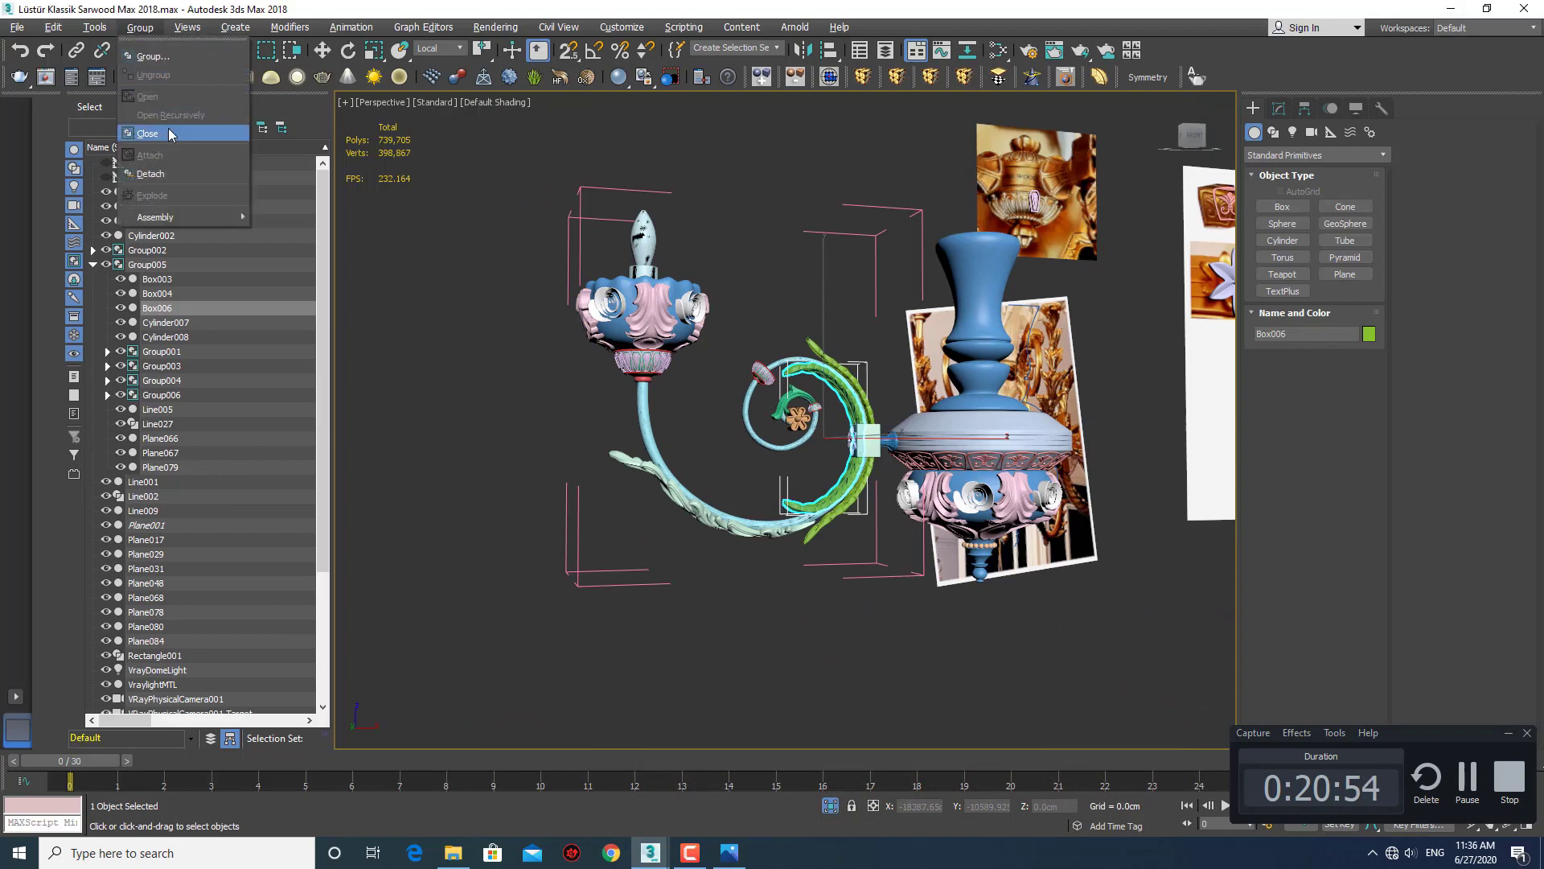
click(845, 400)
key(w)
drag(844, 399, 606, 399)
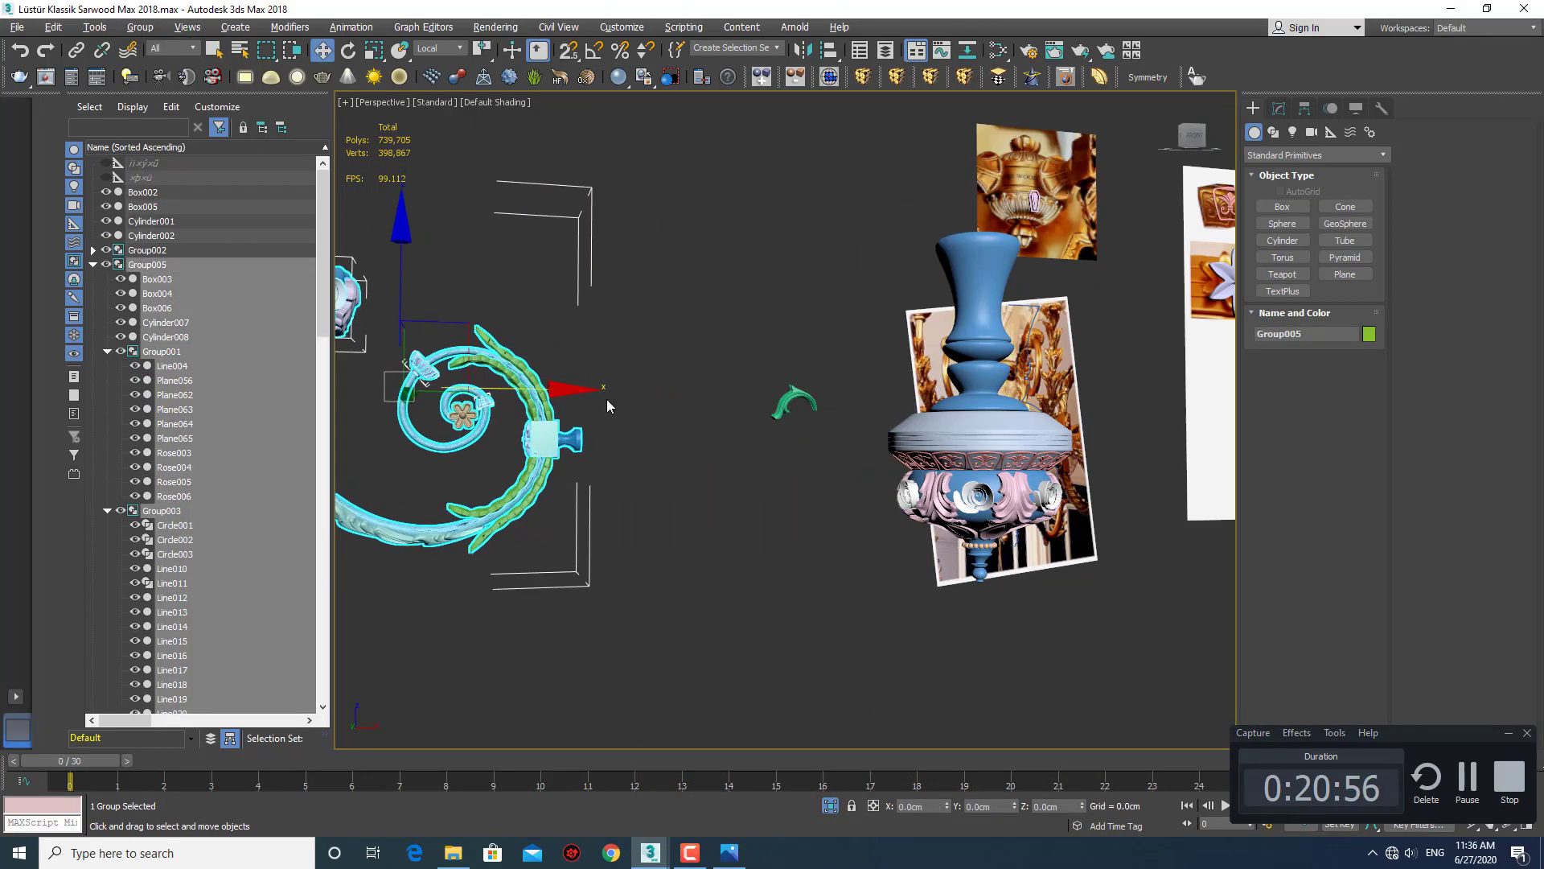
right_click(607, 399)
key(q)
Set the teal curled piece Plane084's TurboSmooth Iterations to 1.
scroll(793, 404, up, 3)
click(840, 375)
scroll(853, 403, up, 5)
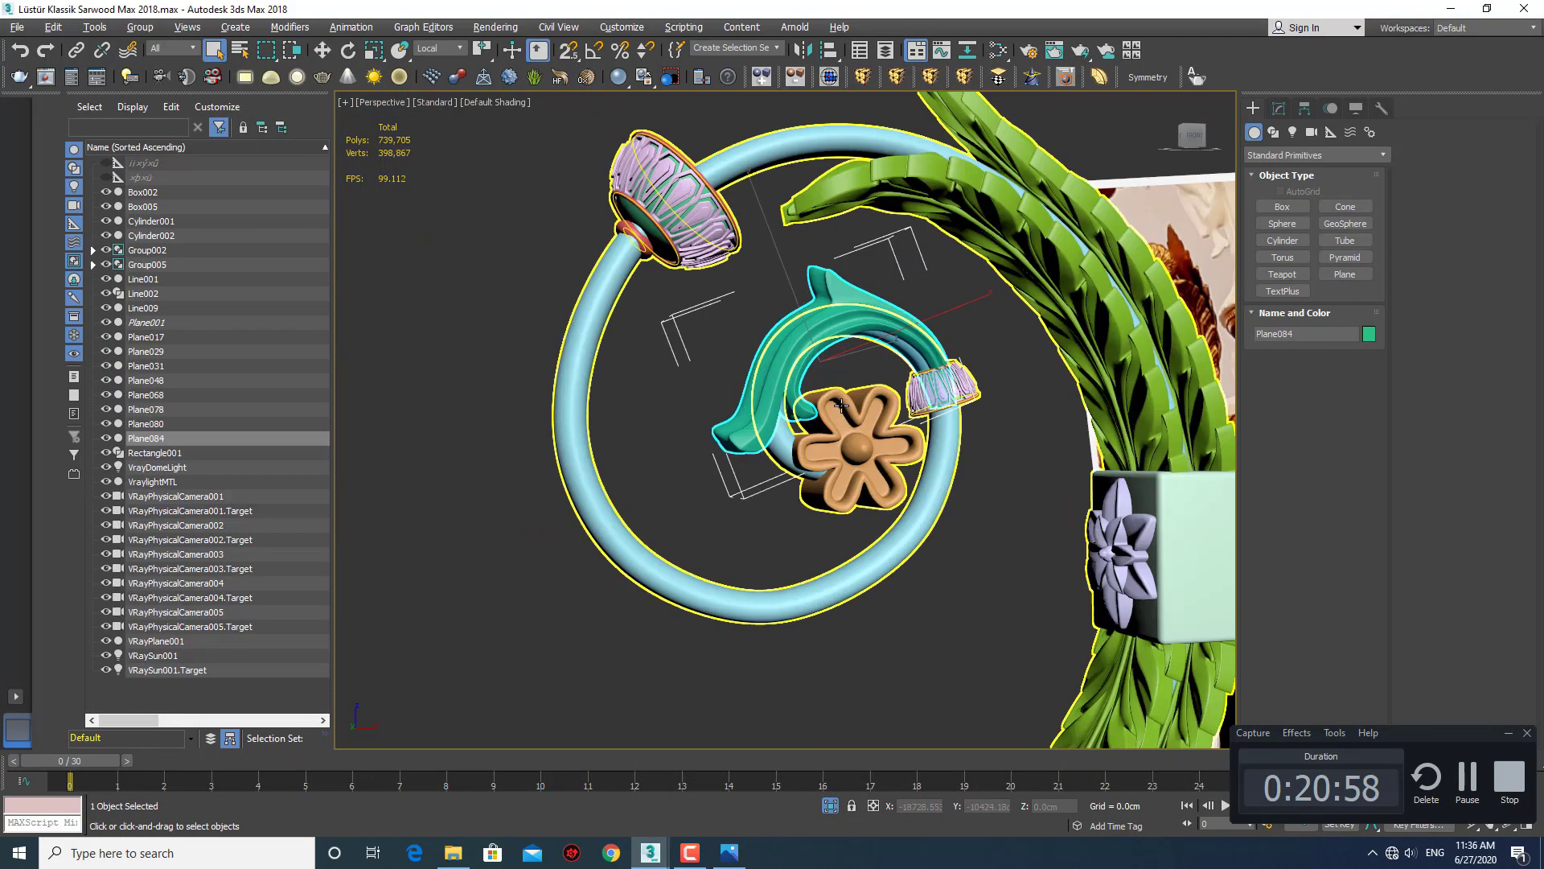
scroll(906, 416, up, 3)
scroll(906, 416, up, 2)
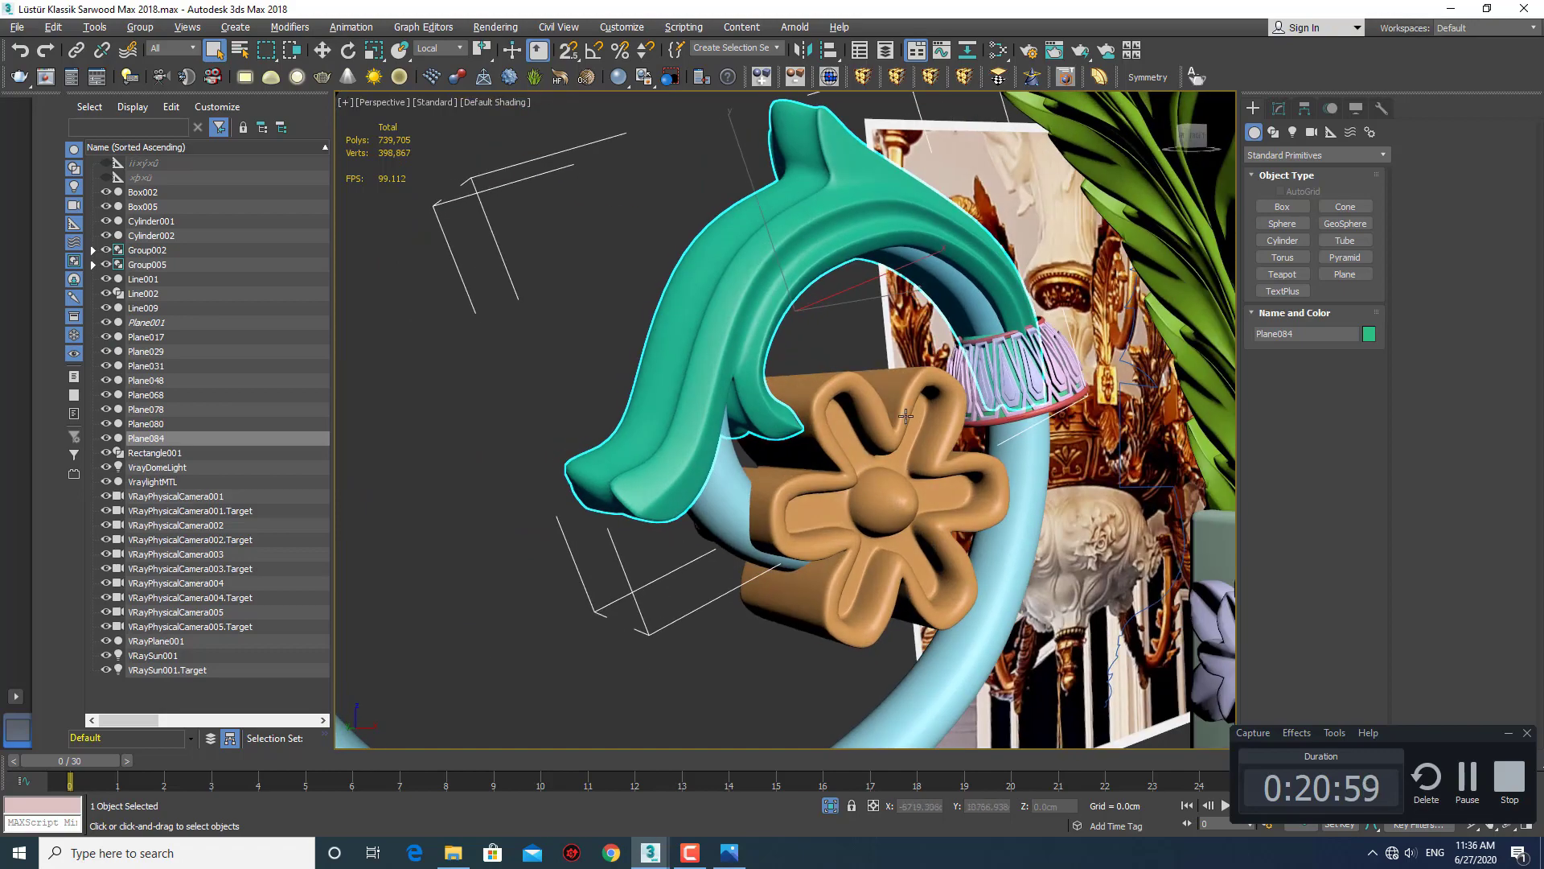
click(1279, 108)
click(1365, 353)
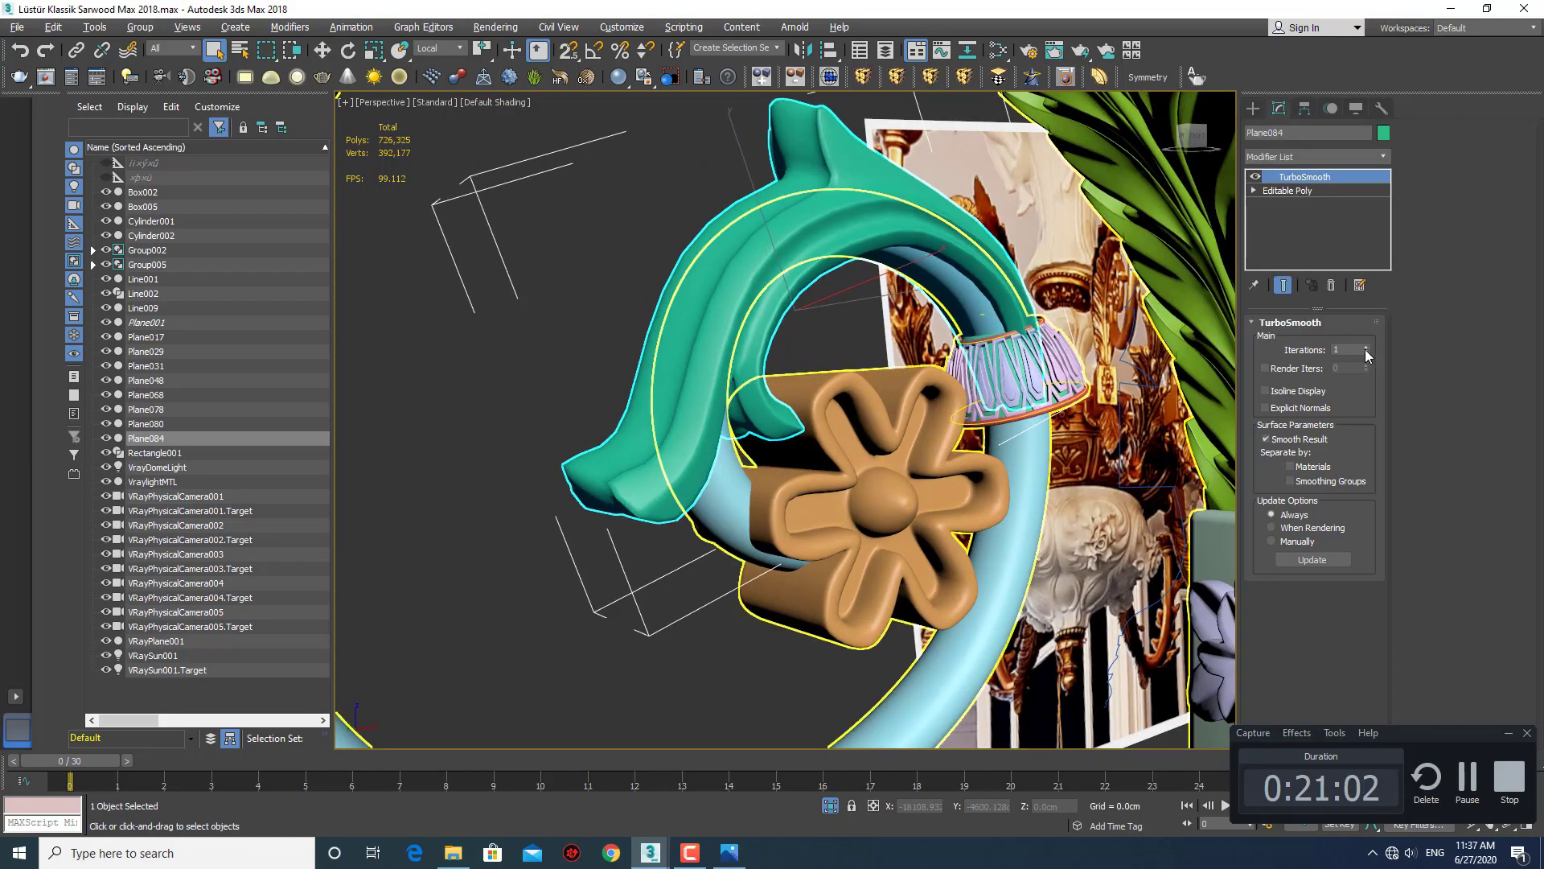
scroll(1080, 295, down, 3)
scroll(1081, 296, down, 3)
scroll(1081, 296, down, 2)
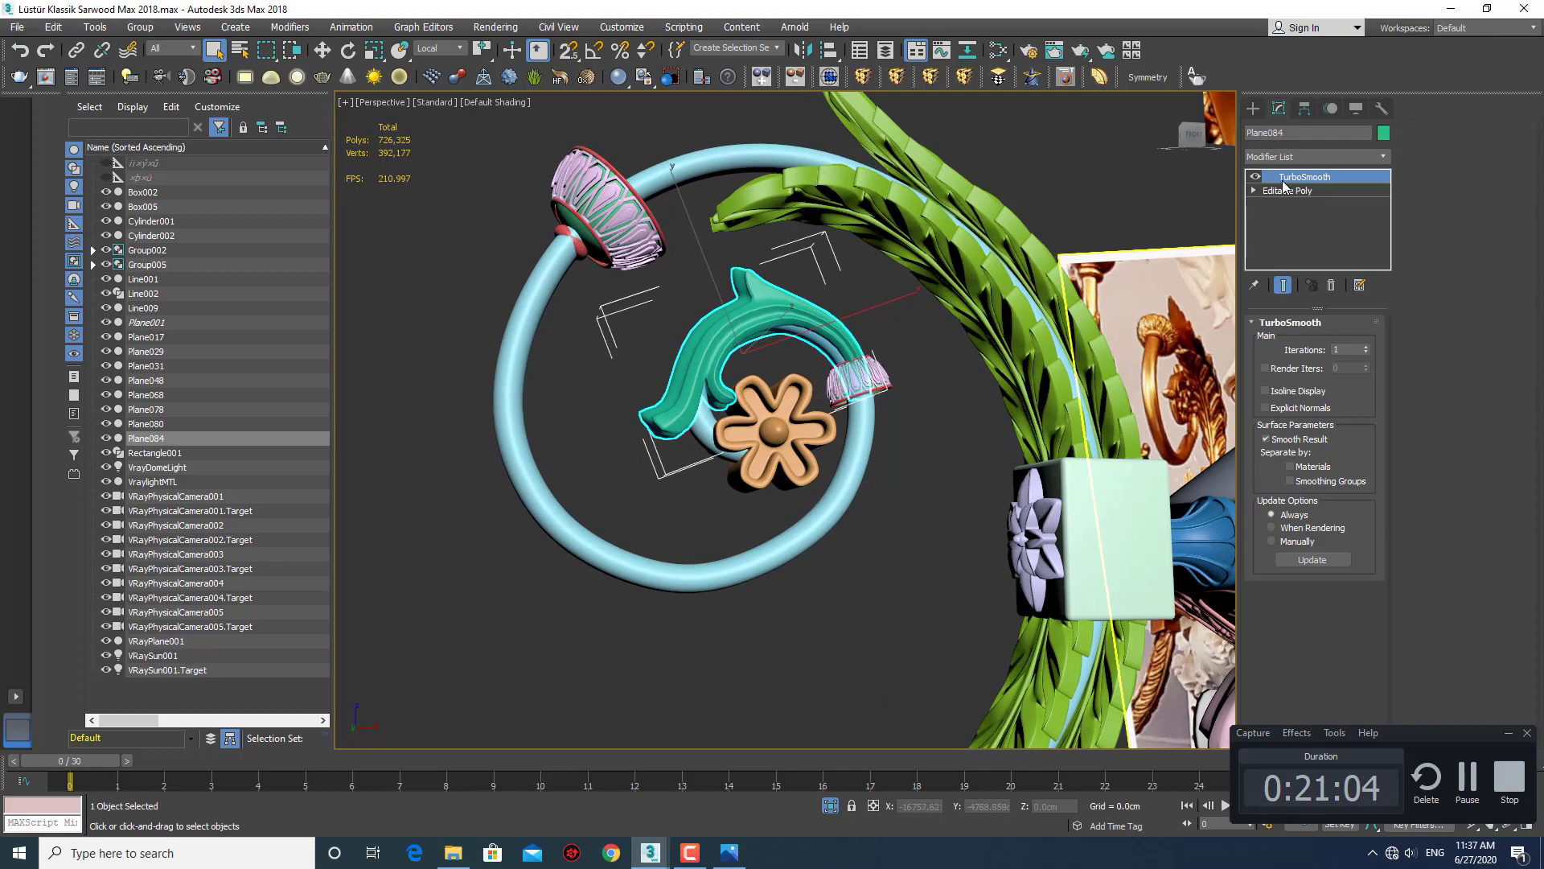
click(1253, 108)
scroll(792, 406, down, 3)
scroll(792, 405, down, 3)
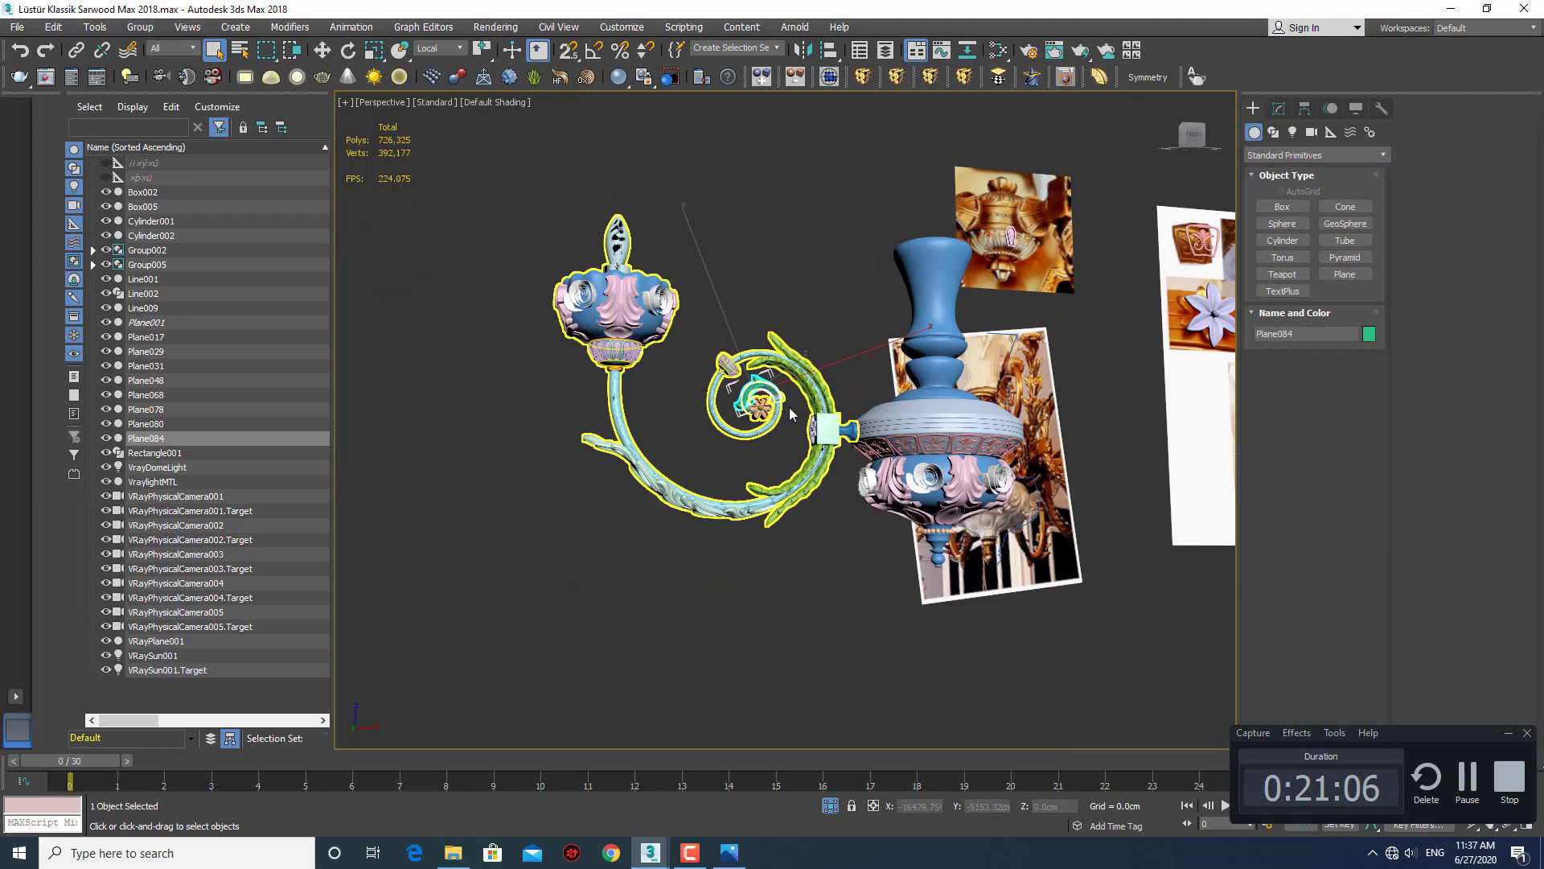
mouse_move(791, 405)
middle_down()
mouse_move(749, 422)
mouse_move(761, 418)
middle_up()
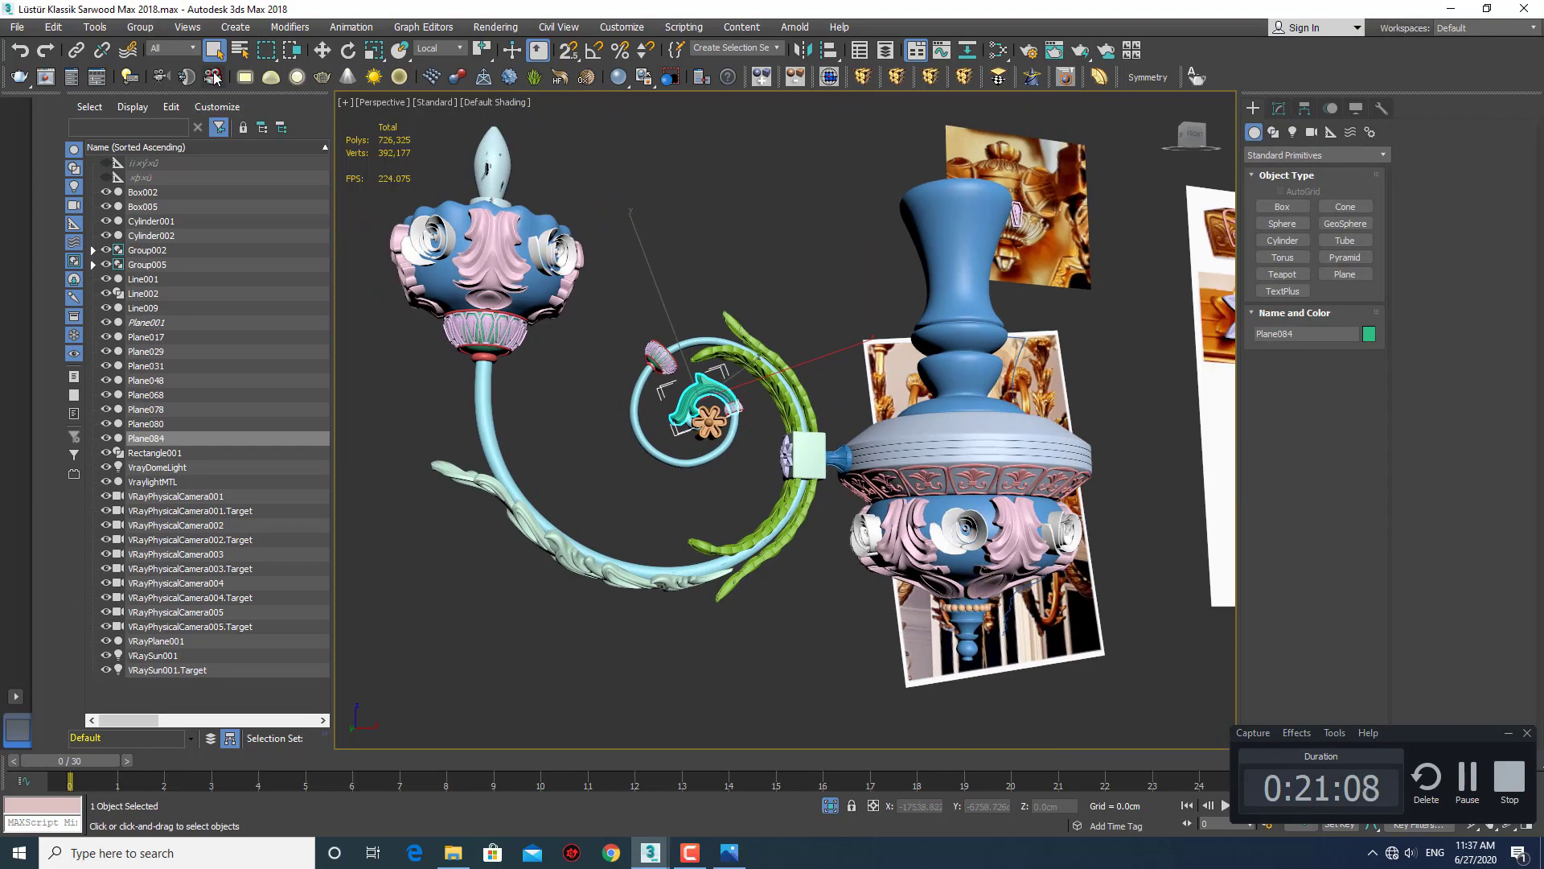
Attach Plane084 to the wall-arm group Group005 and orbit to check it.
click(151, 31)
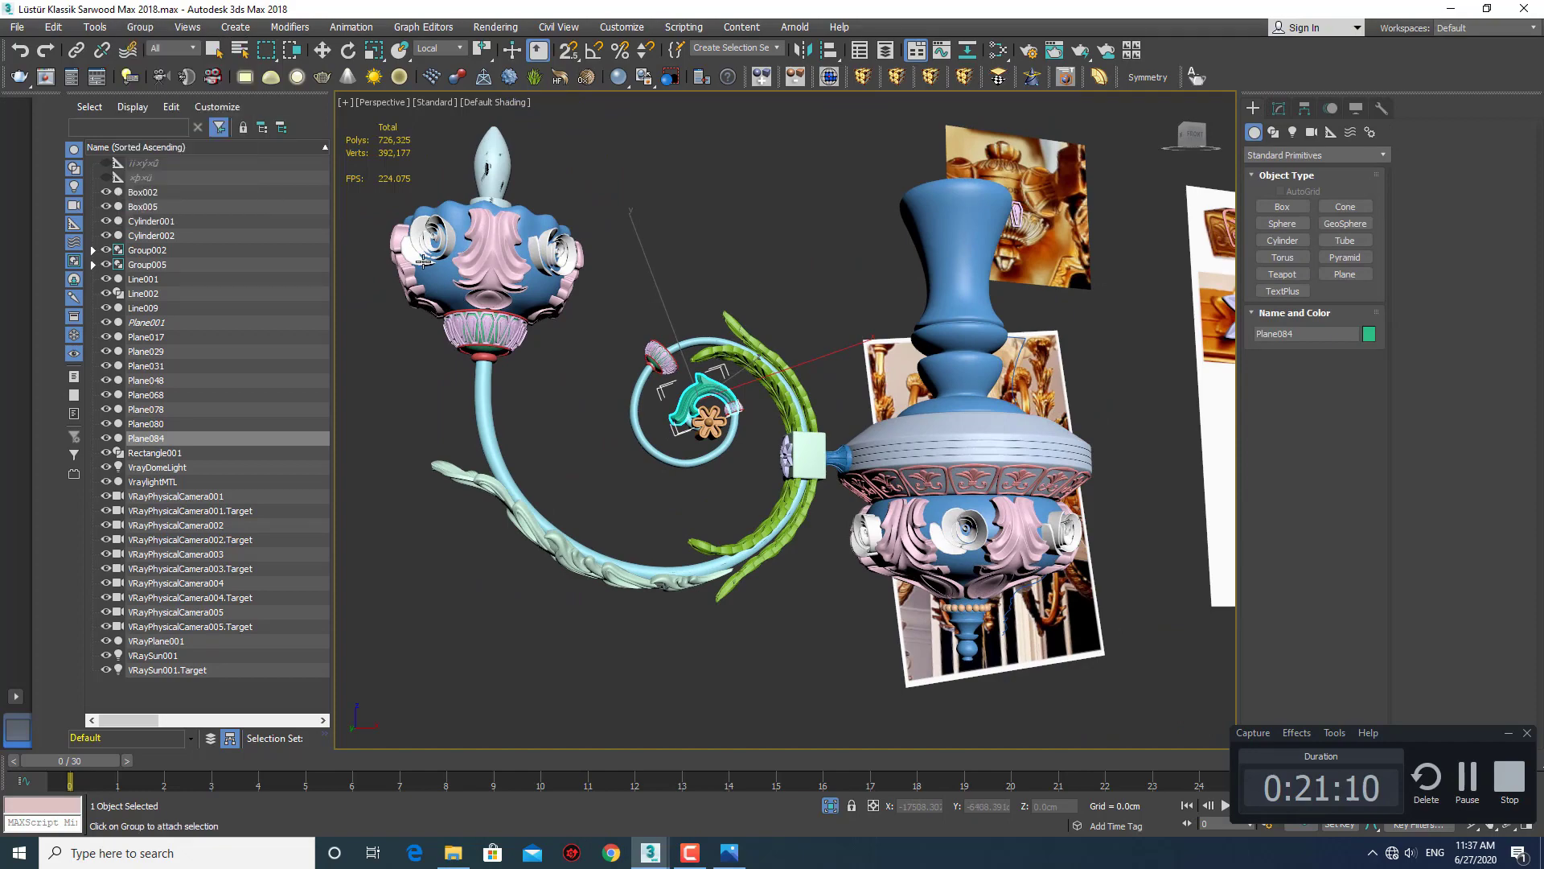
key(w)
click(480, 273)
key(q)
scroll(660, 394, down, 5)
scroll(659, 394, up, 5)
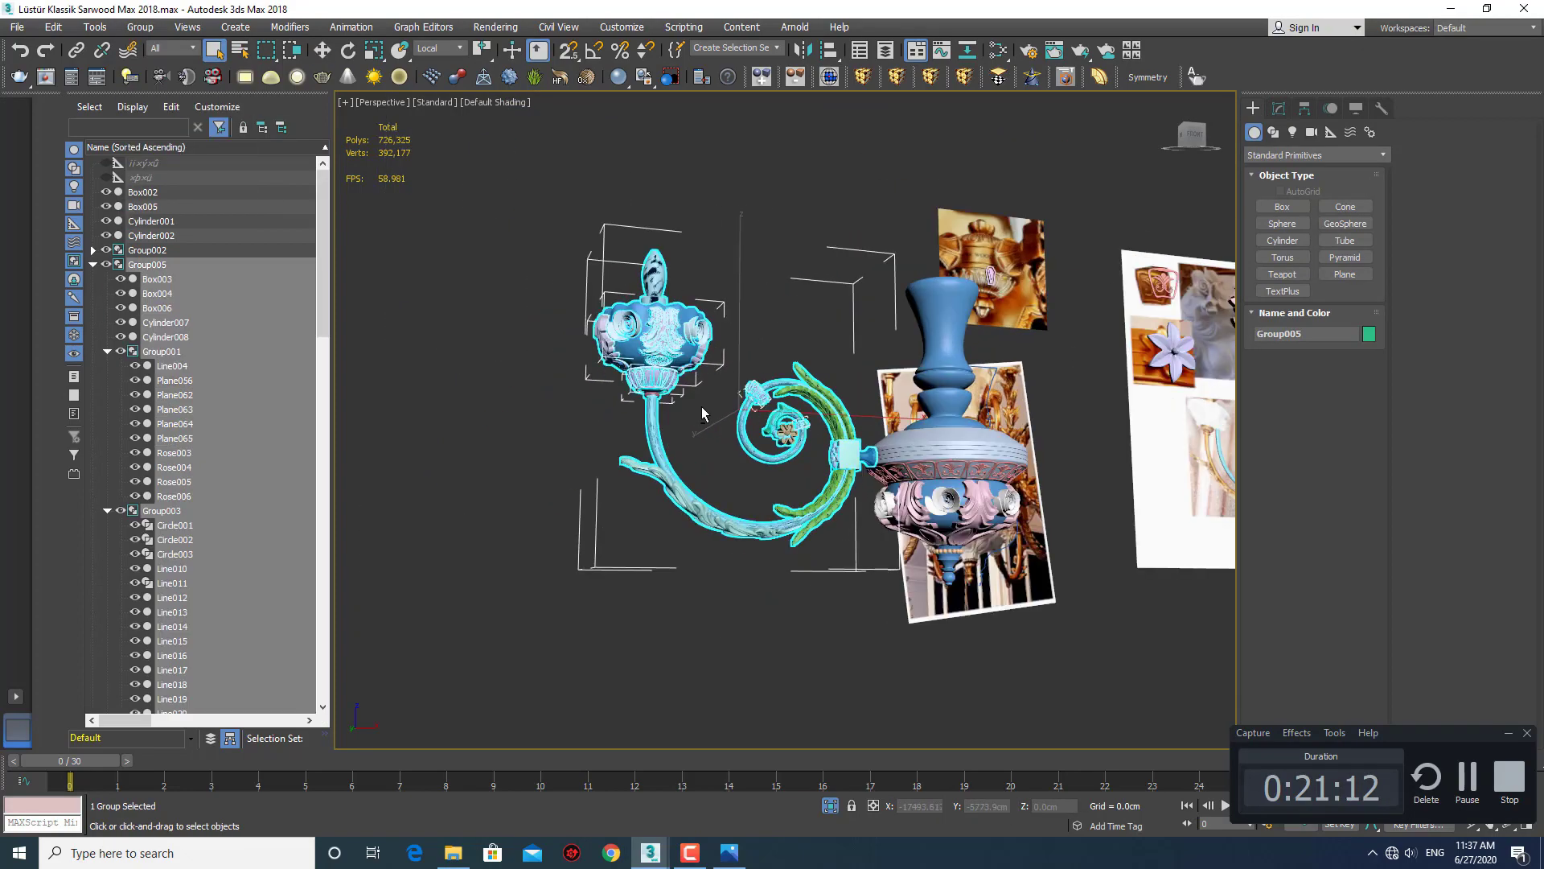
scroll(675, 409, up, 3)
alt+middle_drag(676, 409, 716, 394)
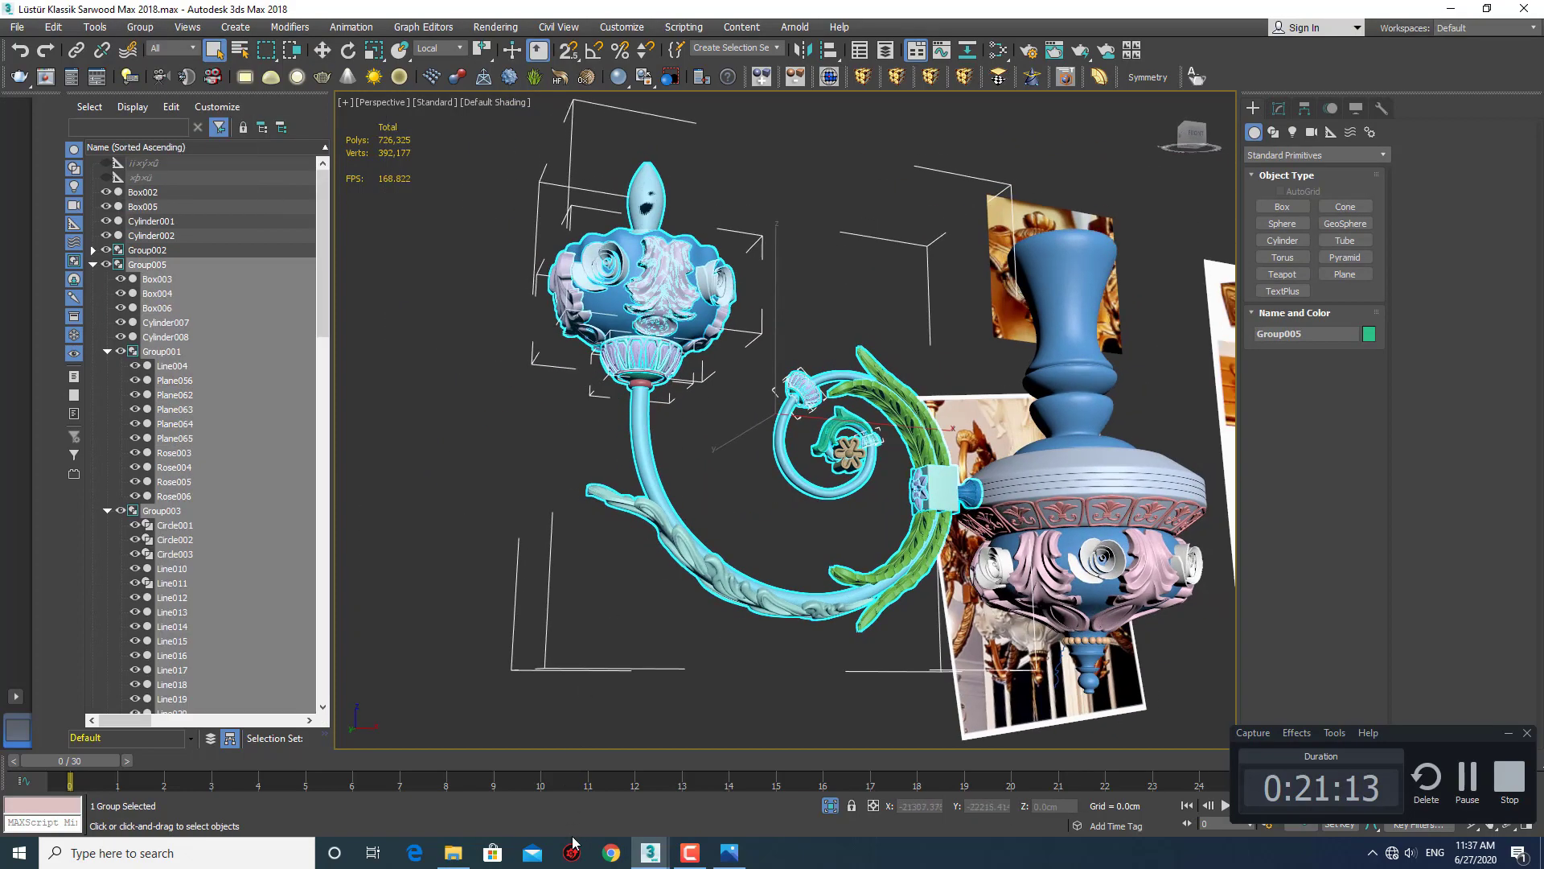
View the reference photo 20200624_151851.jpg again, then minimize Photos to return to 3ds Max.
click(730, 855)
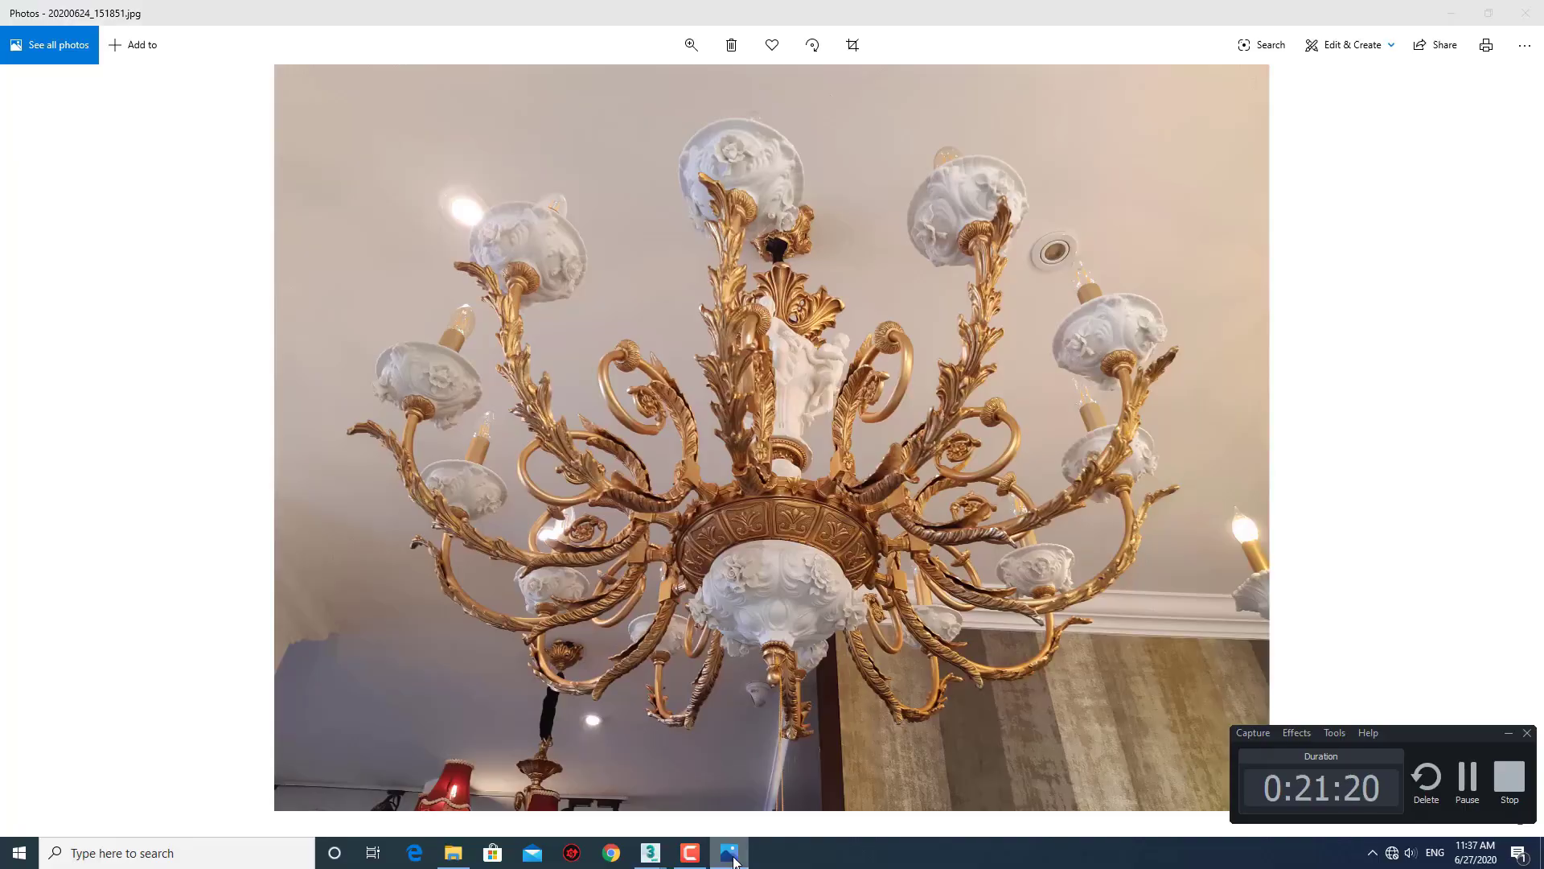
click(732, 854)
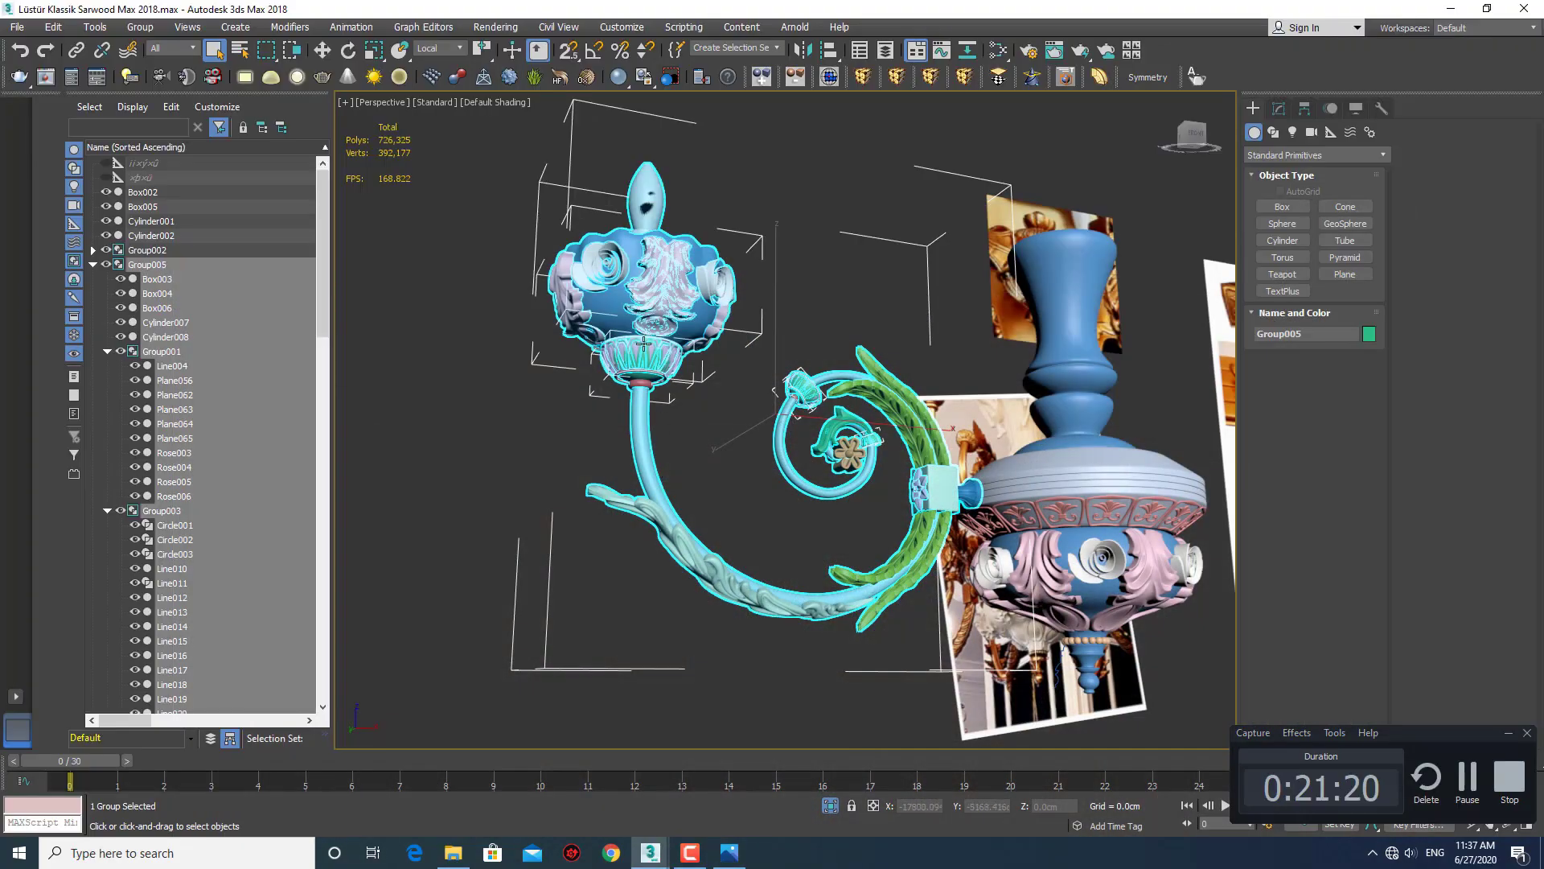
Open the candle cup group Group001 and select it, undoing a test move.
click(140, 27)
click(161, 97)
click(710, 302)
key(w)
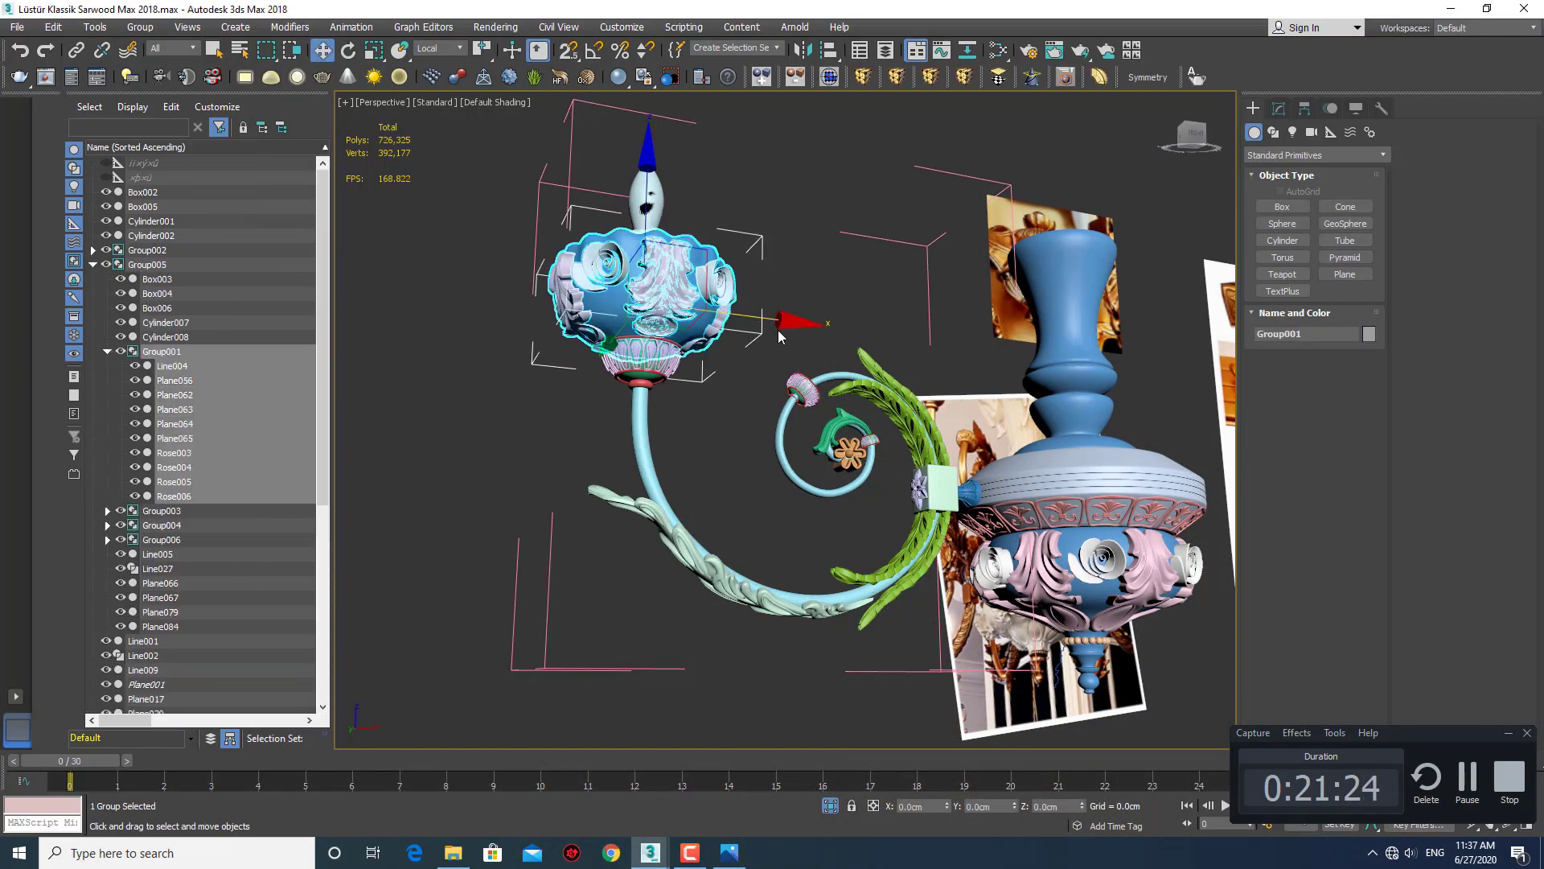
drag(711, 303, 1016, 351)
key(ctrl+z)
middle_drag(933, 412, 808, 463)
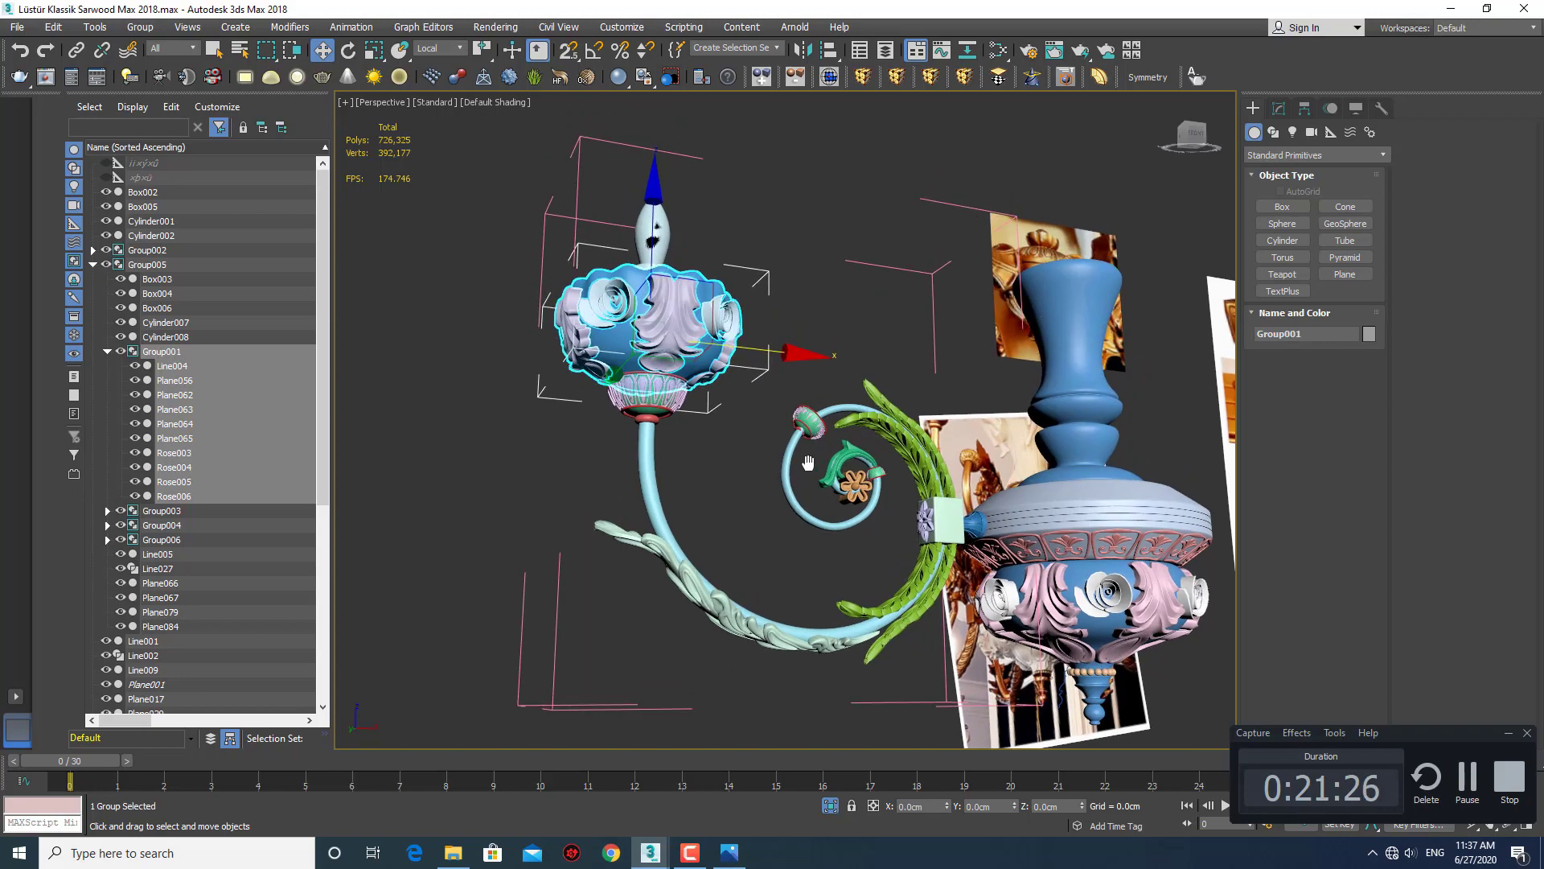
Assign the Ag Laminat Parlaq material to the candle cup in the Slate Material Editor.
key(m)
click(1378, 127)
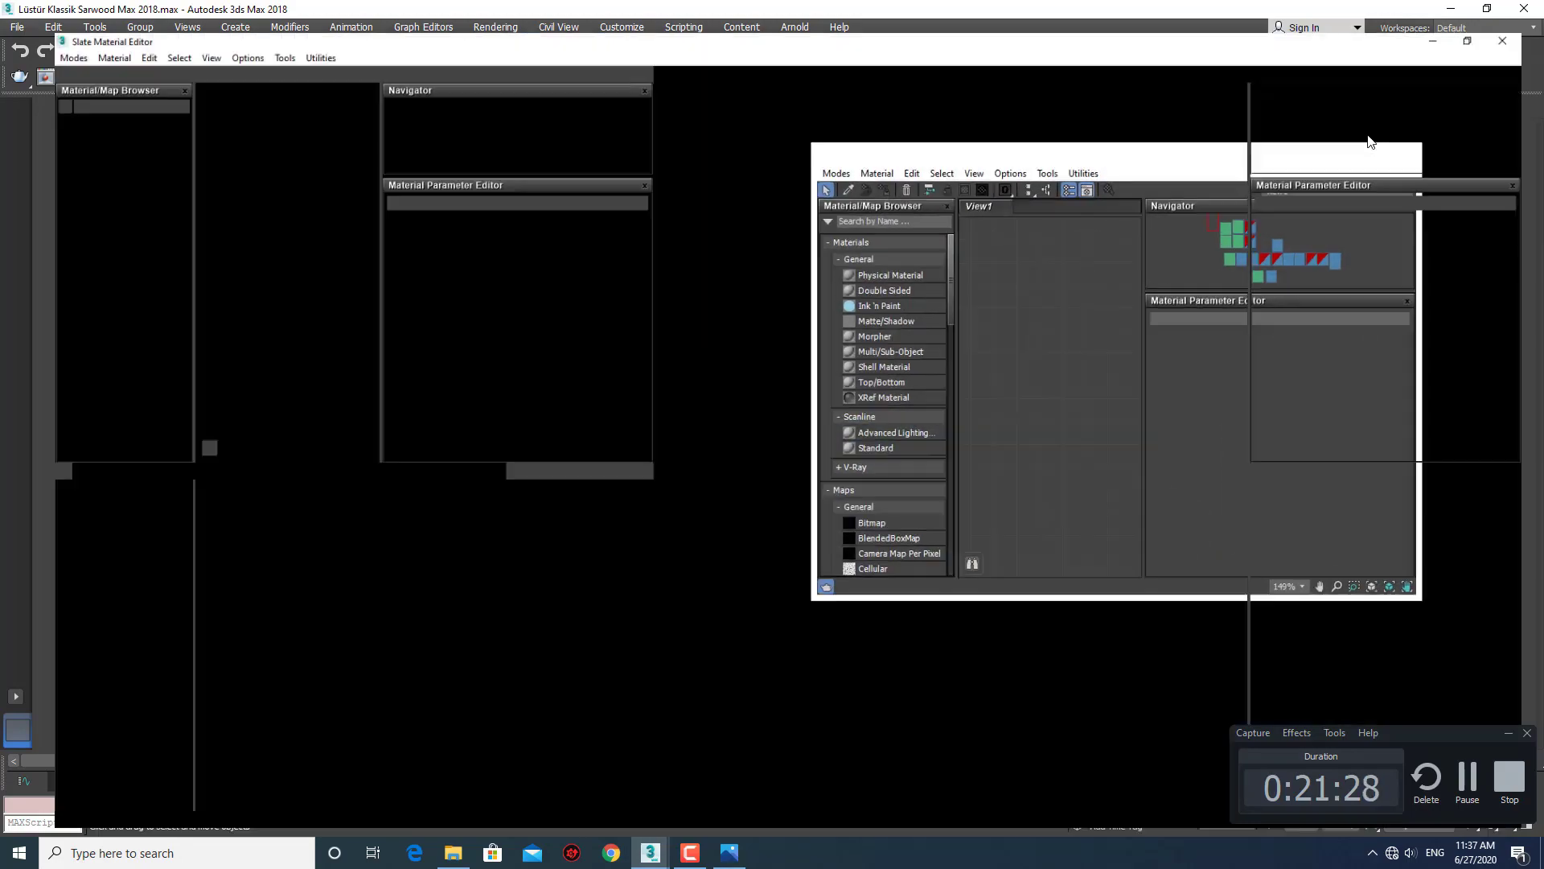
scroll(736, 515, down, 2)
scroll(988, 477, down, 4)
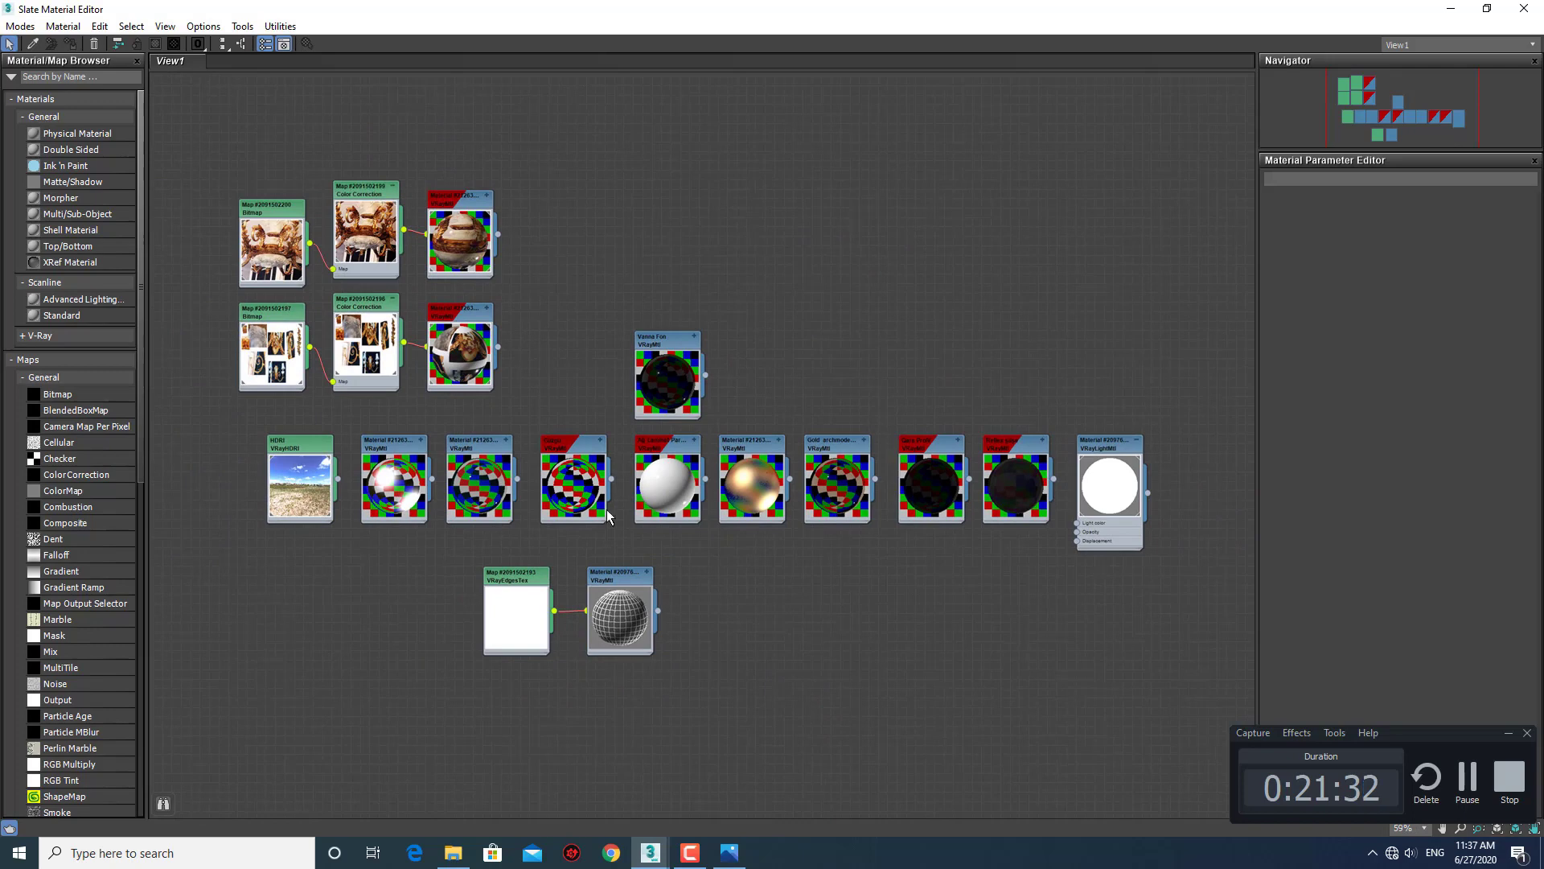
double_click(661, 448)
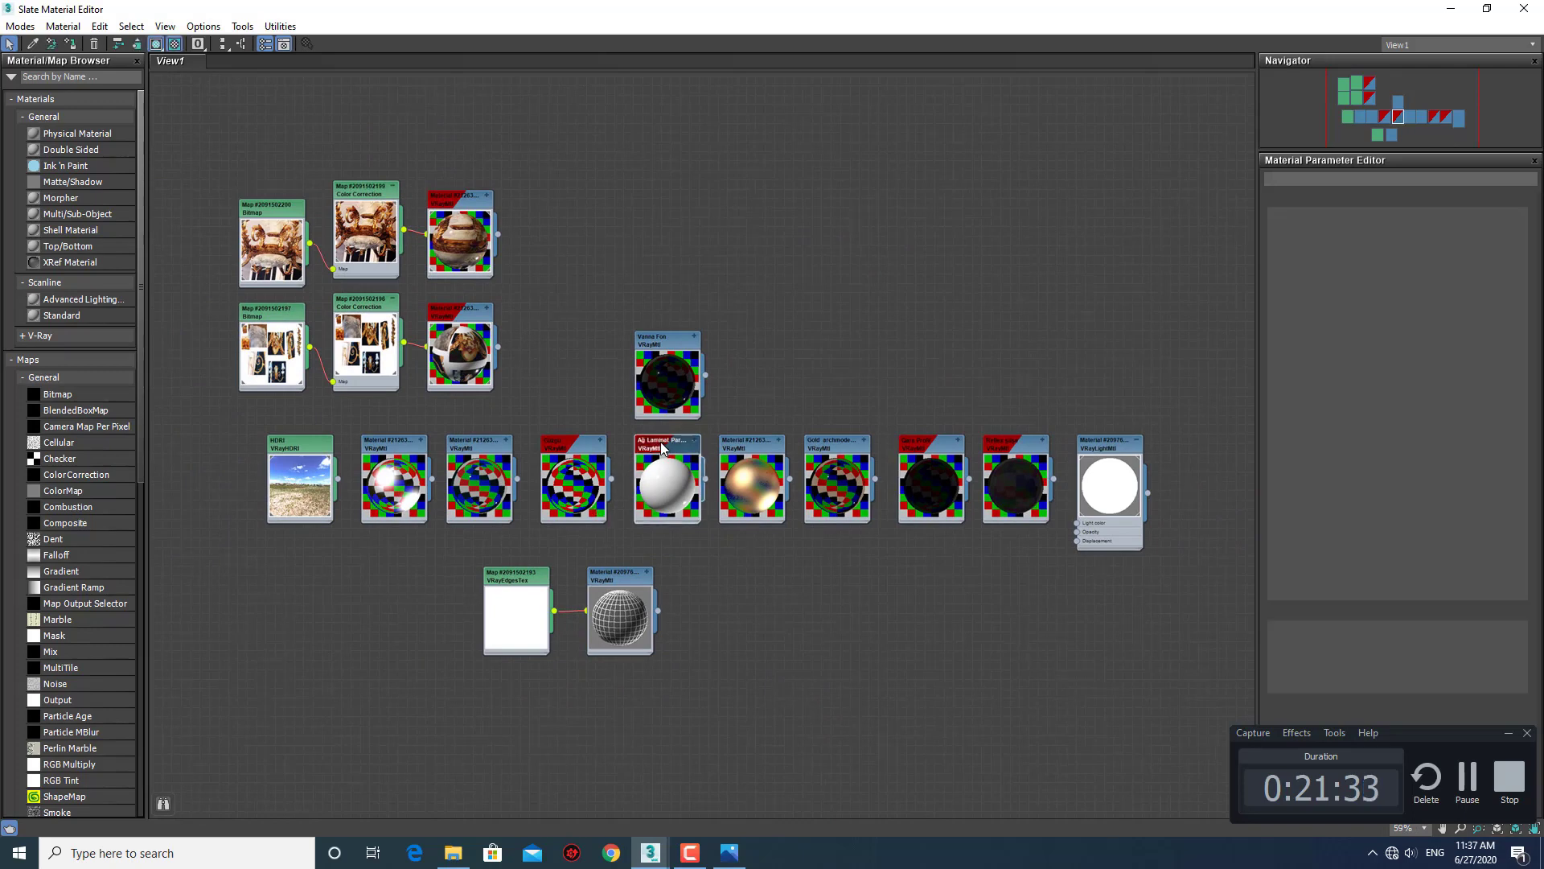
click(71, 44)
click(787, 486)
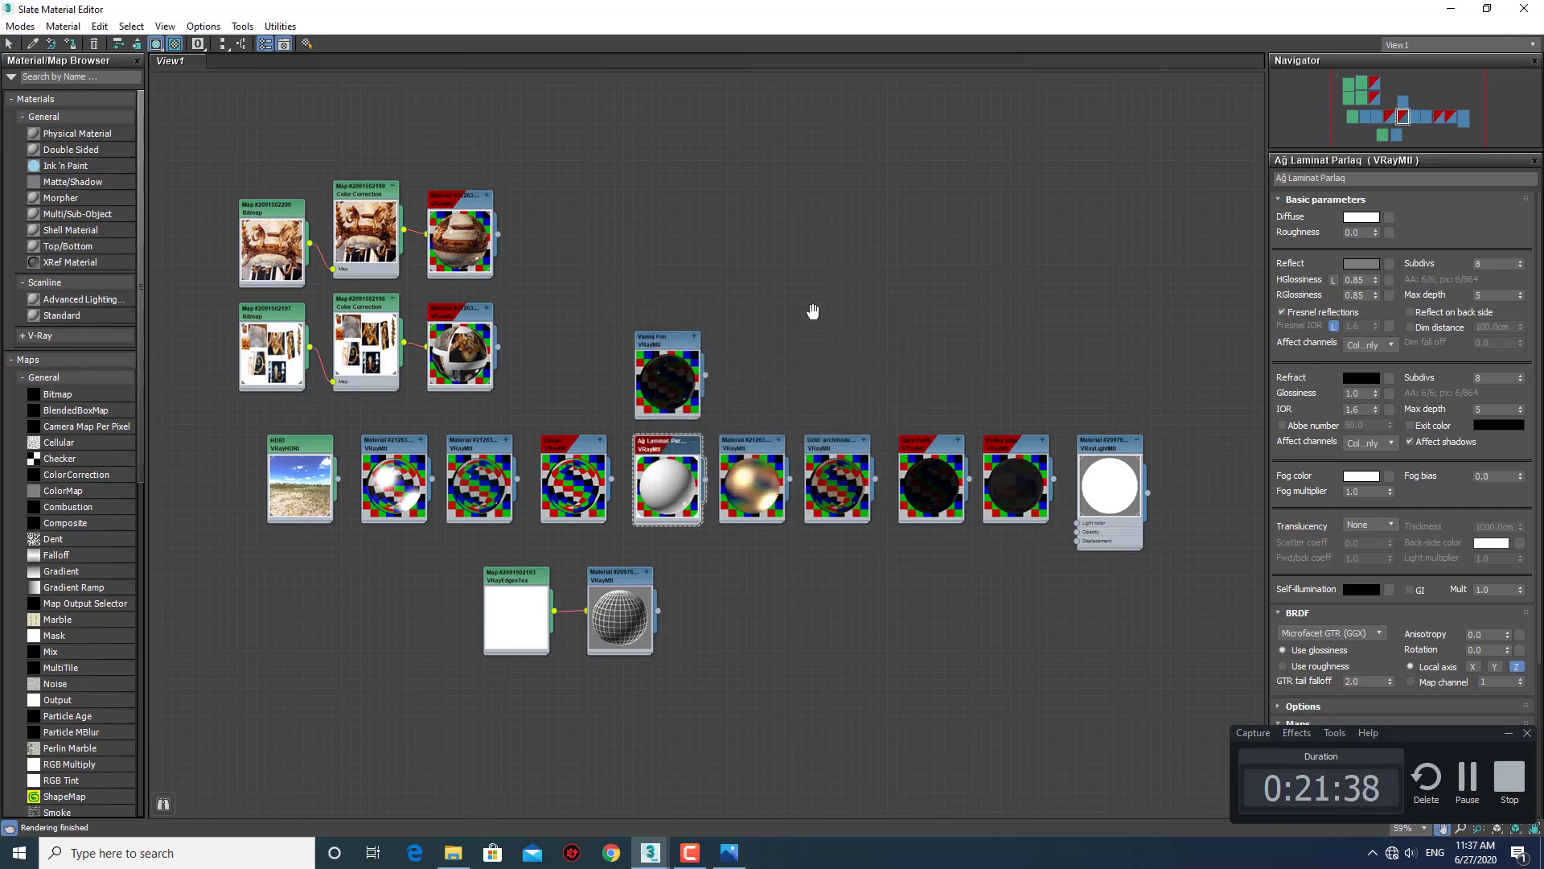
middle_drag(813, 310, 835, 337)
click(1537, 6)
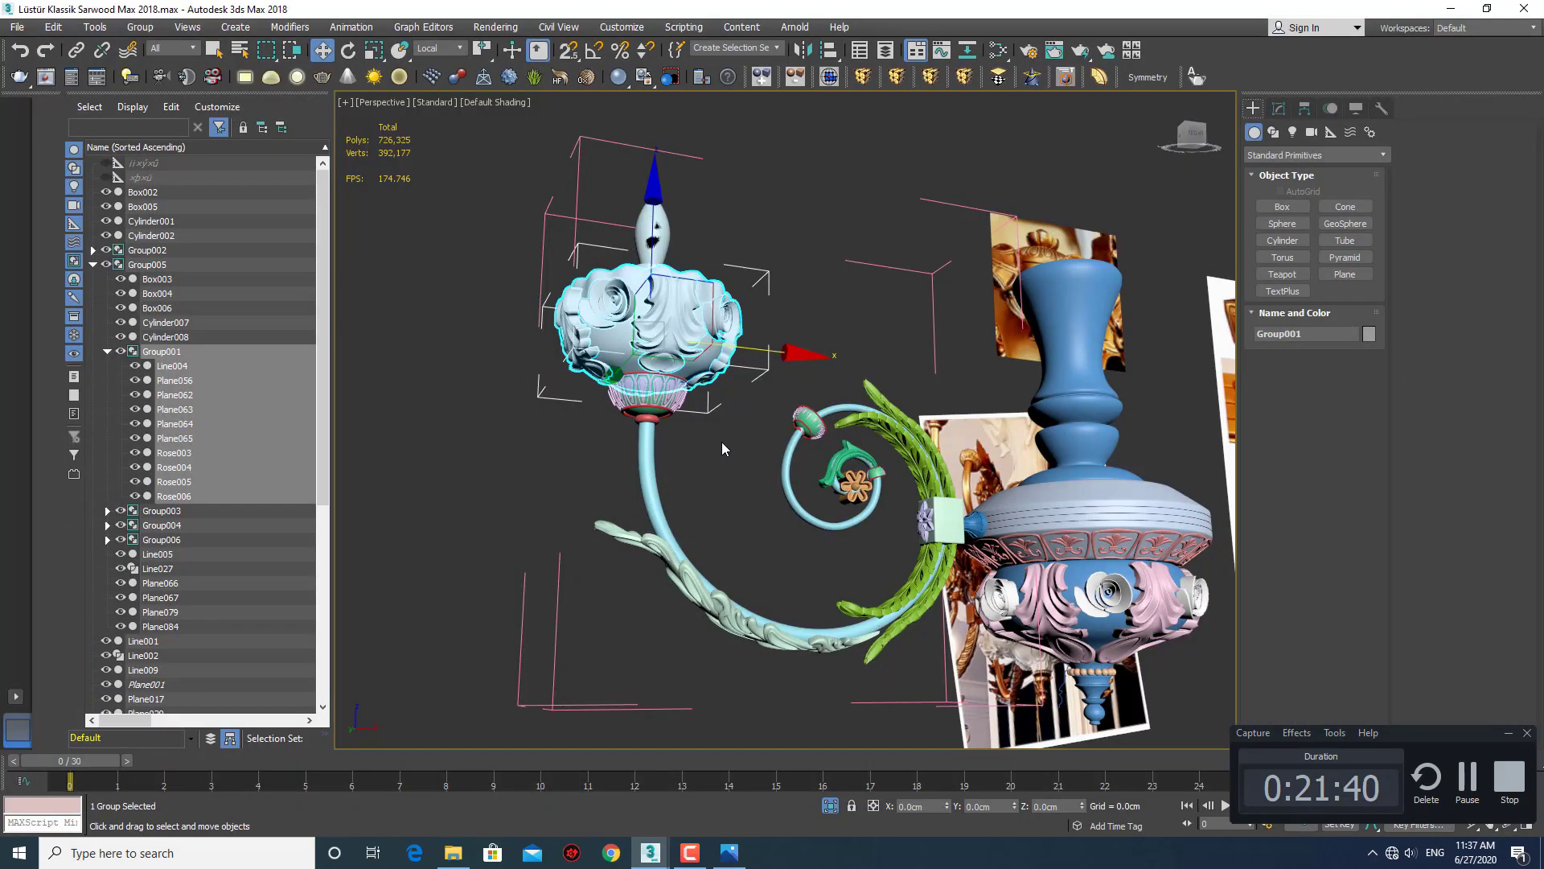
Select the spiral arm group Group003.
middle_drag(717, 440, 678, 418)
key(q)
click(574, 354)
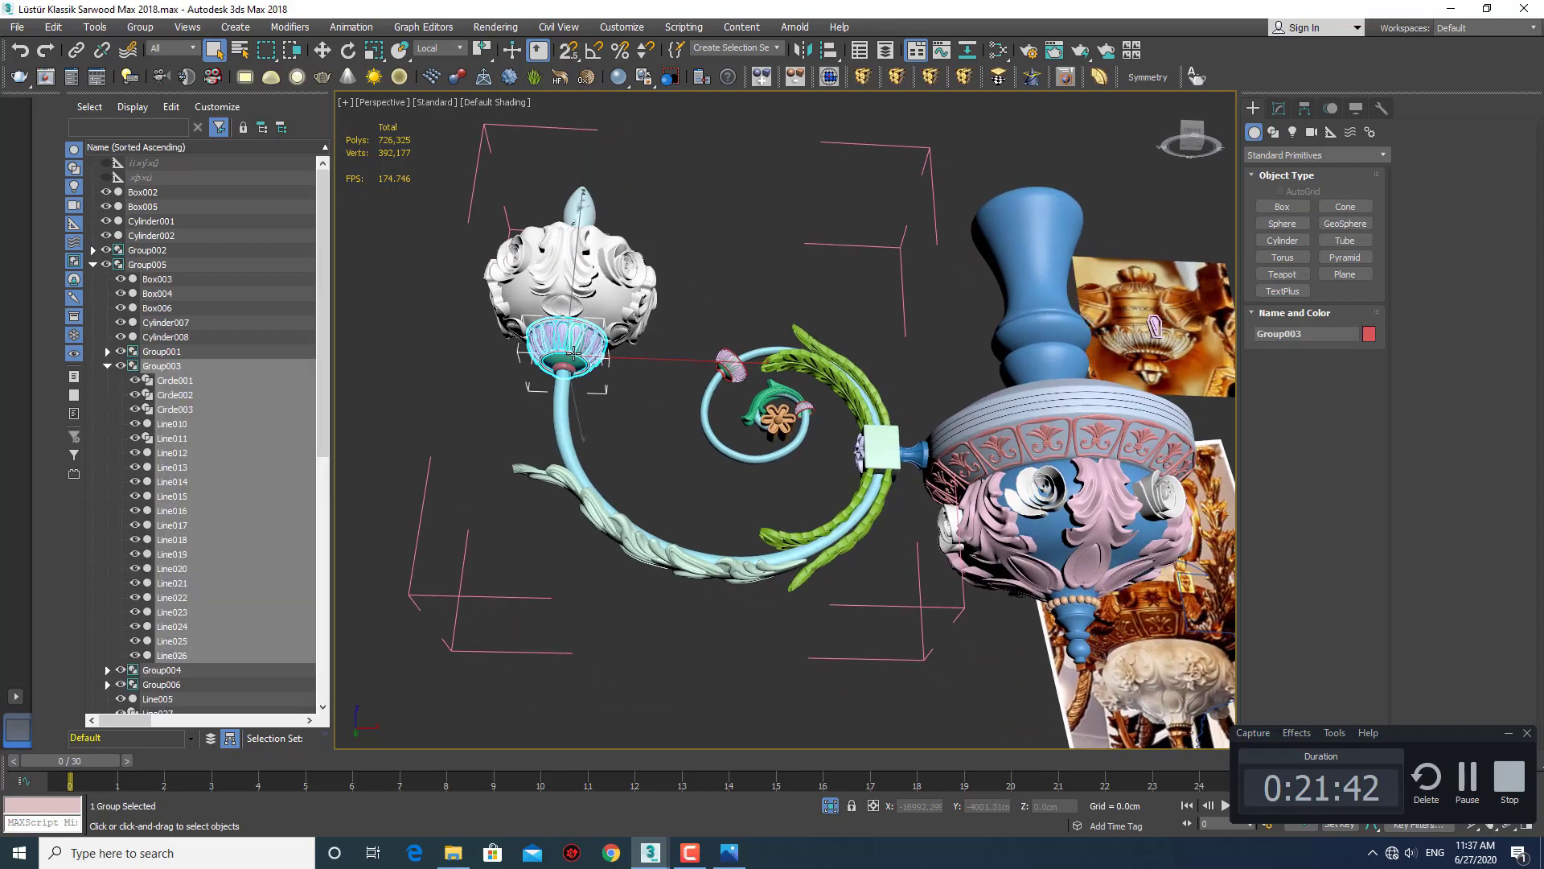
middle_drag(574, 354, 600, 376)
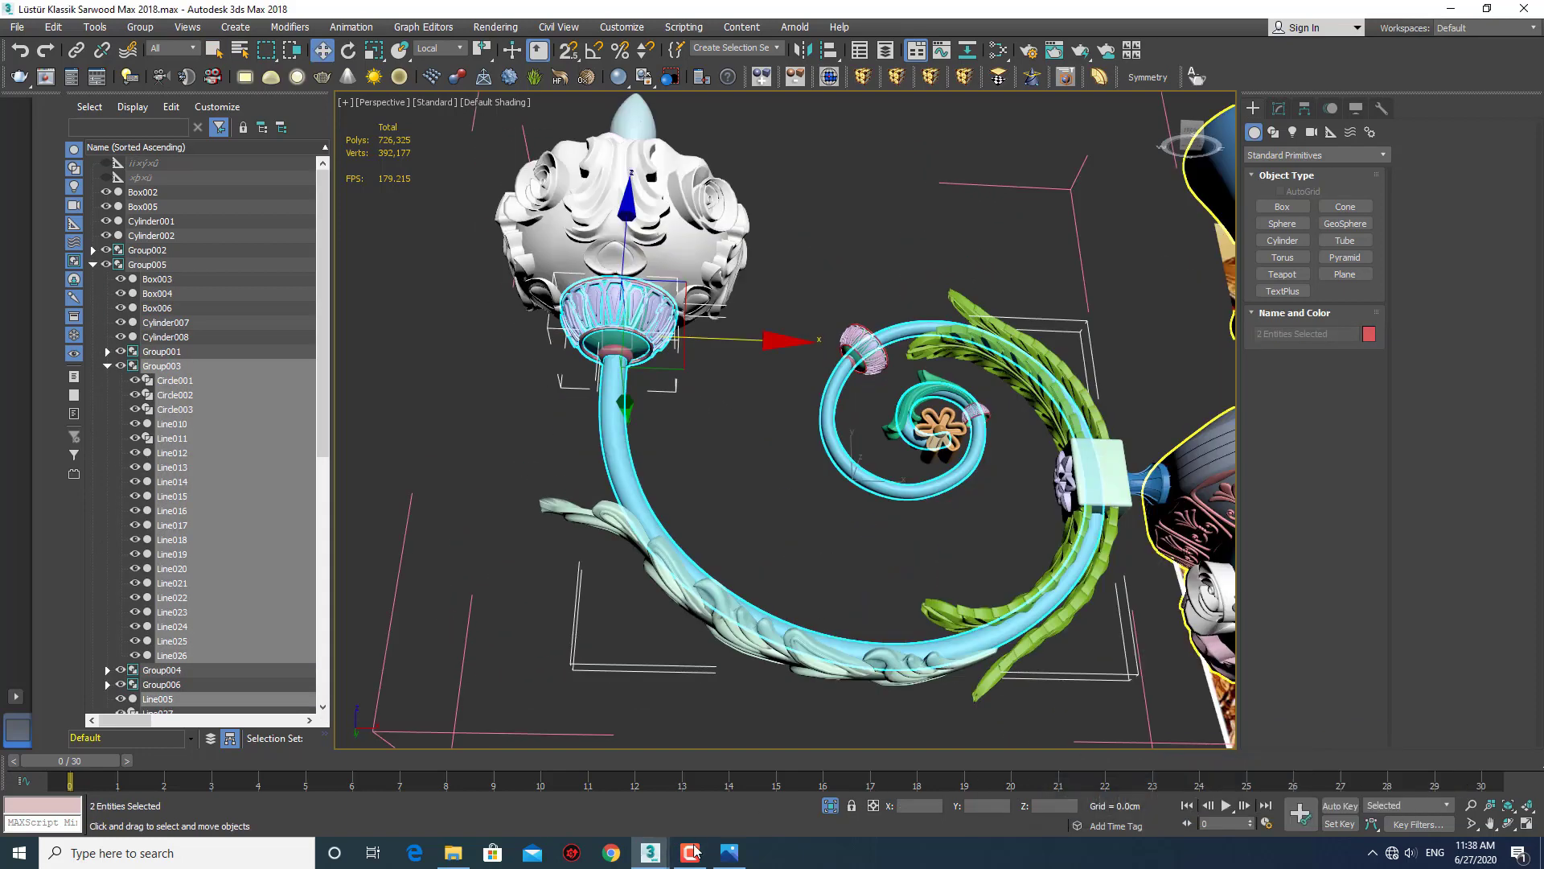
Select the pink ring, the leaf piece and the remaining arm parts, eleven ornament pieces in all.
click(697, 851)
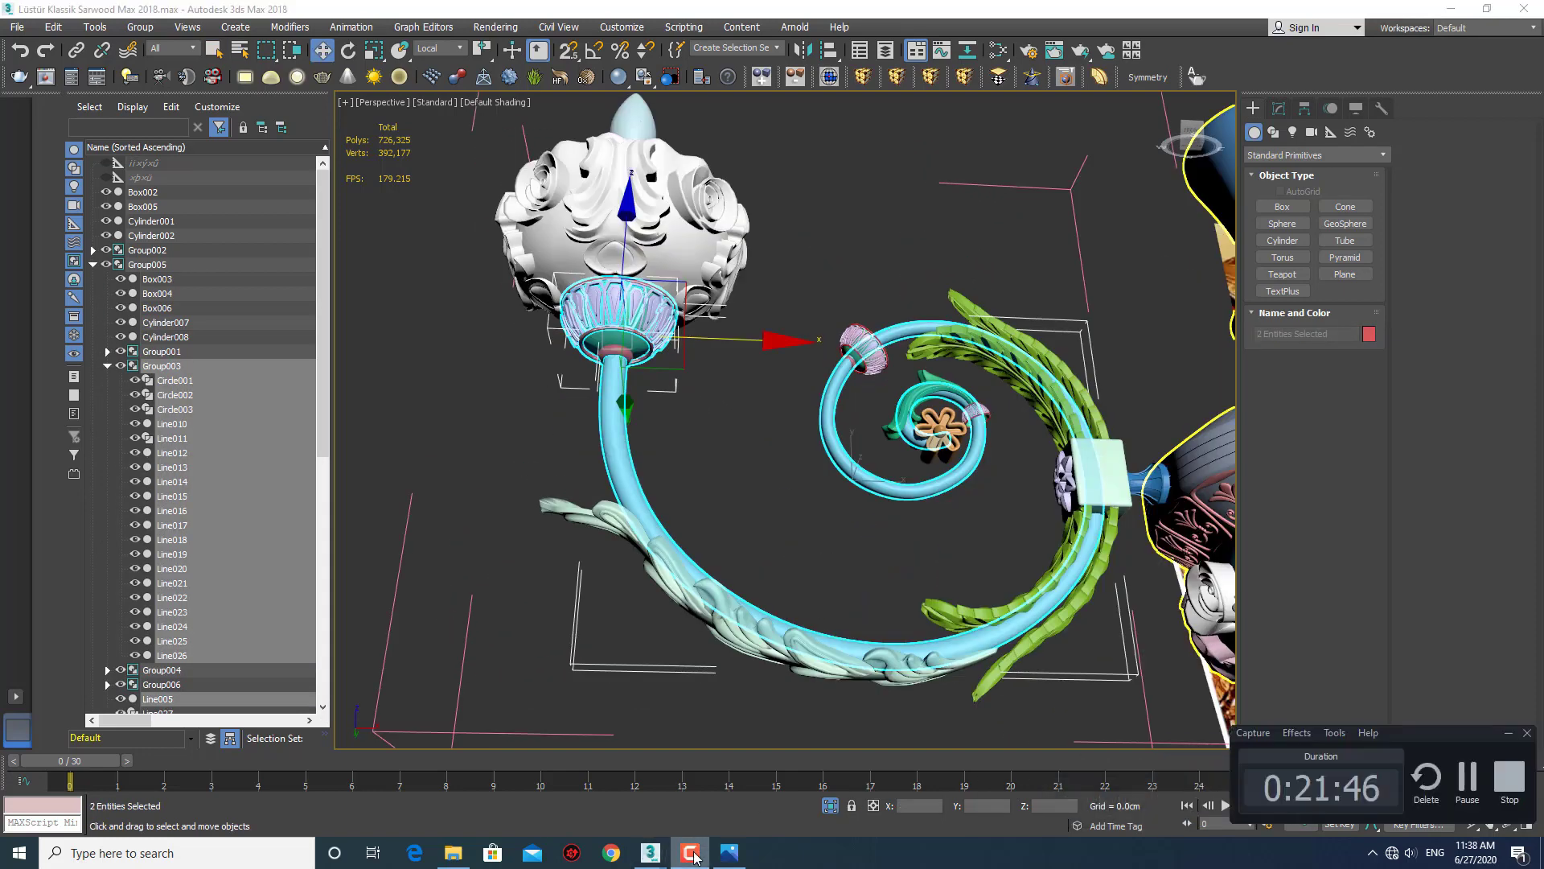
scroll(760, 471, down, 3)
scroll(746, 481, up, 3)
middle_drag(746, 483, 745, 432)
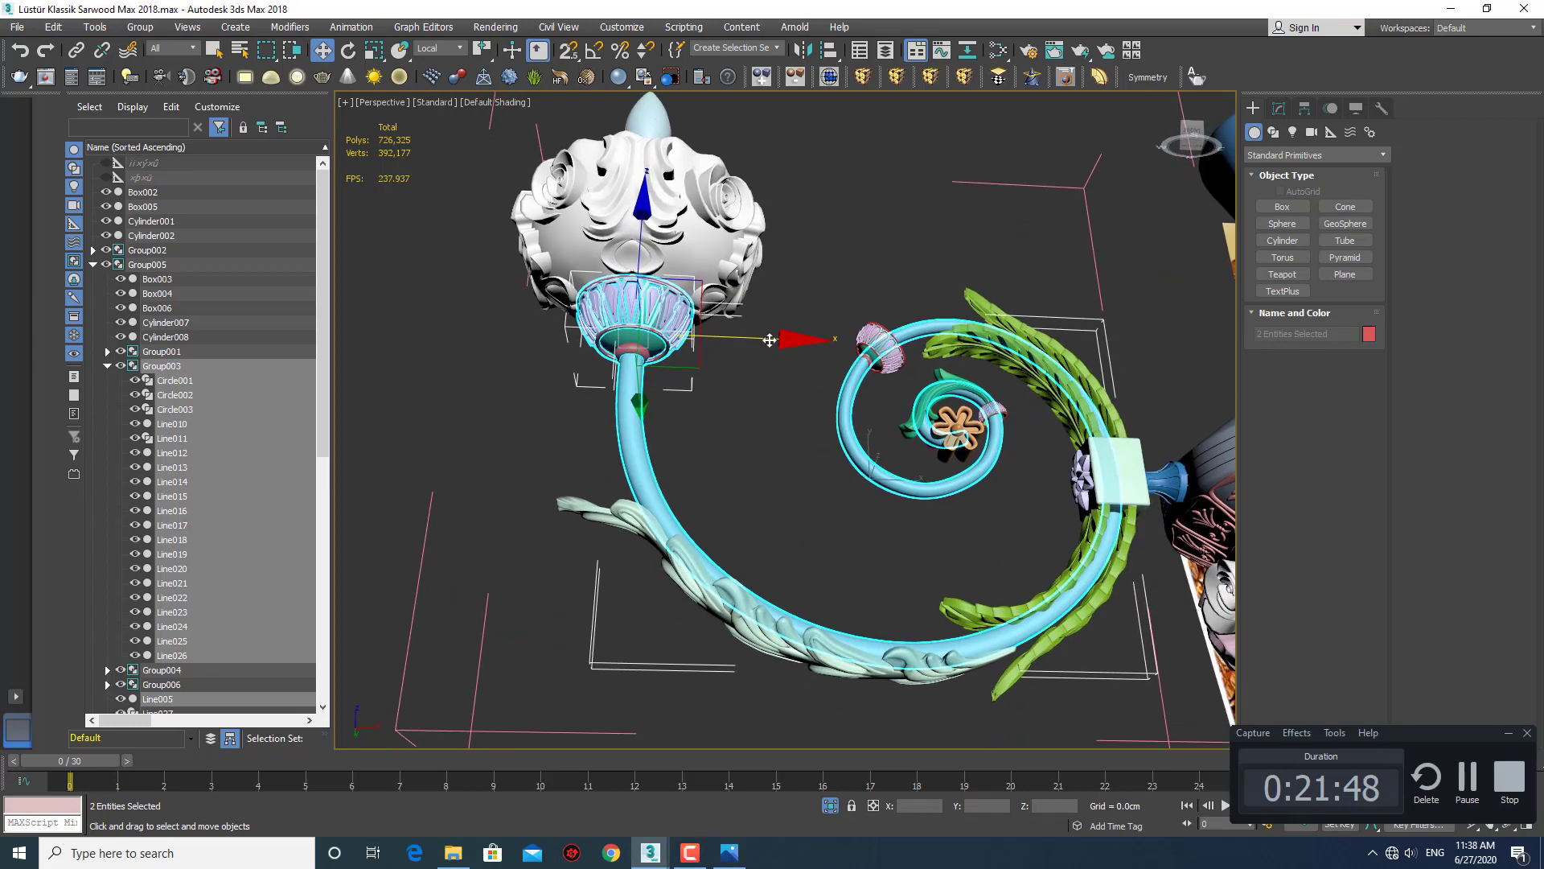
mouse_move(771, 339)
alt+middle_down()
mouse_move(773, 390)
mouse_move(884, 352)
alt+middle_up()
ctrl+click(884, 353)
key(q)
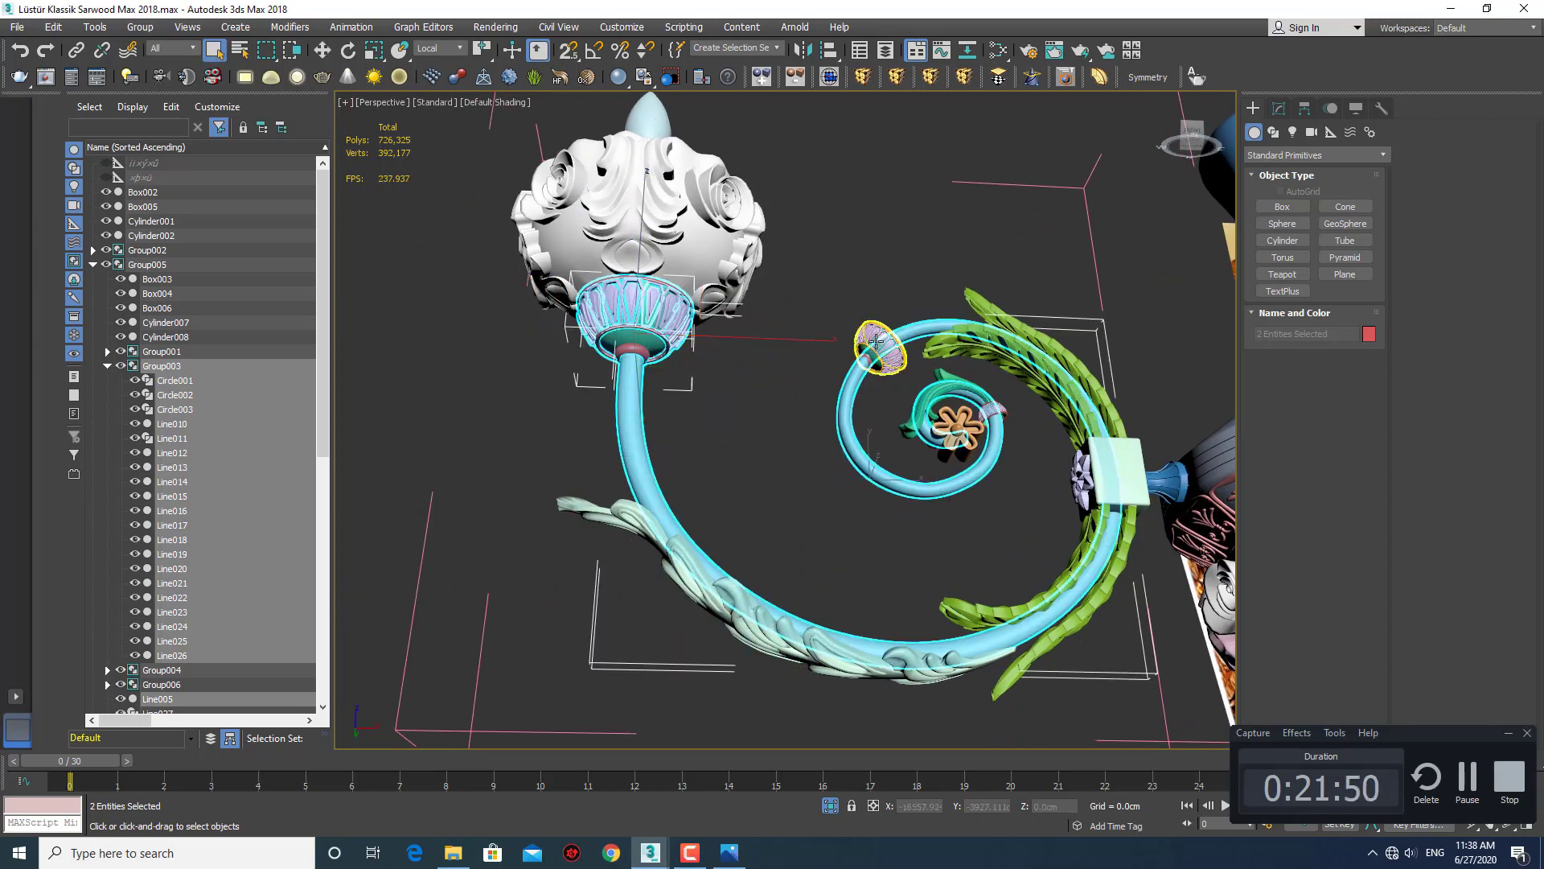
ctrl+click(629, 509)
mouse_move(848, 543)
alt+middle_down()
mouse_move(912, 528)
mouse_move(866, 481)
alt+middle_up()
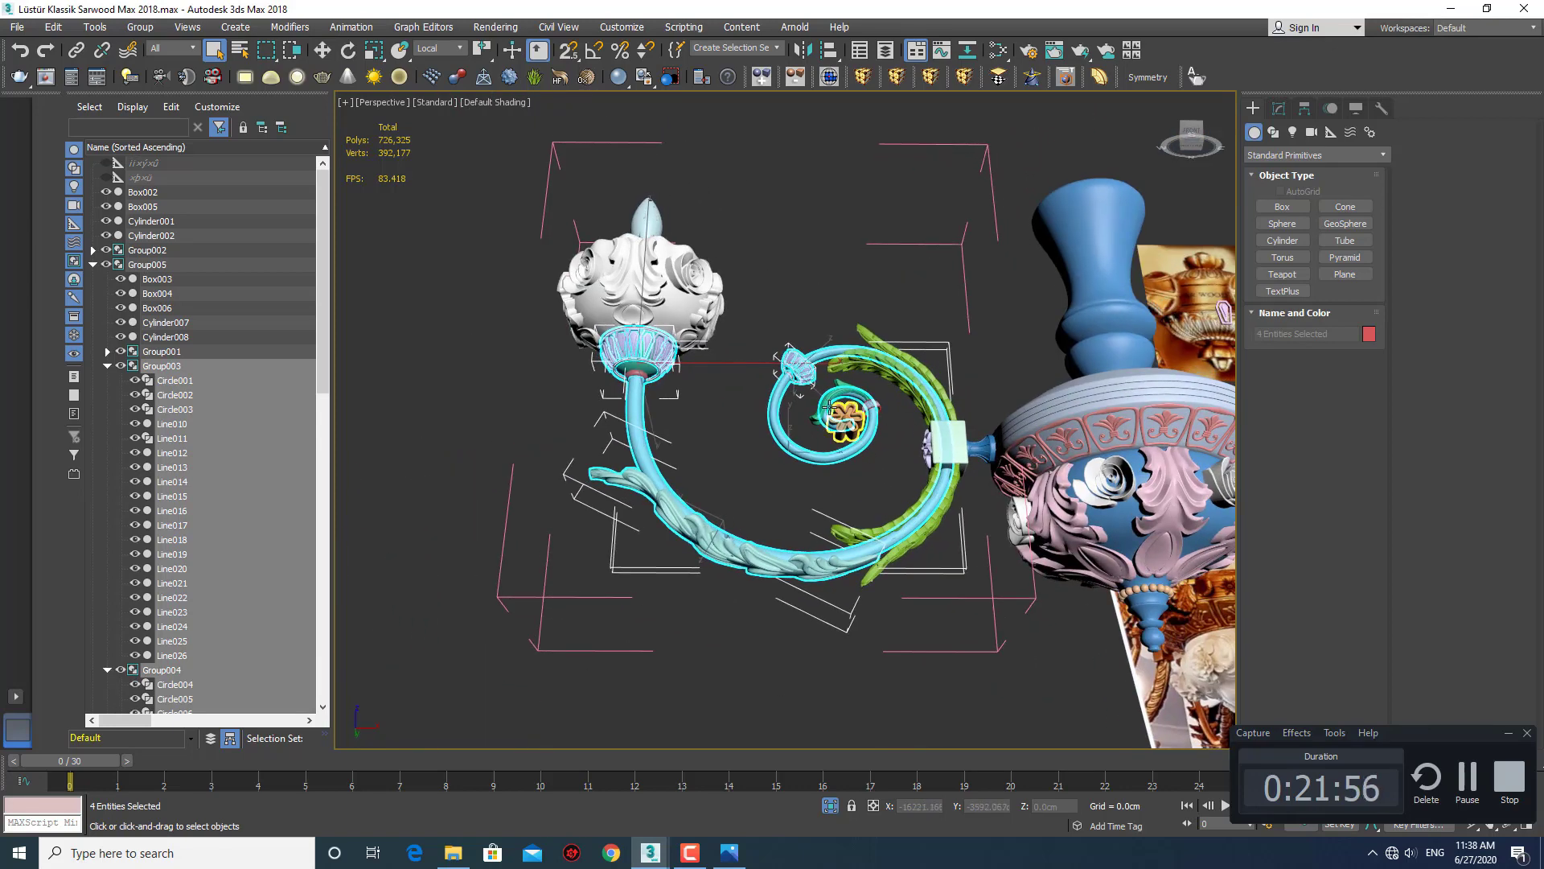
mouse_move(756, 295)
mouse_down()
mouse_move(942, 521)
mouse_move(969, 519)
mouse_up()
click(140, 27)
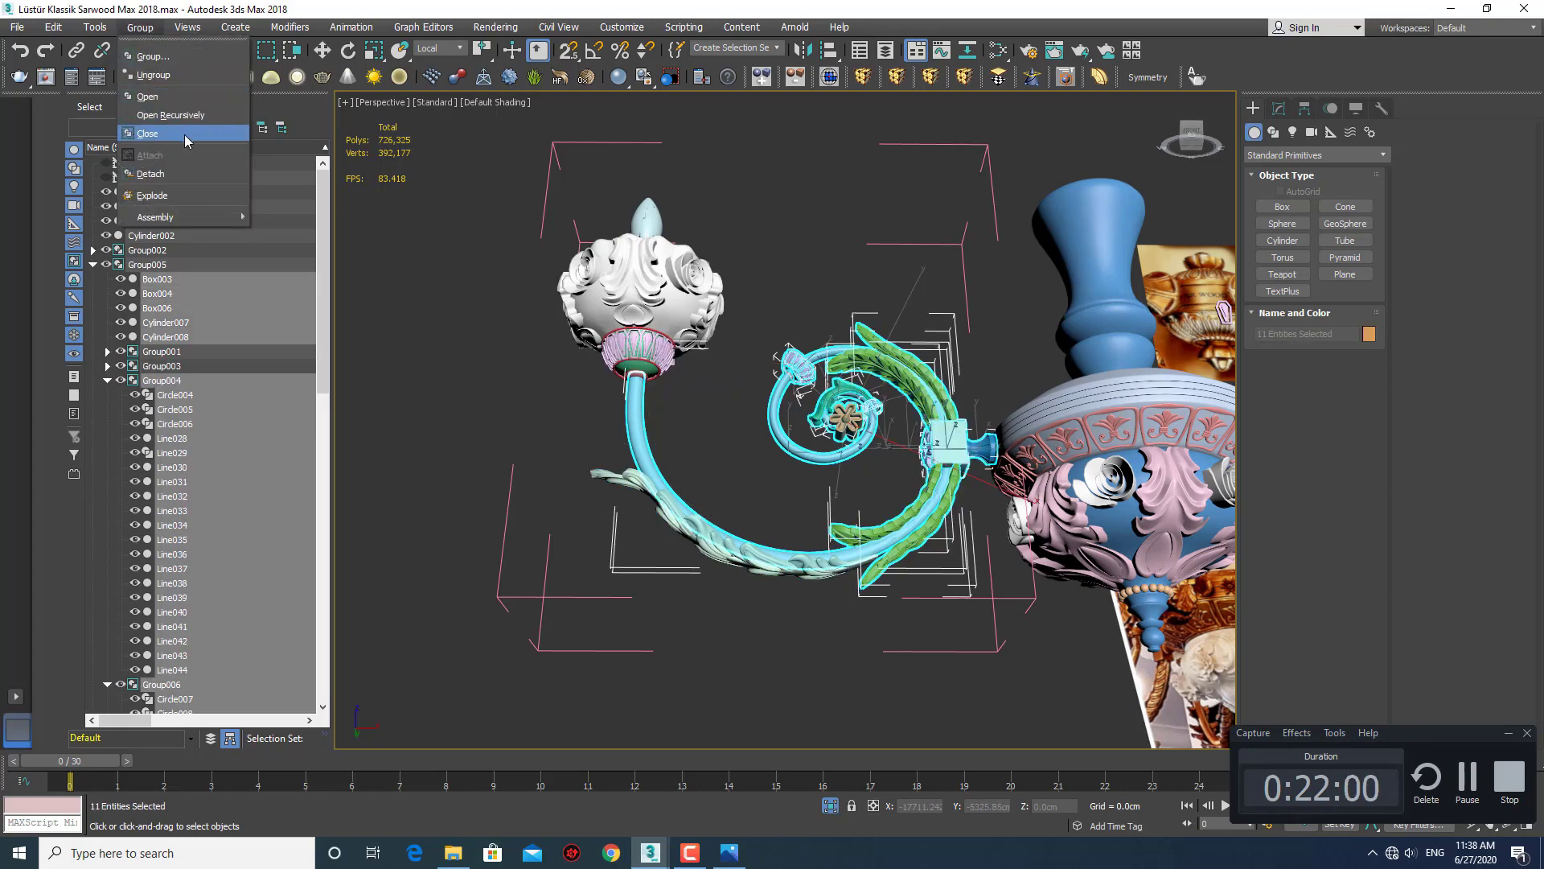
Close the parts back into Group005, undo a test move, and isolate it.
click(185, 134)
scroll(724, 362, down, 5)
key(w)
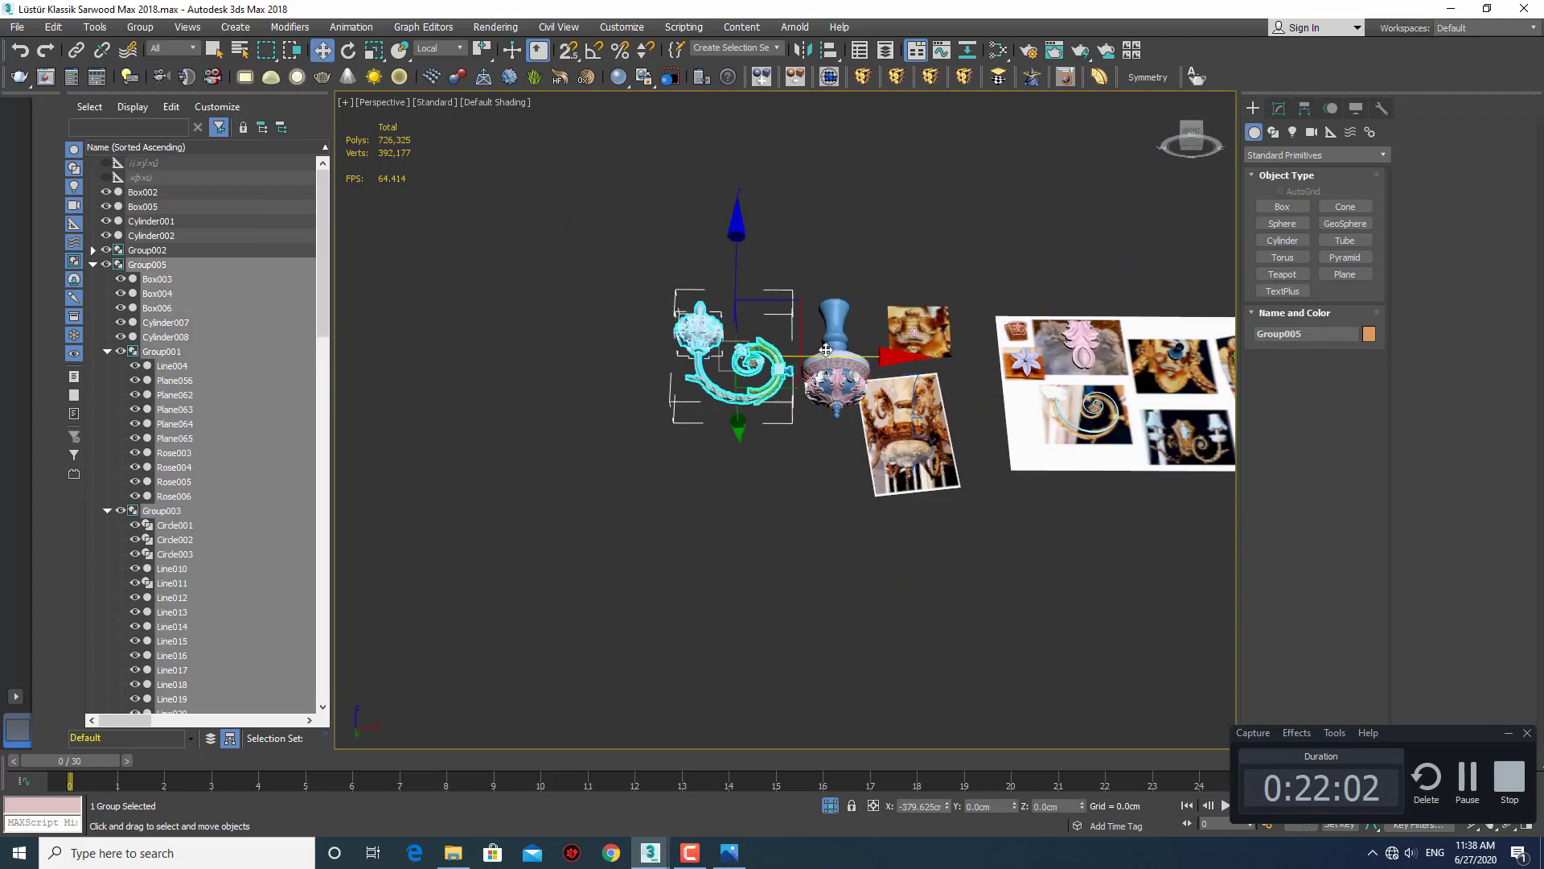
drag(873, 366, 727, 334)
key(ctrl+z)
key(alt+q)
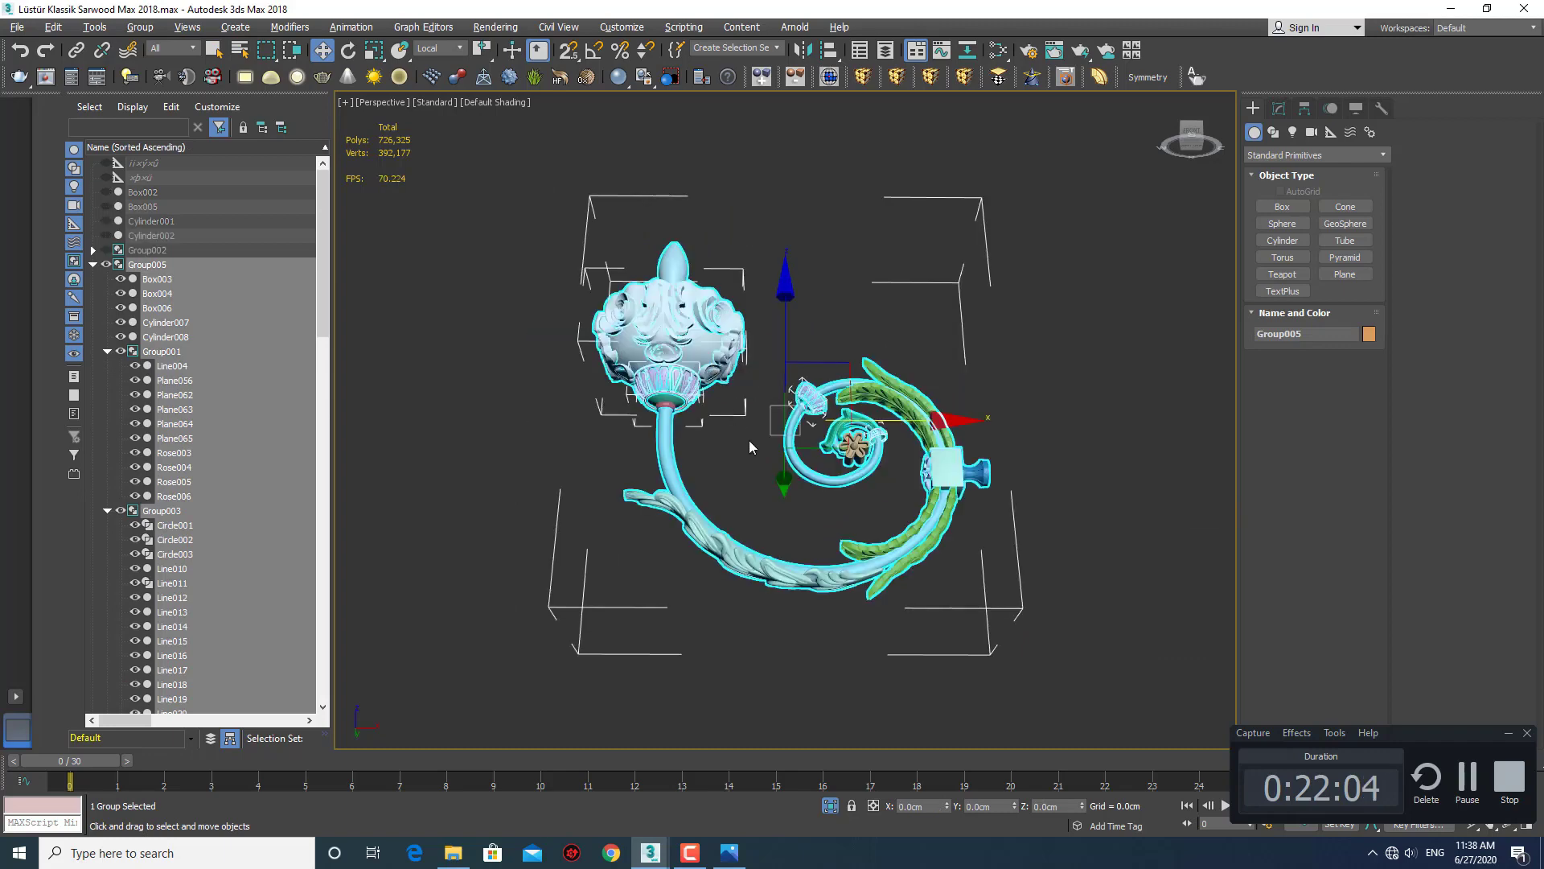
Select the rose-carved lamp head and candle flame Line027, undoing a test move.
click(140, 26)
click(590, 254)
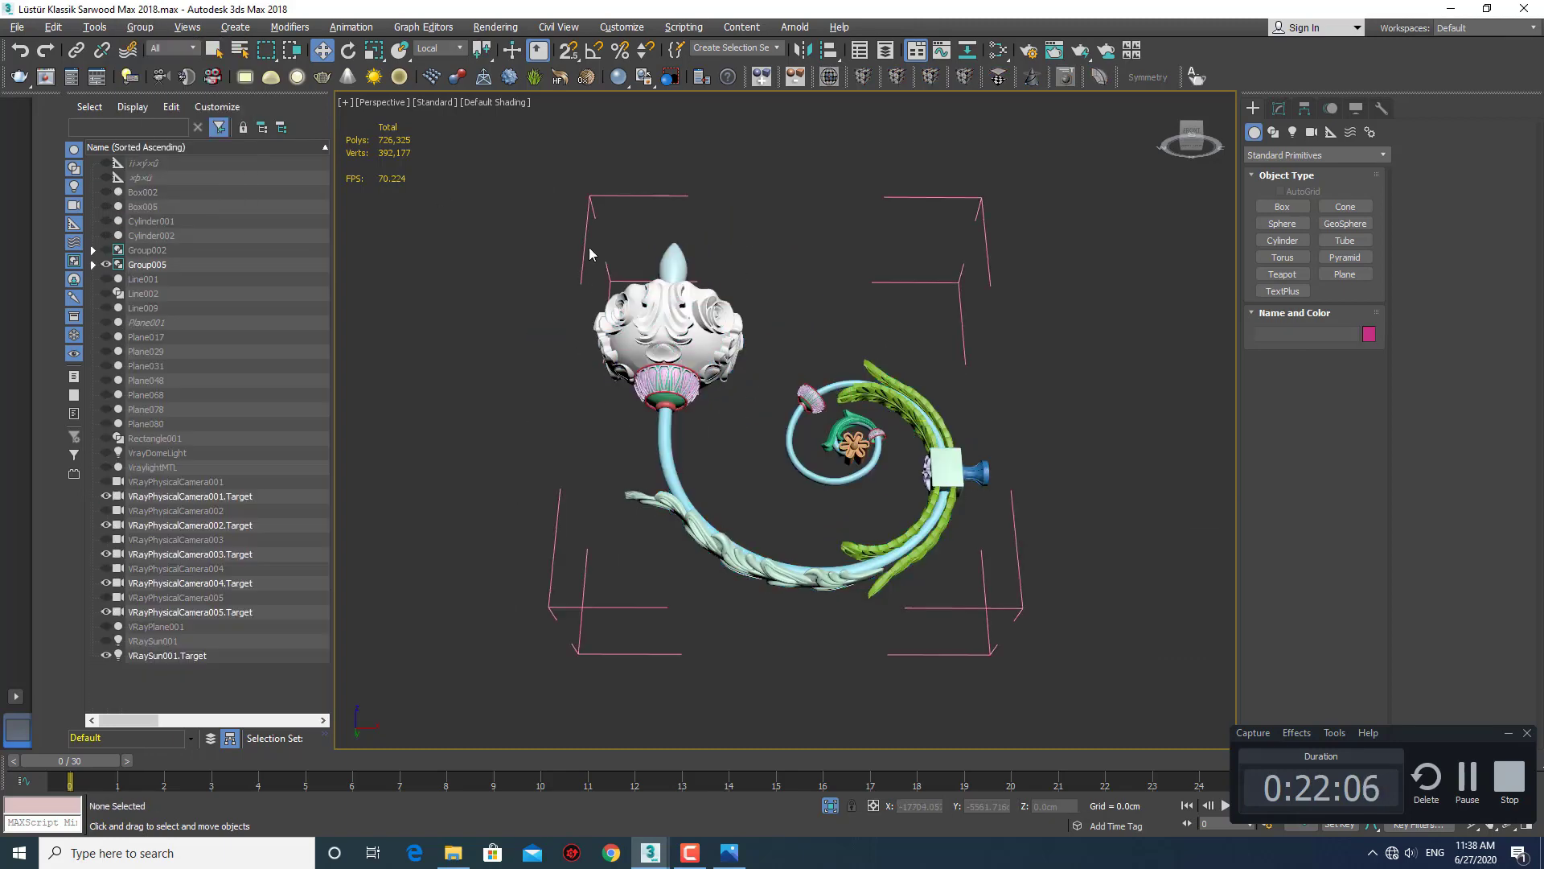
click(667, 330)
ctrl+click(666, 260)
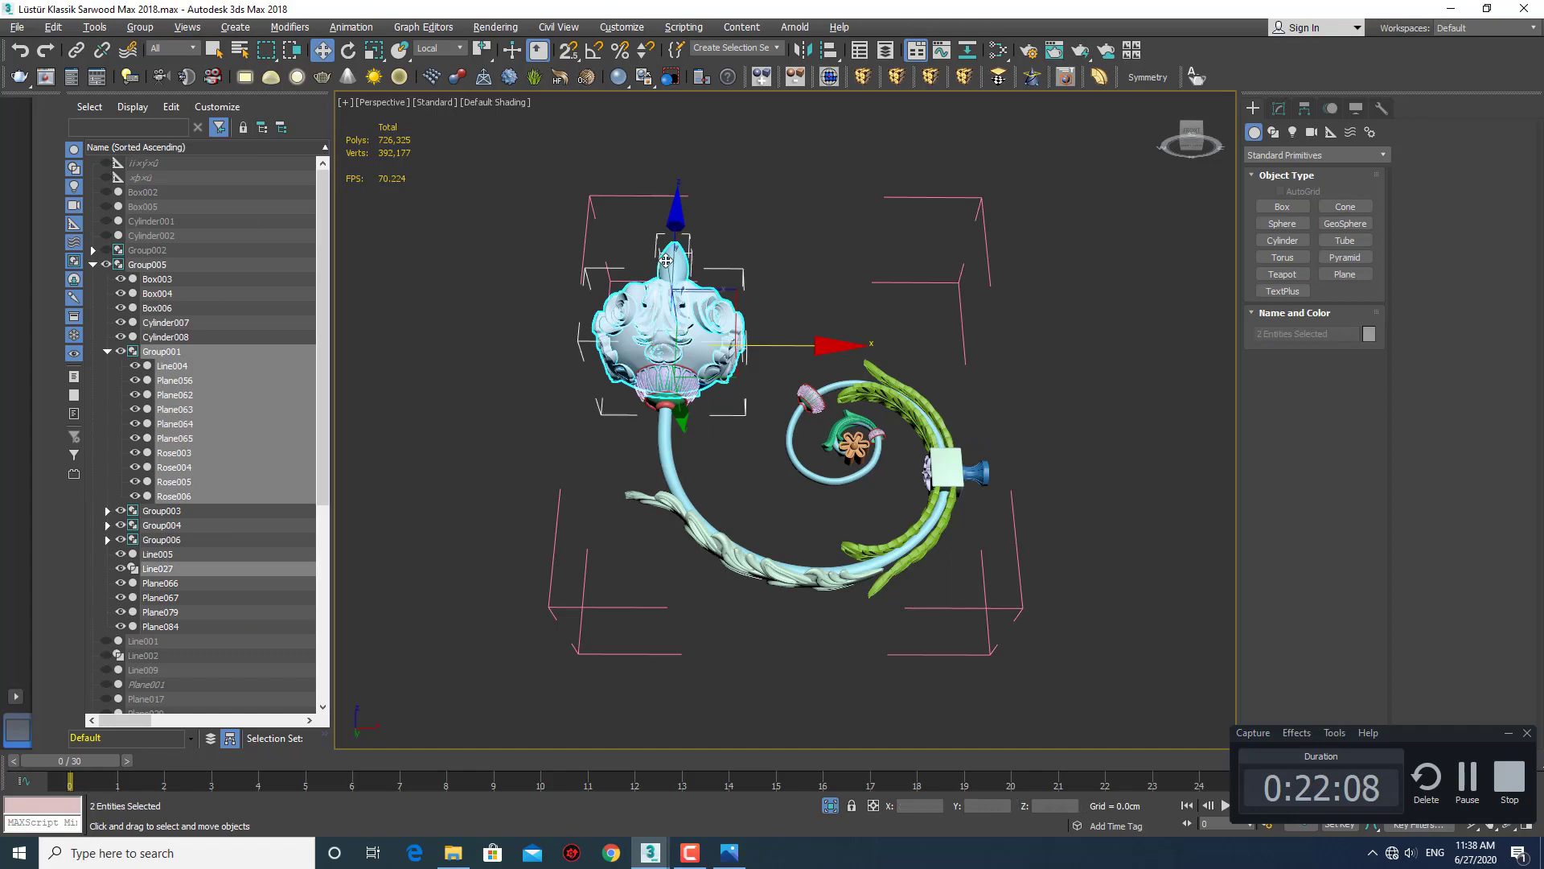
drag(780, 292, 648, 287)
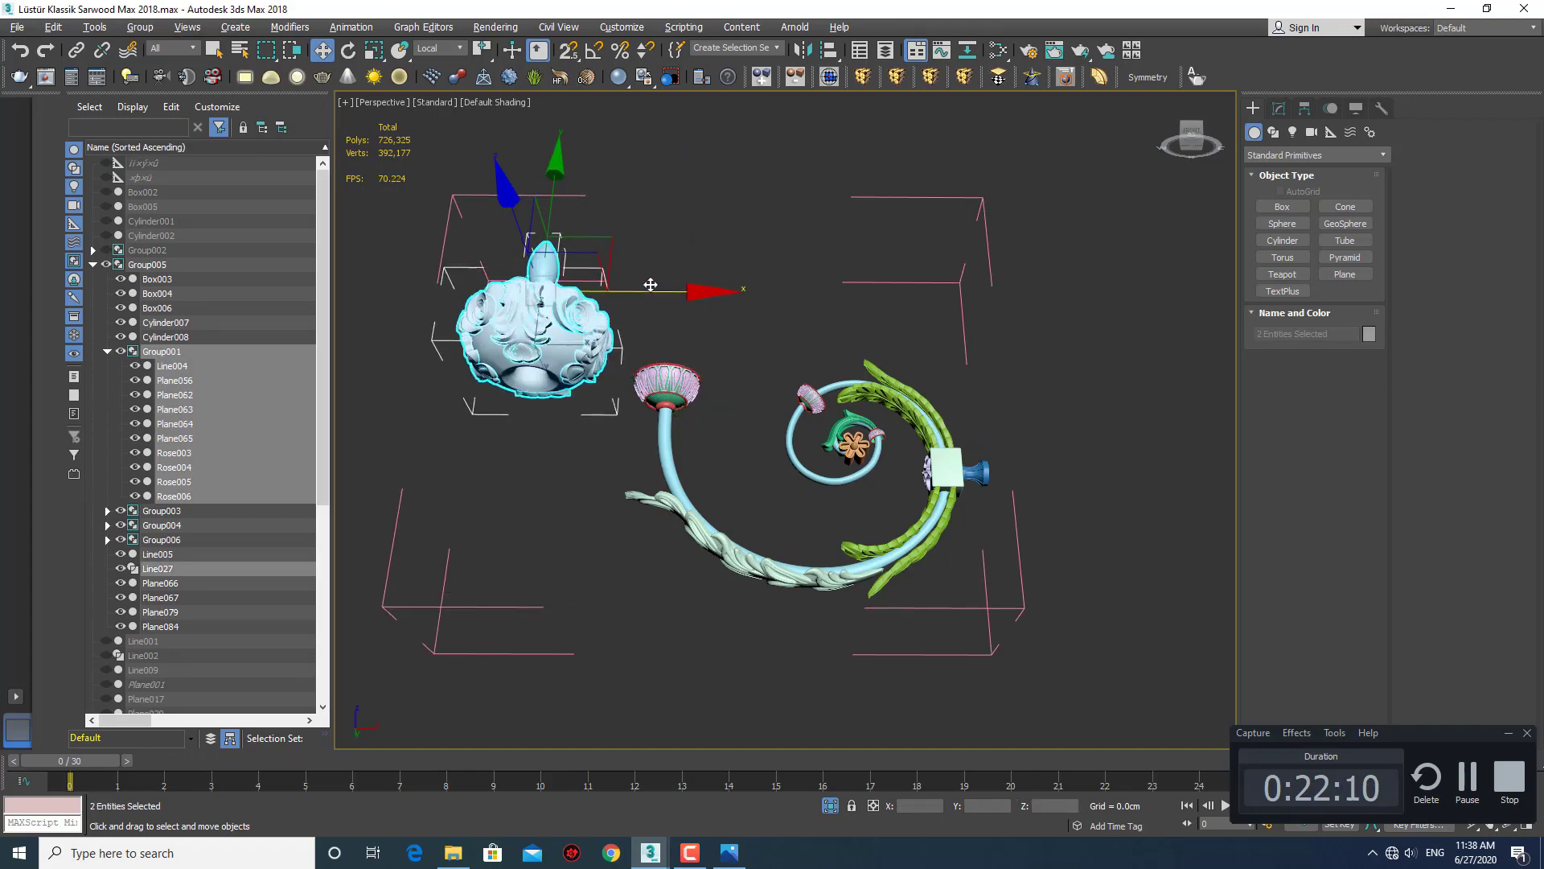
key(ctrl+z)
Select the spiral arm Group003 and open the Slate Material Editor.
scroll(760, 330, down, 3)
scroll(804, 386, up, 2)
click(828, 402)
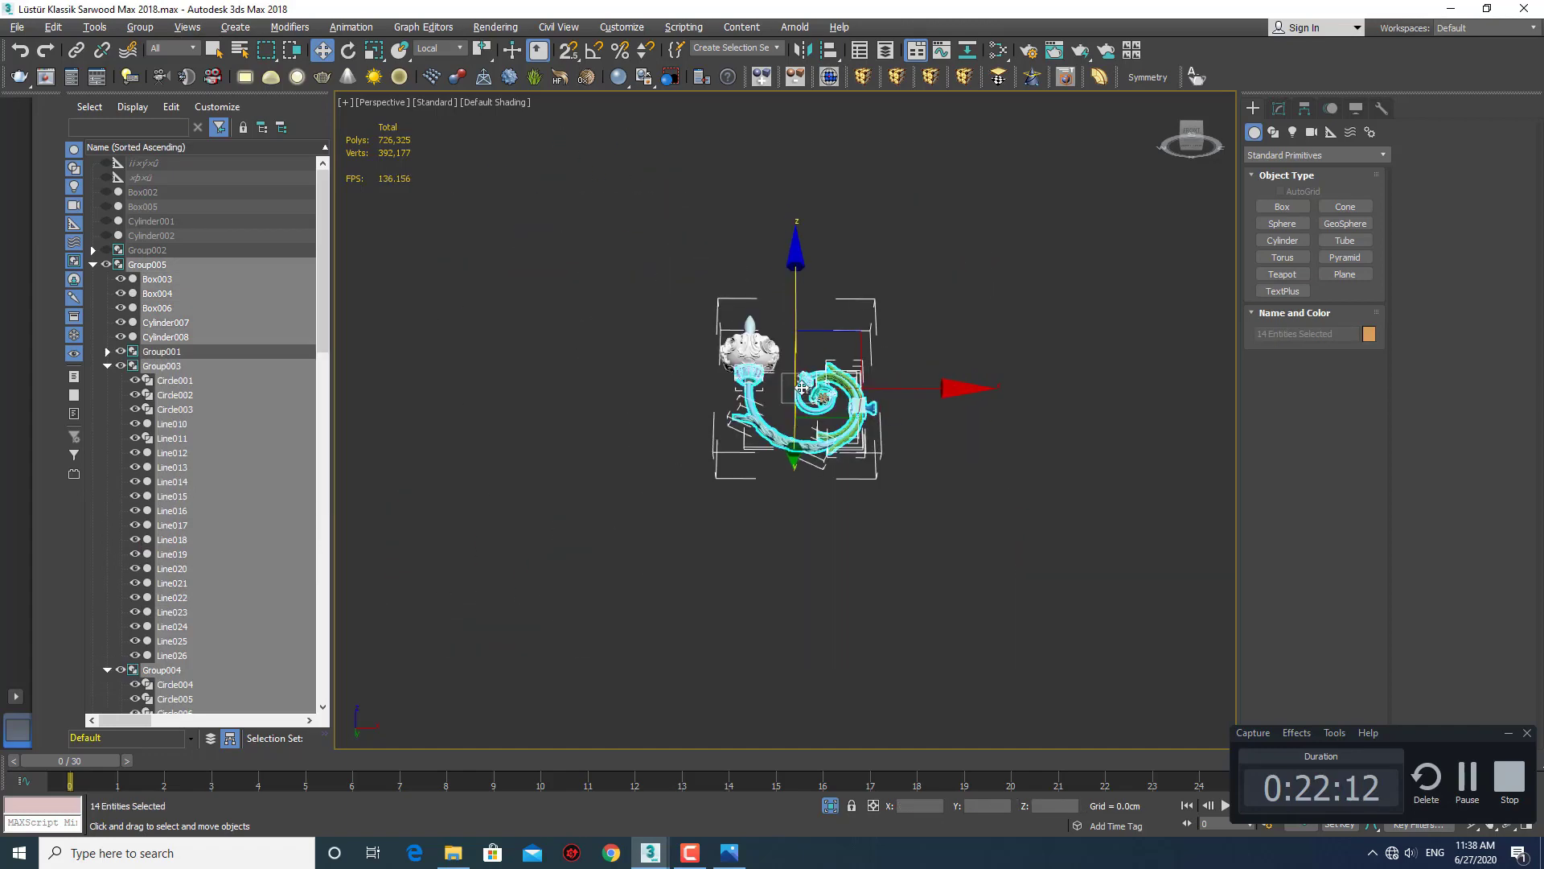
scroll(805, 403, down, 2)
scroll(786, 459, up, 2)
key(m)
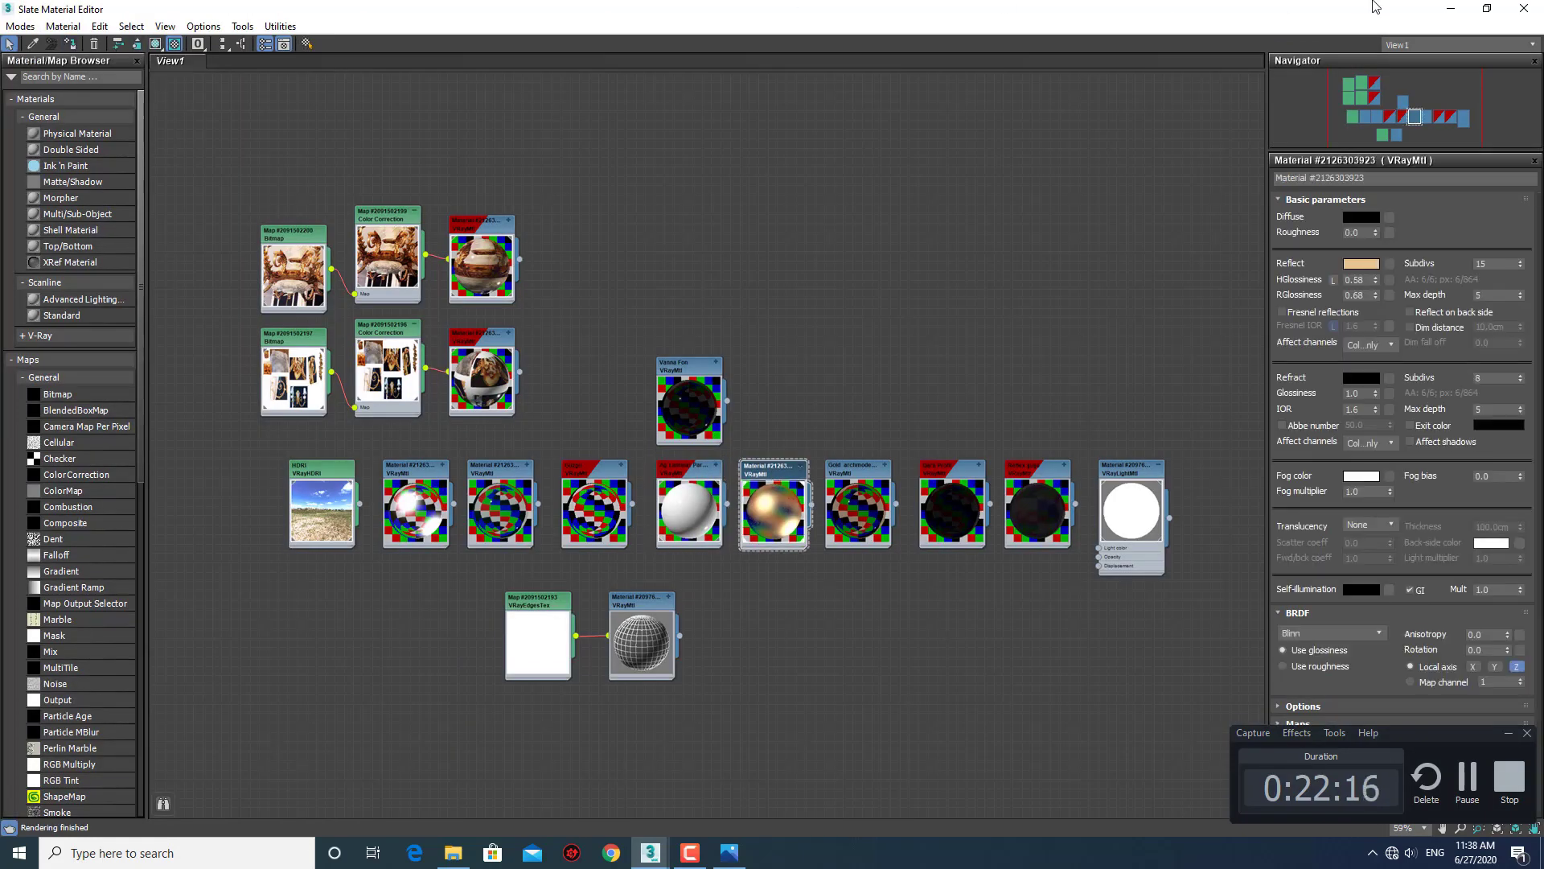
Close the material editor and select the box piece Box006 to inspect the black arm.
click(1524, 8)
scroll(893, 441, up, 3)
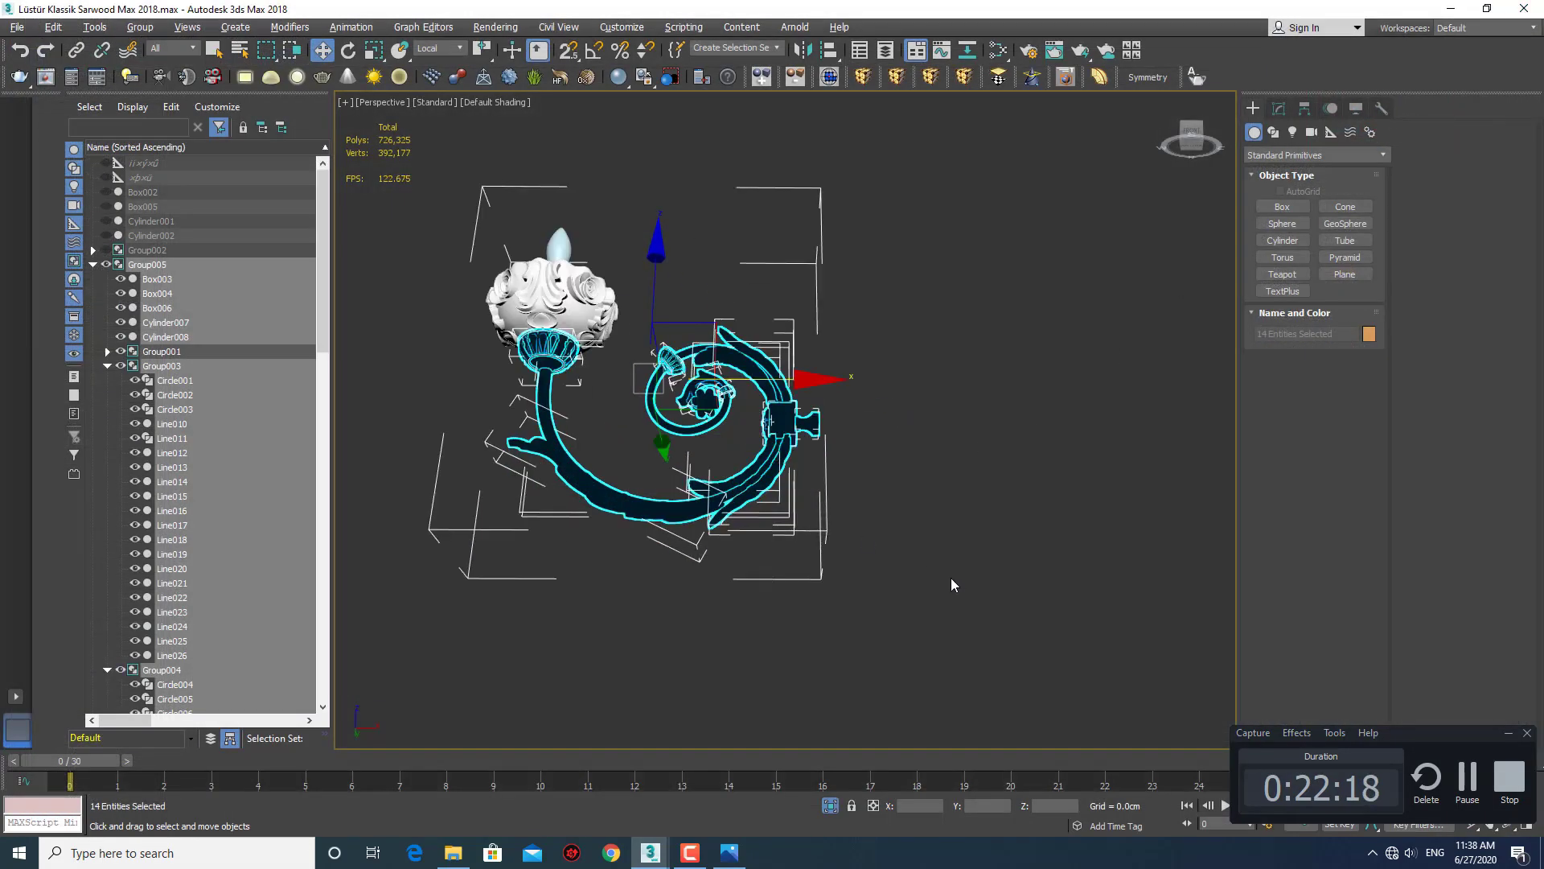
click(950, 578)
scroll(884, 482, up, 3)
scroll(795, 464, up, 3)
scroll(795, 464, down, 3)
alt+middle_drag(914, 517, 994, 448)
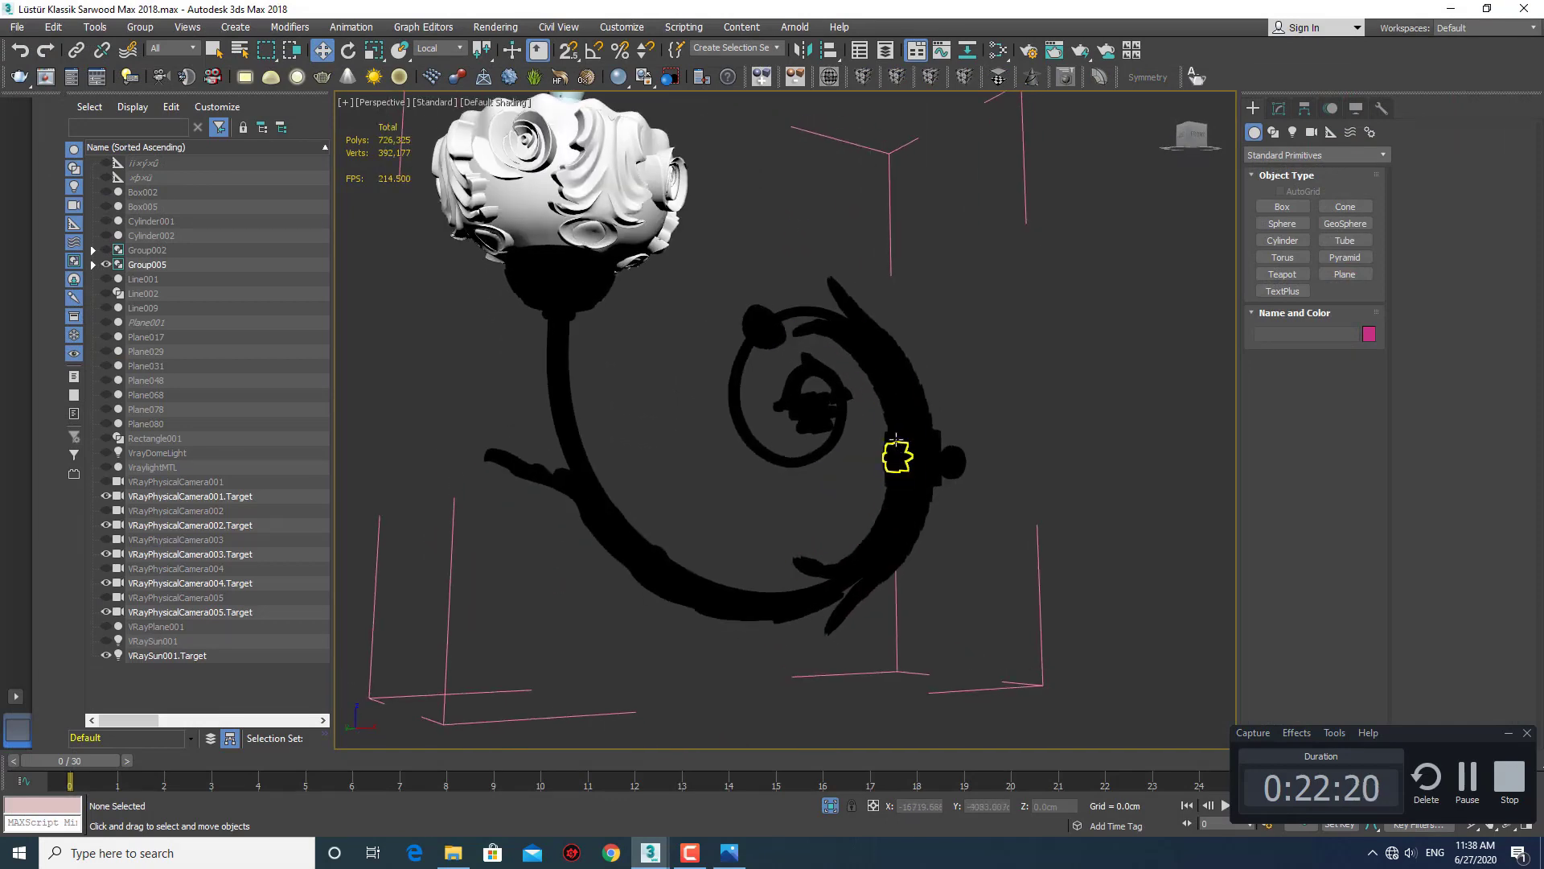
click(994, 448)
scroll(926, 409, up, 3)
scroll(927, 409, down, 4)
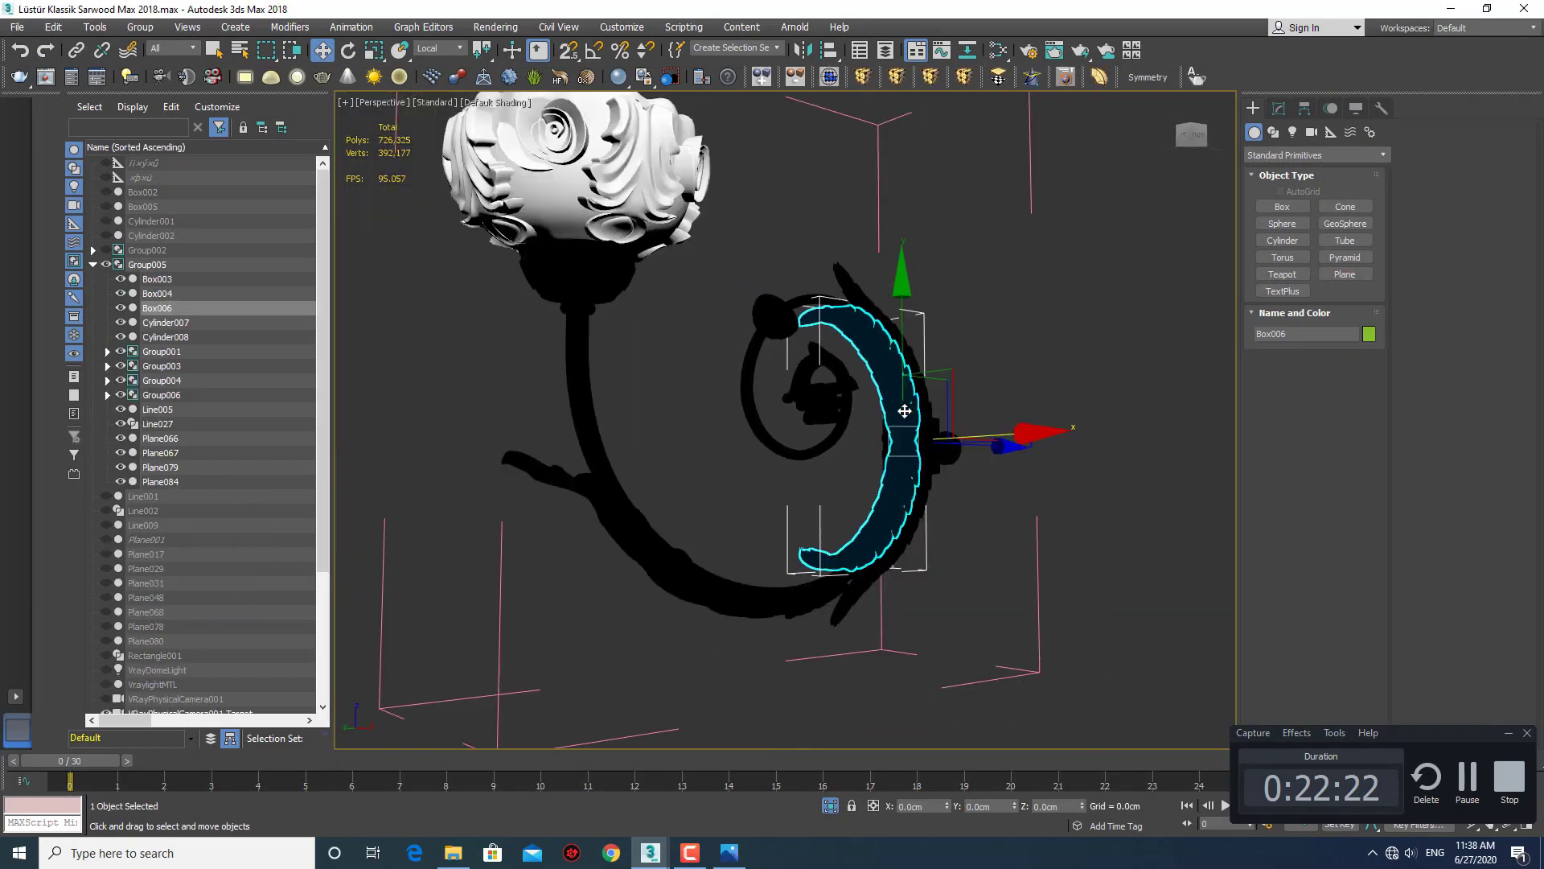
Inspect flower piece Plane066 with Edged Faces, then restore shading and select the lamp group.
key(F4)
click(906, 467)
key(q)
scroll(965, 459, up, 3)
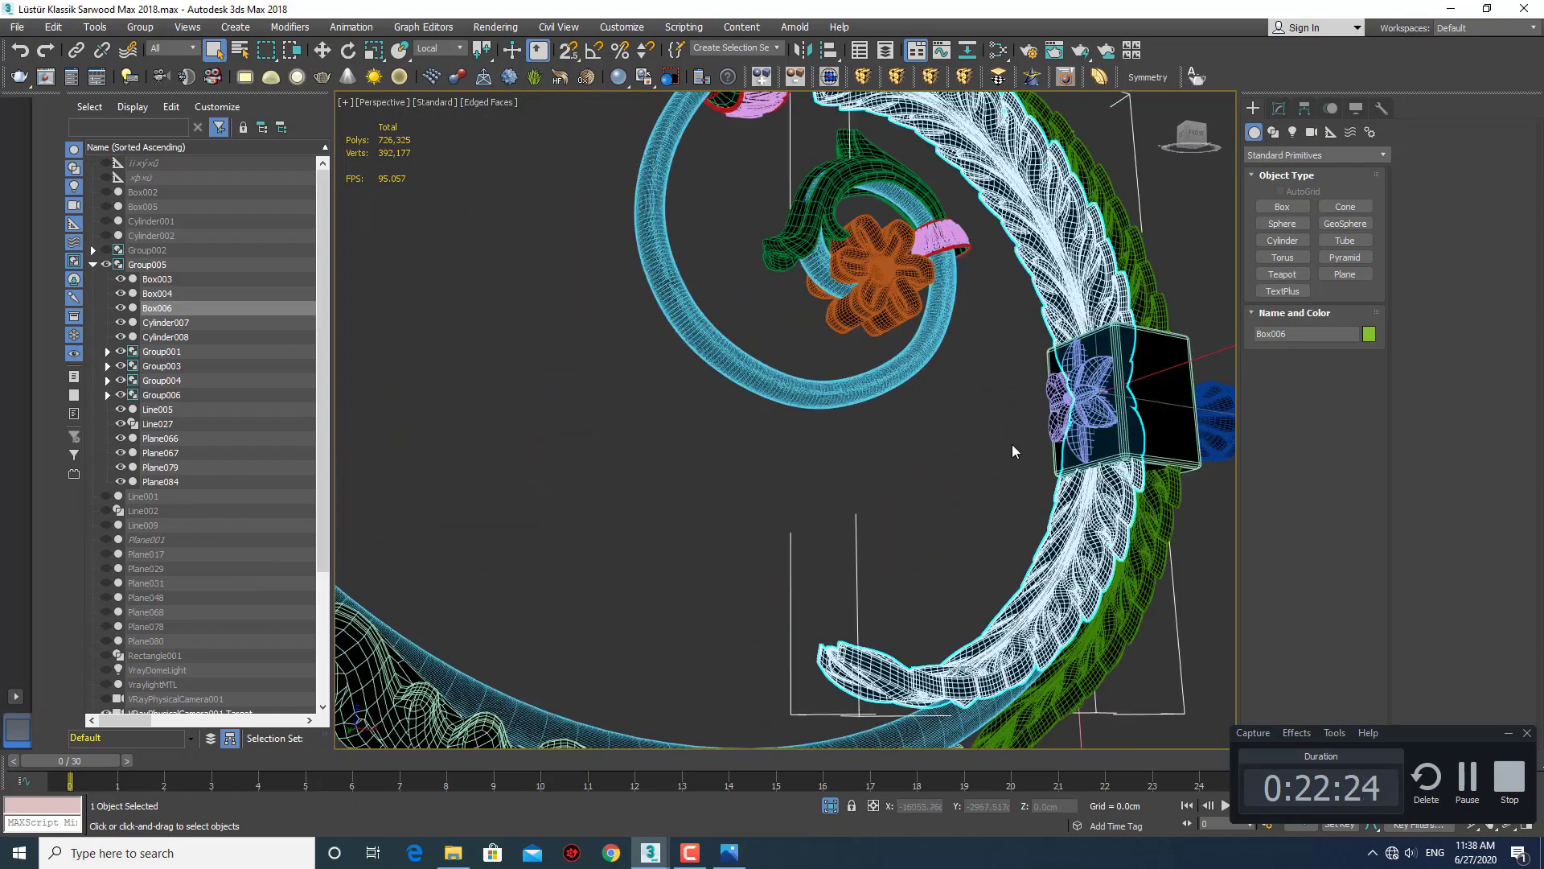
scroll(1098, 389, up, 3)
scroll(1100, 388, down, 3)
scroll(1101, 388, down, 3)
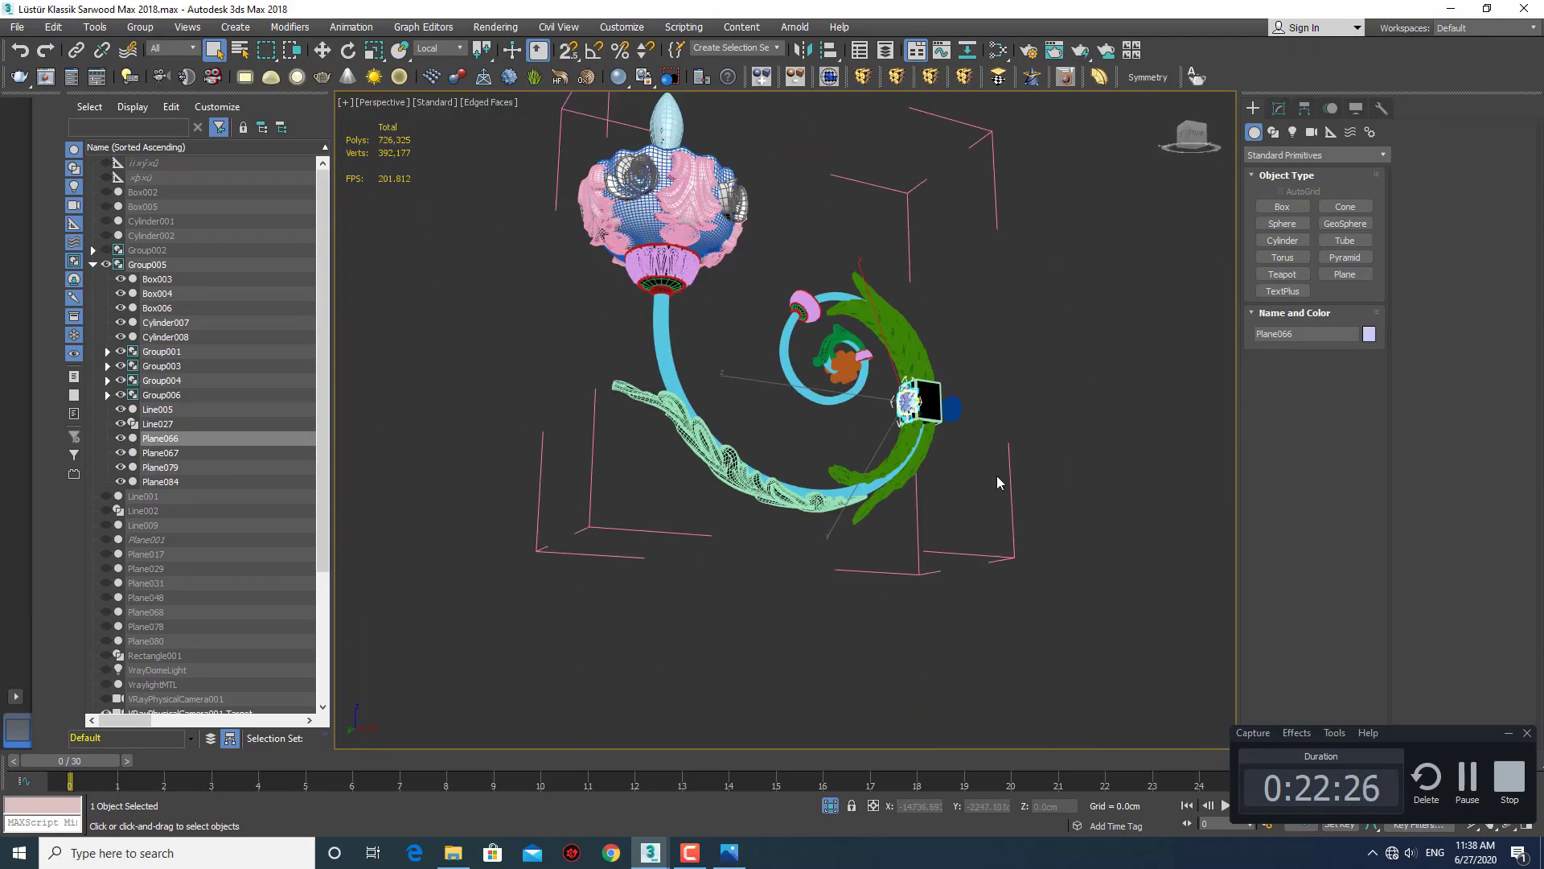
scroll(917, 402, up, 3)
middle_drag(893, 402, 953, 472)
key(F4)
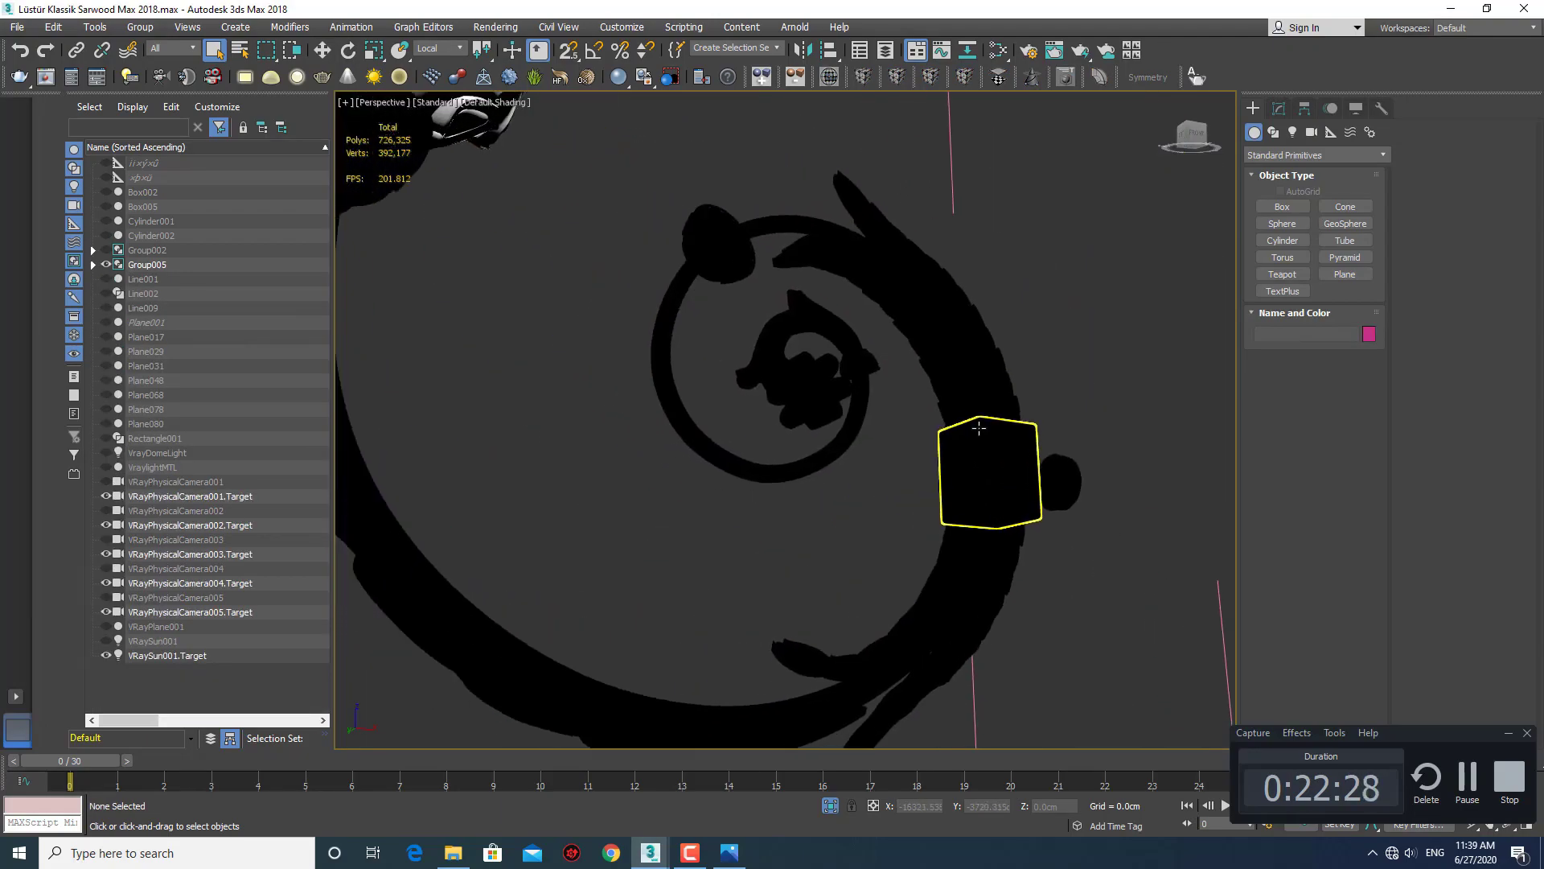
scroll(909, 437, down, 4)
scroll(910, 436, down, 3)
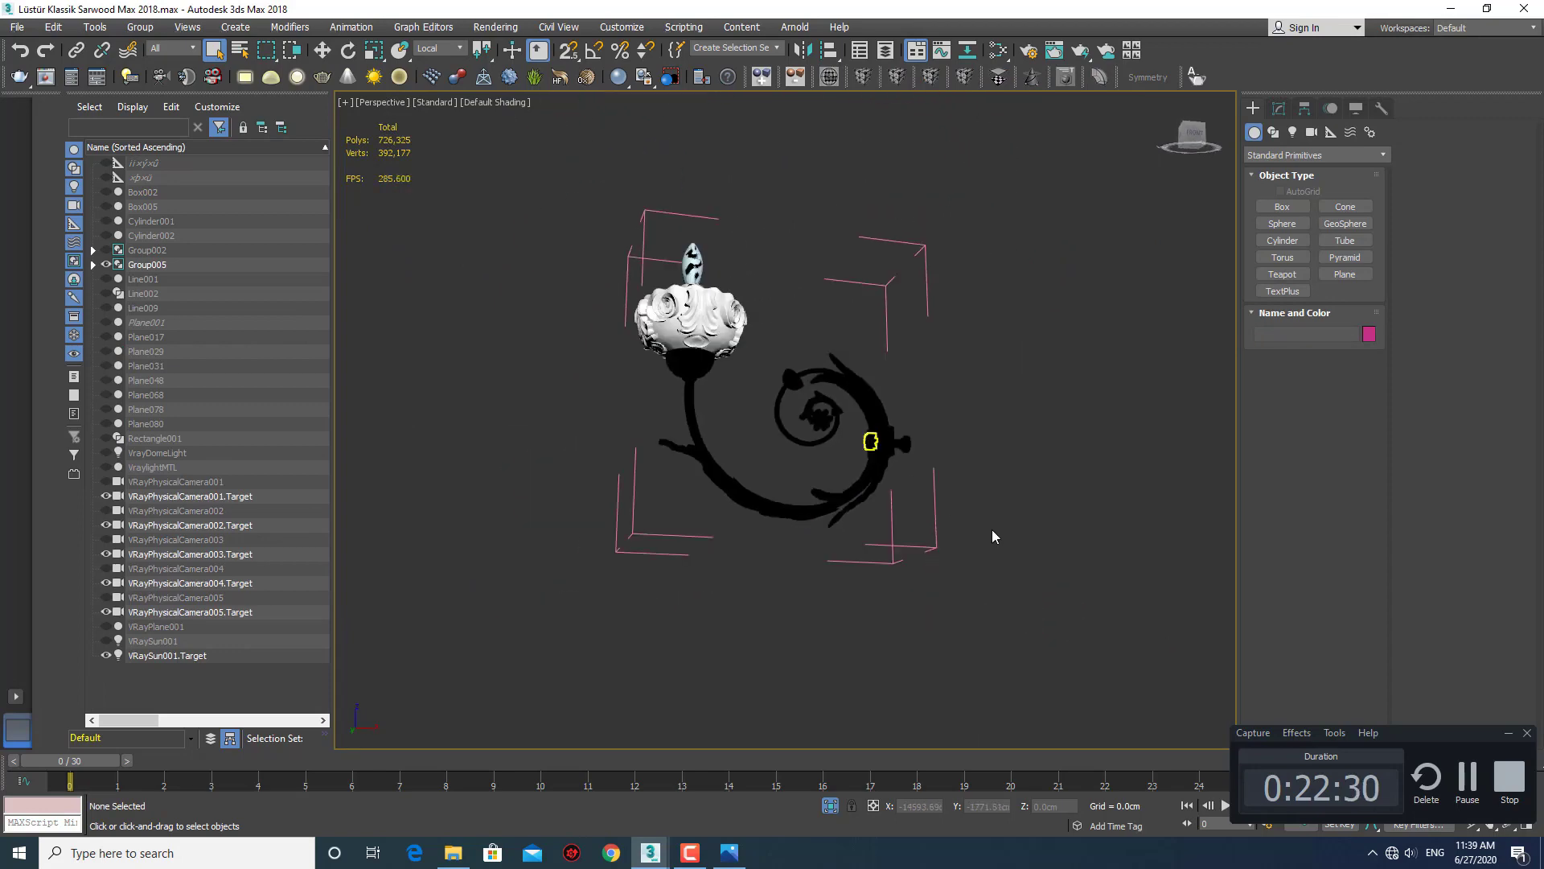
click(692, 265)
scroll(800, 283, up, 3)
Set candle flame Line027's Shell Outer Amount to 3.0cm and turn on Edged Faces.
click(689, 322)
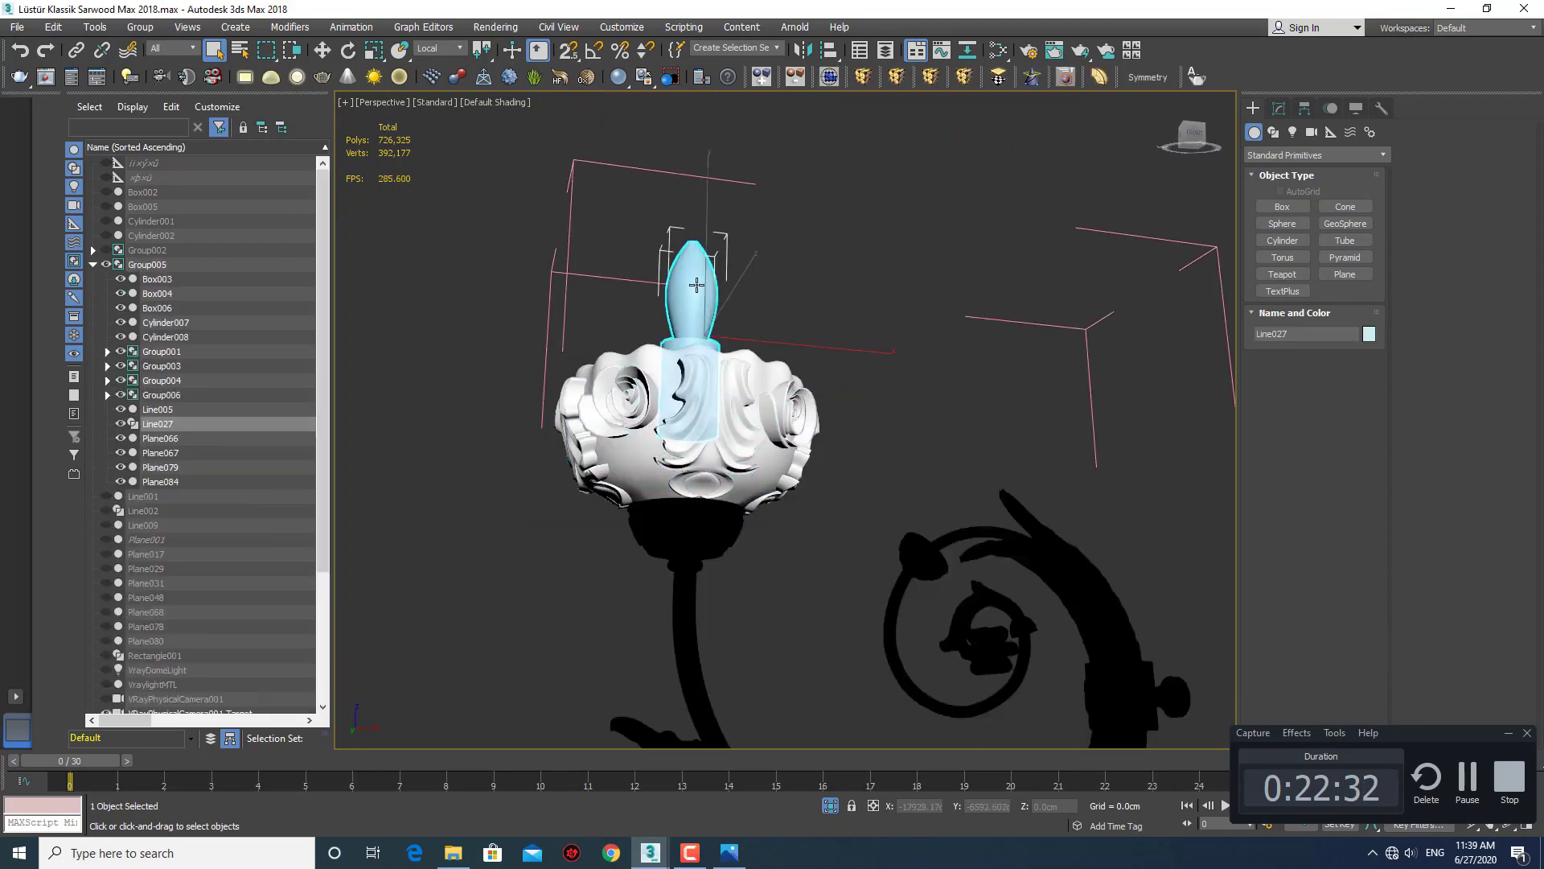
scroll(695, 320, up, 4)
click(1279, 108)
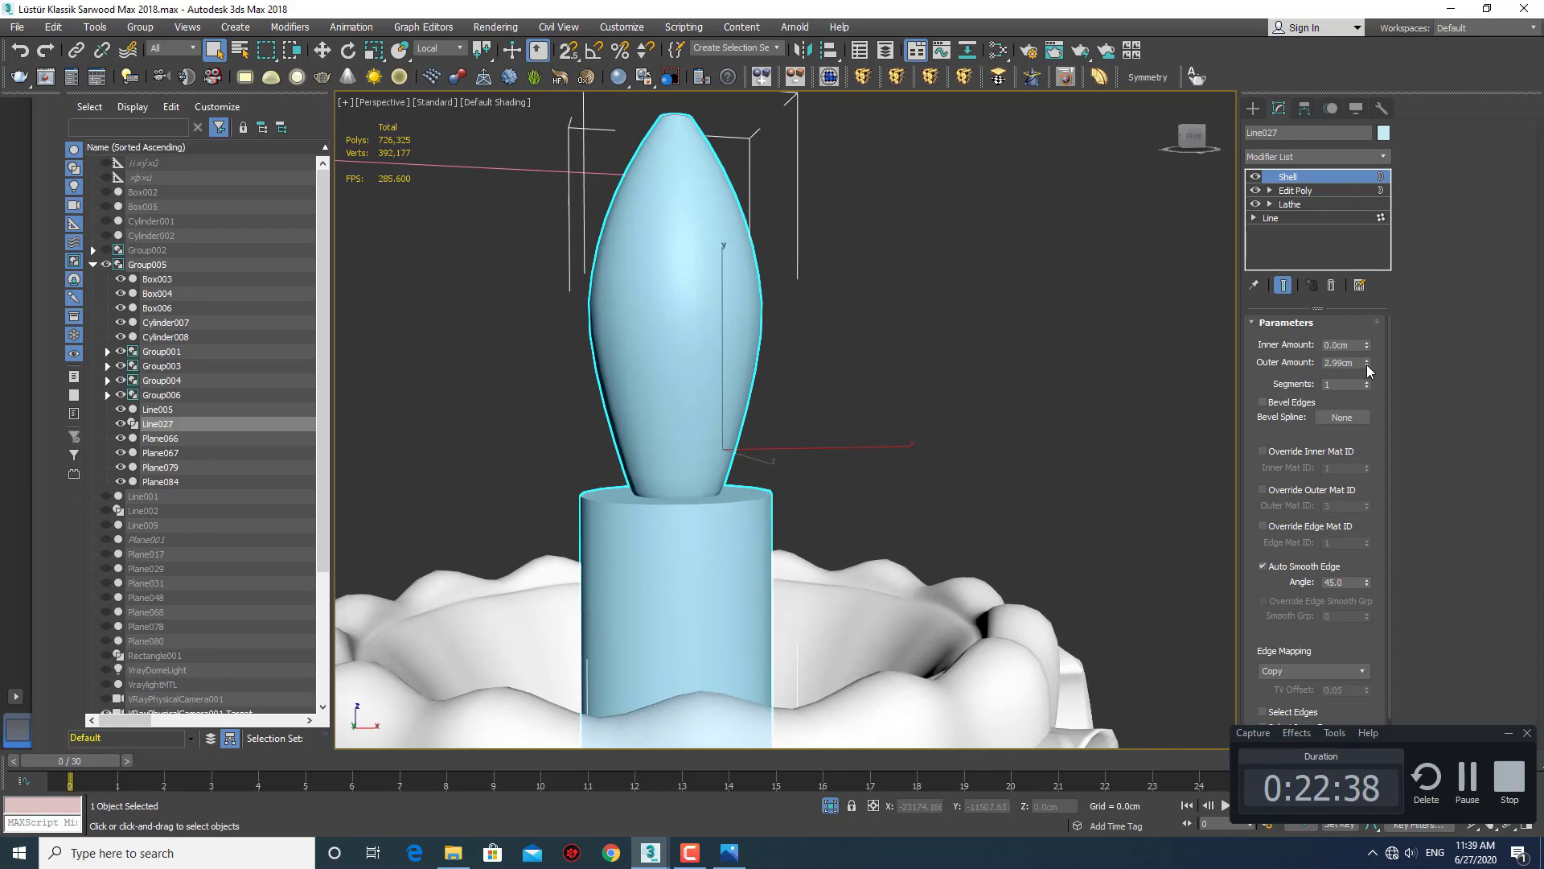
middle_drag(978, 306, 995, 311)
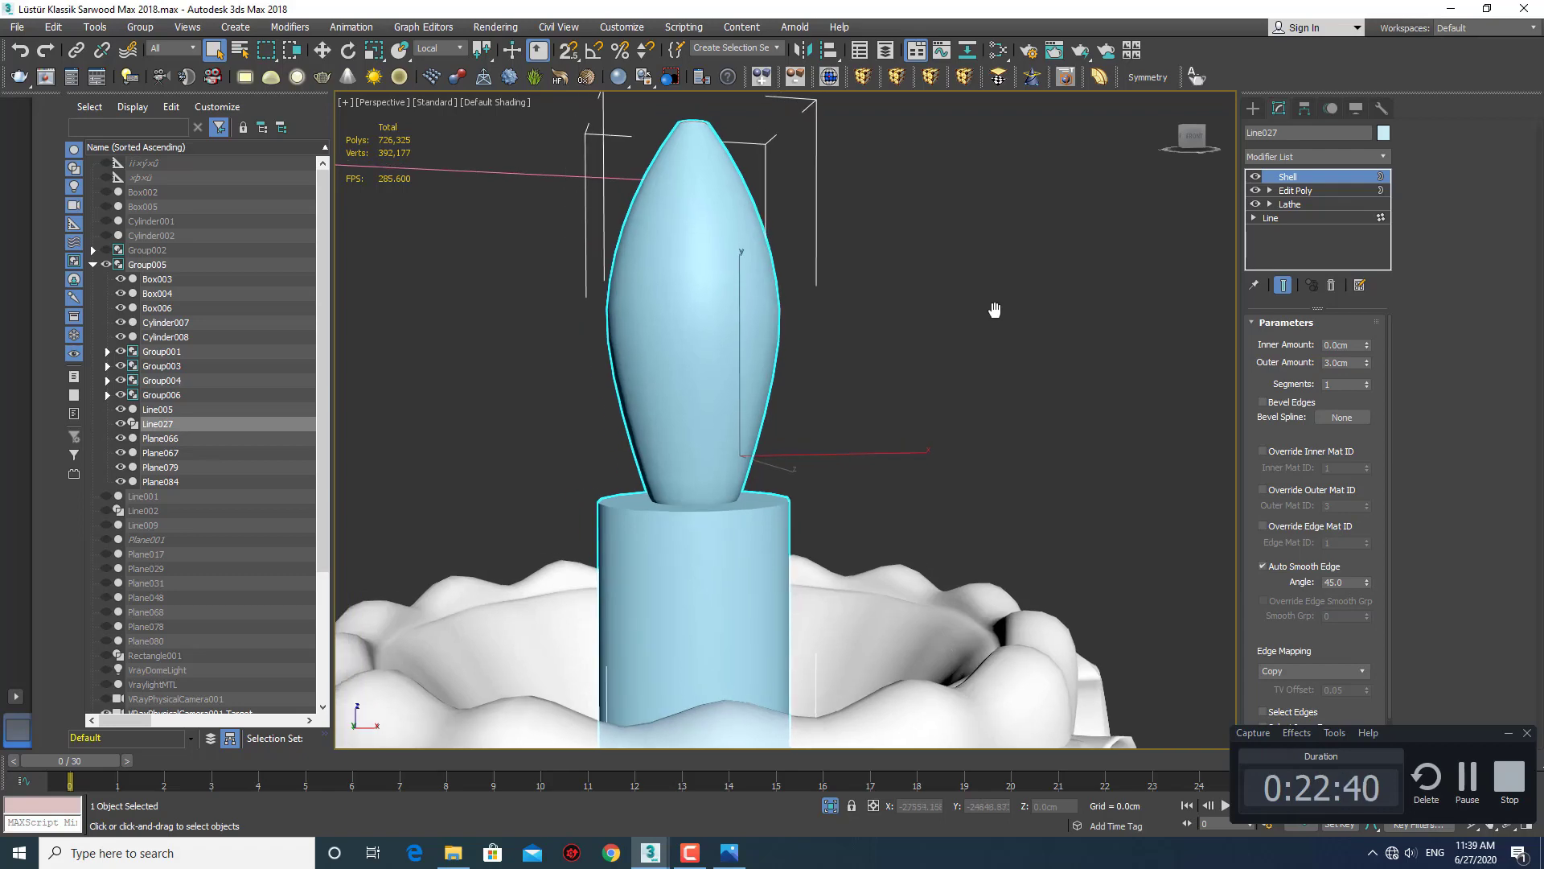
key(F4)
scroll(899, 363, down, 5)
scroll(875, 335, up, 2)
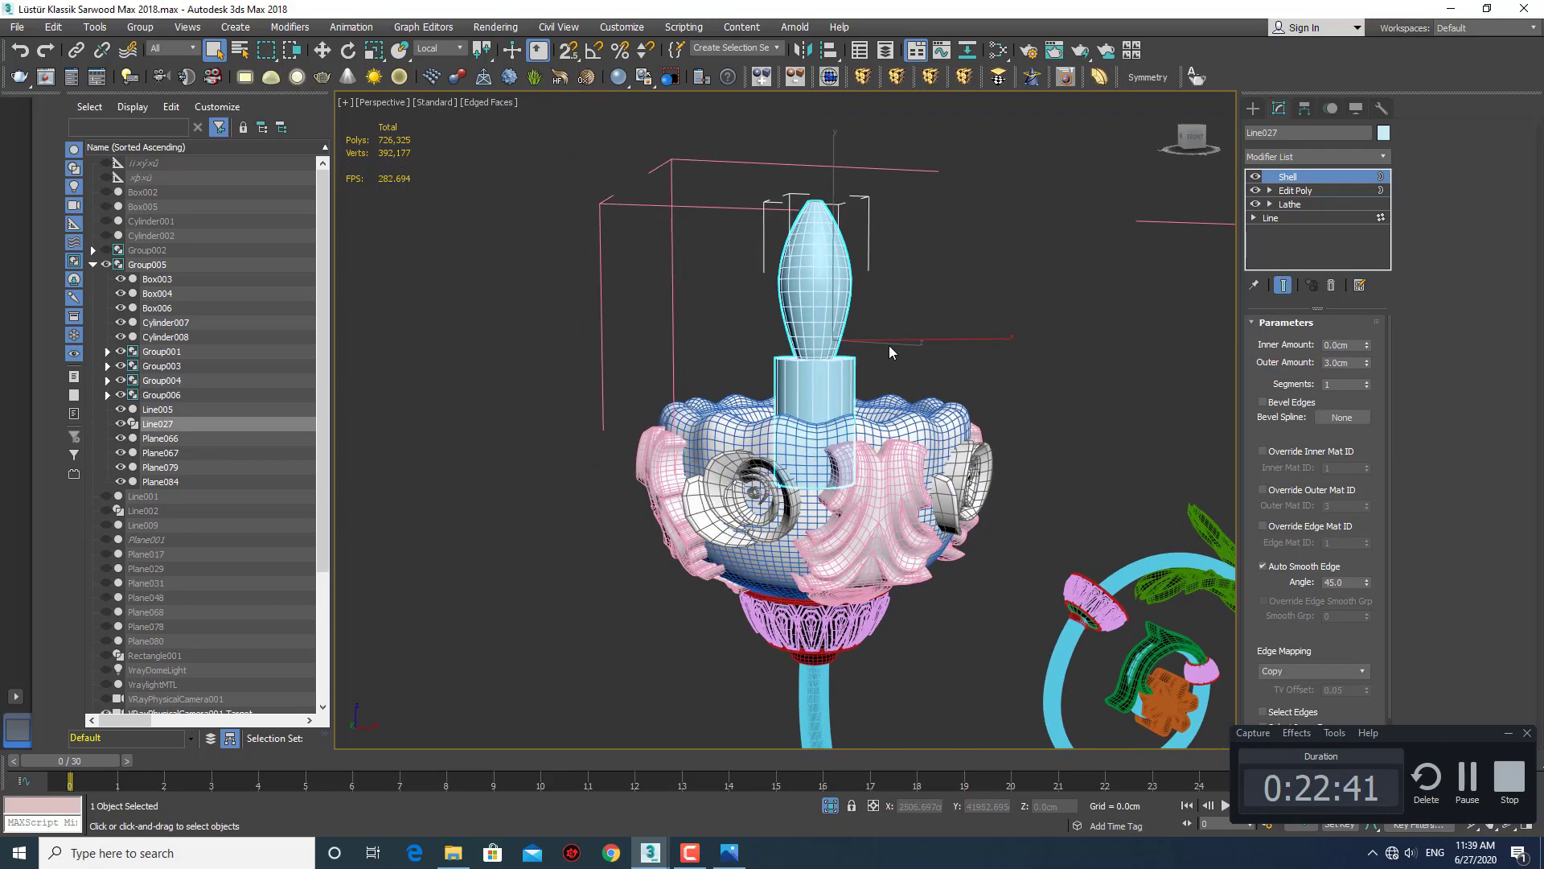
Collapse Line027's modifier stack, convert it to Editable Poly, and enter Polygon mode.
click(1303, 157)
click(1455, 185)
right_click(1317, 178)
click(1368, 333)
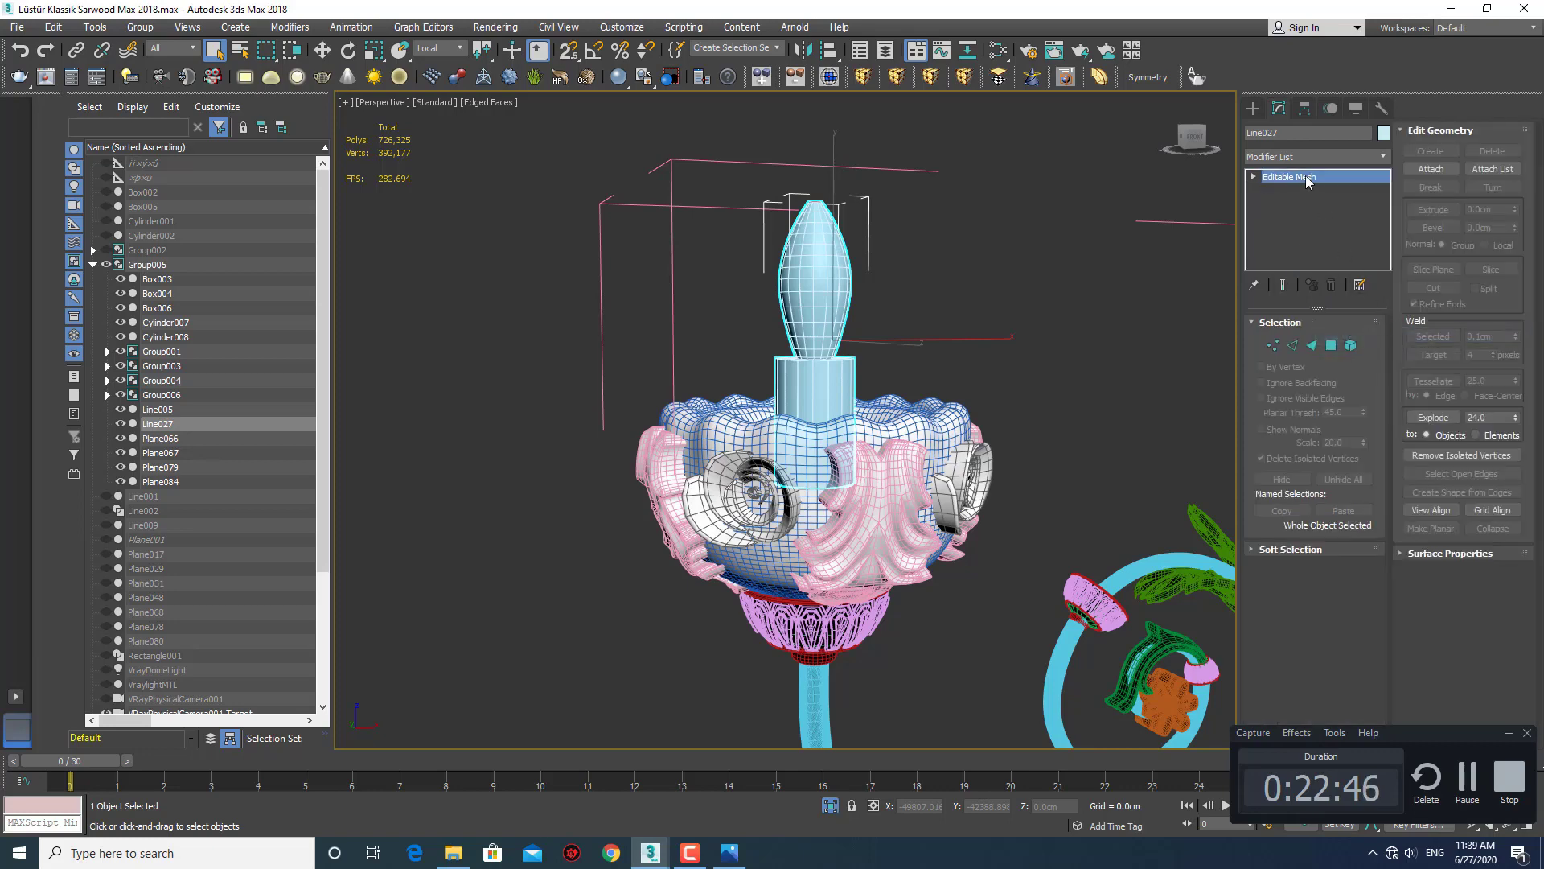
right_click(1309, 178)
click(1387, 306)
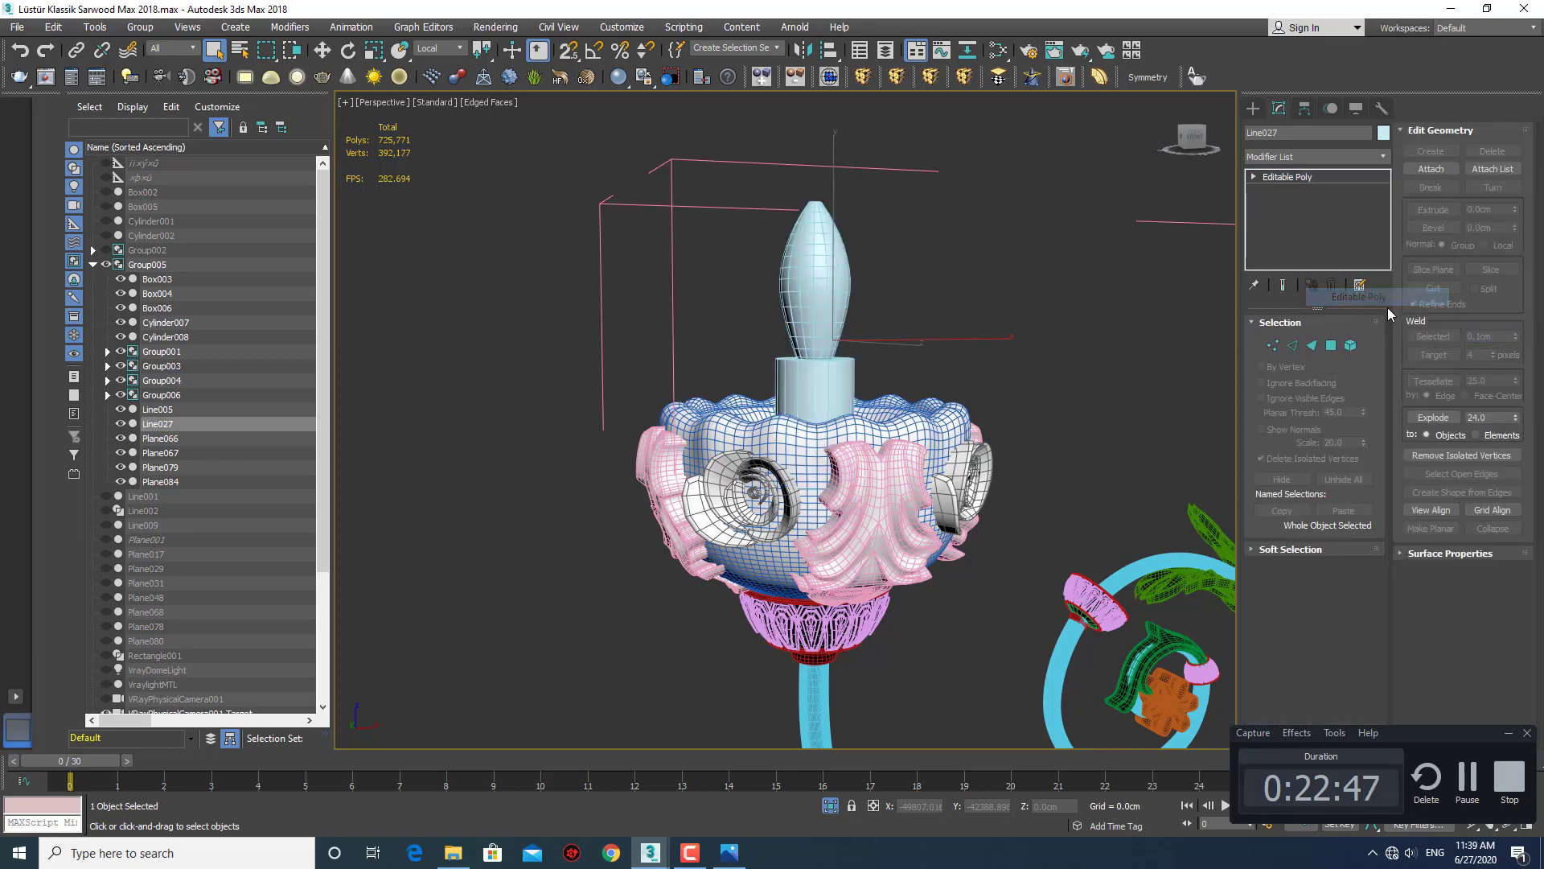
click(1334, 345)
Select all 450 flame polygons in Front view.
alt+middle_drag(940, 358, 692, 197)
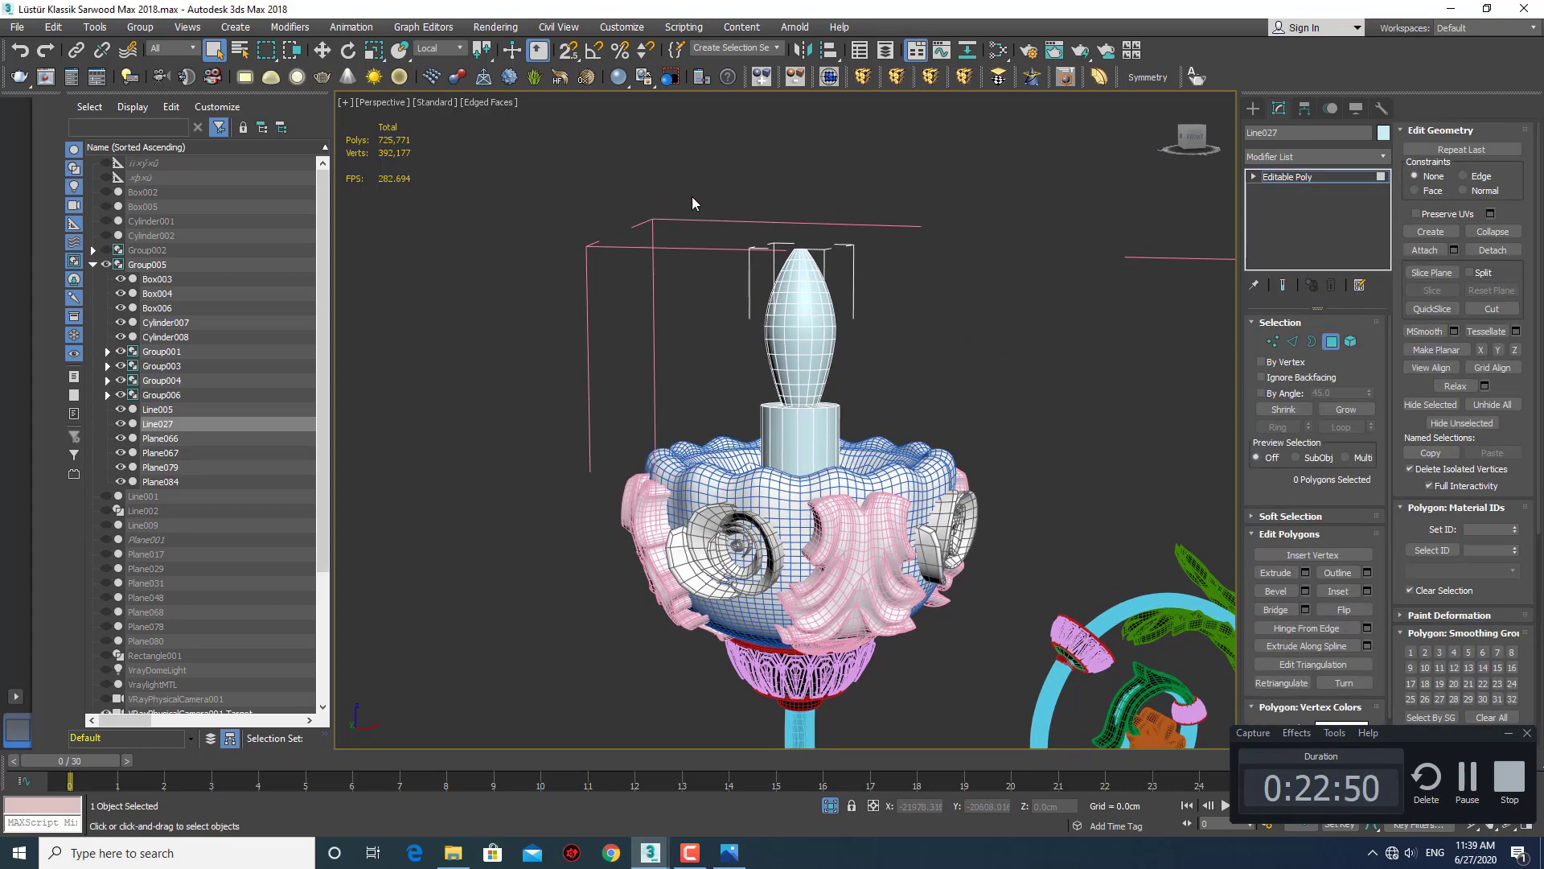
drag(953, 398, 953, 398)
key(z)
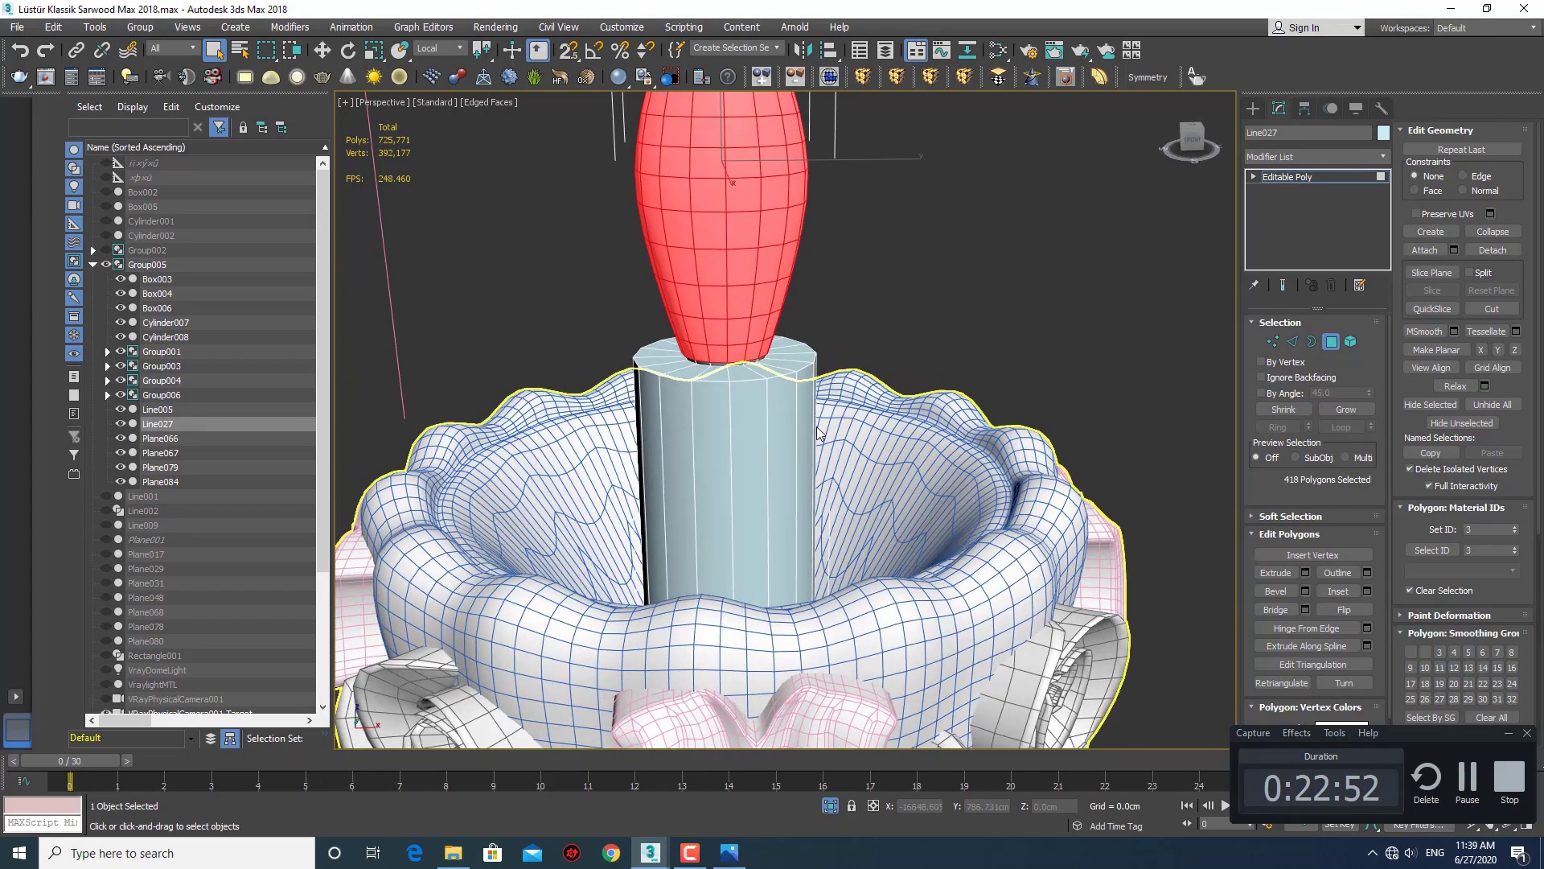
key(f)
key(z)
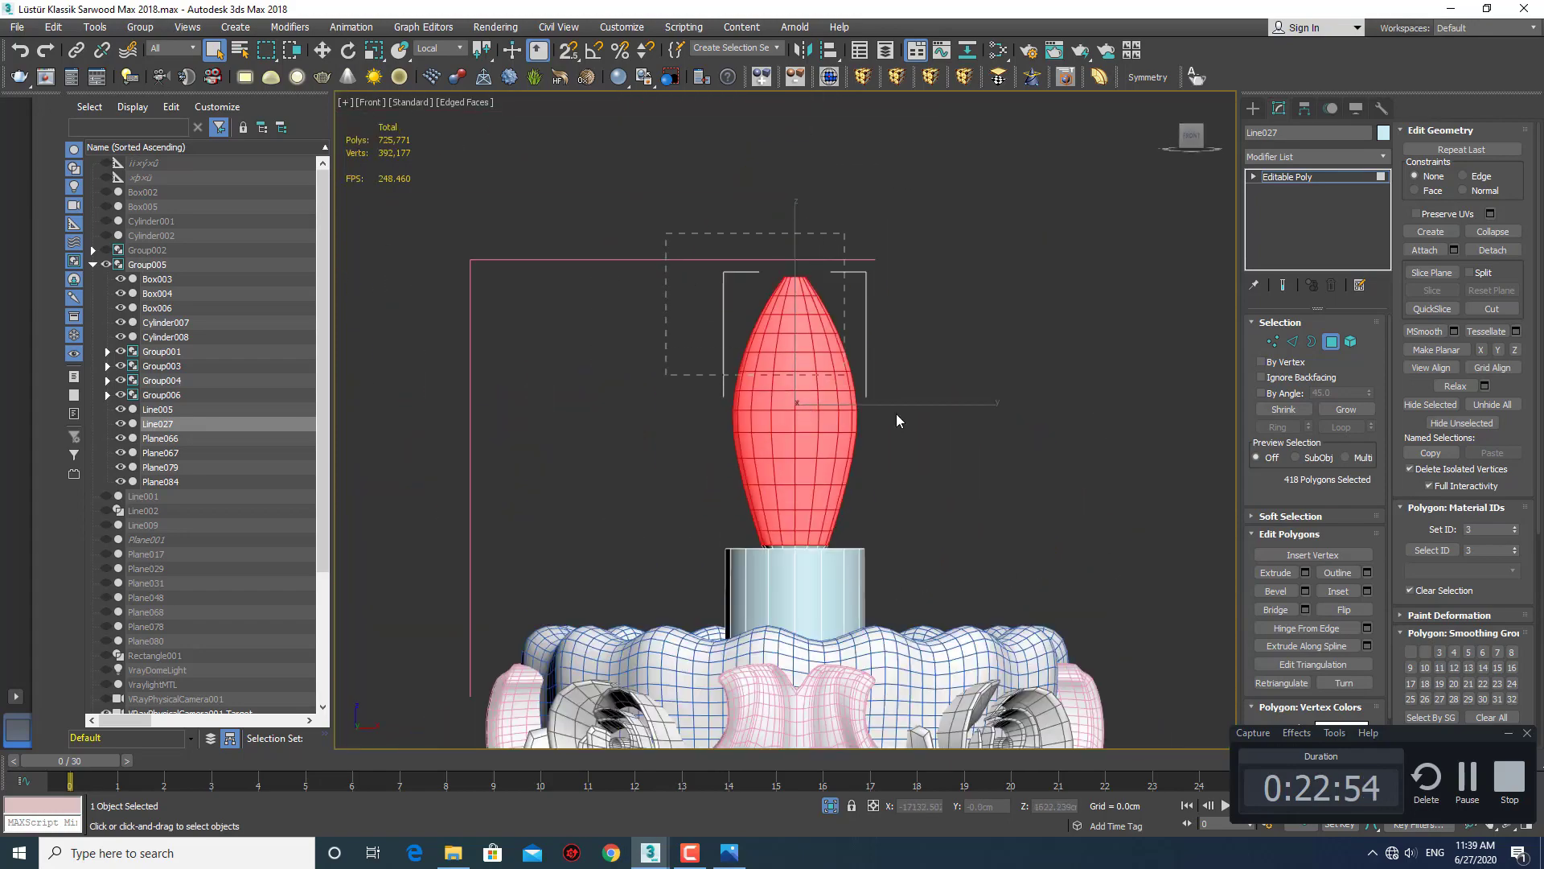
drag(994, 545, 994, 548)
key(z)
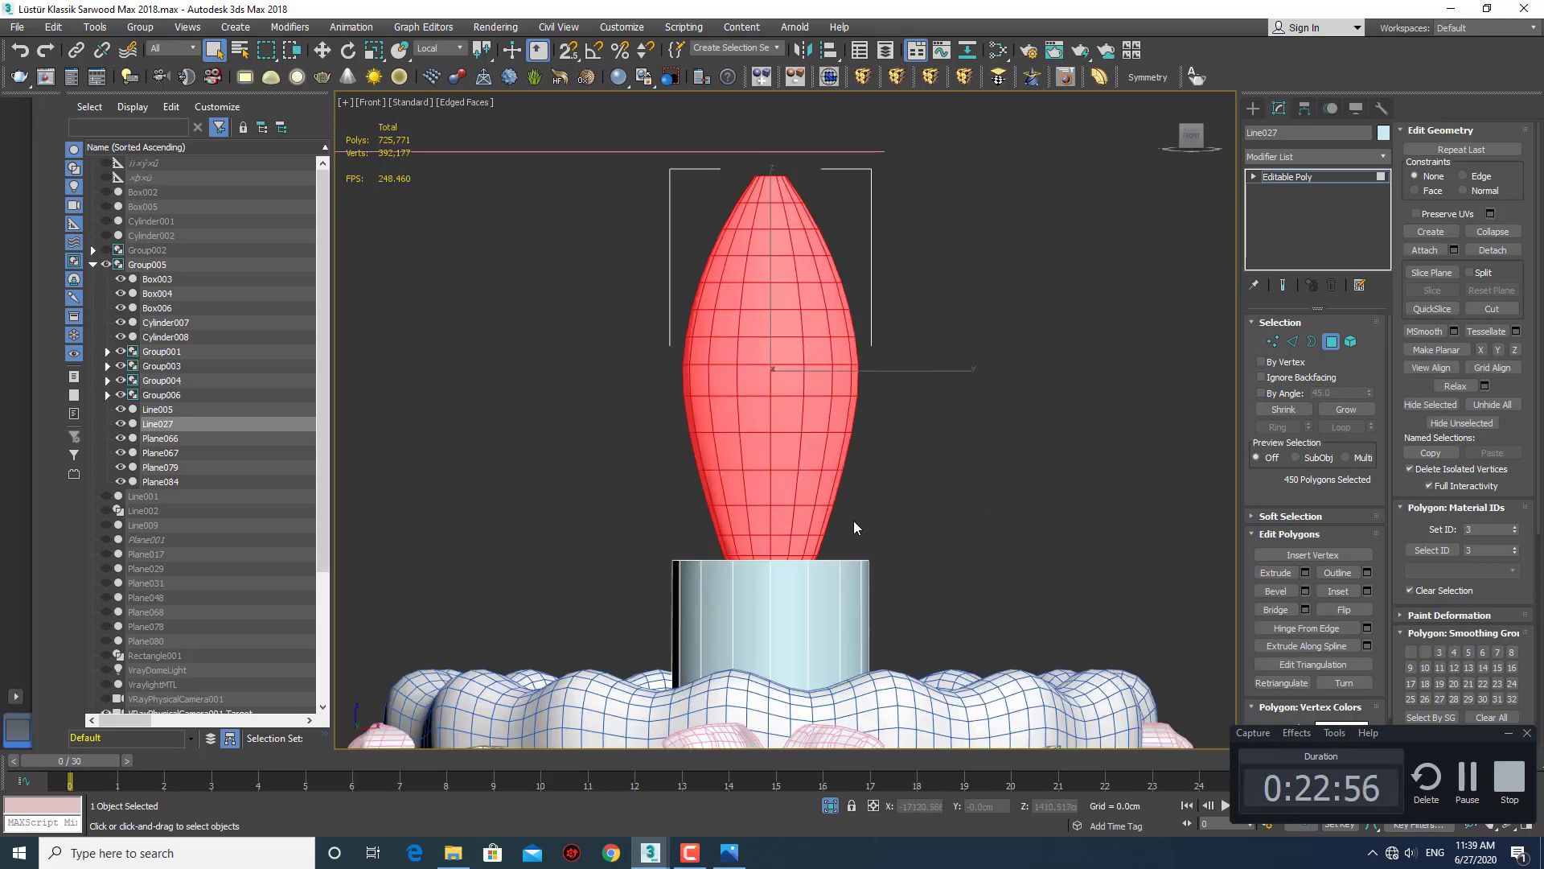
middle_drag(852, 519, 856, 550)
Copy the white VRayLightMtl node in the Slate editor and name the copy Lamp.
key(m)
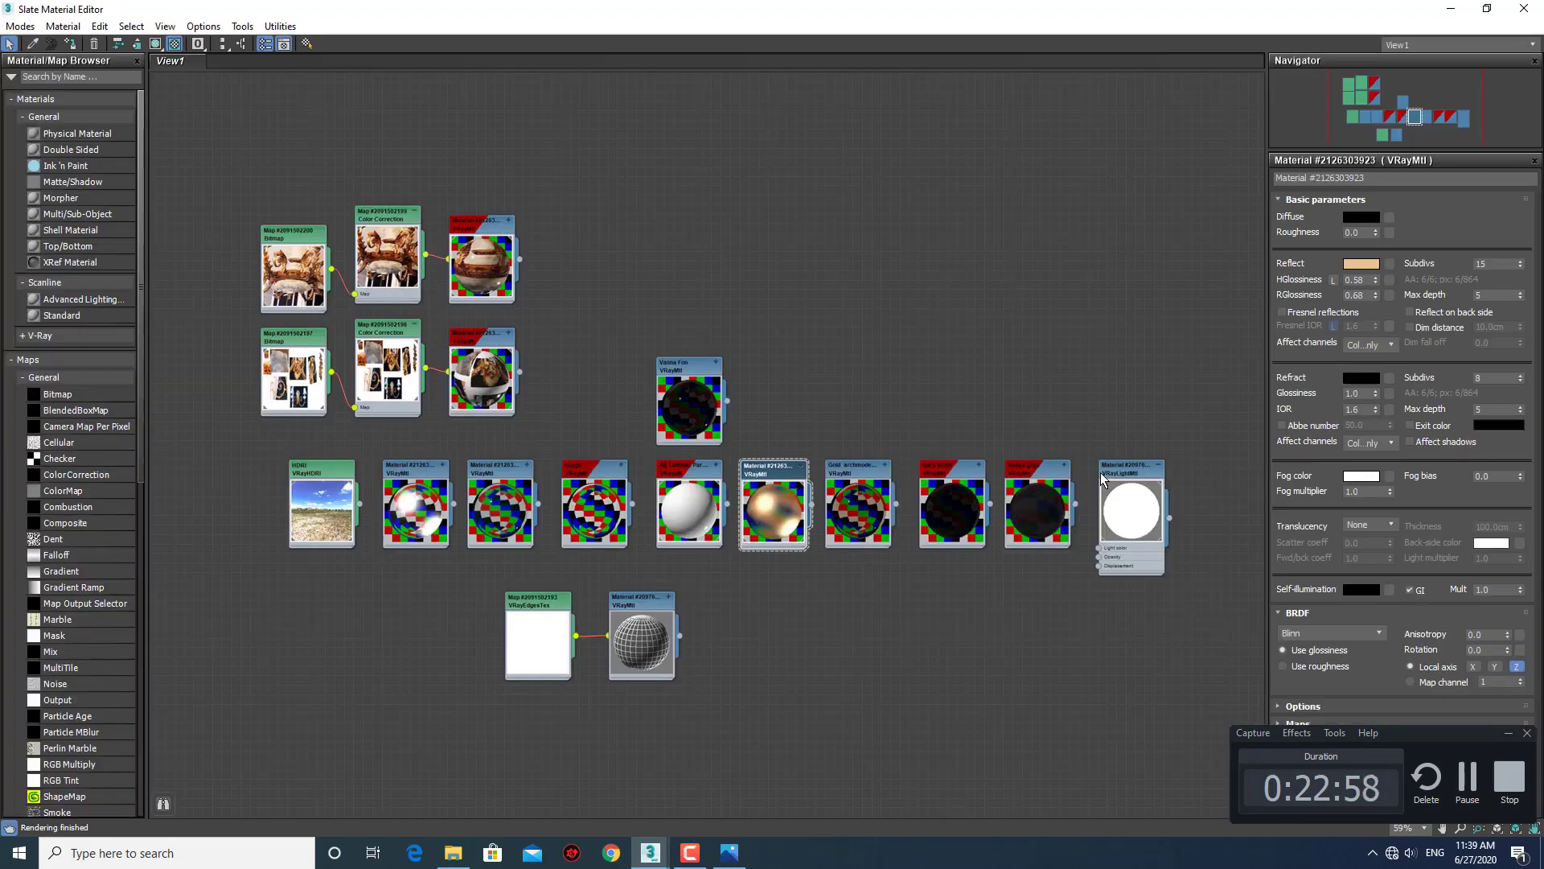
double_click(1124, 474)
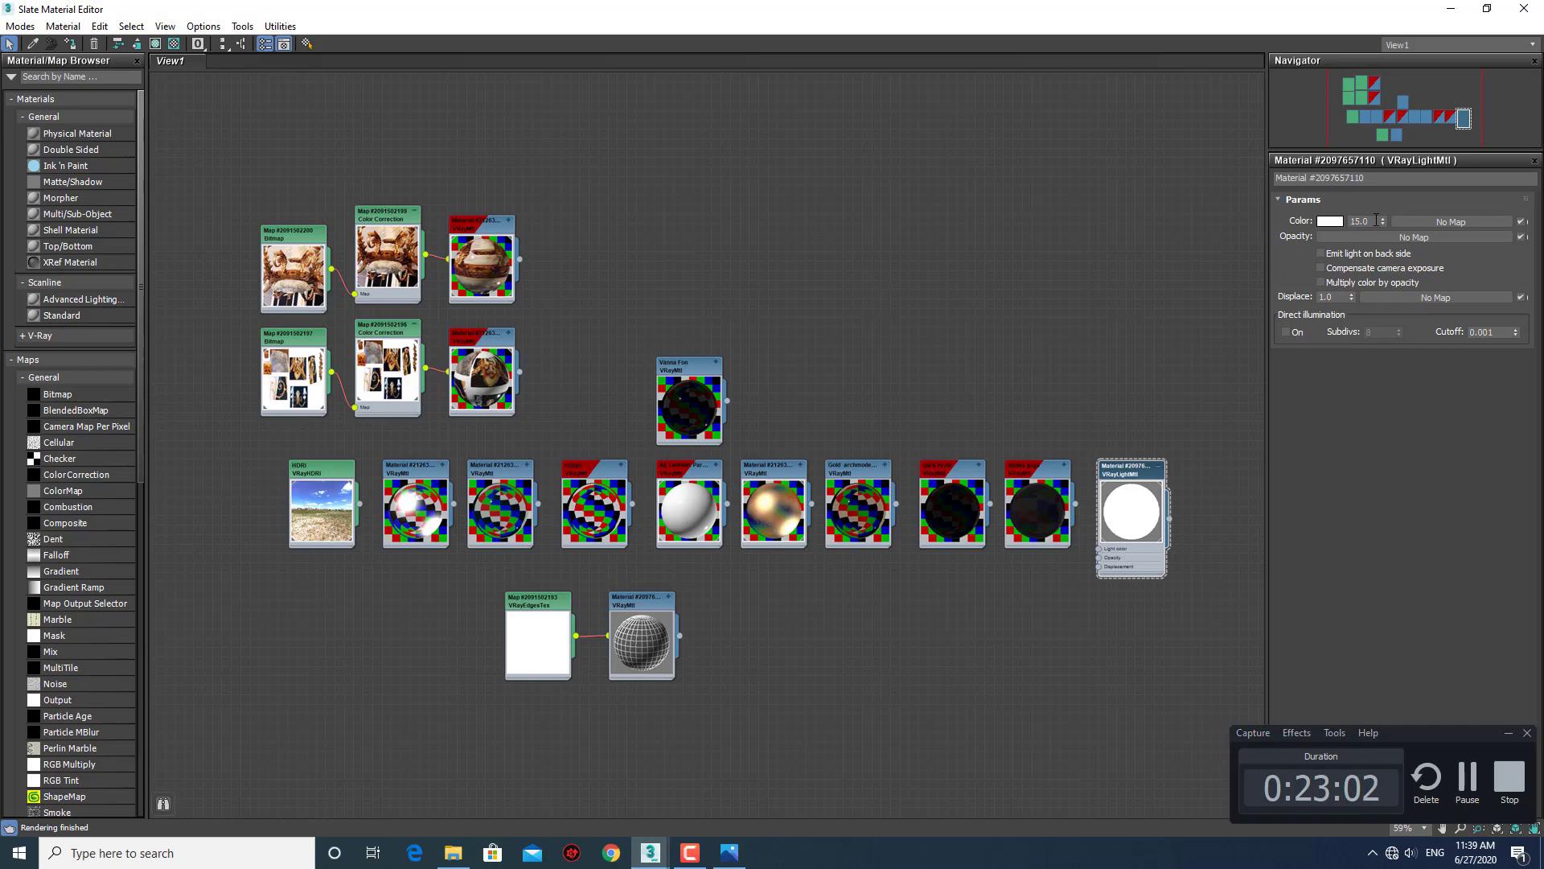
scroll(925, 614, up, 1)
scroll(1069, 494, up, 1)
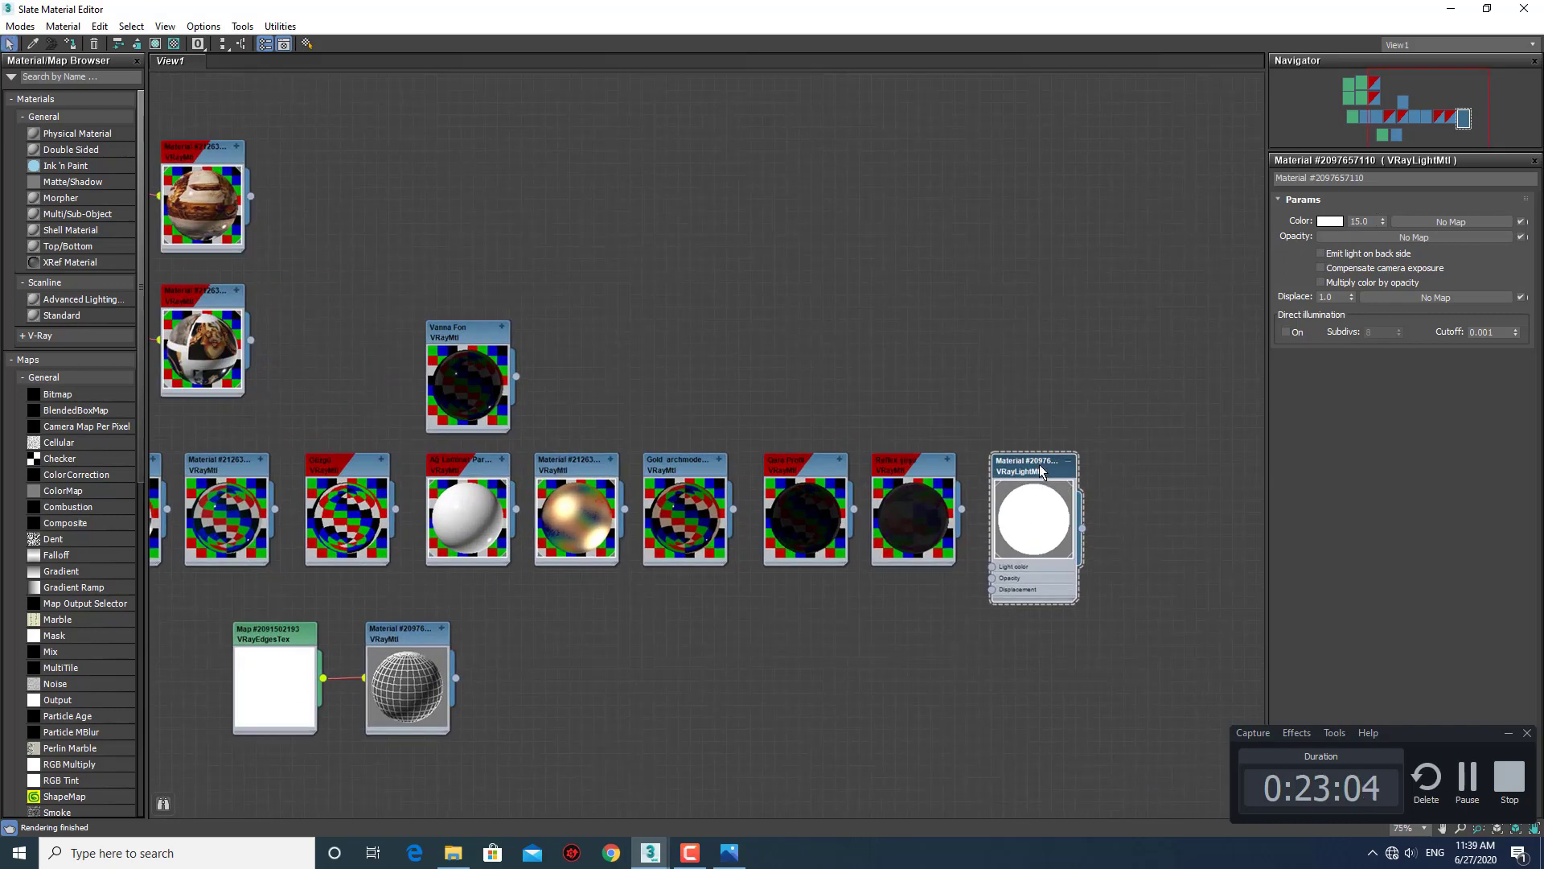
shift+drag(1041, 471, 1041, 290)
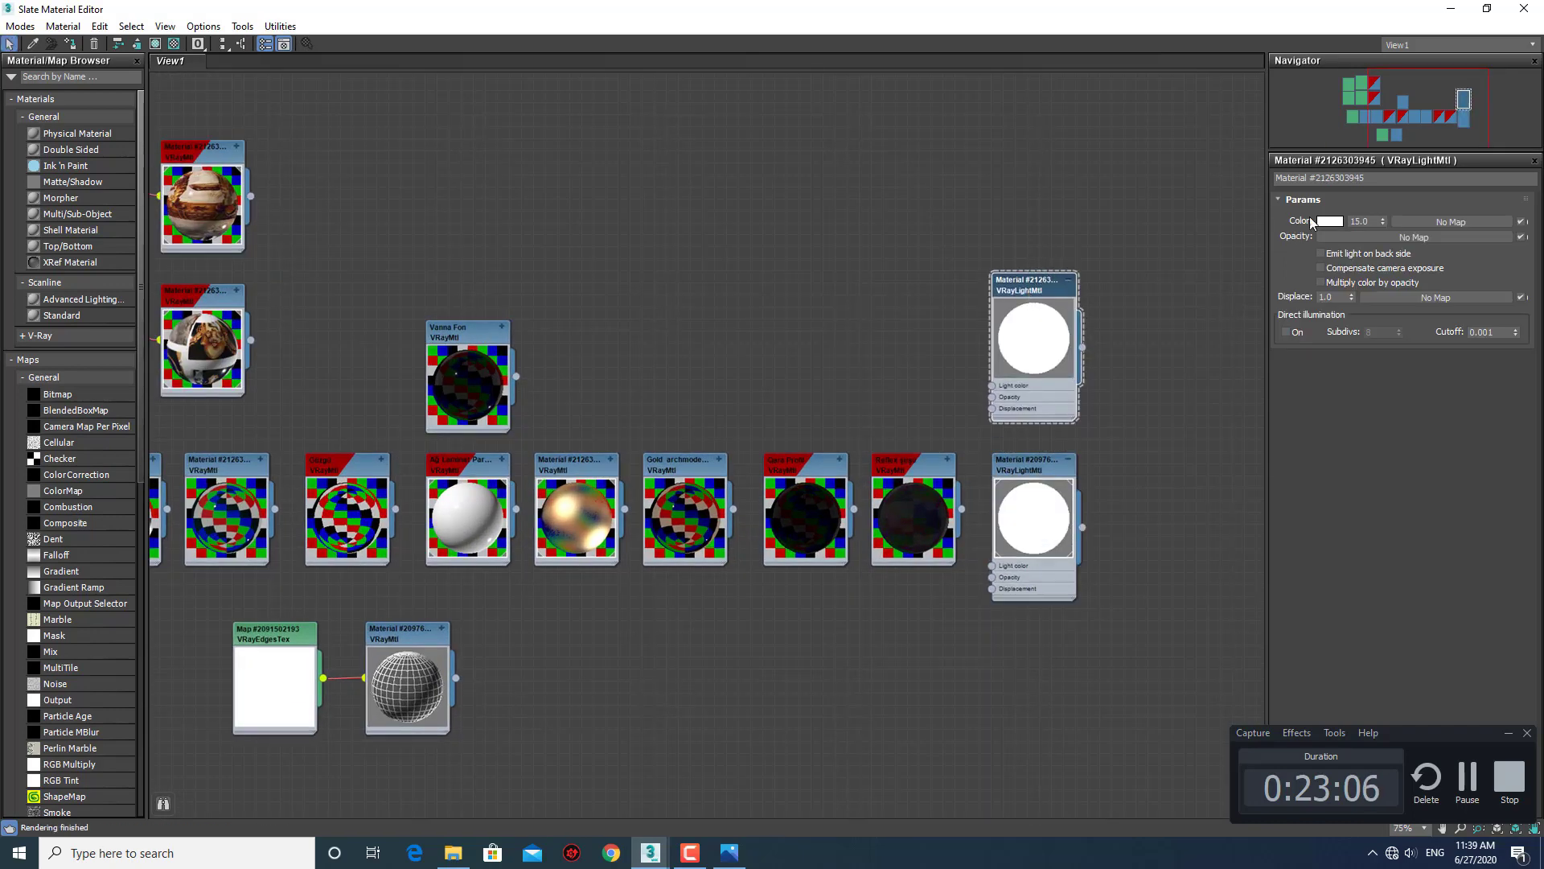
click(1390, 178)
text(Lamp)
key(Return)
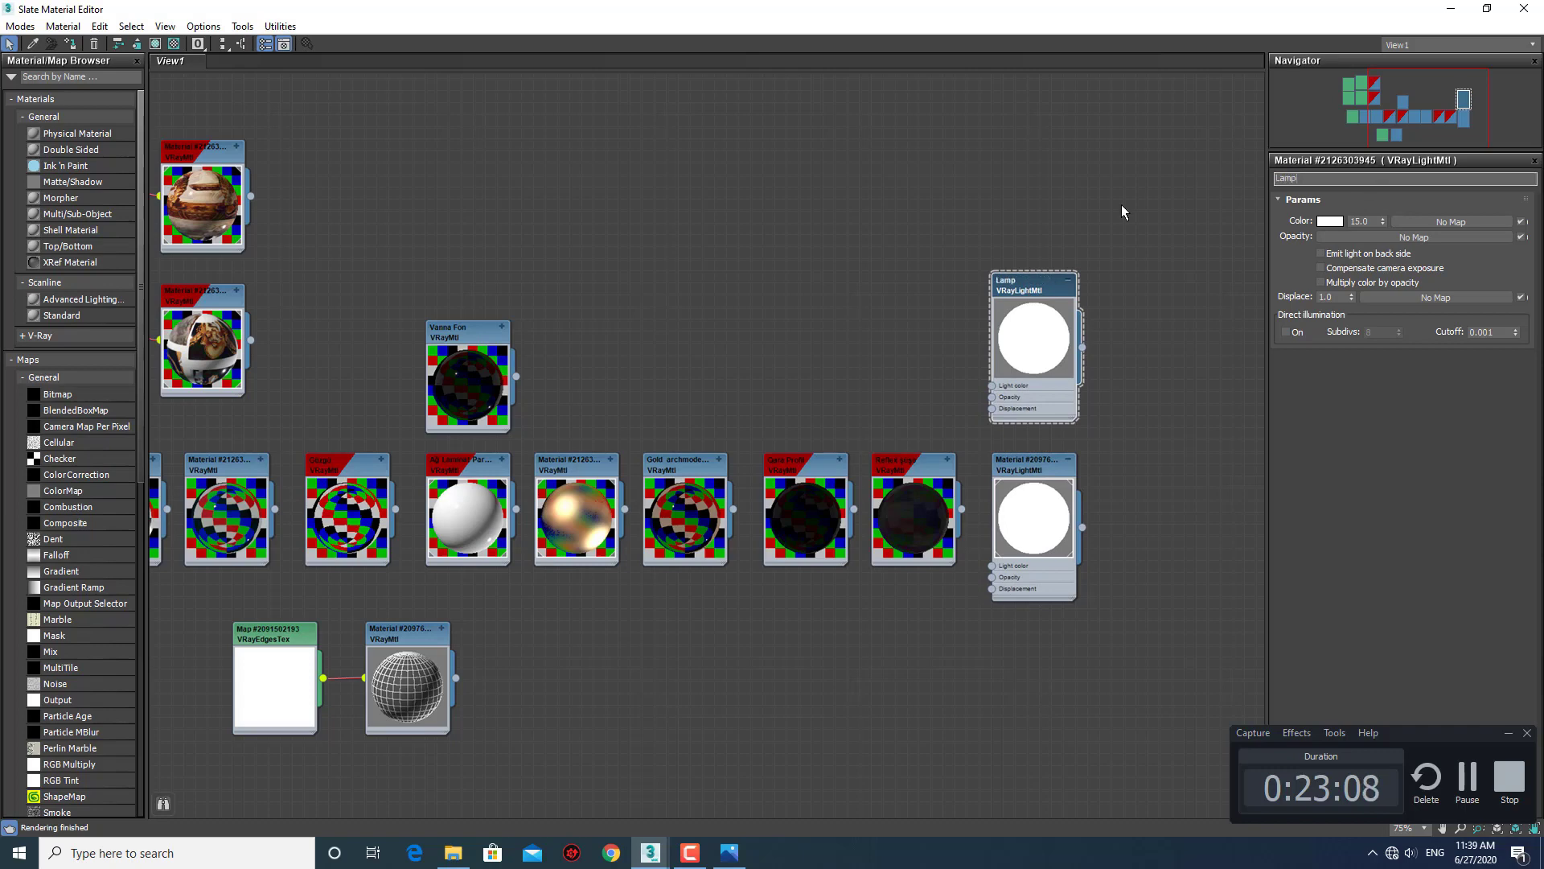
Assign the Lamp material to the selected flame polygons and close the editor.
click(71, 45)
click(1524, 8)
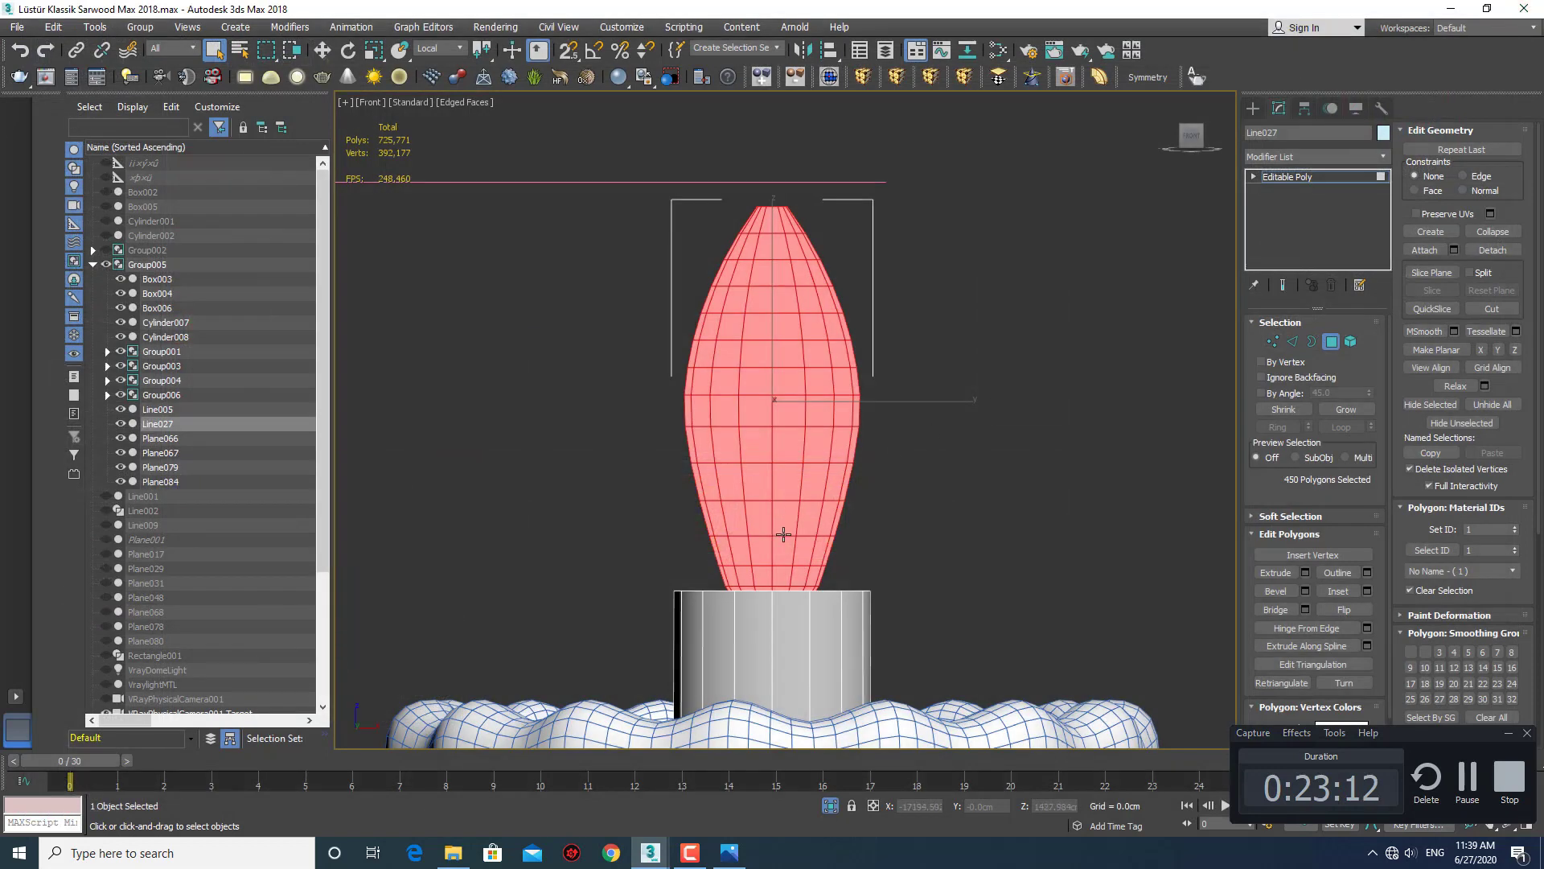
scroll(785, 531, down, 3)
scroll(783, 512, down, 2)
Reopen the material editor to inspect the golden metal material's settings.
key(m)
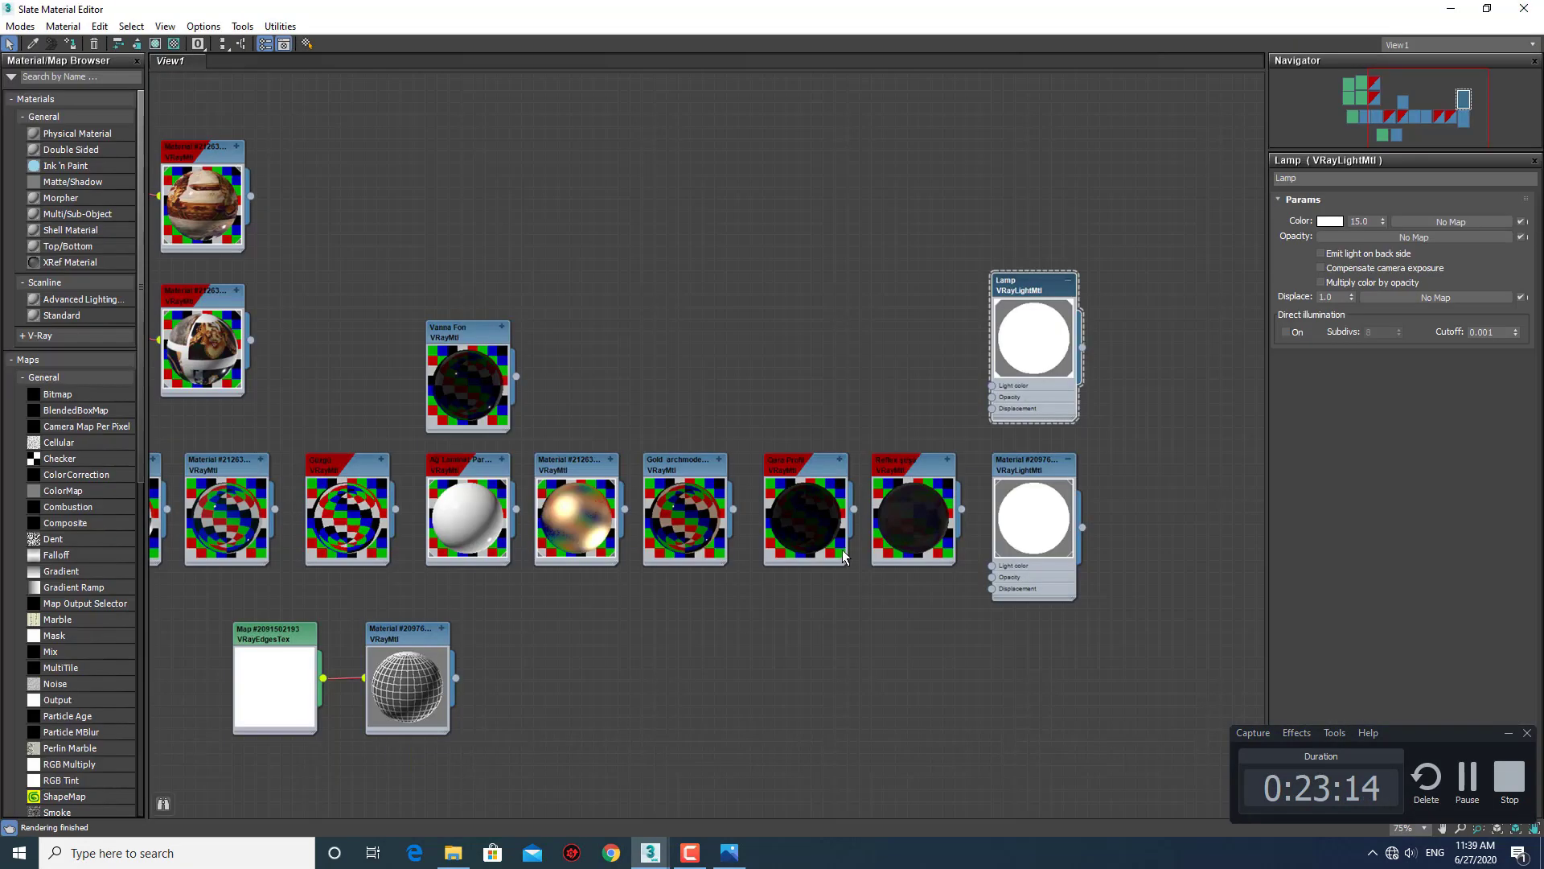
double_click(557, 471)
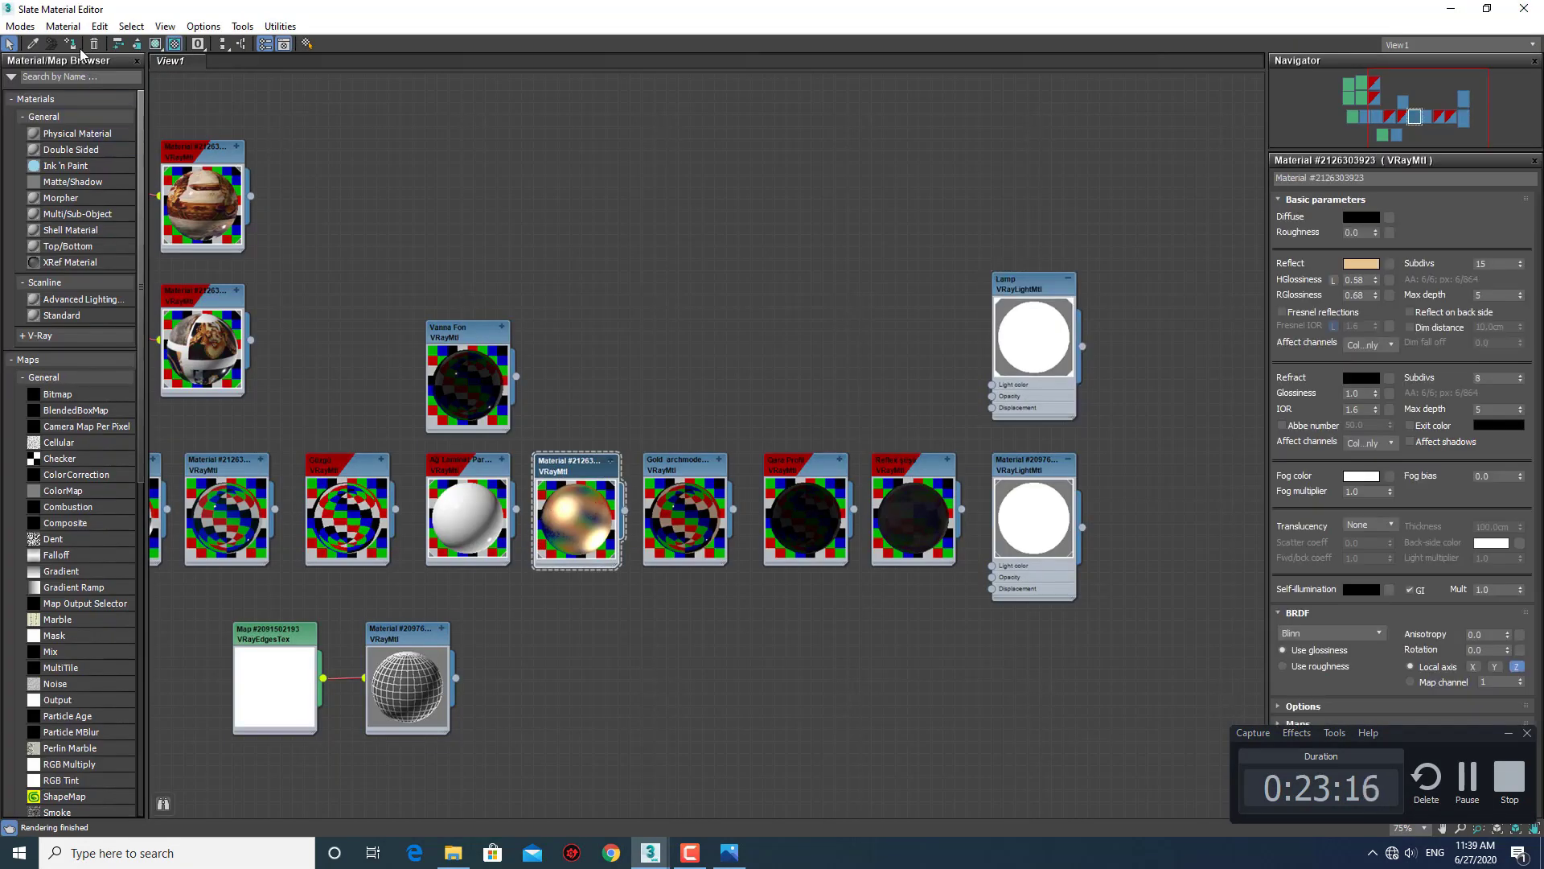
key(m)
scroll(887, 397, down, 2)
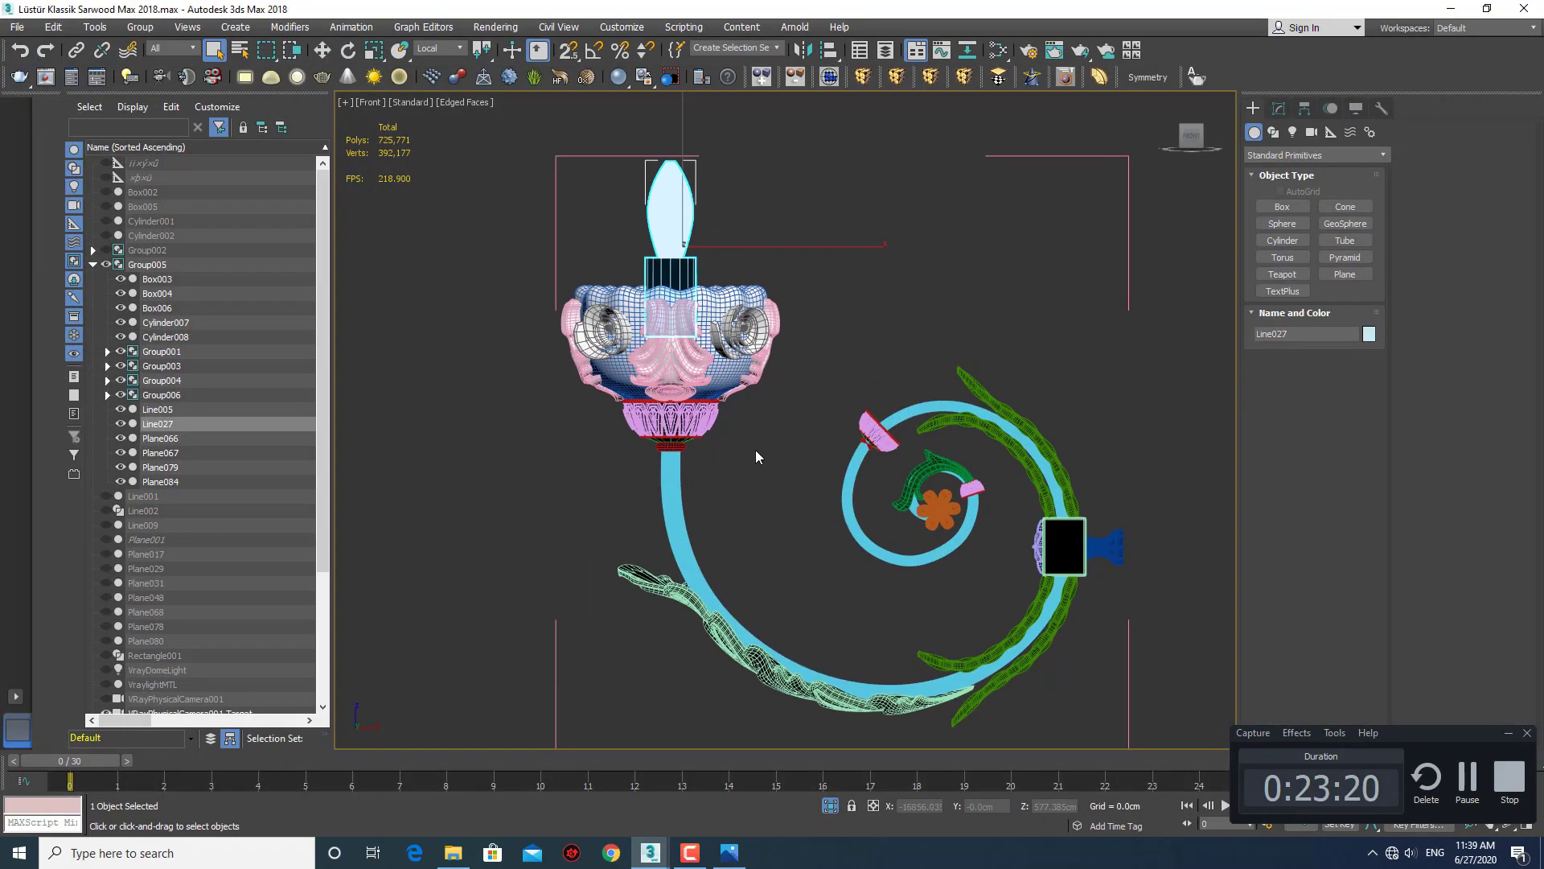
Turn off Edged Faces and switch to a Perspective view centred on the lamp.
key(F4)
key(p)
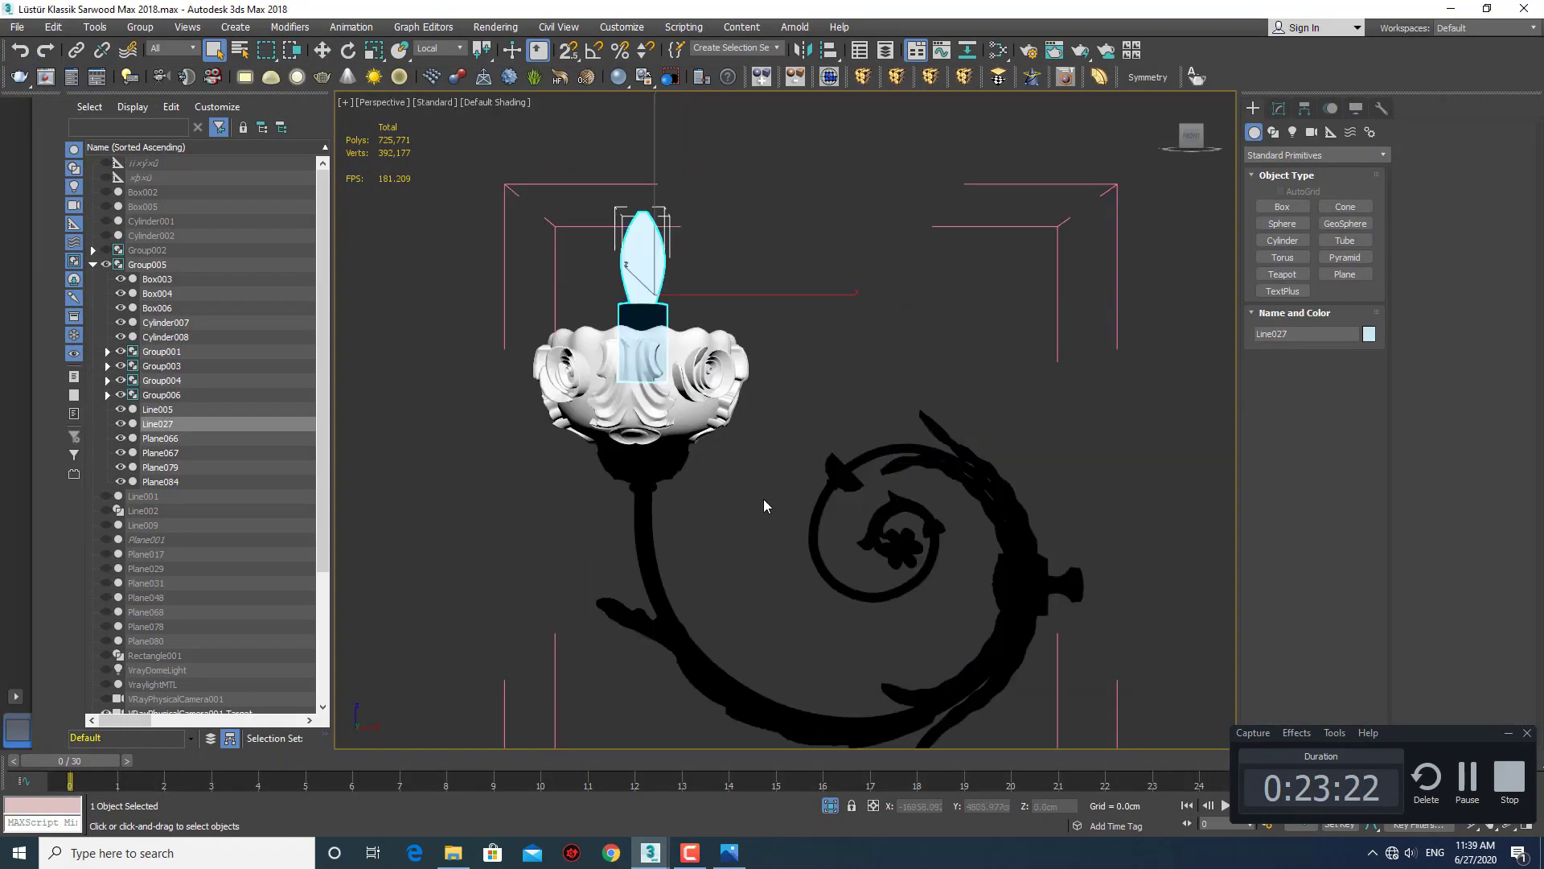
scroll(764, 499, down, 3)
middle_drag(832, 498, 818, 501)
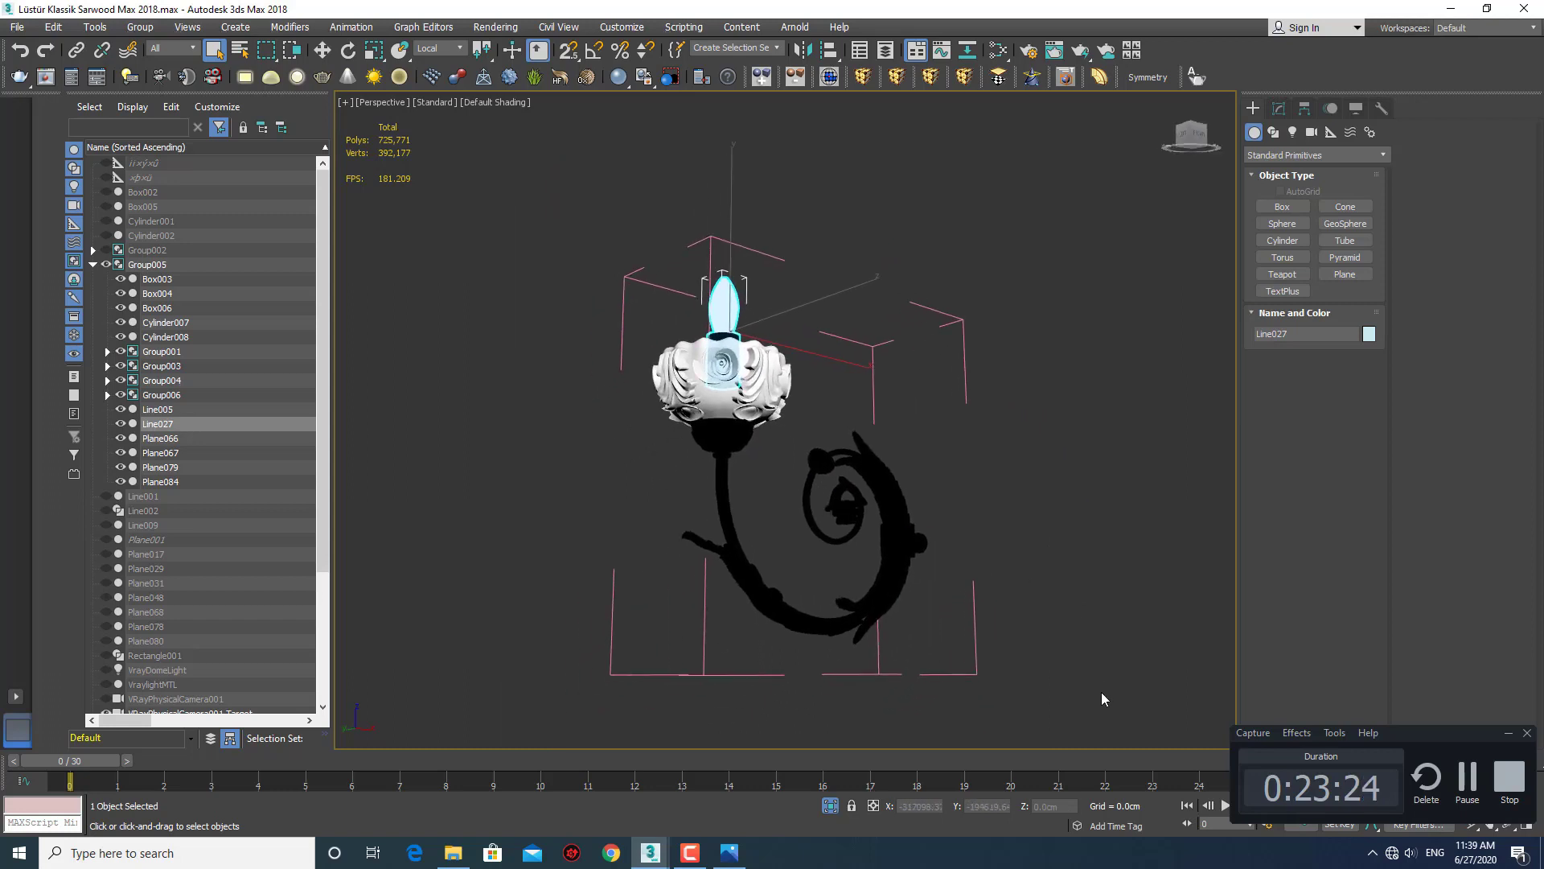
Window-select every lamp part and group them into Group005.
drag(1105, 700, 676, 342)
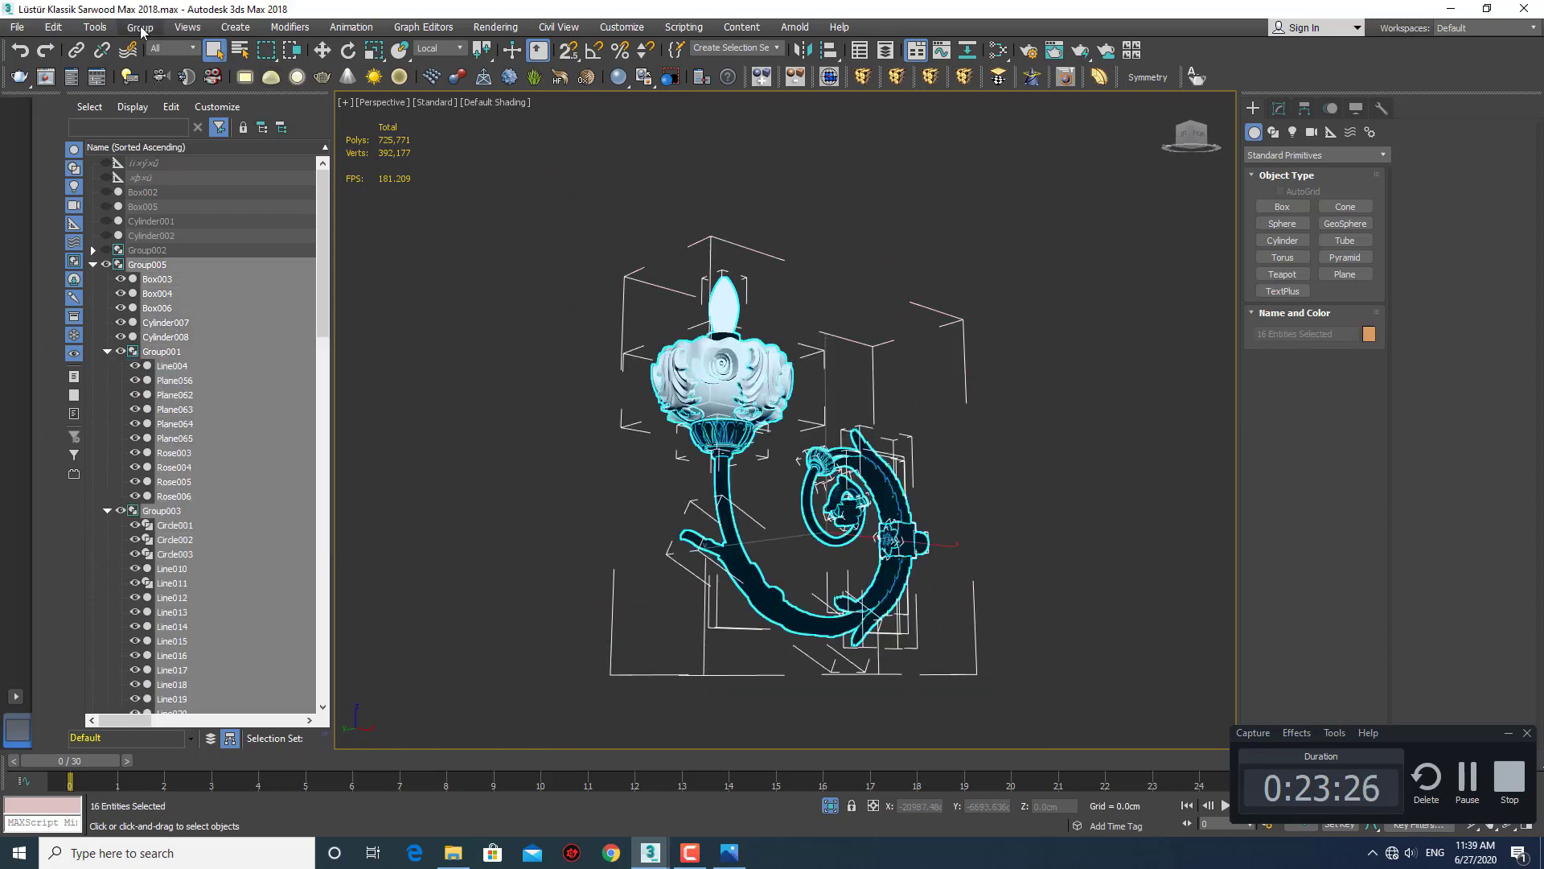
click(140, 27)
click(157, 133)
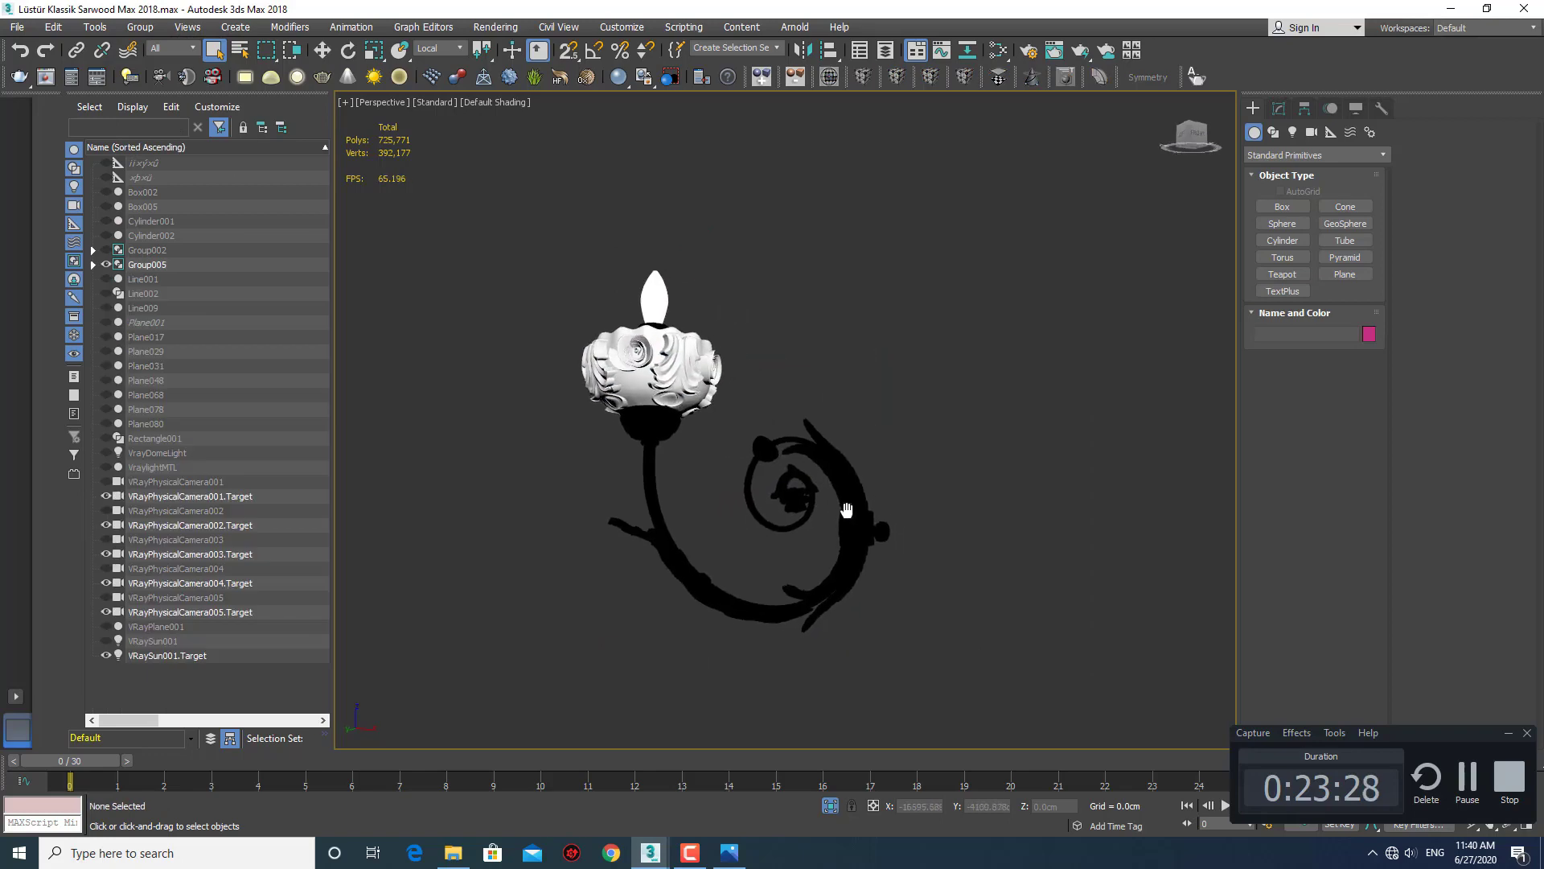
scroll(949, 515, up, 2)
scroll(909, 527, up, 2)
scroll(869, 539, up, 2)
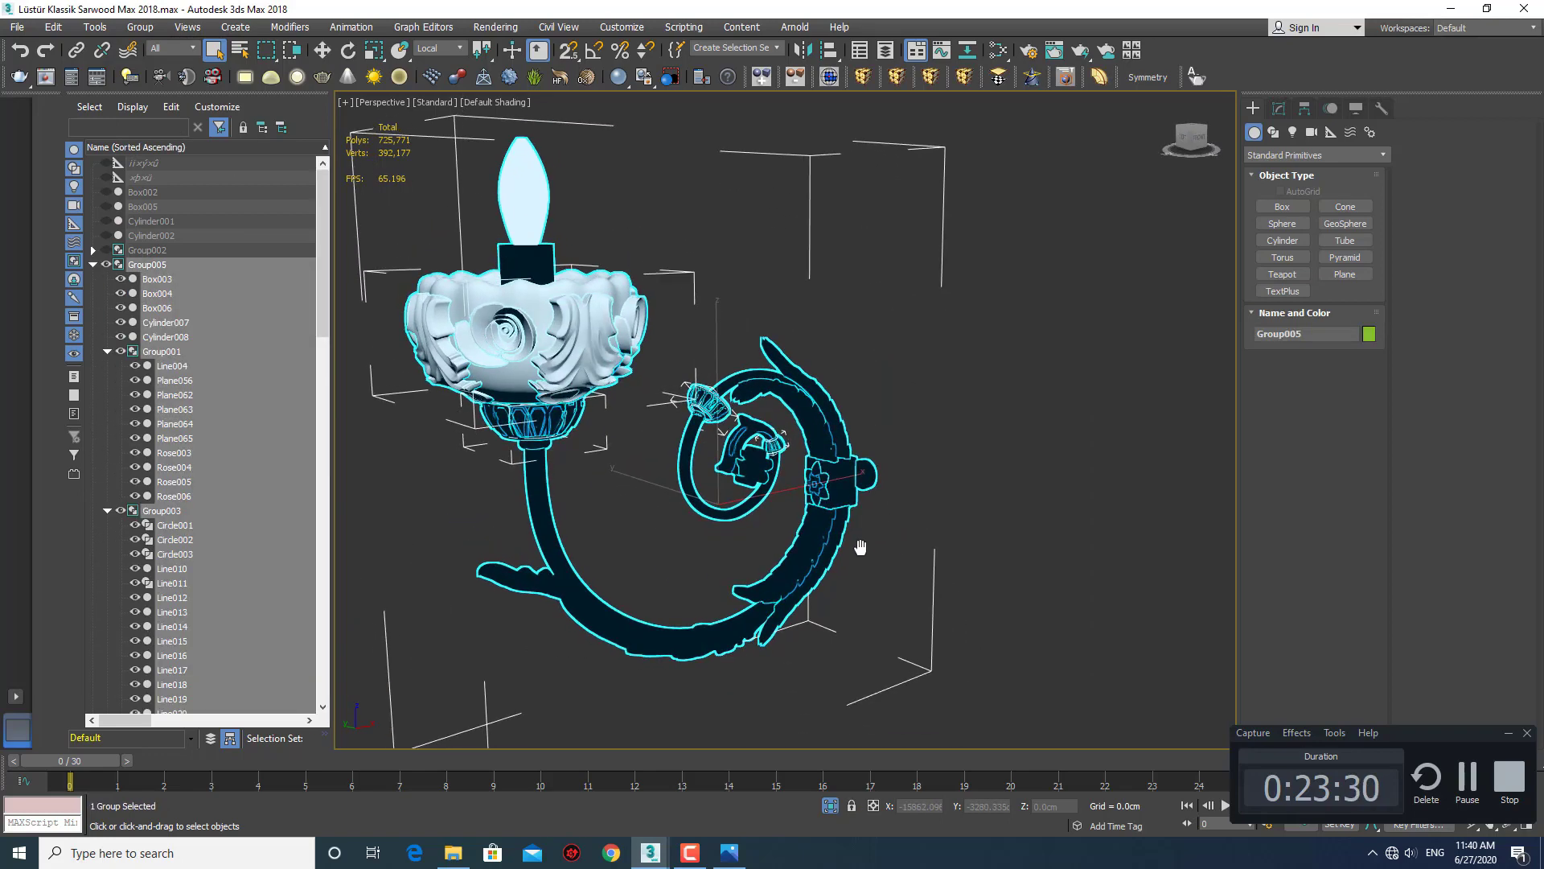
scroll(857, 523, down, 3)
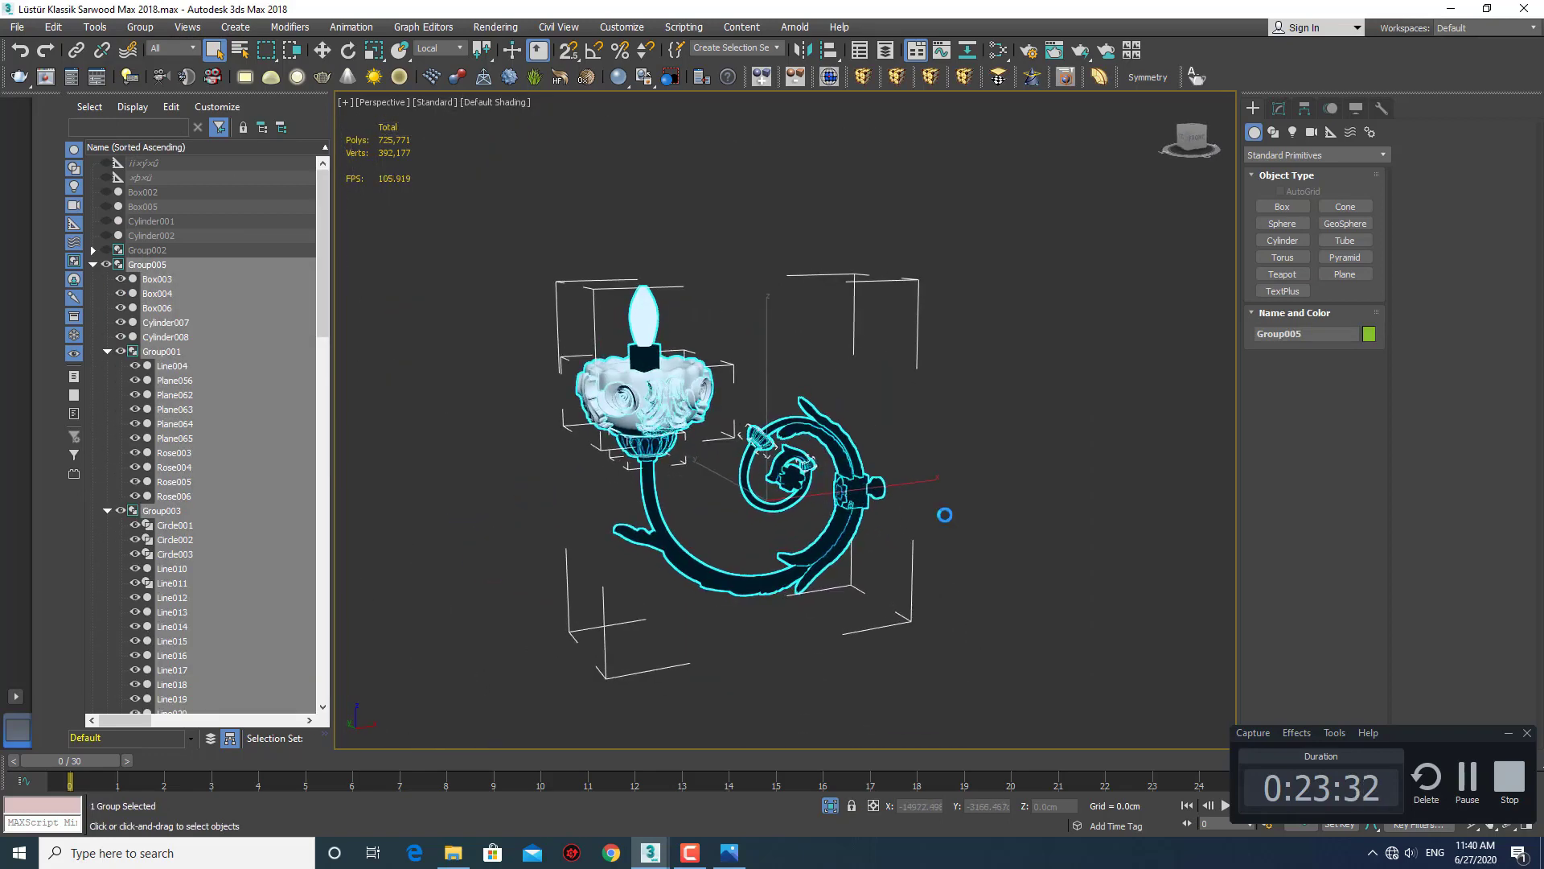
key(ctrl+z)
key(ctrl+y)
scroll(914, 480, up, 2)
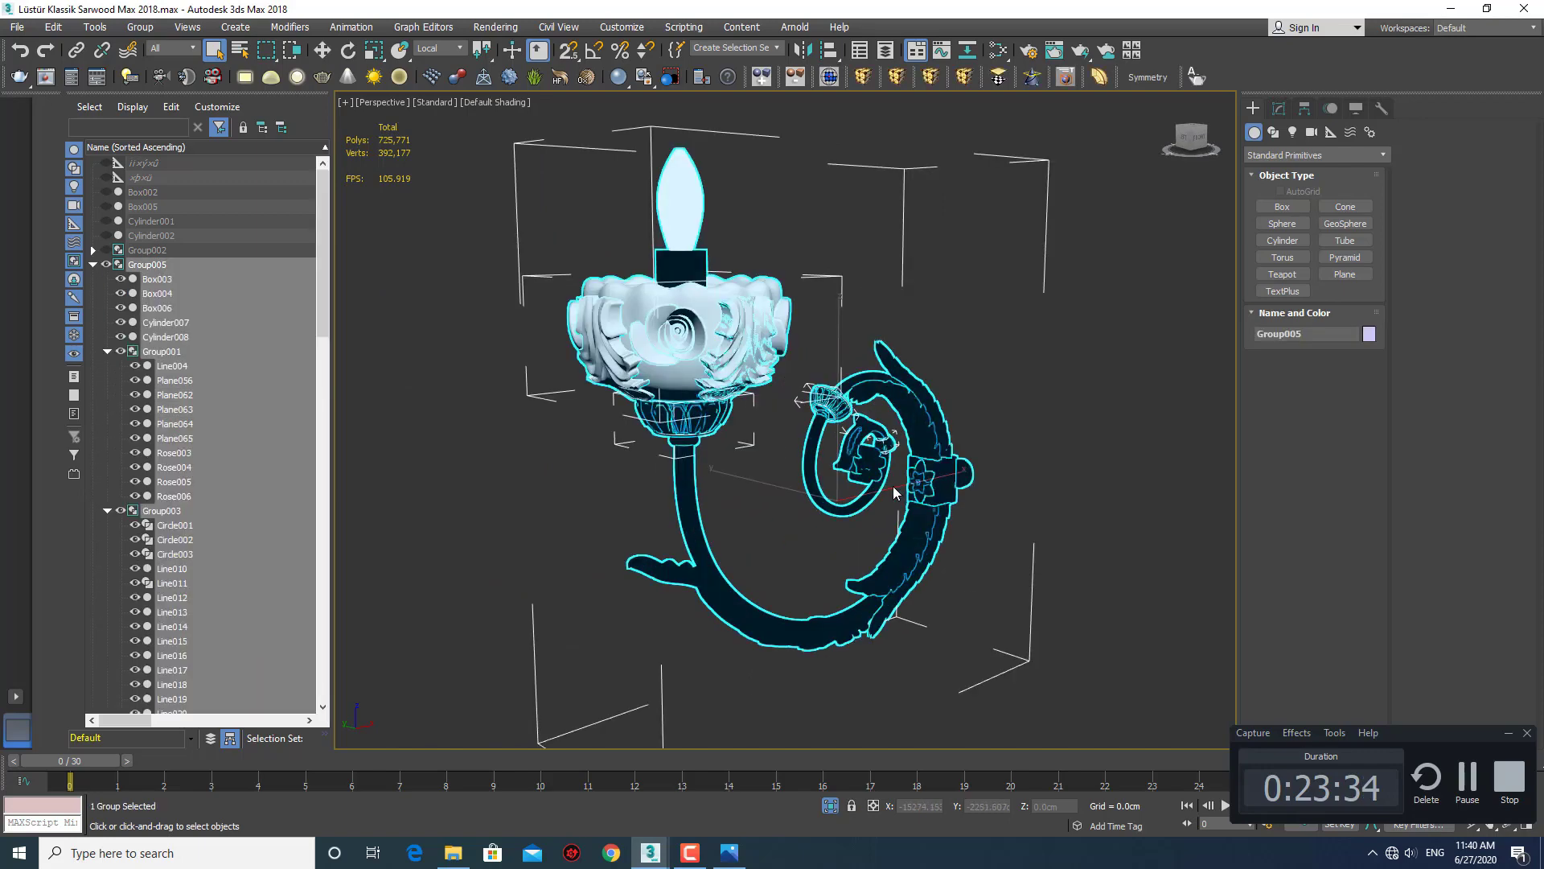